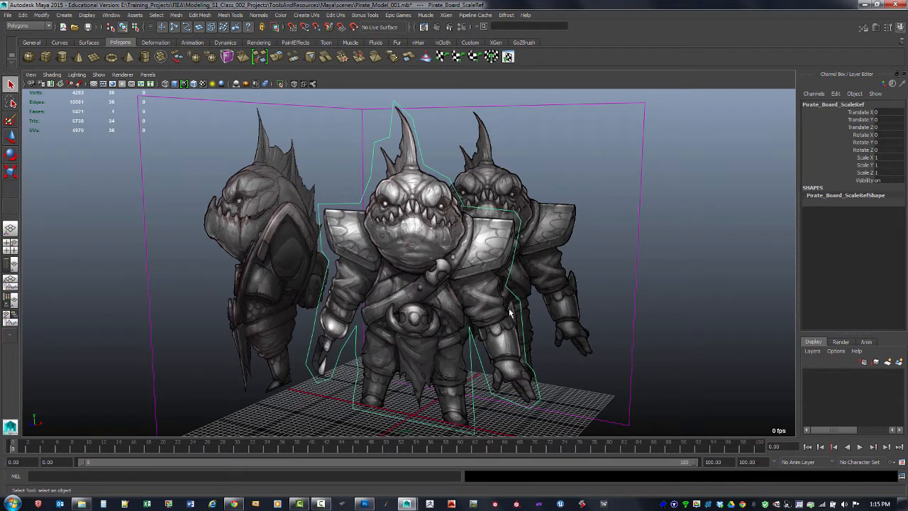
Move the scale-reference board away from the grid to about X 88 and Z -334, clear of the front and side reference images
{"action": "key", "text": "w"}
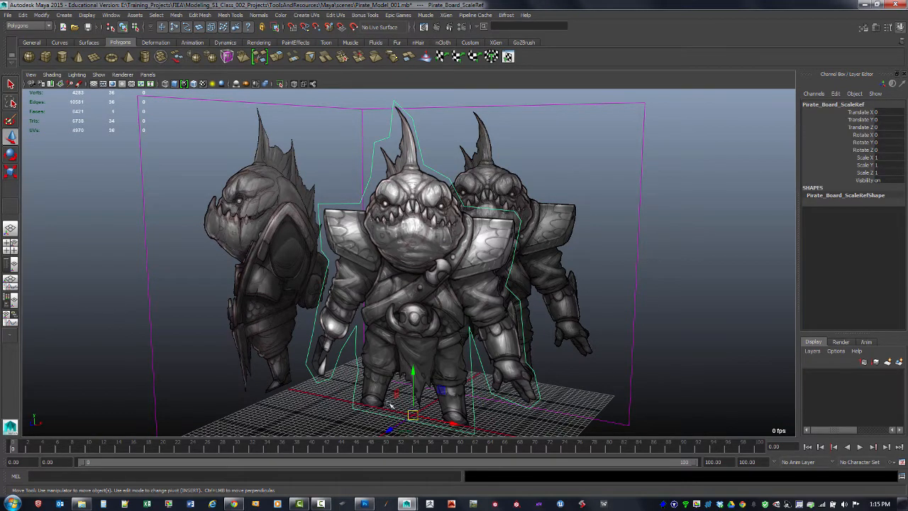
{"action": "left_click_drag", "start_coordinate": [389, 428], "coordinate": [717, 313]}
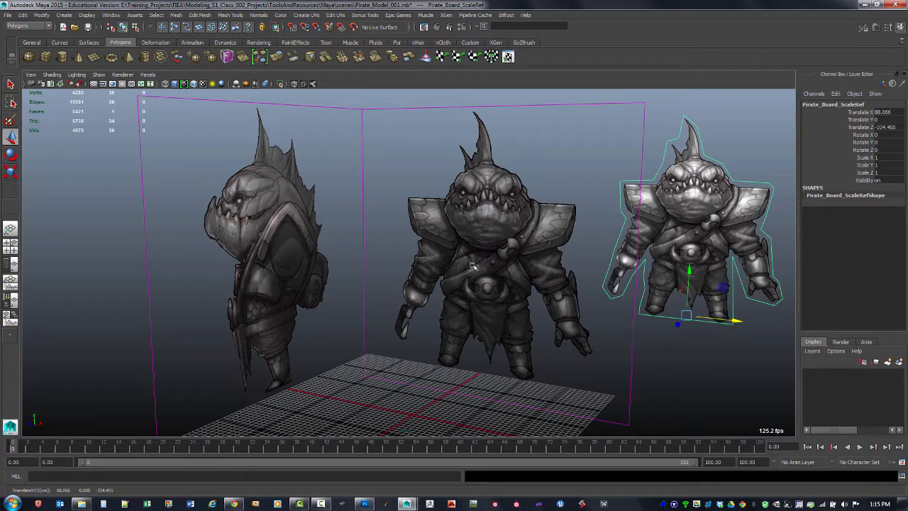
{"action": "left_click_drag", "start_coordinate": [561, 284], "coordinate": [550, 264], "text": "alt"}
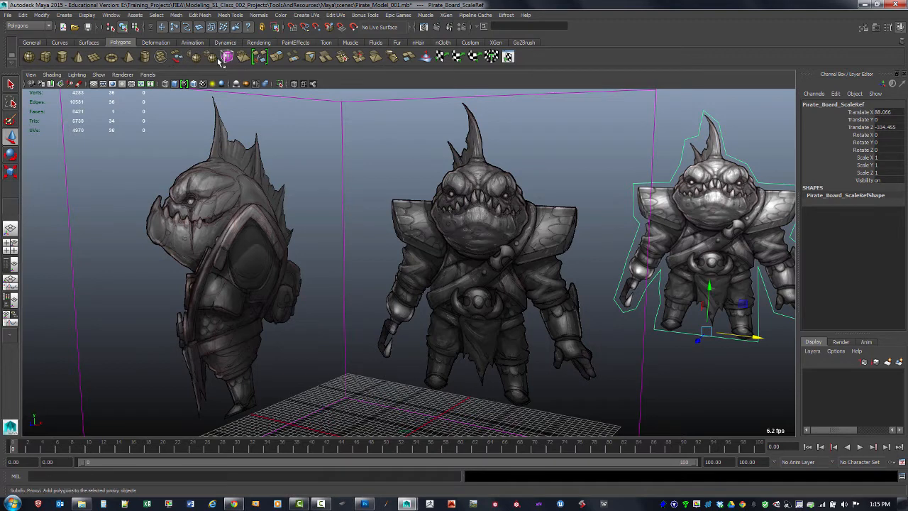
Create a polygon cube with the cube options reset to their defaults, and close the options window
{"action": "left_click", "coordinate": [64, 15]}
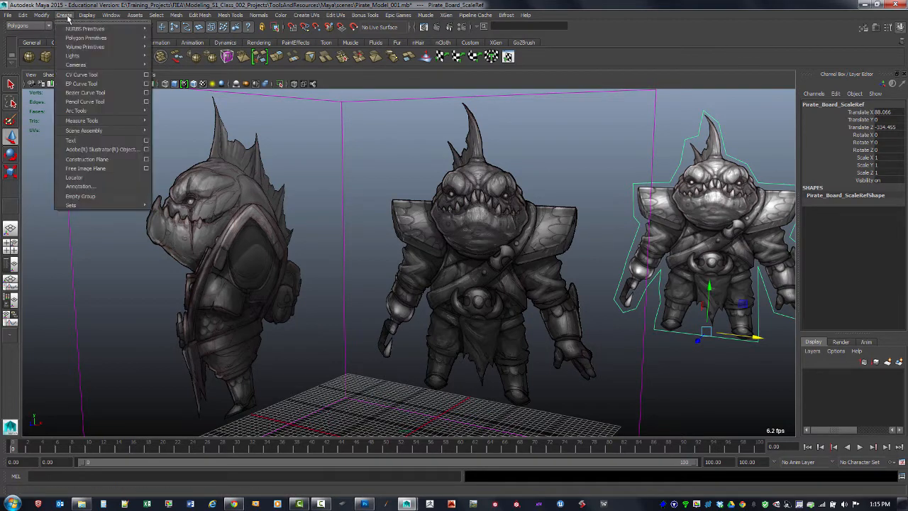
{"action": "mouse_move", "coordinate": [104, 39]}
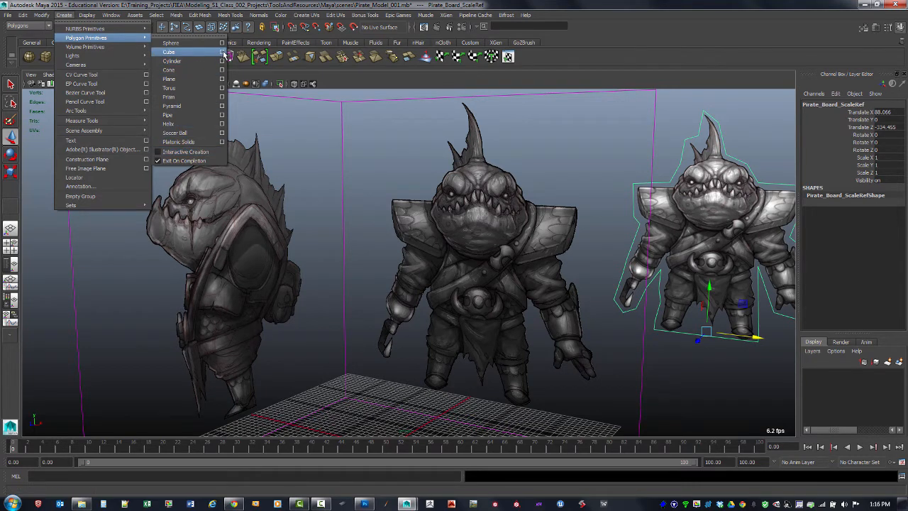
{"action": "left_click", "coordinate": [223, 52]}
{"action": "left_click_drag", "start_coordinate": [584, 131], "coordinate": [592, 77]}
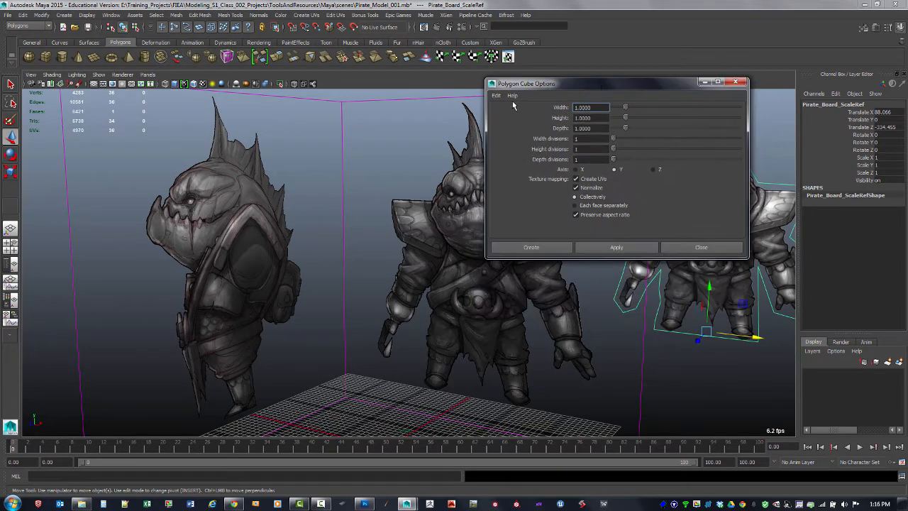
{"action": "left_click", "coordinate": [496, 95]}
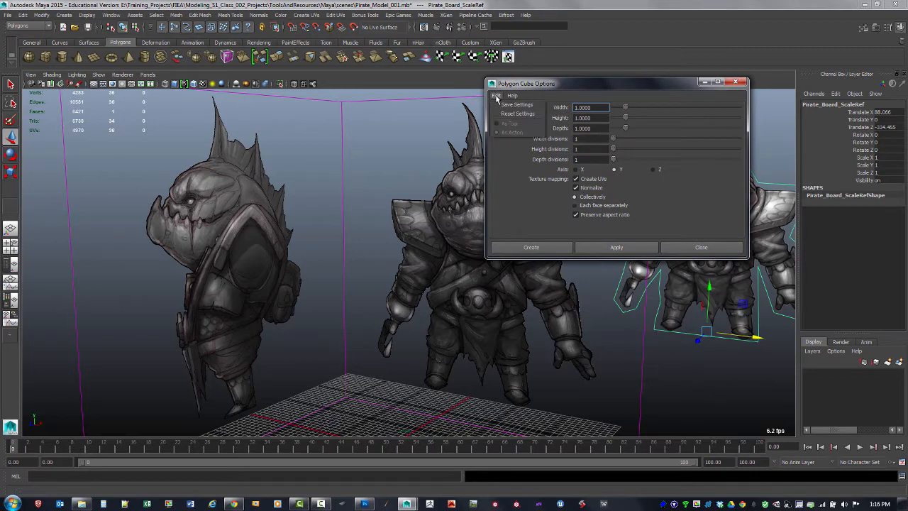
{"action": "left_click", "coordinate": [518, 118]}
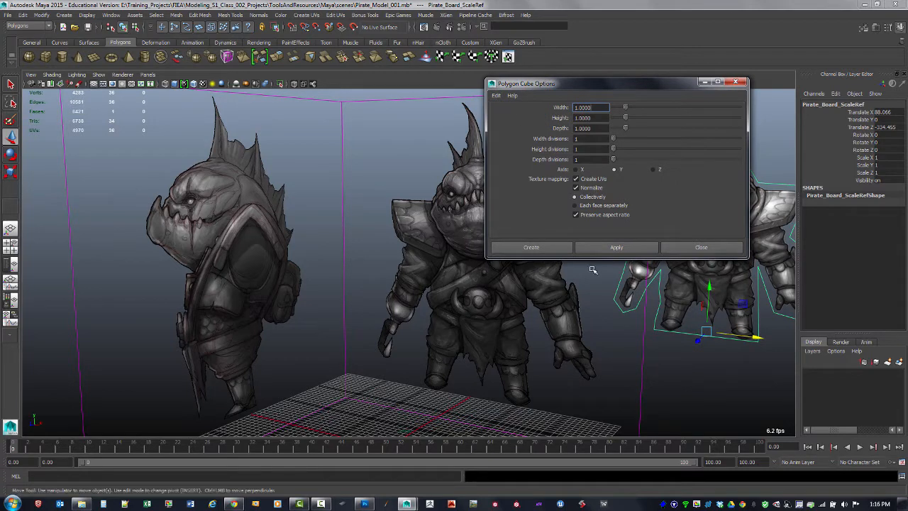
{"action": "left_click", "coordinate": [620, 251]}
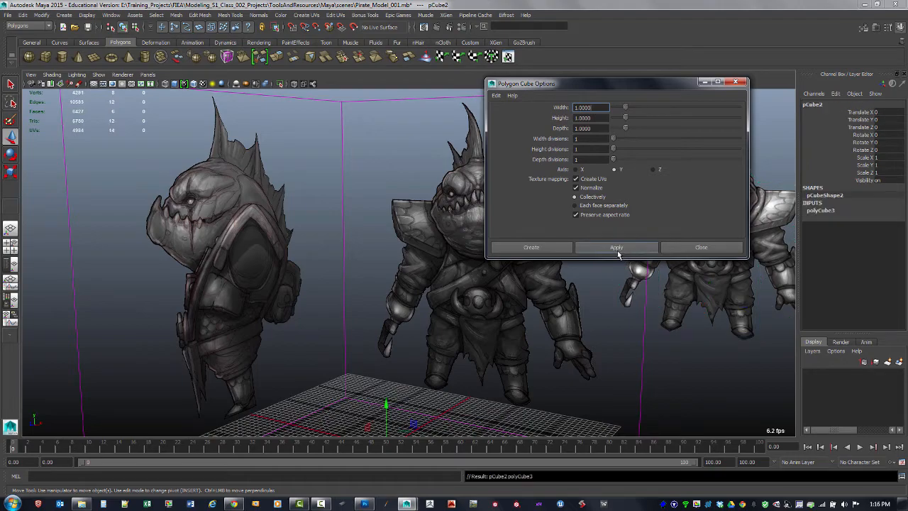
{"action": "left_click", "coordinate": [735, 83]}
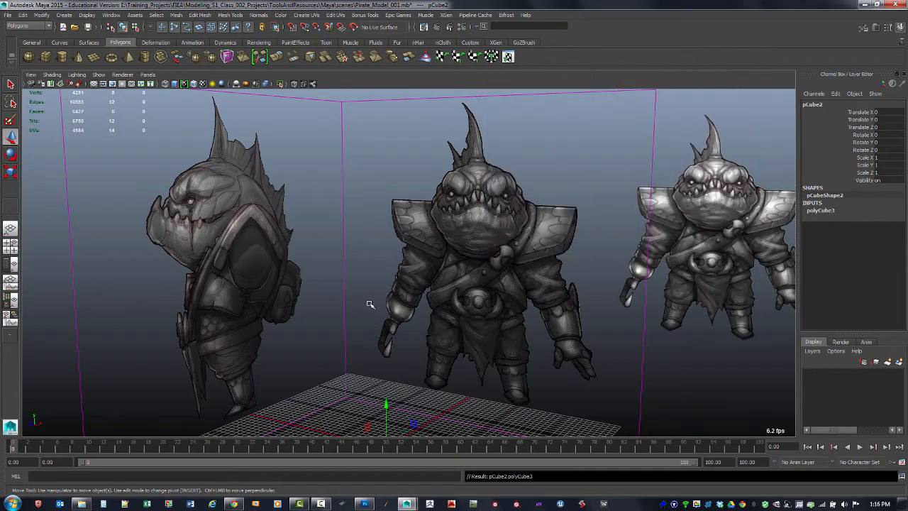
Raise the new cube straight up from the grid to a Y translation of about 85
{"action": "middle_click_drag", "start_coordinate": [376, 296], "coordinate": [386, 211], "text": "alt"}
{"action": "right_click_drag", "start_coordinate": [385, 211], "coordinate": [454, 284], "text": "alt"}
{"action": "middle_click_drag", "start_coordinate": [432, 265], "coordinate": [430, 223], "text": "alt"}
{"action": "right_click_drag", "start_coordinate": [430, 223], "coordinate": [431, 291], "text": "alt"}
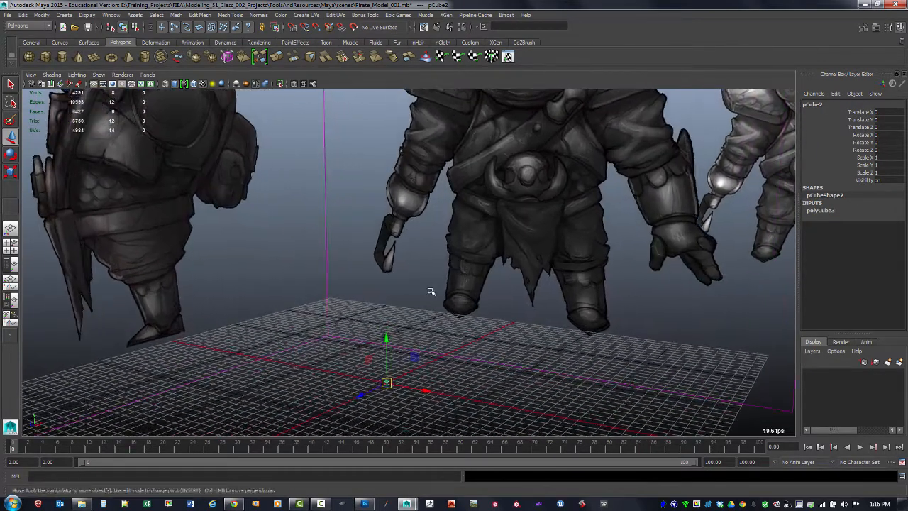
{"action": "middle_click_drag", "start_coordinate": [413, 275], "coordinate": [430, 281], "text": "alt"}
{"action": "left_click_drag", "start_coordinate": [404, 348], "coordinate": [405, 123]}
{"action": "middle_click_drag", "start_coordinate": [437, 202], "coordinate": [440, 286], "text": "alt"}
{"action": "left_click_drag", "start_coordinate": [405, 213], "coordinate": [406, 136]}
{"action": "middle_click_drag", "start_coordinate": [474, 148], "coordinate": [508, 265], "text": "alt"}
{"action": "right_click_drag", "start_coordinate": [508, 265], "coordinate": [459, 226], "text": "alt"}
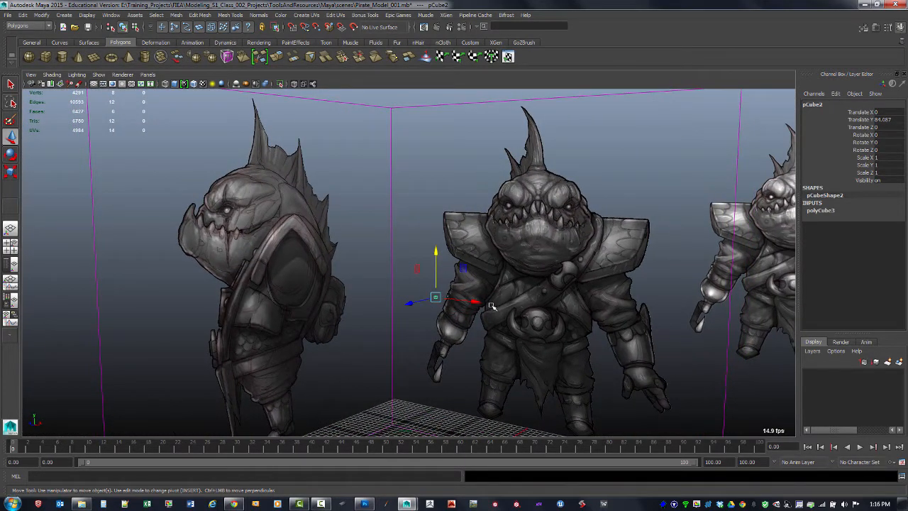
In the side view, place the cube over the creature's head at about Y 113, Z 16 and scale it uniformly to about 52.7
{"action": "key", "text": "space"}
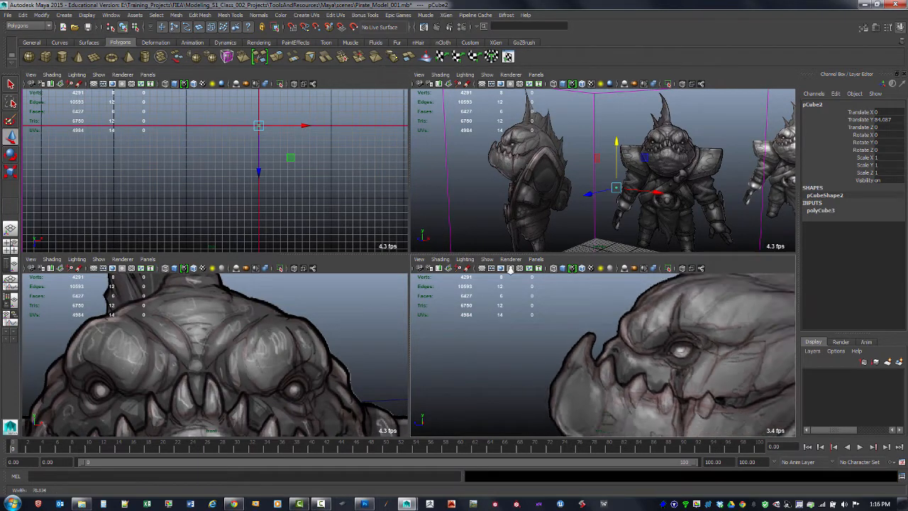
{"action": "right_click_drag", "start_coordinate": [510, 269], "coordinate": [435, 248], "text": "alt"}
{"action": "right_click_drag", "start_coordinate": [618, 322], "coordinate": [431, 303], "text": "alt"}
{"action": "right_click_drag", "start_coordinate": [296, 332], "coordinate": [139, 333], "text": "alt"}
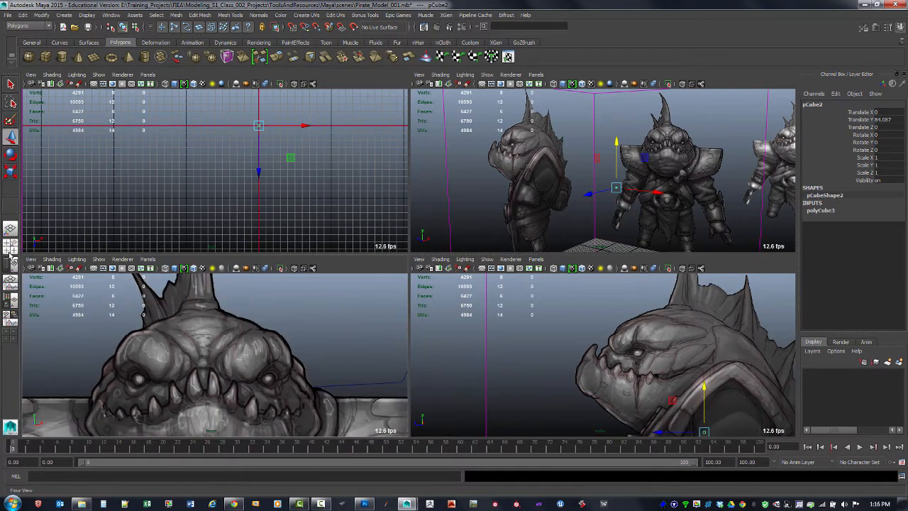
{"action": "middle_click_drag", "start_coordinate": [320, 147], "coordinate": [237, 187], "text": "alt"}
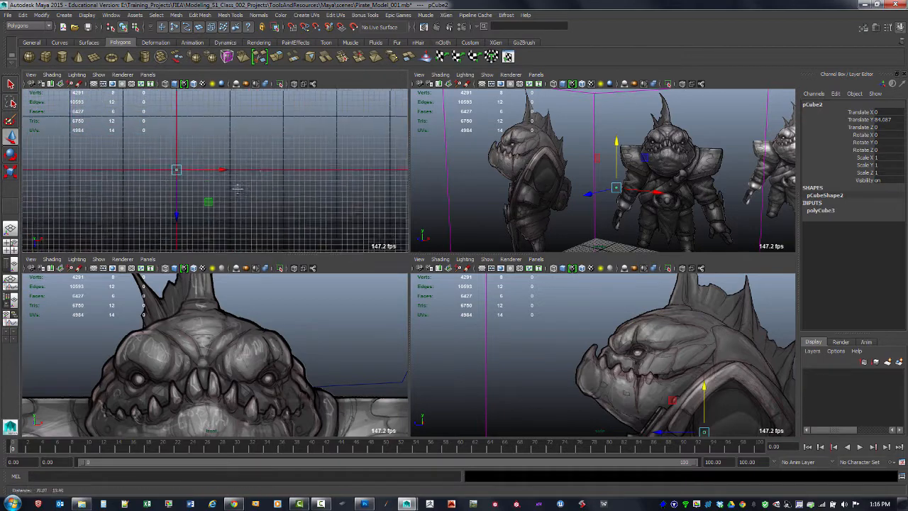
{"action": "right_click_drag", "start_coordinate": [327, 186], "coordinate": [278, 170], "text": "alt"}
{"action": "middle_click_drag", "start_coordinate": [278, 171], "coordinate": [277, 159], "text": "alt"}
{"action": "middle_click_drag", "start_coordinate": [333, 358], "coordinate": [372, 357], "text": "alt"}
{"action": "right_click_drag", "start_coordinate": [351, 350], "coordinate": [277, 337], "text": "alt"}
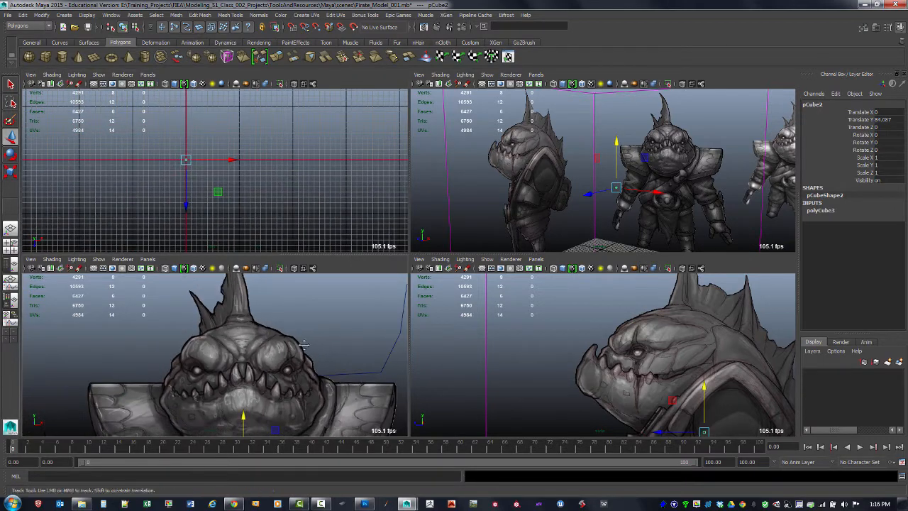
{"action": "middle_click_drag", "start_coordinate": [443, 363], "coordinate": [351, 350], "text": "alt"}
{"action": "right_click_drag", "start_coordinate": [696, 376], "coordinate": [654, 396], "text": "alt"}
{"action": "middle_click_drag", "start_coordinate": [654, 395], "coordinate": [607, 362], "text": "alt"}
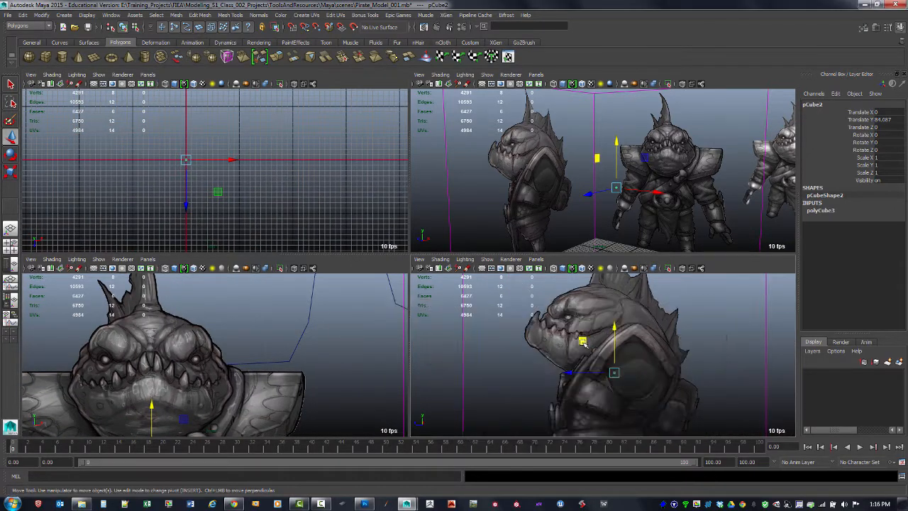
{"action": "key", "text": "space"}
{"action": "right_click_drag", "start_coordinate": [448, 313], "coordinate": [557, 393], "text": "alt"}
{"action": "left_click_drag", "start_coordinate": [556, 394], "coordinate": [681, 330]}
{"action": "key", "text": "r"}
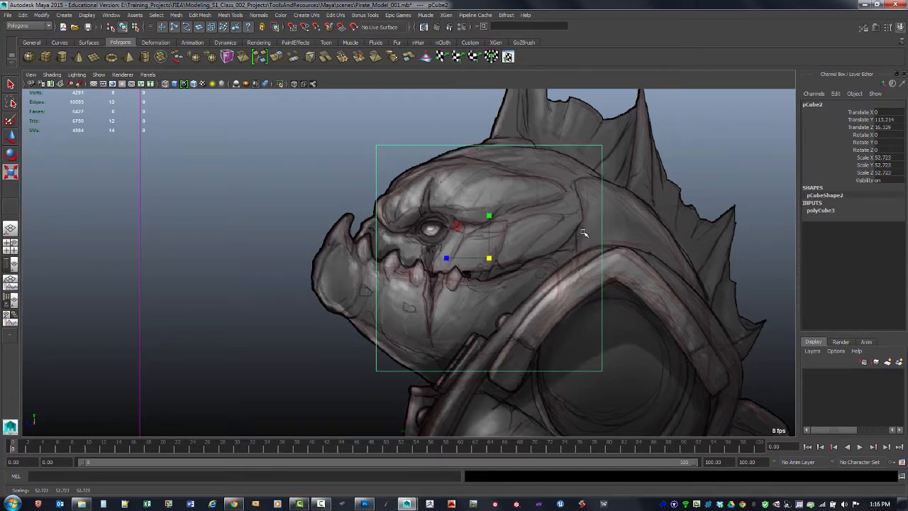
Set the cube's width, depth and height subdivisions to 2 each
{"action": "key", "text": "space"}
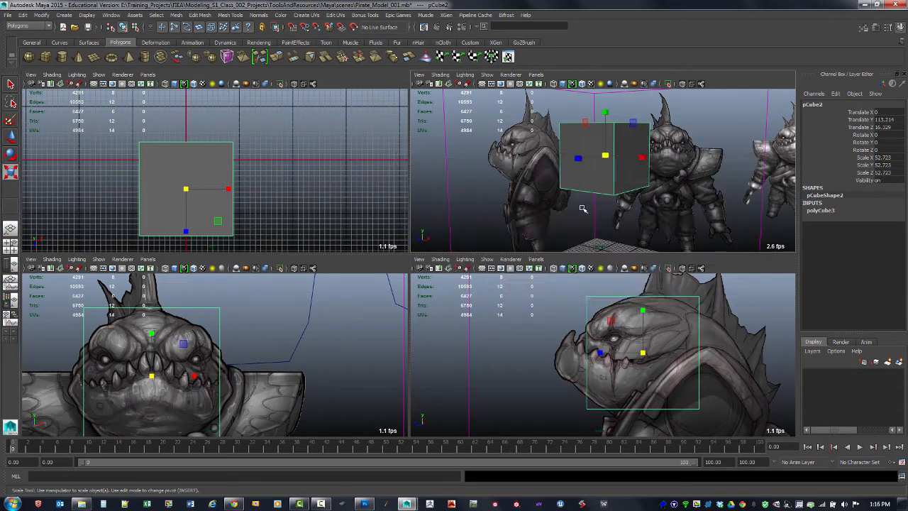
{"action": "key", "text": "space"}
{"action": "left_click_drag", "start_coordinate": [536, 232], "coordinate": [537, 252], "text": "alt"}
{"action": "left_click", "coordinate": [823, 211]}
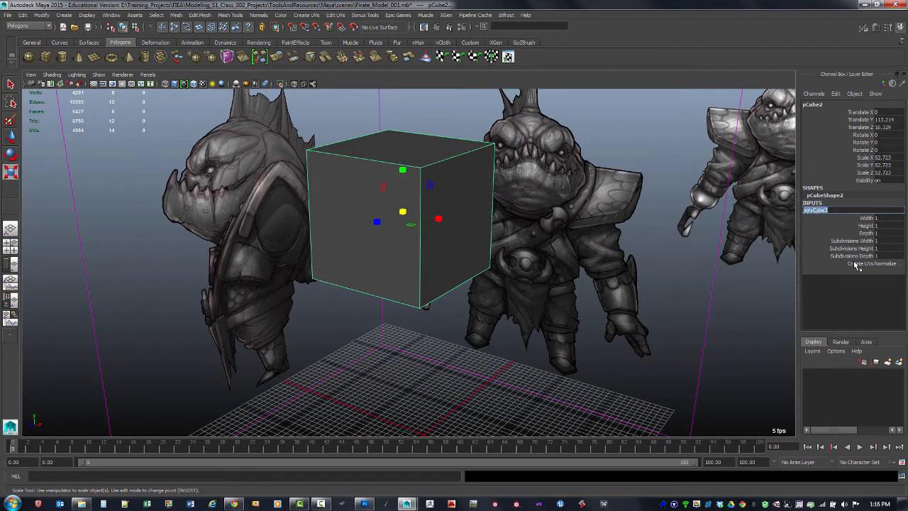
{"action": "left_click", "coordinate": [847, 241]}
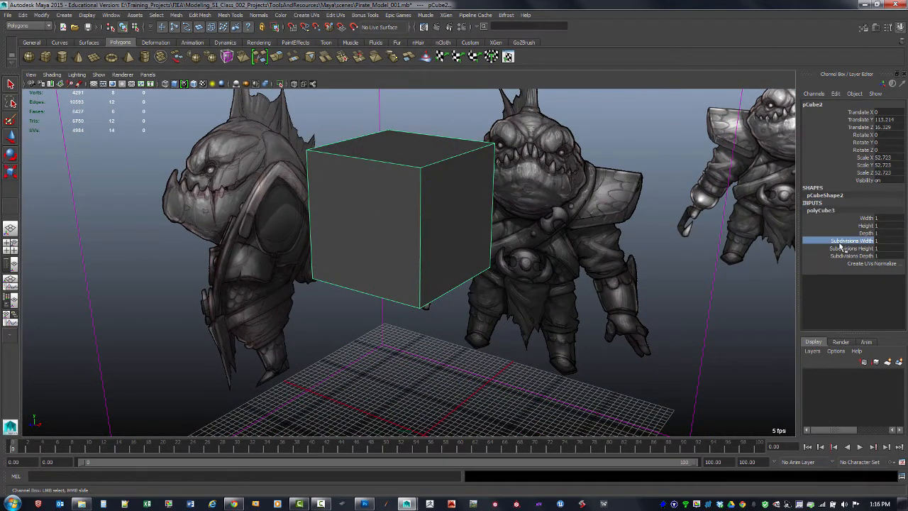
{"action": "middle_click_drag", "start_coordinate": [607, 257], "coordinate": [642, 247]}
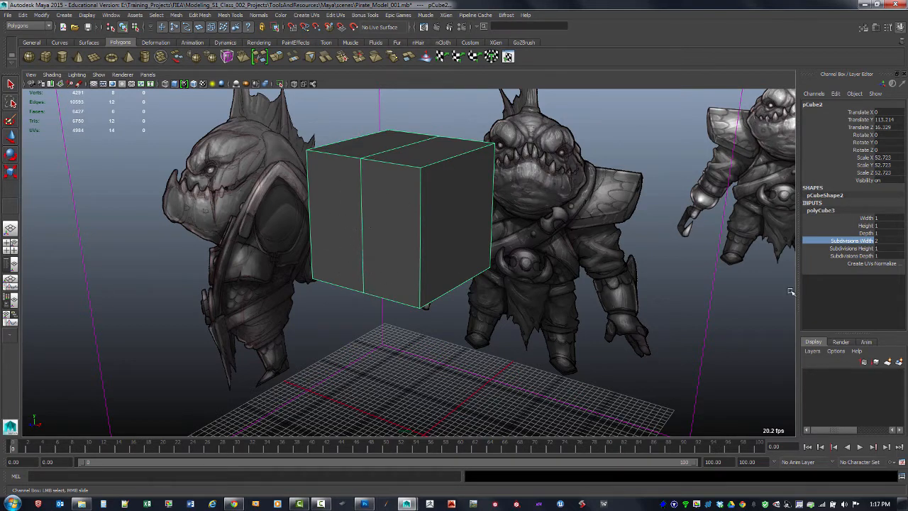
{"action": "left_click", "coordinate": [855, 256]}
{"action": "middle_click_drag", "start_coordinate": [607, 299], "coordinate": [610, 294]}
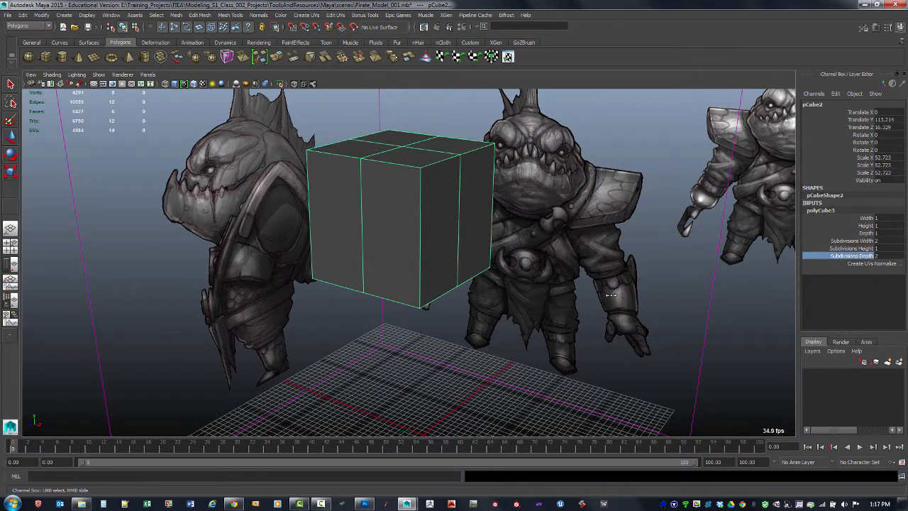
{"action": "left_click_drag", "start_coordinate": [621, 292], "coordinate": [647, 292], "text": "alt"}
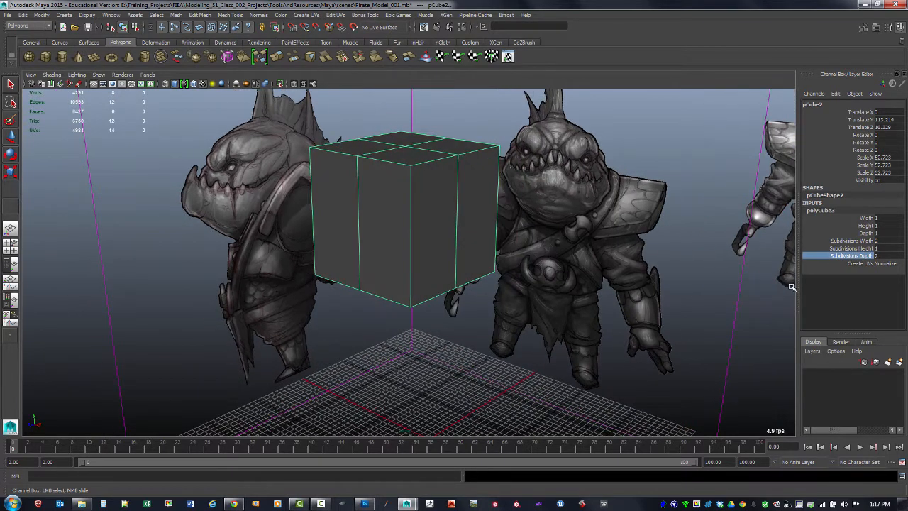
{"action": "left_click", "coordinate": [850, 249]}
{"action": "middle_click_drag", "start_coordinate": [608, 286], "coordinate": [615, 281]}
Delete all faces on the negative-X half of the cube and return to object selection
{"action": "left_click_drag", "start_coordinate": [551, 292], "coordinate": [567, 251], "text": "alt"}
{"action": "key", "text": "F11"}
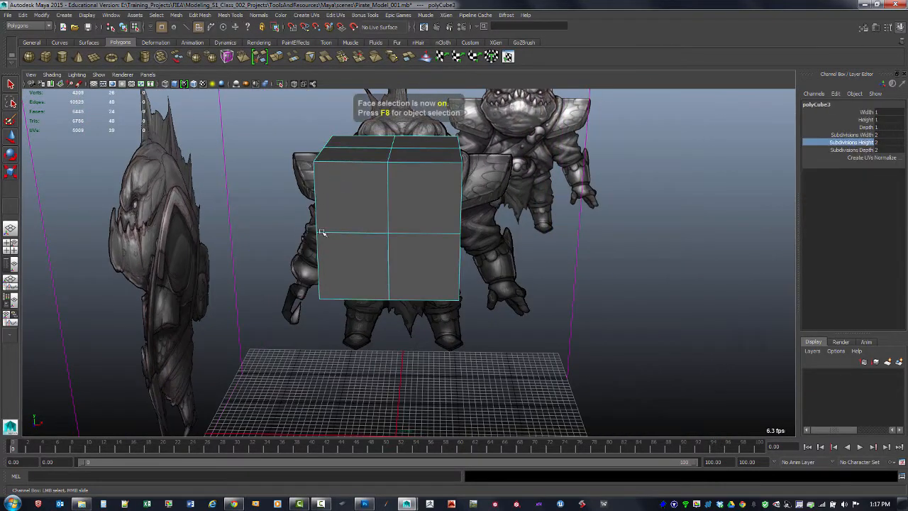
{"action": "left_click_drag", "start_coordinate": [324, 237], "coordinate": [321, 176], "text": "alt"}
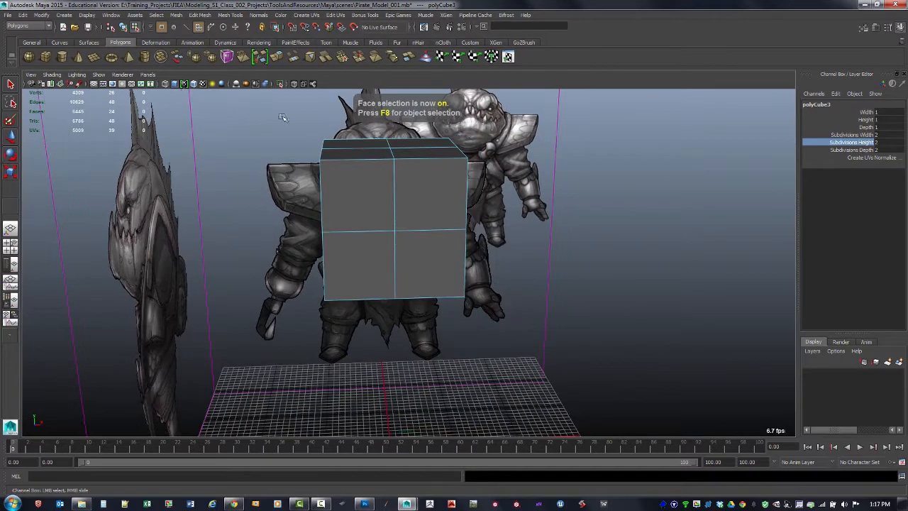
{"action": "left_click_drag", "start_coordinate": [283, 116], "coordinate": [345, 283]}
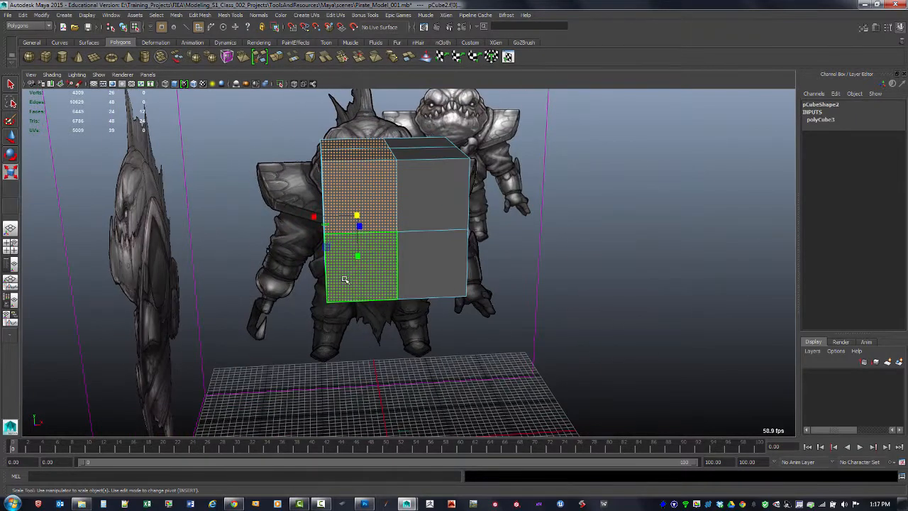
{"action": "key", "text": "Delete"}
{"action": "left_click_drag", "start_coordinate": [564, 273], "coordinate": [508, 272], "text": "alt"}
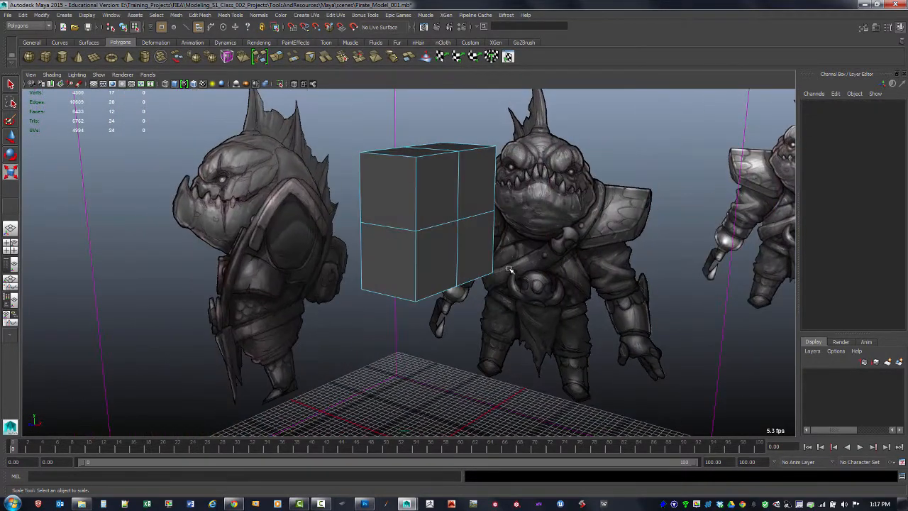
{"action": "key", "text": "F8"}
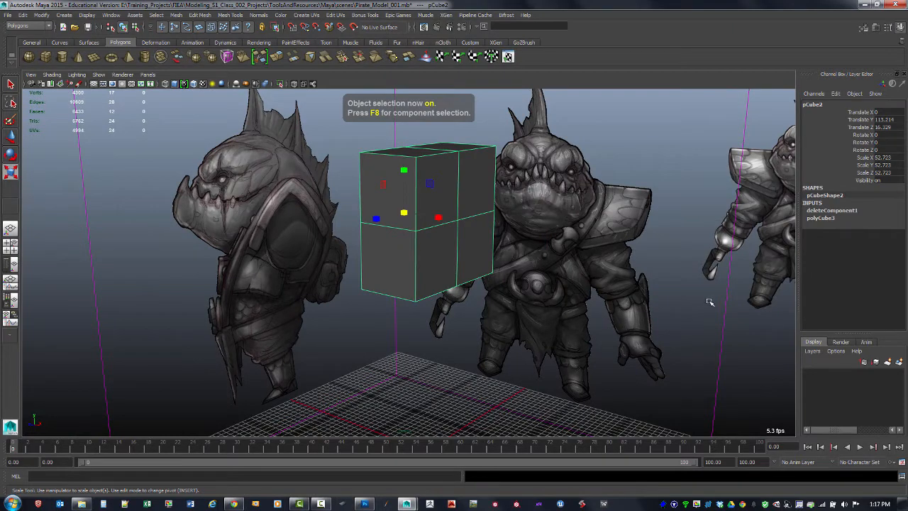
Delete the half cube's construction history and freeze its translate, rotate and scale transformations
{"action": "key", "text": "alt+shift+d"}
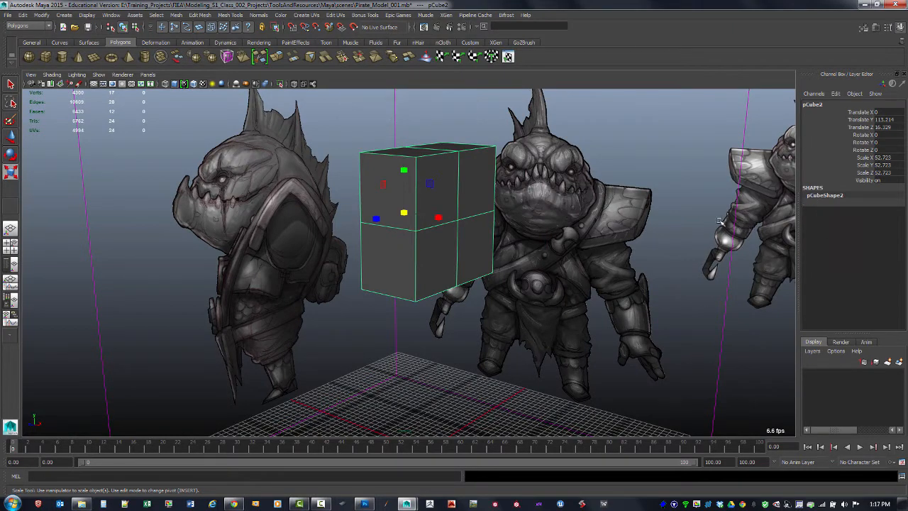
{"action": "left_click_drag", "start_coordinate": [571, 235], "coordinate": [388, 396], "text": "alt"}
{"action": "key", "text": "r"}
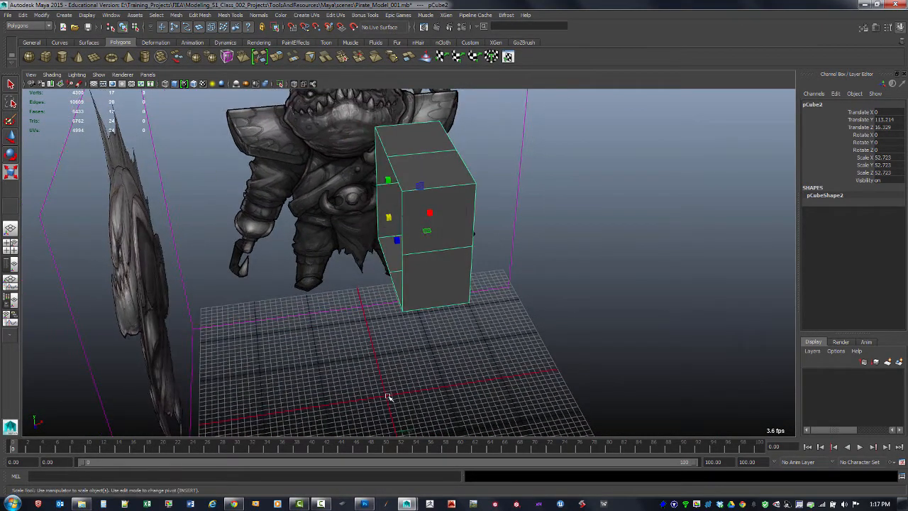
{"action": "left_click", "coordinate": [41, 15]}
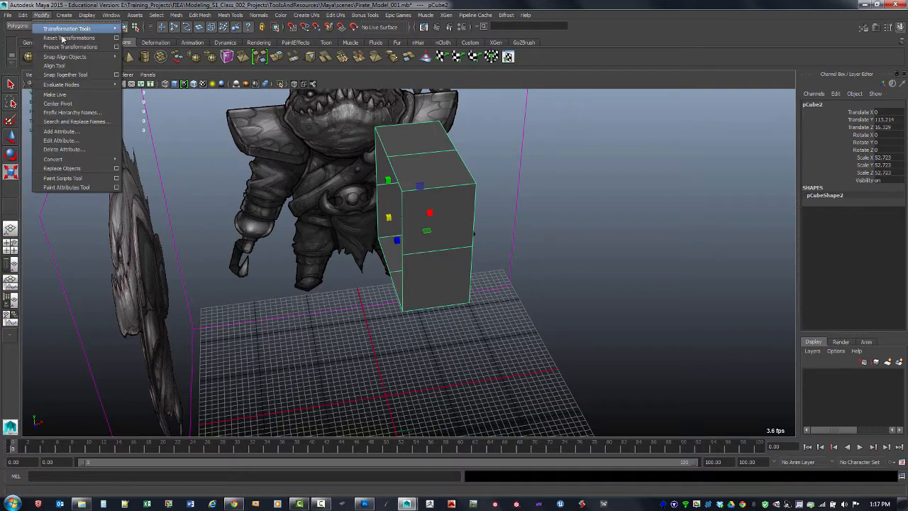
{"action": "left_click", "coordinate": [115, 47]}
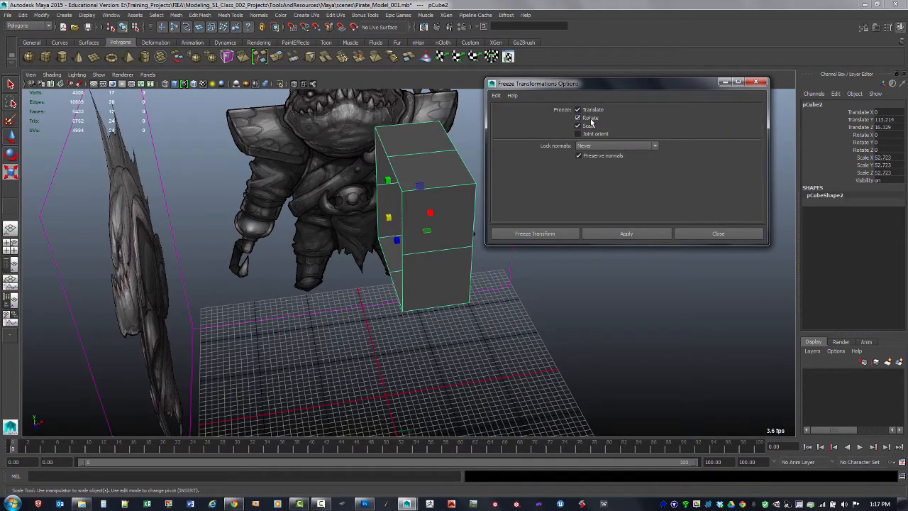
{"action": "left_click", "coordinate": [643, 235]}
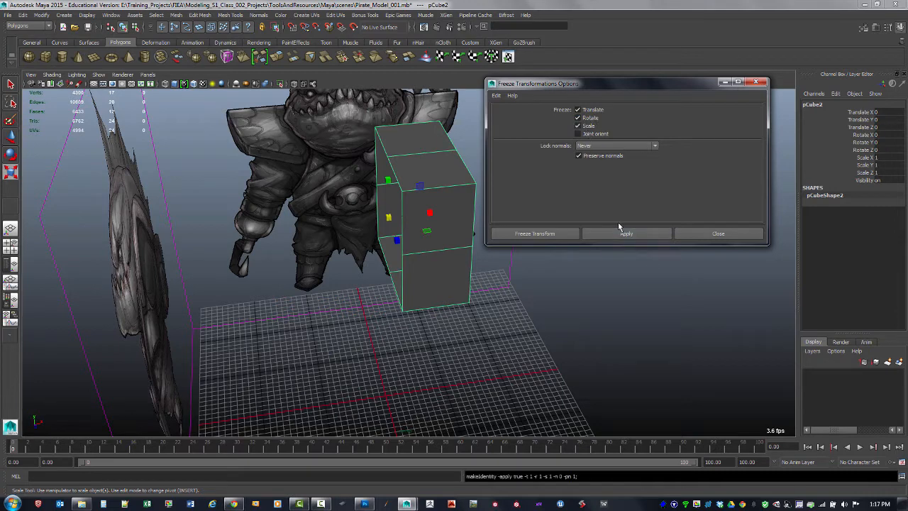
{"action": "left_click", "coordinate": [41, 15]}
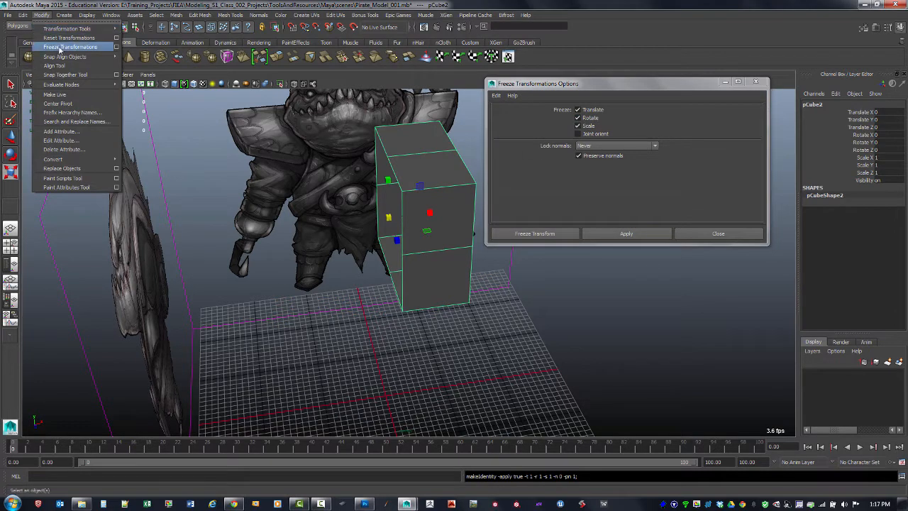
Reset the half cube's transformations and close the Freeze Transformations options
{"action": "left_click", "coordinate": [69, 39]}
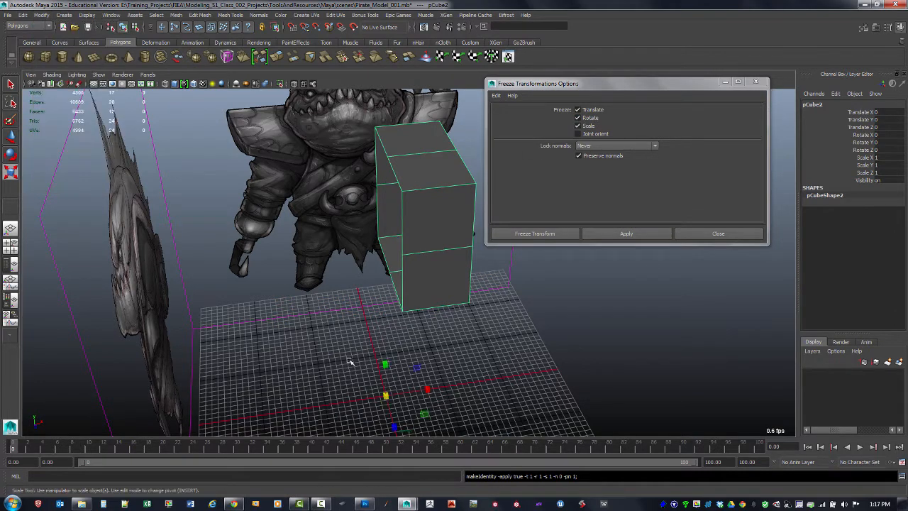
{"action": "left_click_drag", "start_coordinate": [389, 388], "coordinate": [386, 332], "text": "alt"}
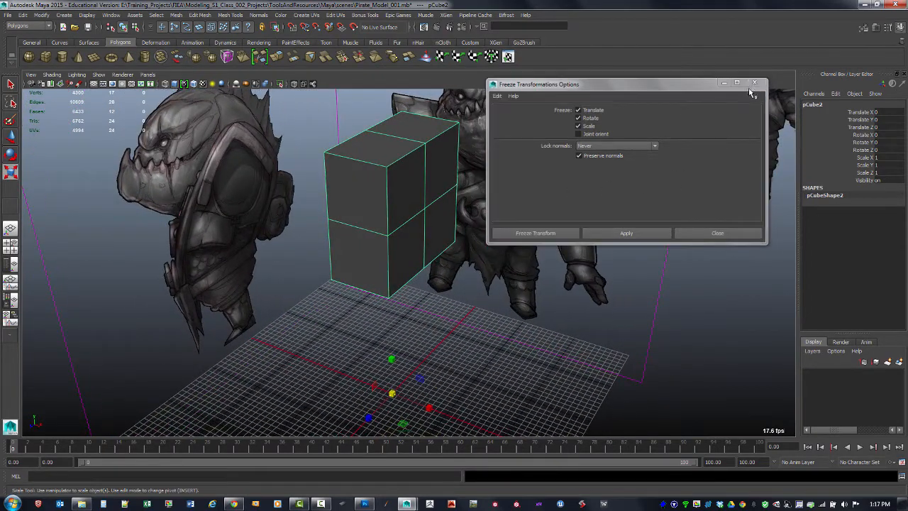
{"action": "left_click", "coordinate": [756, 82]}
{"action": "left_click_drag", "start_coordinate": [480, 324], "coordinate": [602, 253], "text": "alt"}
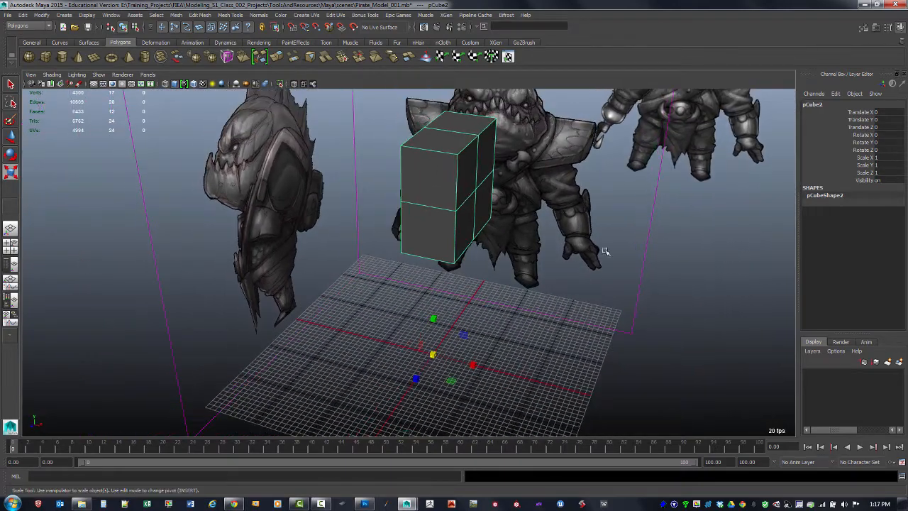
Rename the half cube as L_Head
{"action": "left_click", "coordinate": [813, 104]}
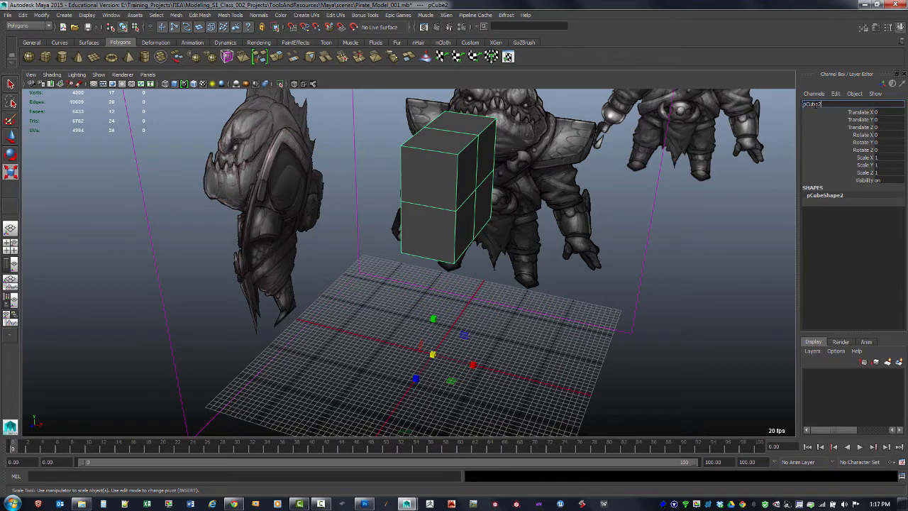
{"action": "left_click_drag", "start_coordinate": [821, 104], "coordinate": [762, 107]}
{"action": "key", "text": "BackSpace"}
{"action": "type", "text": "L_Head"}
{"action": "key", "text": "Return"}
Open the Outliner and rename the half cube there as Head_L
{"action": "left_click", "coordinate": [111, 14]}
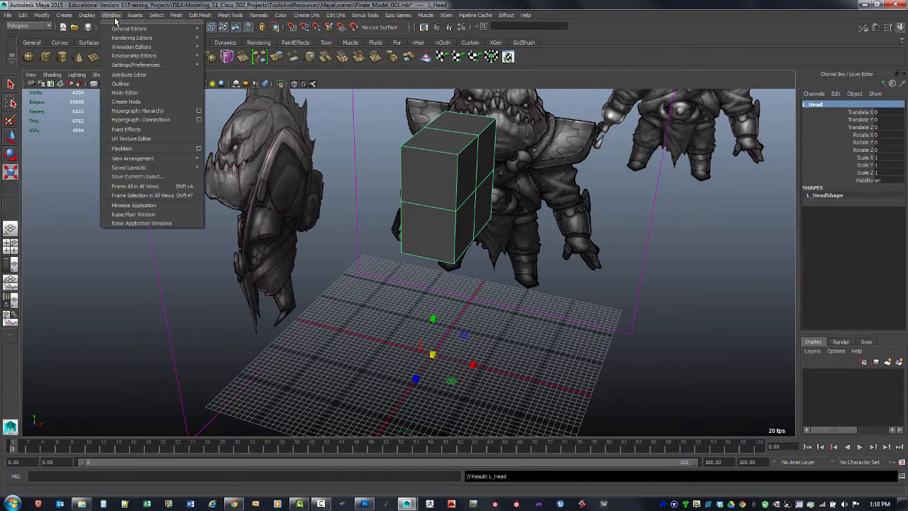
{"action": "left_click", "coordinate": [145, 84]}
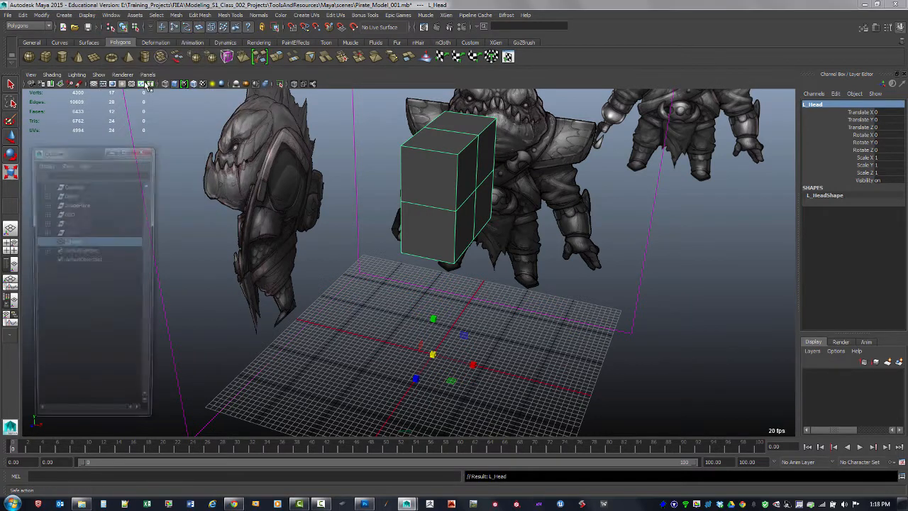
{"action": "double_click", "coordinate": [75, 242]}
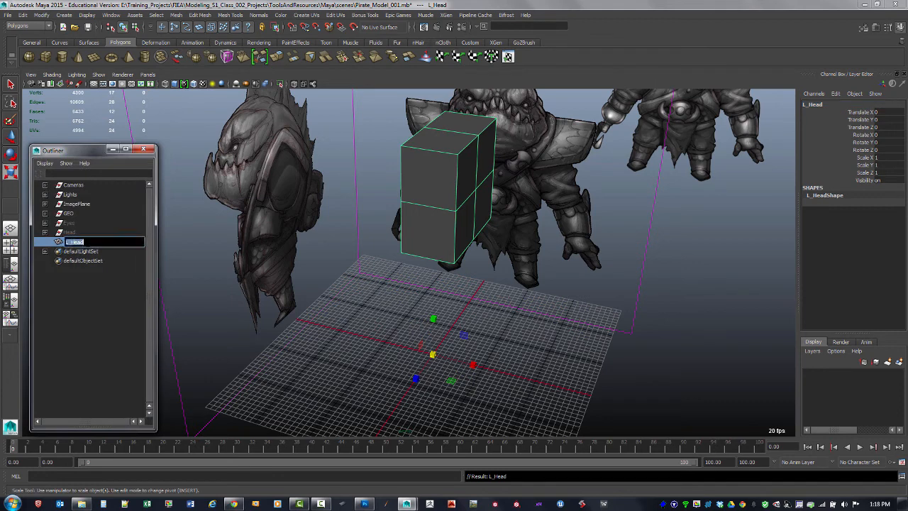
{"action": "type", "text": "L"}
{"action": "type", "text": "ead_L"}
{"action": "key", "text": "Return"}
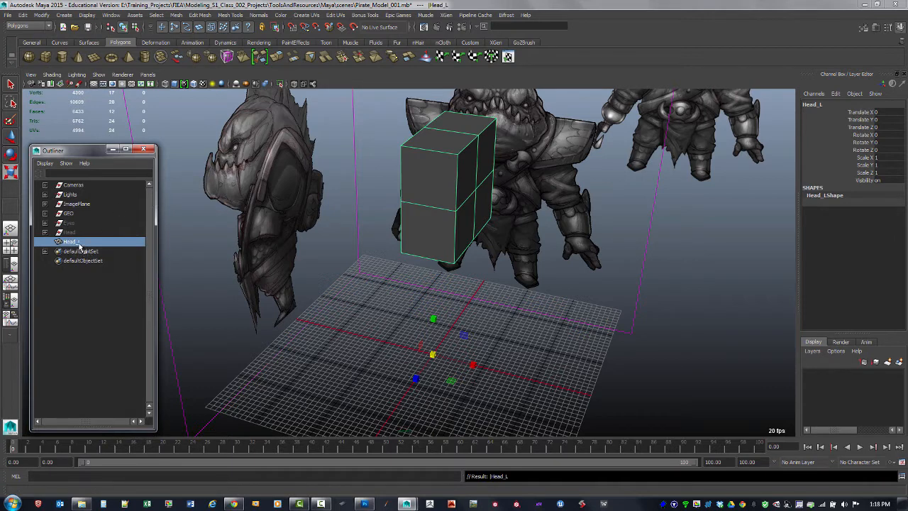
With Head_L selected, open the Duplicate Special options and reset the settings, using Instance as the geometry type
{"action": "left_click", "coordinate": [395, 323]}
{"action": "left_click", "coordinate": [440, 249]}
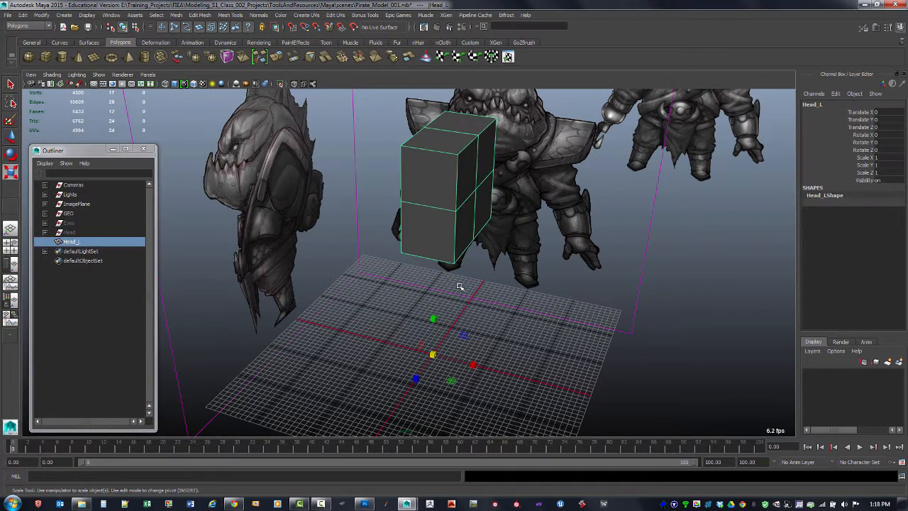
{"action": "left_click_drag", "start_coordinate": [462, 286], "coordinate": [497, 292], "text": "alt"}
{"action": "left_click", "coordinate": [24, 15]}
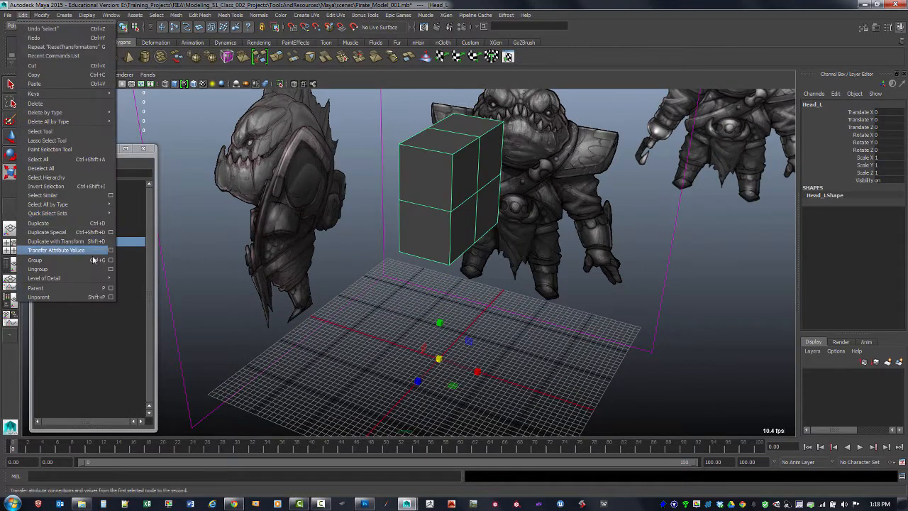
{"action": "left_click", "coordinate": [112, 233]}
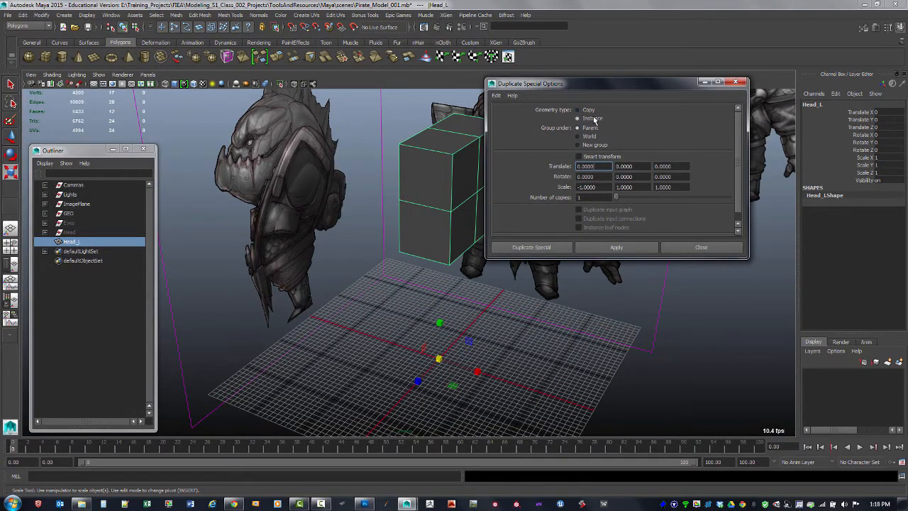
{"action": "left_click", "coordinate": [496, 95]}
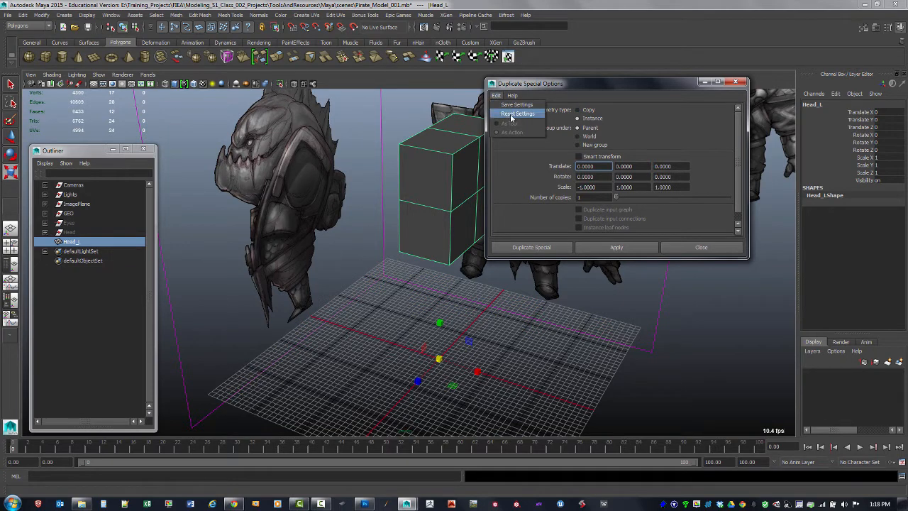
{"action": "left_click", "coordinate": [517, 114]}
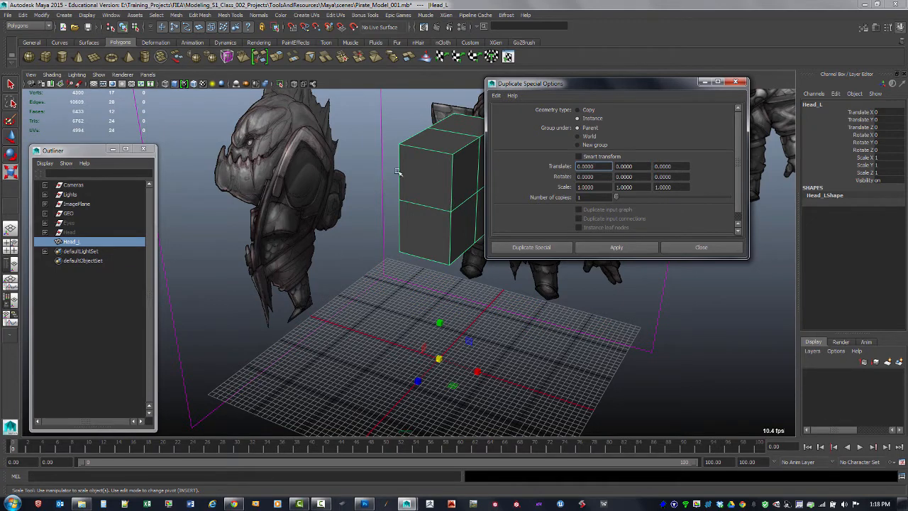
Create a mirrored instance of Head_L with an X scale of -1, and close the Duplicate Special options
{"action": "left_click", "coordinate": [601, 185]}
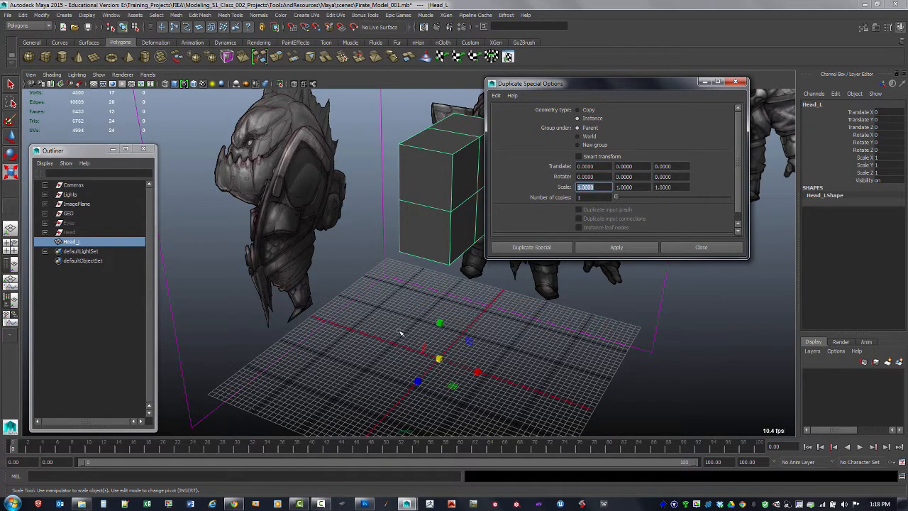
{"action": "left_click_drag", "start_coordinate": [71, 150], "coordinate": [66, 131]}
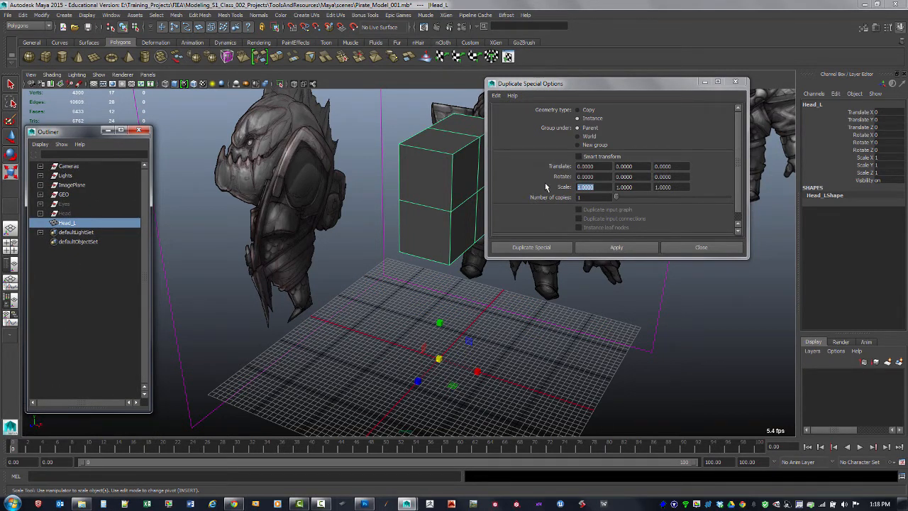
{"action": "key", "text": "1"}
{"action": "left_click", "coordinate": [583, 188]}
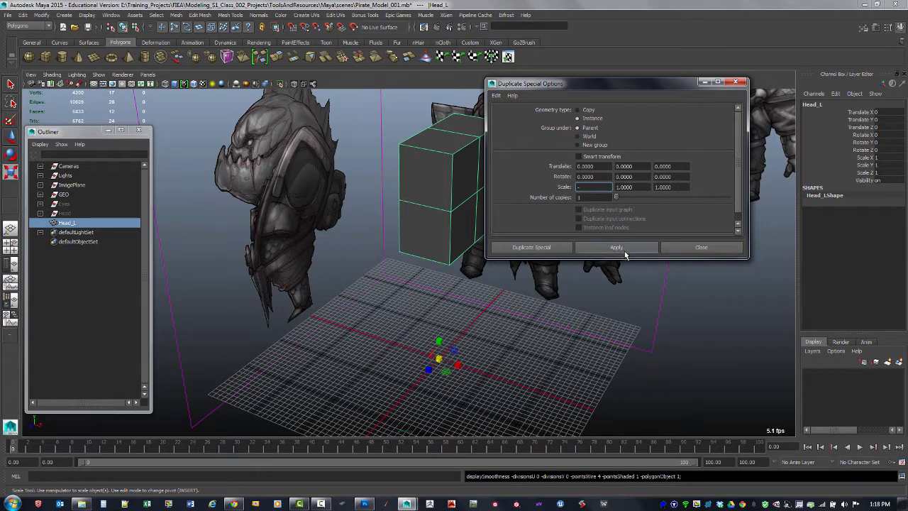
{"action": "left_click", "coordinate": [609, 247]}
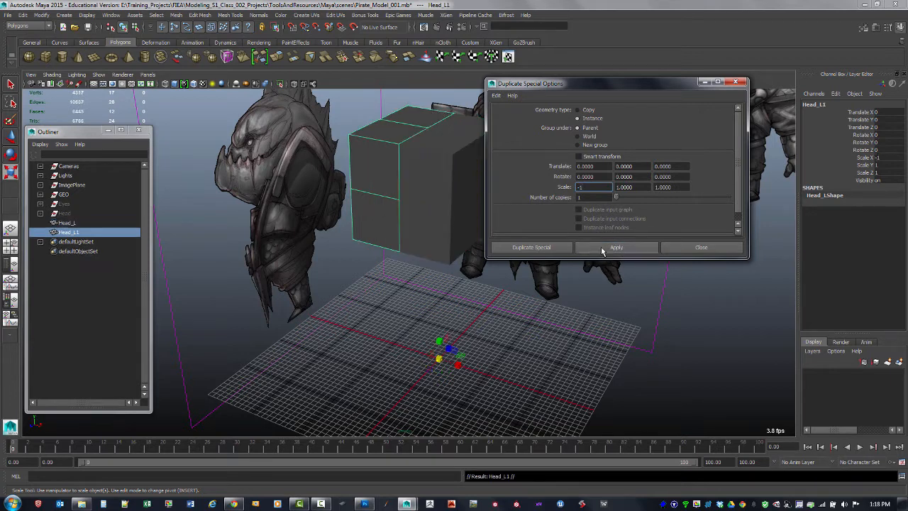
{"action": "left_click", "coordinate": [738, 83]}
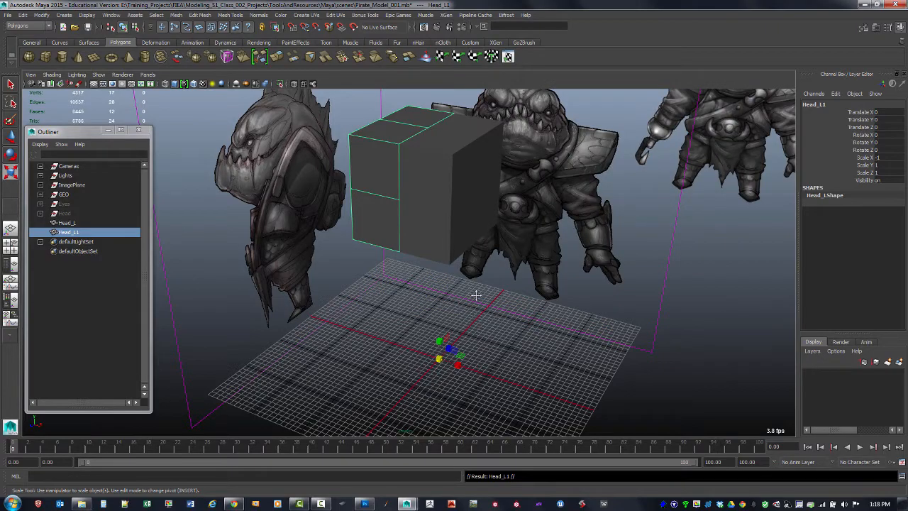
{"action": "left_click_drag", "start_coordinate": [476, 296], "coordinate": [521, 218], "text": "alt"}
In the side view, move Head_L's front middle vertices to the lower jaw's tusk and its front bottom vertices to the chin
{"action": "left_click", "coordinate": [471, 253]}
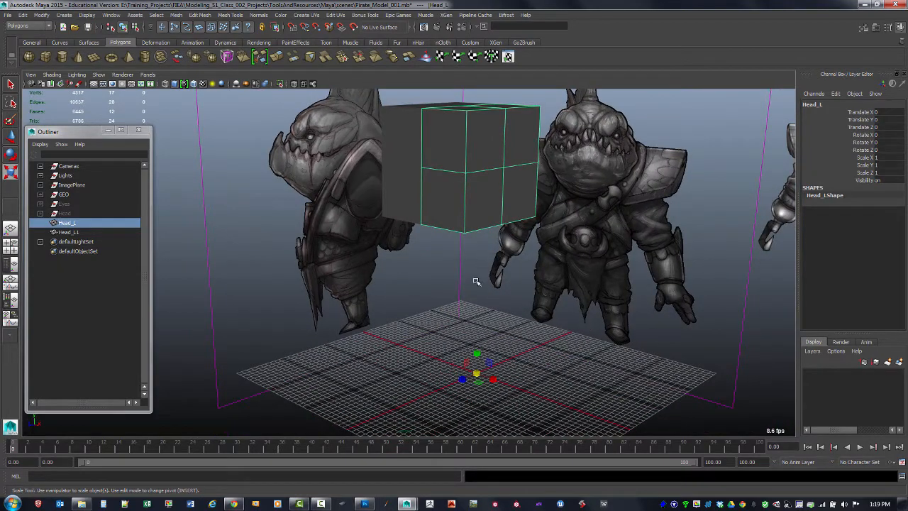
{"action": "key", "text": "space"}
{"action": "key", "text": "space"}
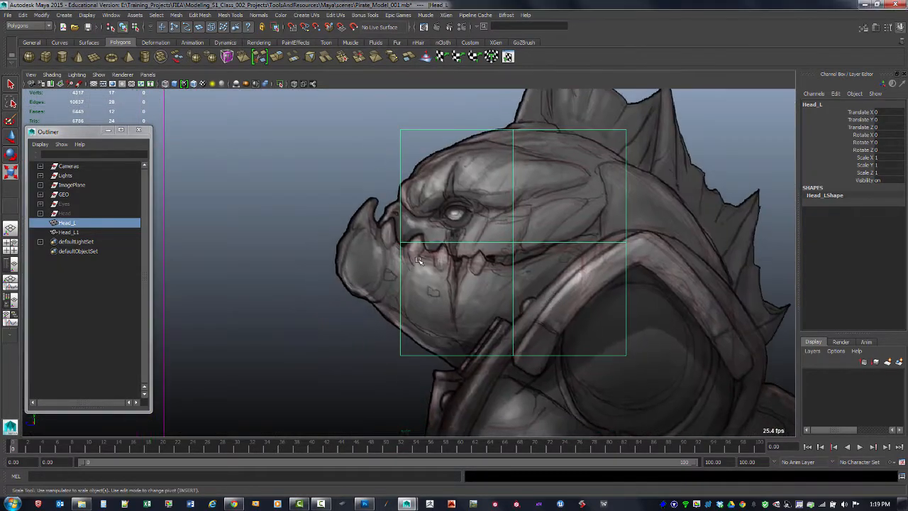
{"action": "right_click", "coordinate": [404, 243]}
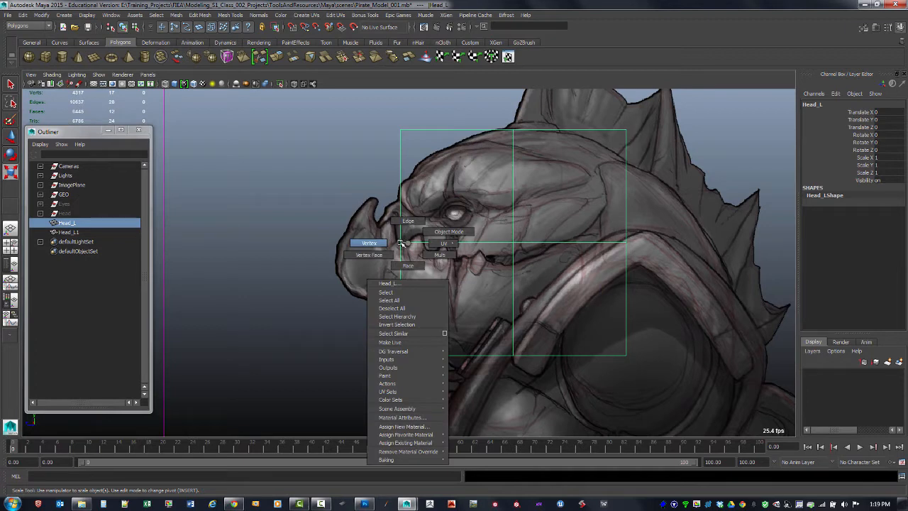
{"action": "right_click_drag", "start_coordinate": [401, 243], "coordinate": [374, 245]}
{"action": "left_click_drag", "start_coordinate": [364, 222], "coordinate": [366, 201]}
{"action": "key", "text": "w"}
{"action": "left_click_drag", "start_coordinate": [362, 319], "coordinate": [420, 375]}
{"action": "left_click_drag", "start_coordinate": [400, 355], "coordinate": [333, 284]}
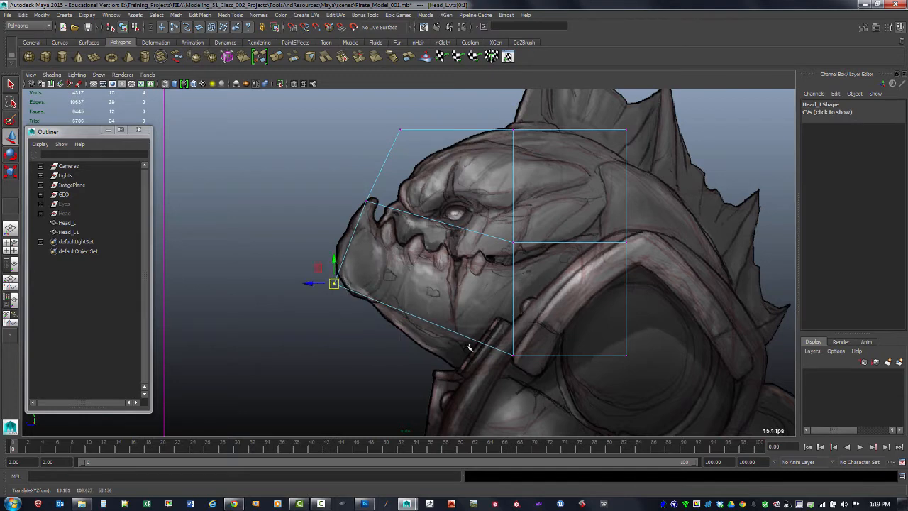
Move the bottom middle vertices of Head_L forward and down to the creature's throat
{"action": "left_click_drag", "start_coordinate": [474, 325], "coordinate": [537, 381]}
{"action": "left_click_drag", "start_coordinate": [513, 355], "coordinate": [468, 375]}
{"action": "right_click_drag", "start_coordinate": [510, 260], "coordinate": [499, 251], "text": "alt"}
{"action": "middle_click_drag", "start_coordinate": [498, 251], "coordinate": [475, 332], "text": "alt"}
Fit the front top and middle top vertices of Head_L to the forehead and crown outline in the side view
{"action": "left_click_drag", "start_coordinate": [367, 202], "coordinate": [407, 242]}
{"action": "left_click_drag", "start_coordinate": [374, 213], "coordinate": [400, 233]}
{"action": "middle_click_drag", "start_coordinate": [496, 219], "coordinate": [440, 217], "text": "alt"}
{"action": "left_click_drag", "start_coordinate": [409, 198], "coordinate": [428, 212]}
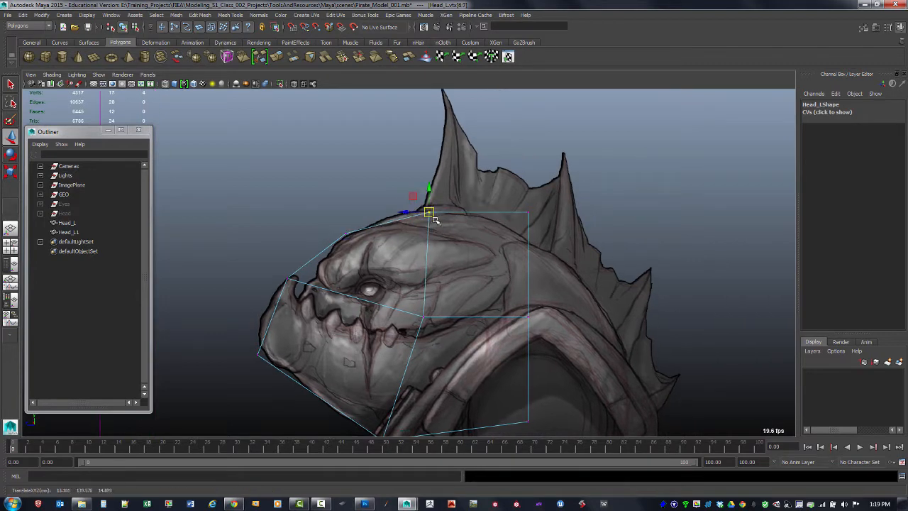
Move the central side vertex of Head_L to the rear corner of the creature's mouth
{"action": "middle_click_drag", "start_coordinate": [447, 280], "coordinate": [440, 232], "text": "alt"}
{"action": "left_click_drag", "start_coordinate": [403, 250], "coordinate": [429, 277]}
{"action": "left_click_drag", "start_coordinate": [417, 269], "coordinate": [412, 285]}
{"action": "middle_click_drag", "start_coordinate": [419, 281], "coordinate": [411, 256], "text": "alt"}
{"action": "left_click_drag", "start_coordinate": [405, 259], "coordinate": [401, 260]}
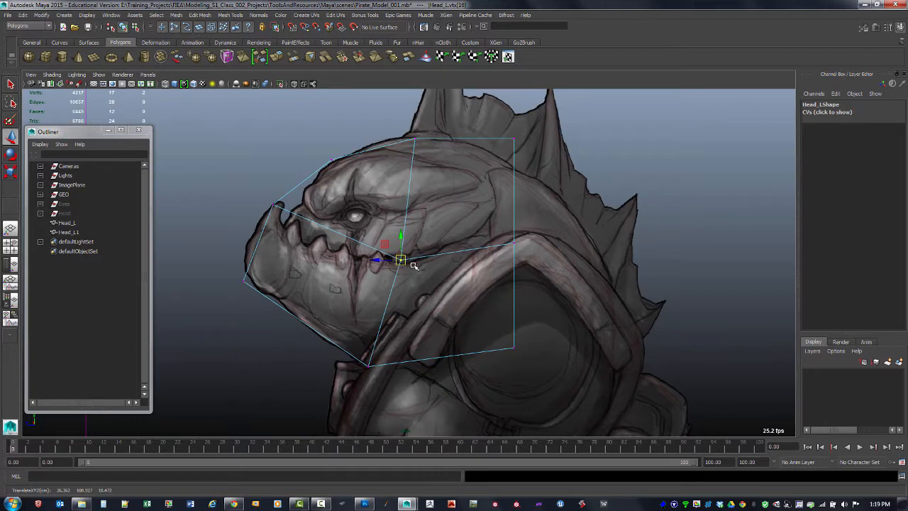
{"action": "middle_click_drag", "start_coordinate": [441, 264], "coordinate": [422, 259], "text": "alt"}
{"action": "left_click_drag", "start_coordinate": [382, 256], "coordinate": [391, 256]}
{"action": "right_click_drag", "start_coordinate": [465, 238], "coordinate": [455, 232], "text": "alt"}
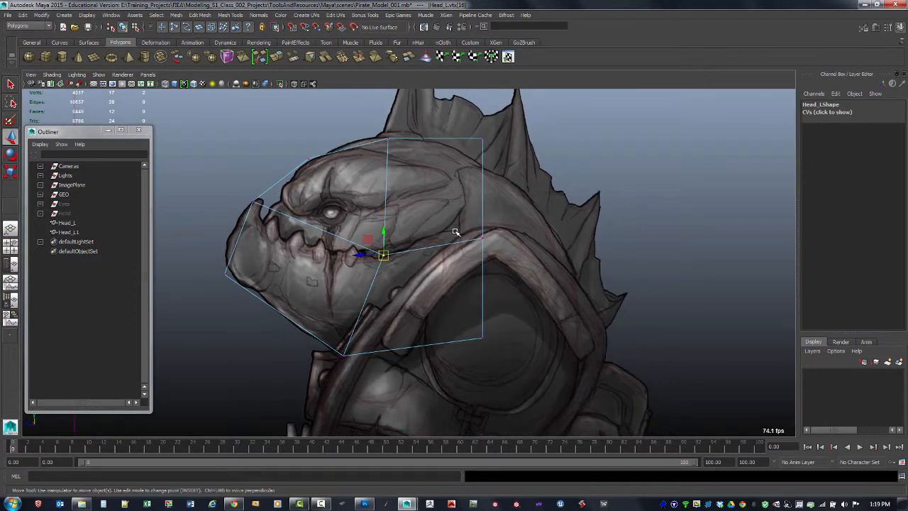
Lower the top back vertices of Head_L onto the back of the head and raise the bottom back vertices
{"action": "middle_click_drag", "start_coordinate": [455, 232], "coordinate": [450, 286], "text": "alt"}
{"action": "left_click_drag", "start_coordinate": [463, 179], "coordinate": [476, 217]}
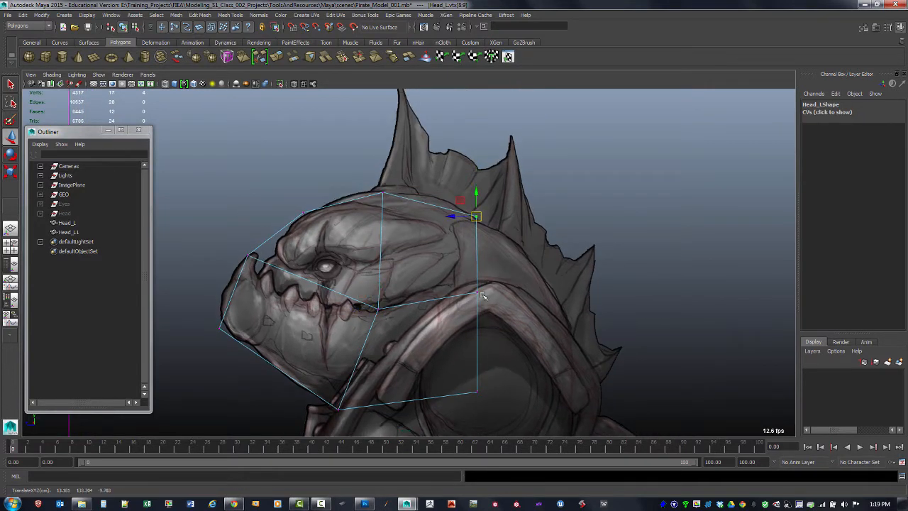
{"action": "middle_click_drag", "start_coordinate": [474, 376], "coordinate": [478, 327], "text": "alt"}
{"action": "mouse_move", "coordinate": [464, 324]}
{"action": "left_mouse_down"}
{"action": "mouse_move", "coordinate": [489, 348]}
{"action": "mouse_move", "coordinate": [479, 316]}
{"action": "left_mouse_up"}
{"action": "left_click_drag", "start_coordinate": [475, 241], "coordinate": [466, 267]}
In the front view, move Head_L's outer front jaw vertices inward to narrow the muzzle
{"action": "key", "text": "space"}
{"action": "key", "text": "space"}
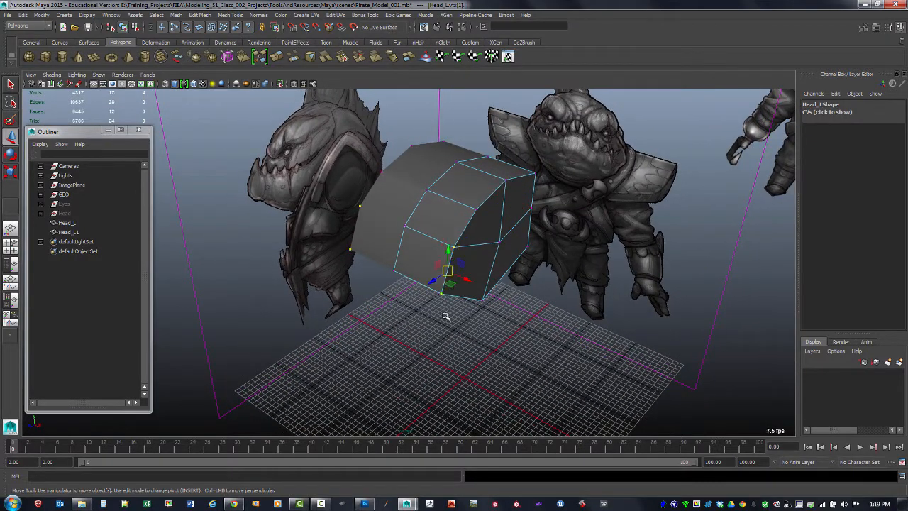
{"action": "key", "text": "space"}
{"action": "key", "text": "space"}
{"action": "middle_click_drag", "start_coordinate": [300, 340], "coordinate": [374, 299], "text": "alt"}
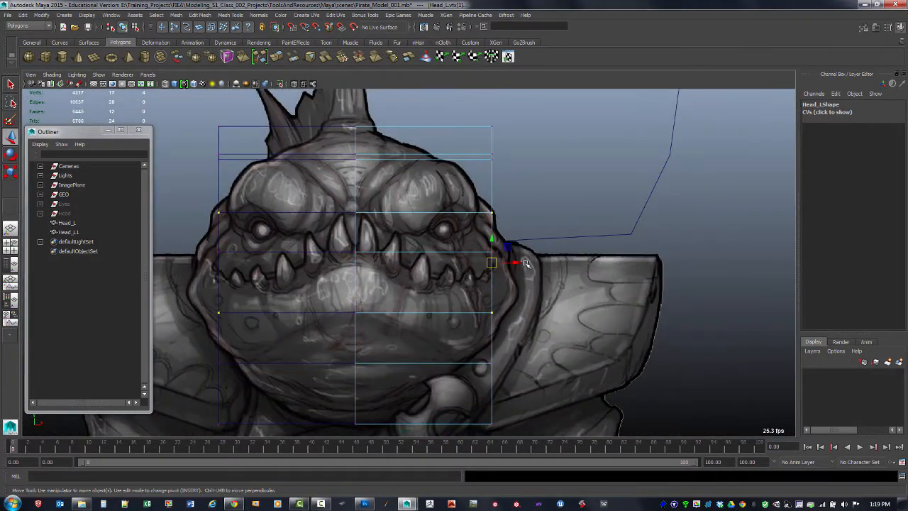
{"action": "left_click_drag", "start_coordinate": [519, 264], "coordinate": [431, 266]}
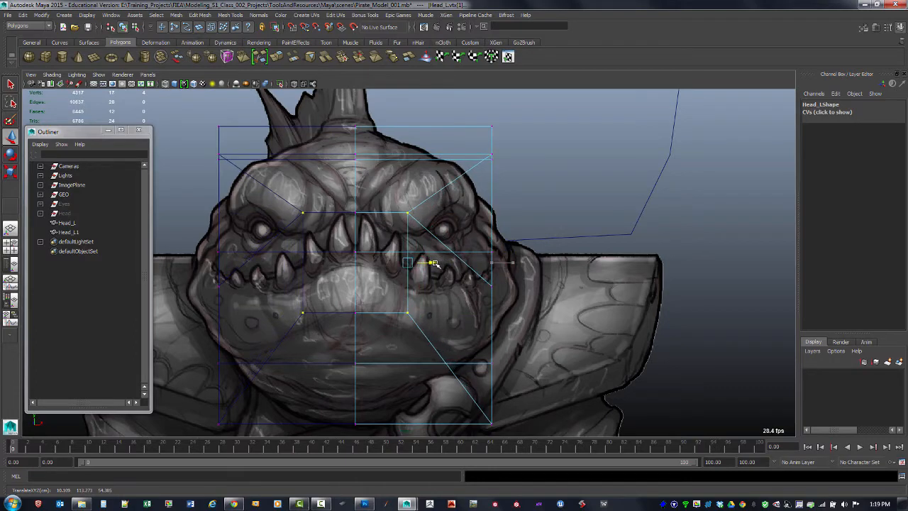
Select the outer front top vertices of Head_L in the perspective view and show all four views
{"action": "key", "text": "space"}
{"action": "key", "text": "space"}
{"action": "left_click_drag", "start_coordinate": [615, 179], "coordinate": [433, 219], "text": "alt"}
{"action": "key", "text": "space"}
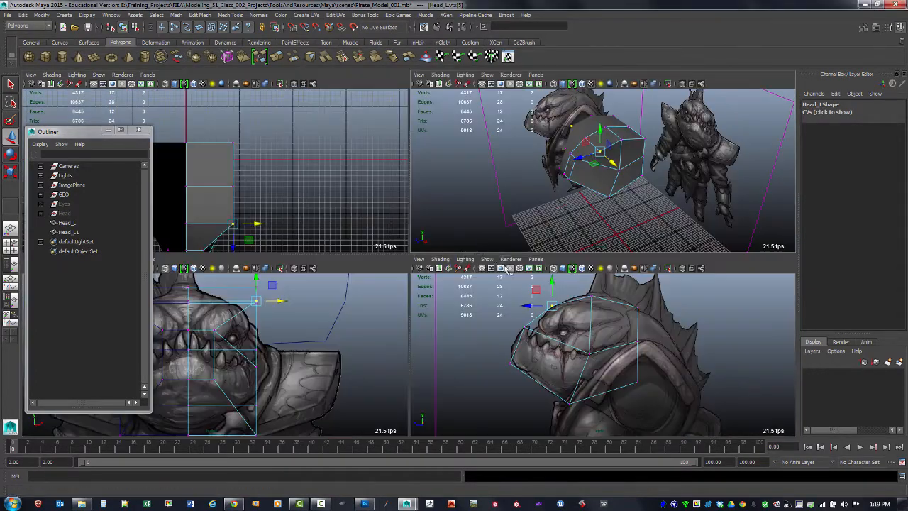
{"action": "left_click_drag", "start_coordinate": [524, 186], "coordinate": [573, 196], "text": "alt"}
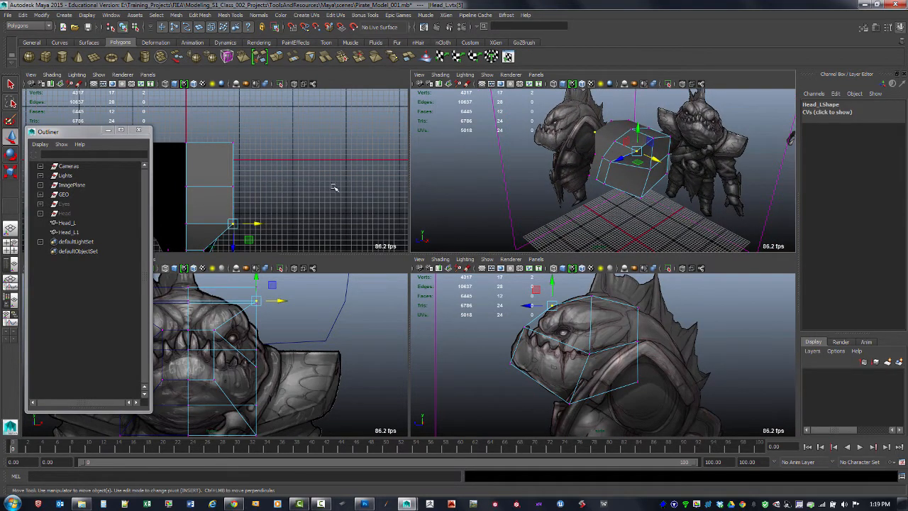
Turn on two-sided lighting in the top view and move the Outliner clear of the front view's controls
{"action": "middle_click_drag", "start_coordinate": [334, 188], "coordinate": [325, 168], "text": "alt"}
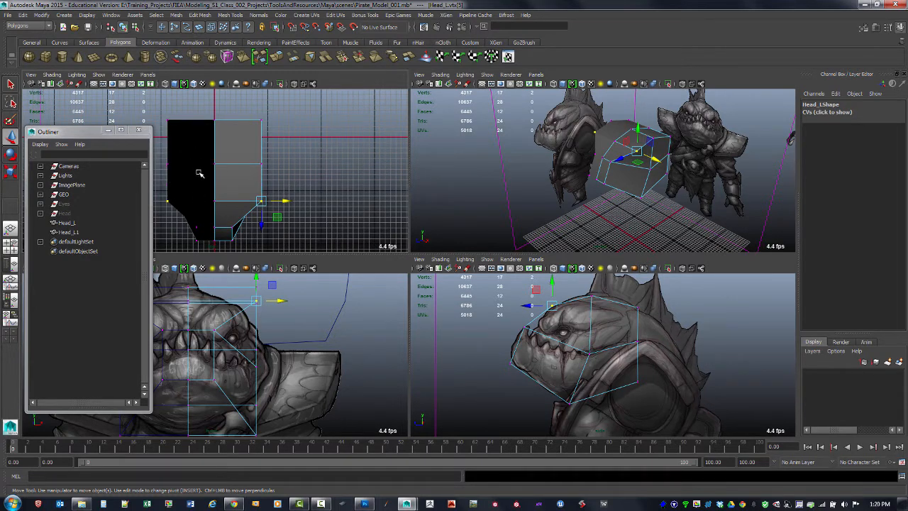
{"action": "left_click", "coordinate": [76, 74]}
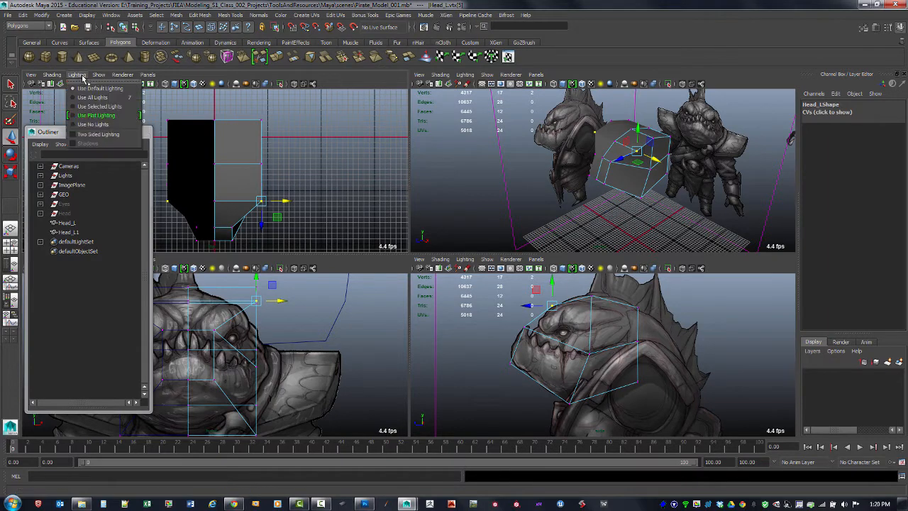
{"action": "left_click", "coordinate": [99, 139]}
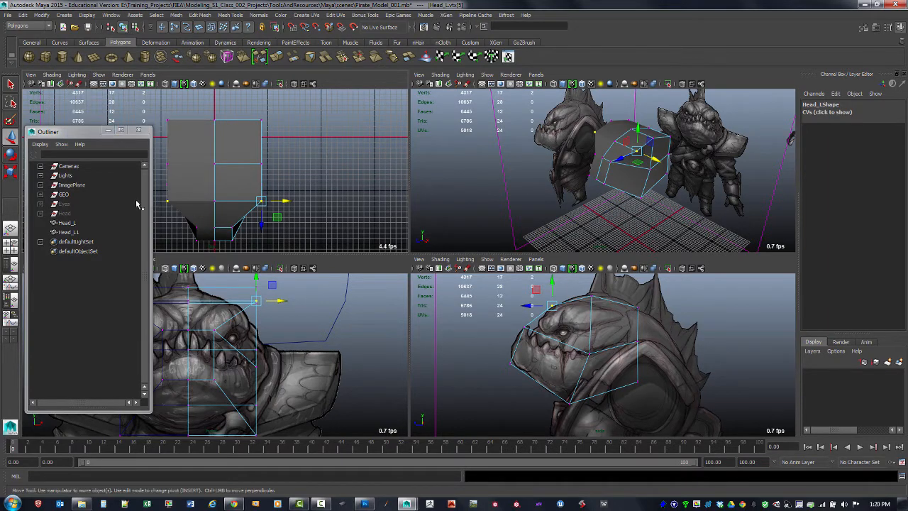
{"action": "left_click_drag", "start_coordinate": [92, 133], "coordinate": [330, 71]}
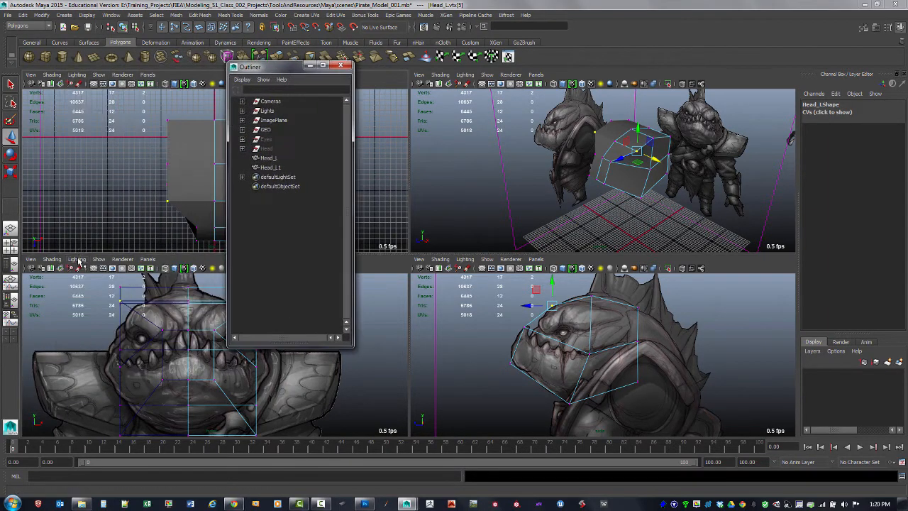
Turn on two-sided lighting in the front and side views and move the Outliner off the model
{"action": "left_click", "coordinate": [77, 259]}
{"action": "left_click", "coordinate": [88, 319]}
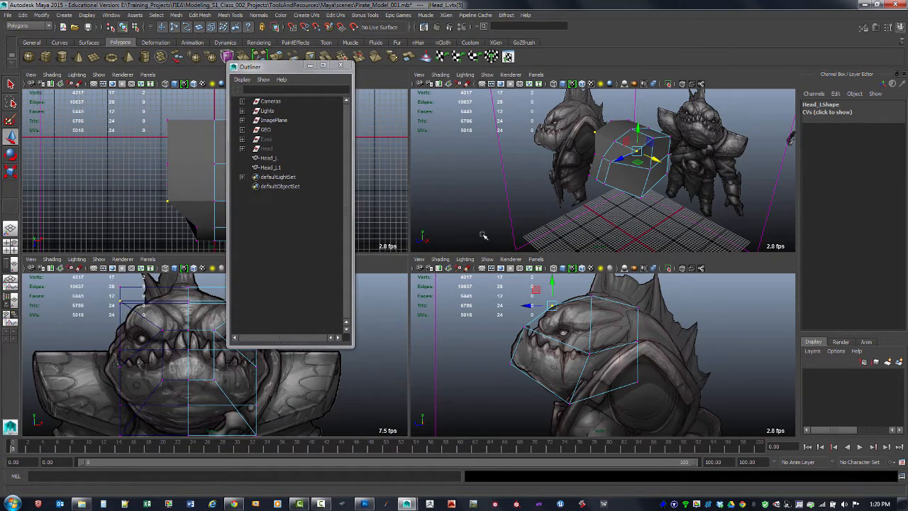
{"action": "left_click", "coordinate": [465, 259]}
{"action": "left_click", "coordinate": [474, 319]}
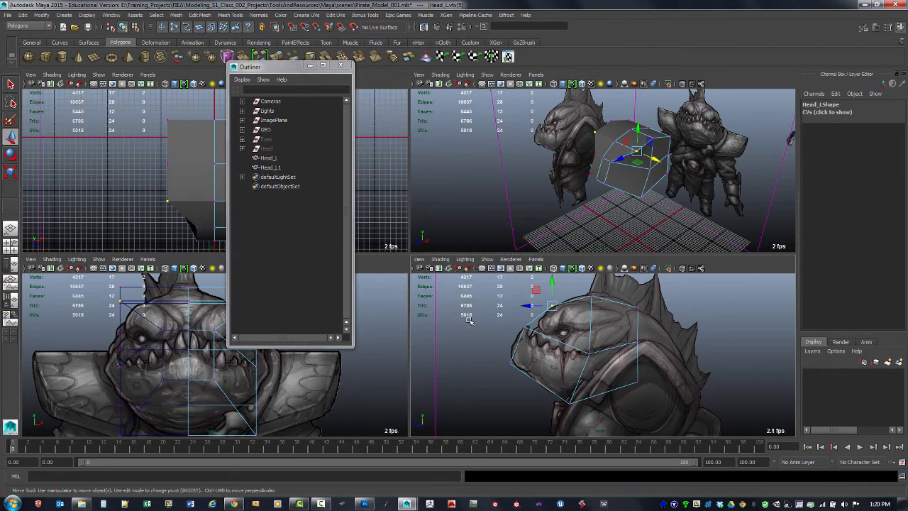
{"action": "left_click", "coordinate": [465, 74]}
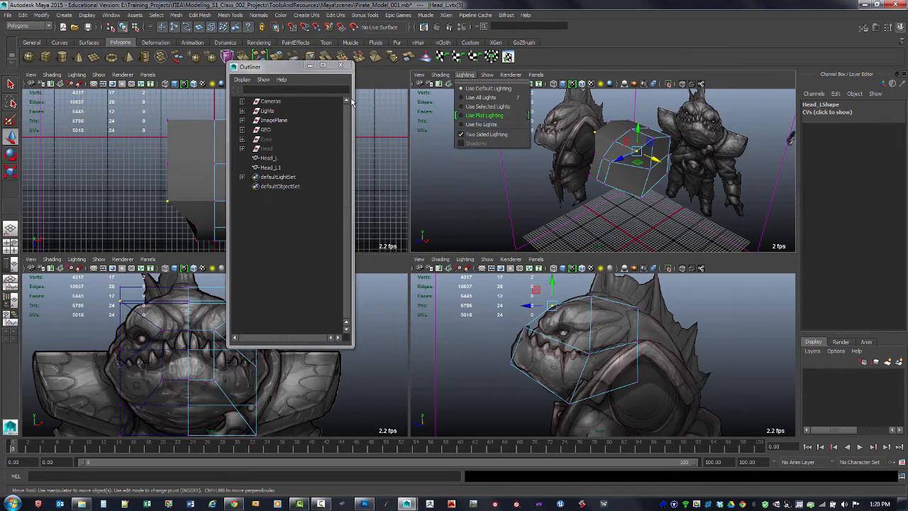
{"action": "left_click", "coordinate": [486, 134]}
{"action": "left_click_drag", "start_coordinate": [275, 71], "coordinate": [106, 109]}
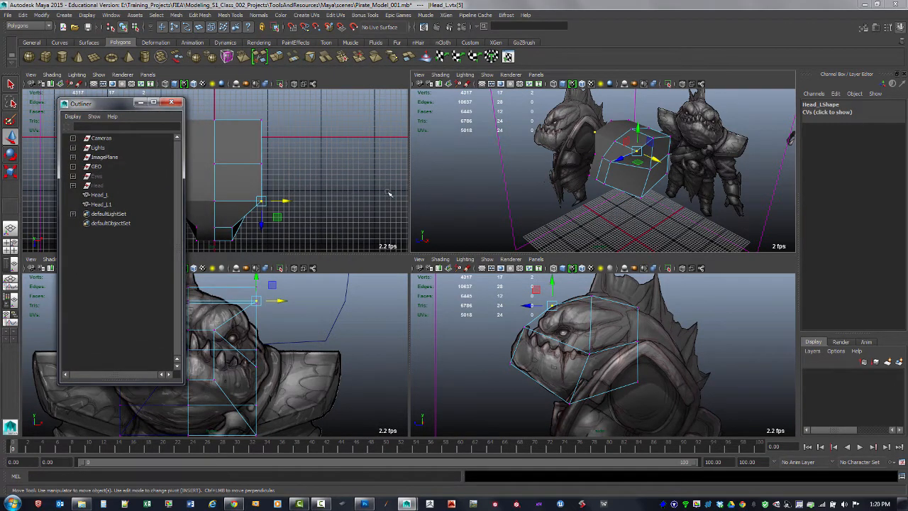
Hide the mirrored half Head_L1 and show it again
{"action": "left_click", "coordinate": [101, 204]}
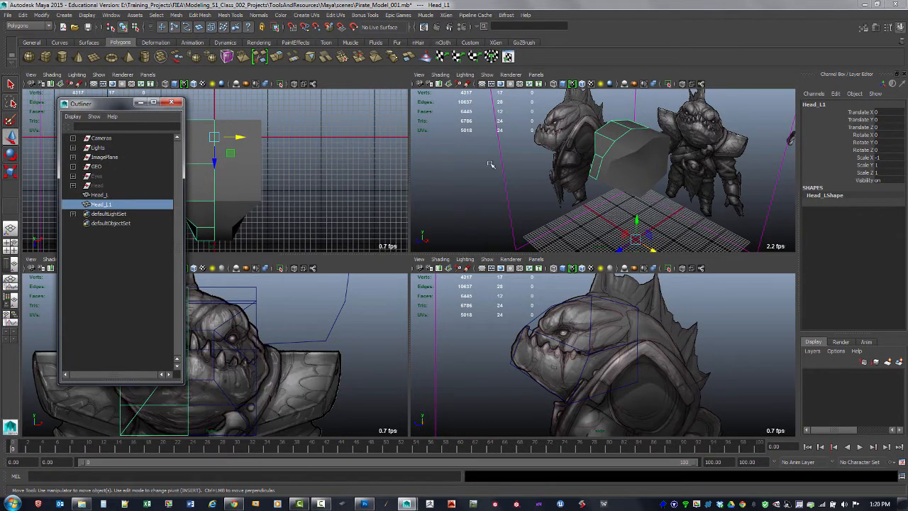
{"action": "mouse_move", "coordinate": [578, 176]}
{"action": "left_mouse_down", "text": "alt"}
{"action": "mouse_move", "coordinate": [568, 186]}
{"action": "mouse_move", "coordinate": [579, 191]}
{"action": "left_mouse_up", "text": "alt"}
{"action": "key", "text": "ctrl+h"}
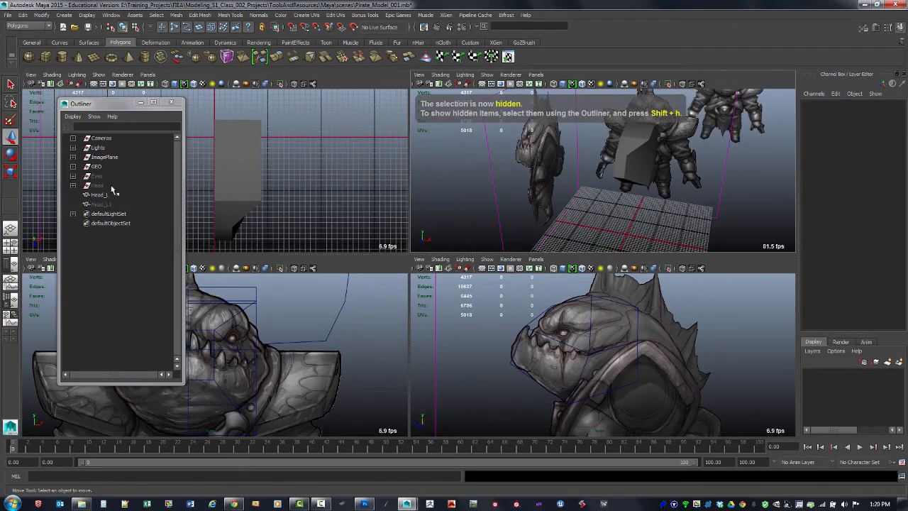
{"action": "left_click", "coordinate": [97, 205]}
{"action": "key", "text": "shift+h"}
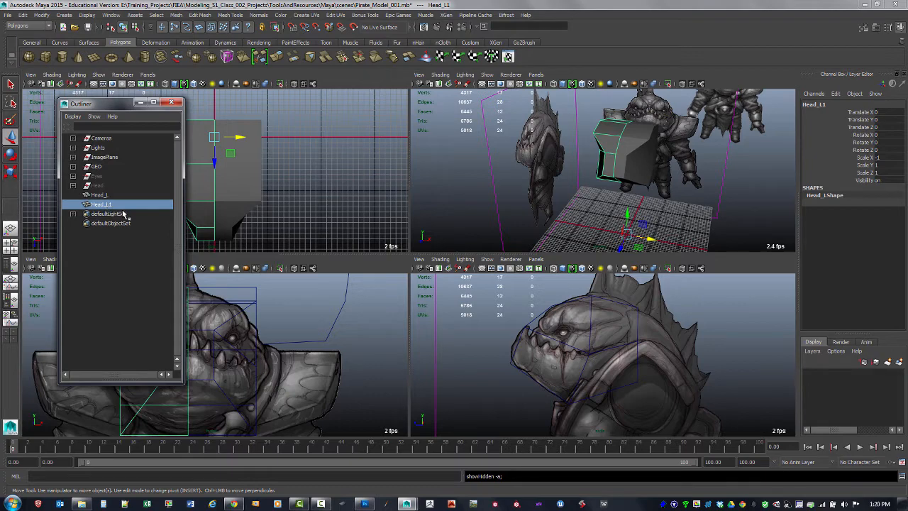
Return to vertex editing on Head_L and move its outer front top vertex inward in the front view
{"action": "left_click", "coordinate": [480, 212]}
{"action": "left_click_drag", "start_coordinate": [496, 209], "coordinate": [545, 171], "text": "alt"}
{"action": "left_click", "coordinate": [584, 170]}
{"action": "key", "text": "F8"}
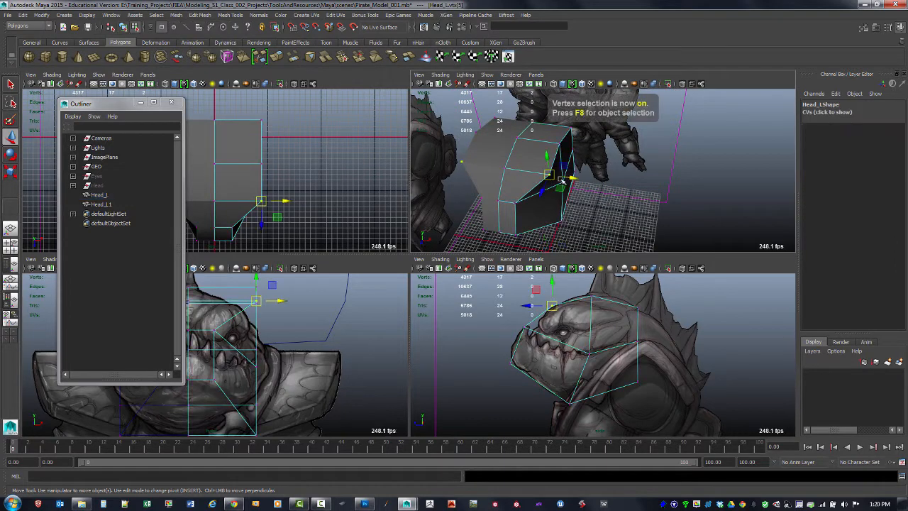
{"action": "left_click", "coordinate": [549, 174]}
{"action": "left_click_drag", "start_coordinate": [284, 299], "coordinate": [251, 301]}
{"action": "middle_click_drag", "start_coordinate": [271, 306], "coordinate": [312, 305], "text": "alt"}
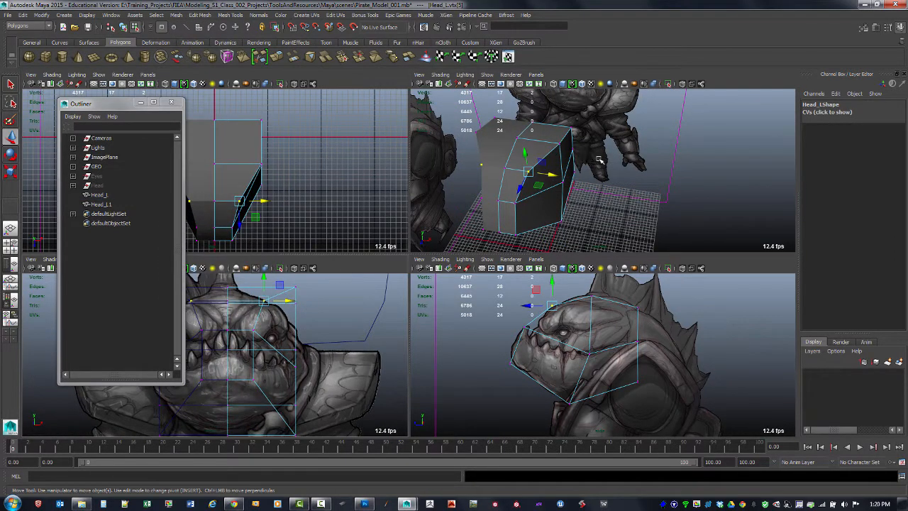
{"action": "middle_click_drag", "start_coordinate": [601, 160], "coordinate": [654, 154], "text": "alt"}
{"action": "left_click_drag", "start_coordinate": [654, 155], "coordinate": [628, 158], "text": "alt"}
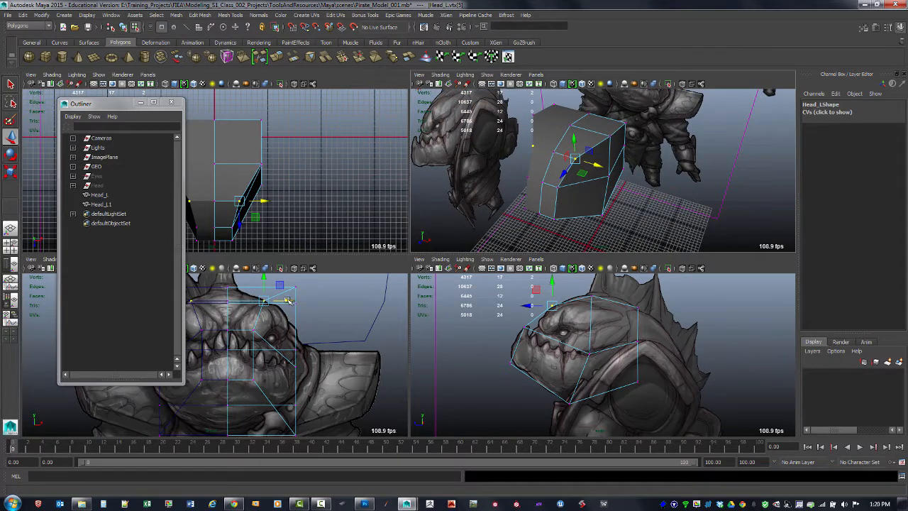
{"action": "left_click_drag", "start_coordinate": [288, 301], "coordinate": [291, 300]}
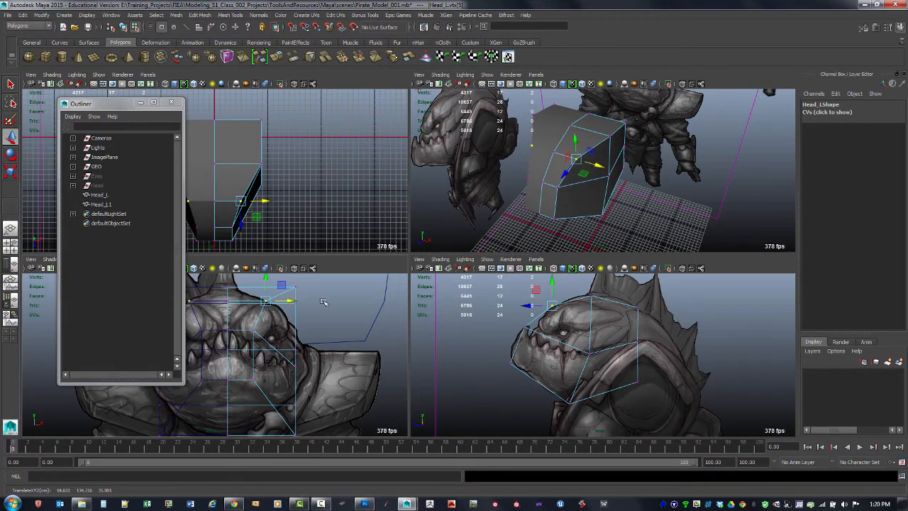
Move Head_L's outer middle top vertex inward in the front view to follow the top of the head
{"action": "left_click", "coordinate": [610, 134]}
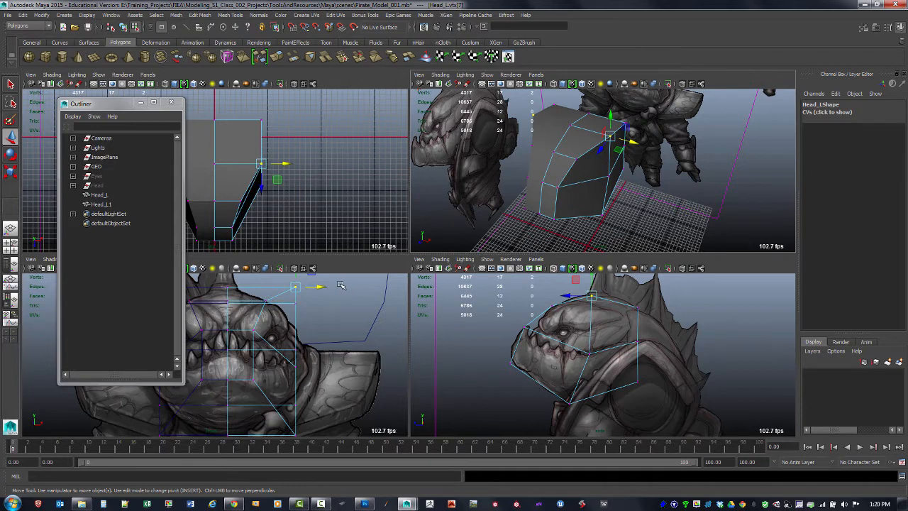
{"action": "left_click_drag", "start_coordinate": [321, 287], "coordinate": [305, 296]}
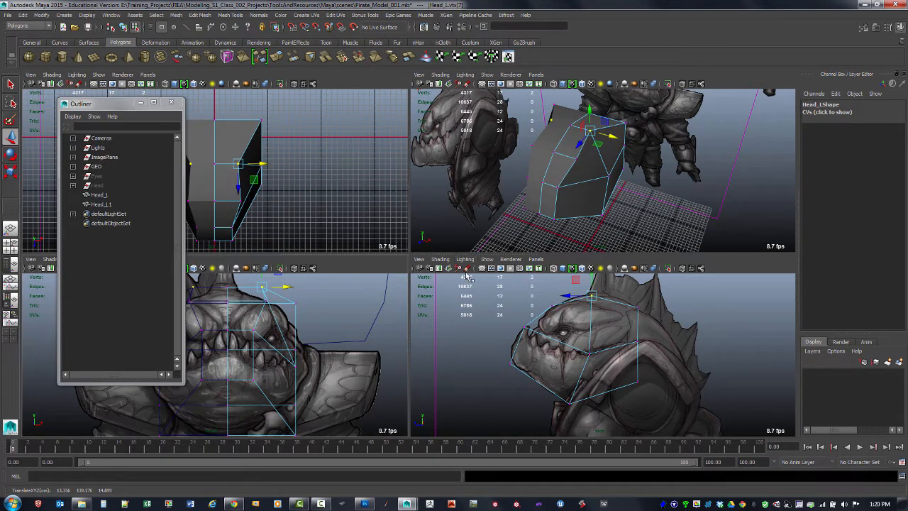
{"action": "middle_click_drag", "start_coordinate": [369, 330], "coordinate": [385, 329], "text": "alt"}
{"action": "right_click_drag", "start_coordinate": [371, 325], "coordinate": [367, 321], "text": "alt"}
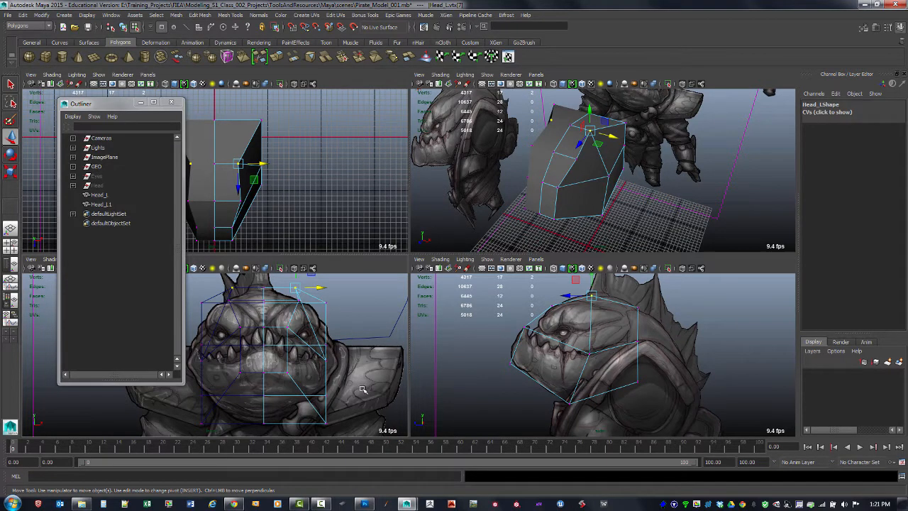
{"action": "middle_click_drag", "start_coordinate": [362, 388], "coordinate": [359, 356]}
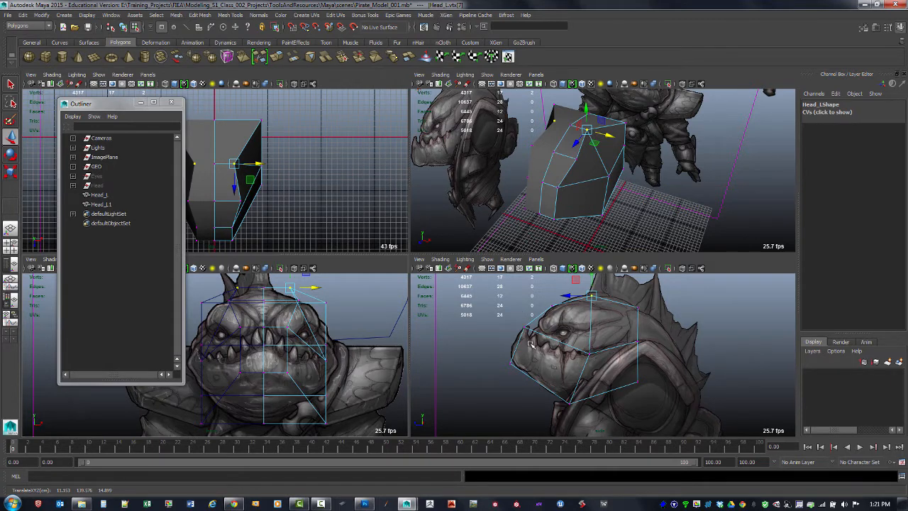
Move Head_L's outer back top vertex inward and lower the outer middle top vertex onto the head outline
{"action": "left_click_drag", "start_coordinate": [314, 288], "coordinate": [331, 301]}
{"action": "left_click", "coordinate": [288, 288]}
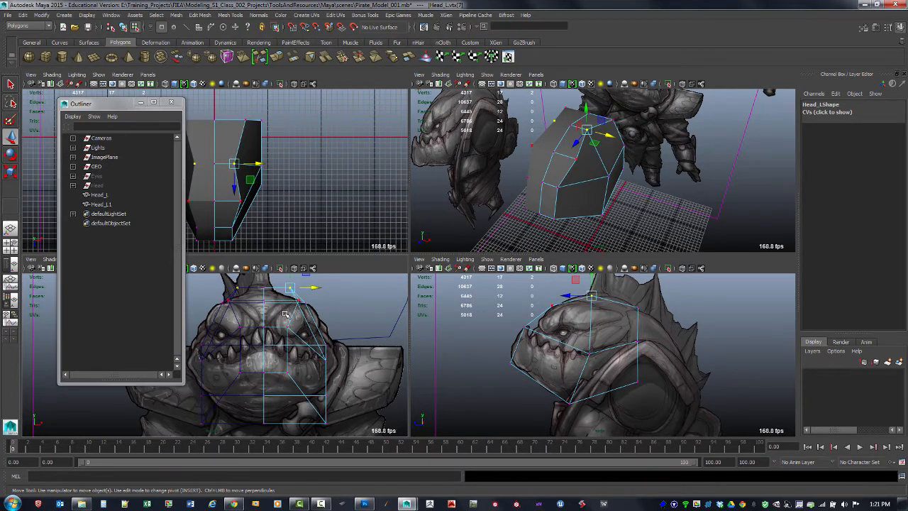
{"action": "mouse_move", "coordinate": [306, 333]}
{"action": "right_mouse_down", "text": "alt"}
{"action": "mouse_move", "coordinate": [310, 340]}
{"action": "mouse_move", "coordinate": [308, 315]}
{"action": "mouse_move", "coordinate": [292, 322]}
{"action": "right_mouse_up", "text": "alt"}
{"action": "middle_click_drag", "start_coordinate": [292, 322], "coordinate": [298, 357], "text": "alt"}
{"action": "left_click_drag", "start_coordinate": [294, 303], "coordinate": [267, 304]}
{"action": "left_click", "coordinate": [539, 304]}
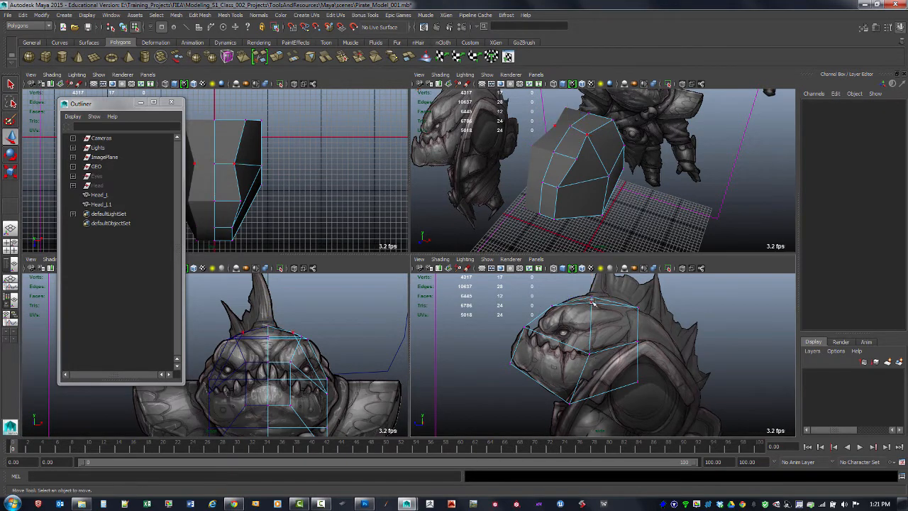
{"action": "left_click", "coordinate": [594, 303]}
{"action": "left_click", "coordinate": [293, 308]}
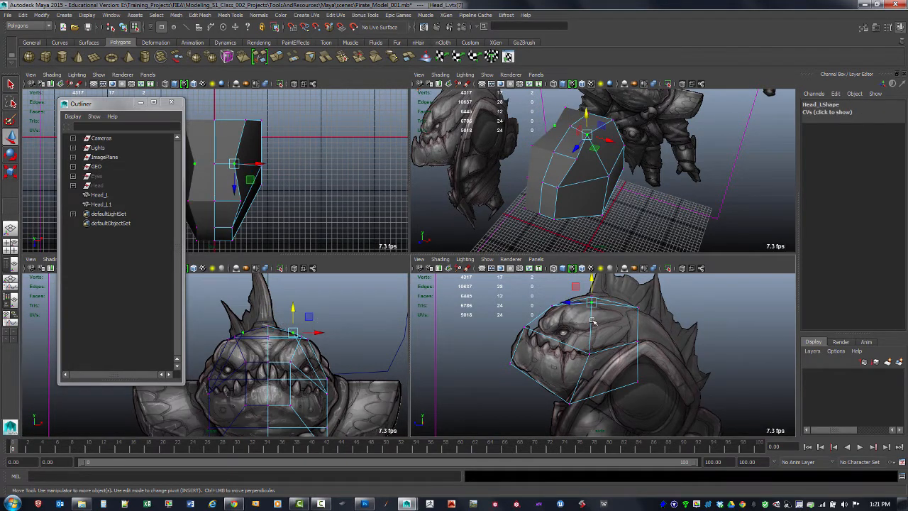
Shift Head_L's outer middle top vertex outward in the perspective view and lower it slightly
{"action": "left_click_drag", "start_coordinate": [594, 321], "coordinate": [608, 305], "text": "alt"}
{"action": "left_click_drag", "start_coordinate": [588, 191], "coordinate": [594, 198], "text": "alt"}
{"action": "left_click_drag", "start_coordinate": [608, 148], "coordinate": [618, 149]}
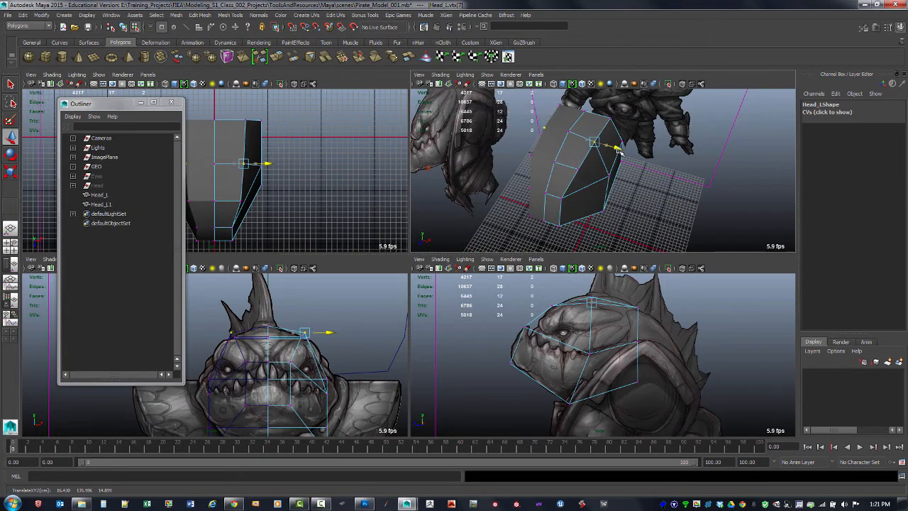
{"action": "left_click_drag", "start_coordinate": [618, 149], "coordinate": [619, 150]}
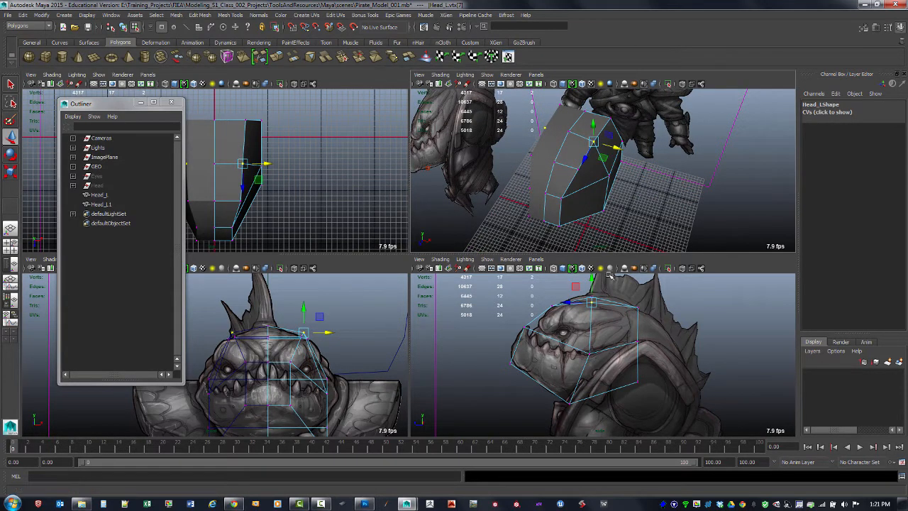
{"action": "left_click", "coordinate": [591, 280]}
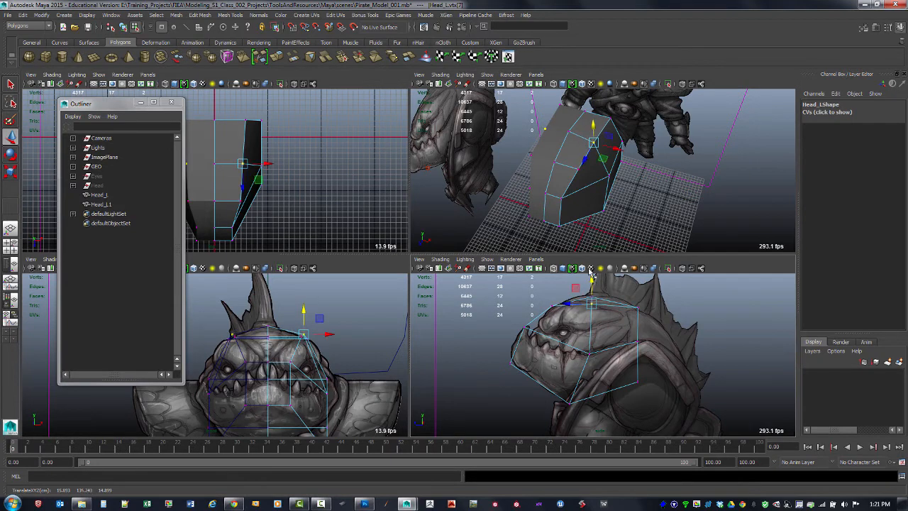
Move Head_L's outer front top vertex slightly inward in the front view and lower it in the side view
{"action": "left_click", "coordinate": [579, 169]}
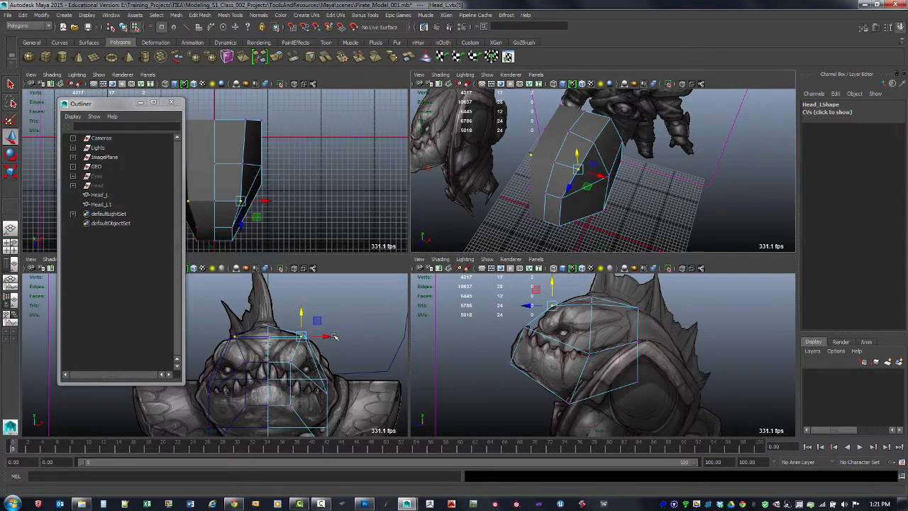
{"action": "left_click_drag", "start_coordinate": [334, 336], "coordinate": [329, 337]}
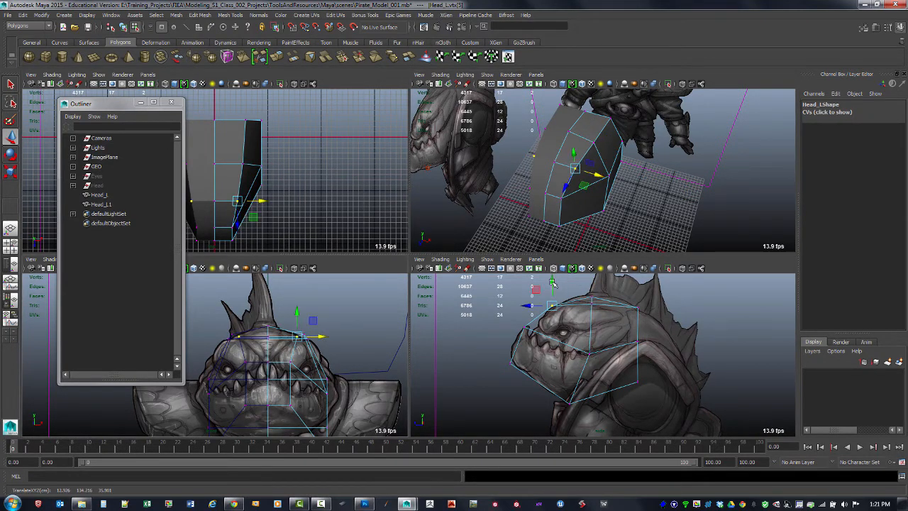
{"action": "left_click_drag", "start_coordinate": [553, 282], "coordinate": [552, 288]}
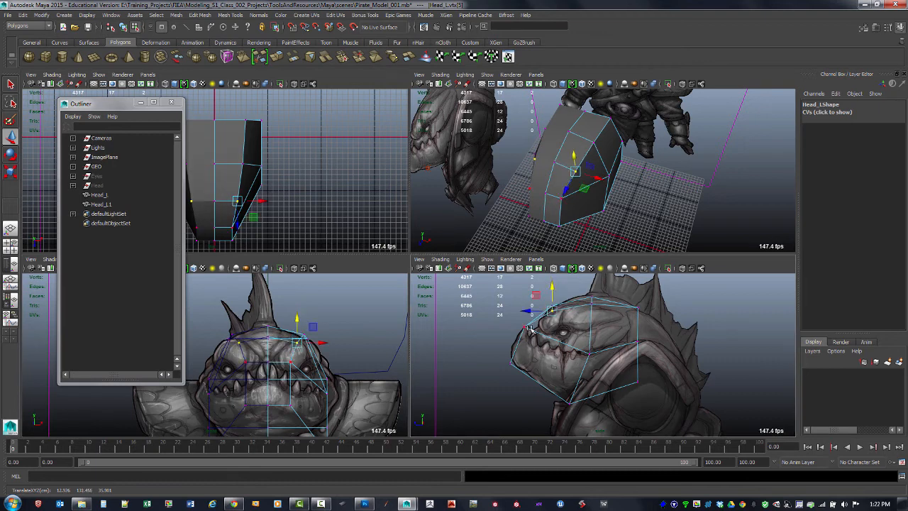
Select the outer muzzle vertices of Head_L and move them back in the side view to round the snout
{"action": "left_click", "coordinate": [560, 224]}
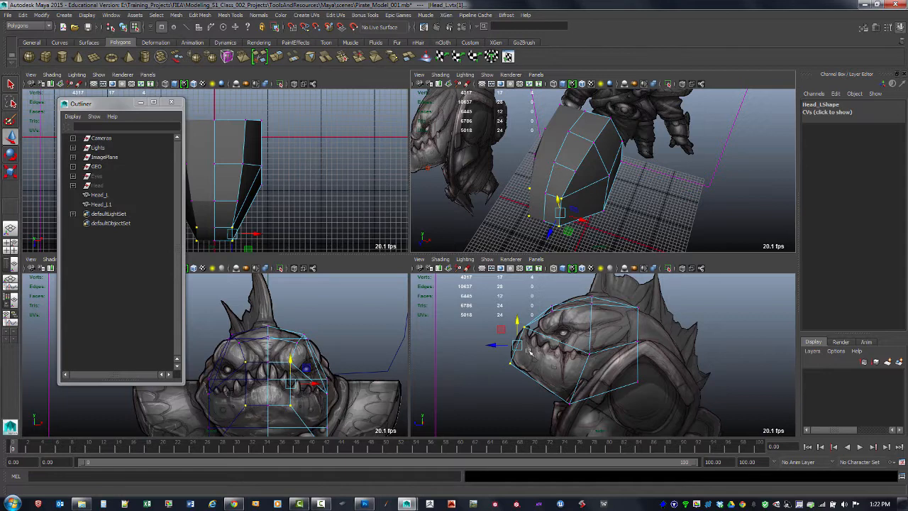
{"action": "left_click_drag", "start_coordinate": [520, 345], "coordinate": [561, 339]}
{"action": "middle_click_drag", "start_coordinate": [561, 339], "coordinate": [507, 338], "text": "alt"}
Lower Head_L's outer back top vertex to round off the back of the head
{"action": "middle_click_drag", "start_coordinate": [612, 120], "coordinate": [606, 151], "text": "alt"}
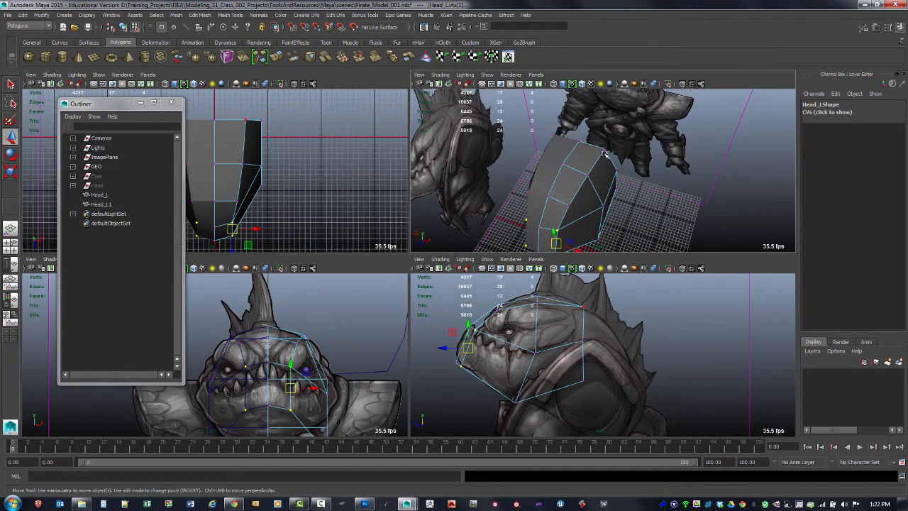
{"action": "left_click", "coordinate": [605, 150]}
{"action": "middle_click_drag", "start_coordinate": [539, 330], "coordinate": [557, 313], "text": "alt"}
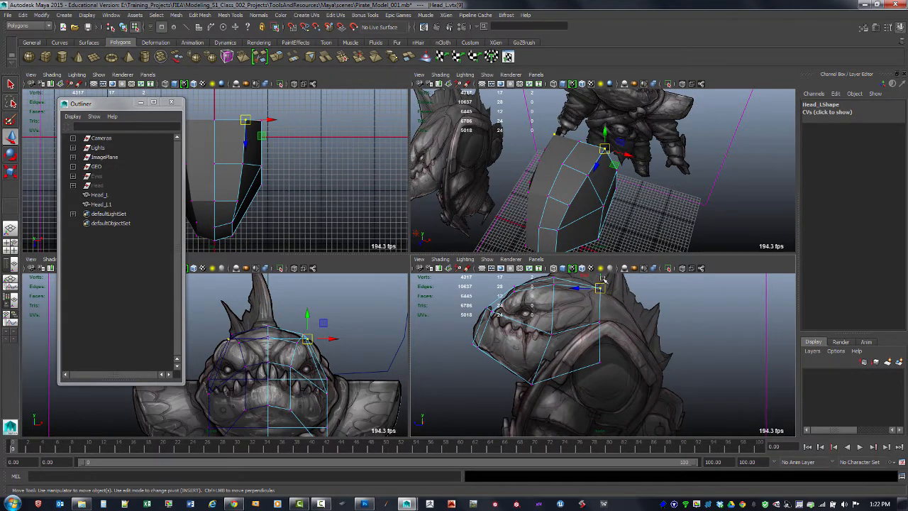
{"action": "left_click_drag", "start_coordinate": [606, 133], "coordinate": [605, 142]}
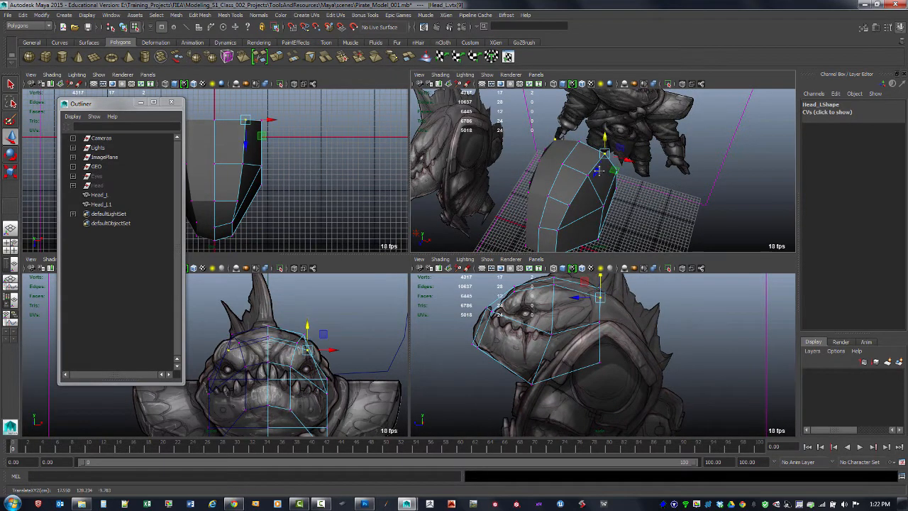
Maximize the perspective view and turn on wireframe on shaded to show the edges of both head halves
{"action": "left_click_drag", "start_coordinate": [592, 187], "coordinate": [582, 160], "text": "alt"}
{"action": "key", "text": "space"}
{"action": "middle_click_drag", "start_coordinate": [616, 170], "coordinate": [688, 195], "text": "alt"}
{"action": "left_click_drag", "start_coordinate": [589, 218], "coordinate": [595, 203], "text": "alt"}
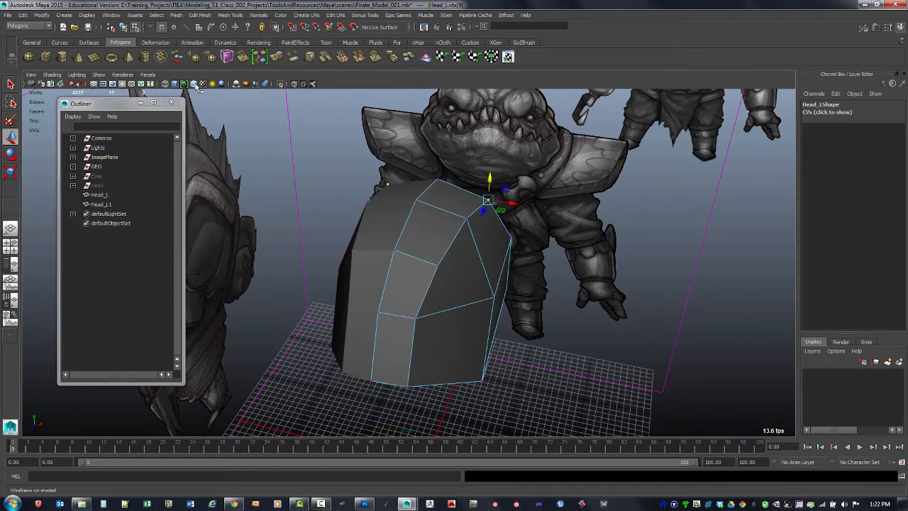
{"action": "left_click", "coordinate": [194, 87]}
{"action": "left_click_drag", "start_coordinate": [431, 239], "coordinate": [395, 231], "text": "alt"}
{"action": "left_click", "coordinate": [99, 74]}
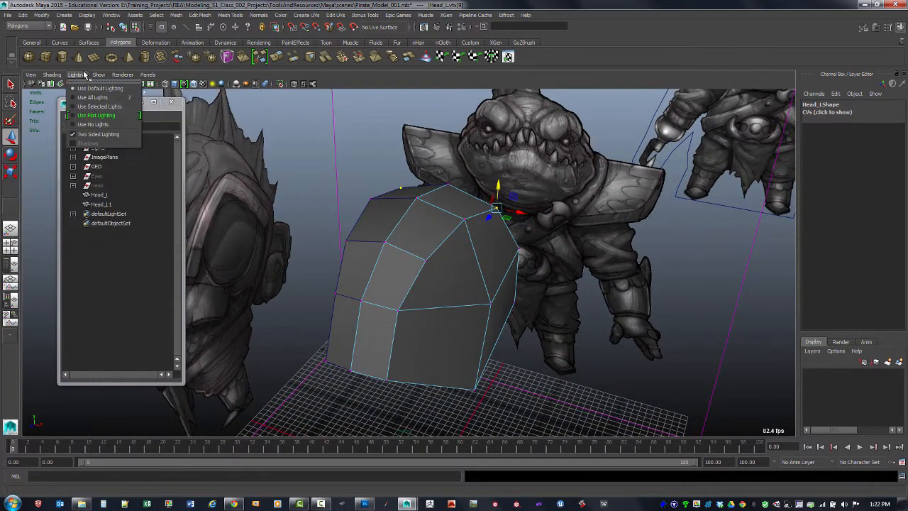
{"action": "mouse_move", "coordinate": [57, 75]}
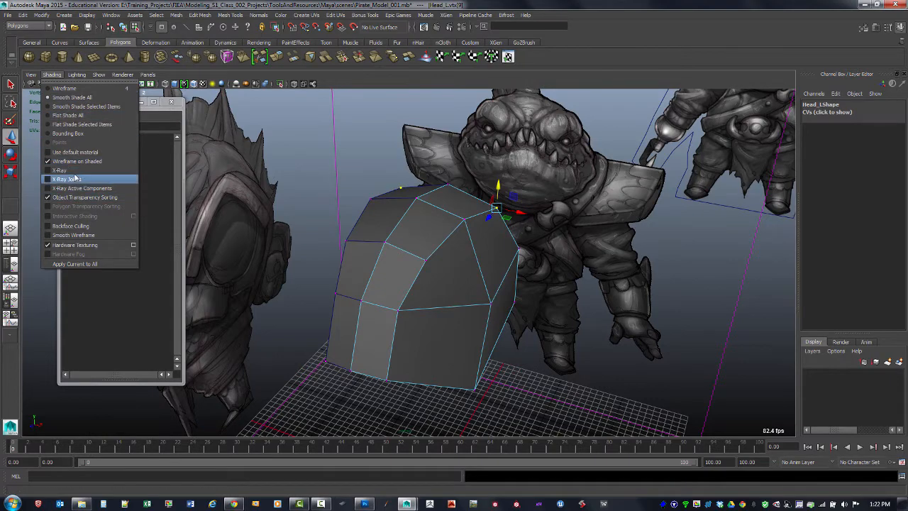
{"action": "left_click", "coordinate": [440, 203]}
{"action": "left_click_drag", "start_coordinate": [440, 204], "coordinate": [221, 122], "text": "alt"}
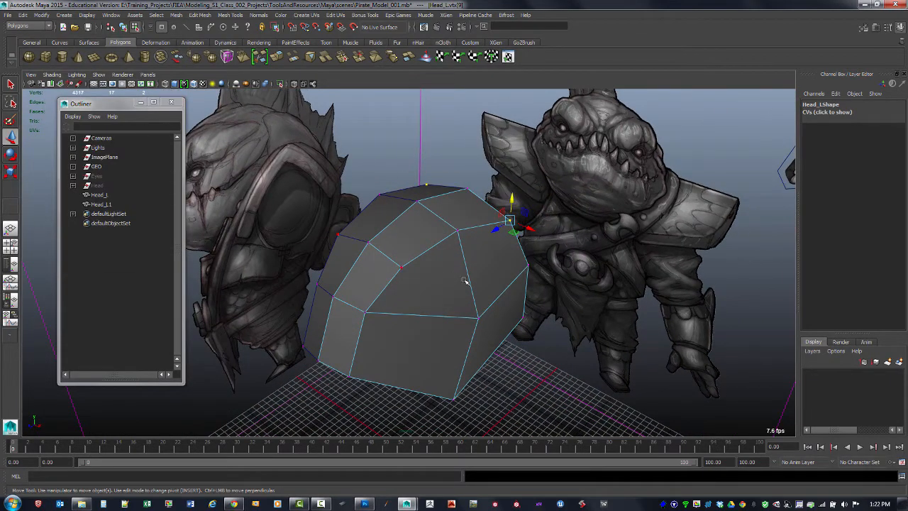
{"action": "left_click_drag", "start_coordinate": [465, 282], "coordinate": [495, 279], "text": "alt"}
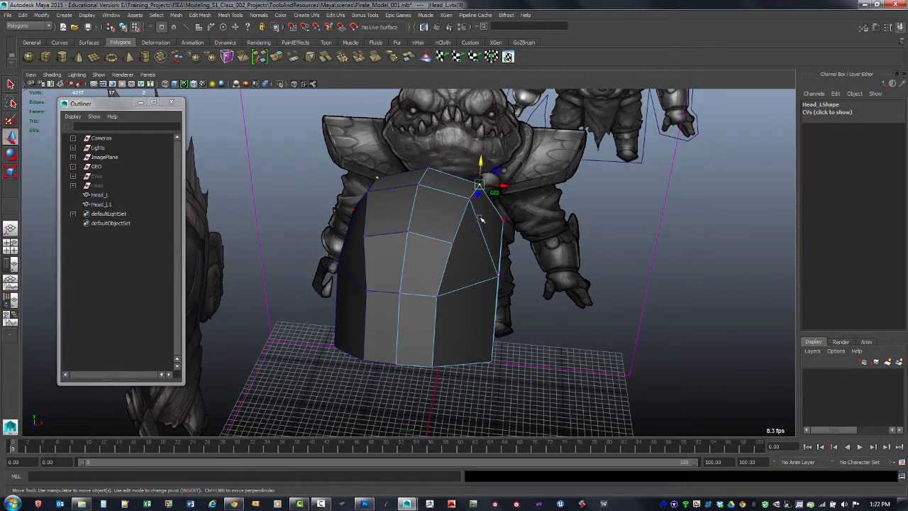
Raise Head_L's outer bottom jaw vertex slightly in the side view
{"action": "left_click_drag", "start_coordinate": [462, 206], "coordinate": [448, 340], "text": "alt"}
{"action": "left_click", "coordinate": [374, 286]}
{"action": "left_click", "coordinate": [380, 325]}
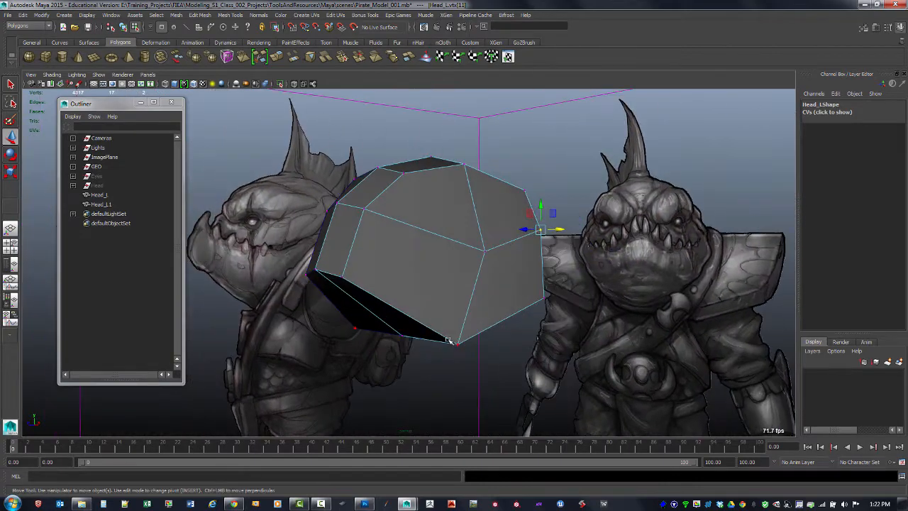
{"action": "left_click", "coordinate": [457, 344]}
{"action": "key", "text": "space"}
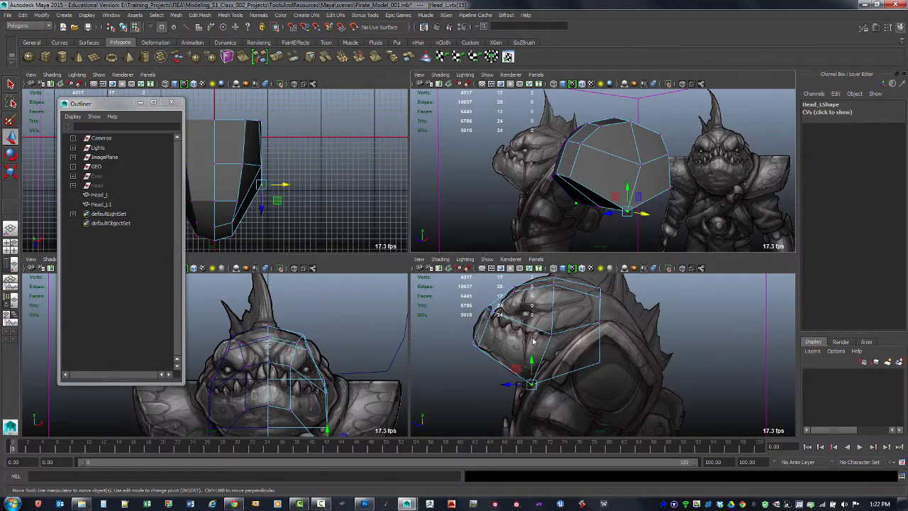
{"action": "key", "text": "space"}
{"action": "left_click", "coordinate": [361, 319]}
{"action": "middle_click_drag", "start_coordinate": [295, 289], "coordinate": [464, 296], "text": "alt"}
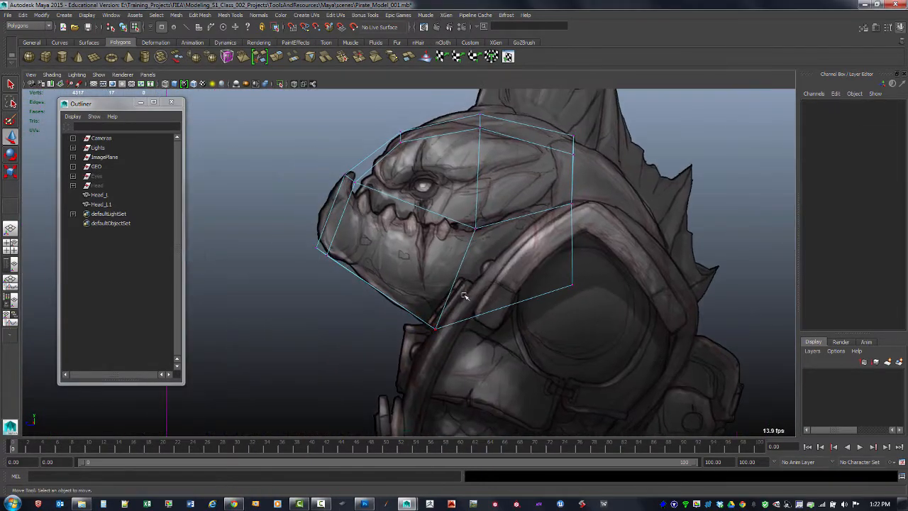
{"action": "left_click", "coordinate": [437, 330]}
{"action": "left_click_drag", "start_coordinate": [437, 329], "coordinate": [439, 316]}
{"action": "key", "text": "space"}
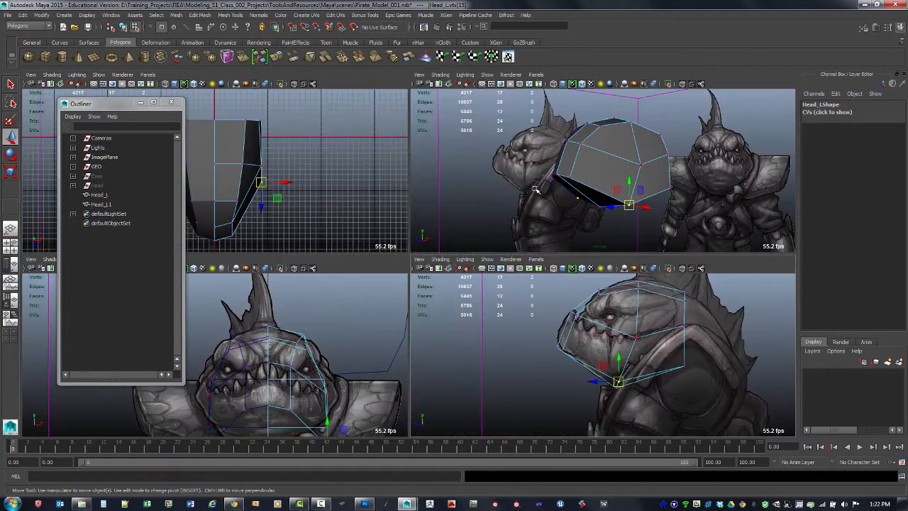
Select Head_L's outer lower muzzle vertex and raise it slightly in the side view
{"action": "key", "text": "space"}
{"action": "left_click_drag", "start_coordinate": [531, 219], "coordinate": [415, 253], "text": "alt"}
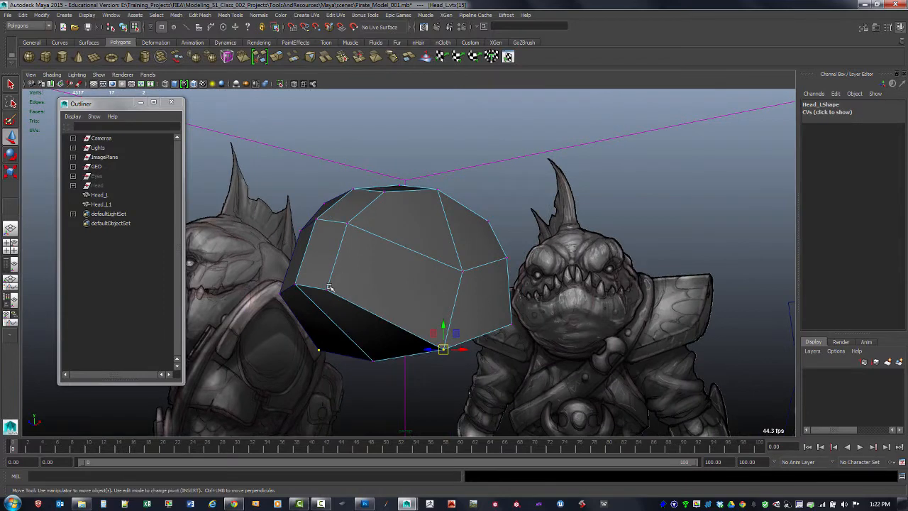
{"action": "key", "text": "space"}
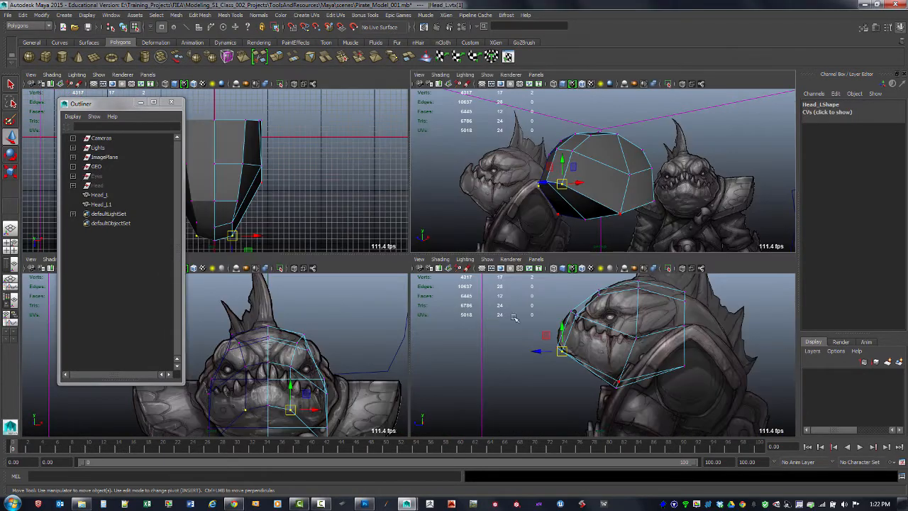
{"action": "middle_click_drag", "start_coordinate": [514, 318], "coordinate": [454, 313], "text": "alt"}
{"action": "left_click_drag", "start_coordinate": [503, 344], "coordinate": [505, 338]}
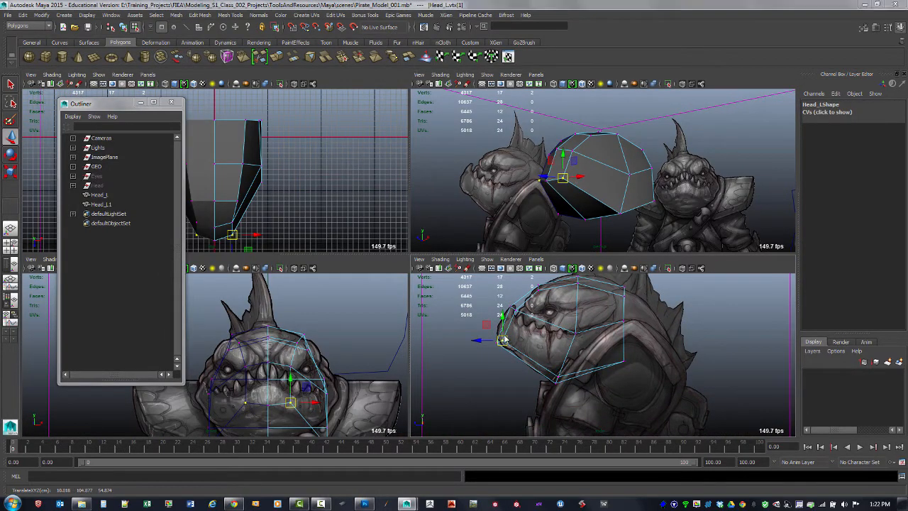
{"action": "key", "text": "space"}
{"action": "middle_click_drag", "start_coordinate": [439, 232], "coordinate": [484, 261], "text": "alt"}
Raise Head_L's outer bottom vertex at the back of the head slightly in the side view
{"action": "key", "text": "space"}
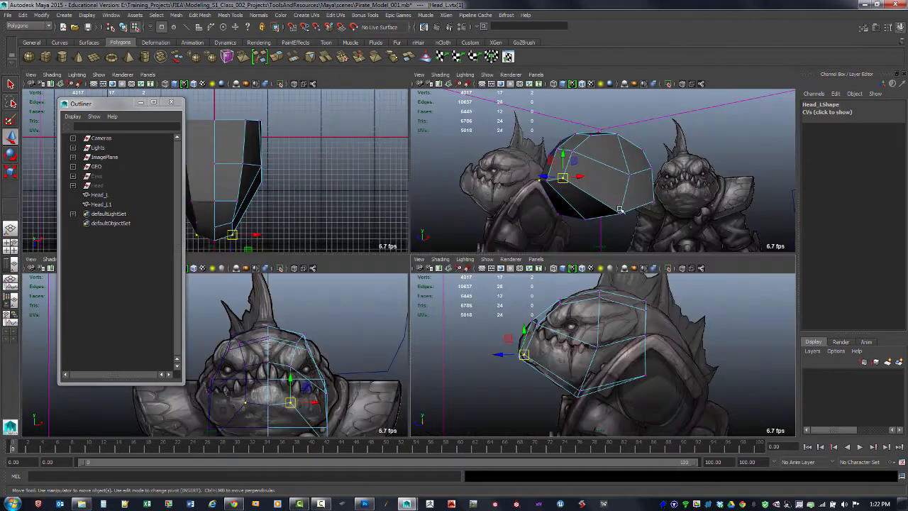
{"action": "left_click_drag", "start_coordinate": [543, 188], "coordinate": [594, 215], "text": "alt"}
{"action": "left_click", "coordinate": [596, 212]}
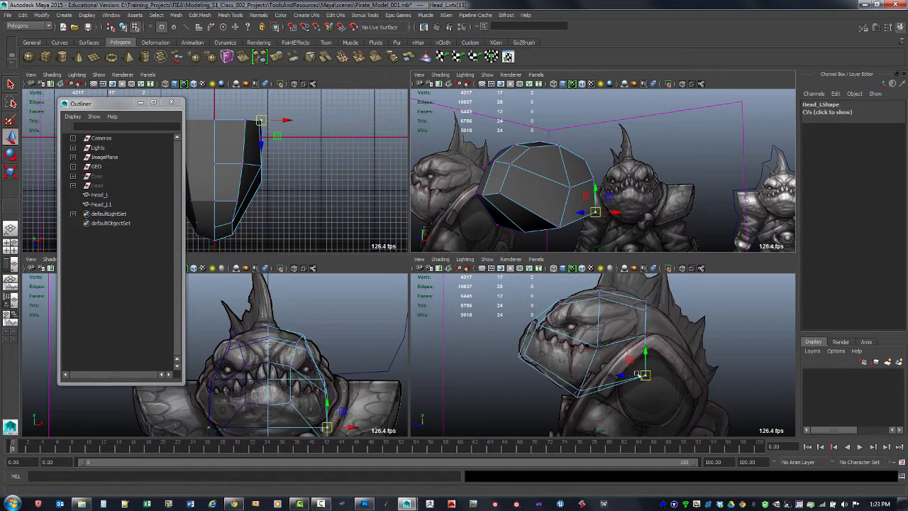
{"action": "left_click", "coordinate": [629, 354]}
{"action": "middle_click_drag", "start_coordinate": [627, 344], "coordinate": [611, 353], "text": "alt"}
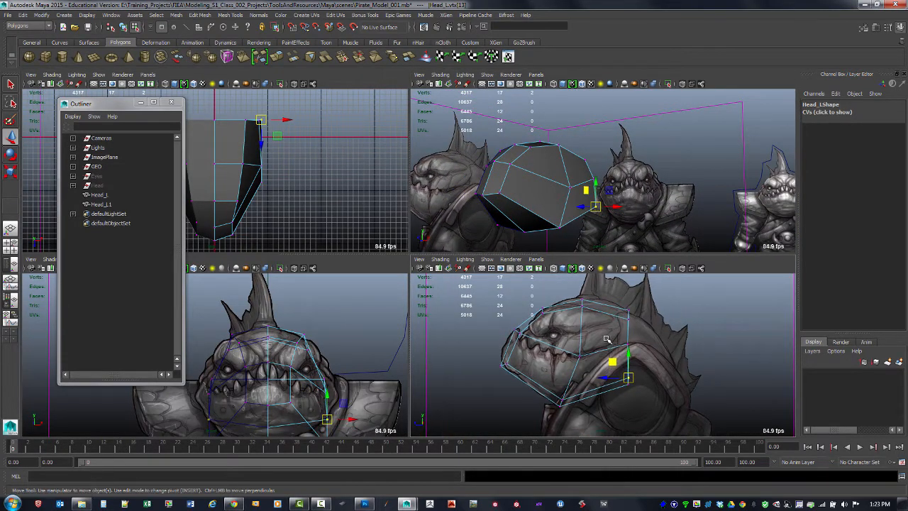
{"action": "key", "text": "space"}
{"action": "middle_click_drag", "start_coordinate": [440, 229], "coordinate": [467, 206], "text": "alt"}
{"action": "key", "text": "space"}
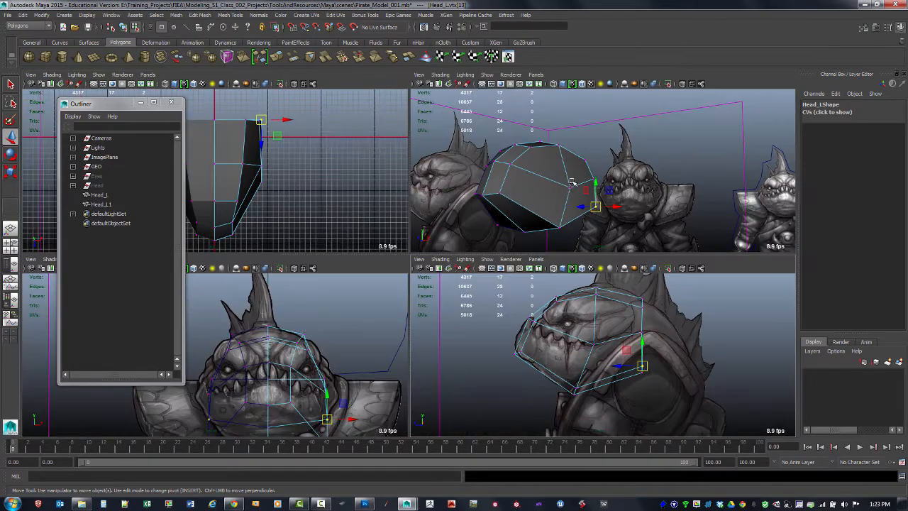
Insert two vertical edge loops in Head_L's back and front halves and one horizontal loop through its lower row with the Insert Edge Loop Tool
{"action": "key", "text": "space"}
{"action": "left_click_drag", "start_coordinate": [542, 203], "coordinate": [514, 239], "text": "alt"}
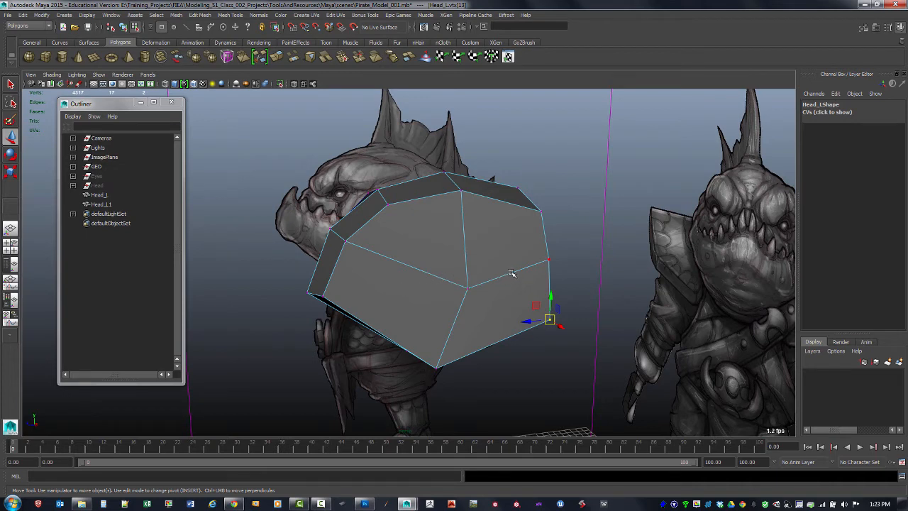
{"action": "key", "text": "F10"}
{"action": "left_click", "coordinate": [511, 272]}
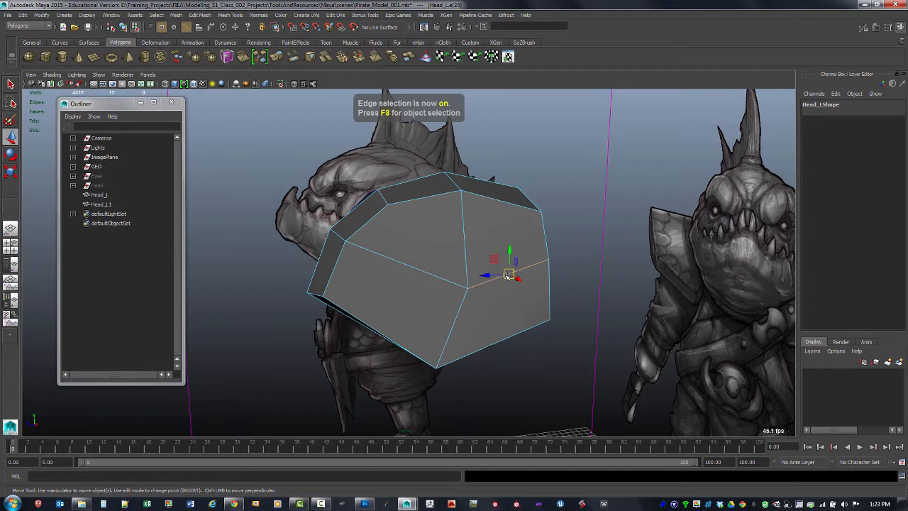
{"action": "key", "text": "F8"}
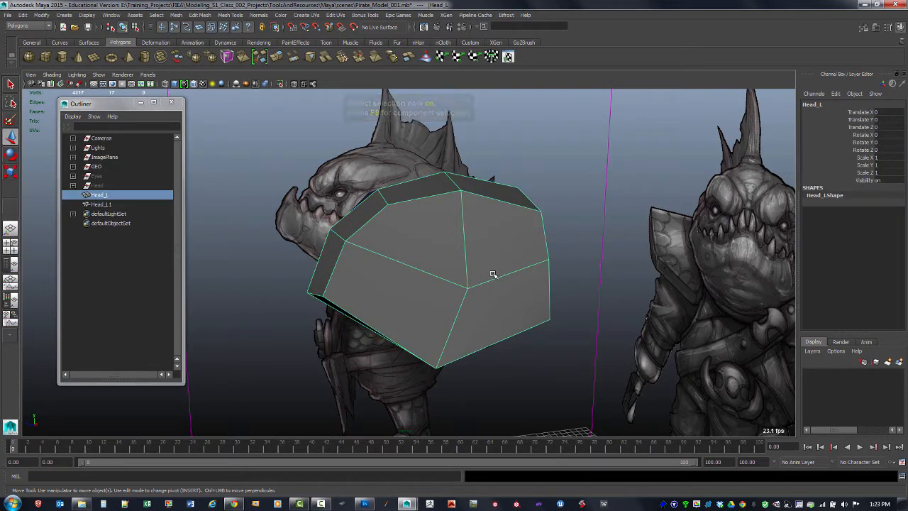
{"action": "right_click", "coordinate": [493, 274], "text": "shift"}
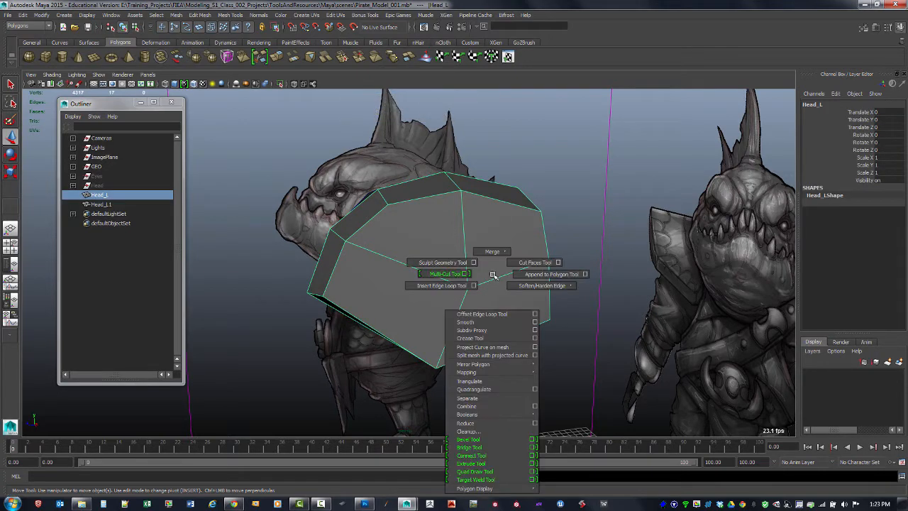
{"action": "left_click", "coordinate": [450, 286]}
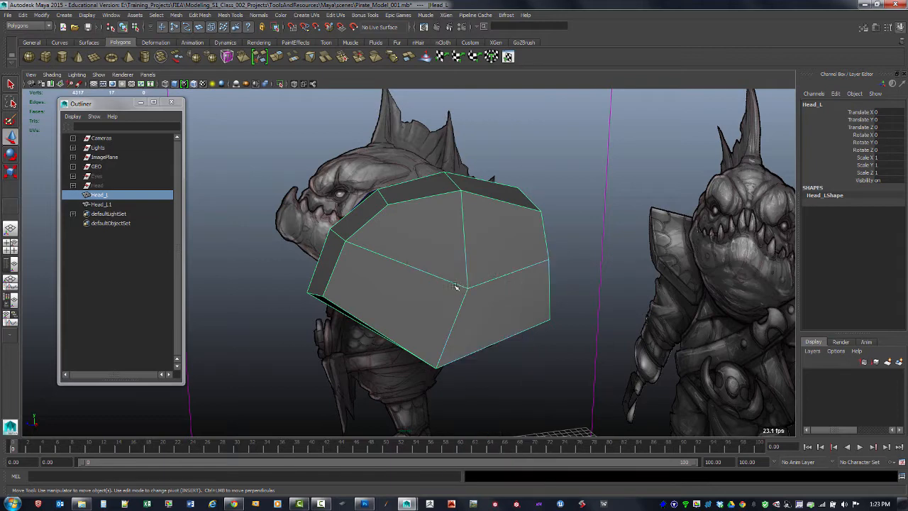
{"action": "left_click", "coordinate": [504, 279]}
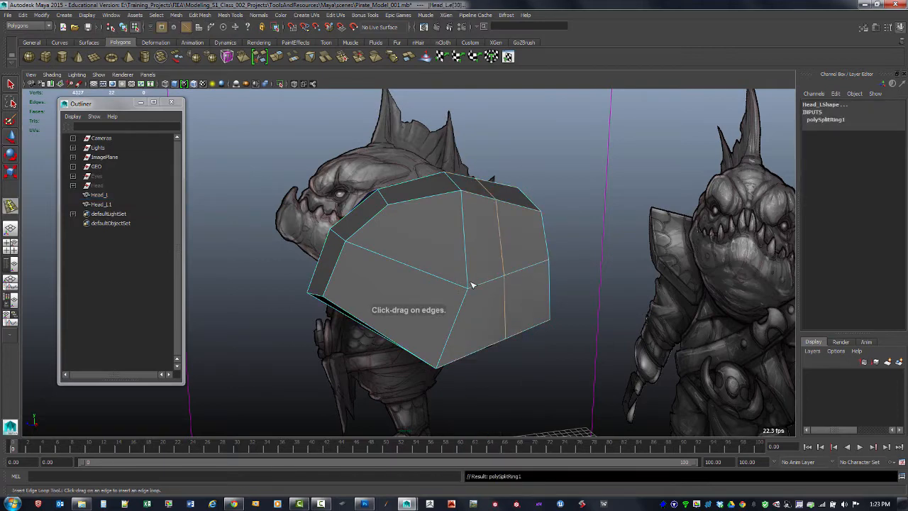
{"action": "left_click", "coordinate": [436, 273]}
{"action": "left_click_drag", "start_coordinate": [476, 278], "coordinate": [452, 300], "text": "alt"}
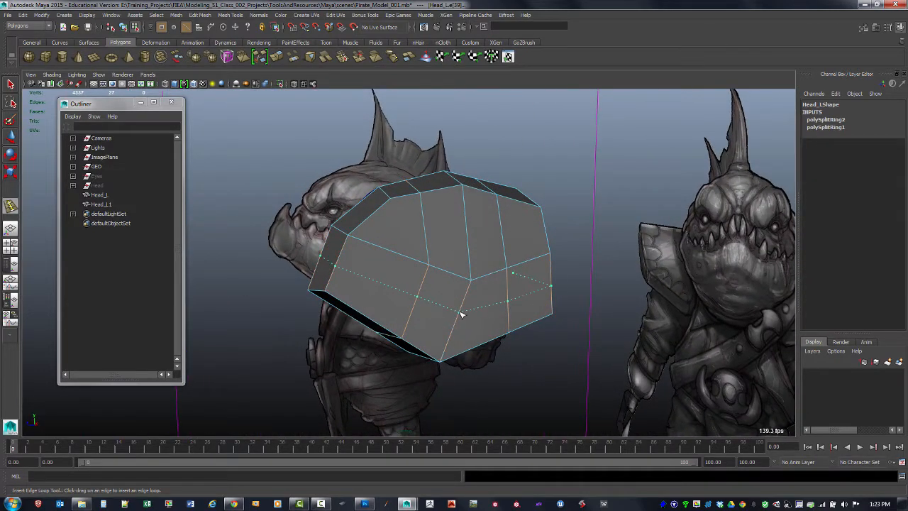
{"action": "left_click", "coordinate": [460, 315]}
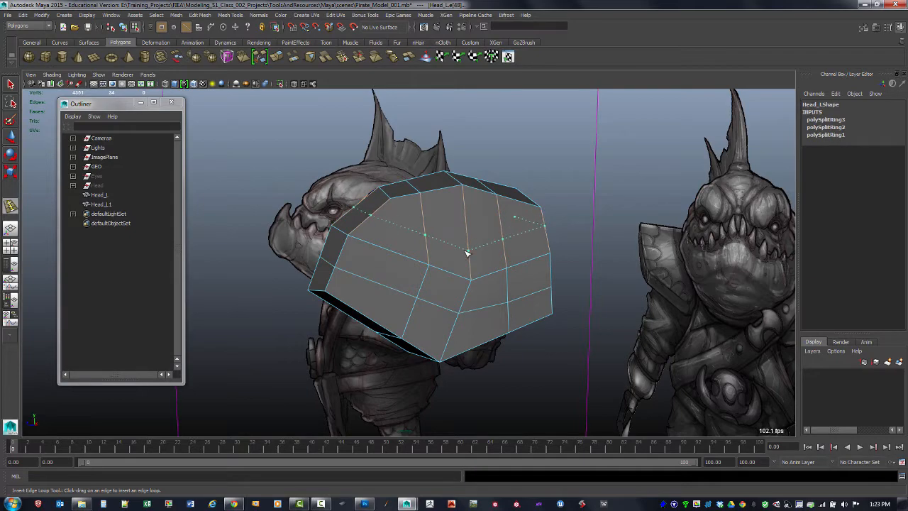
Try a hand-placed horizontal edge loop across Head_L's upper row of faces and undo it
{"action": "left_click", "coordinate": [468, 249]}
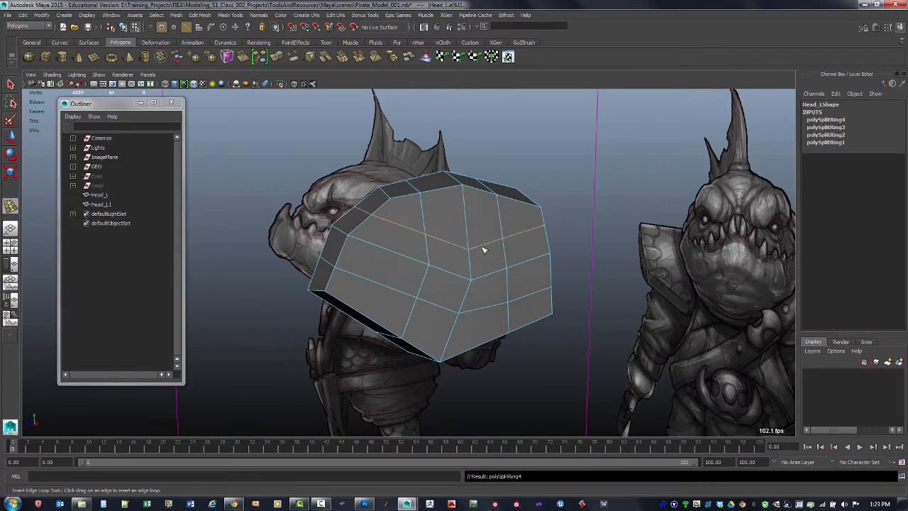
{"action": "left_click_drag", "start_coordinate": [547, 239], "coordinate": [525, 263], "text": "alt"}
{"action": "key", "text": "ctrl+z"}
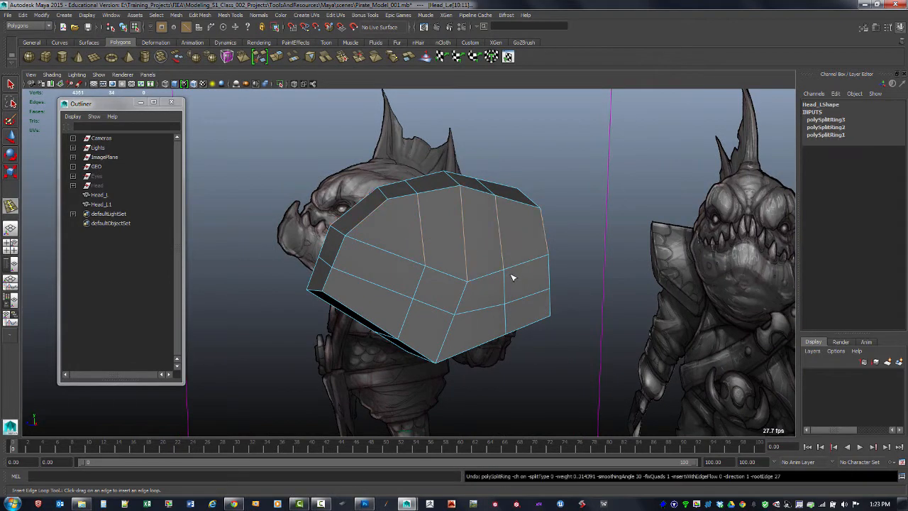
Select a vertical edge in Head_L's upper row and split its whole edge ring at the middle
{"action": "key", "text": "q"}
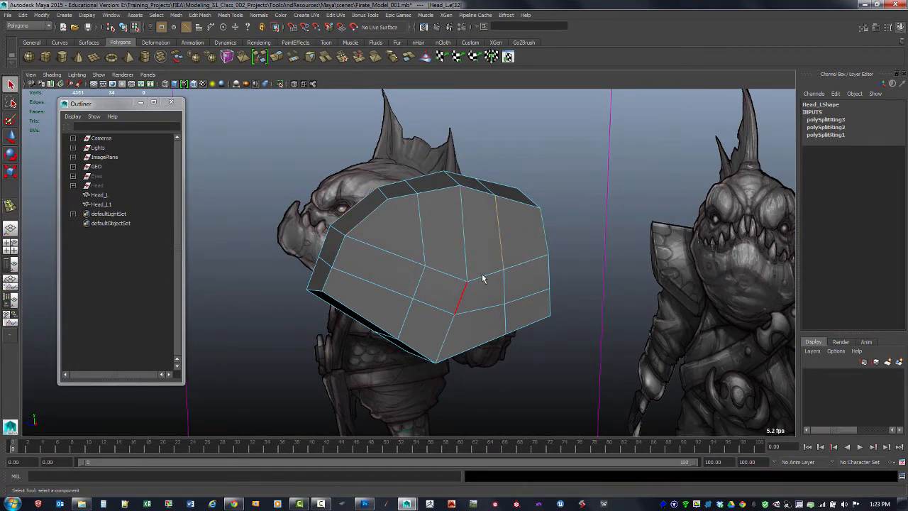
{"action": "mouse_move", "coordinate": [507, 249]}
{"action": "right_mouse_down"}
{"action": "mouse_move", "coordinate": [502, 257]}
{"action": "mouse_move", "coordinate": [508, 236]}
{"action": "mouse_move", "coordinate": [501, 253]}
{"action": "right_mouse_up"}
{"action": "right_click_drag", "start_coordinate": [503, 251], "coordinate": [503, 252], "text": "ctrl"}
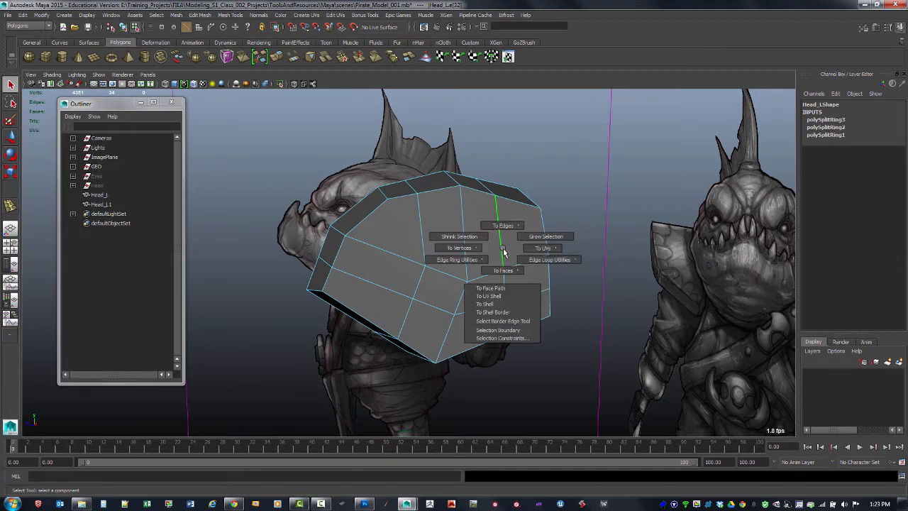
{"action": "right_click_drag", "start_coordinate": [495, 256], "coordinate": [508, 273], "text": "ctrl"}
{"action": "left_click_drag", "start_coordinate": [542, 213], "coordinate": [647, 145], "text": "alt"}
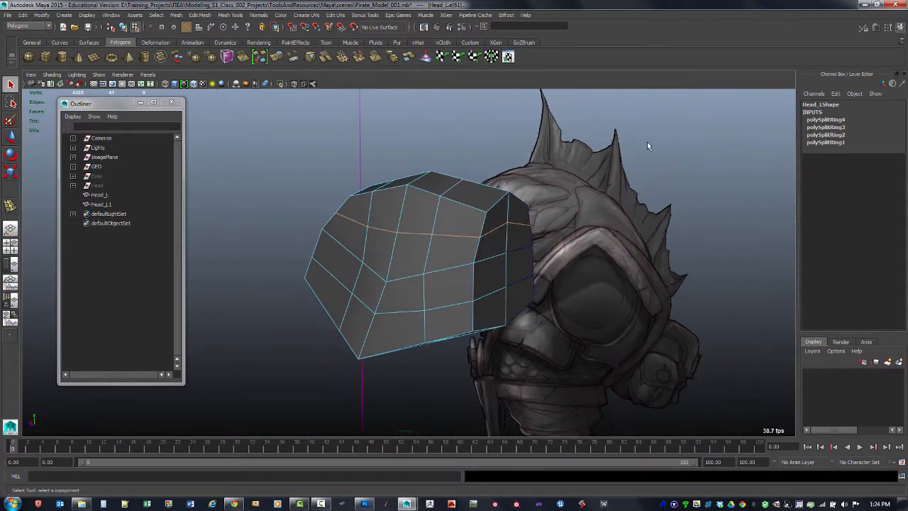
Try shifting the upper edge loop by changing its Weight up to 0.9 and return the Weight to 0.5
{"action": "left_click", "coordinate": [820, 120]}
{"action": "left_click", "coordinate": [865, 129]}
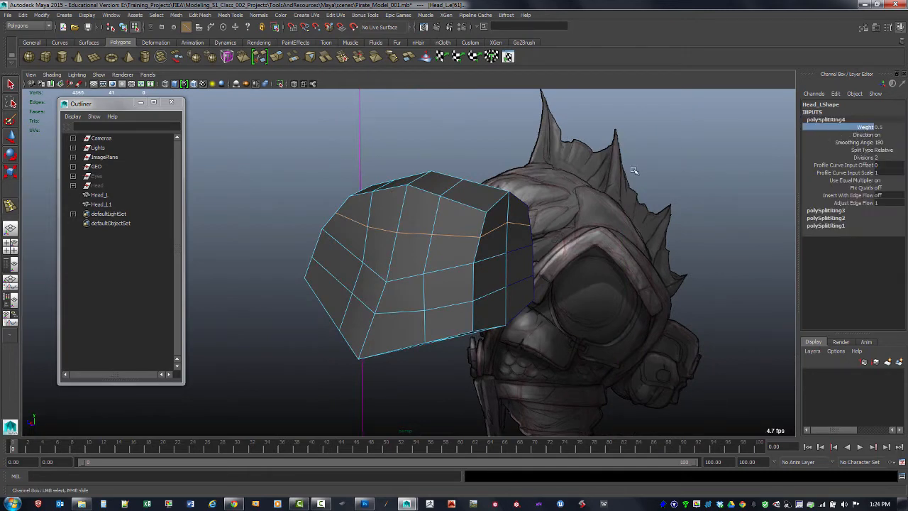
{"action": "mouse_move", "coordinate": [649, 180]}
{"action": "middle_mouse_down"}
{"action": "mouse_move", "coordinate": [616, 191]}
{"action": "mouse_move", "coordinate": [645, 187]}
{"action": "middle_mouse_up"}
{"action": "left_click", "coordinate": [882, 126]}
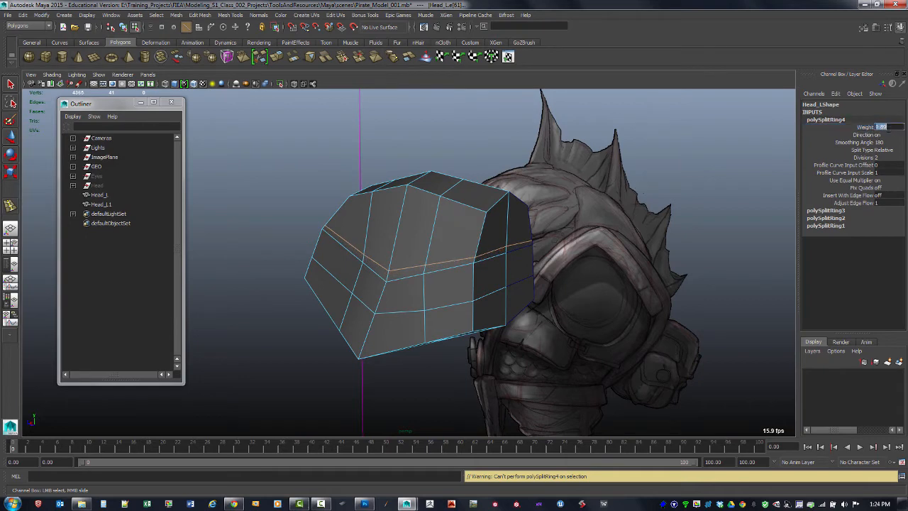
{"action": "type", "text": "0.5"}
{"action": "key", "text": "Return"}
{"action": "left_click_drag", "start_coordinate": [494, 215], "coordinate": [652, 203], "text": "alt"}
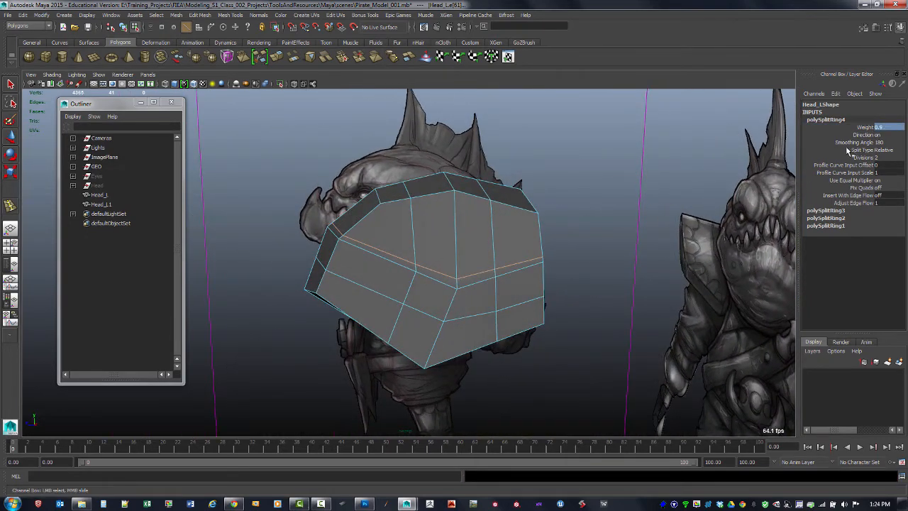
{"action": "key", "text": "5"}
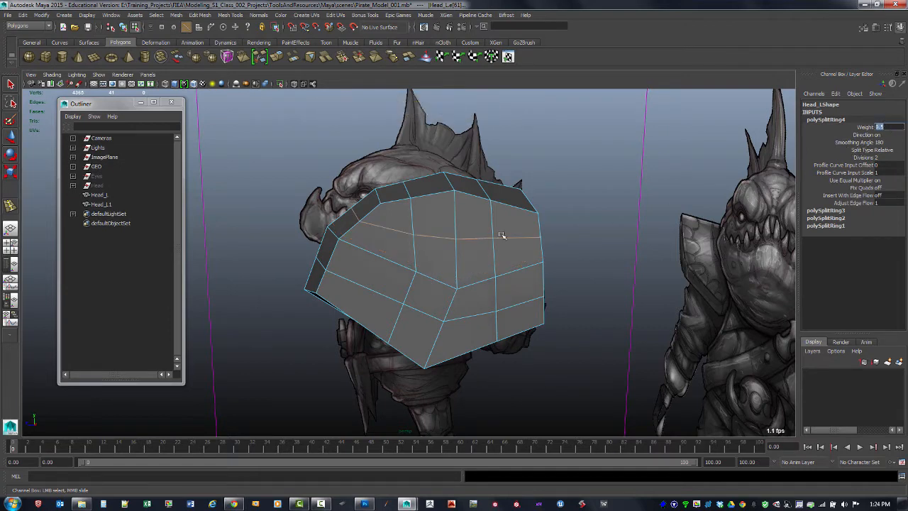
{"action": "mouse_move", "coordinate": [501, 235]}
{"action": "left_mouse_down", "text": "alt"}
{"action": "mouse_move", "coordinate": [561, 226]}
{"action": "mouse_move", "coordinate": [547, 223]}
{"action": "mouse_move", "coordinate": [583, 234]}
{"action": "mouse_move", "coordinate": [525, 215]}
{"action": "mouse_move", "coordinate": [531, 224]}
{"action": "left_mouse_up", "text": "alt"}
{"action": "left_click", "coordinate": [586, 234]}
{"action": "key", "text": "F8"}
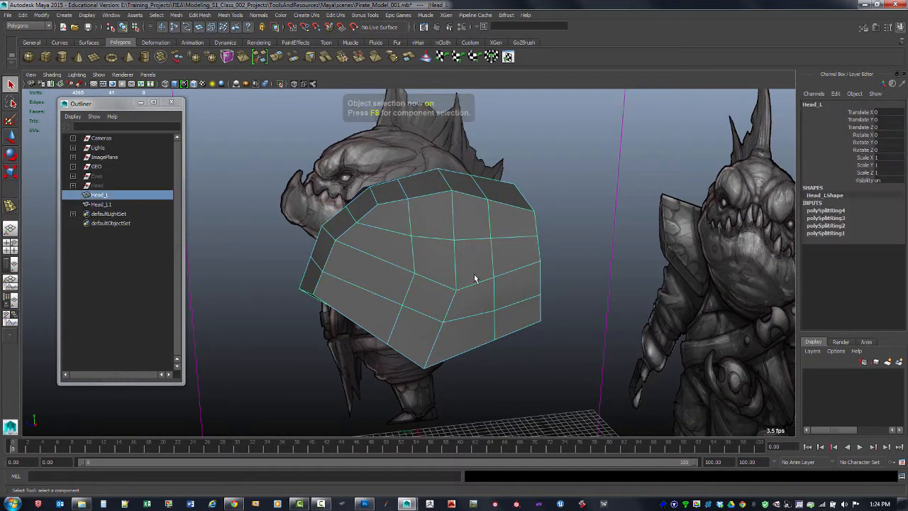
{"action": "right_click", "coordinate": [481, 274], "text": "shift"}
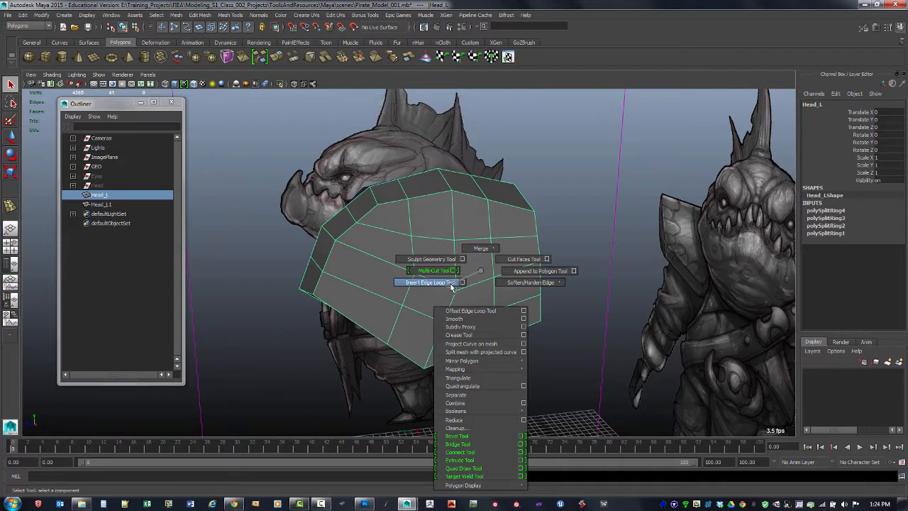
{"action": "right_click_drag", "start_coordinate": [452, 286], "coordinate": [482, 271], "text": "shift"}
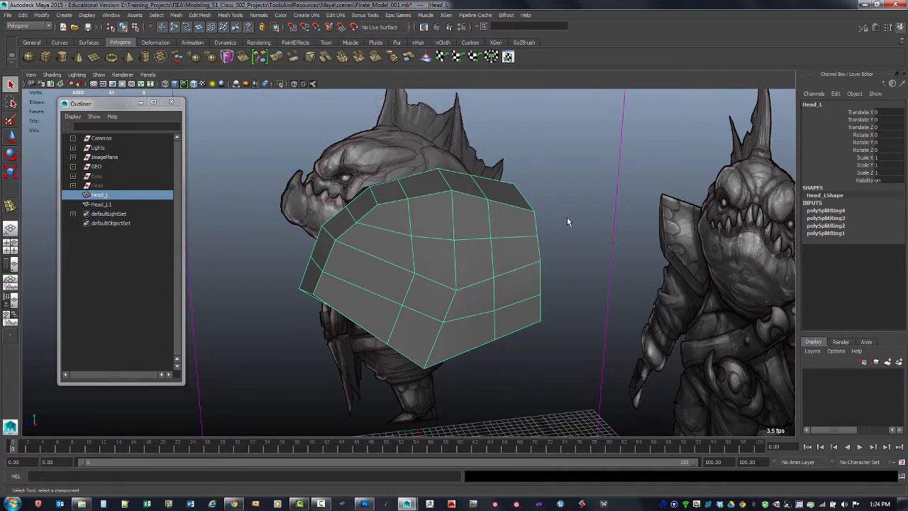
In the side view, move Head_L's top and upper-row vertices to follow the reference head's crown outline
{"action": "left_click_drag", "start_coordinate": [567, 222], "coordinate": [519, 237], "text": "alt"}
{"action": "key", "text": "space"}
{"action": "key", "text": "space"}
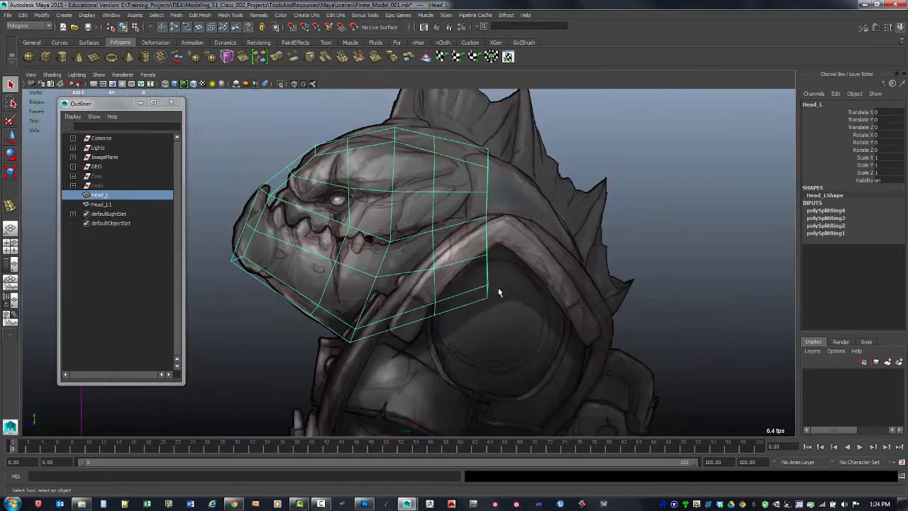
{"action": "right_click_drag", "start_coordinate": [499, 292], "coordinate": [507, 289], "text": "alt"}
{"action": "middle_click_drag", "start_coordinate": [412, 221], "coordinate": [486, 259], "text": "alt"}
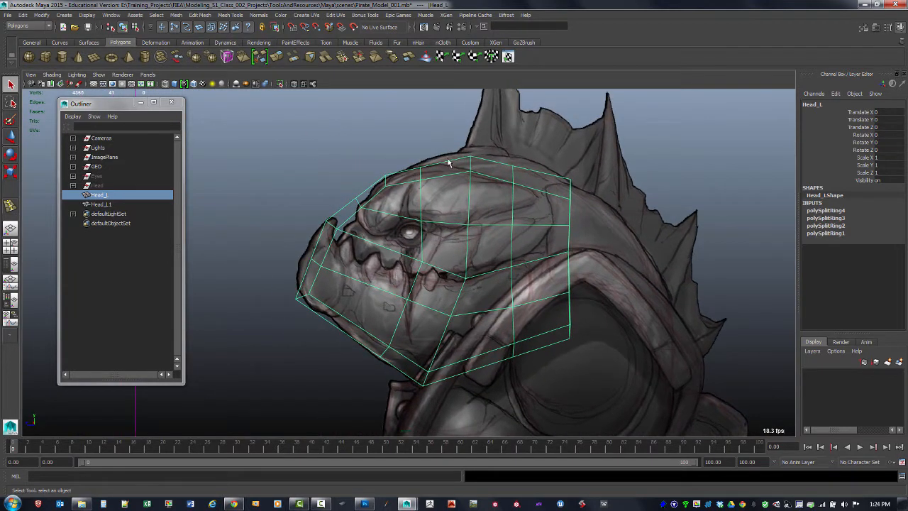
{"action": "key", "text": "F8"}
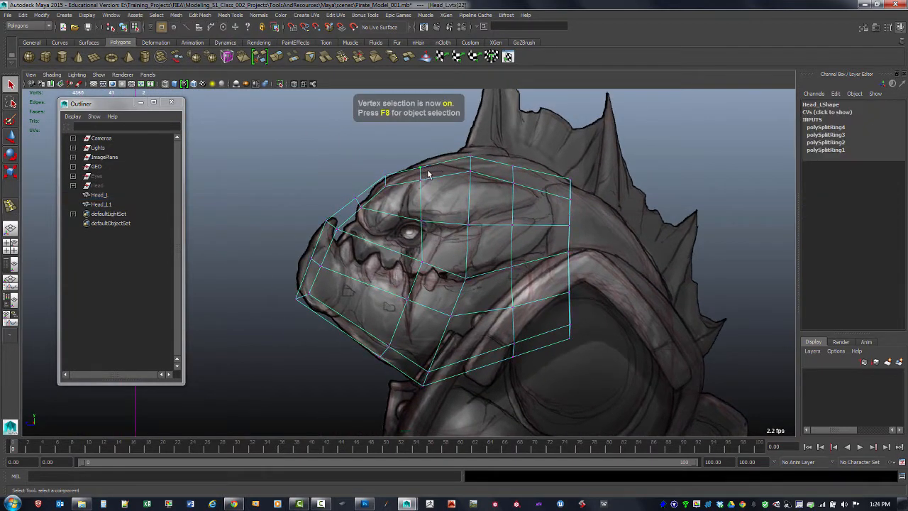
{"action": "key", "text": "w"}
{"action": "left_click", "coordinate": [420, 164]}
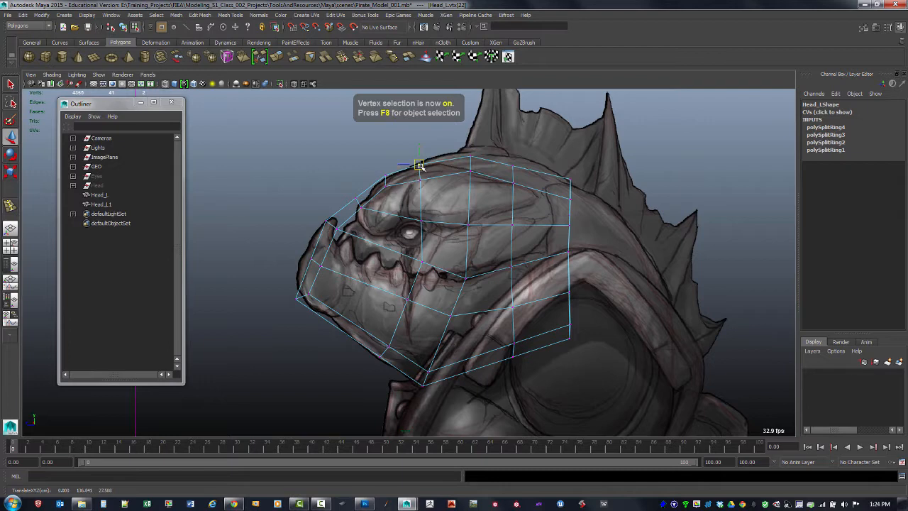
{"action": "left_click", "coordinate": [470, 173]}
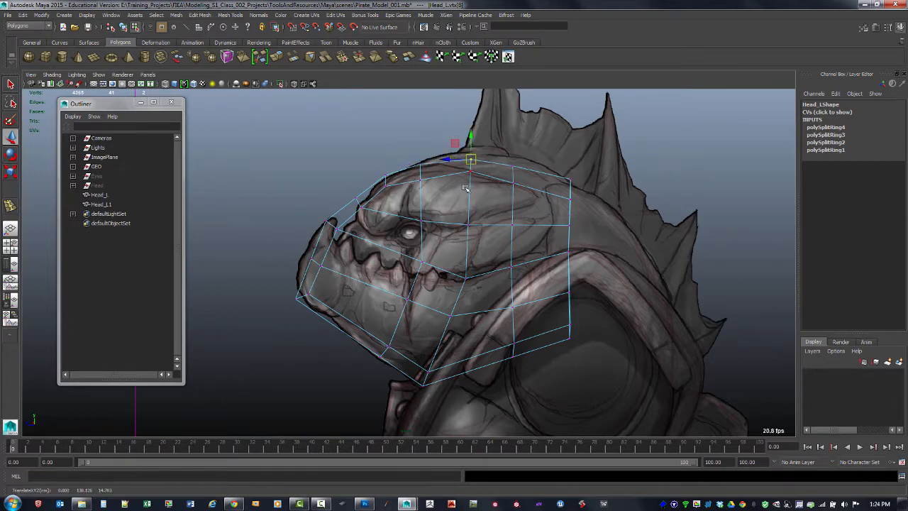
{"action": "left_click_drag", "start_coordinate": [470, 173], "coordinate": [518, 165]}
{"action": "left_click", "coordinate": [516, 186]}
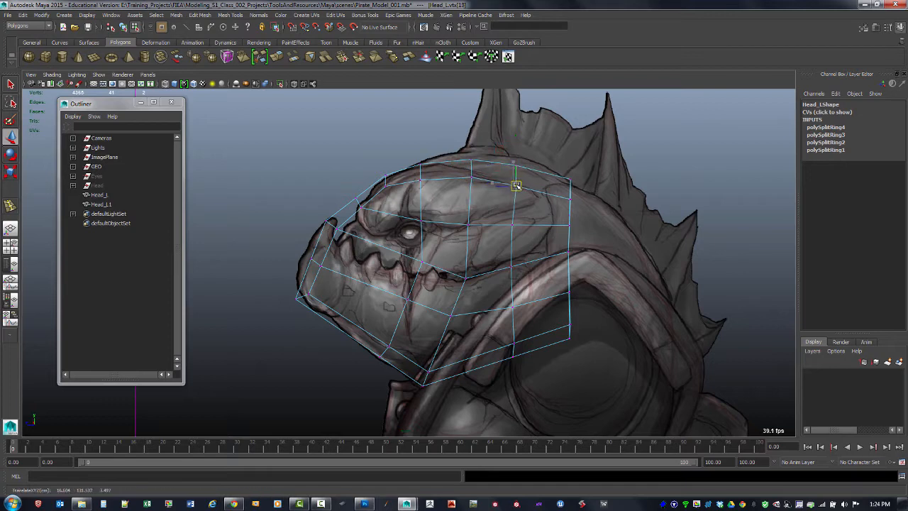
{"action": "left_click", "coordinate": [519, 166]}
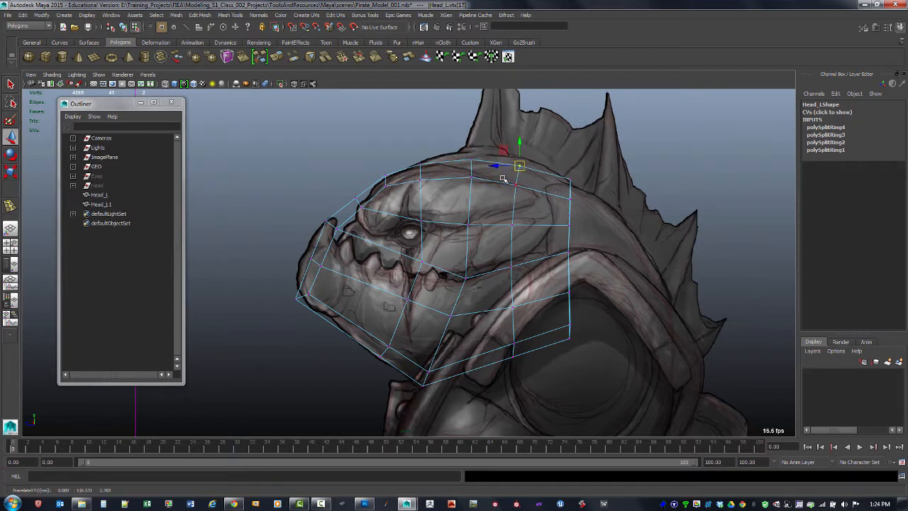
Move the vertex below the eye onto the mouth line and fit the snout, chin and underjaw vertices to the reference outline
{"action": "left_click", "coordinate": [422, 263]}
{"action": "left_click_drag", "start_coordinate": [423, 263], "coordinate": [412, 271]}
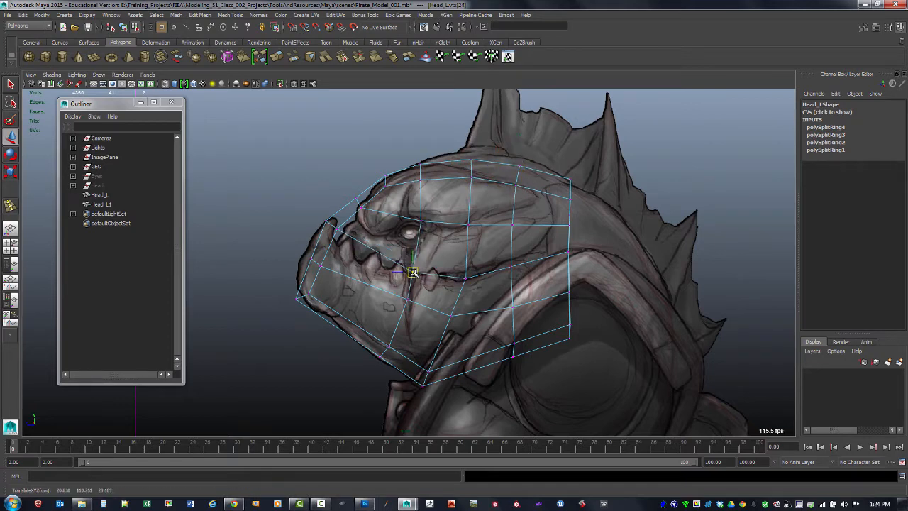
{"action": "left_click", "coordinate": [302, 256]}
{"action": "left_click_drag", "start_coordinate": [318, 298], "coordinate": [318, 299]}
{"action": "mouse_move", "coordinate": [308, 293]}
{"action": "left_mouse_down"}
{"action": "mouse_move", "coordinate": [319, 295]}
{"action": "mouse_move", "coordinate": [301, 296]}
{"action": "left_mouse_up"}
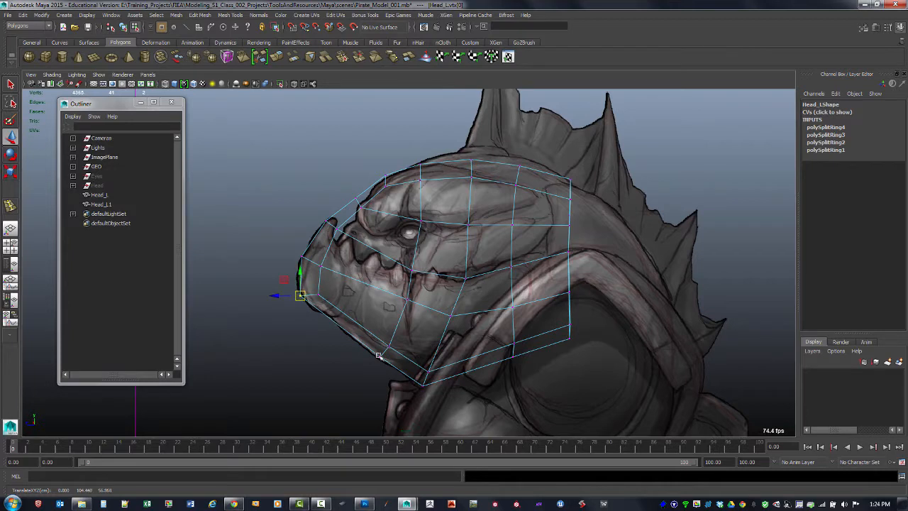
{"action": "left_click_drag", "start_coordinate": [366, 351], "coordinate": [384, 368]}
{"action": "left_click_drag", "start_coordinate": [381, 357], "coordinate": [386, 344]}
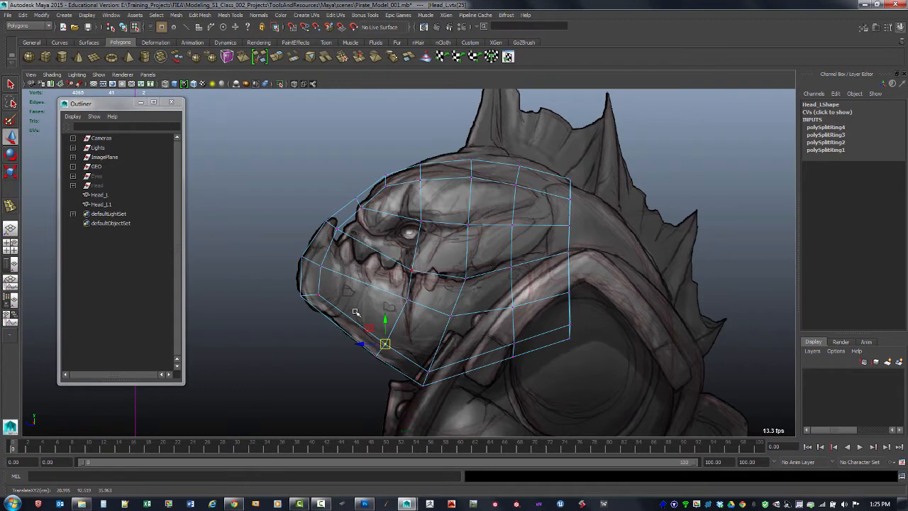
{"action": "left_click", "coordinate": [328, 222]}
{"action": "left_click_drag", "start_coordinate": [324, 226], "coordinate": [337, 240]}
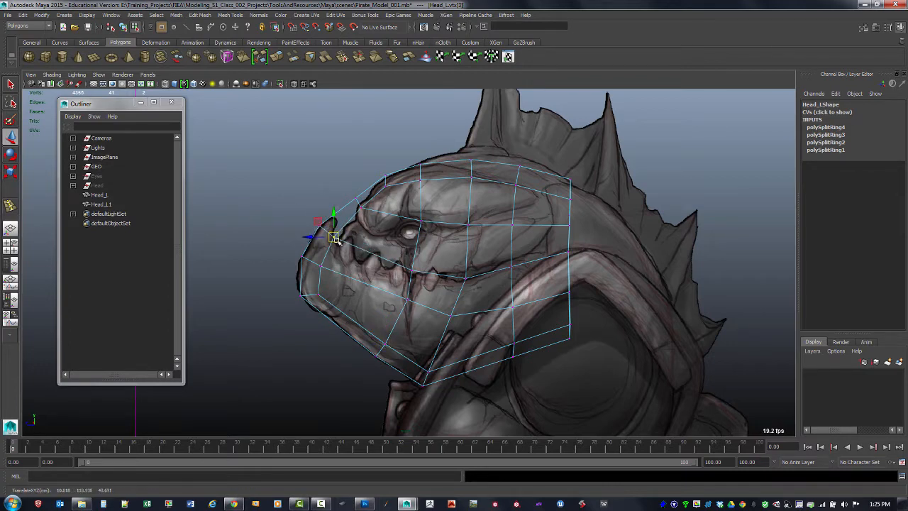
Lower the vertices of the cheek row beneath the mouth line to even out the lower jaw's faces
{"action": "left_click", "coordinate": [412, 266]}
{"action": "left_click", "coordinate": [403, 307]}
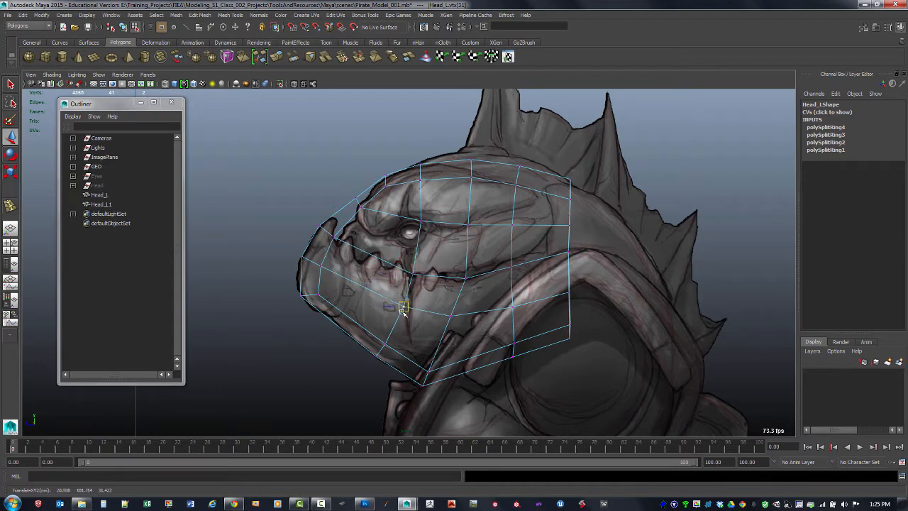
{"action": "left_click_drag", "start_coordinate": [401, 310], "coordinate": [460, 330]}
{"action": "left_click_drag", "start_coordinate": [451, 317], "coordinate": [449, 325]}
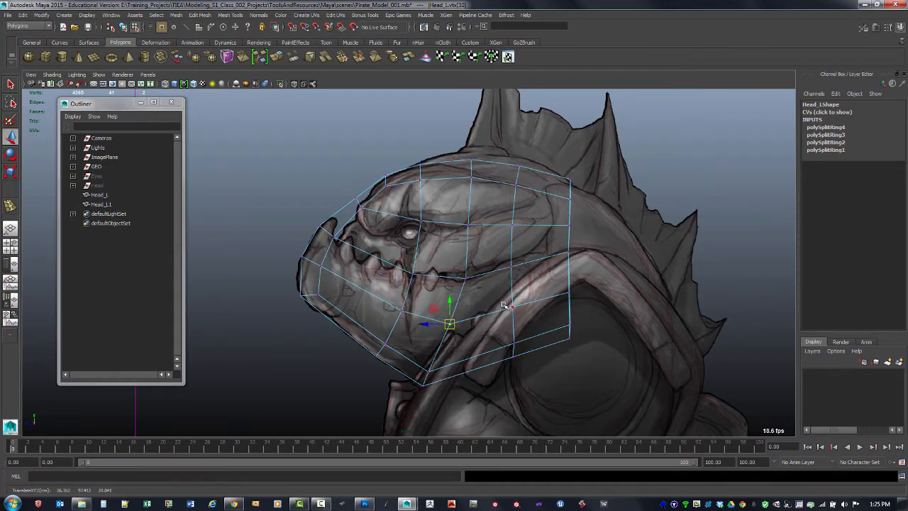
{"action": "mouse_move", "coordinate": [503, 301]}
{"action": "left_mouse_down"}
{"action": "mouse_move", "coordinate": [520, 317]}
{"action": "mouse_move", "coordinate": [515, 311]}
{"action": "left_mouse_up"}
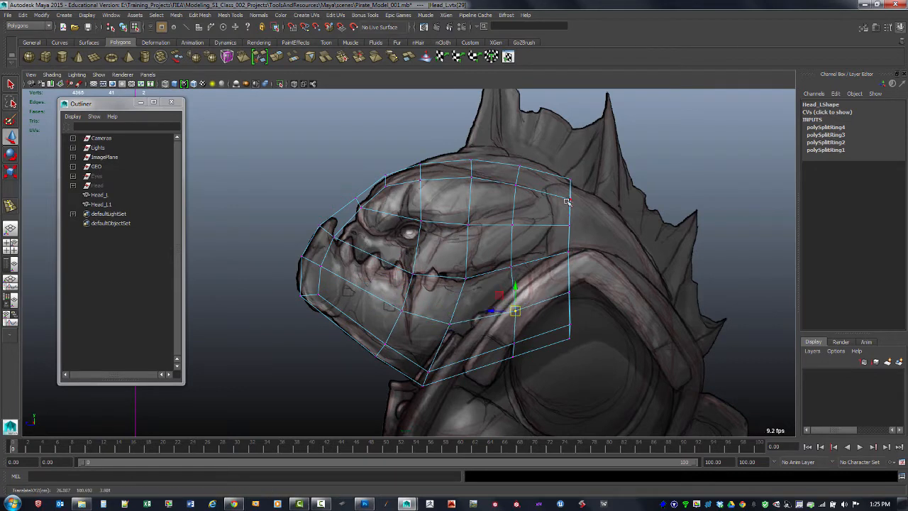
Reposition the vertices behind the eye and along the rear of the mouth line to match the side reference
{"action": "left_click_drag", "start_coordinate": [462, 218], "coordinate": [473, 225]}
{"action": "left_click_drag", "start_coordinate": [458, 271], "coordinate": [473, 285]}
{"action": "left_click_drag", "start_coordinate": [465, 278], "coordinate": [467, 282]}
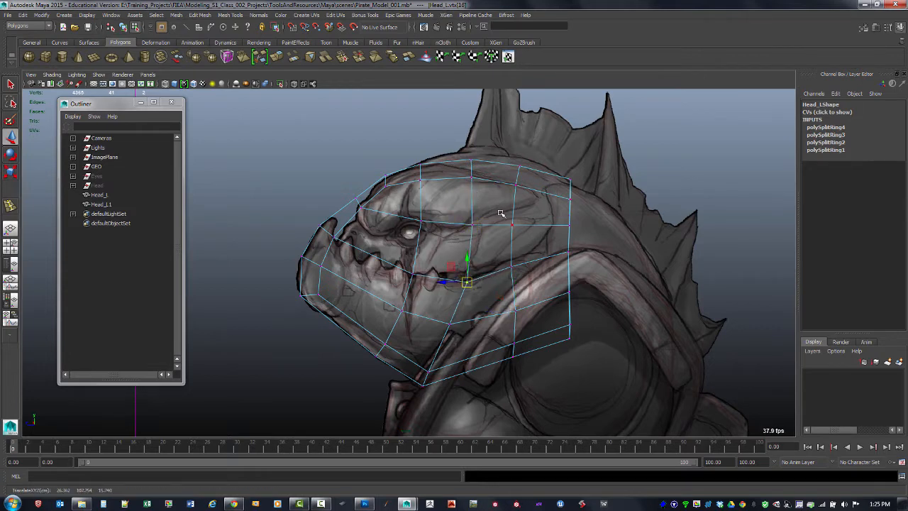
{"action": "left_click_drag", "start_coordinate": [503, 216], "coordinate": [521, 233]}
{"action": "left_click_drag", "start_coordinate": [513, 225], "coordinate": [516, 225]}
{"action": "left_click_drag", "start_coordinate": [505, 260], "coordinate": [520, 275]}
{"action": "left_click_drag", "start_coordinate": [511, 267], "coordinate": [512, 261]}
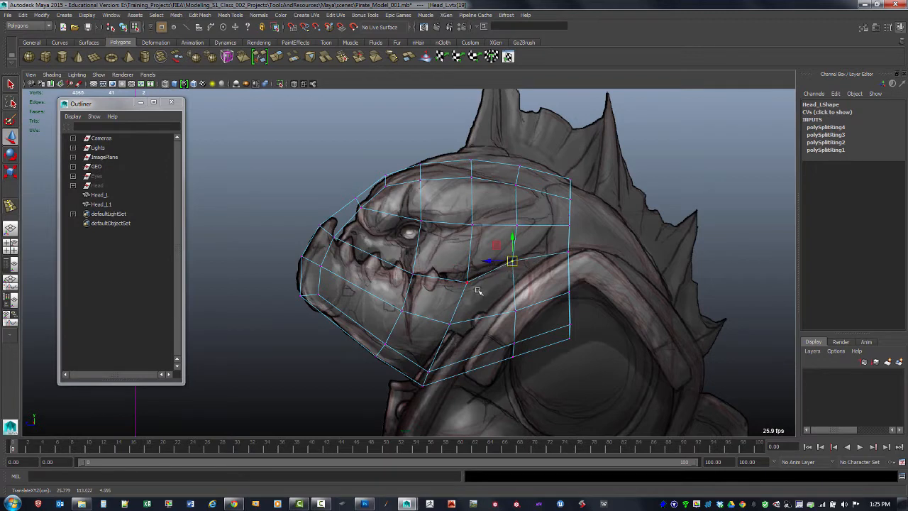
{"action": "mouse_move", "coordinate": [459, 276]}
{"action": "left_mouse_down"}
{"action": "mouse_move", "coordinate": [473, 285]}
{"action": "mouse_move", "coordinate": [466, 279]}
{"action": "left_mouse_up"}
Shape the brow row and forehead by moving their vertices onto the reference's brow line and front head outline
{"action": "left_click_drag", "start_coordinate": [413, 213], "coordinate": [428, 230]}
{"action": "left_click_drag", "start_coordinate": [421, 221], "coordinate": [420, 215]}
{"action": "left_click_drag", "start_coordinate": [355, 200], "coordinate": [368, 212]}
{"action": "left_click_drag", "start_coordinate": [362, 208], "coordinate": [368, 212]}
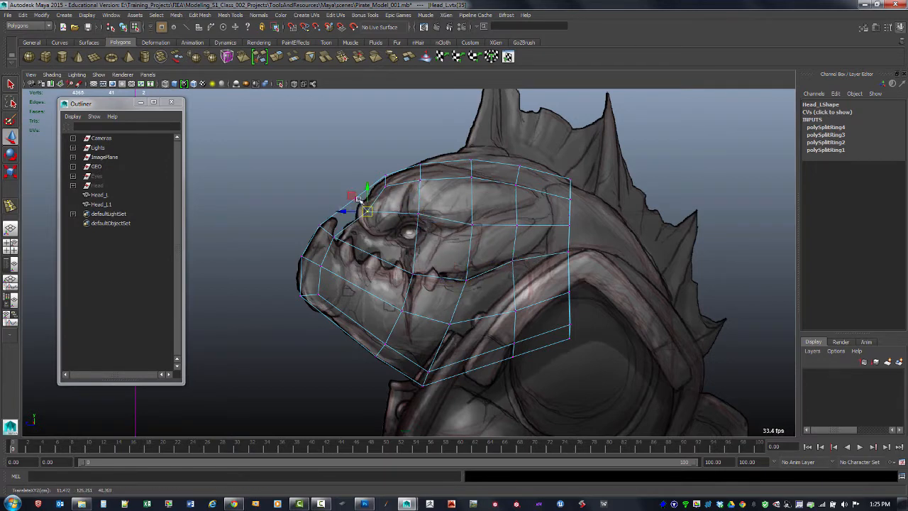
{"action": "left_click_drag", "start_coordinate": [339, 182], "coordinate": [363, 204]}
{"action": "left_click_drag", "start_coordinate": [355, 198], "coordinate": [360, 203]}
{"action": "left_click_drag", "start_coordinate": [378, 168], "coordinate": [392, 181]}
{"action": "left_click_drag", "start_coordinate": [386, 176], "coordinate": [386, 177]}
{"action": "left_click_drag", "start_coordinate": [379, 182], "coordinate": [388, 187]}
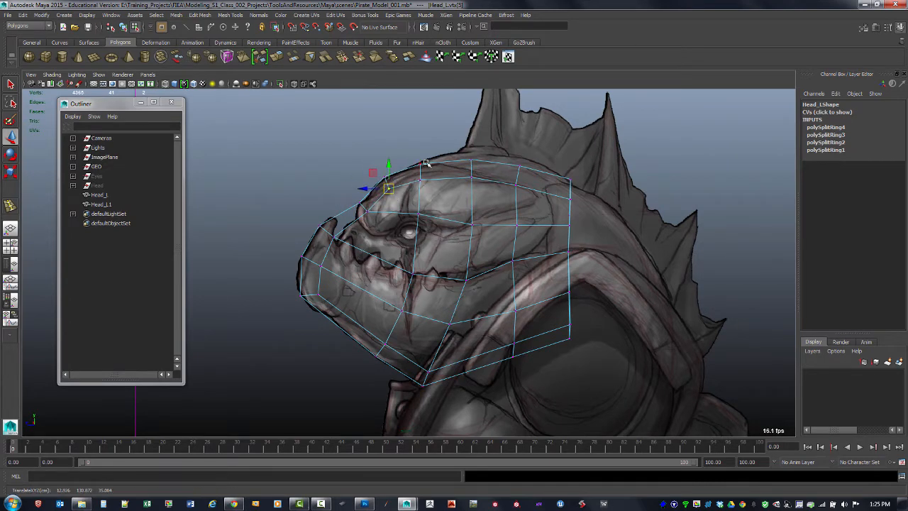
{"action": "left_click_drag", "start_coordinate": [415, 160], "coordinate": [426, 170]}
{"action": "left_click_drag", "start_coordinate": [421, 164], "coordinate": [419, 165]}
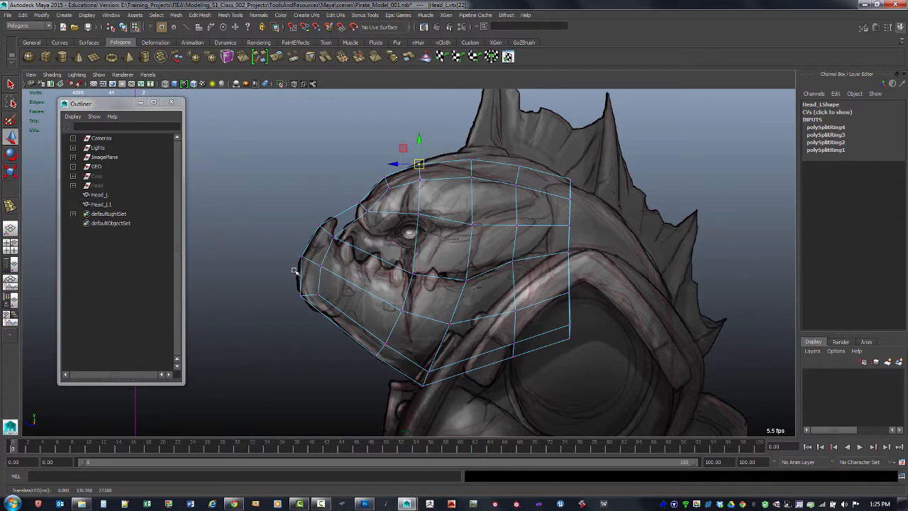
Shift the front jaw vertices forward to the reference outline and adjust the brow vertex above the eye
{"action": "left_click_drag", "start_coordinate": [275, 243], "coordinate": [312, 318]}
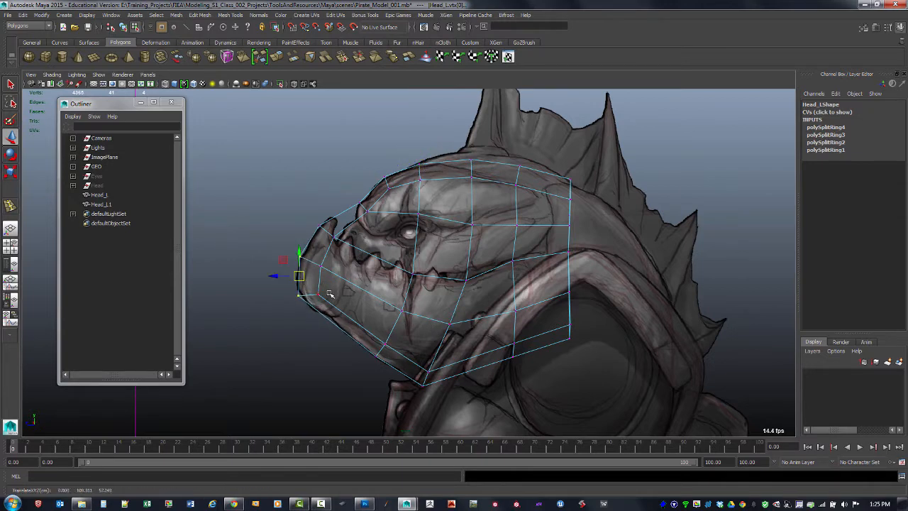
{"action": "left_click_drag", "start_coordinate": [328, 287], "coordinate": [315, 260]}
{"action": "left_click_drag", "start_coordinate": [322, 267], "coordinate": [317, 267]}
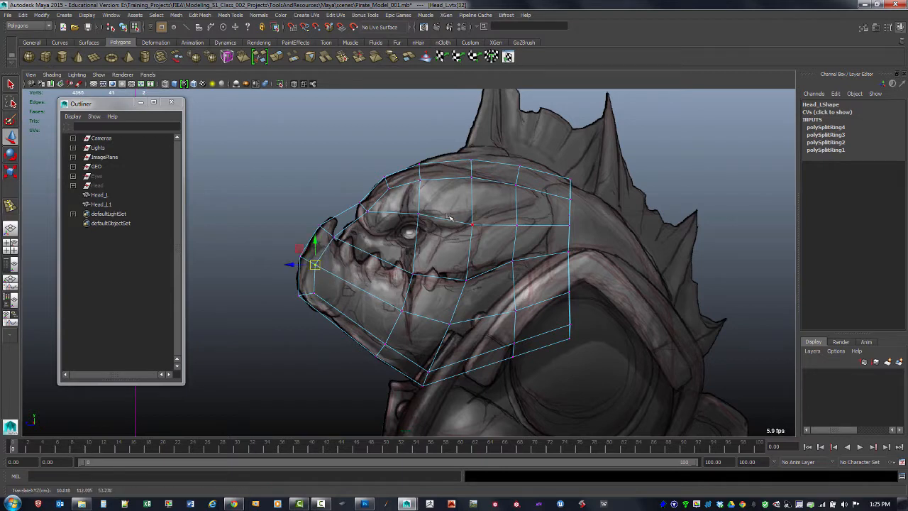
{"action": "left_click", "coordinate": [425, 218]}
{"action": "left_click_drag", "start_coordinate": [428, 219], "coordinate": [427, 214]}
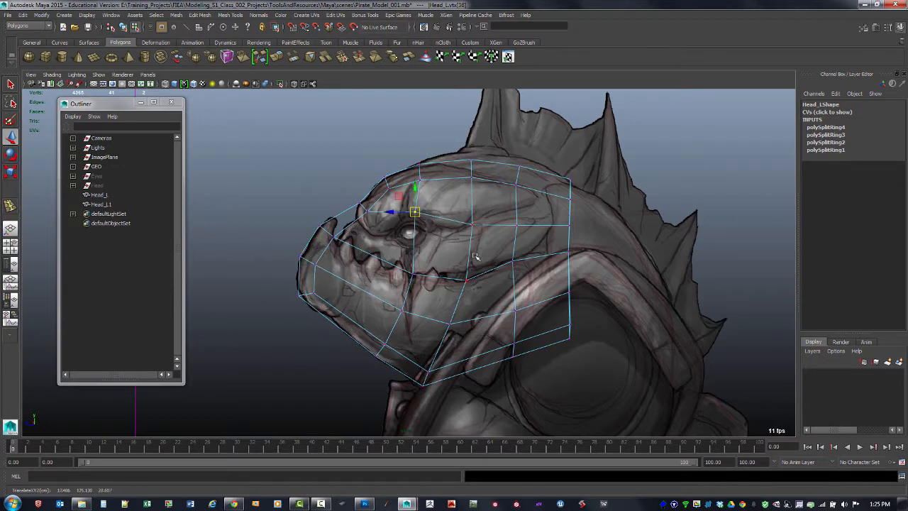
In the perspective view, adjust vertices along Head_L's upper side row to round the transition from crown to side
{"action": "key", "text": "space"}
{"action": "key", "text": "space"}
{"action": "left_click_drag", "start_coordinate": [466, 260], "coordinate": [511, 263], "text": "alt"}
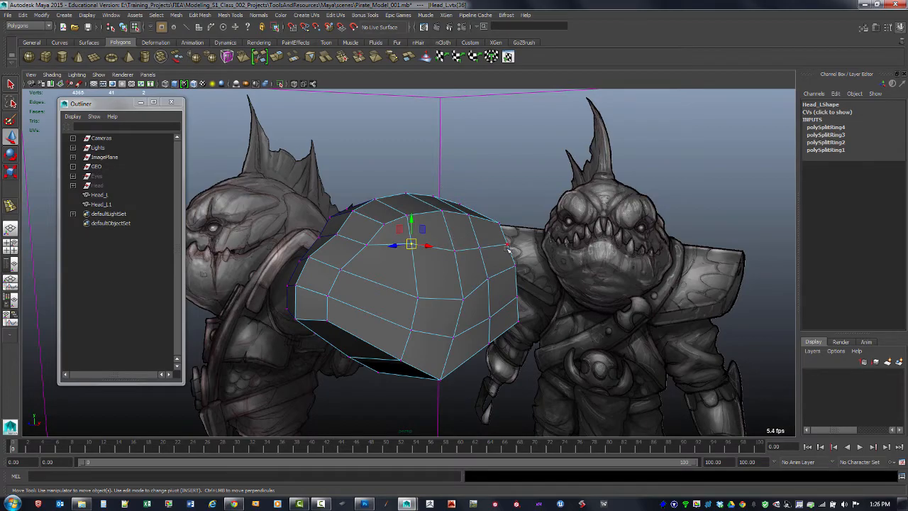
{"action": "mouse_move", "coordinate": [508, 249]}
{"action": "left_mouse_down", "text": "alt"}
{"action": "mouse_move", "coordinate": [517, 257]}
{"action": "mouse_move", "coordinate": [430, 265]}
{"action": "mouse_move", "coordinate": [458, 292]}
{"action": "mouse_move", "coordinate": [540, 272]}
{"action": "mouse_move", "coordinate": [581, 249]}
{"action": "mouse_move", "coordinate": [499, 229]}
{"action": "mouse_move", "coordinate": [510, 260]}
{"action": "mouse_move", "coordinate": [586, 267]}
{"action": "mouse_move", "coordinate": [524, 259]}
{"action": "mouse_move", "coordinate": [534, 269]}
{"action": "mouse_move", "coordinate": [478, 280]}
{"action": "mouse_move", "coordinate": [552, 258]}
{"action": "mouse_move", "coordinate": [466, 229]}
{"action": "mouse_move", "coordinate": [517, 266]}
{"action": "mouse_move", "coordinate": [504, 251]}
{"action": "mouse_move", "coordinate": [524, 257]}
{"action": "left_mouse_up", "text": "alt"}
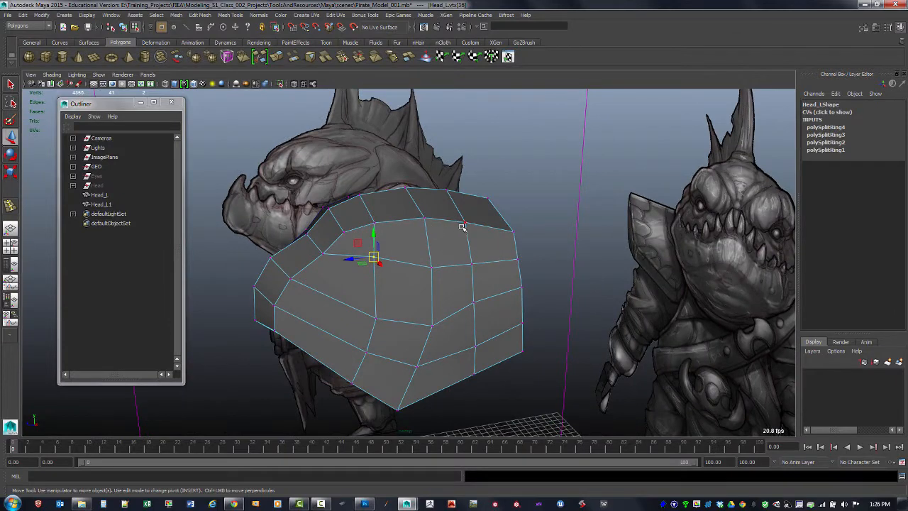
{"action": "left_click_drag", "start_coordinate": [465, 223], "coordinate": [467, 223]}
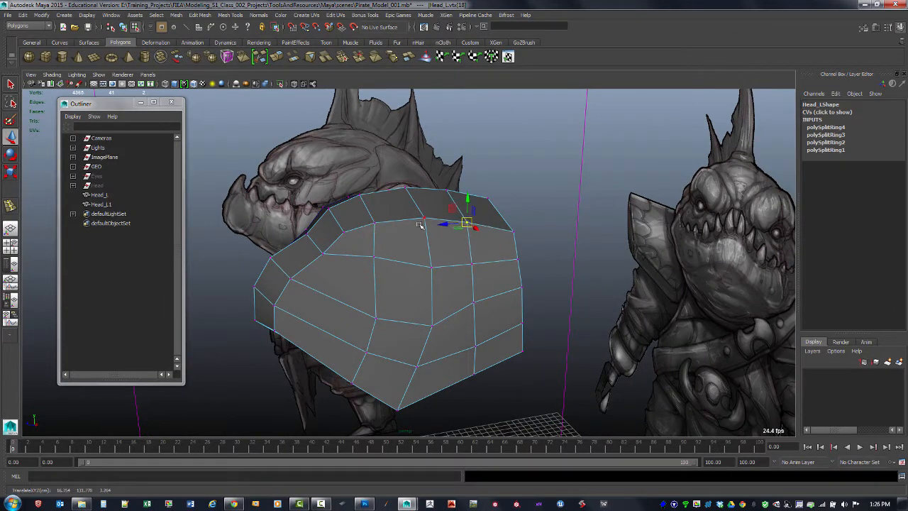
{"action": "left_click", "coordinate": [378, 224]}
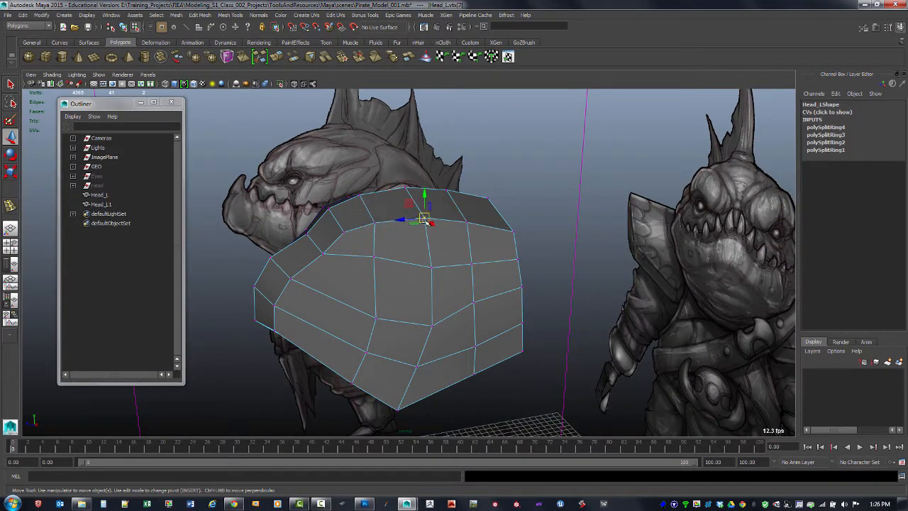
{"action": "left_click_drag", "start_coordinate": [424, 220], "coordinate": [519, 235]}
{"action": "left_click", "coordinate": [466, 220]}
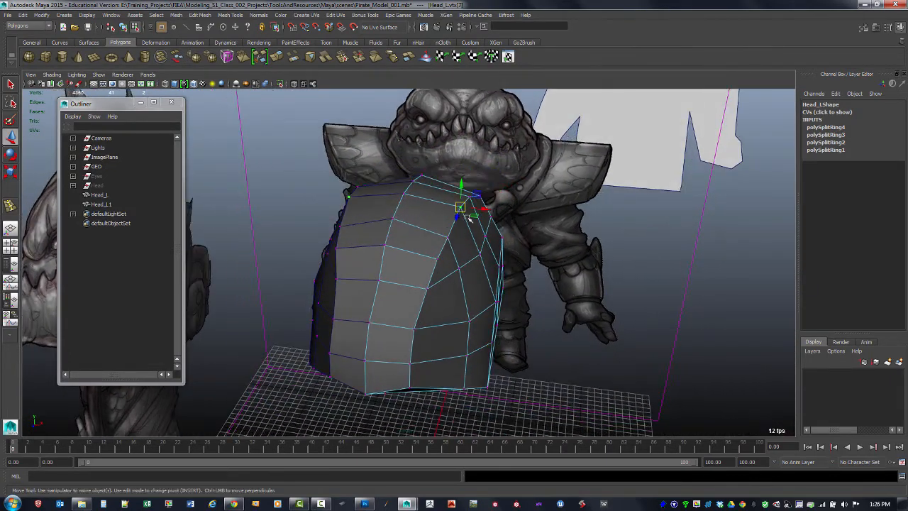
Adjust the rear corner vertex at the top of Head_L's side to round the back of the head
{"action": "left_click", "coordinate": [461, 186]}
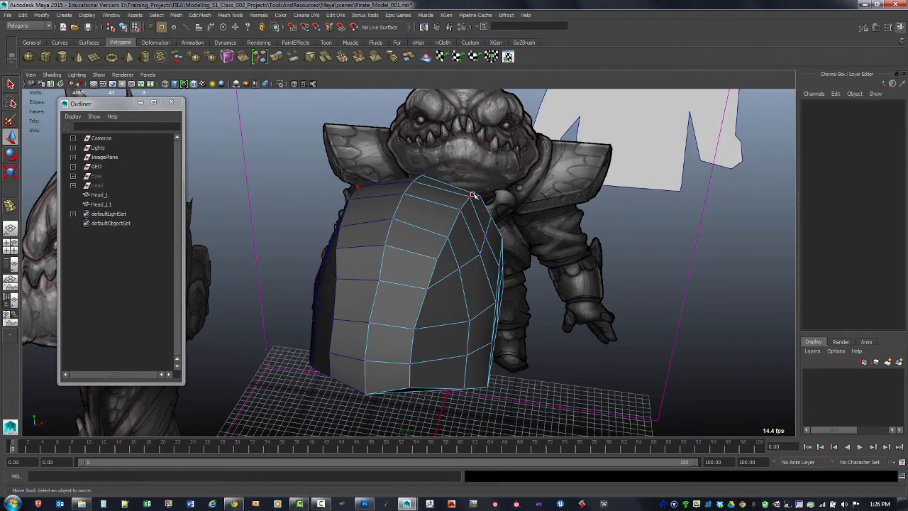
{"action": "left_click_drag", "start_coordinate": [479, 191], "coordinate": [498, 275], "text": "alt"}
{"action": "left_click", "coordinate": [498, 250]}
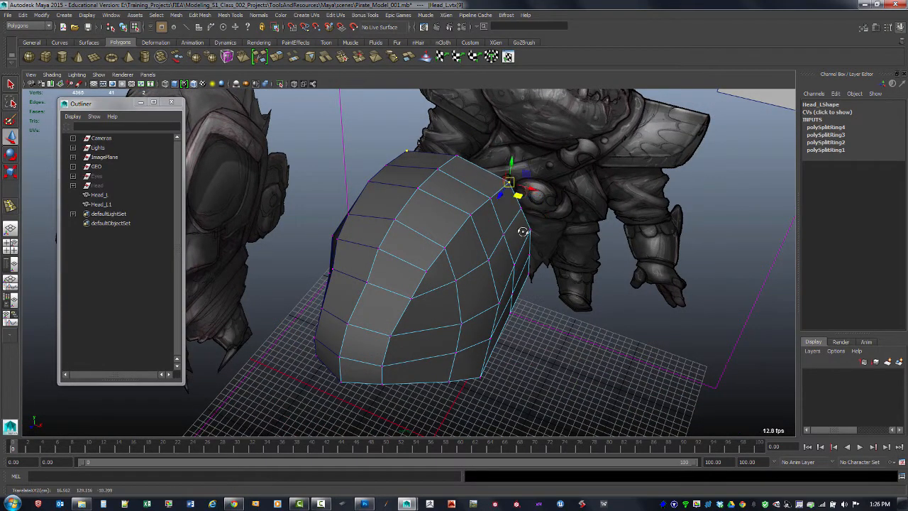
{"action": "left_click_drag", "start_coordinate": [510, 191], "coordinate": [525, 264], "text": "alt"}
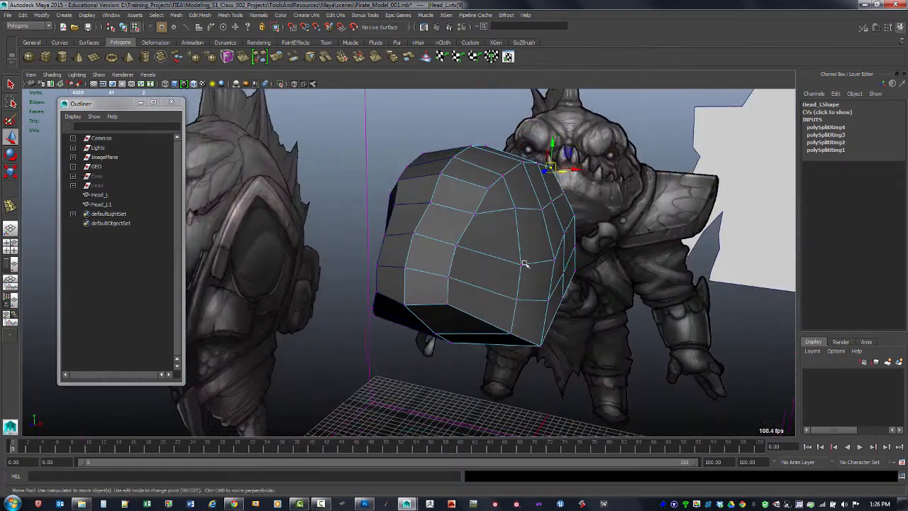
Move two vertices in Head_L's lower cheek row sideways to round the rear of the jaw
{"action": "left_click", "coordinate": [514, 297]}
{"action": "left_click_drag", "start_coordinate": [514, 296], "coordinate": [502, 312], "text": "alt"}
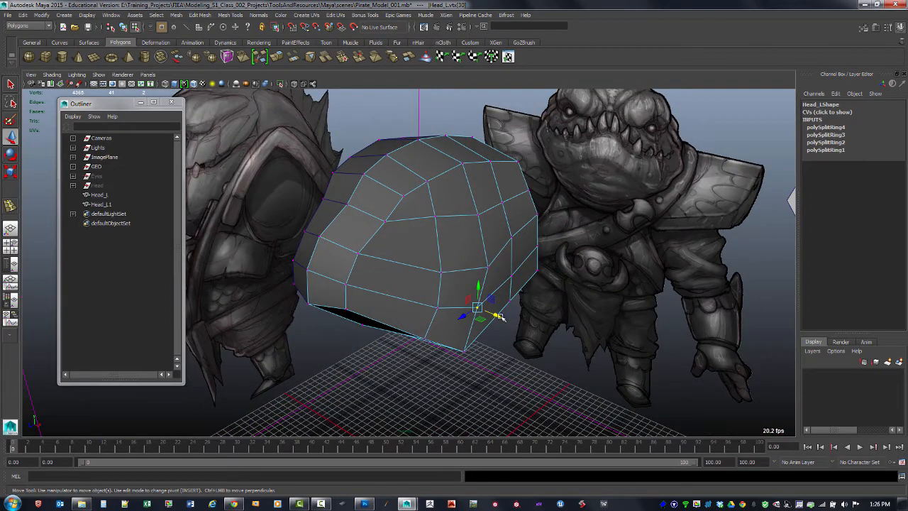
{"action": "left_click_drag", "start_coordinate": [514, 276], "coordinate": [509, 230], "text": "alt"}
{"action": "left_click", "coordinate": [523, 274]}
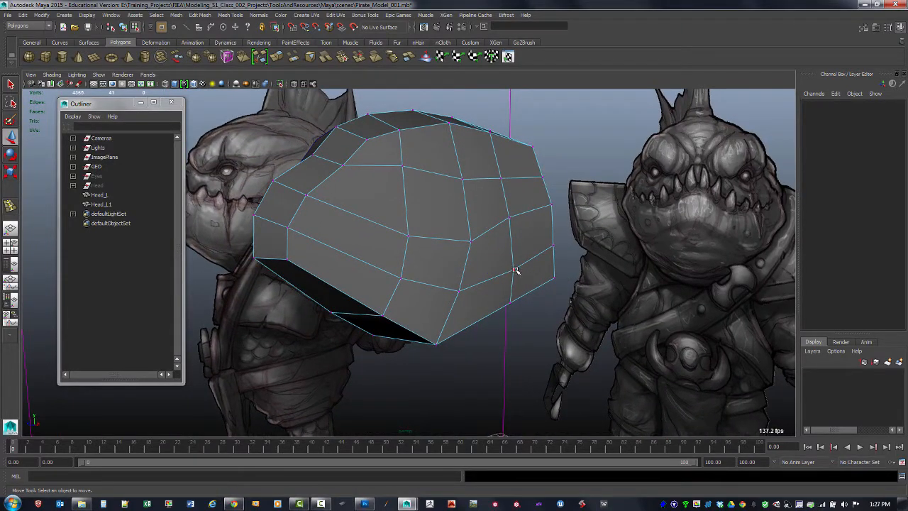
{"action": "left_click", "coordinate": [516, 271]}
{"action": "left_click_drag", "start_coordinate": [516, 271], "coordinate": [479, 169], "text": "alt"}
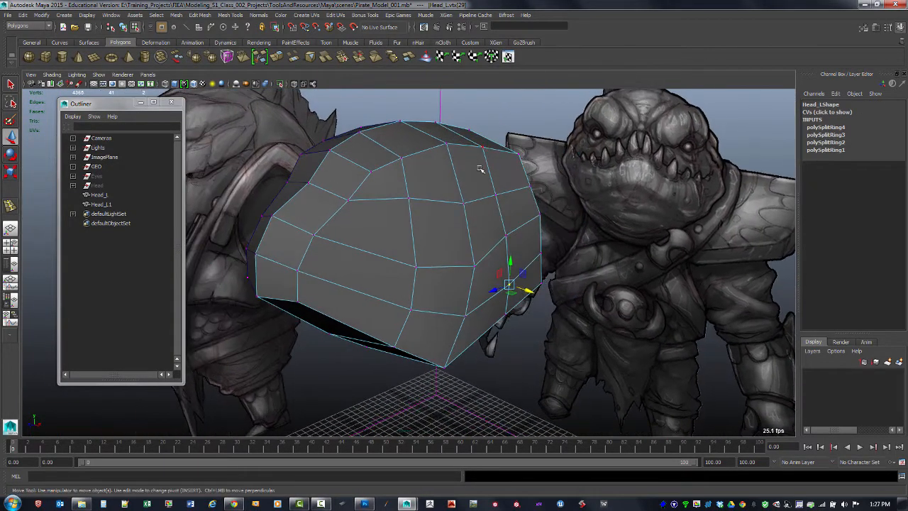
In the Manipulators display preferences, set the global scale to 1.50 and save the preferences
{"action": "left_click", "coordinate": [116, 15]}
{"action": "mouse_move", "coordinate": [155, 68]}
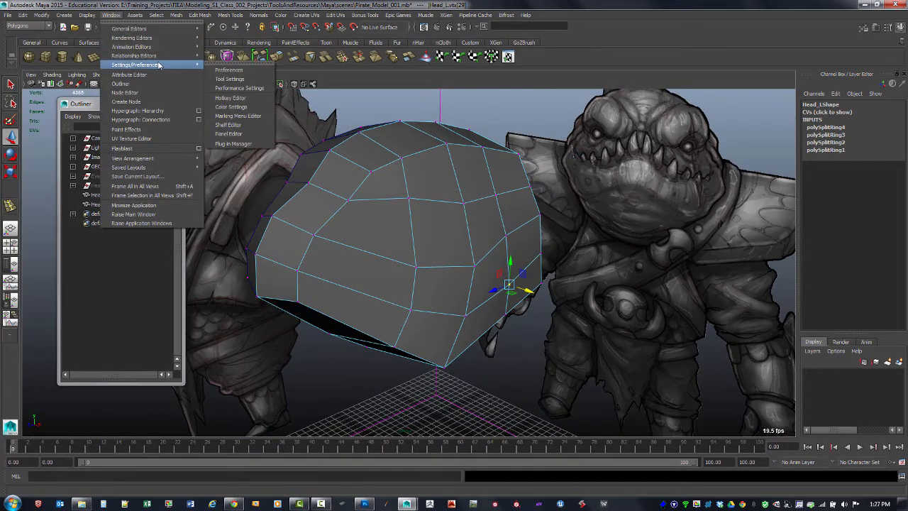
{"action": "left_click", "coordinate": [227, 70]}
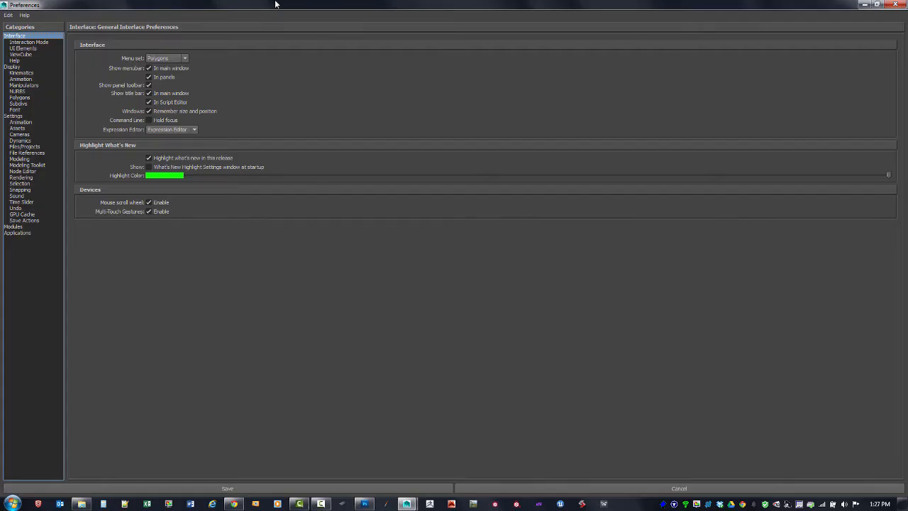
{"action": "left_click_drag", "start_coordinate": [281, 9], "coordinate": [490, 106]}
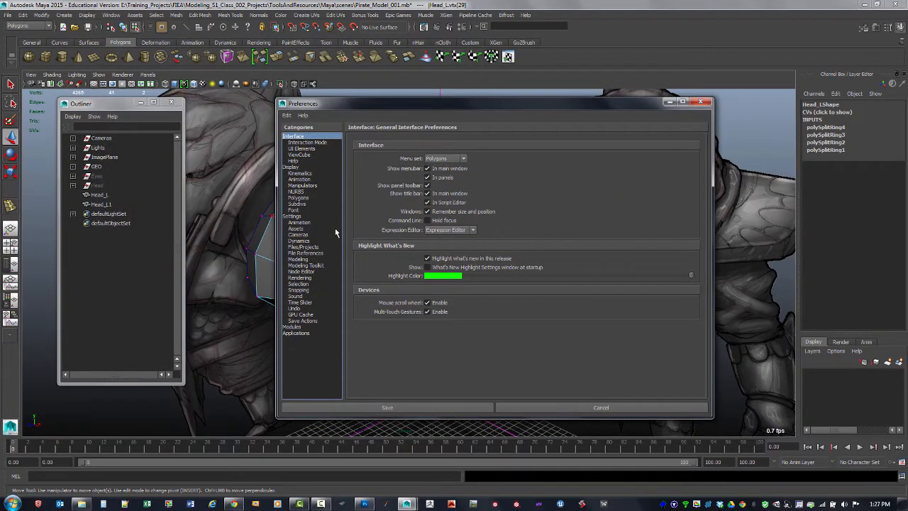
{"action": "left_click", "coordinate": [308, 186]}
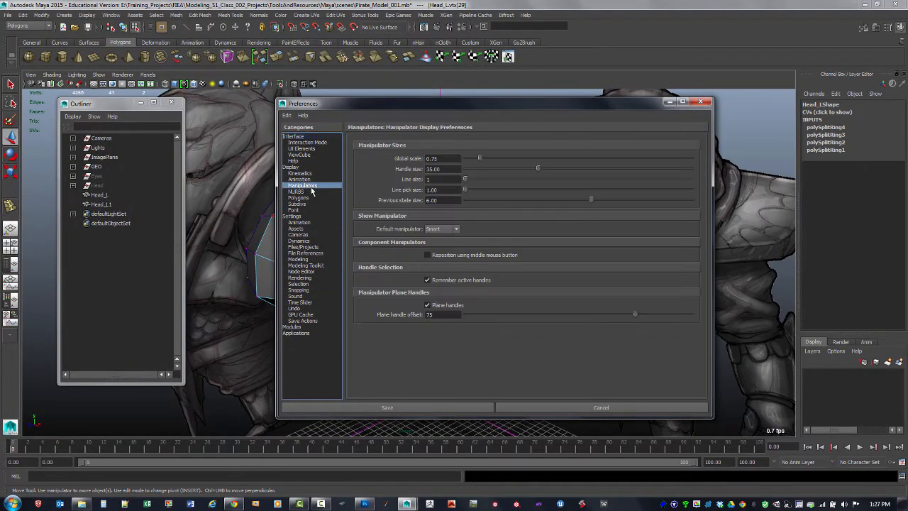
{"action": "left_click_drag", "start_coordinate": [475, 105], "coordinate": [672, 89]}
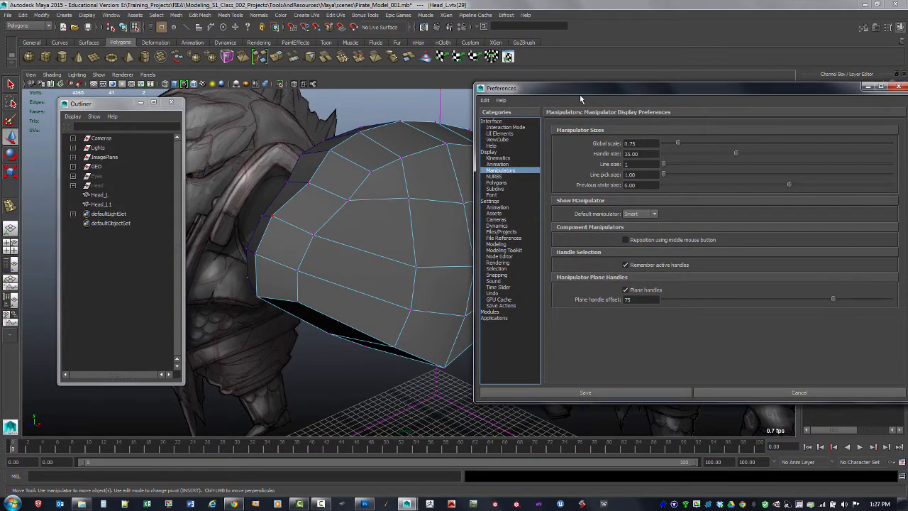
{"action": "left_click_drag", "start_coordinate": [581, 99], "coordinate": [642, 142]}
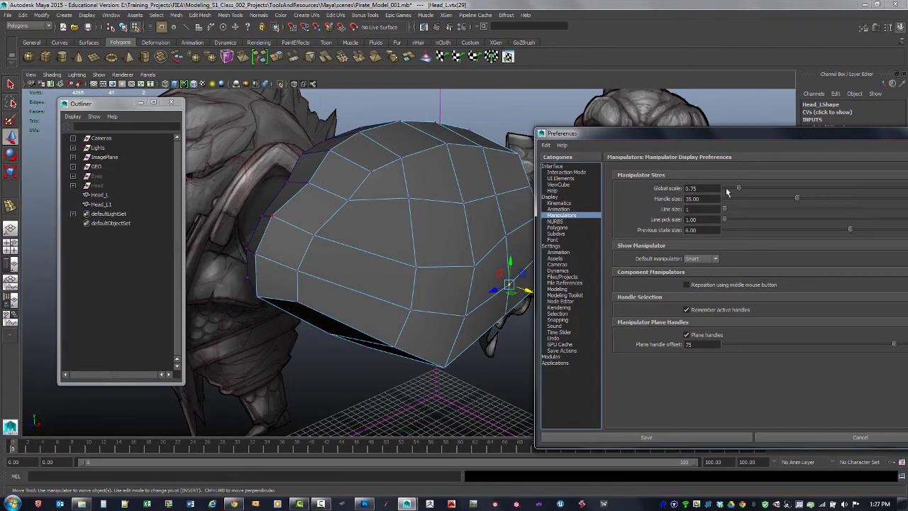
{"action": "left_click_drag", "start_coordinate": [745, 188], "coordinate": [687, 188]}
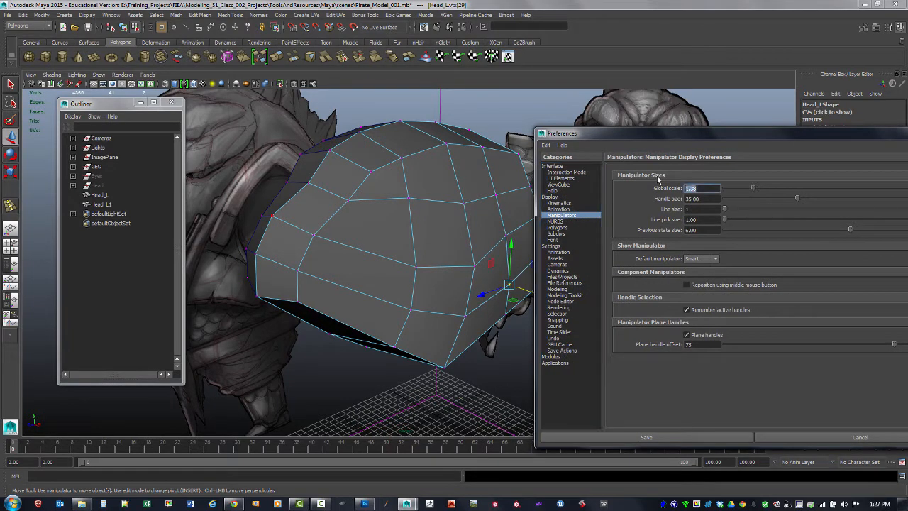
{"action": "type", "text": "2"}
{"action": "key", "text": "Return"}
{"action": "left_click_drag", "start_coordinate": [708, 136], "coordinate": [705, 113]}
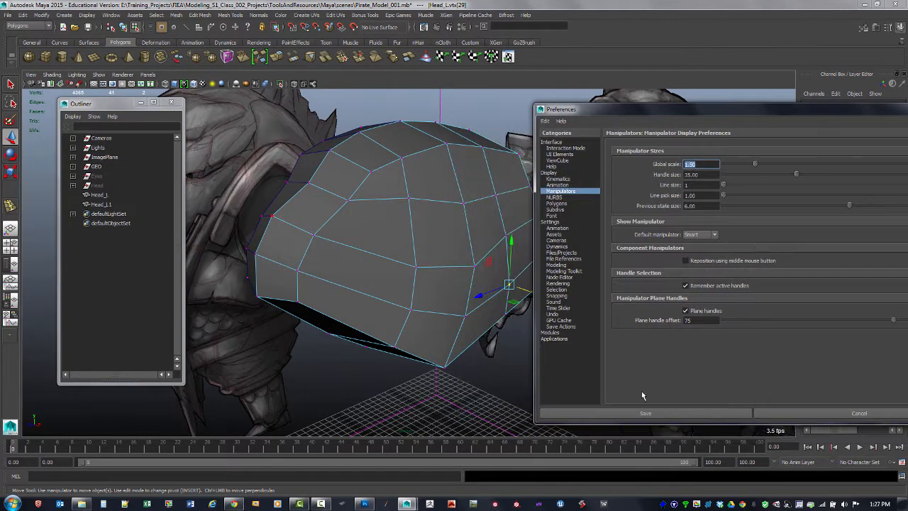
{"action": "left_click", "coordinate": [647, 125]}
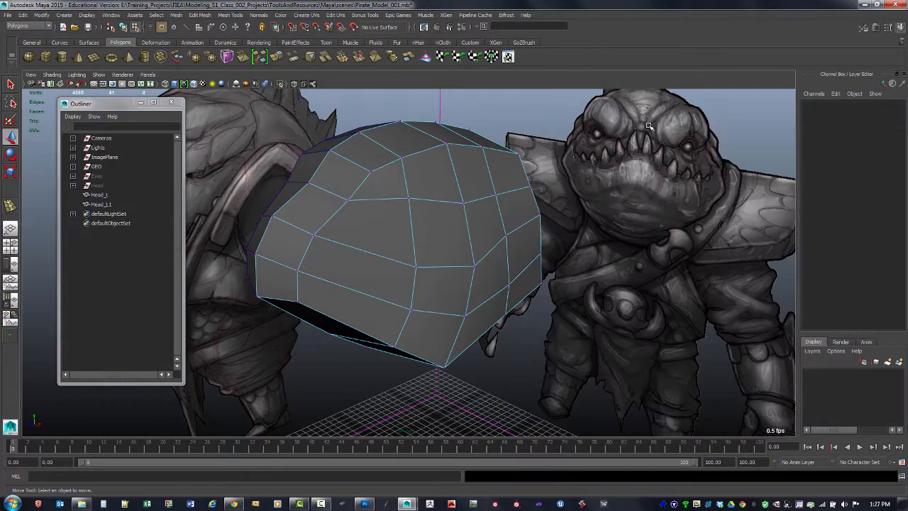
Adjust the rear cheek vertex on Head_L's side horizontally in the front view to match the reference outline
{"action": "left_click", "coordinate": [507, 235]}
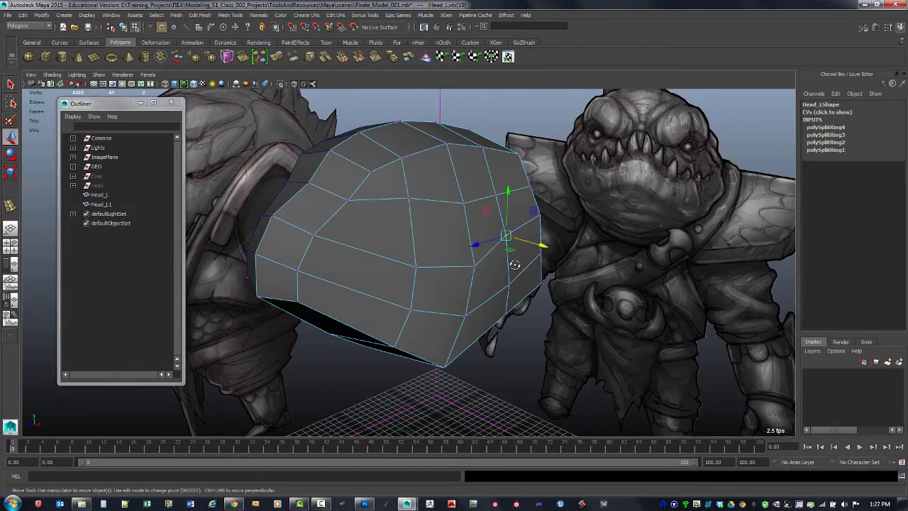
{"action": "left_click_drag", "start_coordinate": [514, 263], "coordinate": [528, 241], "text": "alt"}
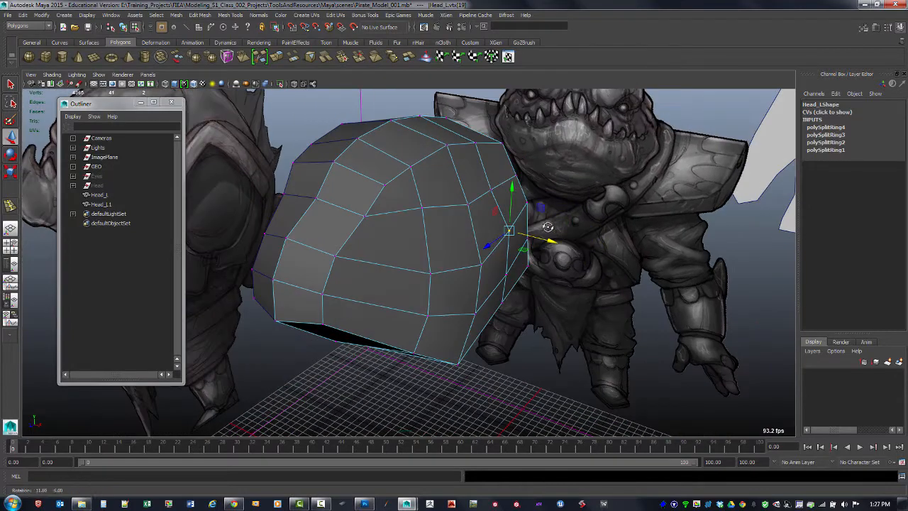
{"action": "key", "text": "space"}
{"action": "key", "text": "space"}
{"action": "middle_click_drag", "start_coordinate": [447, 329], "coordinate": [419, 270], "text": "alt"}
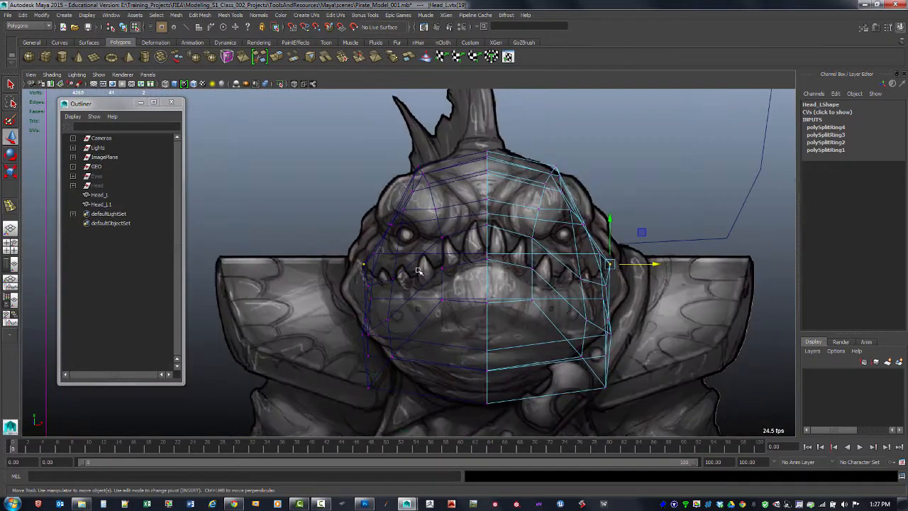
{"action": "right_click_drag", "start_coordinate": [488, 255], "coordinate": [500, 257], "text": "alt"}
{"action": "middle_click_drag", "start_coordinate": [629, 261], "coordinate": [589, 258], "text": "alt"}
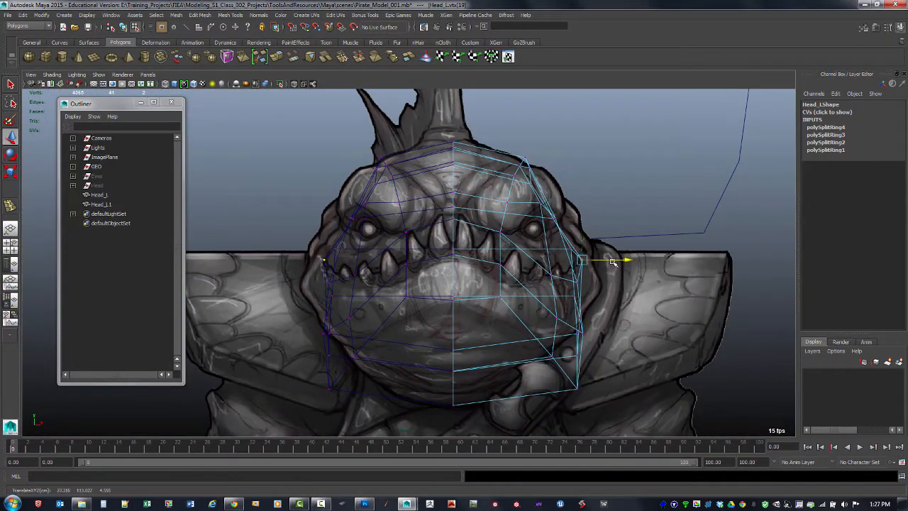
{"action": "left_click_drag", "start_coordinate": [615, 267], "coordinate": [615, 271]}
Move the next vertex down in Head_L's rear cheek slightly inward in the perspective view
{"action": "key", "text": "space"}
{"action": "left_click_drag", "start_coordinate": [625, 208], "coordinate": [607, 216], "text": "alt"}
{"action": "left_click", "coordinate": [644, 188]}
{"action": "left_click", "coordinate": [641, 177]}
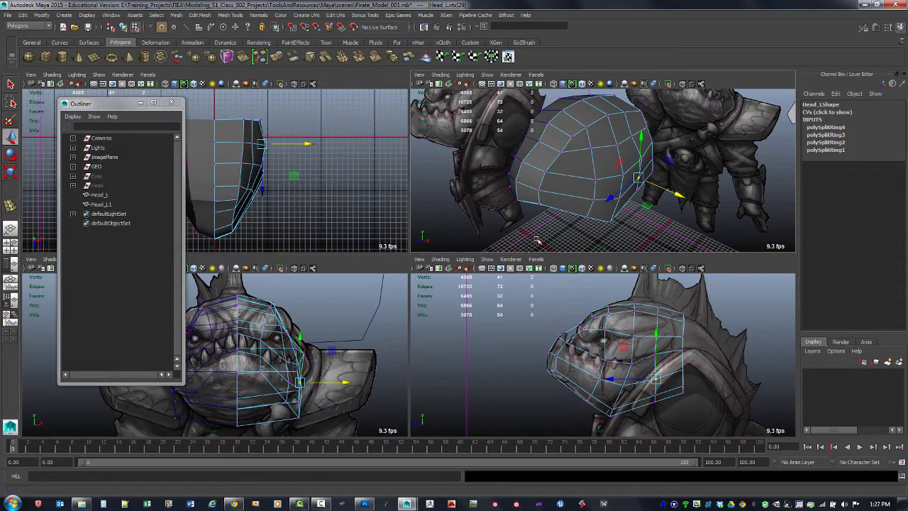
{"action": "mouse_move", "coordinate": [673, 192]}
{"action": "left_mouse_down"}
{"action": "mouse_move", "coordinate": [679, 197]}
{"action": "mouse_move", "coordinate": [669, 192]}
{"action": "left_mouse_up"}
Move the bottom jaw corner vertex and its forward neighbour inward to taper Head_L's underside
{"action": "left_click", "coordinate": [604, 218]}
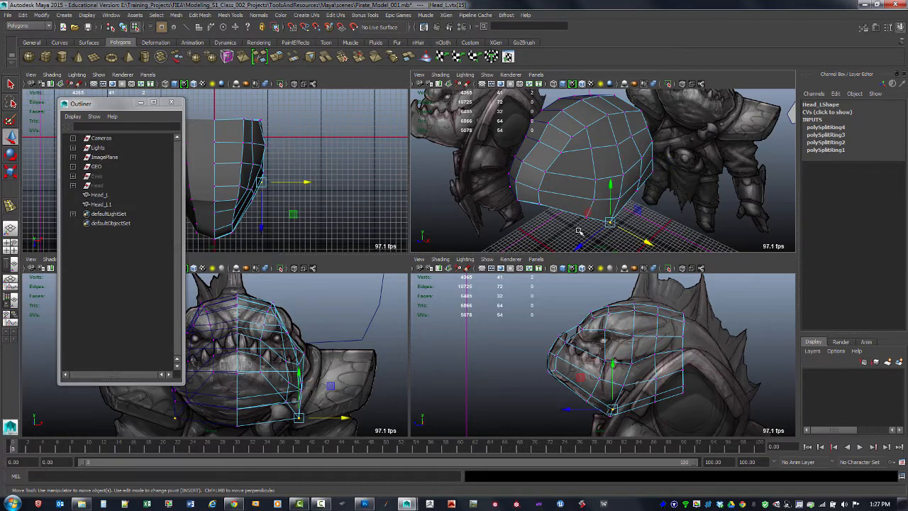
{"action": "left_click_drag", "start_coordinate": [635, 234], "coordinate": [643, 215]}
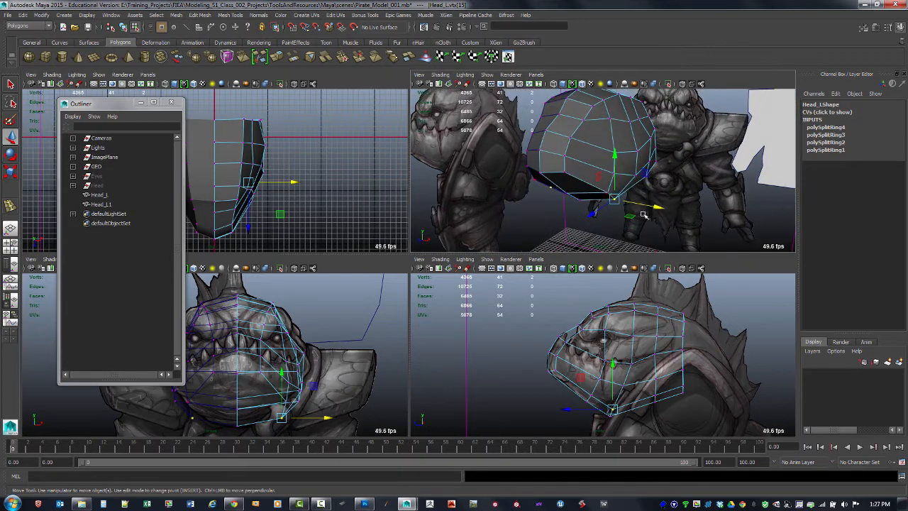
{"action": "left_click", "coordinate": [642, 222]}
{"action": "left_click", "coordinate": [607, 192]}
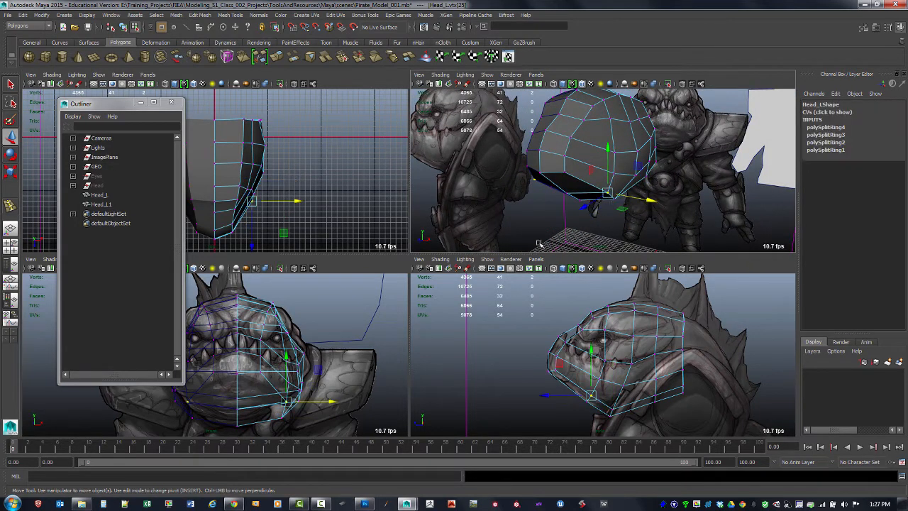
{"action": "mouse_move", "coordinate": [627, 210]}
{"action": "left_mouse_down"}
{"action": "mouse_move", "coordinate": [603, 229]}
{"action": "mouse_move", "coordinate": [621, 204]}
{"action": "left_mouse_up"}
{"action": "left_click", "coordinate": [625, 211]}
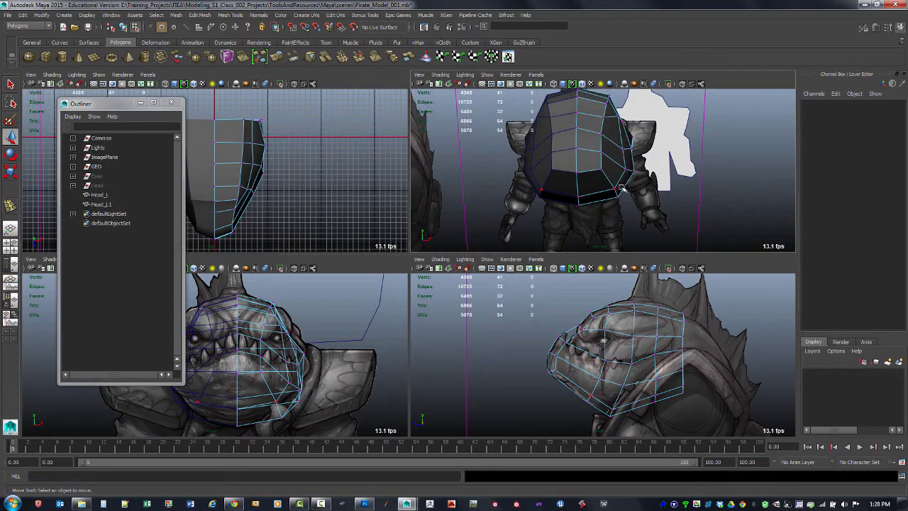
Move the lowest vertex on Head_L's rear side edge slightly inward in the front view
{"action": "mouse_move", "coordinate": [644, 151]}
{"action": "left_mouse_down", "text": "alt"}
{"action": "mouse_move", "coordinate": [591, 181]}
{"action": "mouse_move", "coordinate": [577, 178]}
{"action": "left_mouse_up", "text": "alt"}
{"action": "mouse_move", "coordinate": [633, 178]}
{"action": "left_mouse_down", "text": "alt"}
{"action": "mouse_move", "coordinate": [605, 190]}
{"action": "mouse_move", "coordinate": [517, 183]}
{"action": "mouse_move", "coordinate": [581, 200]}
{"action": "left_mouse_up", "text": "alt"}
{"action": "left_click", "coordinate": [604, 186]}
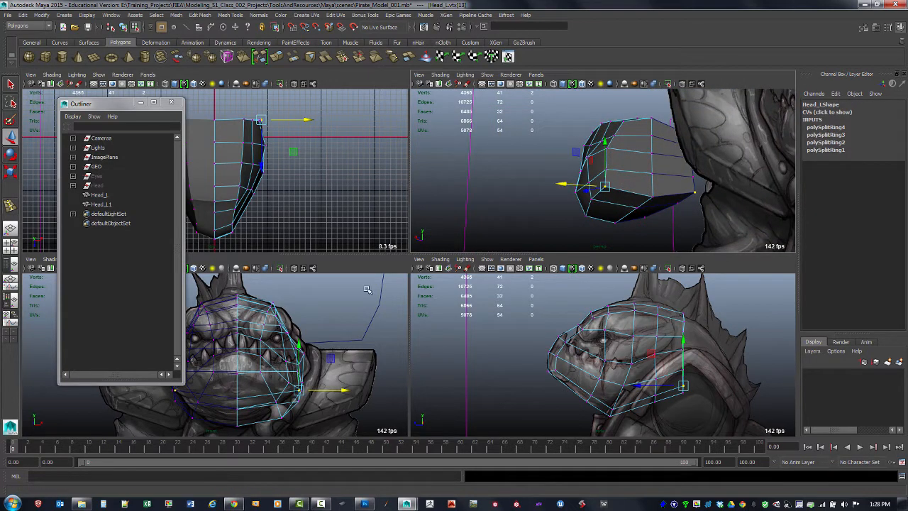
{"action": "left_click", "coordinate": [346, 340], "text": "alt"}
{"action": "left_click_drag", "start_coordinate": [345, 390], "coordinate": [342, 389]}
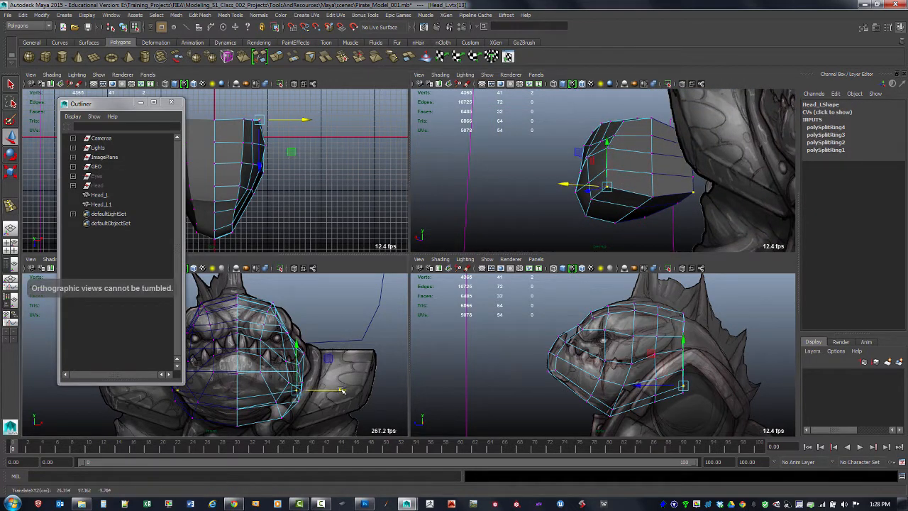
Move the second-lowest vertex on Head_L's rear side edge slightly outward in the front view to round the back
{"action": "left_click_drag", "start_coordinate": [607, 220], "coordinate": [598, 186], "text": "alt"}
{"action": "left_click", "coordinate": [513, 212]}
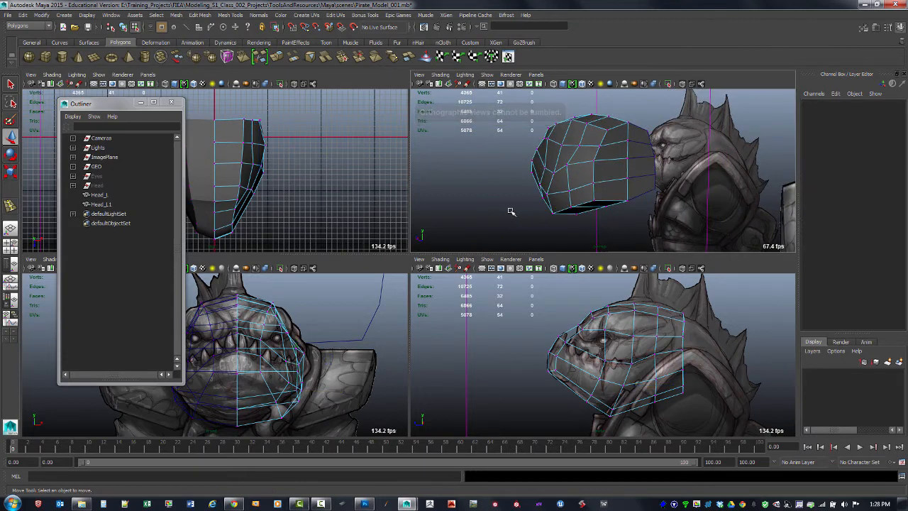
{"action": "left_click", "coordinate": [589, 183]}
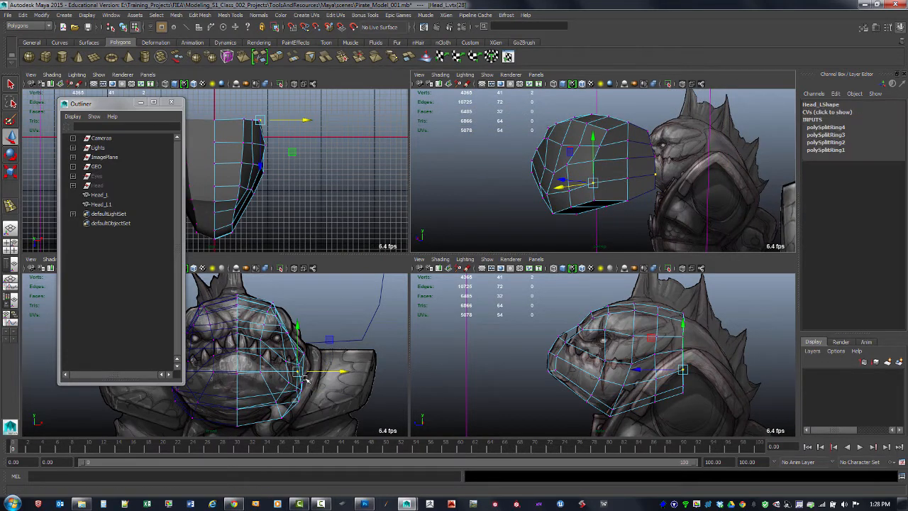
{"action": "left_click_drag", "start_coordinate": [319, 367], "coordinate": [327, 370]}
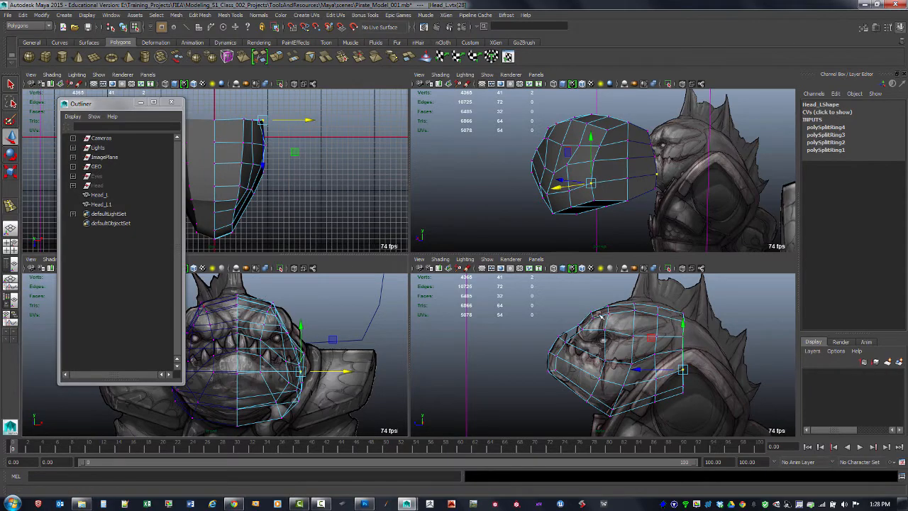
{"action": "left_click_drag", "start_coordinate": [545, 203], "coordinate": [581, 209], "text": "alt"}
{"action": "left_click_drag", "start_coordinate": [588, 187], "coordinate": [541, 134], "text": "alt"}
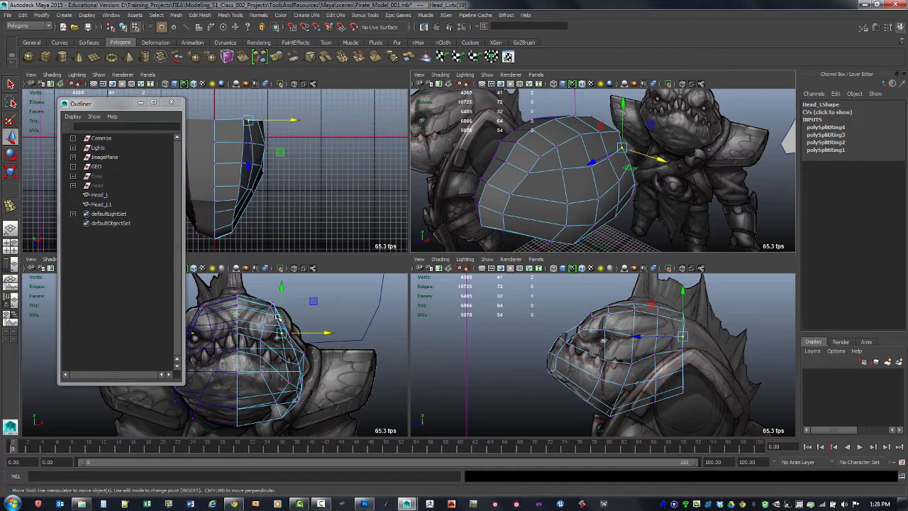
{"action": "left_click_drag", "start_coordinate": [277, 317], "coordinate": [264, 307], "text": "alt"}
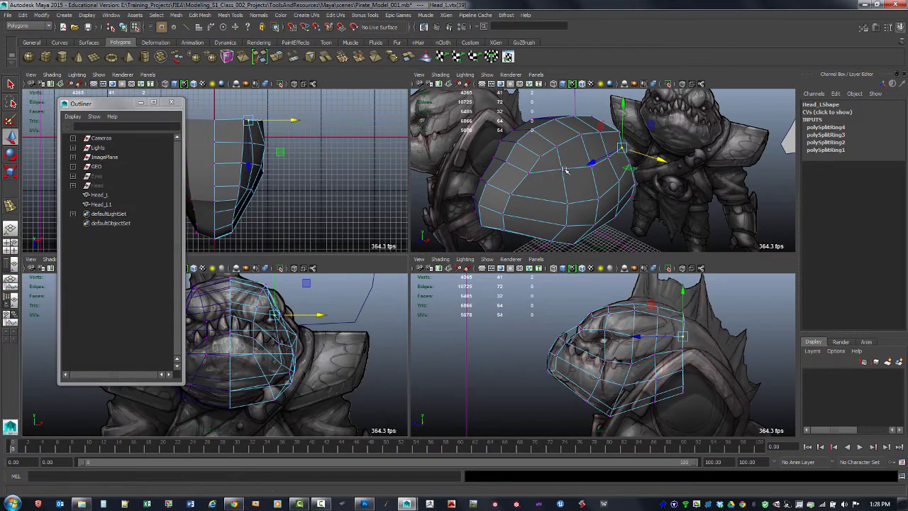
Select the faces closing the back of Head_L and its mirrored half, and extrude them backward by 12.333 units
{"action": "left_click_drag", "start_coordinate": [566, 170], "coordinate": [543, 192], "text": "alt"}
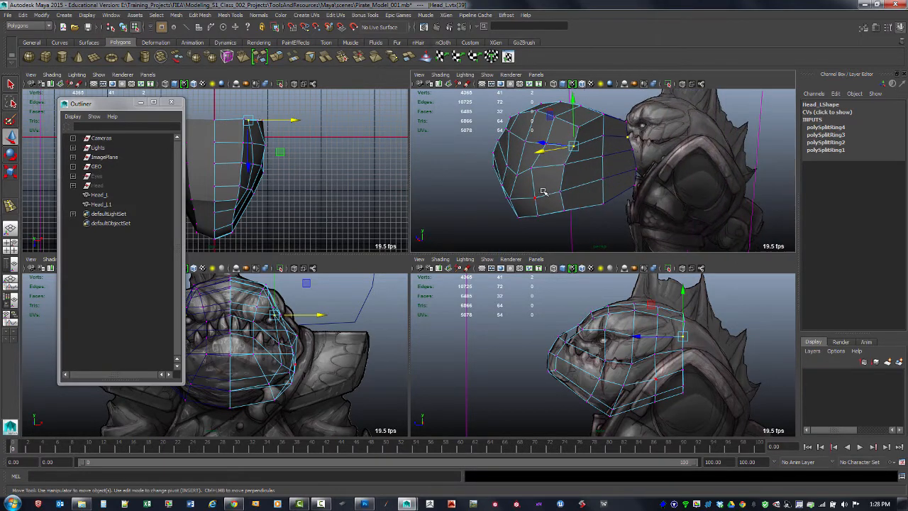
{"action": "key", "text": "F11"}
{"action": "left_click", "coordinate": [593, 136]}
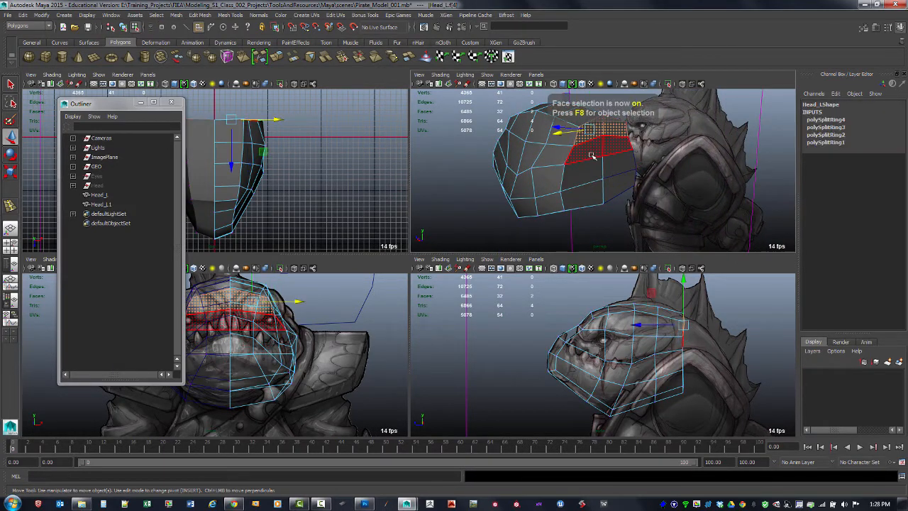
{"action": "left_click", "coordinate": [591, 154], "text": "shift"}
{"action": "left_click", "coordinate": [589, 174], "text": "shift"}
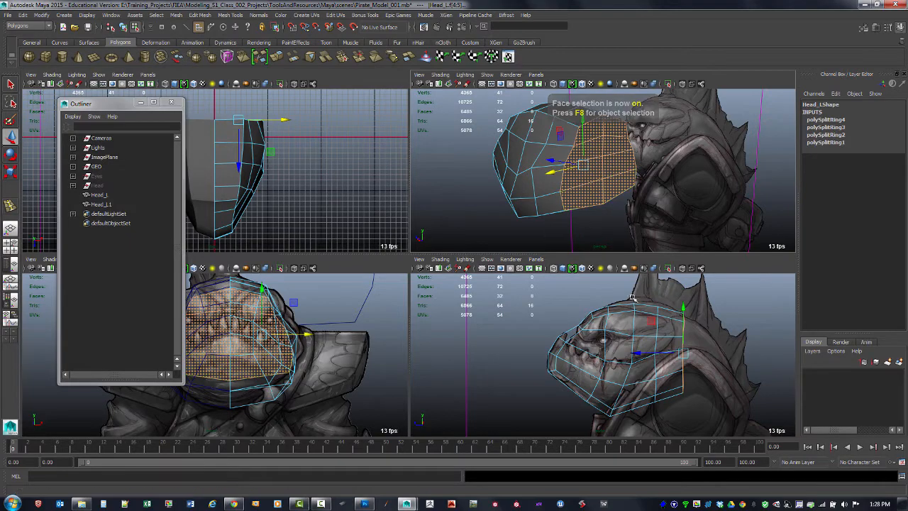
{"action": "key", "text": "space"}
{"action": "middle_click_drag", "start_coordinate": [609, 259], "coordinate": [535, 266], "text": "alt"}
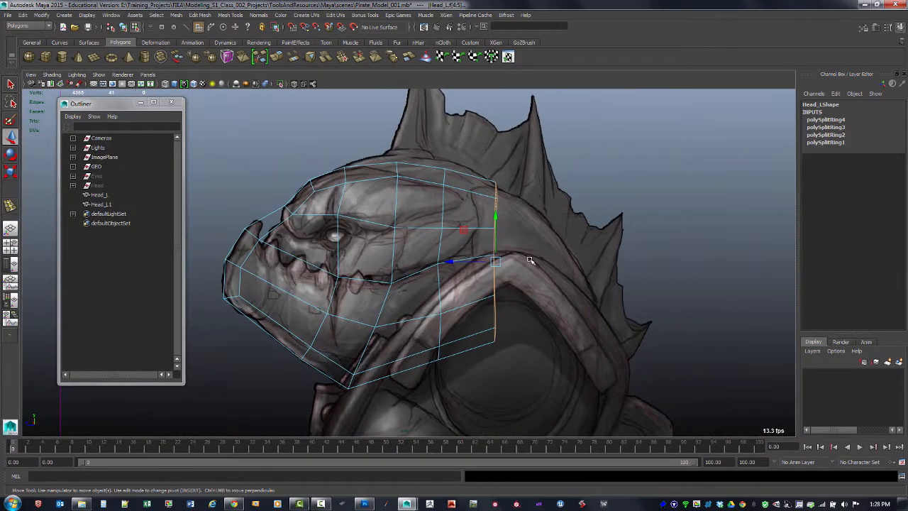
{"action": "key", "text": "space"}
{"action": "left_click", "coordinate": [587, 196], "text": "shift"}
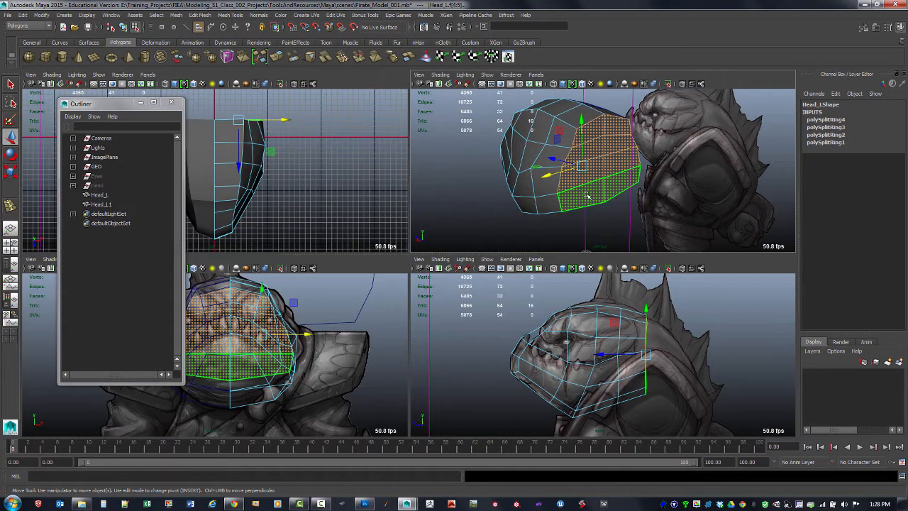
{"action": "left_click", "coordinate": [587, 182], "text": "shift"}
{"action": "right_click", "coordinate": [588, 182], "text": "shift"}
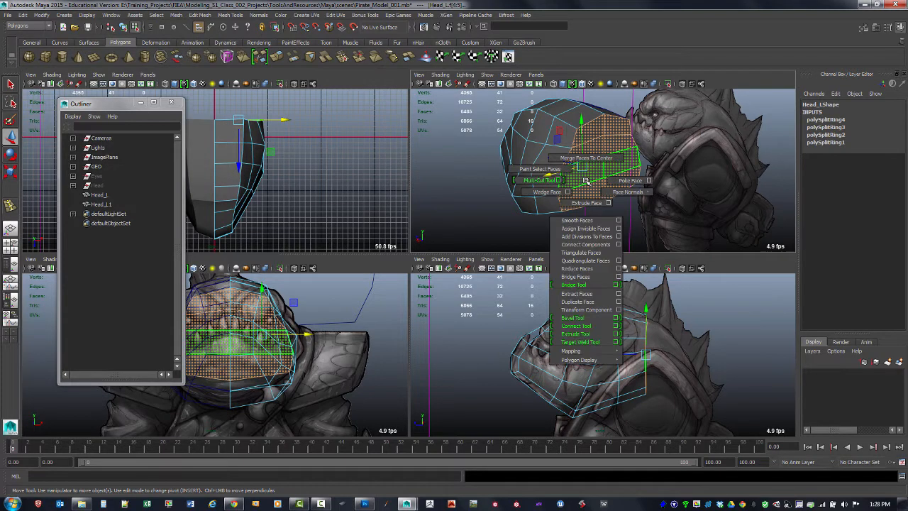
{"action": "left_click", "coordinate": [585, 202]}
{"action": "left_click_drag", "start_coordinate": [584, 203], "coordinate": [625, 198], "text": "alt"}
{"action": "key", "text": "ctrl+z"}
{"action": "left_click_drag", "start_coordinate": [633, 145], "coordinate": [588, 175], "text": "alt"}
{"action": "left_click", "coordinate": [632, 131]}
{"action": "left_click", "coordinate": [572, 210]}
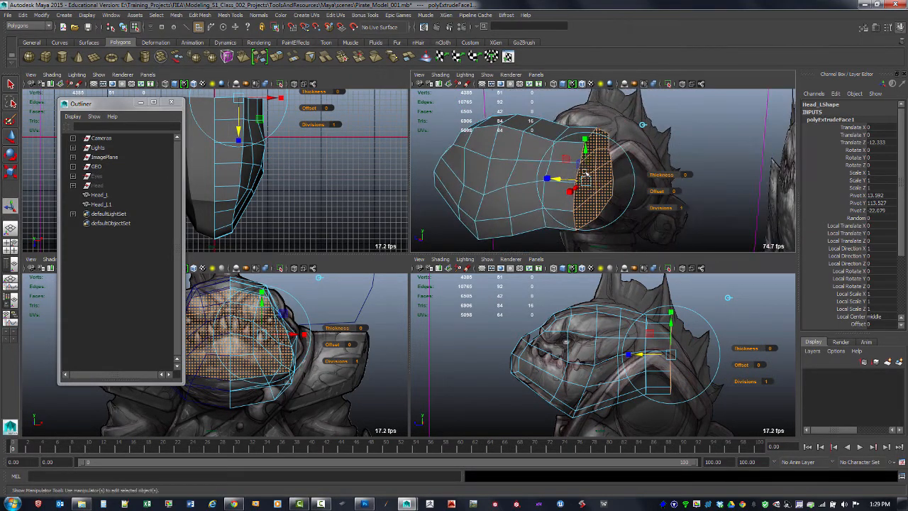
Rotate the extruded rear faces of the head to -18.343° in X so they tilt toward the neck
{"action": "middle_click_drag", "start_coordinate": [588, 175], "coordinate": [568, 158], "text": "alt"}
{"action": "key", "text": "space"}
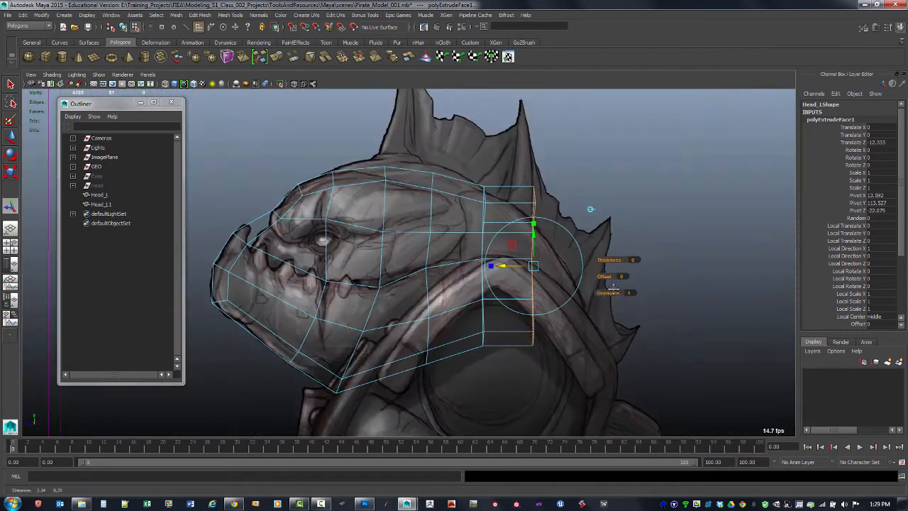
{"action": "left_click", "coordinate": [570, 239]}
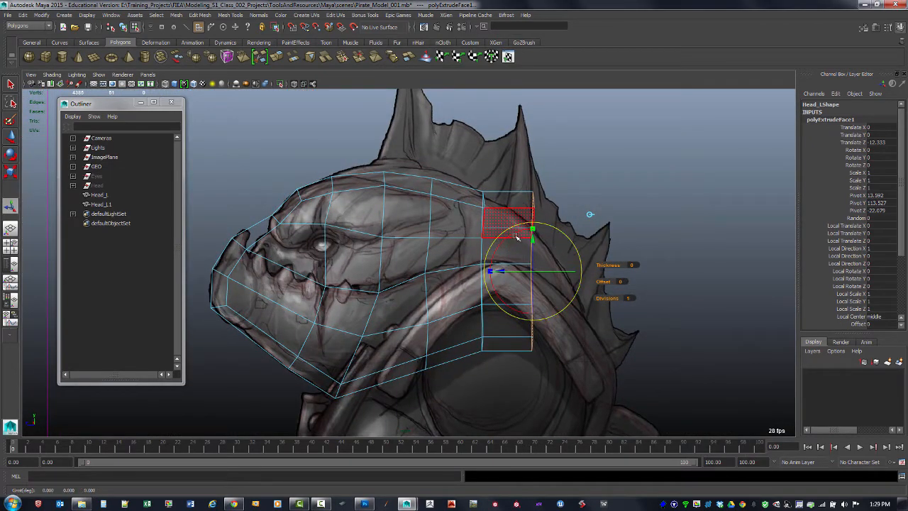
{"action": "left_click_drag", "start_coordinate": [511, 235], "coordinate": [526, 233]}
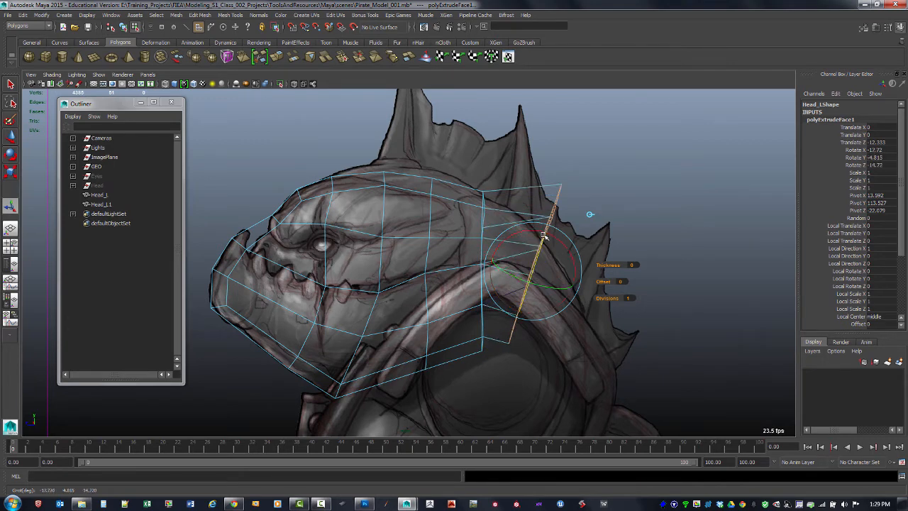
{"action": "key", "text": "ctrl+z"}
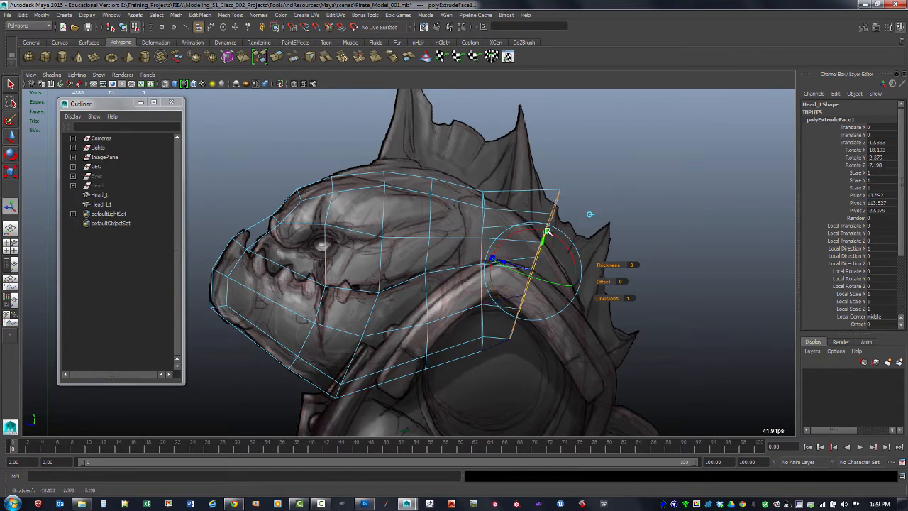
{"action": "key", "text": "space"}
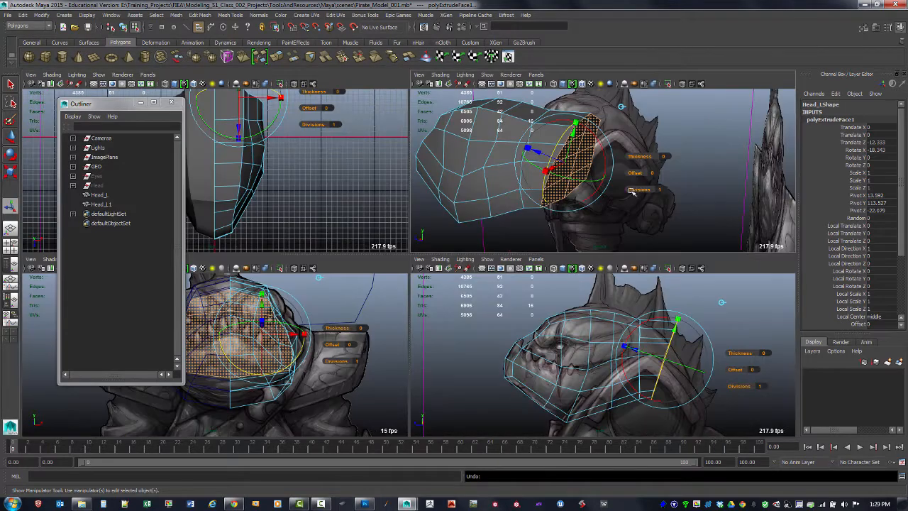
Scale the extruded rear faces to 0.732 in Y and move them down along the neck line of the side reference
{"action": "left_click_drag", "start_coordinate": [573, 126], "coordinate": [565, 152]}
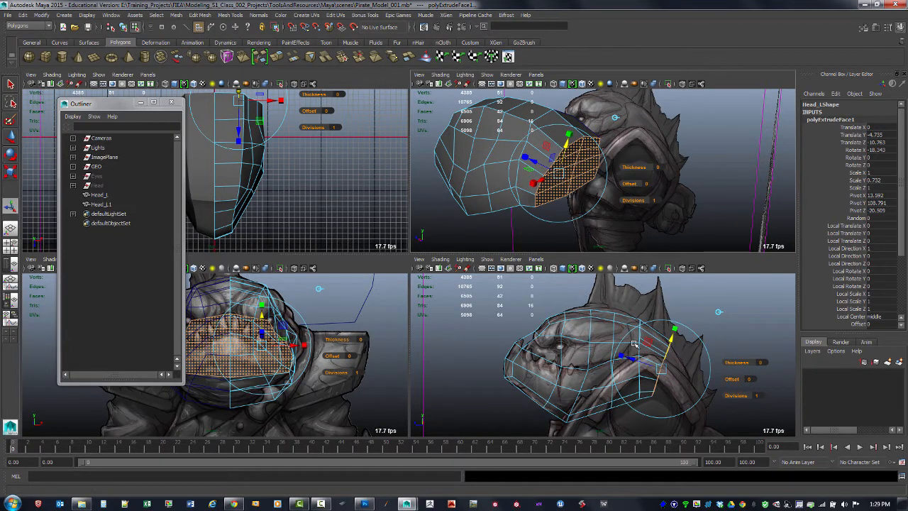
{"action": "key", "text": "space"}
{"action": "left_click_drag", "start_coordinate": [558, 236], "coordinate": [583, 252]}
Extrude the rear end faces a second time by 10.368 units along their local Z, following the neck
{"action": "key", "text": "w"}
{"action": "key", "text": "ctrl+e"}
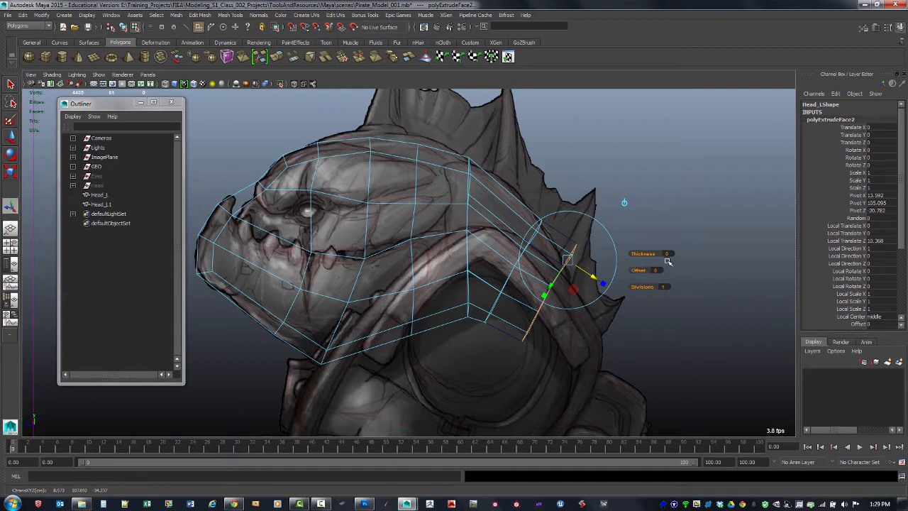
{"action": "left_click_drag", "start_coordinate": [607, 241], "coordinate": [615, 239]}
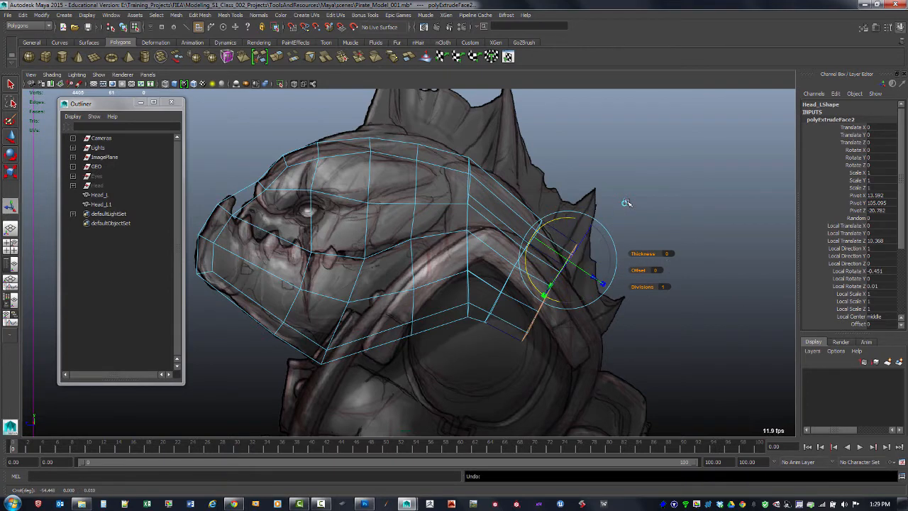
Rotate the second extrusion's end faces to -54.753° in X and move them down the creature's upper back
{"action": "left_click", "coordinate": [625, 202]}
{"action": "left_click_drag", "start_coordinate": [547, 237], "coordinate": [551, 325]}
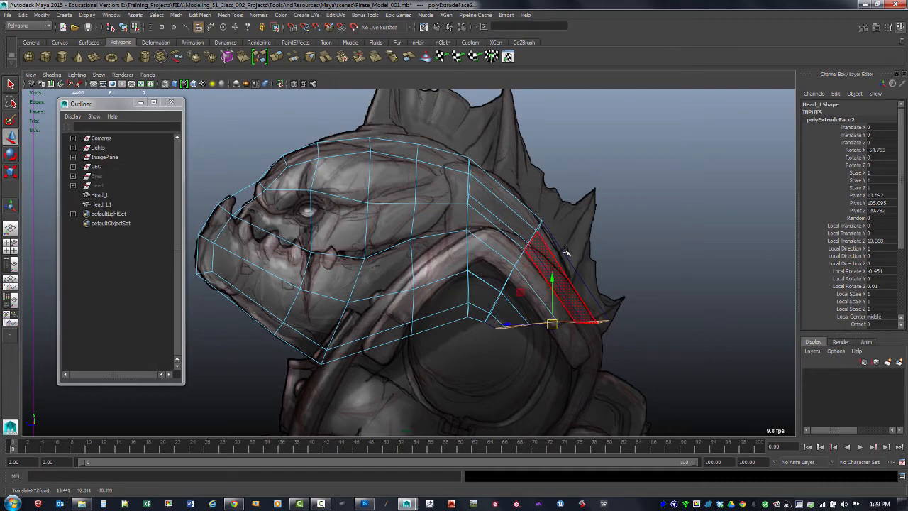
{"action": "left_click", "coordinate": [621, 218]}
Delete the construction history of Head_L and Head_L1, and hide the mirrored half Head_L1
{"action": "key", "text": "space"}
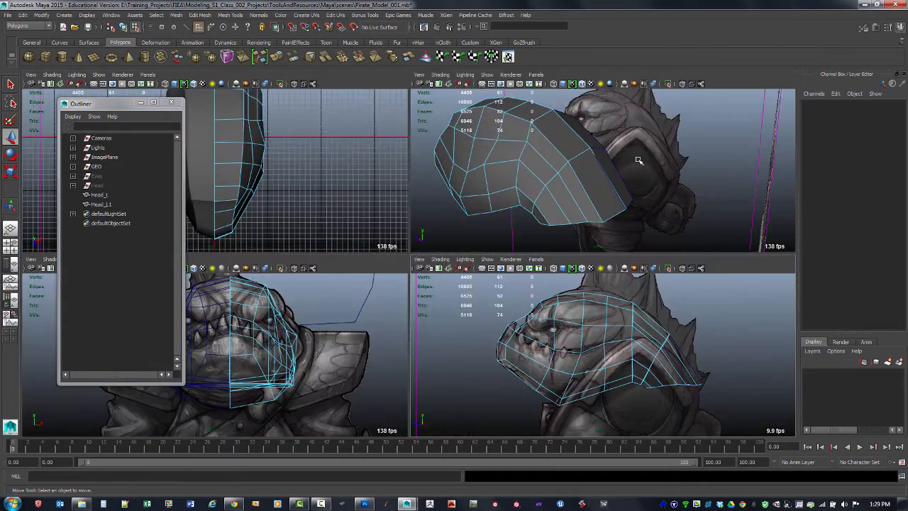
{"action": "key", "text": "space"}
{"action": "left_click_drag", "start_coordinate": [576, 233], "coordinate": [564, 216], "text": "alt"}
{"action": "left_click", "coordinate": [112, 205]}
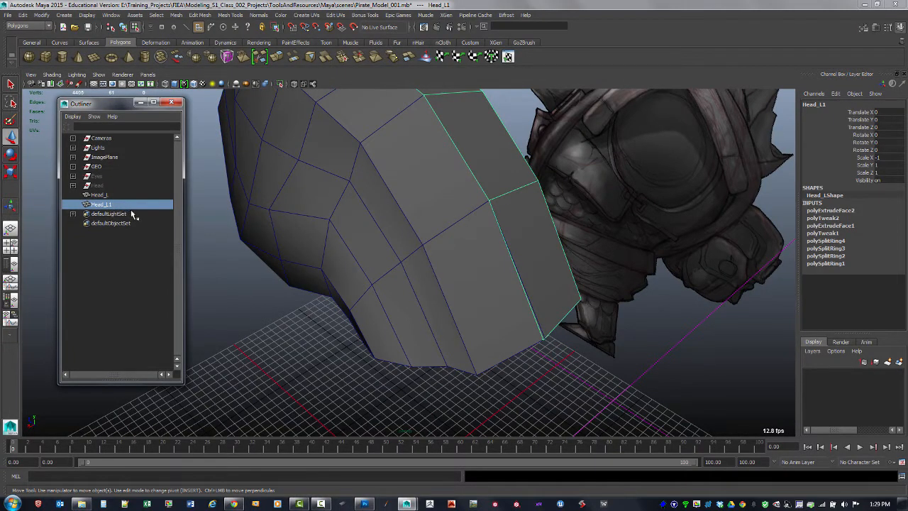
{"action": "key", "text": "alt+shift+d"}
{"action": "left_click", "coordinate": [100, 195]}
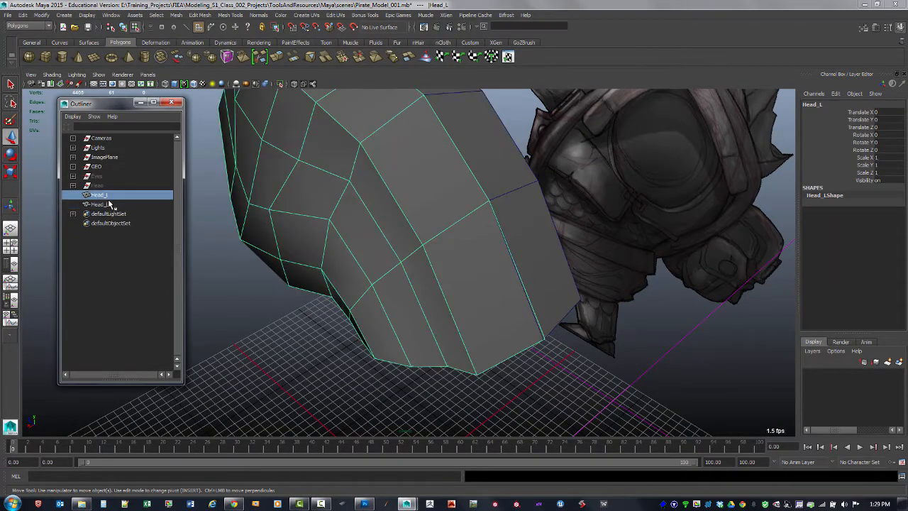
{"action": "left_click", "coordinate": [108, 204]}
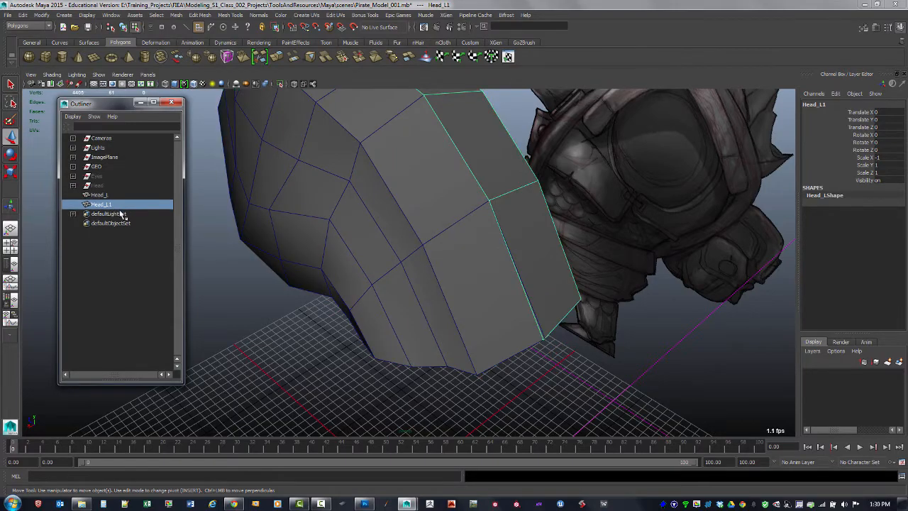
{"action": "key", "text": "ctrl+h"}
Delete the inner wall and open-end faces left by the extrusions on the centre side of Head_L's neck
{"action": "left_click_drag", "start_coordinate": [324, 184], "coordinate": [372, 241], "text": "alt"}
{"action": "right_click_drag", "start_coordinate": [372, 241], "coordinate": [376, 261]}
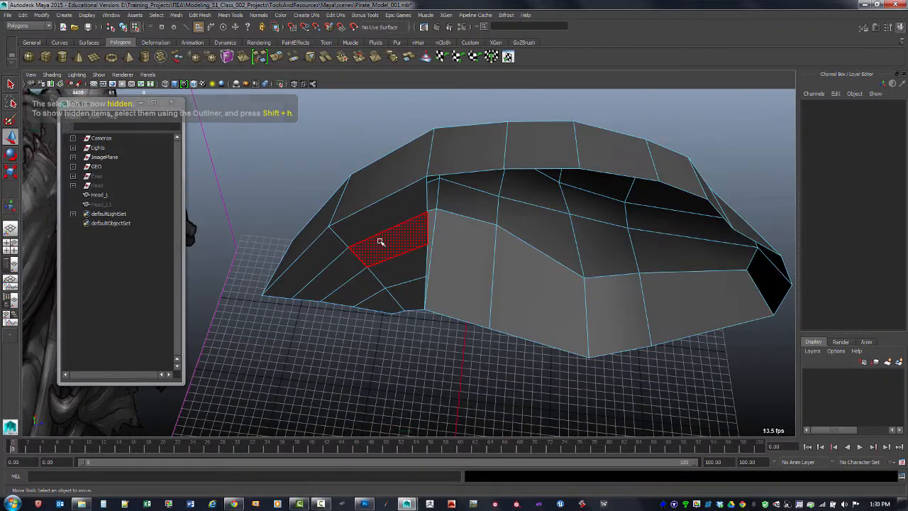
{"action": "middle_click_drag", "start_coordinate": [395, 225], "coordinate": [434, 216], "text": "alt"}
{"action": "left_click_drag", "start_coordinate": [436, 216], "coordinate": [432, 207], "text": "alt"}
{"action": "left_click", "coordinate": [433, 206]}
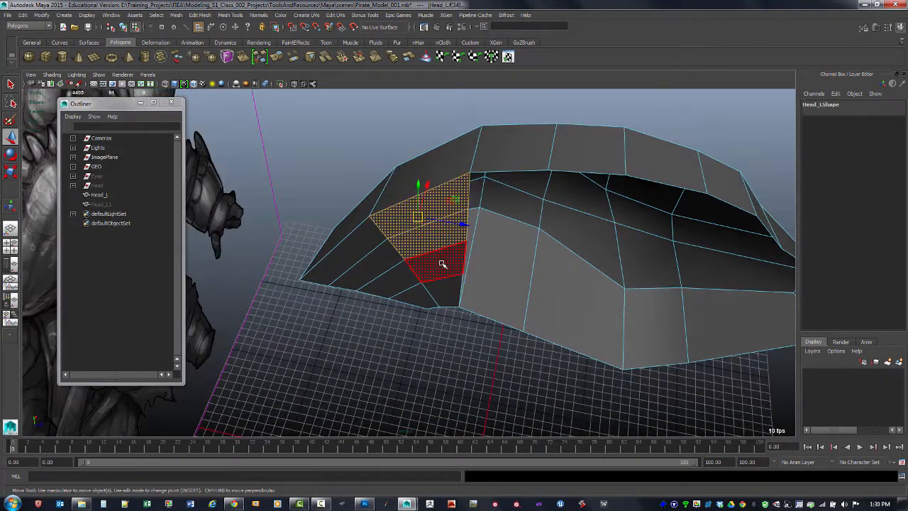
{"action": "left_click", "coordinate": [381, 267], "text": "shift"}
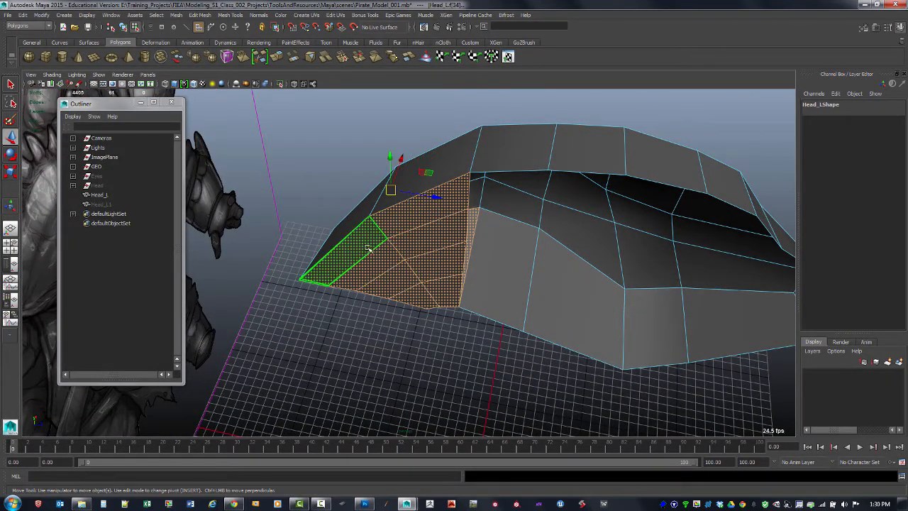
{"action": "key", "text": "Delete"}
{"action": "key", "text": "ctrl+z"}
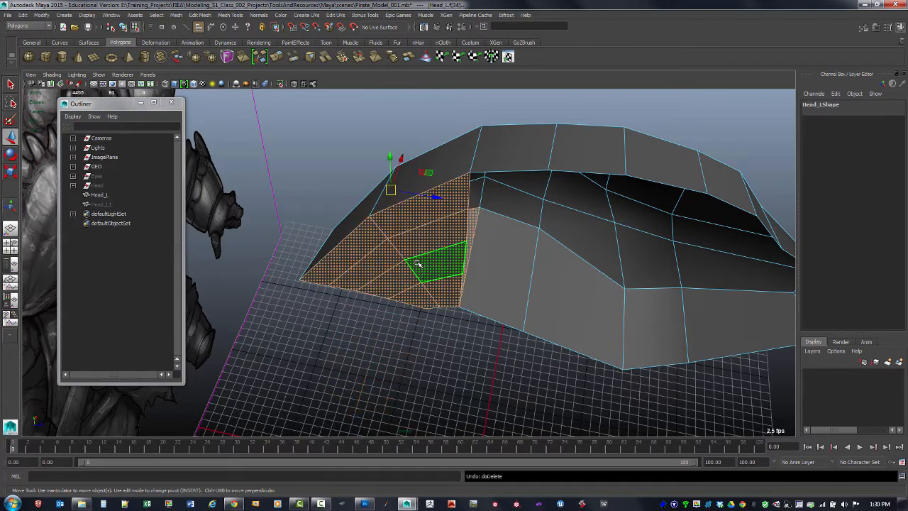
{"action": "left_click_drag", "start_coordinate": [381, 270], "coordinate": [443, 225], "text": "alt"}
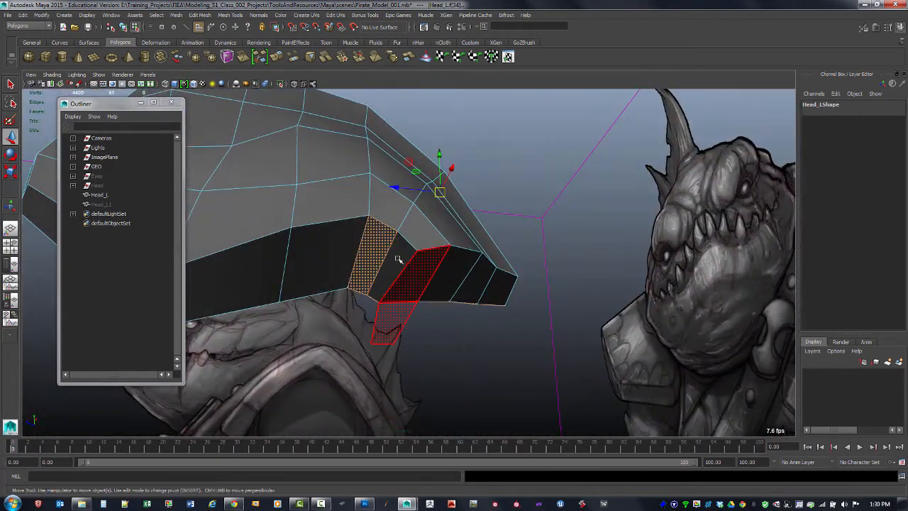
{"action": "left_click_drag", "start_coordinate": [412, 291], "coordinate": [515, 300], "text": "alt"}
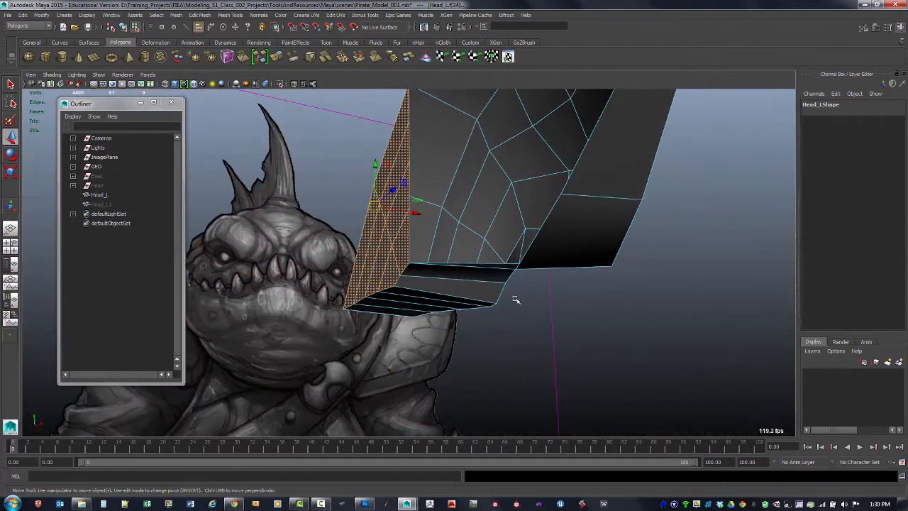
{"action": "left_click_drag", "start_coordinate": [434, 280], "coordinate": [416, 229], "text": "alt"}
{"action": "key", "text": "Delete"}
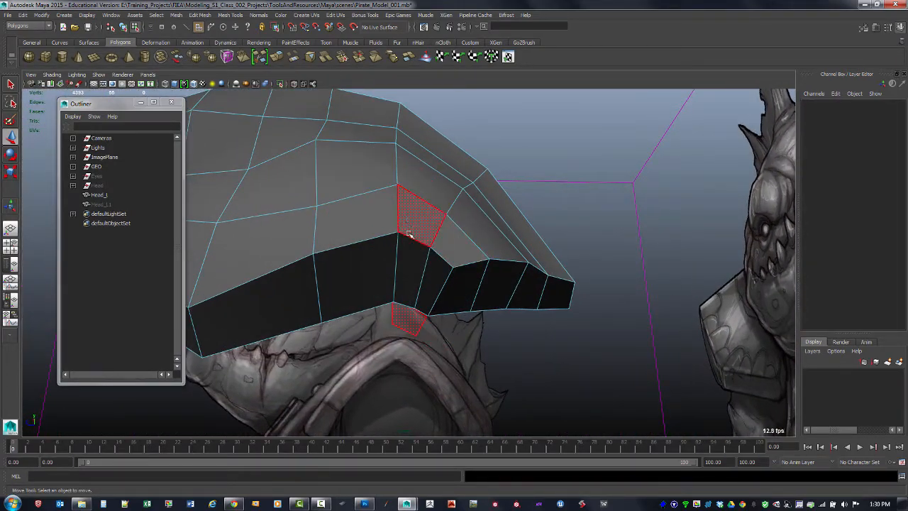
Merge to center the two close vertices on the outer lower edge of Head_L, where the jaw meets the neck
{"action": "key", "text": "F9"}
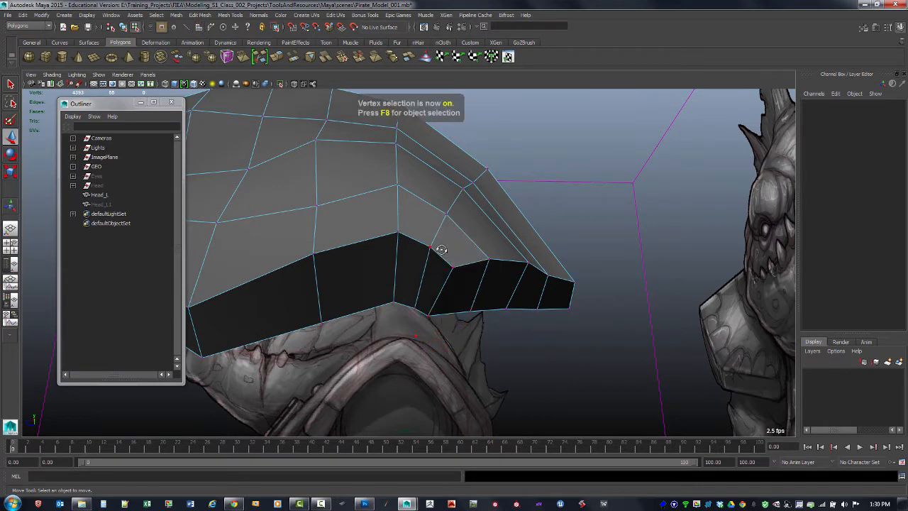
{"action": "left_click_drag", "start_coordinate": [441, 249], "coordinate": [439, 281], "text": "alt"}
{"action": "left_click", "coordinate": [433, 287]}
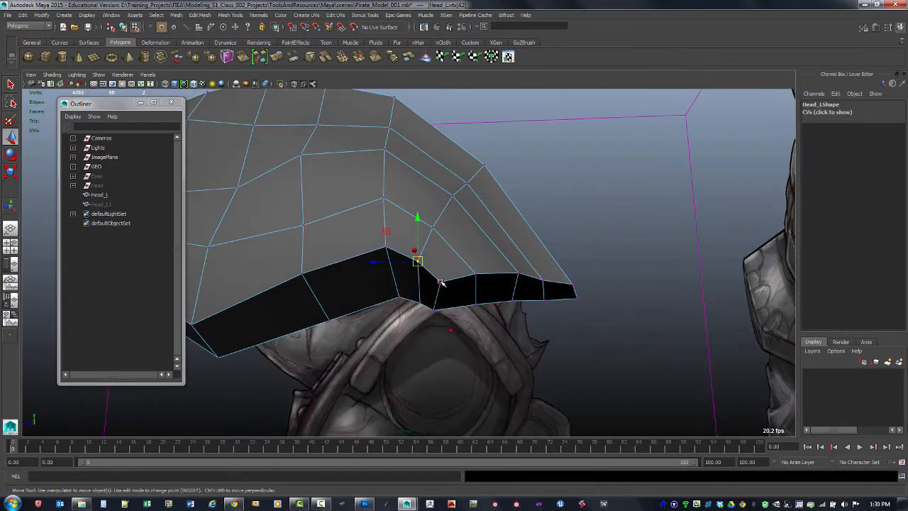
{"action": "left_click", "coordinate": [441, 283], "text": "shift"}
{"action": "key", "text": "ctrl+z"}
{"action": "left_click", "coordinate": [440, 282], "text": "shift"}
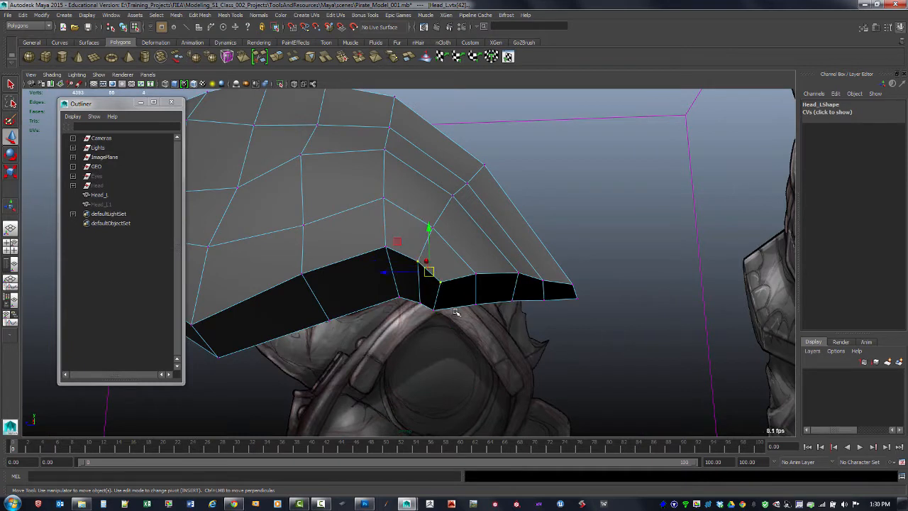
{"action": "right_click", "coordinate": [430, 271], "text": "shift"}
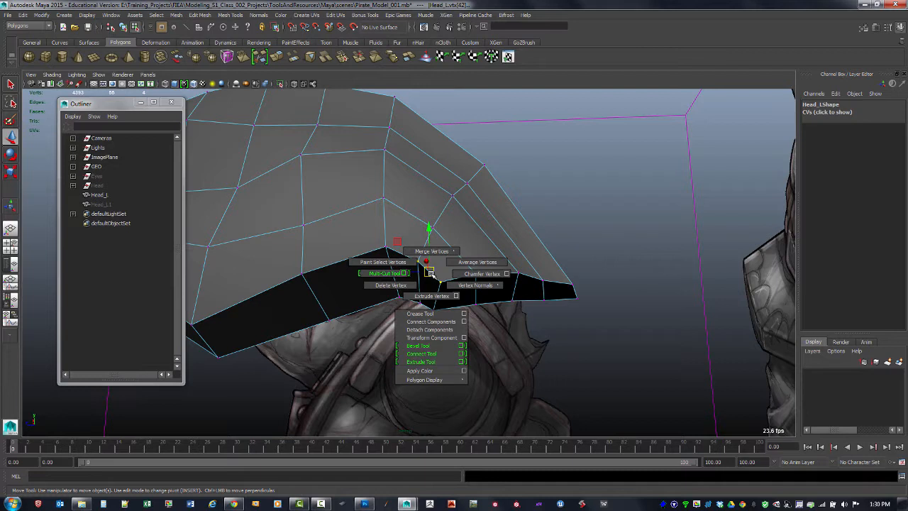
{"action": "mouse_move", "coordinate": [432, 251]}
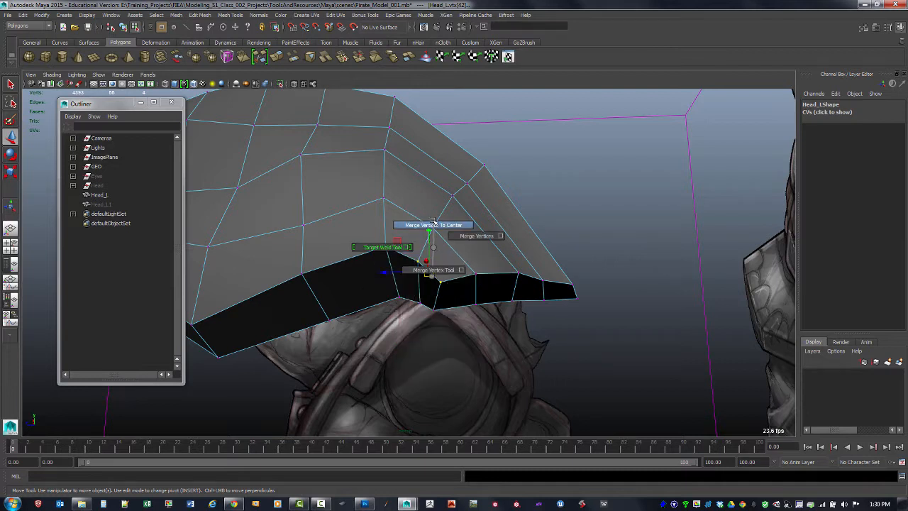
{"action": "left_click", "coordinate": [432, 224]}
Merge to center the matching pair of vertices on Head_L's centreline beneath the neck bend
{"action": "left_click_drag", "start_coordinate": [417, 295], "coordinate": [444, 325]}
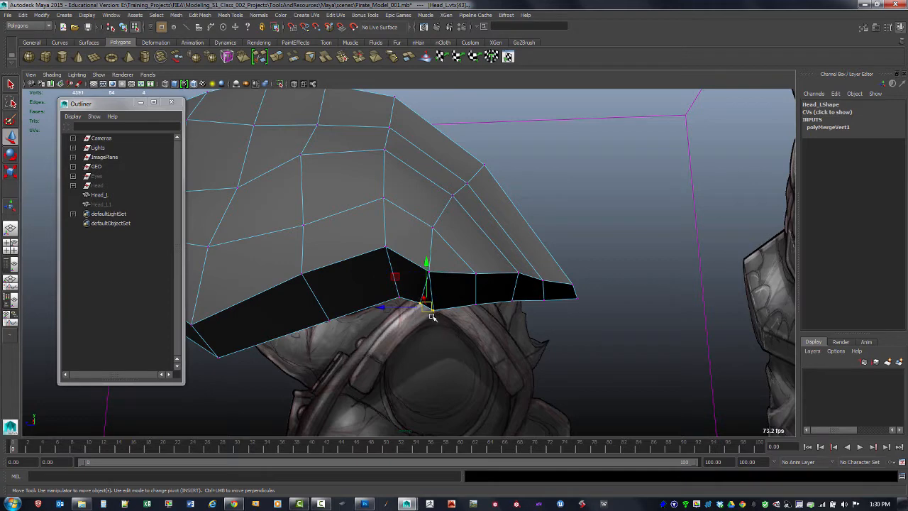
{"action": "right_click", "coordinate": [431, 308], "text": "shift"}
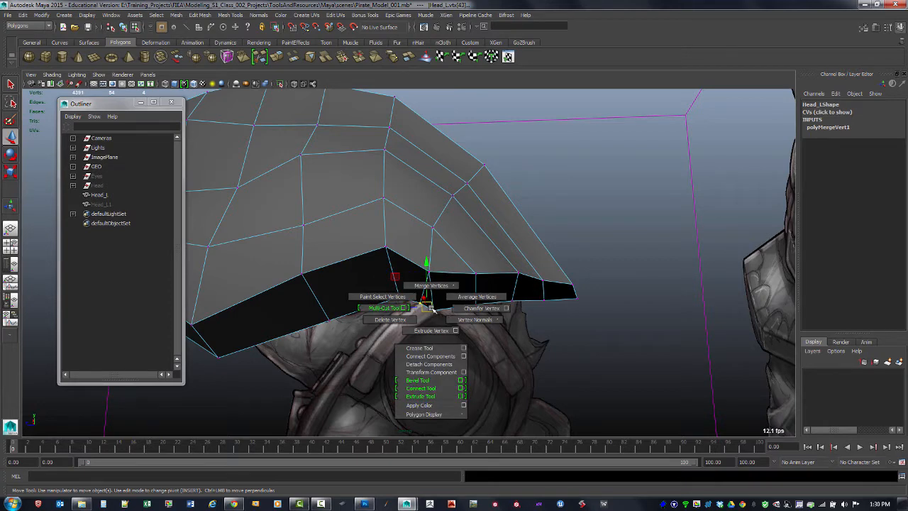
{"action": "mouse_move", "coordinate": [431, 285]}
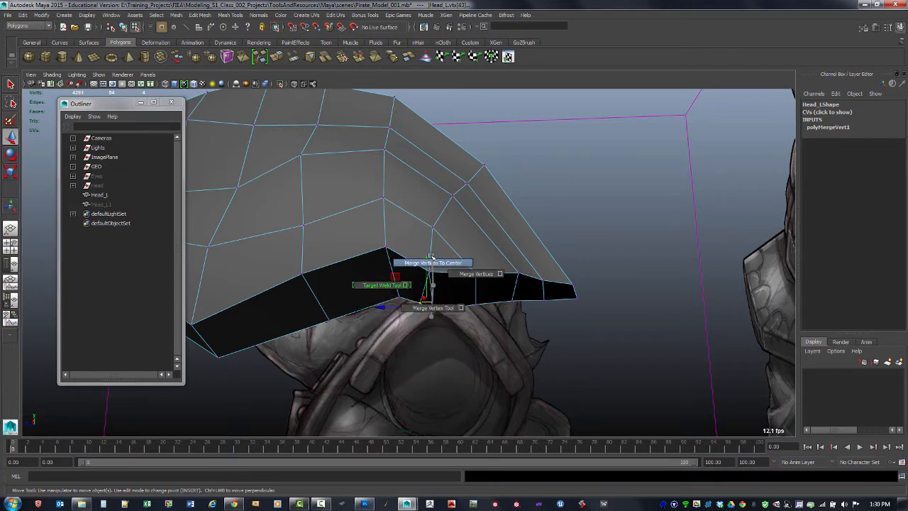
{"action": "left_click", "coordinate": [432, 262]}
Unhide the mirrored half Head_L1 and clear the selection
{"action": "mouse_move", "coordinate": [458, 263]}
{"action": "left_mouse_down", "text": "alt"}
{"action": "mouse_move", "coordinate": [426, 291]}
{"action": "mouse_move", "coordinate": [449, 264]}
{"action": "left_mouse_up", "text": "alt"}
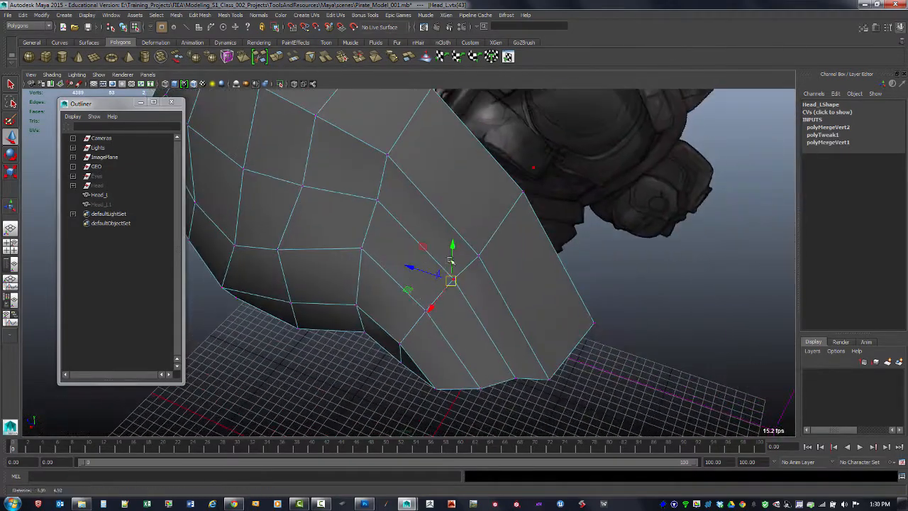
{"action": "key", "text": "space"}
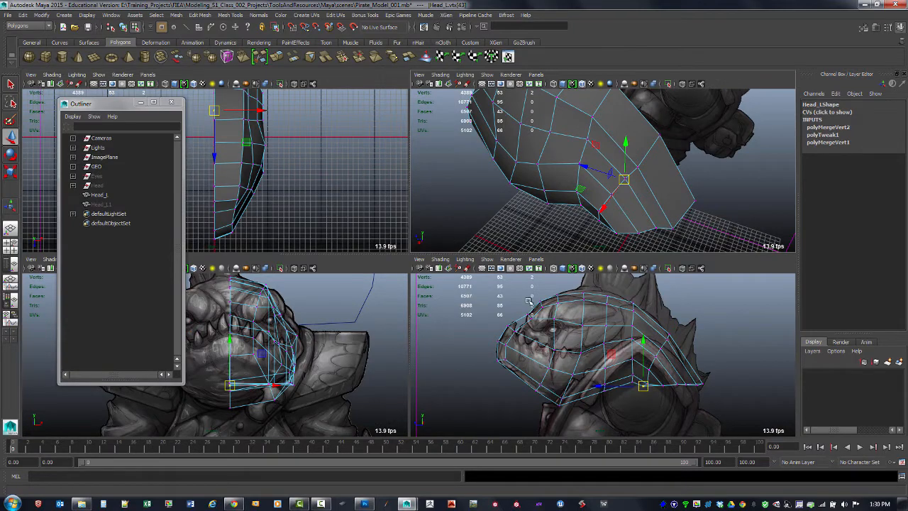
{"action": "key", "text": "space"}
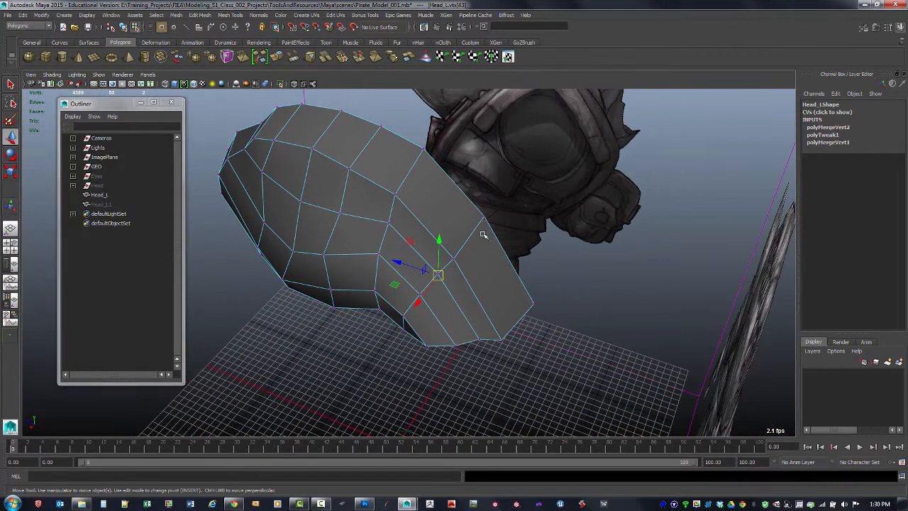
{"action": "left_click", "coordinate": [114, 207]}
{"action": "key", "text": "shift+h"}
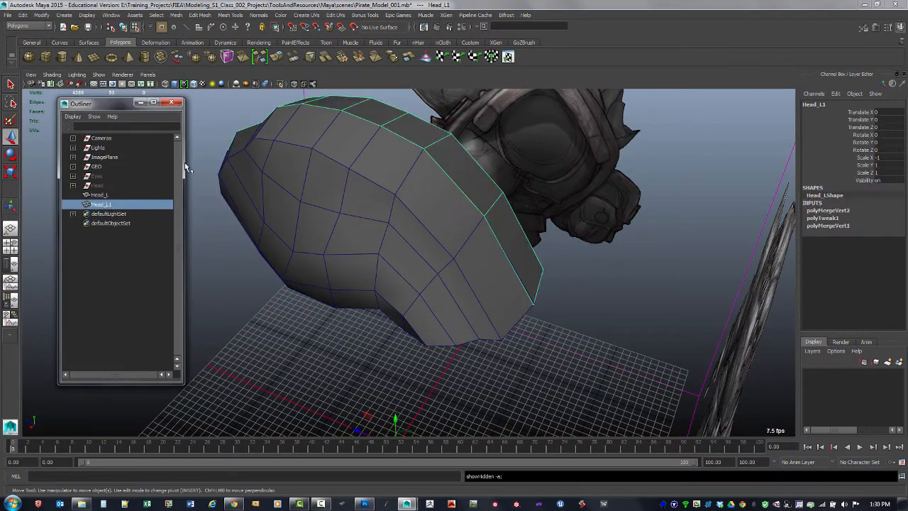
{"action": "left_click", "coordinate": [510, 365]}
{"action": "left_click", "coordinate": [511, 365]}
Move the end corner vertex on the back of Head_L's neck and the vertex above it sideways to round the form
{"action": "left_click_drag", "start_coordinate": [510, 364], "coordinate": [462, 342], "text": "alt"}
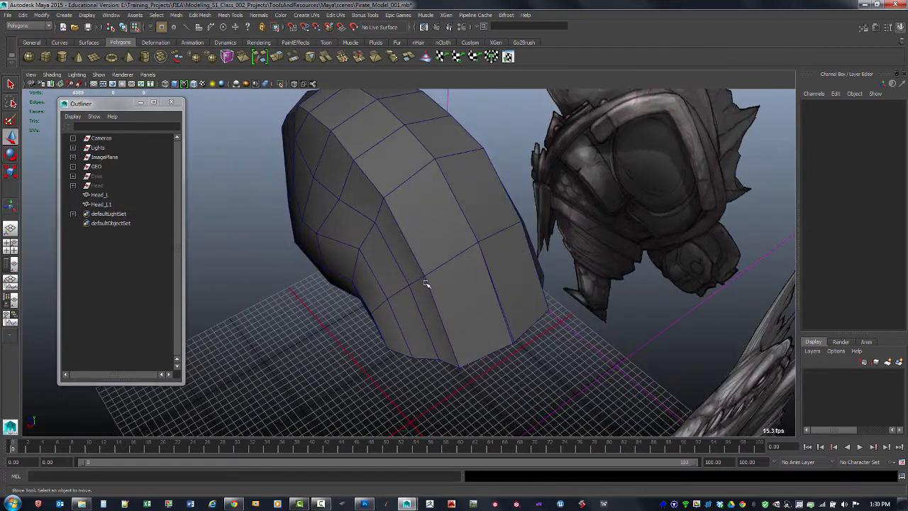
{"action": "right_click_drag", "start_coordinate": [458, 349], "coordinate": [437, 346]}
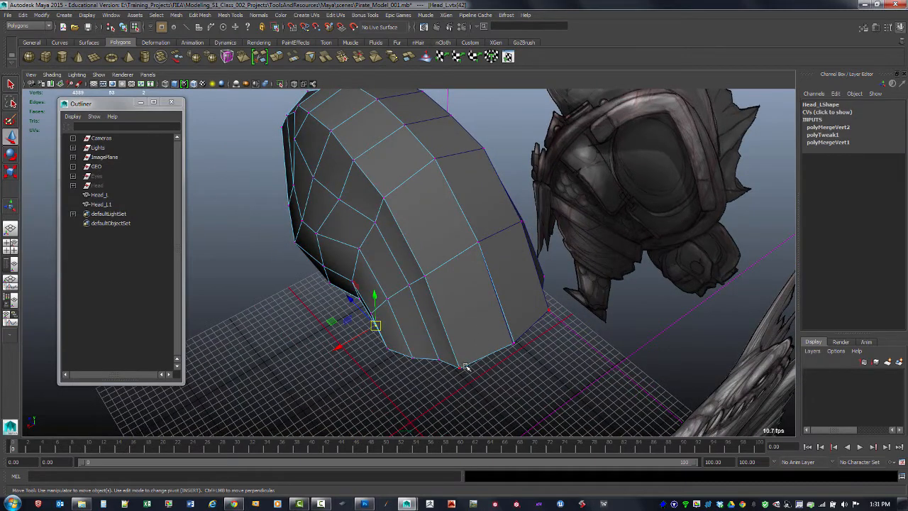
{"action": "left_click", "coordinate": [465, 367]}
{"action": "left_click_drag", "start_coordinate": [446, 379], "coordinate": [465, 366]}
{"action": "left_click", "coordinate": [426, 276]}
{"action": "left_click_drag", "start_coordinate": [408, 286], "coordinate": [403, 267]}
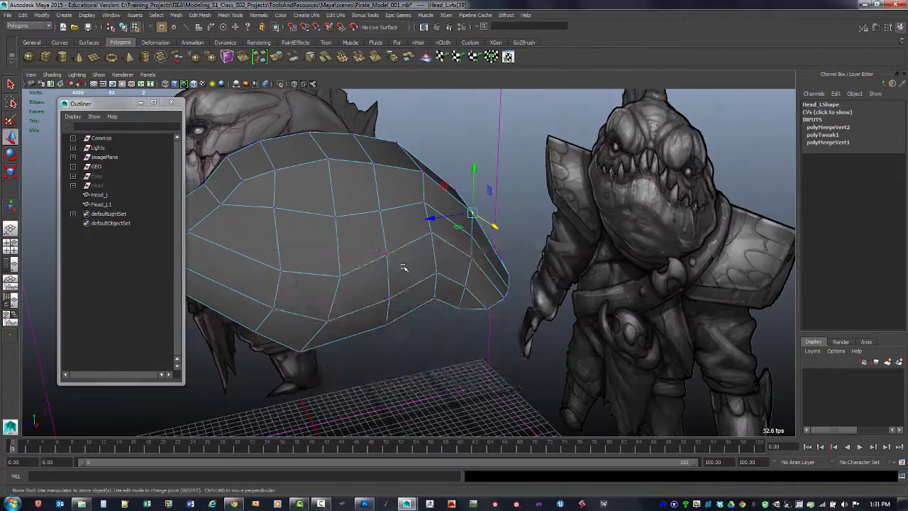
Move the side vertices of Head_L's neck behind the jaw sideways to round out the neck
{"action": "key", "text": "space"}
{"action": "key", "text": "space"}
{"action": "left_click_drag", "start_coordinate": [575, 220], "coordinate": [636, 231], "text": "alt"}
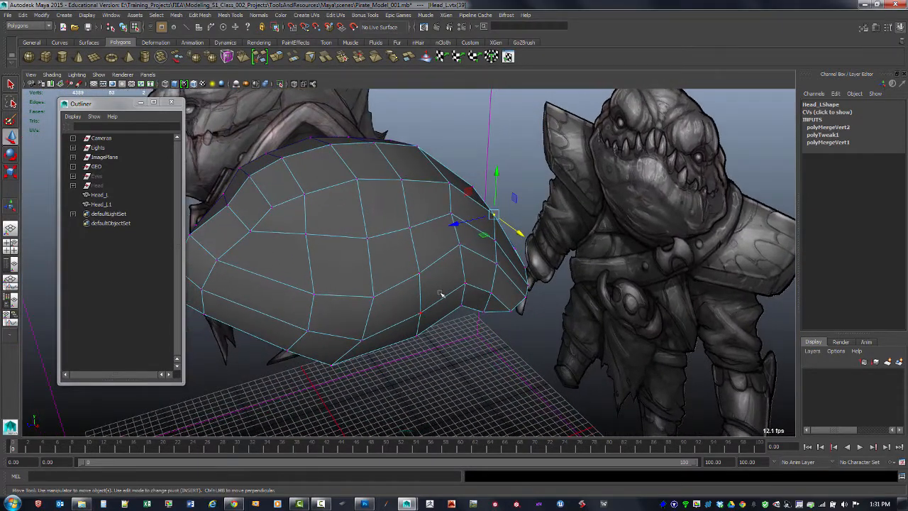
{"action": "left_click_drag", "start_coordinate": [441, 197], "coordinate": [464, 218], "text": "alt"}
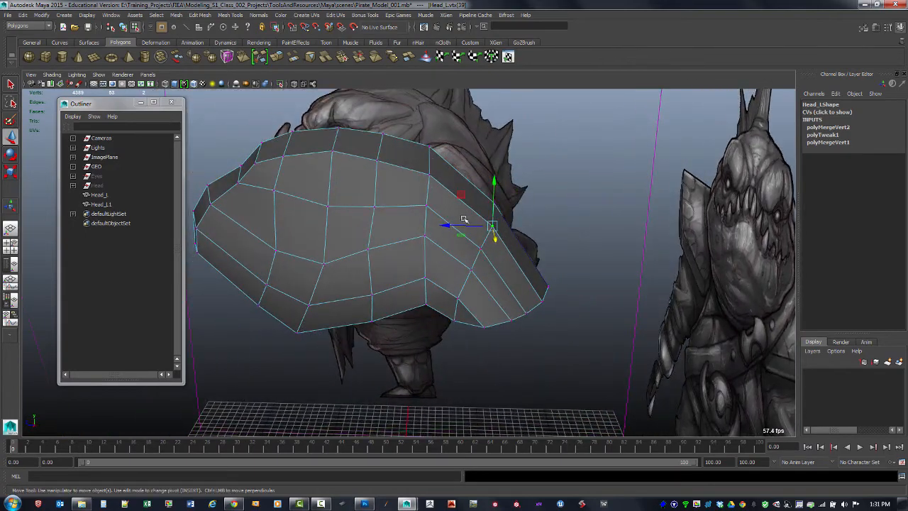
{"action": "left_click_drag", "start_coordinate": [459, 302], "coordinate": [501, 222], "text": "alt"}
{"action": "left_click_drag", "start_coordinate": [569, 197], "coordinate": [602, 148], "text": "alt"}
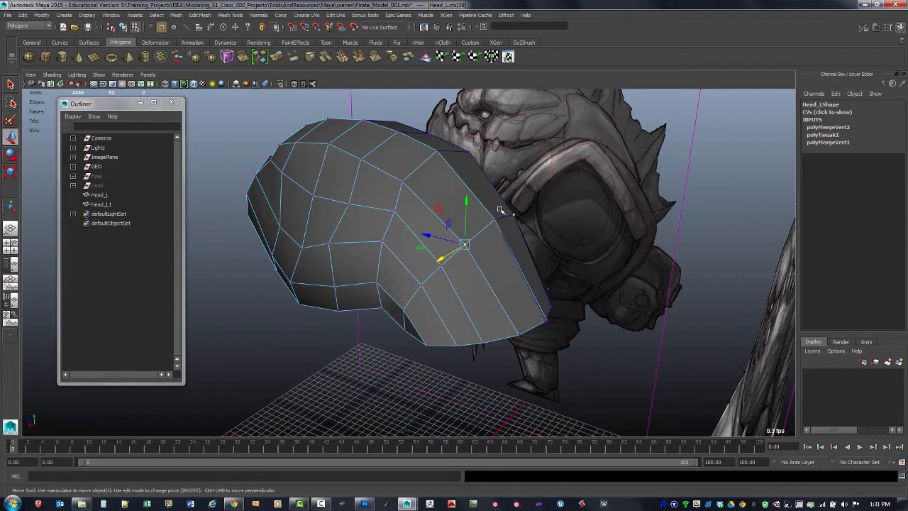
{"action": "left_click_drag", "start_coordinate": [474, 292], "coordinate": [510, 330], "text": "alt"}
{"action": "left_click", "coordinate": [396, 342]}
{"action": "left_click", "coordinate": [398, 342]}
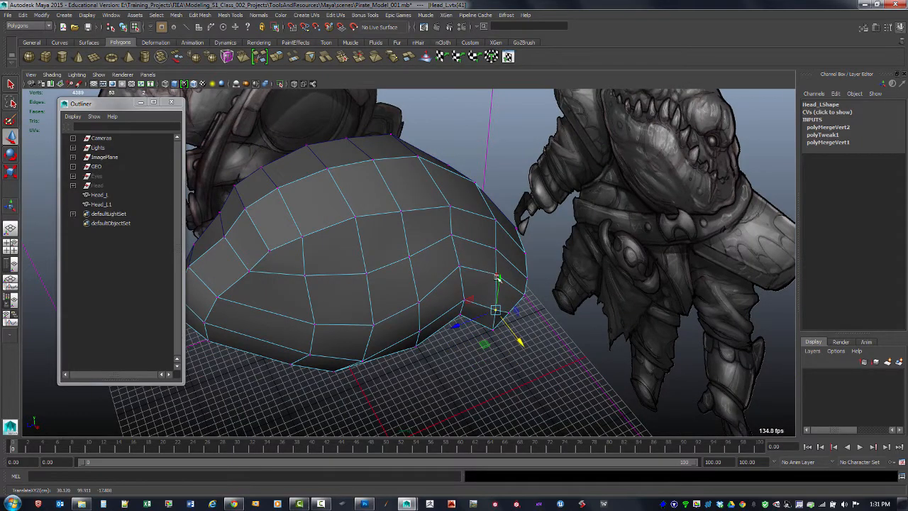
{"action": "left_click", "coordinate": [496, 249]}
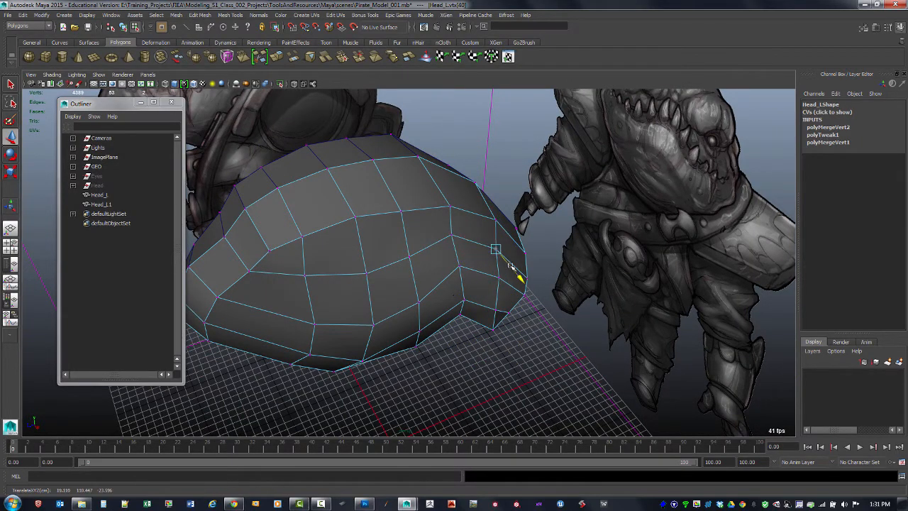
{"action": "left_click_drag", "start_coordinate": [511, 266], "coordinate": [440, 258]}
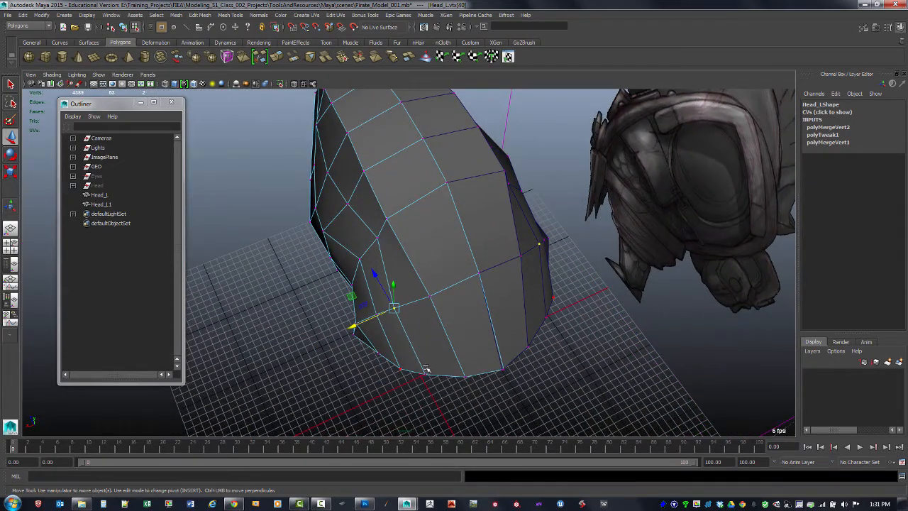
Pull the open-end edge vertices of Head_L's neck outward and adjust the side vertex above them to even out the curve
{"action": "mouse_move", "coordinate": [399, 386]}
{"action": "left_mouse_down"}
{"action": "mouse_move", "coordinate": [432, 381]}
{"action": "mouse_move", "coordinate": [391, 391]}
{"action": "left_mouse_up"}
{"action": "left_click_drag", "start_coordinate": [371, 348], "coordinate": [375, 383]}
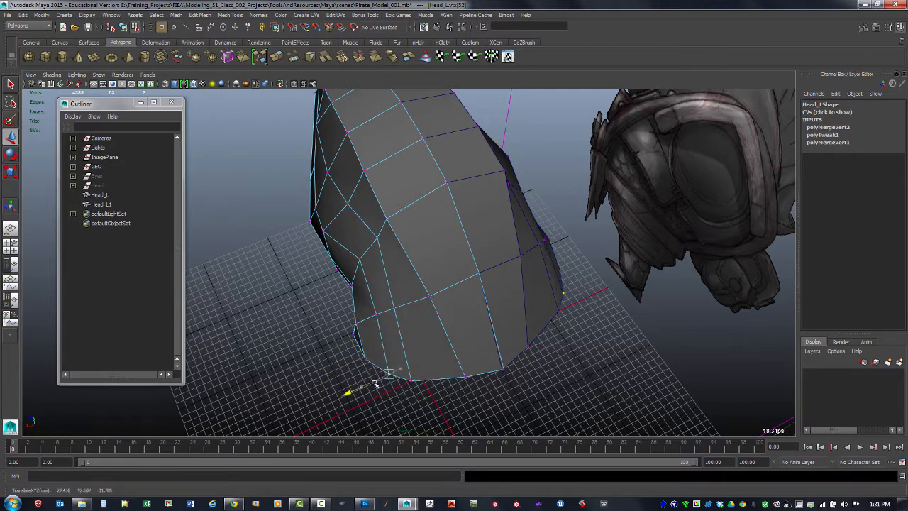
{"action": "left_click", "coordinate": [375, 313]}
{"action": "left_click_drag", "start_coordinate": [363, 321], "coordinate": [492, 240]}
Try to move Head_L's side neck vertex outward against the front reference, and undo the move
{"action": "left_click", "coordinate": [394, 307]}
{"action": "key", "text": "space"}
{"action": "key", "text": "space"}
{"action": "middle_click_drag", "start_coordinate": [496, 263], "coordinate": [443, 261], "text": "alt"}
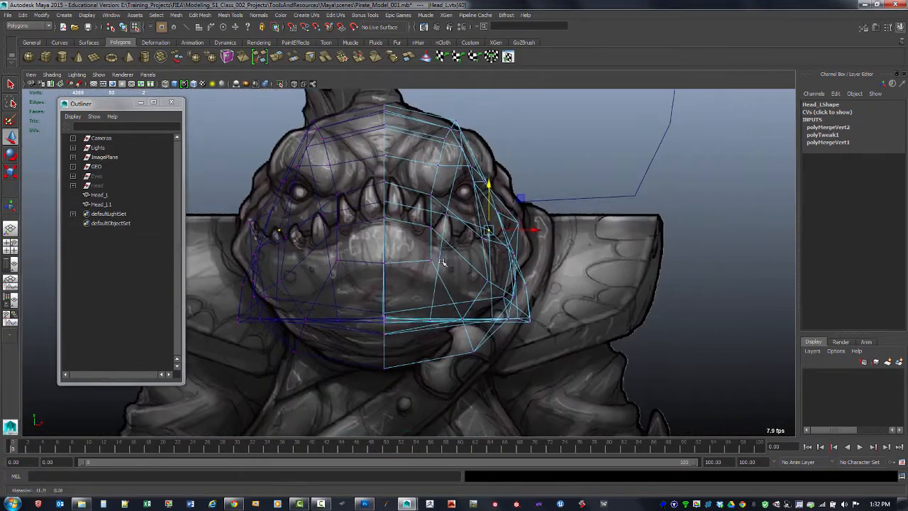
{"action": "left_click_drag", "start_coordinate": [512, 191], "coordinate": [555, 233]}
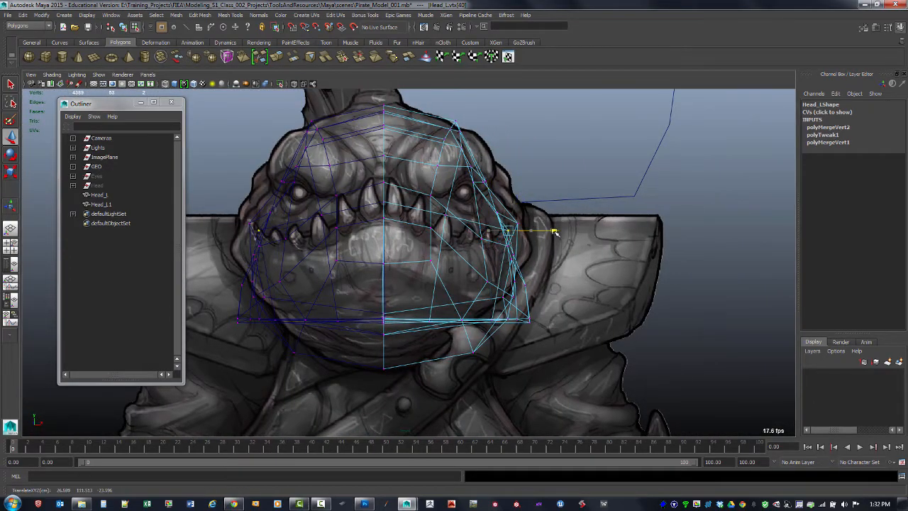
{"action": "key", "text": "ctrl+z"}
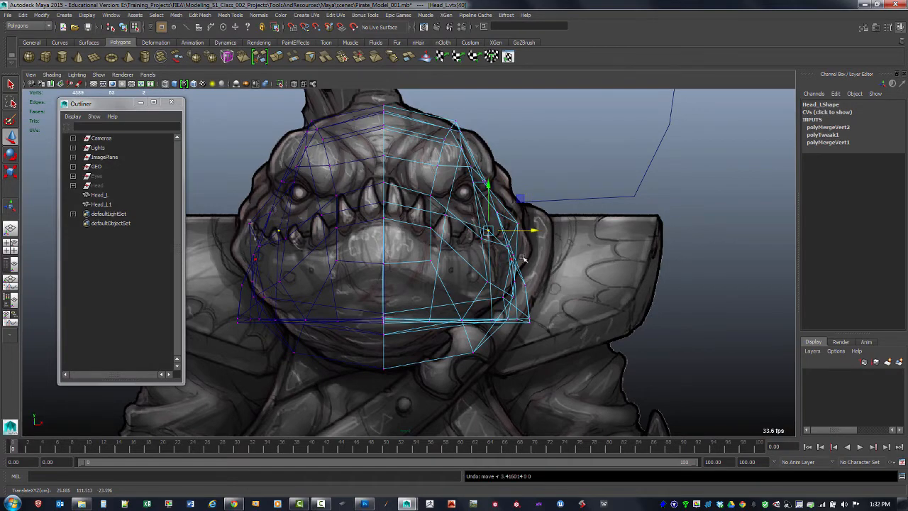
{"action": "left_click", "coordinate": [537, 234], "text": "alt"}
{"action": "key", "text": "space"}
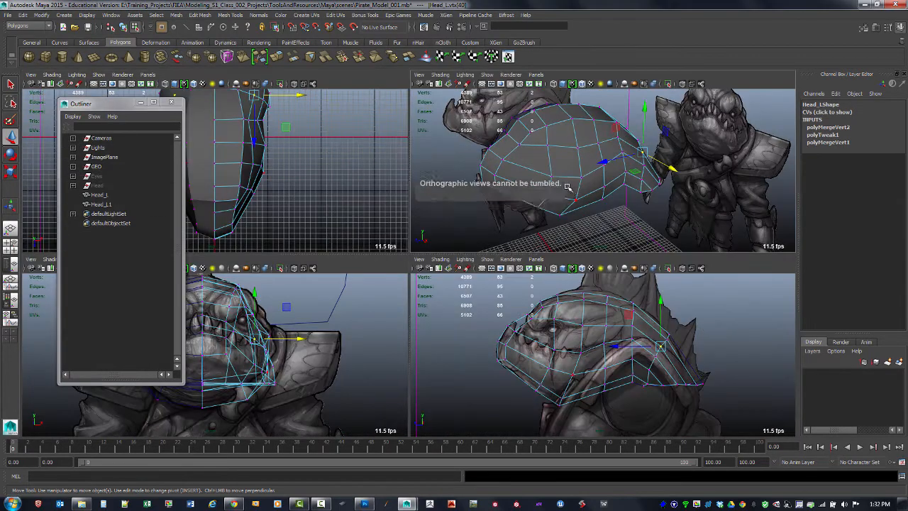
Reposition the vertices on the side of Head_L's lower jaw against the front and side references
{"action": "key", "text": "space"}
{"action": "key", "text": "space"}
{"action": "right_click_drag", "start_coordinate": [490, 340], "coordinate": [439, 353], "text": "alt"}
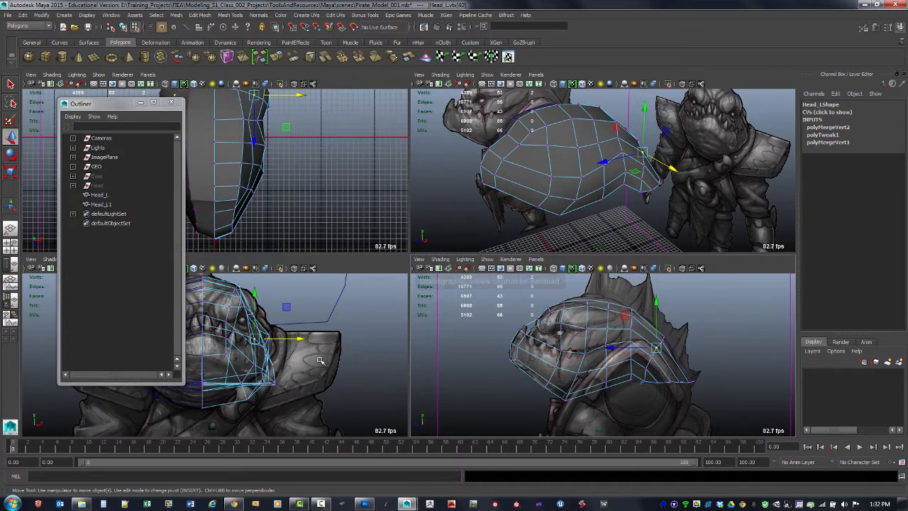
{"action": "left_click", "coordinate": [586, 354]}
{"action": "left_click_drag", "start_coordinate": [283, 347], "coordinate": [270, 364]}
{"action": "left_click", "coordinate": [576, 374]}
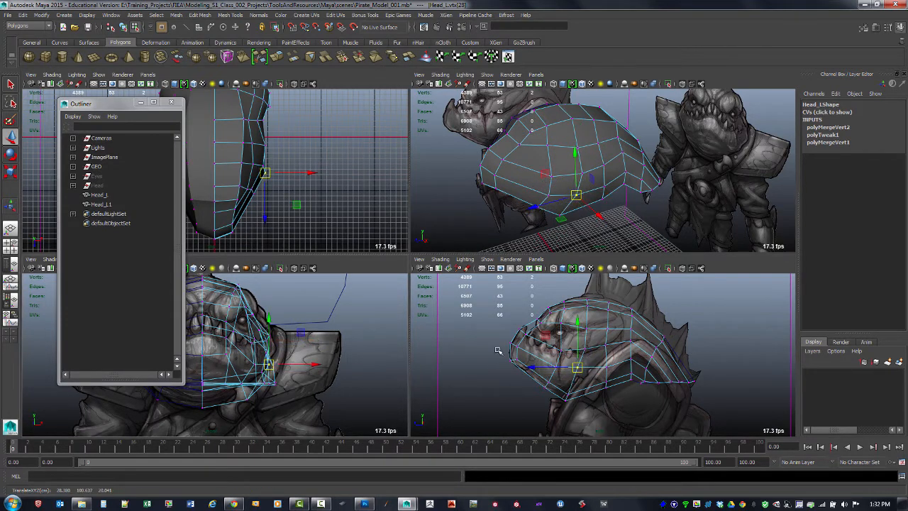
Nudge the outer vertex at Head_L's lowest jaw point up and inward, and lower its centreline neighbour slightly
{"action": "left_click", "coordinate": [572, 392]}
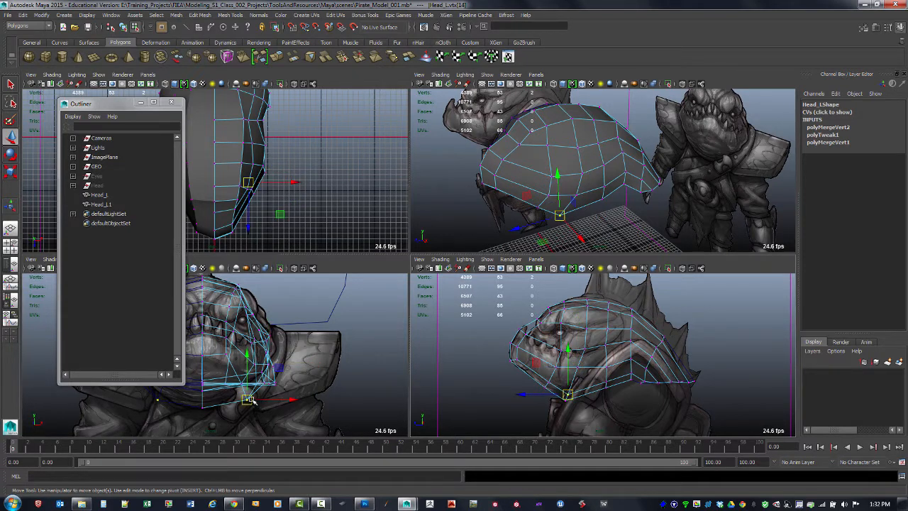
{"action": "left_click_drag", "start_coordinate": [250, 401], "coordinate": [246, 398]}
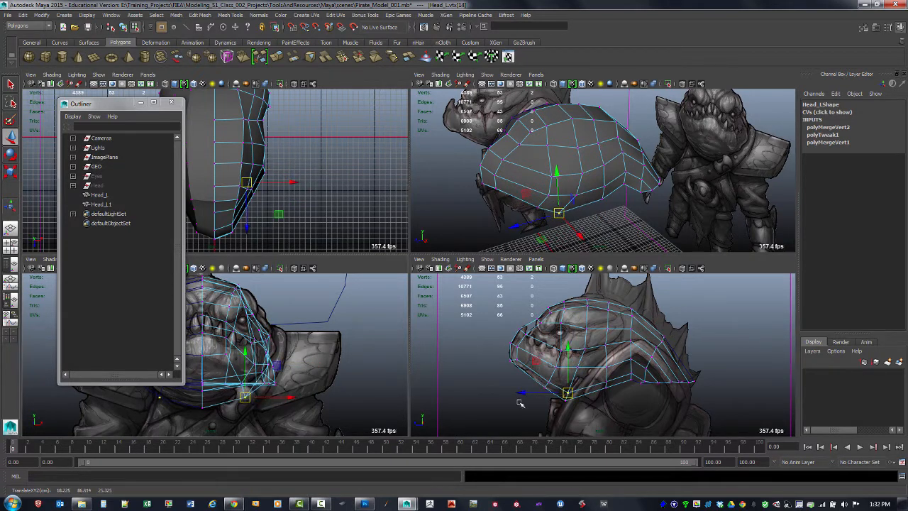
{"action": "left_click", "coordinate": [569, 401]}
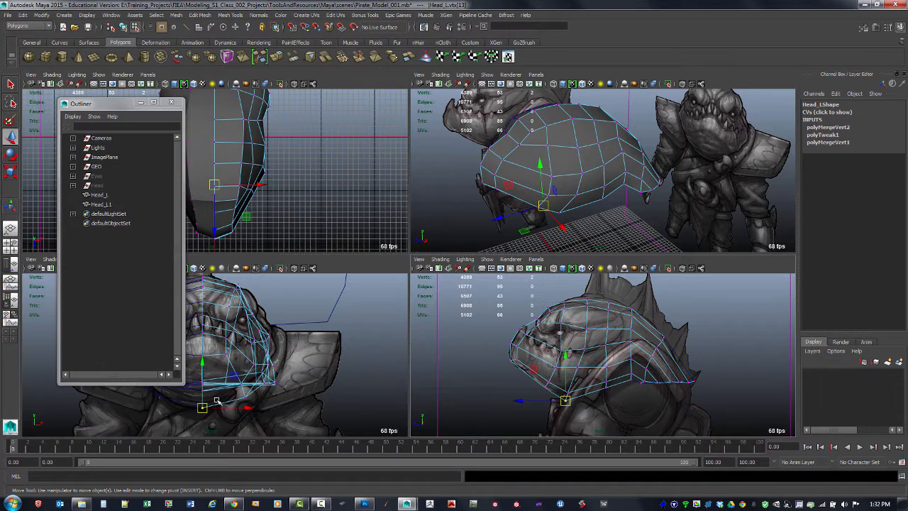
{"action": "left_click_drag", "start_coordinate": [201, 381], "coordinate": [202, 382]}
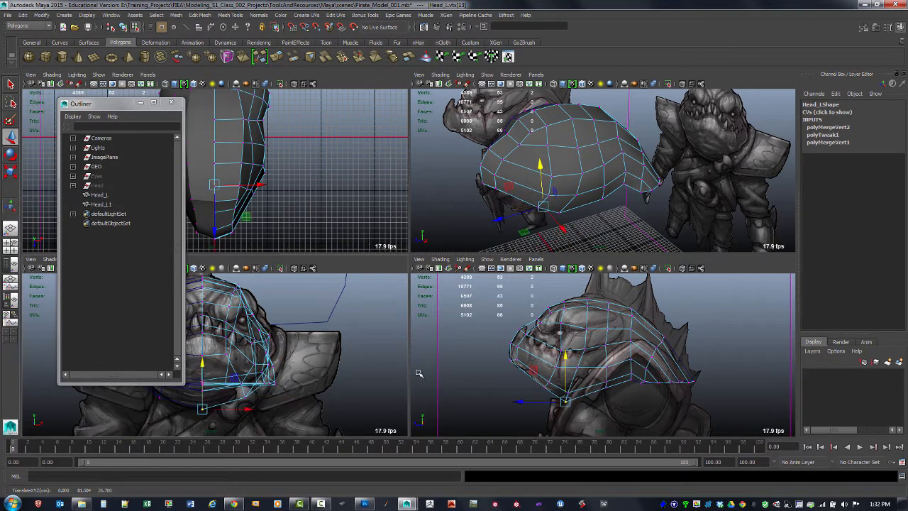
Move the cheek vertex midway along the side of Head_L outward against the front reference
{"action": "middle_click_drag", "start_coordinate": [598, 344], "coordinate": [594, 341], "text": "alt"}
{"action": "left_click_drag", "start_coordinate": [594, 341], "coordinate": [591, 346], "text": "alt"}
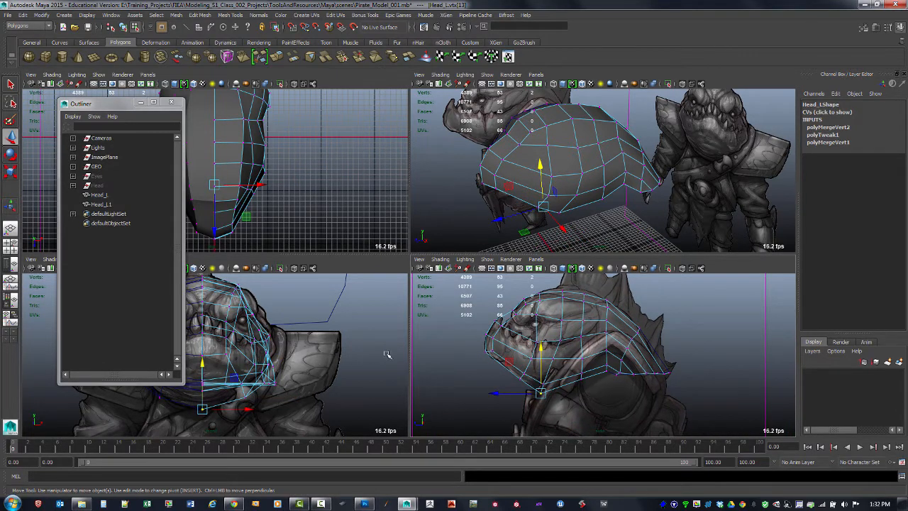
{"action": "left_click", "coordinate": [583, 337]}
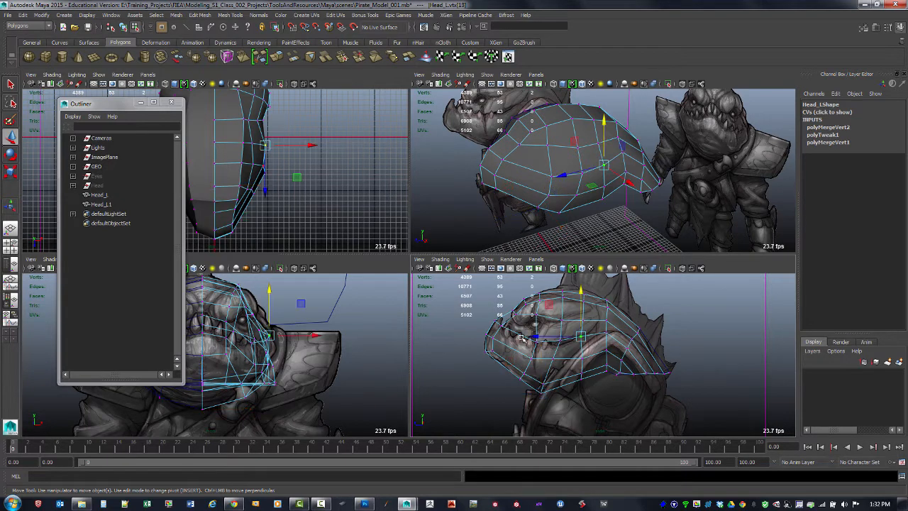
{"action": "left_click", "coordinate": [303, 338]}
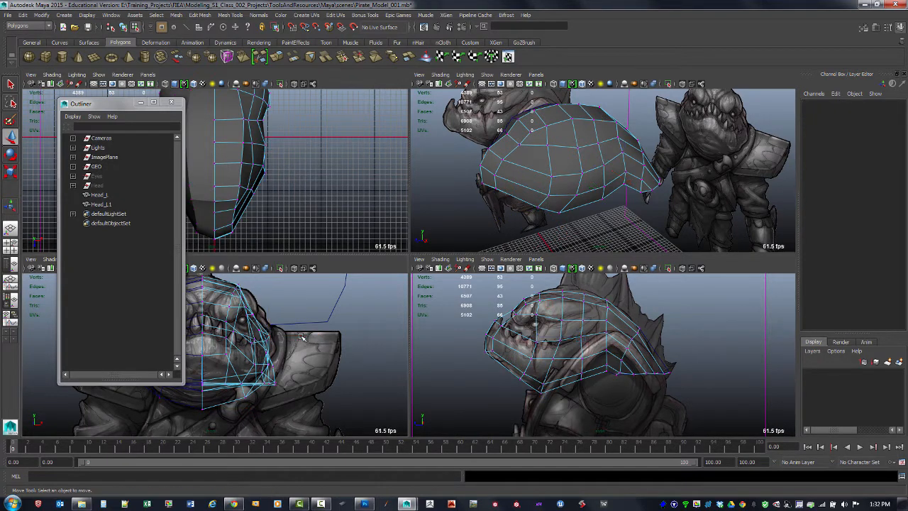
{"action": "left_click", "coordinate": [560, 340]}
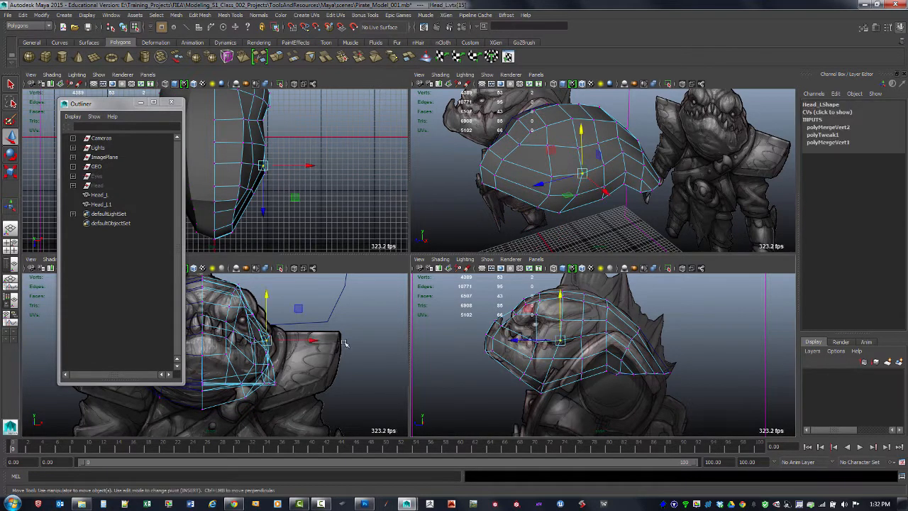
{"action": "left_click_drag", "start_coordinate": [316, 340], "coordinate": [296, 362]}
Shift the side, lower-edge and centreline vertices between Head_L's jaw and neck bend forward in the side view
{"action": "left_click", "coordinate": [551, 362]}
{"action": "left_click", "coordinate": [583, 361]}
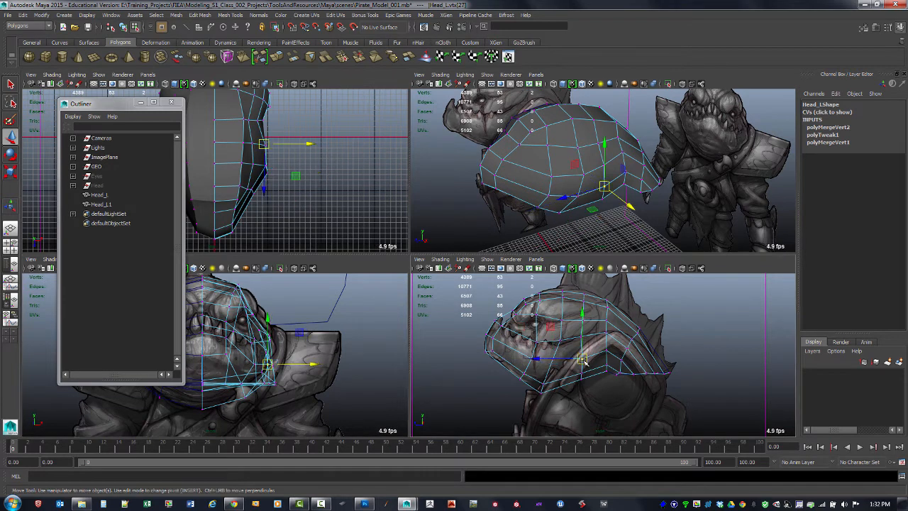
{"action": "left_click", "coordinate": [583, 374]}
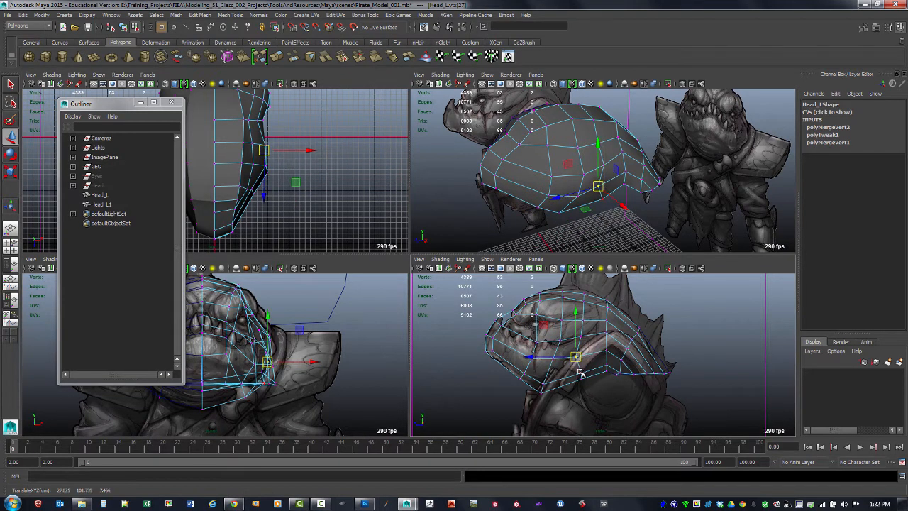
{"action": "left_click_drag", "start_coordinate": [583, 373], "coordinate": [565, 382]}
{"action": "left_click", "coordinate": [581, 383]}
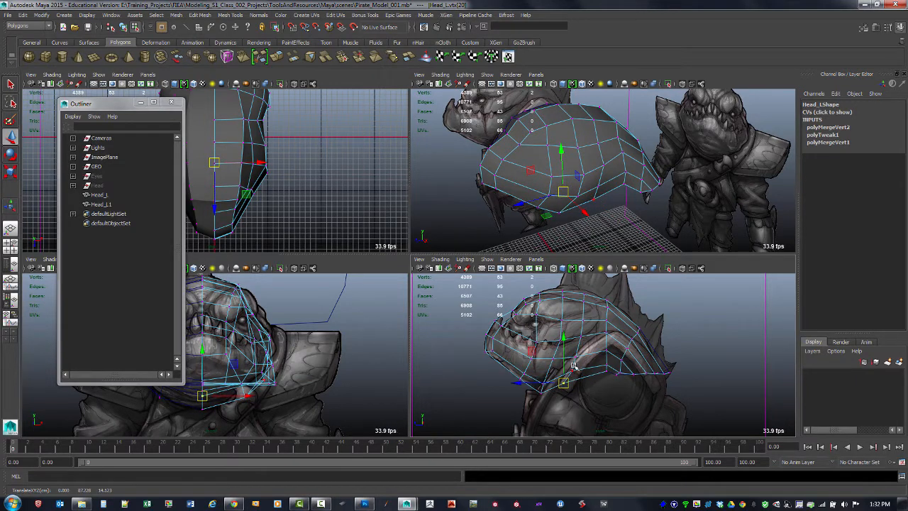
{"action": "left_click", "coordinate": [573, 365]}
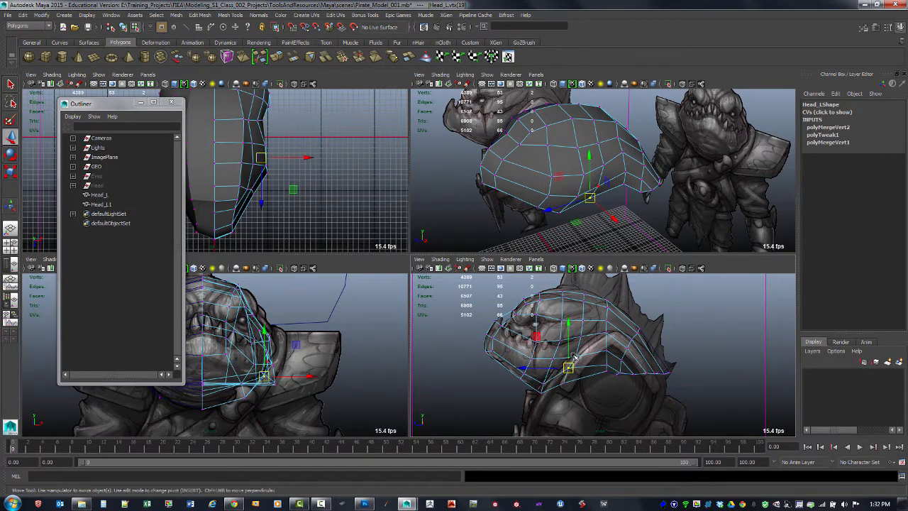
{"action": "left_click_drag", "start_coordinate": [570, 366], "coordinate": [562, 379]}
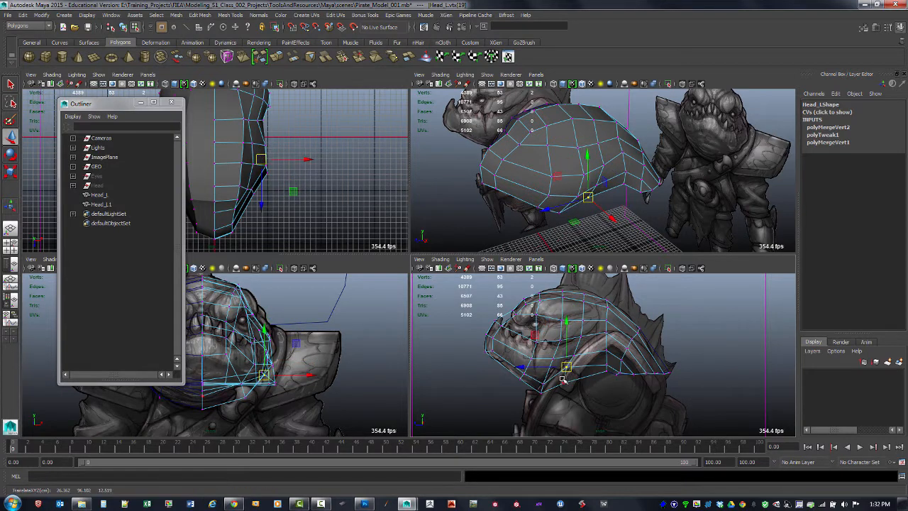
Adjust the side, outer-edge and centreline vertices at Head_L's underside neck bend to follow the shoulder armour's arch
{"action": "left_click", "coordinate": [599, 349]}
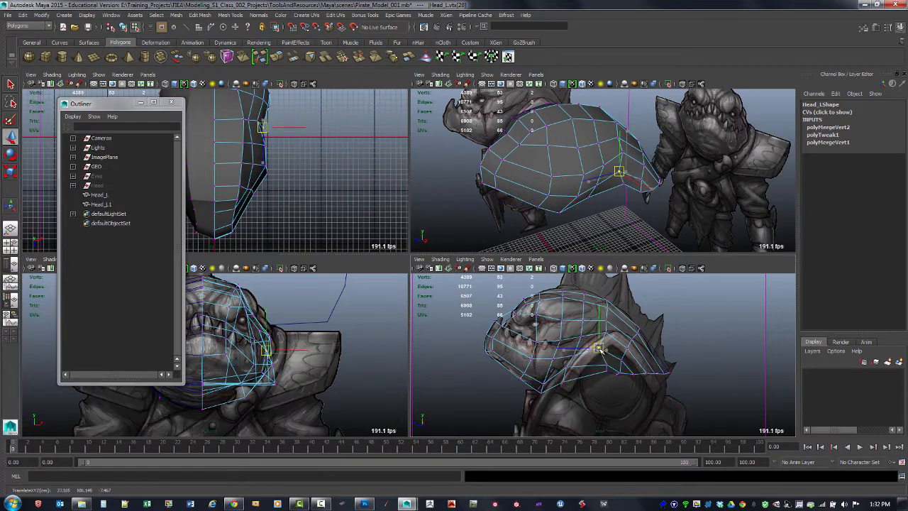
{"action": "left_click", "coordinate": [600, 358]}
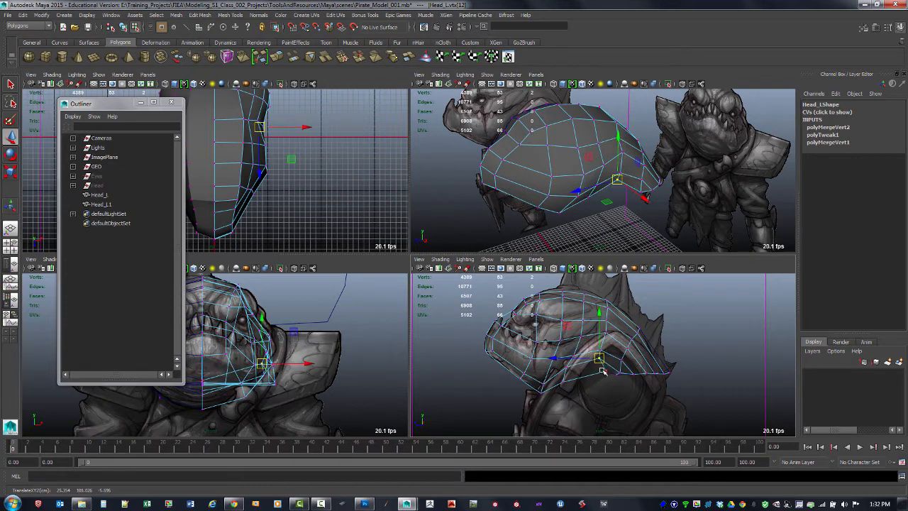
{"action": "left_click", "coordinate": [596, 366]}
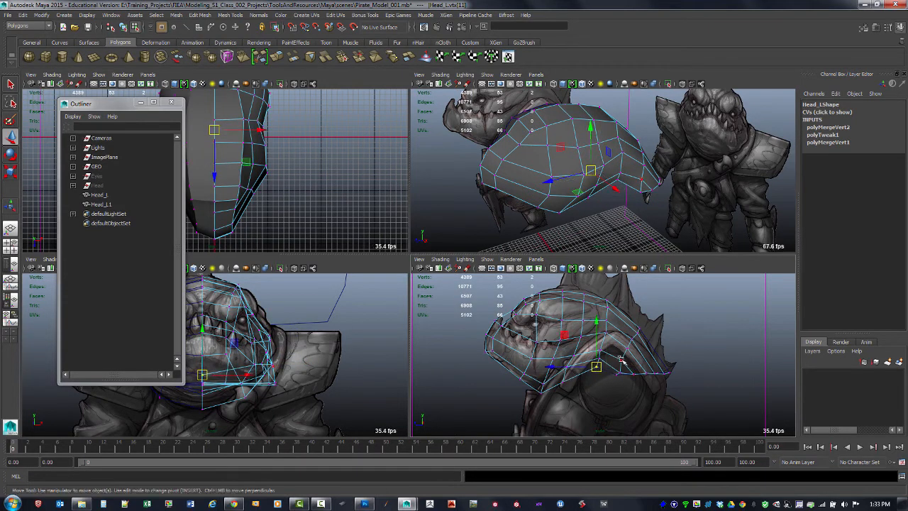
Reposition the neck vertices behind the bend, up to the back of Head_L's neck, to even out the edge loop
{"action": "left_click", "coordinate": [622, 360]}
{"action": "left_click_drag", "start_coordinate": [622, 361], "coordinate": [636, 332]}
{"action": "left_click", "coordinate": [600, 352]}
{"action": "left_click", "coordinate": [639, 328]}
{"action": "left_click", "coordinate": [636, 333]}
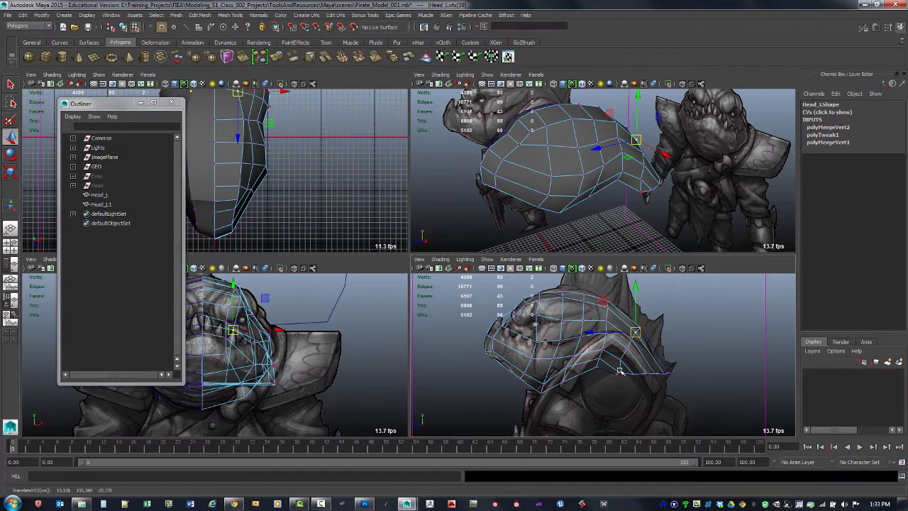
Raise the outer and centreline vertices on Head_L's lower neck edge behind the bend toward the shoulder arch
{"action": "left_click", "coordinate": [621, 370]}
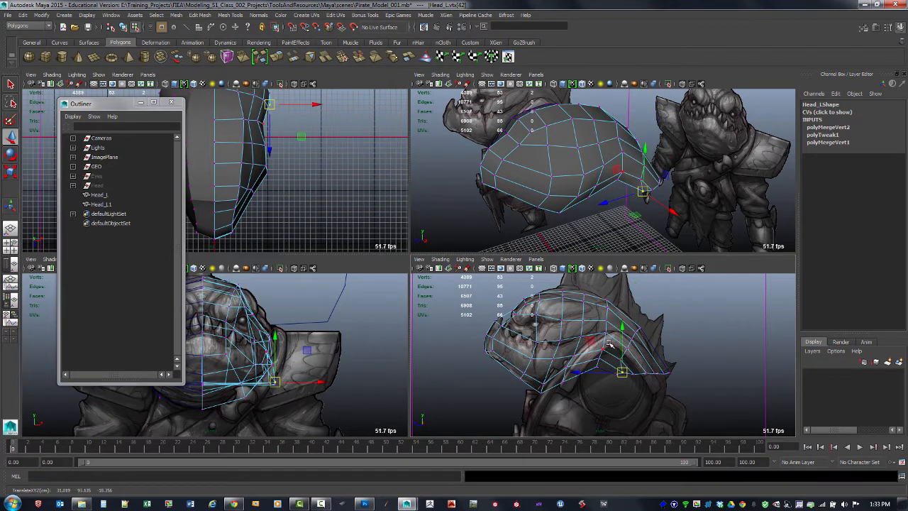
{"action": "scroll", "coordinate": [609, 383], "scroll_direction": "up", "scroll_amount": 6}
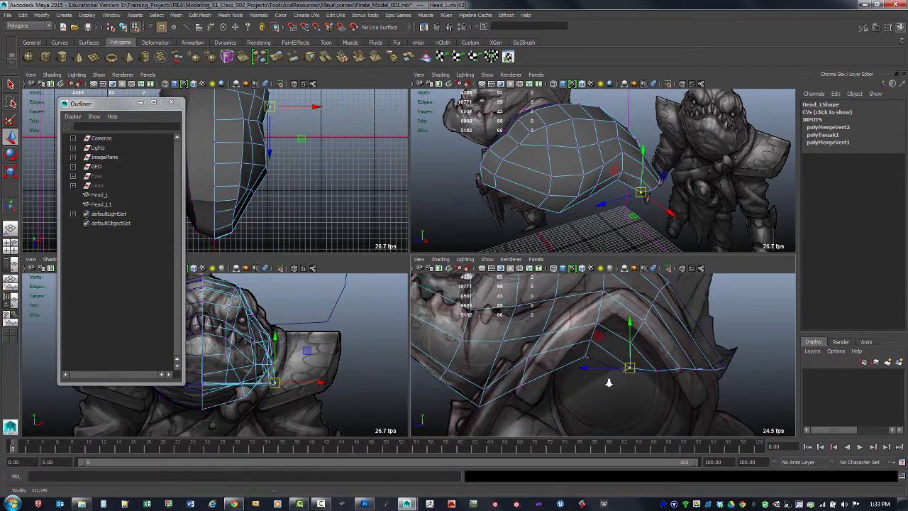
{"action": "scroll", "coordinate": [609, 383], "scroll_direction": "up", "scroll_amount": 2}
{"action": "left_click", "coordinate": [616, 372]}
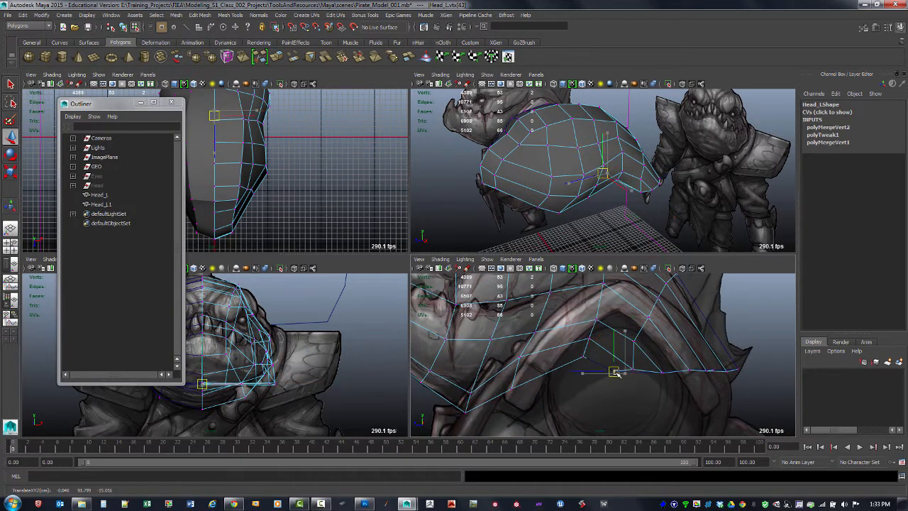
{"action": "left_click", "coordinate": [631, 352]}
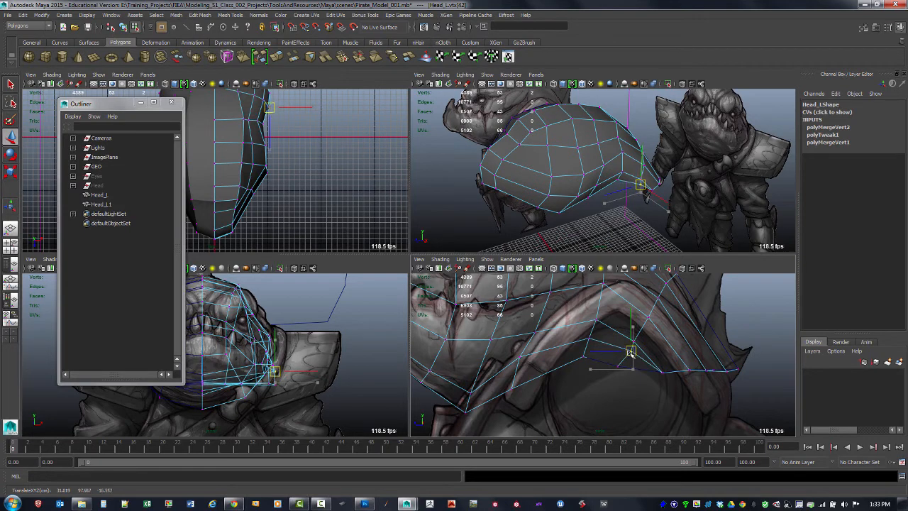
{"action": "left_click", "coordinate": [627, 362]}
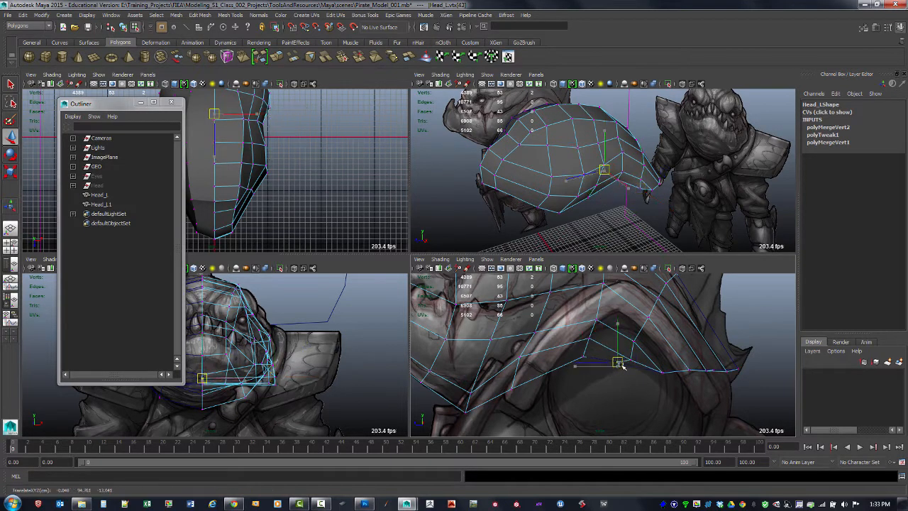
Reposition the outer and inner lower-edge vertices on Head_L's neck just behind the shoulder-arch bend
{"action": "left_click", "coordinate": [640, 341]}
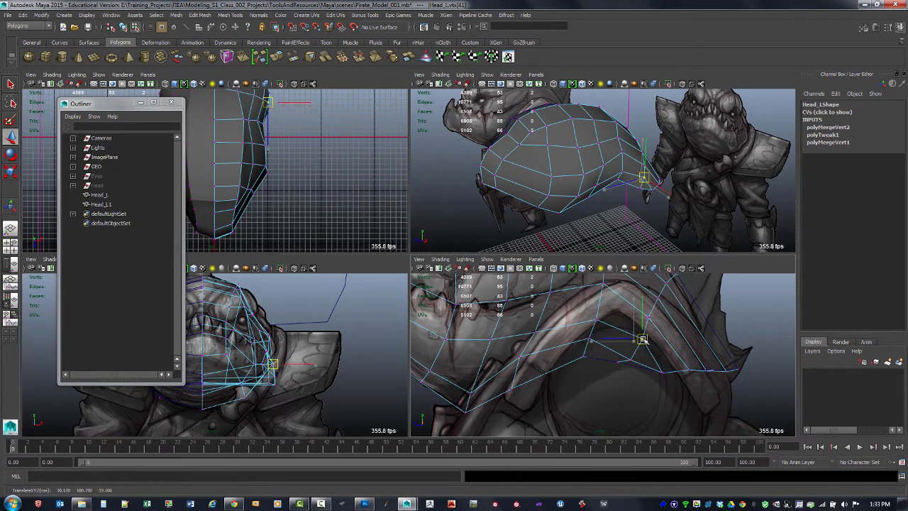
{"action": "middle_click_drag", "start_coordinate": [681, 388], "coordinate": [638, 395], "text": "alt"}
{"action": "scroll", "coordinate": [639, 394], "scroll_direction": "down", "scroll_amount": 1}
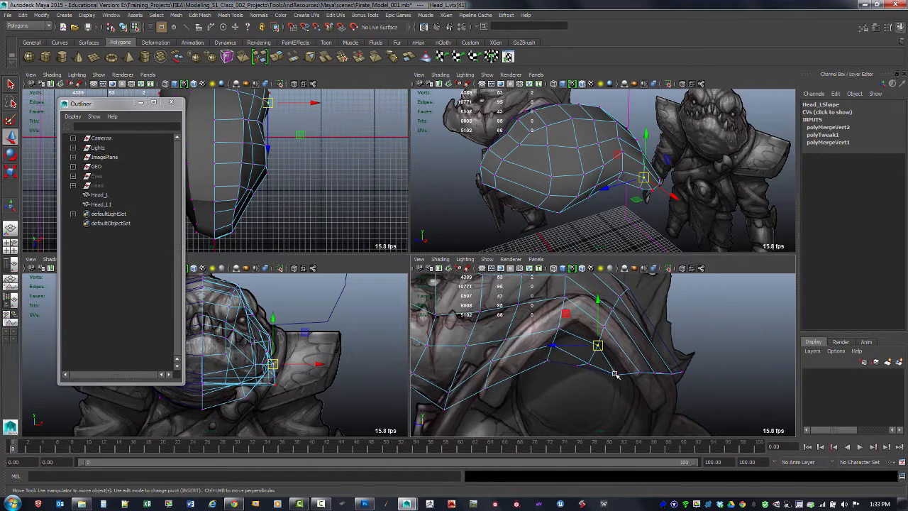
{"action": "left_click_drag", "start_coordinate": [612, 365], "coordinate": [656, 353]}
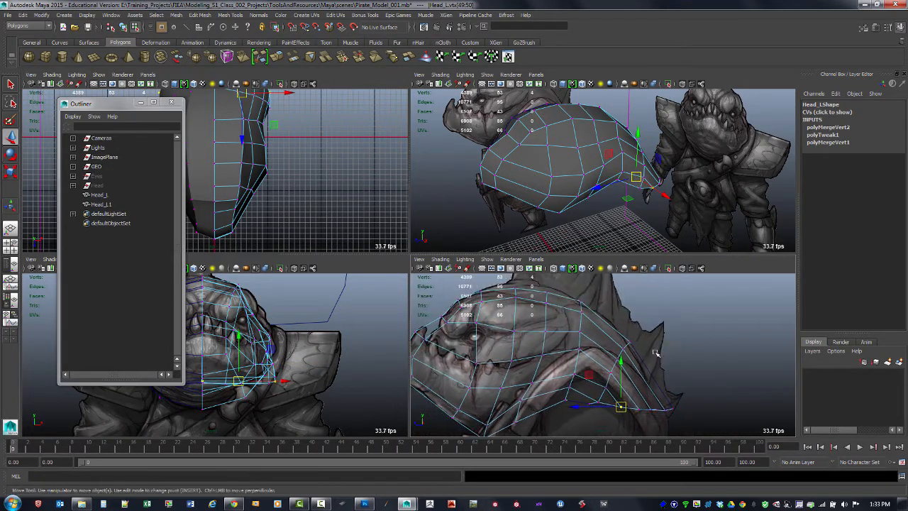
Adjust the side and centreline vertices on the upper back of Head_L's neck to smooth the edge loops in the side view
{"action": "left_click", "coordinate": [579, 310]}
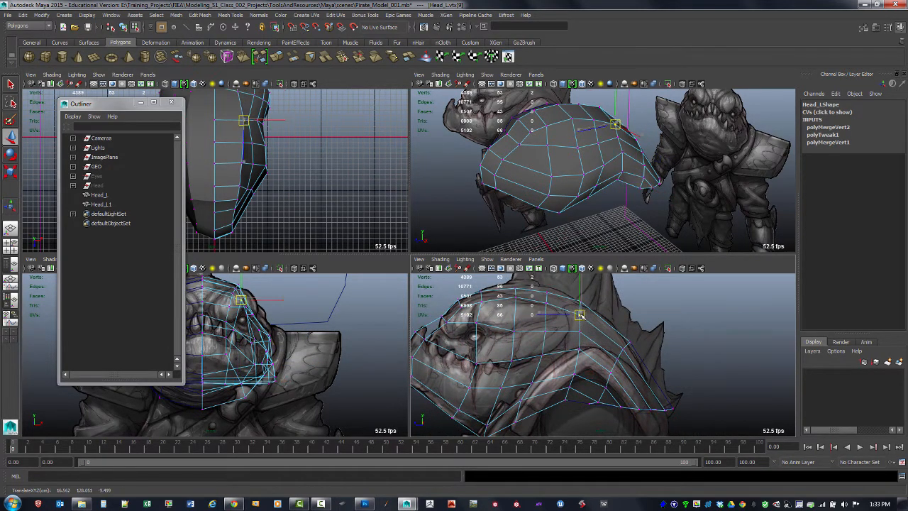
{"action": "left_click_drag", "start_coordinate": [578, 310], "coordinate": [598, 329], "text": "alt"}
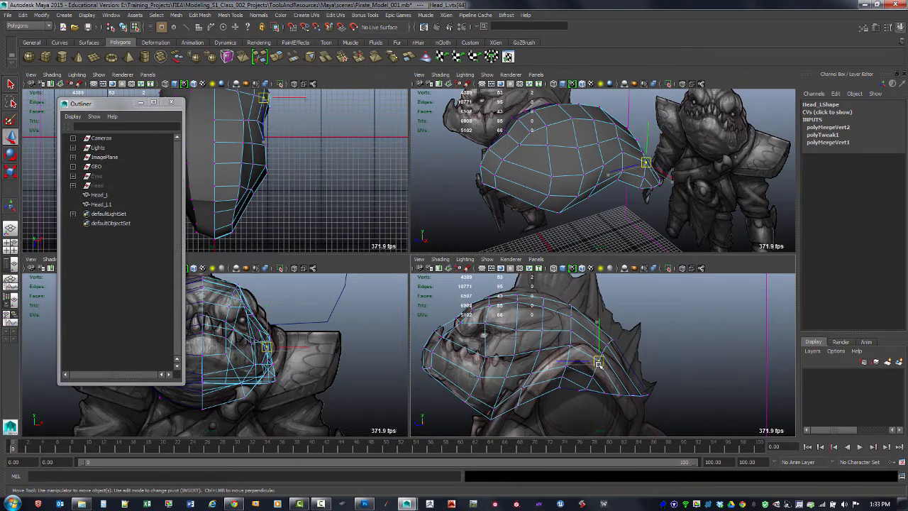
{"action": "left_click", "coordinate": [611, 338]}
{"action": "left_click_drag", "start_coordinate": [611, 338], "coordinate": [610, 350]}
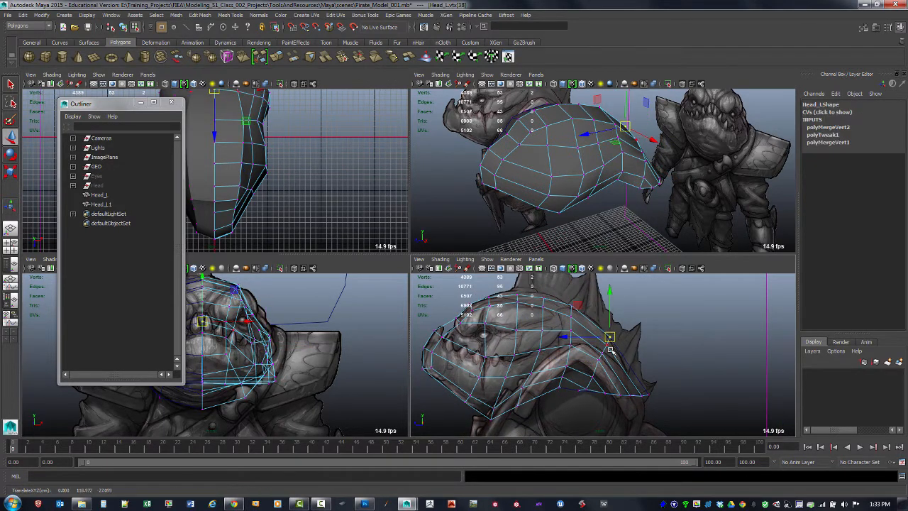
{"action": "left_click", "coordinate": [602, 351]}
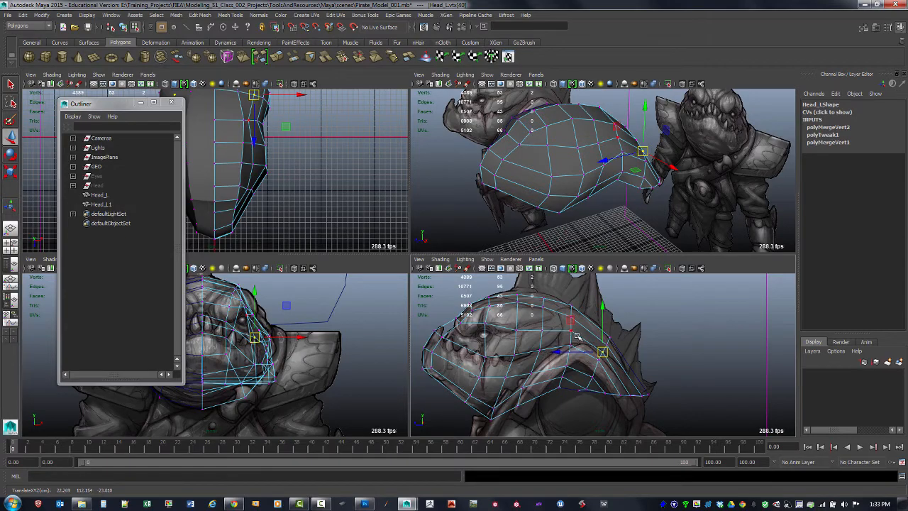
{"action": "left_click", "coordinate": [571, 332]}
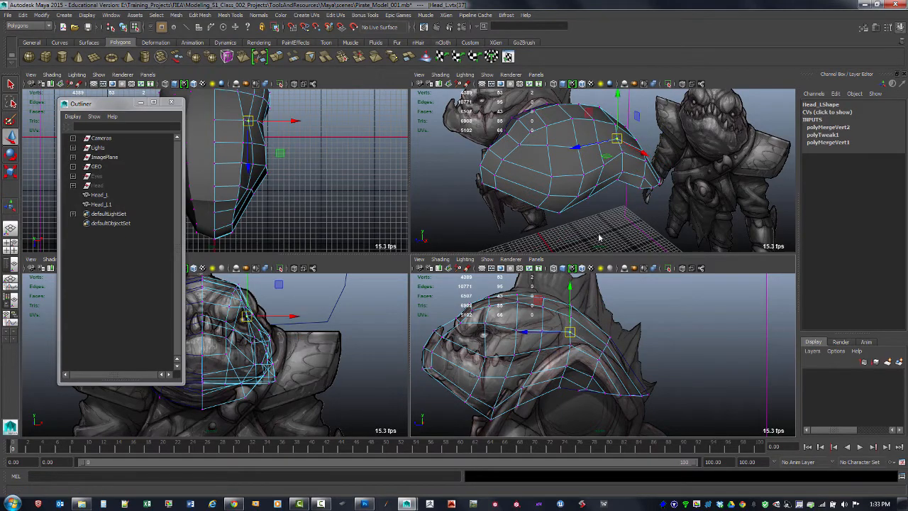
Widen Head_L's cheek by moving its side vertex outward, and adjust the width of the jaw-side vertex below it
{"action": "key", "text": "space"}
{"action": "mouse_move", "coordinate": [593, 269]}
{"action": "left_mouse_down", "text": "alt"}
{"action": "mouse_move", "coordinate": [516, 271]}
{"action": "mouse_move", "coordinate": [440, 306]}
{"action": "mouse_move", "coordinate": [455, 306]}
{"action": "mouse_move", "coordinate": [434, 318]}
{"action": "mouse_move", "coordinate": [422, 313]}
{"action": "mouse_move", "coordinate": [449, 308]}
{"action": "mouse_move", "coordinate": [410, 305]}
{"action": "mouse_move", "coordinate": [440, 285]}
{"action": "mouse_move", "coordinate": [513, 290]}
{"action": "mouse_move", "coordinate": [496, 281]}
{"action": "mouse_move", "coordinate": [518, 294]}
{"action": "mouse_move", "coordinate": [480, 264]}
{"action": "mouse_move", "coordinate": [486, 249]}
{"action": "mouse_move", "coordinate": [475, 267]}
{"action": "mouse_move", "coordinate": [428, 284]}
{"action": "mouse_move", "coordinate": [509, 302]}
{"action": "mouse_move", "coordinate": [531, 316]}
{"action": "mouse_move", "coordinate": [549, 305]}
{"action": "mouse_move", "coordinate": [514, 306]}
{"action": "mouse_move", "coordinate": [494, 284]}
{"action": "mouse_move", "coordinate": [497, 256]}
{"action": "mouse_move", "coordinate": [455, 313]}
{"action": "mouse_move", "coordinate": [462, 331]}
{"action": "mouse_move", "coordinate": [591, 314]}
{"action": "mouse_move", "coordinate": [568, 330]}
{"action": "mouse_move", "coordinate": [462, 329]}
{"action": "left_mouse_up", "text": "alt"}
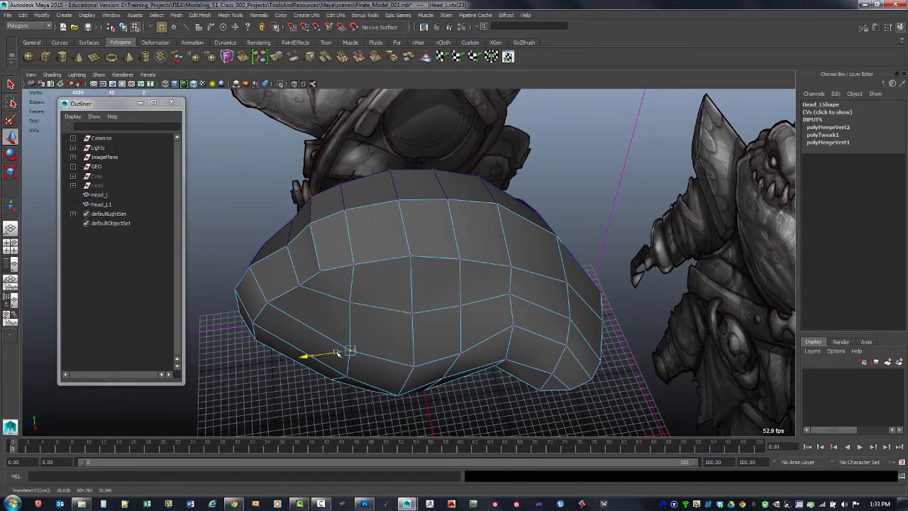
{"action": "mouse_move", "coordinate": [333, 355]}
{"action": "left_mouse_down", "text": "alt"}
{"action": "mouse_move", "coordinate": [426, 341]}
{"action": "mouse_move", "coordinate": [468, 276]}
{"action": "mouse_move", "coordinate": [516, 287]}
{"action": "mouse_move", "coordinate": [341, 298]}
{"action": "left_mouse_up", "text": "alt"}
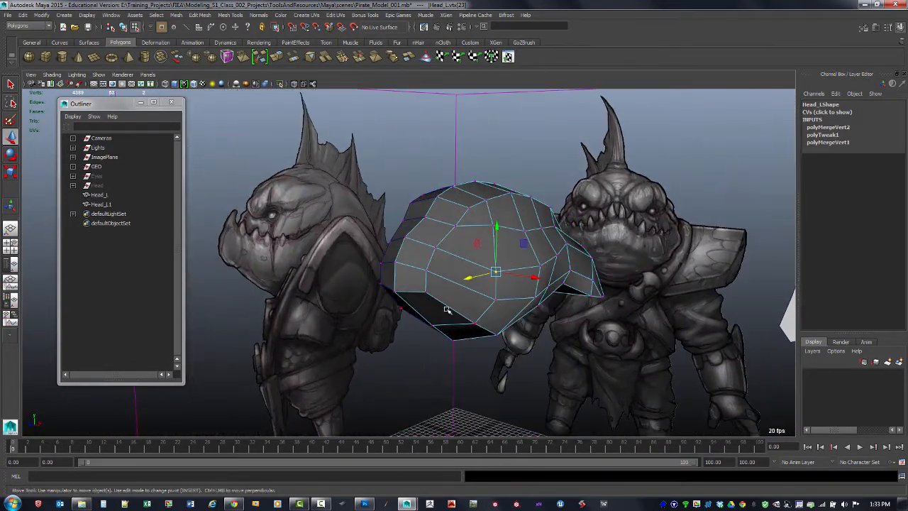
{"action": "key", "text": "space"}
{"action": "key", "text": "space"}
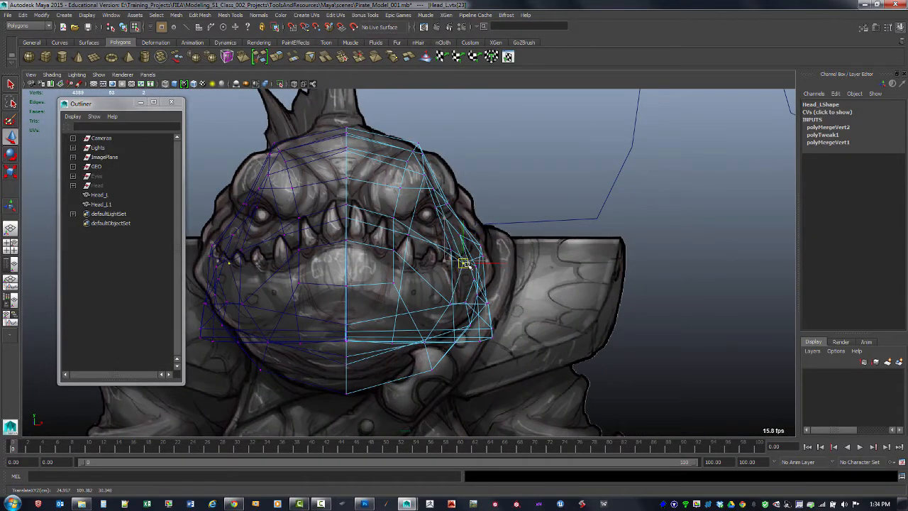
{"action": "key", "text": "space"}
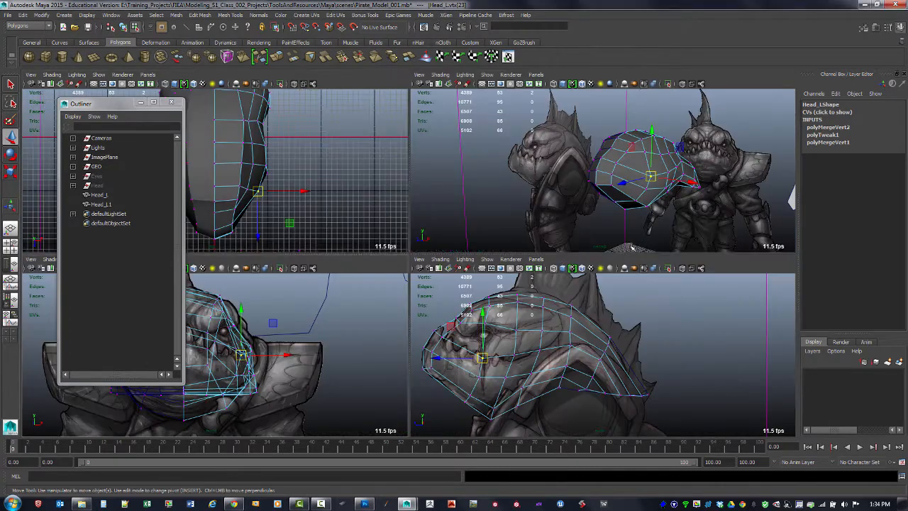
{"action": "left_click_drag", "start_coordinate": [479, 358], "coordinate": [486, 384]}
{"action": "left_click_drag", "start_coordinate": [242, 377], "coordinate": [253, 376]}
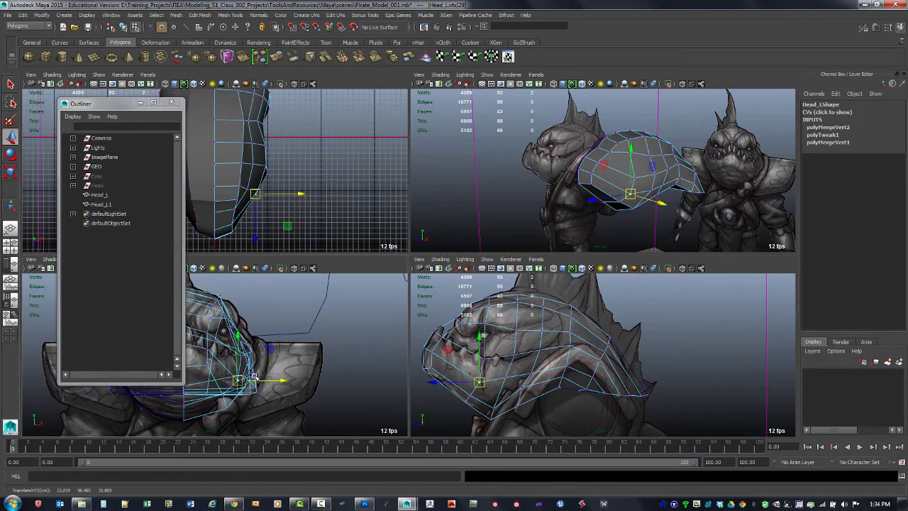
Delete the faces closing Head_L's underside from the jaw to the back of the neck
{"action": "left_click_drag", "start_coordinate": [603, 195], "coordinate": [558, 209], "text": "alt"}
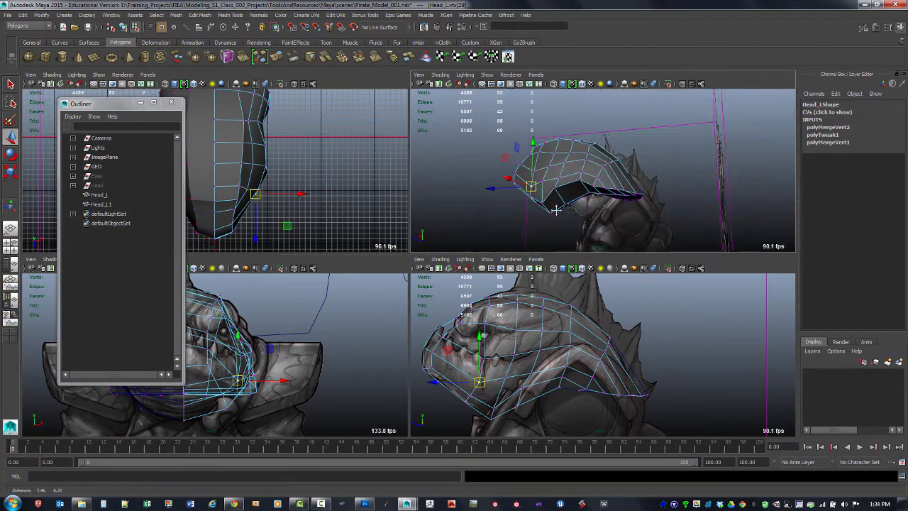
{"action": "right_click_drag", "start_coordinate": [558, 209], "coordinate": [618, 236], "text": "alt"}
{"action": "left_click_drag", "start_coordinate": [618, 236], "coordinate": [590, 193], "text": "alt"}
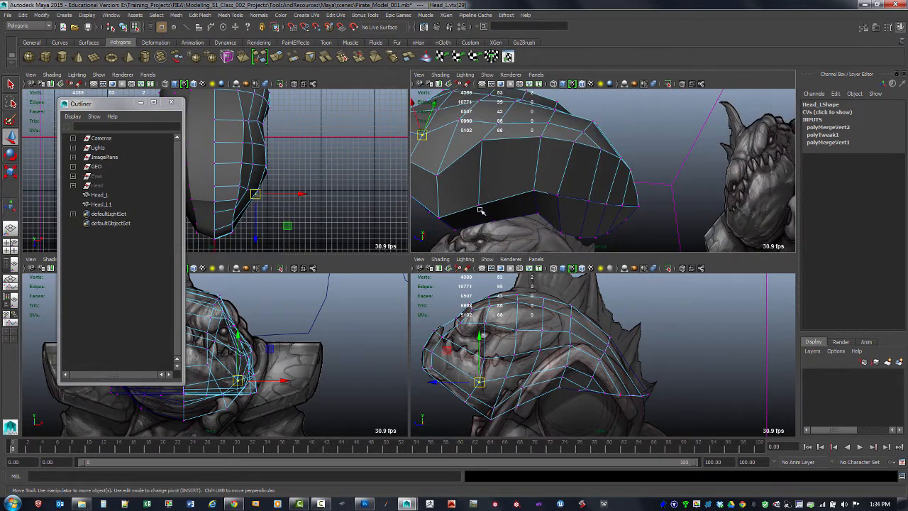
{"action": "key", "text": "F12"}
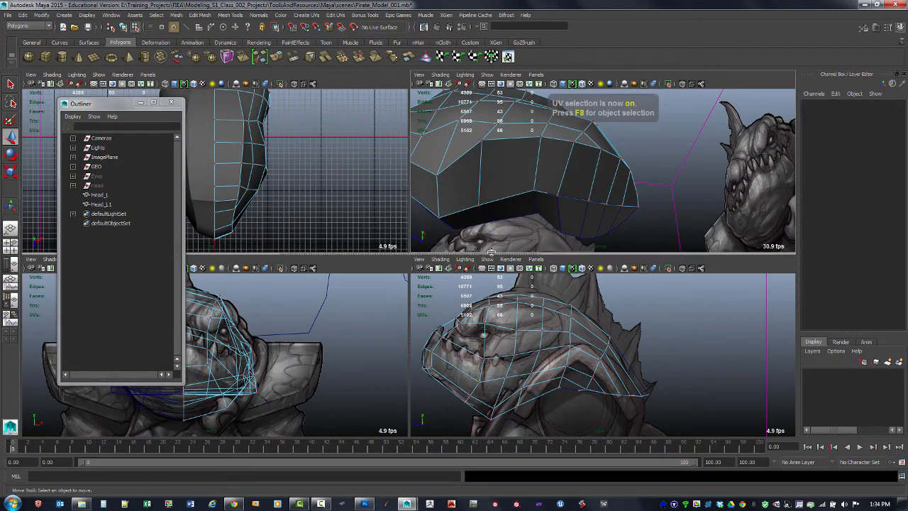
{"action": "left_click", "coordinate": [469, 192]}
{"action": "key", "text": "ctrl+F11"}
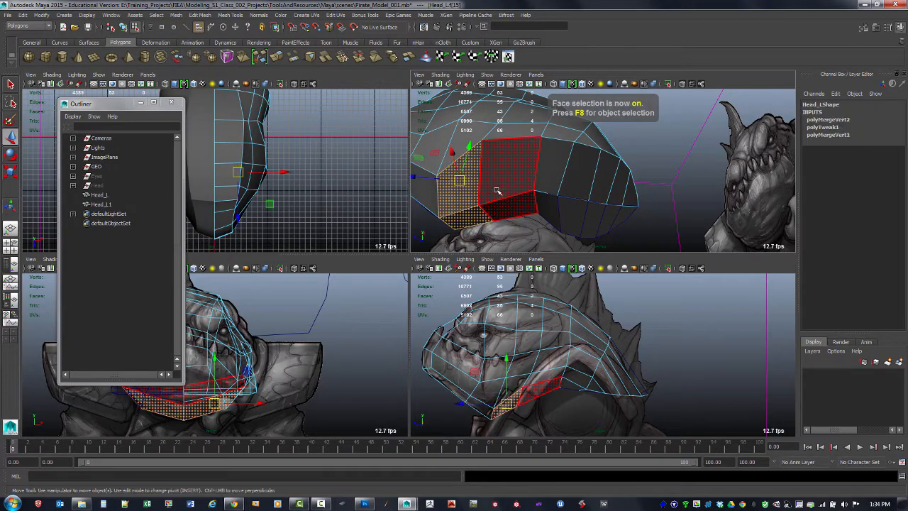
{"action": "left_click", "coordinate": [517, 186], "text": "shift"}
{"action": "left_click", "coordinate": [546, 188], "text": "shift"}
{"action": "left_click", "coordinate": [576, 189], "text": "shift"}
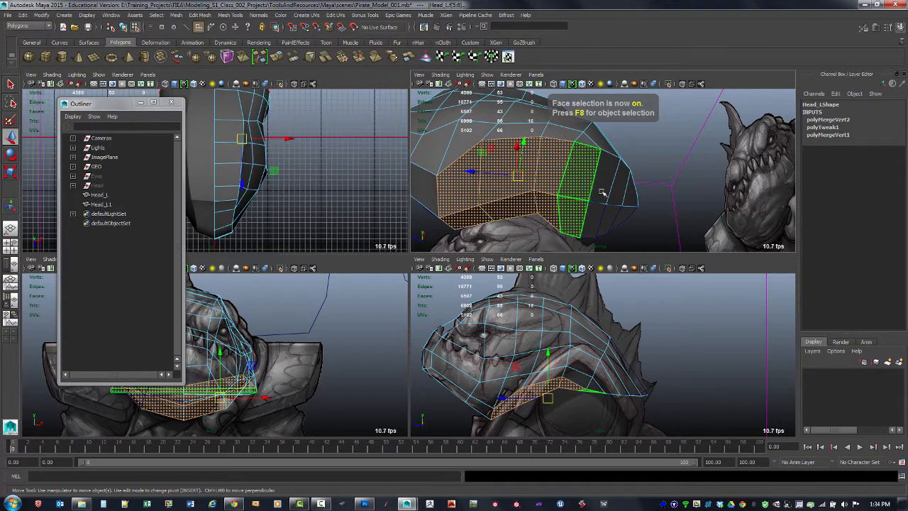
{"action": "left_click", "coordinate": [604, 192], "text": "shift"}
{"action": "left_click_drag", "start_coordinate": [615, 193], "coordinate": [636, 144], "text": "alt"}
{"action": "key", "text": "Delete"}
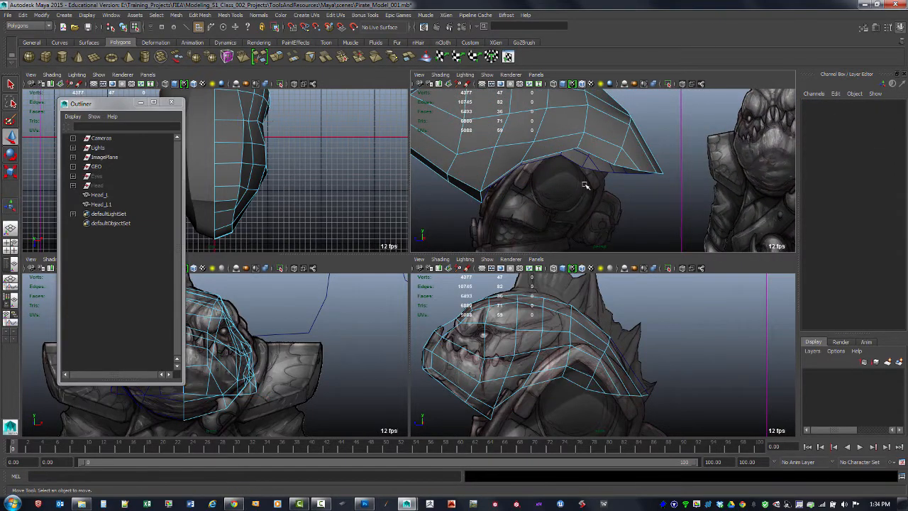
Reposition Head_L's side vertices between the jaw corner and the shoulder arch along the opened lower edge
{"action": "left_click_drag", "start_coordinate": [620, 186], "coordinate": [559, 198], "text": "alt"}
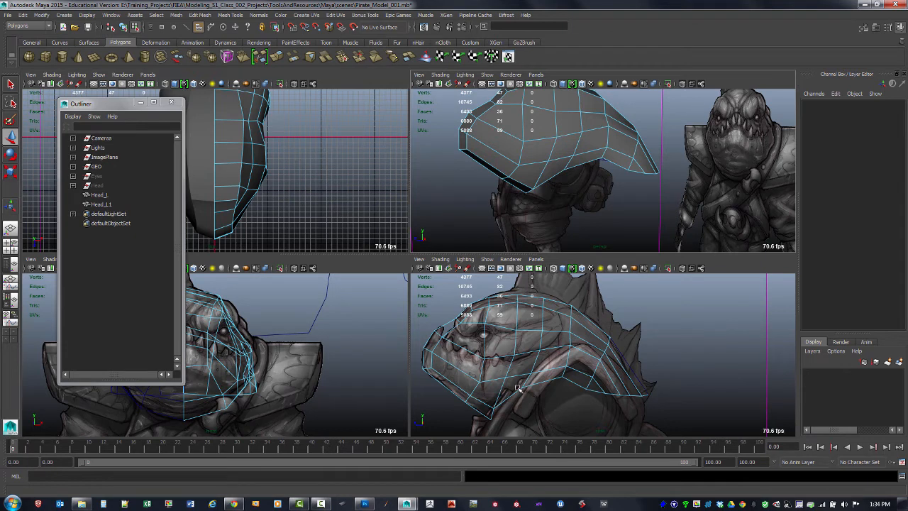
{"action": "key", "text": "F9"}
{"action": "left_click_drag", "start_coordinate": [529, 389], "coordinate": [530, 391]}
{"action": "left_click_drag", "start_coordinate": [524, 387], "coordinate": [595, 384]}
{"action": "left_click", "coordinate": [589, 388]}
{"action": "left_click_drag", "start_coordinate": [593, 381], "coordinate": [535, 369]}
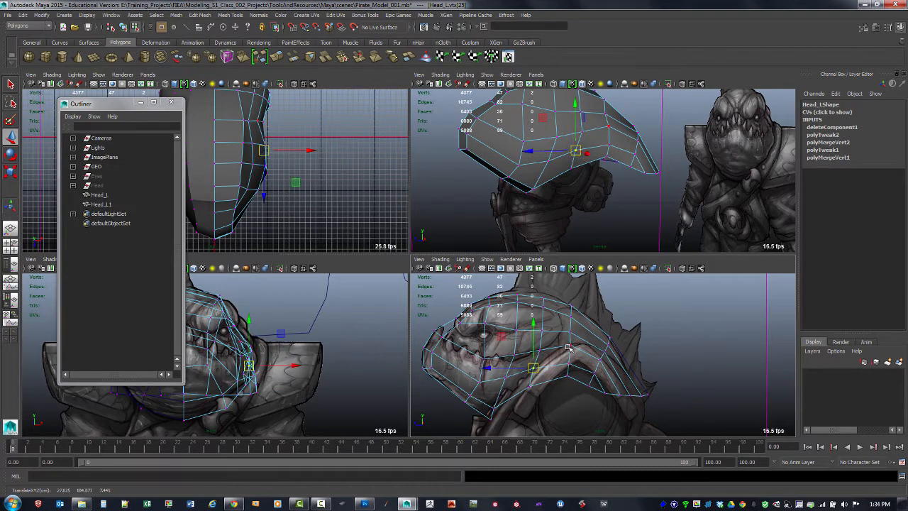
Adjust the side neck vertices behind the shoulder arch and the centreline vertex at the back of Head_L's neck
{"action": "left_click_drag", "start_coordinate": [562, 340], "coordinate": [600, 382]}
{"action": "left_click_drag", "start_coordinate": [595, 373], "coordinate": [601, 364]}
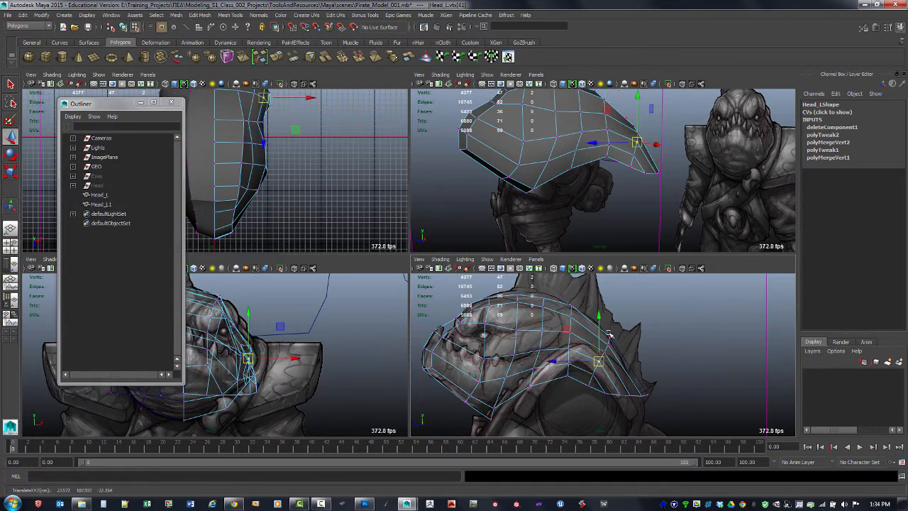
{"action": "left_click_drag", "start_coordinate": [607, 333], "coordinate": [617, 344]}
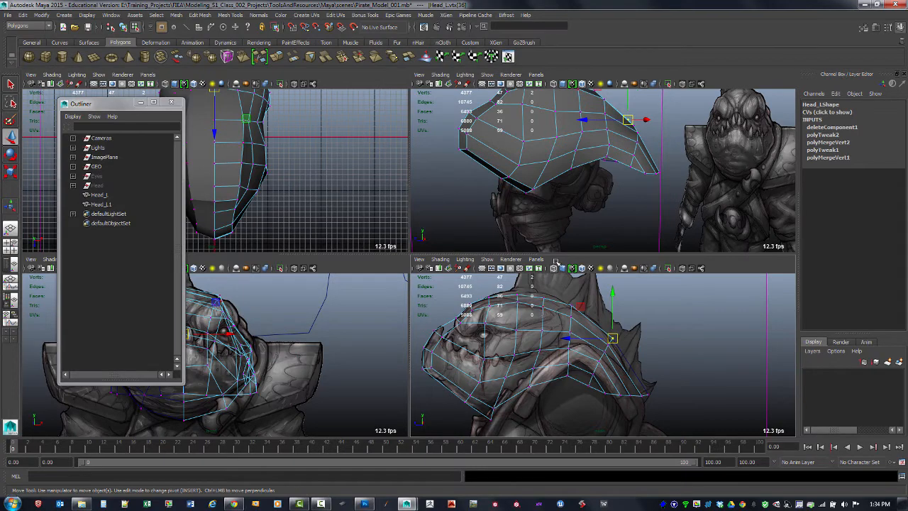
Tilt Head_L's edge loop above the shoulder arch in the side view, shifting its crown vertex backward and its lower vertices forward
{"action": "key", "text": "space"}
{"action": "key", "text": "space"}
{"action": "middle_click_drag", "start_coordinate": [592, 310], "coordinate": [593, 336], "text": "alt"}
{"action": "key", "text": "space"}
{"action": "middle_click_drag", "start_coordinate": [512, 276], "coordinate": [529, 245], "text": "alt"}
{"action": "left_click", "coordinate": [343, 216]}
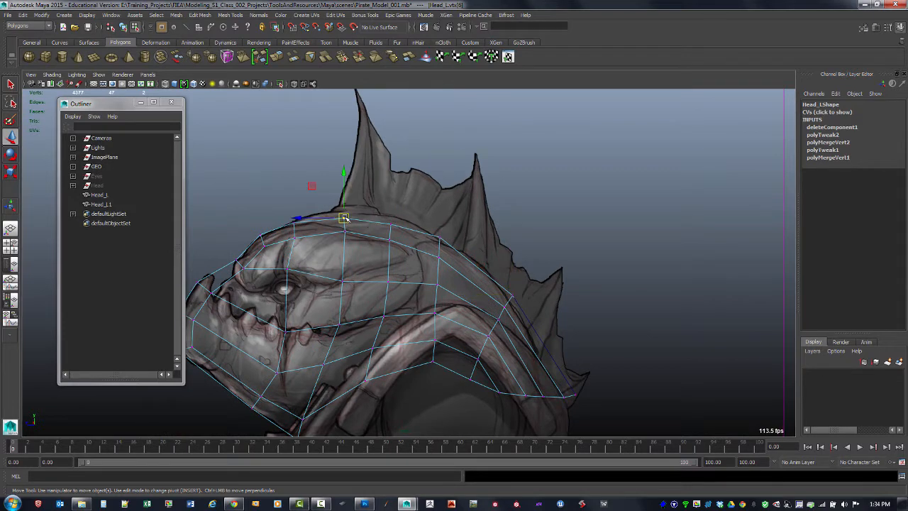
{"action": "left_click", "coordinate": [442, 241]}
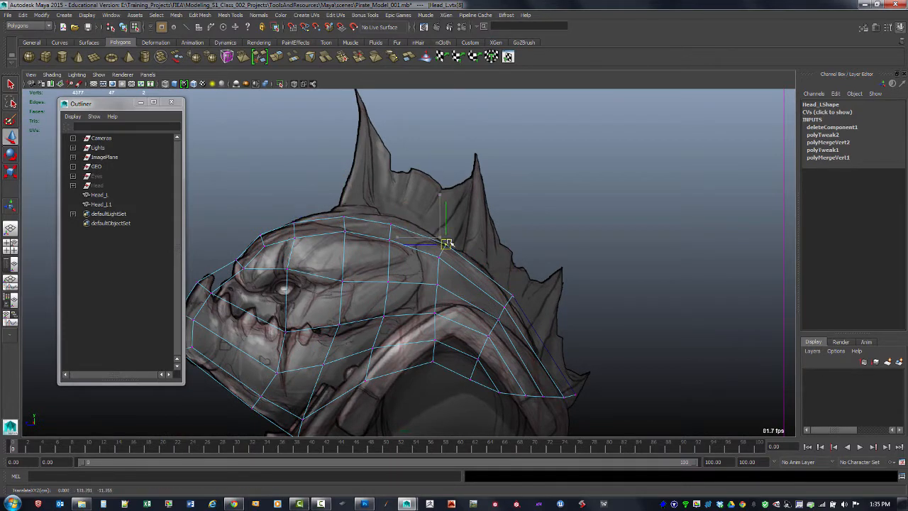
{"action": "left_click_drag", "start_coordinate": [443, 249], "coordinate": [422, 360]}
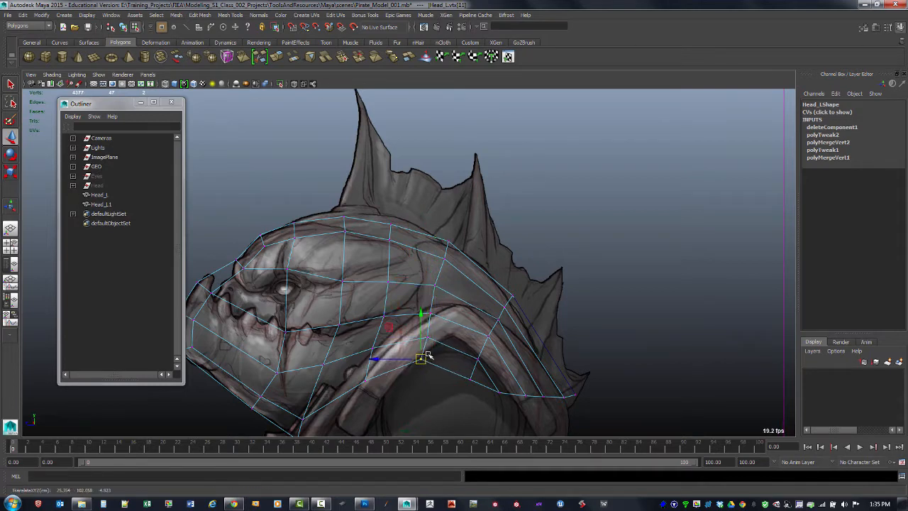
Shift the row of lower-edge vertices at the back of Head_L's neck forward and slightly down
{"action": "middle_click_drag", "start_coordinate": [579, 342], "coordinate": [565, 258], "text": "alt"}
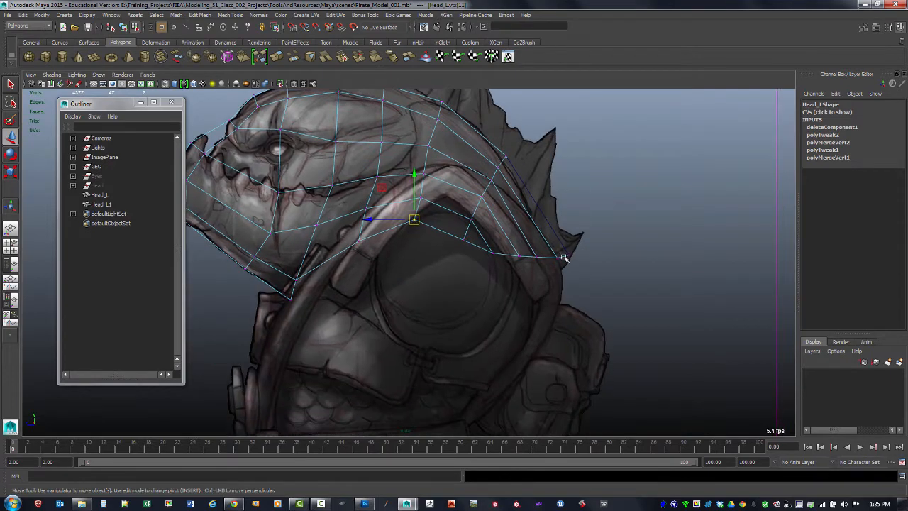
{"action": "left_click", "coordinate": [569, 254]}
{"action": "left_click_drag", "start_coordinate": [513, 222], "coordinate": [589, 287]}
{"action": "left_click", "coordinate": [557, 258]}
{"action": "left_click_drag", "start_coordinate": [484, 230], "coordinate": [581, 285]}
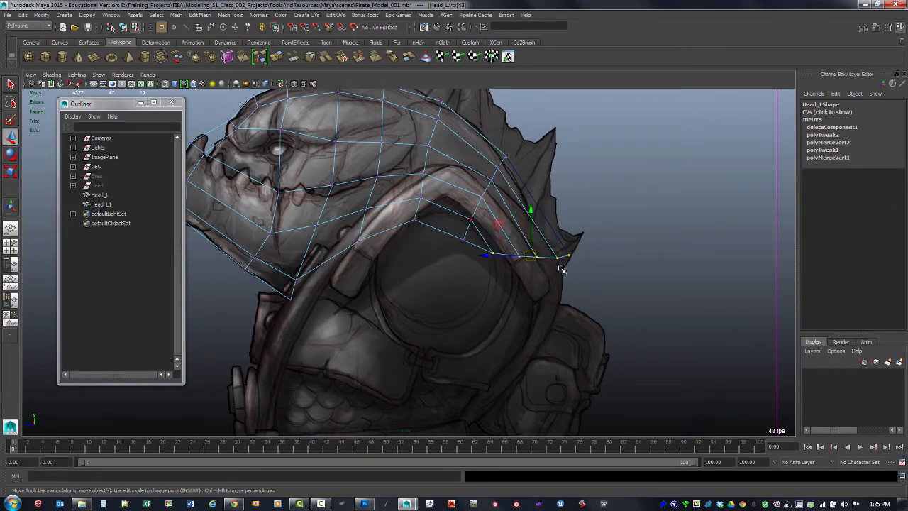
{"action": "left_click_drag", "start_coordinate": [531, 255], "coordinate": [564, 269]}
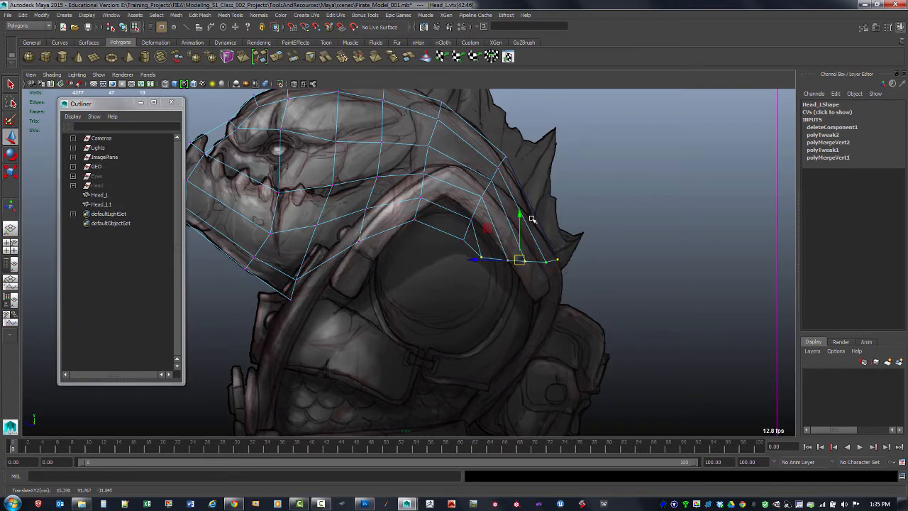
Reposition the vertices of the back-of-neck edge loop and of the loop above the arch to even their spacing
{"action": "left_click", "coordinate": [504, 158]}
{"action": "left_click_drag", "start_coordinate": [506, 156], "coordinate": [469, 214]}
{"action": "left_click", "coordinate": [493, 187]}
{"action": "left_click", "coordinate": [421, 198]}
{"action": "left_click_drag", "start_coordinate": [421, 198], "coordinate": [427, 151]}
{"action": "left_click", "coordinate": [424, 173]}
{"action": "left_click", "coordinate": [428, 147]}
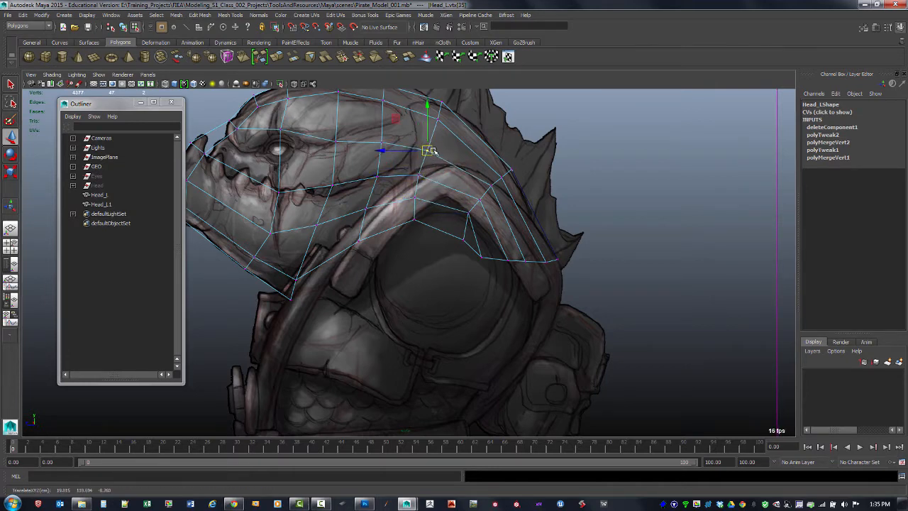
Raise Head_L's lower-edge vertices under the shoulder arch and move the adjacent inner vertices to follow its curve
{"action": "left_click", "coordinate": [462, 240]}
{"action": "left_click_drag", "start_coordinate": [462, 240], "coordinate": [411, 217]}
{"action": "left_click", "coordinate": [414, 219]}
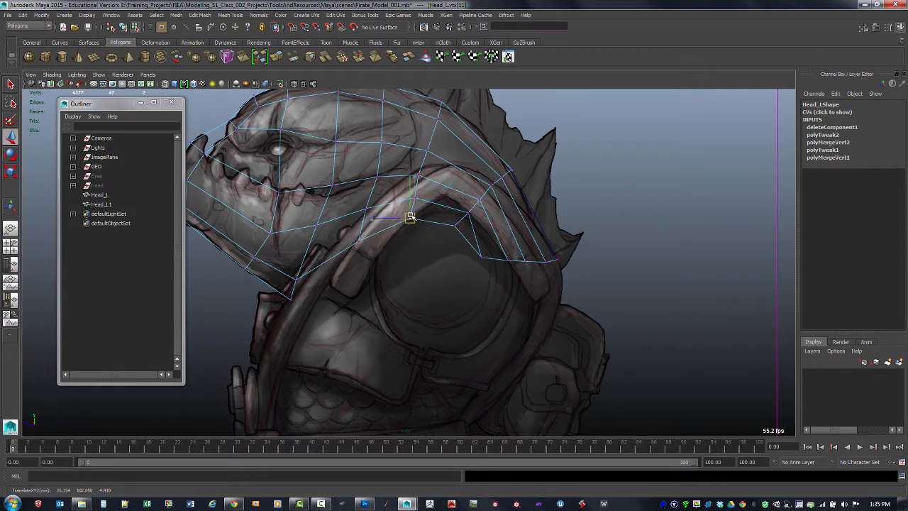
{"action": "left_click", "coordinate": [466, 213]}
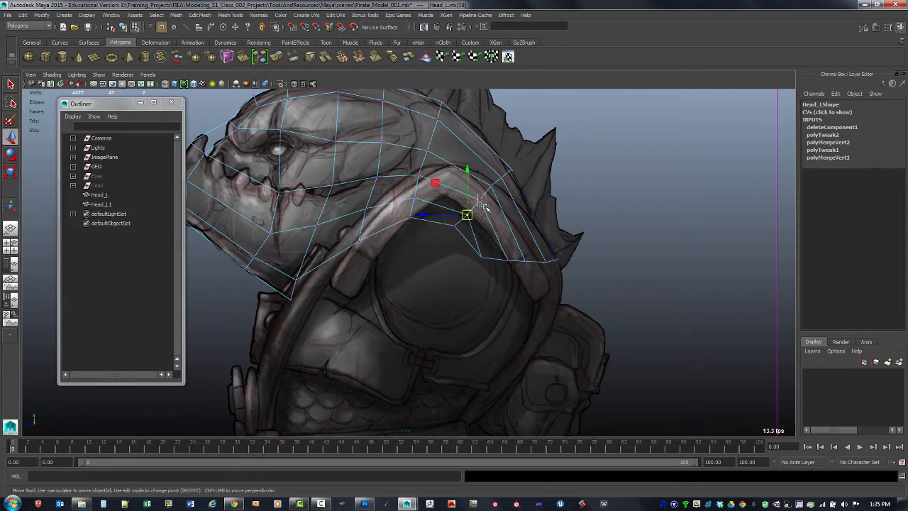
{"action": "left_click_drag", "start_coordinate": [483, 206], "coordinate": [484, 206]}
{"action": "left_click_drag", "start_coordinate": [480, 200], "coordinate": [470, 218]}
{"action": "left_click_drag", "start_coordinate": [467, 215], "coordinate": [463, 214]}
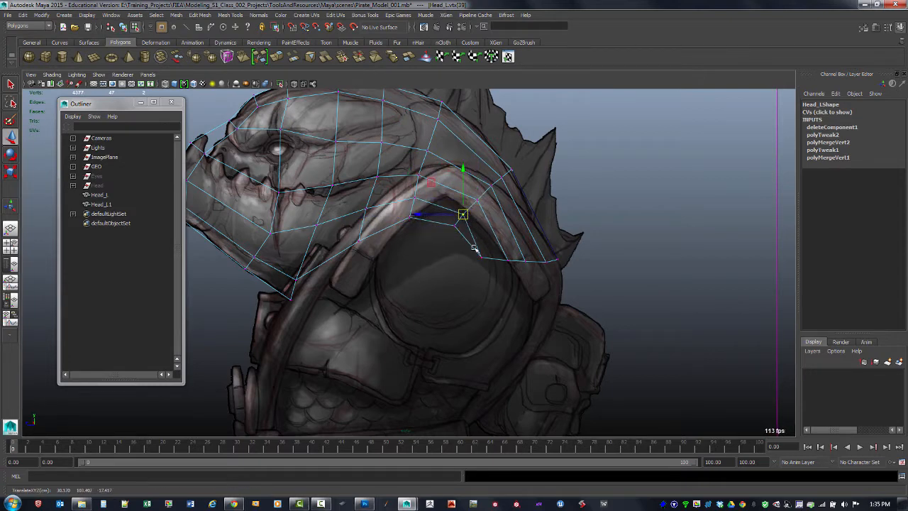
Space out the lower-edge vertices at the back of Head_L's neck in the side view
{"action": "left_click_drag", "start_coordinate": [475, 248], "coordinate": [489, 263]}
{"action": "left_click_drag", "start_coordinate": [482, 257], "coordinate": [524, 270]}
{"action": "left_click_drag", "start_coordinate": [516, 259], "coordinate": [522, 258]}
{"action": "left_click_drag", "start_coordinate": [528, 250], "coordinate": [536, 264]}
{"action": "mouse_move", "coordinate": [530, 259]}
{"action": "left_mouse_down"}
{"action": "mouse_move", "coordinate": [552, 268]}
{"action": "mouse_move", "coordinate": [546, 257]}
{"action": "left_mouse_up"}
{"action": "left_click_drag", "start_coordinate": [487, 242], "coordinate": [502, 258]}
{"action": "left_click_drag", "start_coordinate": [496, 253], "coordinate": [473, 261]}
Adjust the lower-edge vertices at the back of Head_L's neck sideways to smooth its outline, undoing the last adjustment
{"action": "key", "text": "space"}
{"action": "key", "text": "space"}
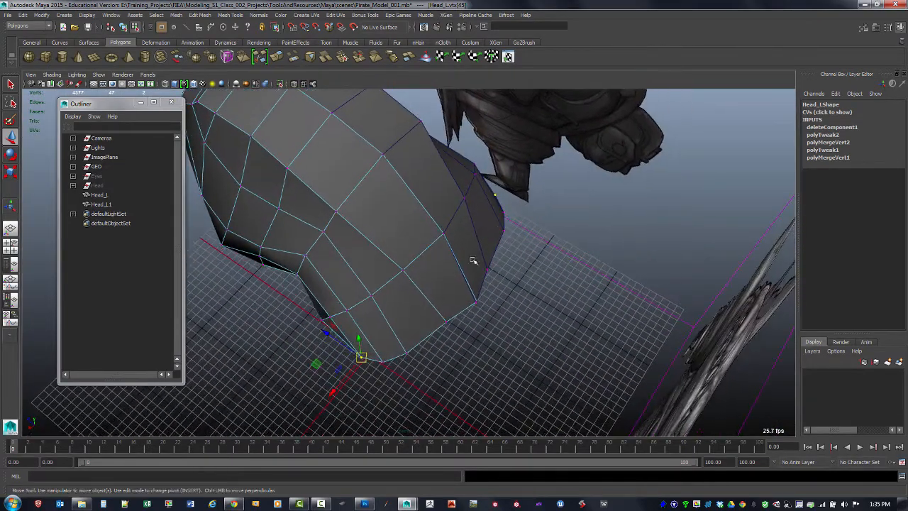
{"action": "mouse_move", "coordinate": [437, 314]}
{"action": "left_mouse_down"}
{"action": "mouse_move", "coordinate": [448, 327]}
{"action": "mouse_move", "coordinate": [436, 316]}
{"action": "left_mouse_up"}
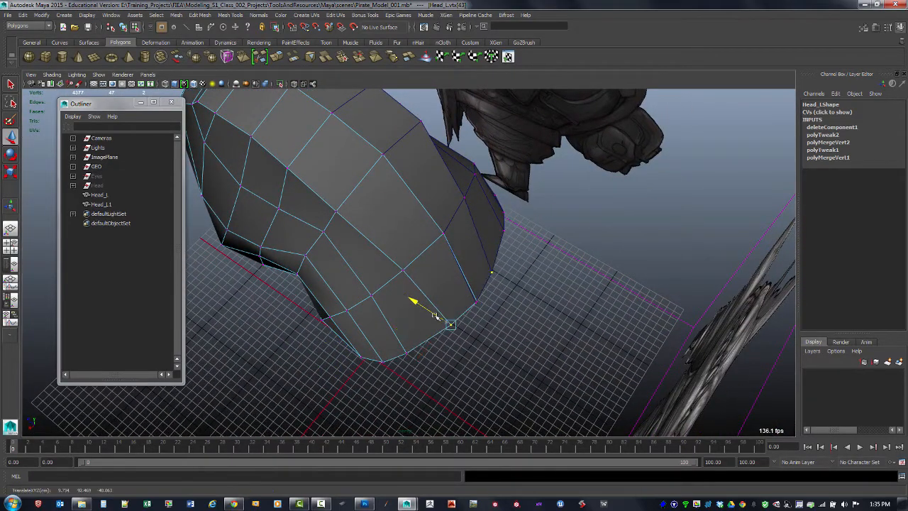
{"action": "left_click_drag", "start_coordinate": [401, 347], "coordinate": [419, 348]}
{"action": "left_click_drag", "start_coordinate": [392, 380], "coordinate": [431, 274], "text": "alt"}
{"action": "key", "text": "ctrl+z"}
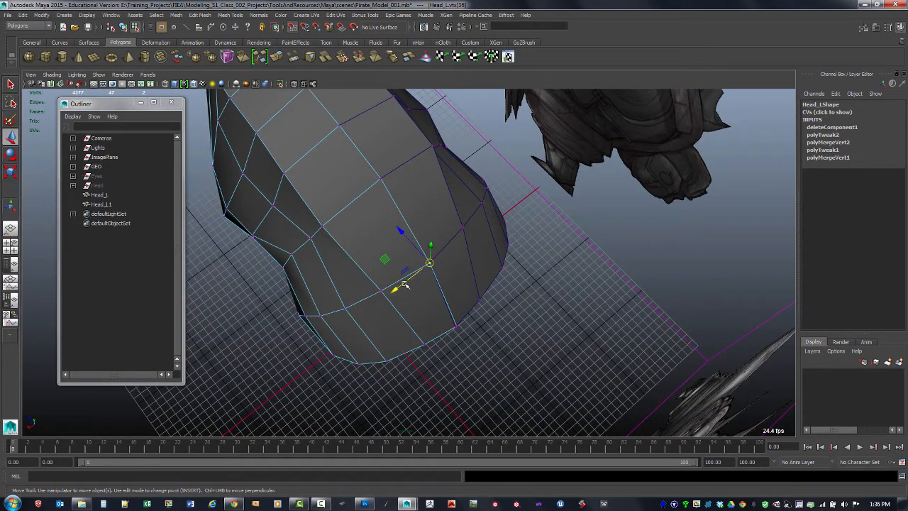
Snap the center-line vertices at the back of Head_L's neck to X 0 and return to object selection
{"action": "left_click_drag", "start_coordinate": [404, 284], "coordinate": [448, 333]}
{"action": "left_click", "coordinate": [457, 327]}
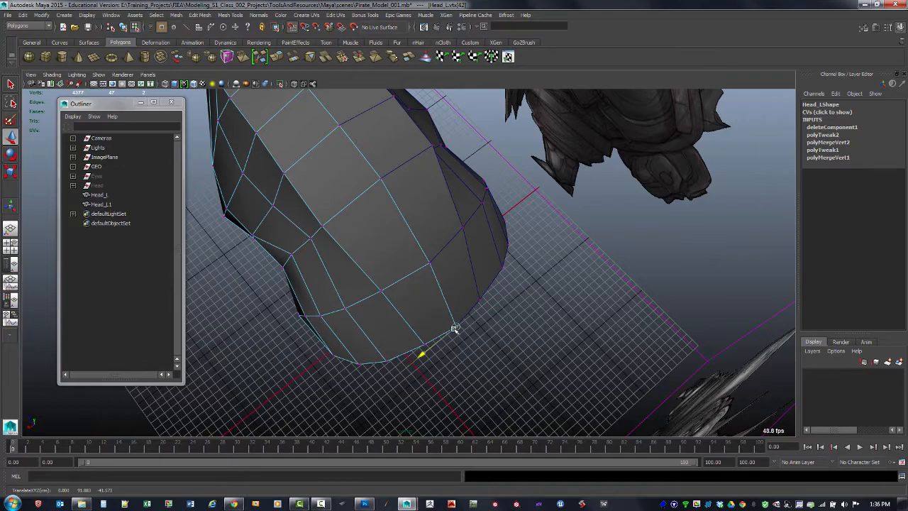
{"action": "key", "text": "super"}
{"action": "left_click_drag", "start_coordinate": [435, 287], "coordinate": [405, 250], "text": "alt"}
{"action": "left_click", "coordinate": [359, 222]}
{"action": "left_click_drag", "start_coordinate": [341, 233], "coordinate": [495, 208]}
{"action": "key", "text": "F8"}
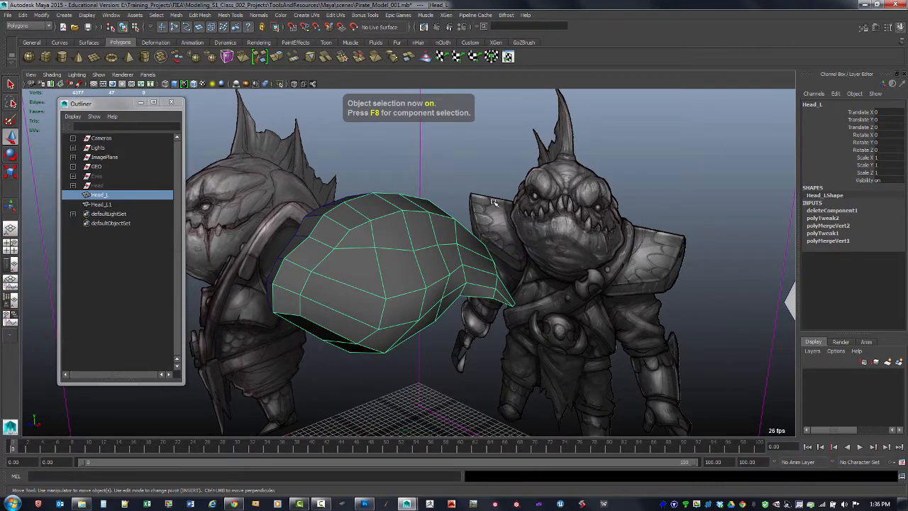
Delete Head_L's construction history and switch the perspective view to textured shading
{"action": "key", "text": "alt+shift+d"}
{"action": "left_click", "coordinate": [417, 366]}
{"action": "left_click_drag", "start_coordinate": [430, 286], "coordinate": [447, 253], "text": "alt"}
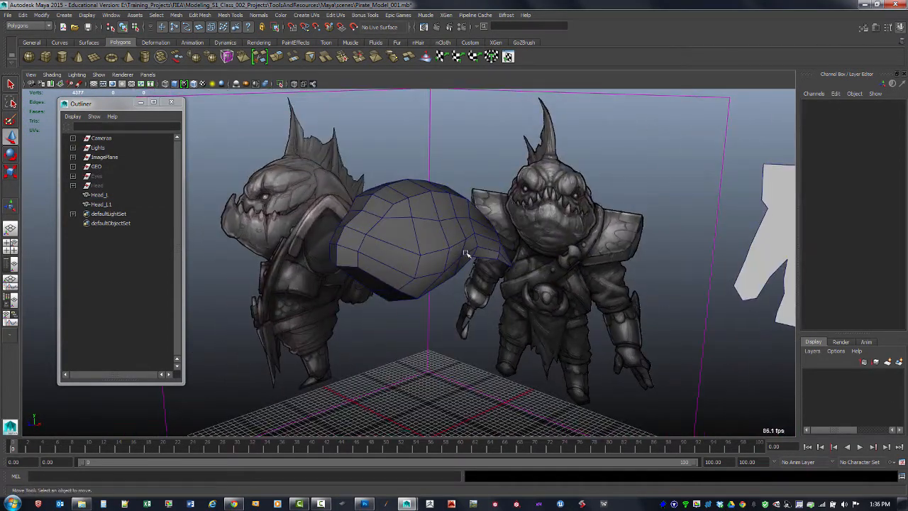
{"action": "key", "text": "6"}
{"action": "left_click_drag", "start_coordinate": [414, 300], "coordinate": [429, 263], "text": "alt"}
{"action": "left_click", "coordinate": [429, 264]}
Group Head_L and Head_L1 and name the group Head_Class
{"action": "key", "text": "space"}
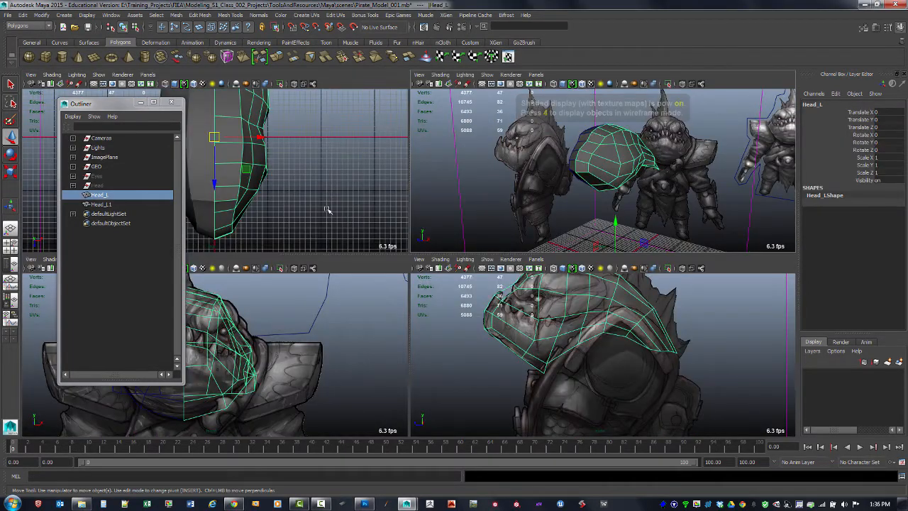
{"action": "middle_click_drag", "start_coordinate": [348, 187], "coordinate": [351, 191], "text": "alt"}
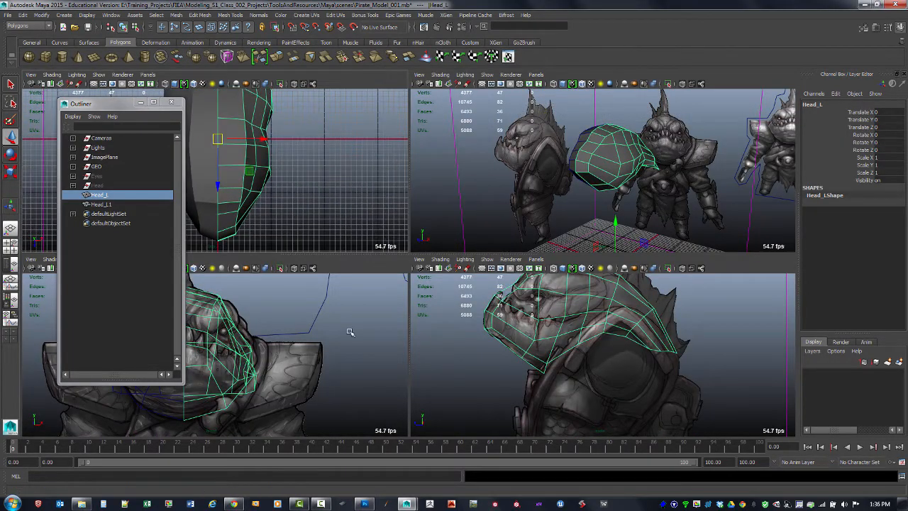
{"action": "left_click_drag", "start_coordinate": [476, 308], "coordinate": [469, 336], "text": "alt"}
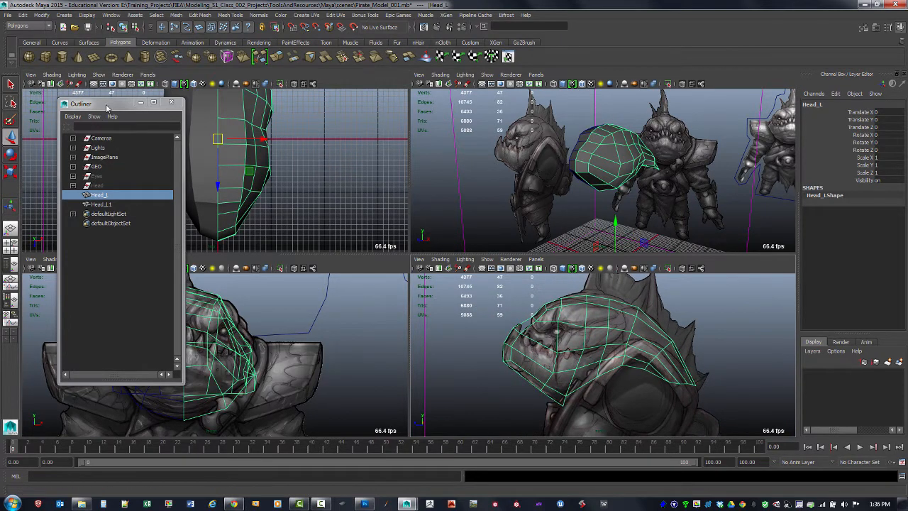
{"action": "left_click_drag", "start_coordinate": [108, 107], "coordinate": [78, 110]}
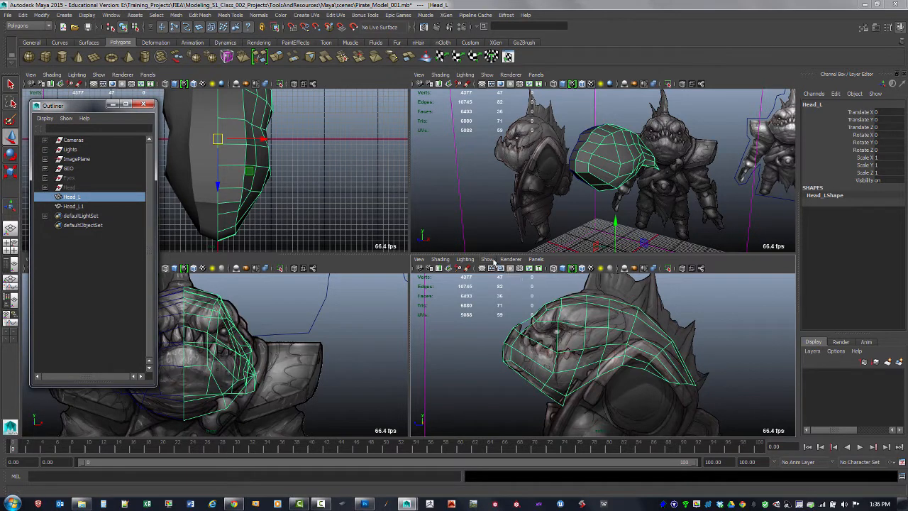
{"action": "left_click", "coordinate": [80, 206], "text": "ctrl"}
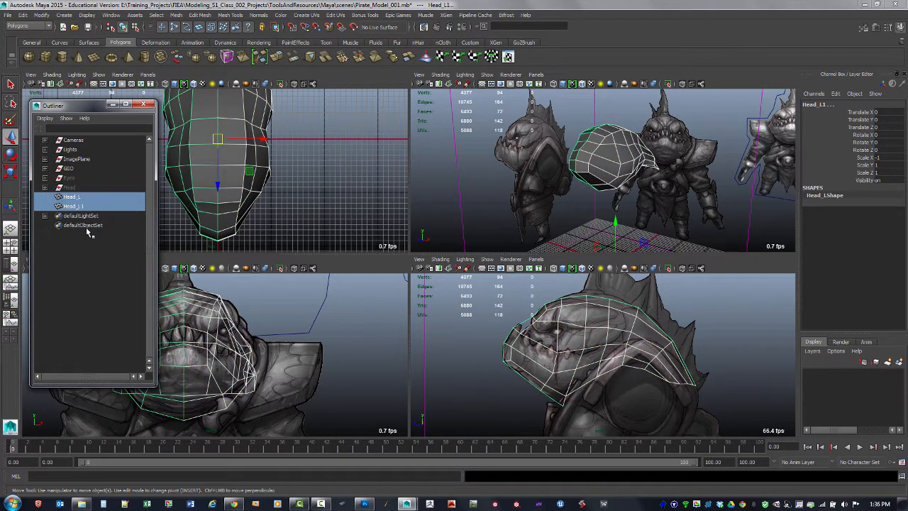
{"action": "key", "text": "ctrl+g"}
{"action": "double_click", "coordinate": [74, 196]}
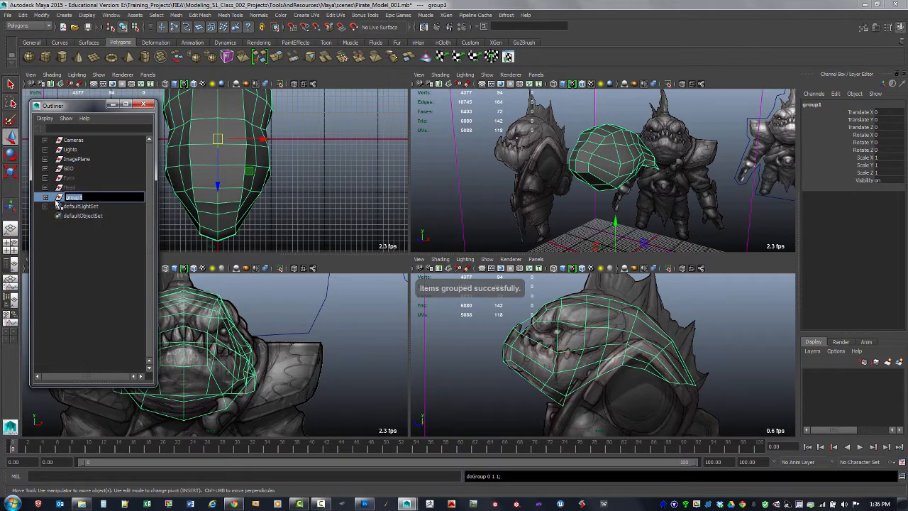
{"action": "type", "text": "Head_"}
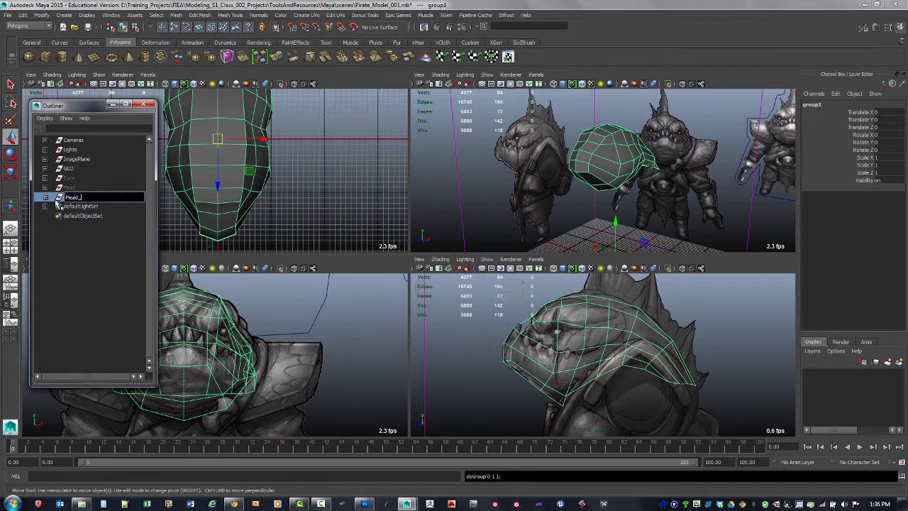
{"action": "type", "text": "Class"}
{"action": "key", "text": "Return"}
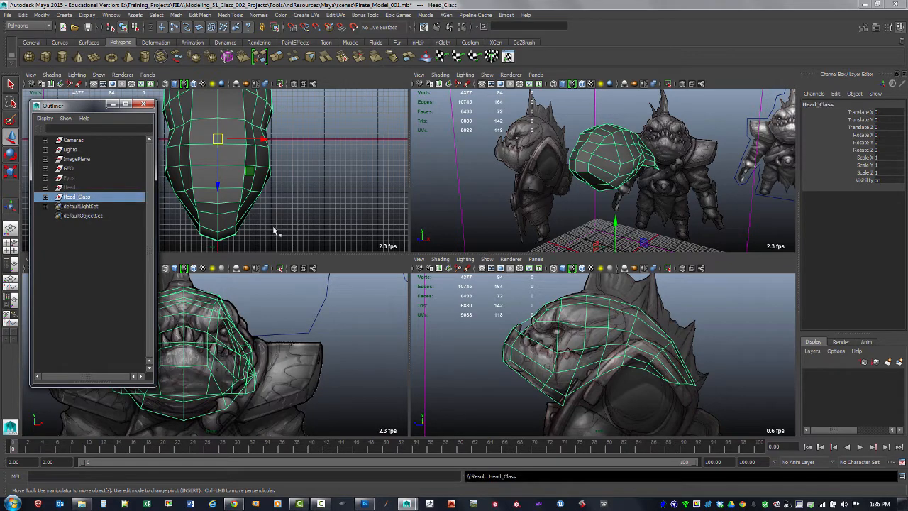
Save the scene as a new version named Pirate_Model_002
{"action": "left_click", "coordinate": [7, 15]}
{"action": "left_click", "coordinate": [54, 56]}
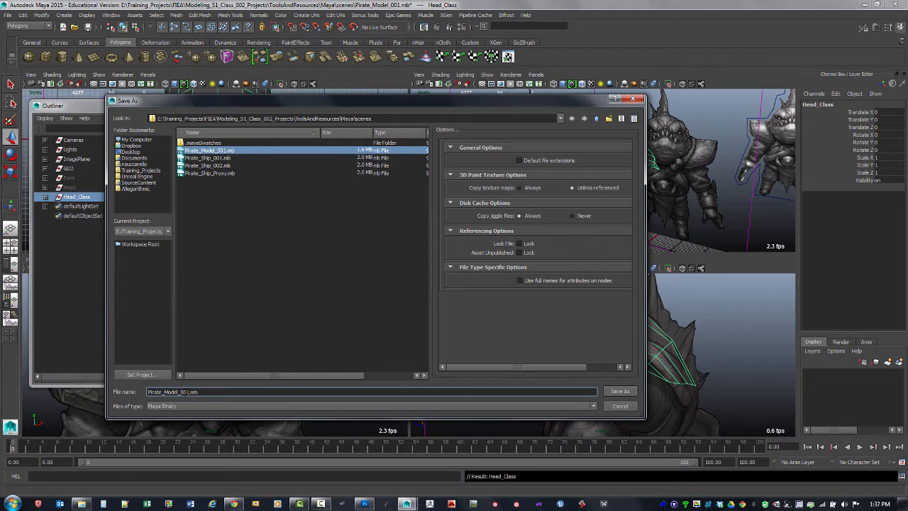
{"action": "type", "text": "2"}
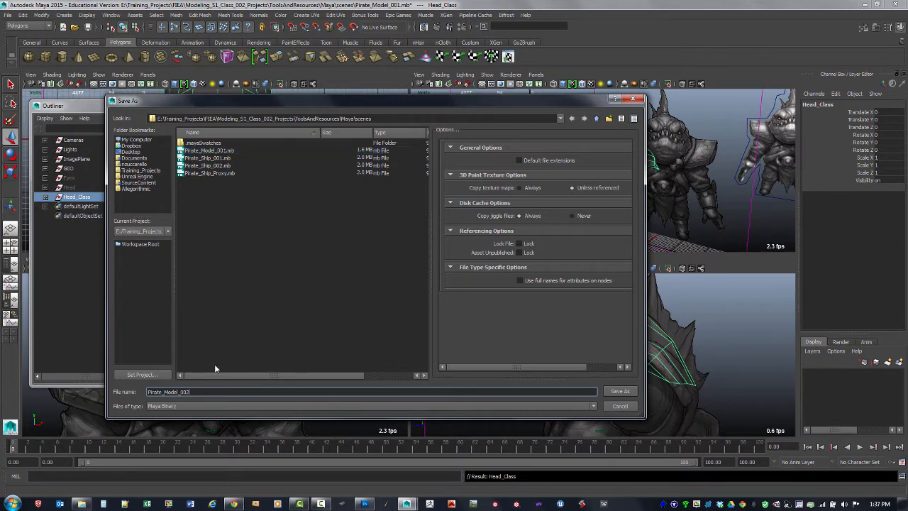
{"action": "left_click", "coordinate": [620, 393]}
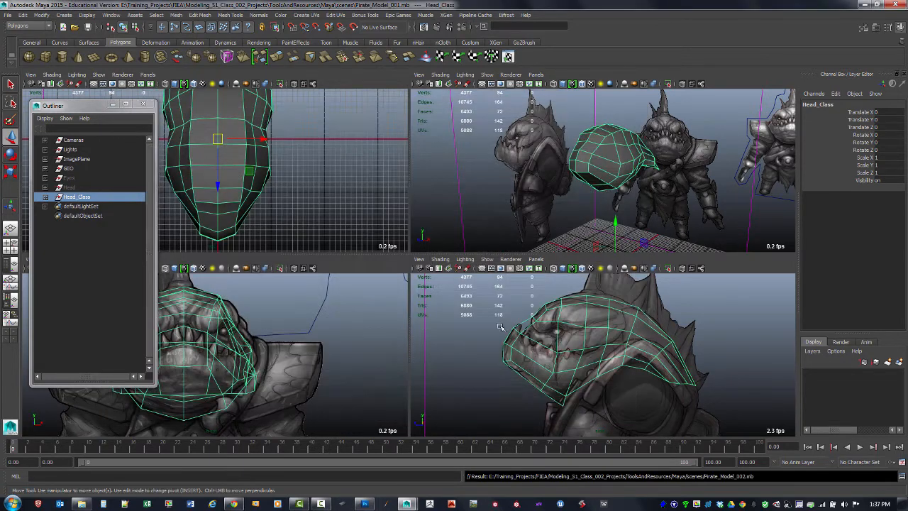
Start the Multi-Cut tool on Head_L and display the Modeling Toolkit
{"action": "left_click", "coordinate": [501, 232]}
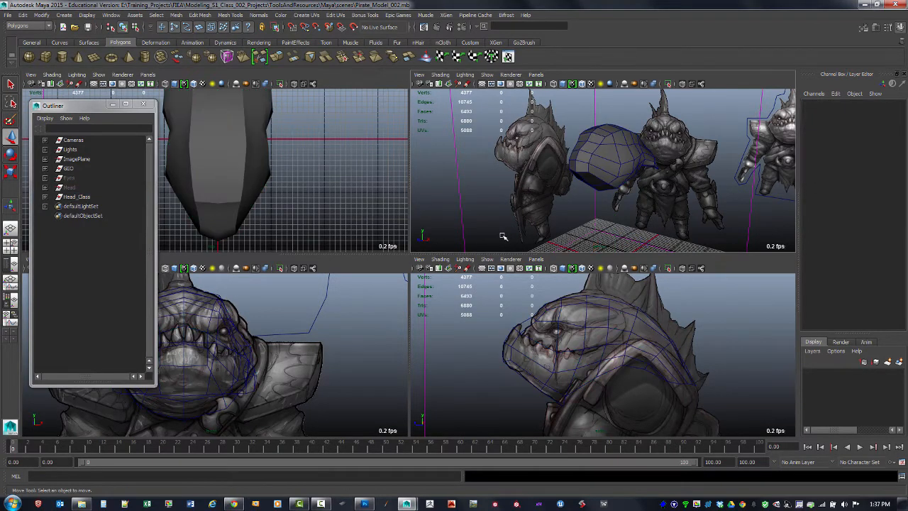
{"action": "key", "text": "space"}
{"action": "left_click_drag", "start_coordinate": [455, 279], "coordinate": [469, 283], "text": "alt"}
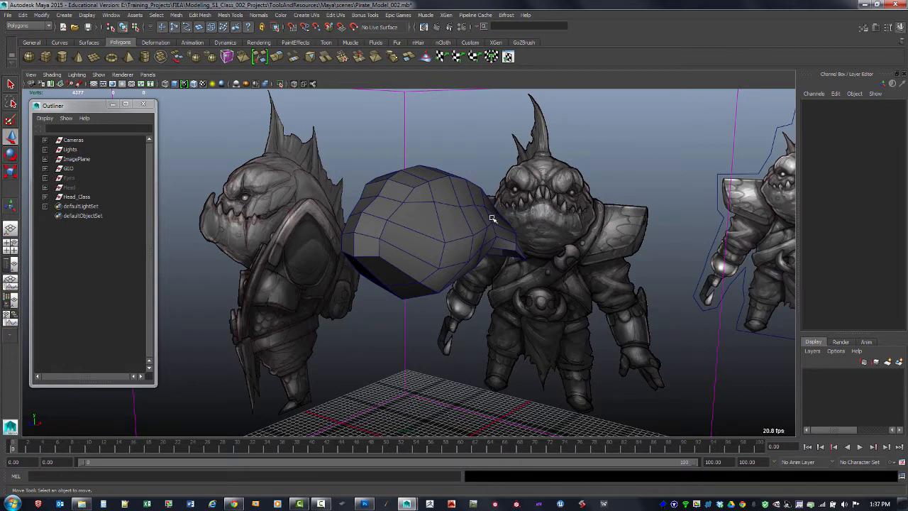
{"action": "left_click", "coordinate": [454, 267]}
{"action": "left_click", "coordinate": [475, 149]}
{"action": "left_click_drag", "start_coordinate": [480, 173], "coordinate": [434, 291], "text": "alt"}
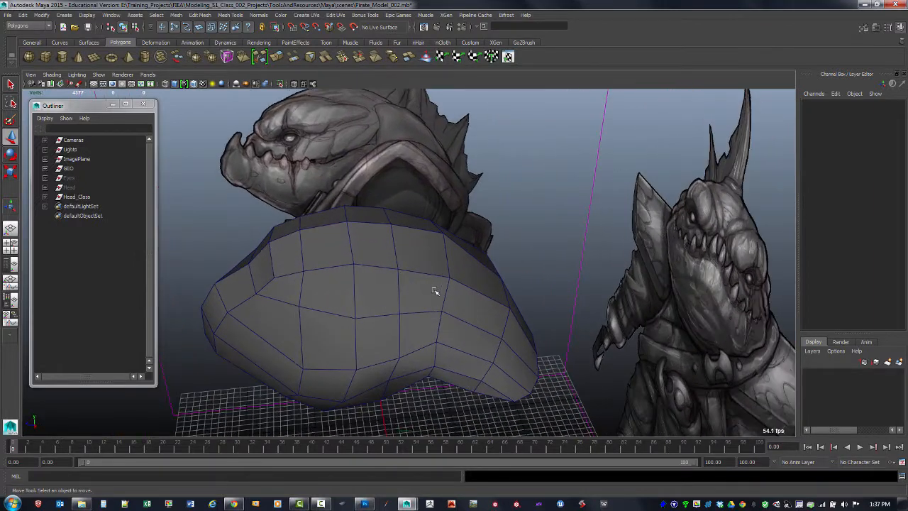
{"action": "right_click", "coordinate": [388, 266], "text": "shift"}
{"action": "left_click", "coordinate": [401, 264]}
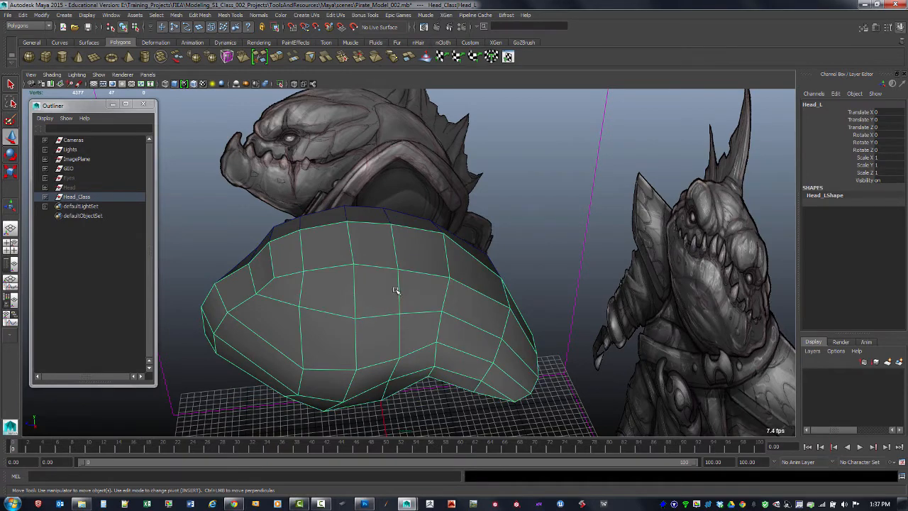
{"action": "right_click_drag", "start_coordinate": [396, 290], "coordinate": [354, 289], "text": "shift"}
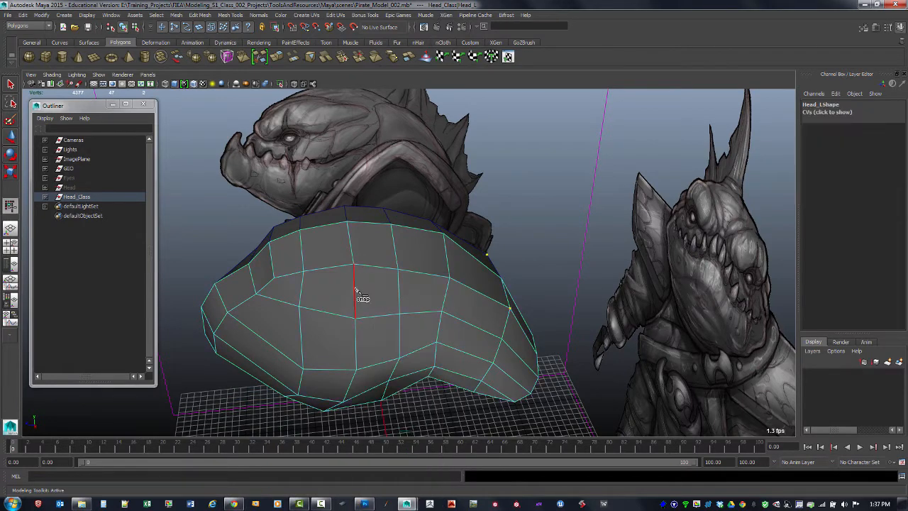
{"action": "left_click", "coordinate": [865, 29]}
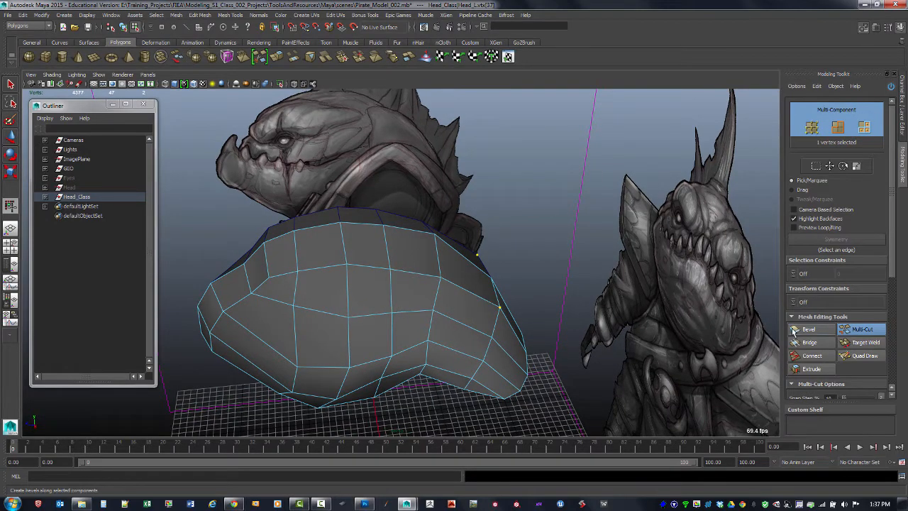
Cut a new edge line close beside Head_L's center line from the forehead to the back of the neck
{"action": "left_click_drag", "start_coordinate": [454, 249], "coordinate": [371, 242], "text": "alt"}
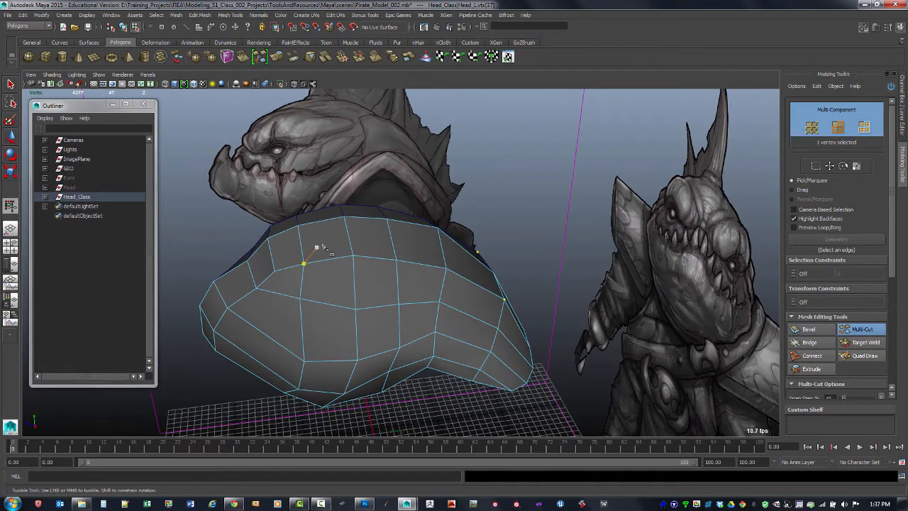
{"action": "key", "text": "space"}
{"action": "key", "text": "space"}
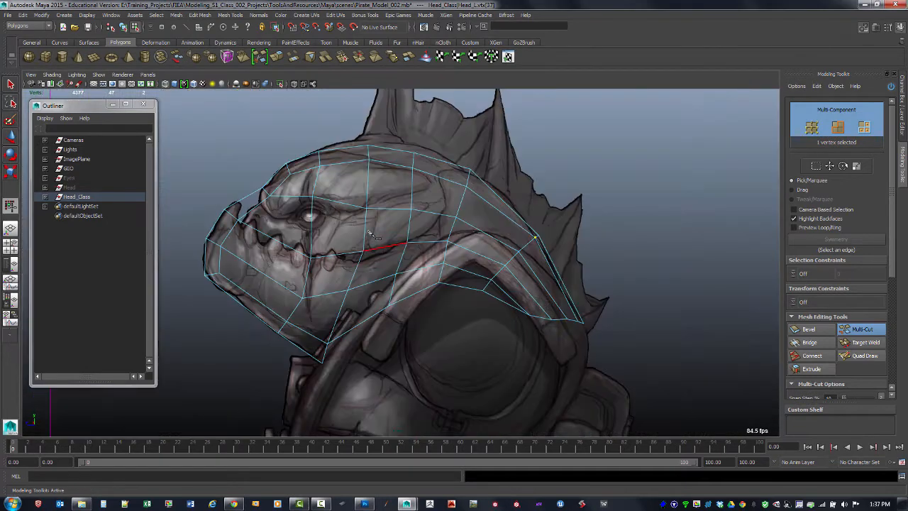
{"action": "key", "text": "space"}
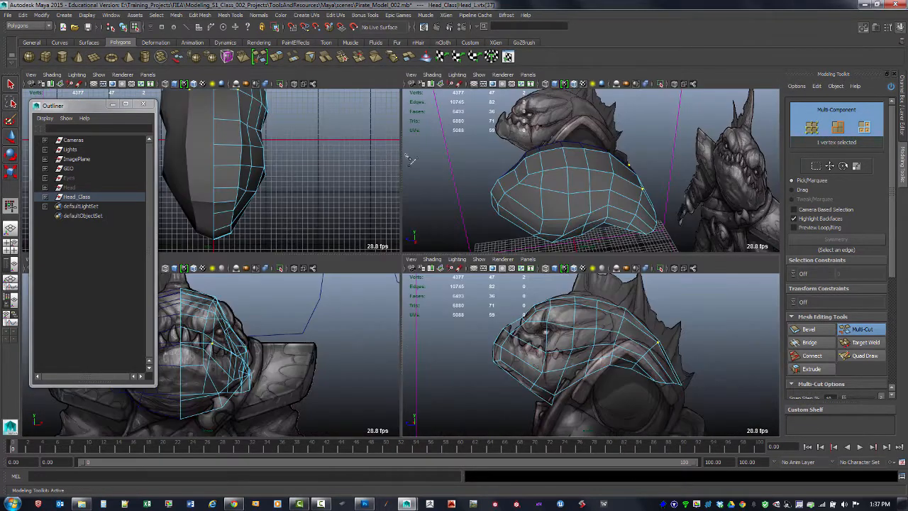
{"action": "left_click", "coordinate": [540, 151]}
{"action": "right_click_drag", "start_coordinate": [536, 167], "coordinate": [611, 156], "text": "alt"}
{"action": "middle_click_drag", "start_coordinate": [611, 156], "coordinate": [552, 176], "text": "alt"}
{"action": "left_click_drag", "start_coordinate": [552, 176], "coordinate": [487, 197], "text": "alt"}
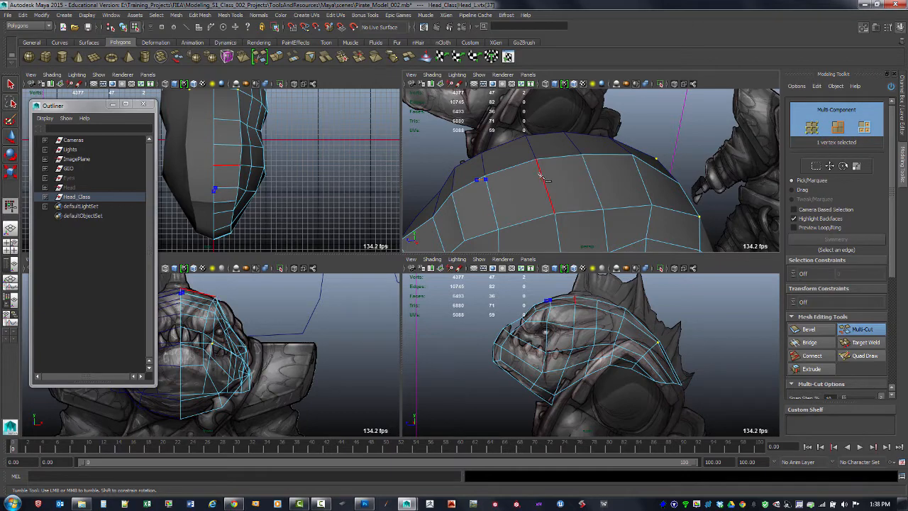
{"action": "left_click", "coordinate": [539, 166]}
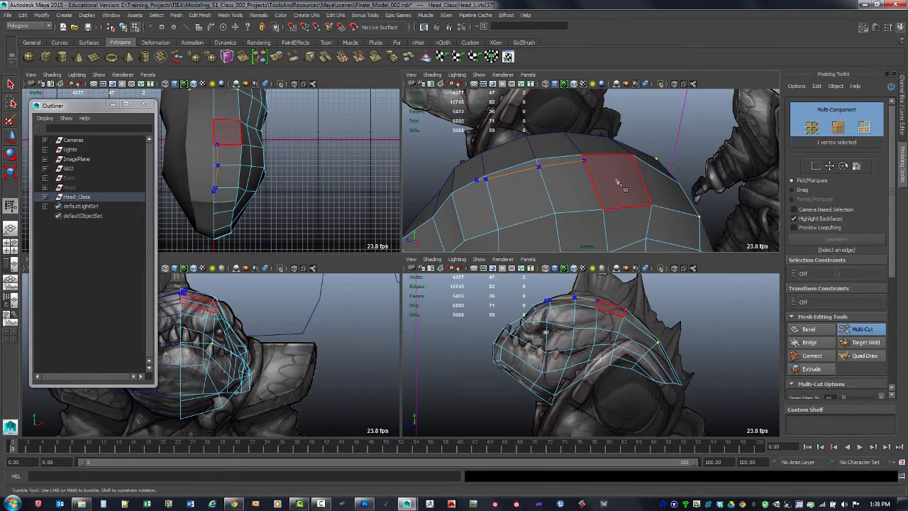
{"action": "left_click_drag", "start_coordinate": [585, 164], "coordinate": [616, 213], "text": "alt"}
{"action": "left_click", "coordinate": [586, 204], "text": "ctrl"}
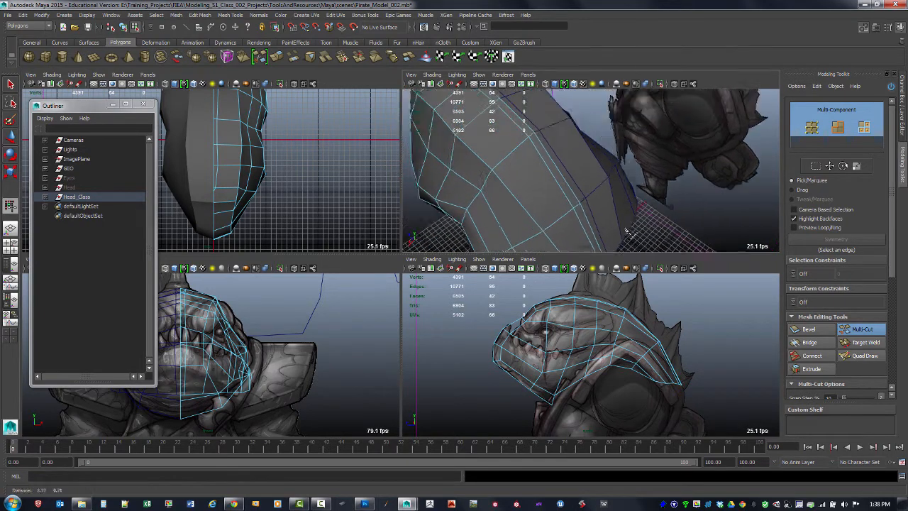
{"action": "middle_click_drag", "start_coordinate": [616, 213], "coordinate": [640, 215], "text": "alt"}
{"action": "key", "text": "q"}
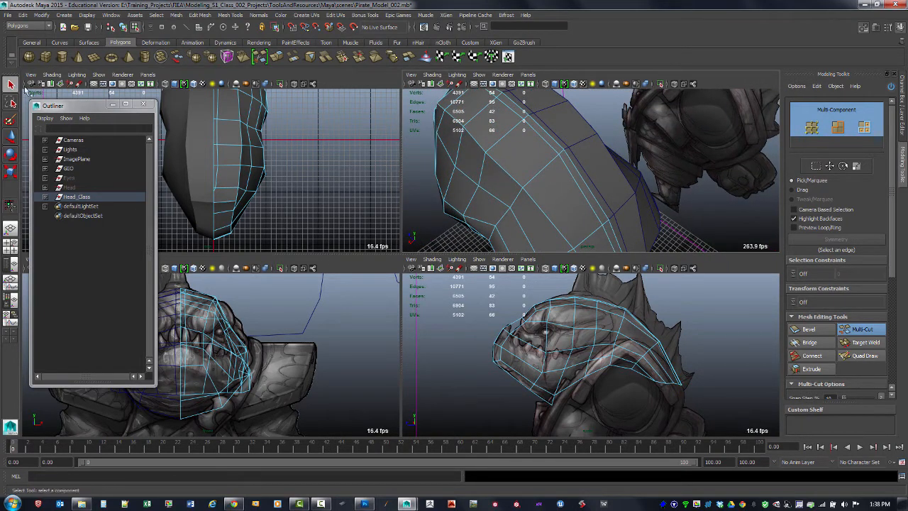
Pull the center-line vertex at the back of Head_L's neck outward onto the rear fin spike's tip in the side reference
{"action": "left_click_drag", "start_coordinate": [612, 154], "coordinate": [590, 135], "text": "alt"}
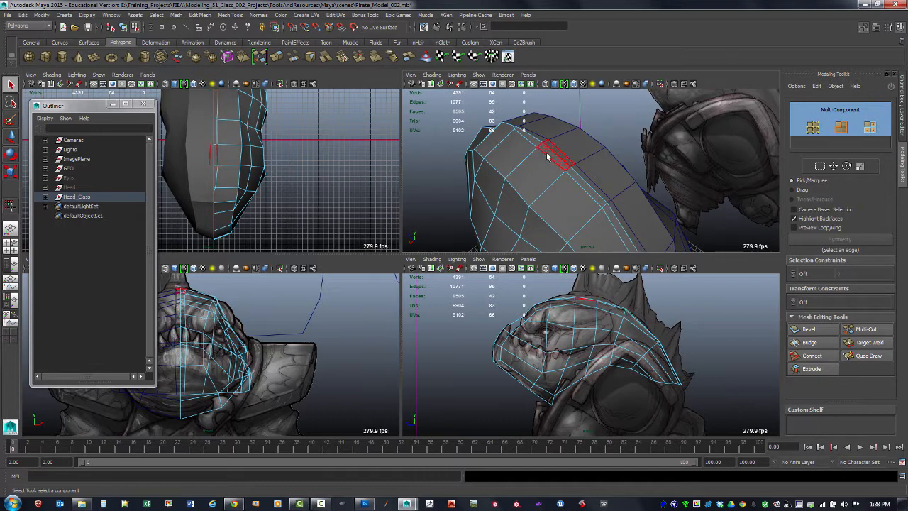
{"action": "left_click_drag", "start_coordinate": [613, 226], "coordinate": [583, 176], "text": "alt"}
{"action": "middle_click_drag", "start_coordinate": [595, 205], "coordinate": [590, 157], "text": "alt"}
{"action": "key", "text": "F9"}
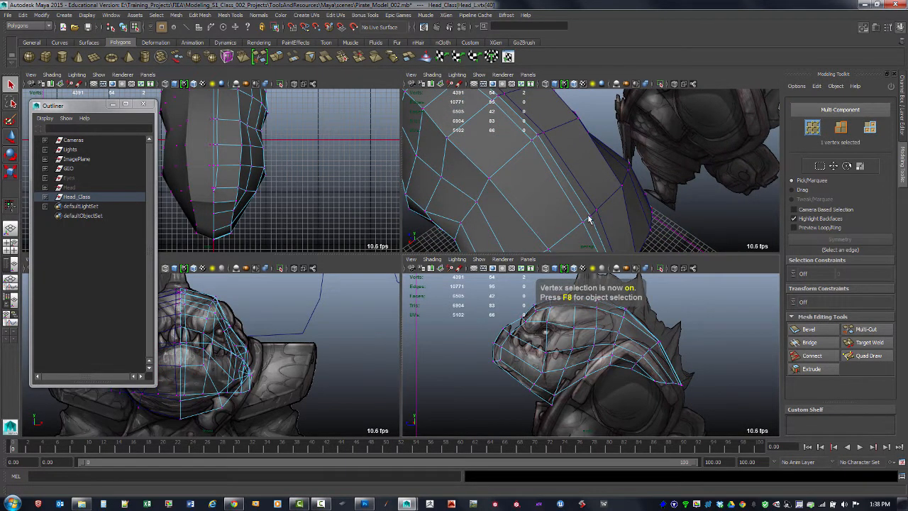
{"action": "left_click", "coordinate": [591, 217]}
{"action": "key", "text": "w"}
{"action": "middle_click_drag", "start_coordinate": [685, 341], "coordinate": [664, 337], "text": "alt"}
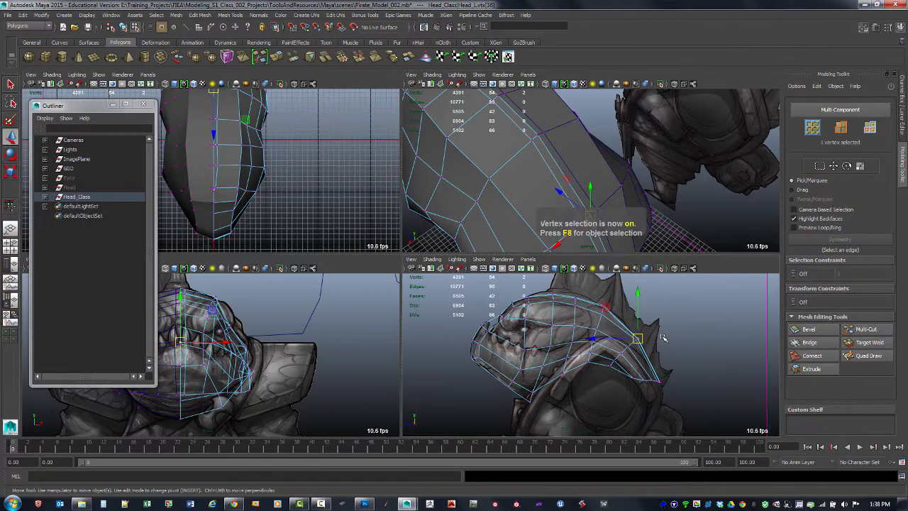
{"action": "left_click_drag", "start_coordinate": [638, 338], "coordinate": [659, 322]}
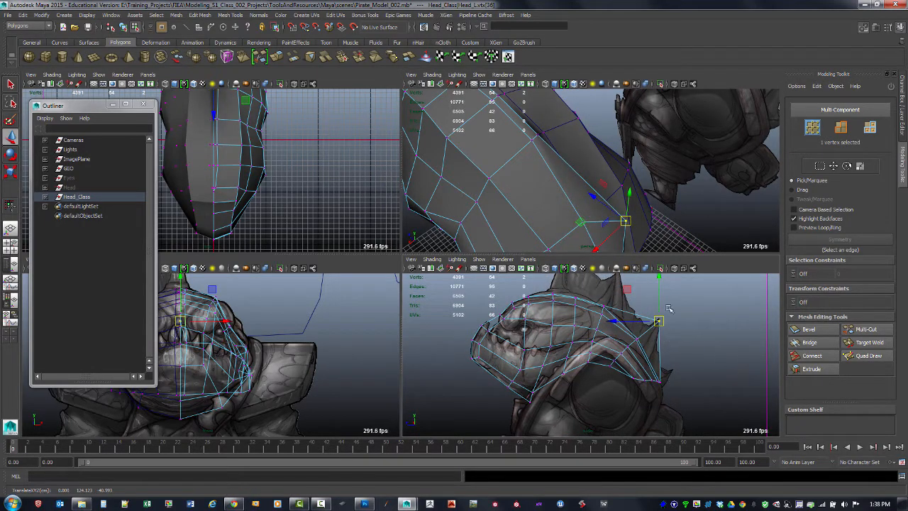
Move three more of Head_L's center-line vertices onto the fin's lowest rear point, middle spike tip and tall front spike tip
{"action": "middle_click_drag", "start_coordinate": [633, 227], "coordinate": [619, 154], "text": "alt"}
{"action": "left_click_drag", "start_coordinate": [620, 230], "coordinate": [590, 219], "text": "alt"}
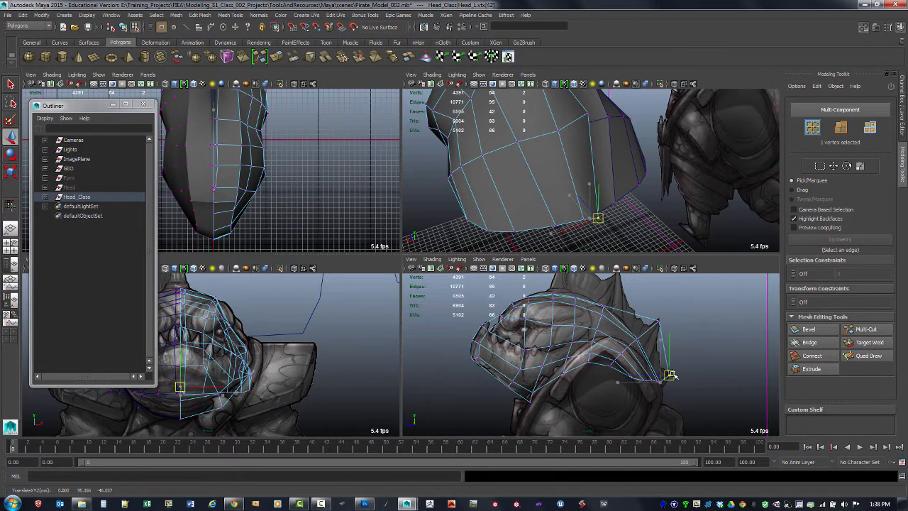
{"action": "middle_click_drag", "start_coordinate": [622, 279], "coordinate": [622, 336], "text": "alt"}
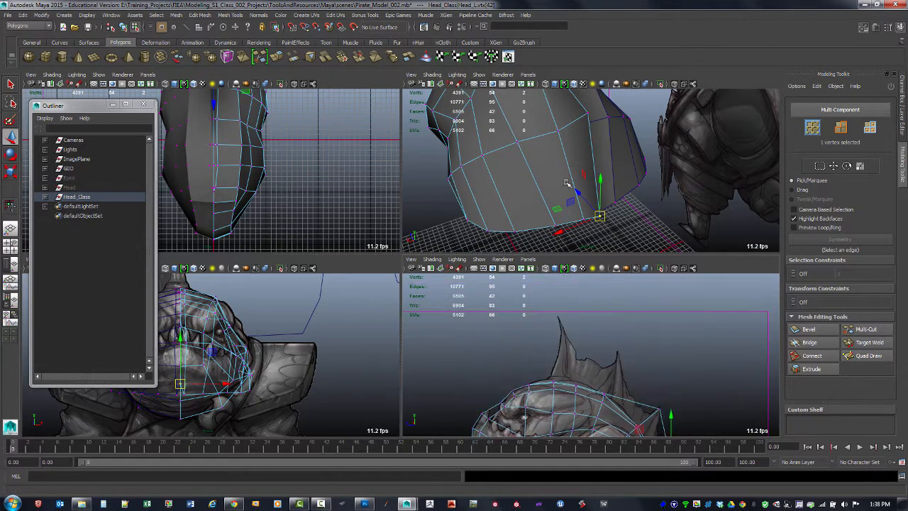
{"action": "middle_click_drag", "start_coordinate": [552, 138], "coordinate": [553, 159], "text": "alt"}
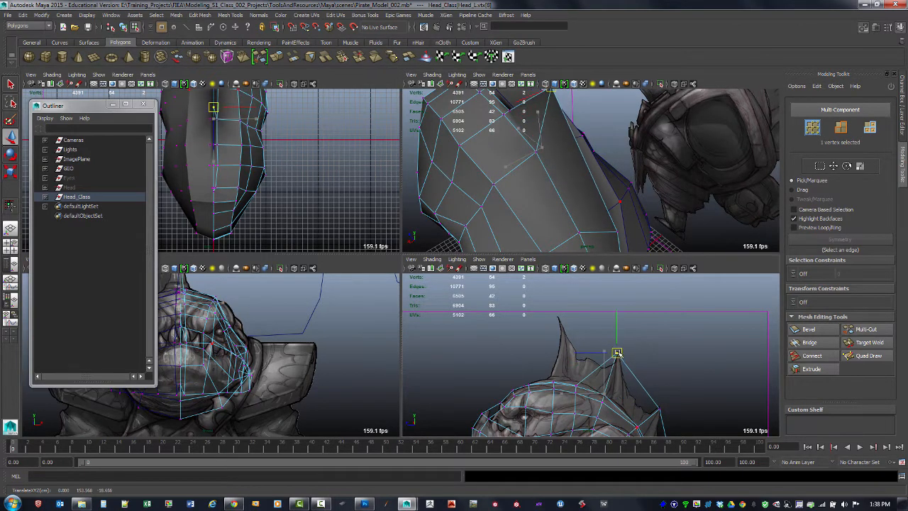
{"action": "middle_click_drag", "start_coordinate": [512, 117], "coordinate": [511, 181], "text": "alt"}
{"action": "left_click_drag", "start_coordinate": [510, 181], "coordinate": [540, 194], "text": "alt"}
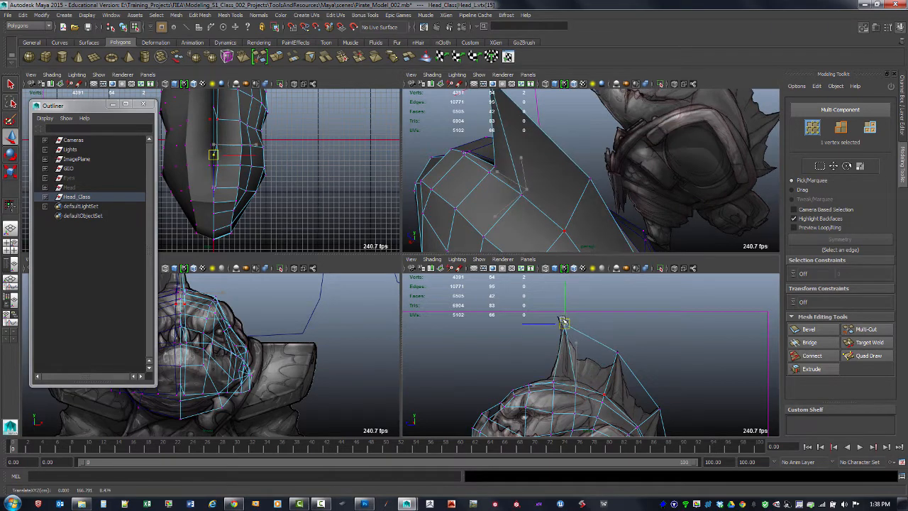
Move the center-line vertex in front of the tall spike to the fin's front base in the side reference and inspect the fin's shape
{"action": "middle_click_drag", "start_coordinate": [624, 335], "coordinate": [592, 288], "text": "alt"}
{"action": "right_click_drag", "start_coordinate": [592, 288], "coordinate": [609, 327], "text": "alt"}
{"action": "key", "text": "space"}
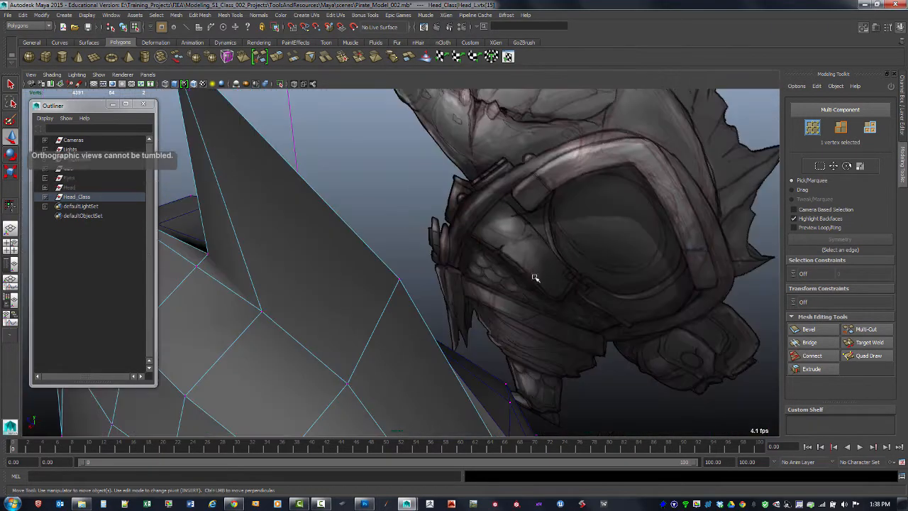
{"action": "left_click_drag", "start_coordinate": [535, 278], "coordinate": [631, 254], "text": "alt"}
{"action": "right_click_drag", "start_coordinate": [631, 253], "coordinate": [545, 227], "text": "alt"}
{"action": "left_click_drag", "start_coordinate": [546, 227], "coordinate": [564, 217], "text": "alt"}
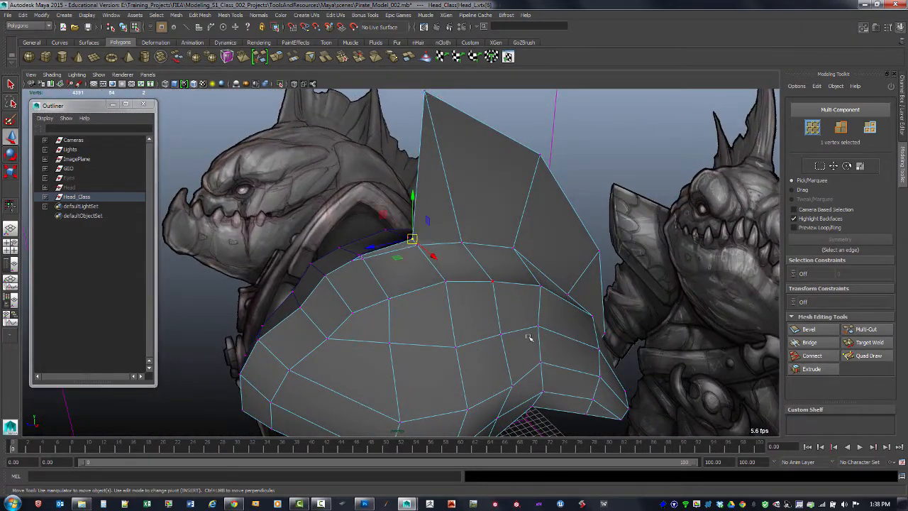
{"action": "key", "text": "space"}
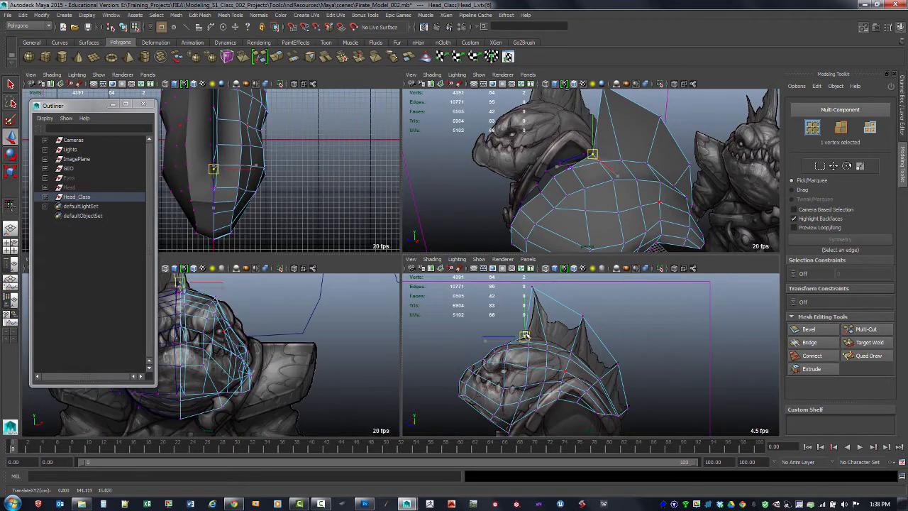
{"action": "key", "text": "space"}
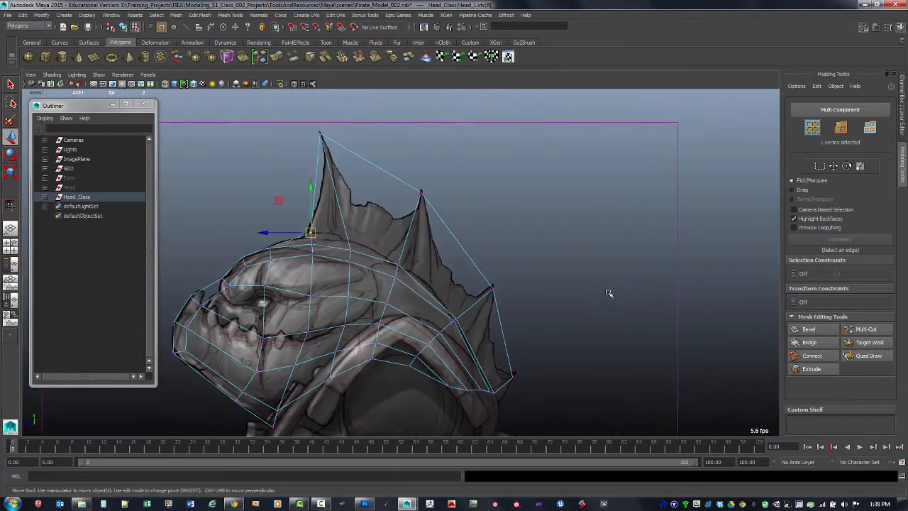
{"action": "key", "text": "space"}
{"action": "left_click_drag", "start_coordinate": [618, 236], "coordinate": [391, 265], "text": "alt"}
{"action": "key", "text": "space"}
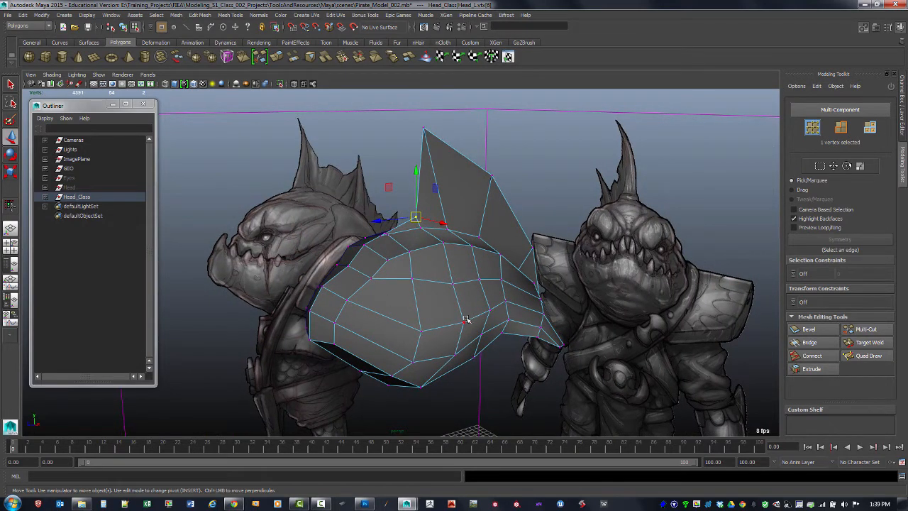
{"action": "left_click_drag", "start_coordinate": [461, 331], "coordinate": [464, 234], "text": "alt"}
{"action": "left_click_drag", "start_coordinate": [507, 284], "coordinate": [495, 284], "text": "alt"}
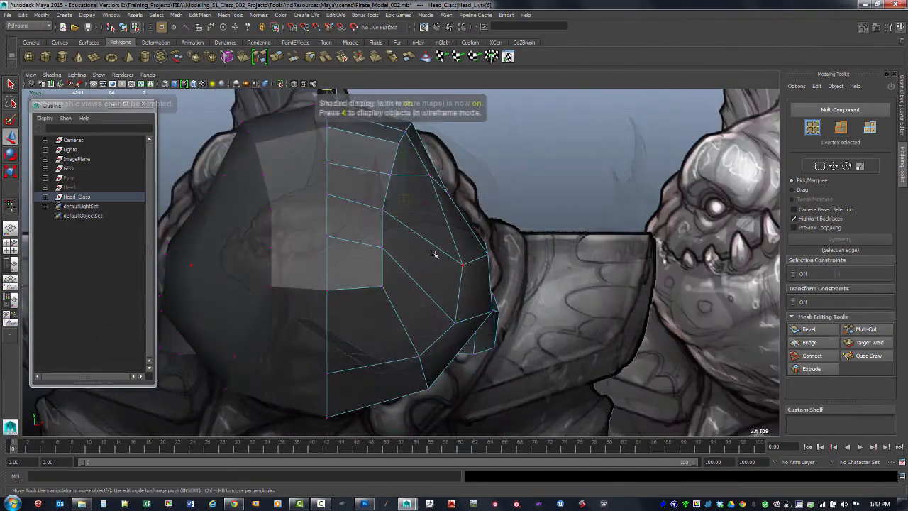
Return Head_L to object selection and cut new edges across its upper face around the brow and eye with Multi-Cut
{"action": "left_click", "coordinate": [387, 213]}
{"action": "key", "text": "F8"}
{"action": "left_click", "coordinate": [258, 15]}
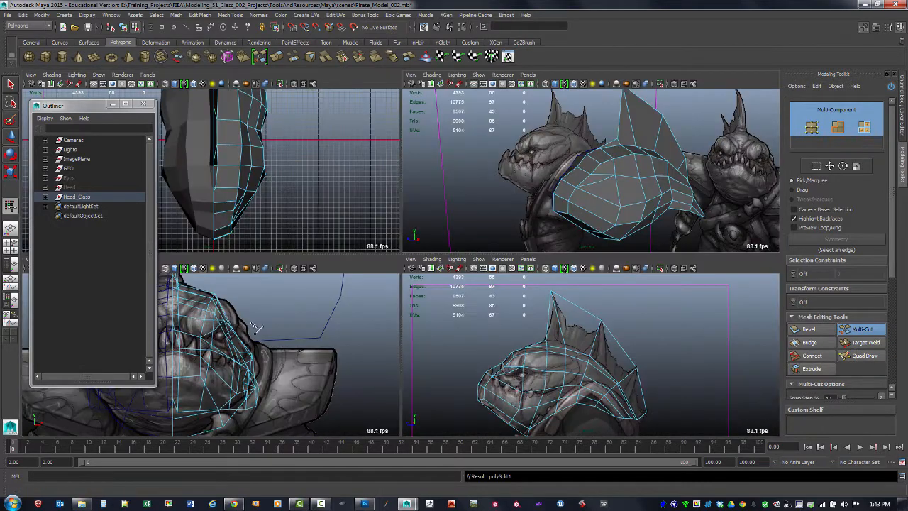
{"action": "key", "text": "Return"}
{"action": "scroll", "coordinate": [592, 162], "scroll_direction": "up", "scroll_amount": 3}
{"action": "left_click", "coordinate": [553, 166]}
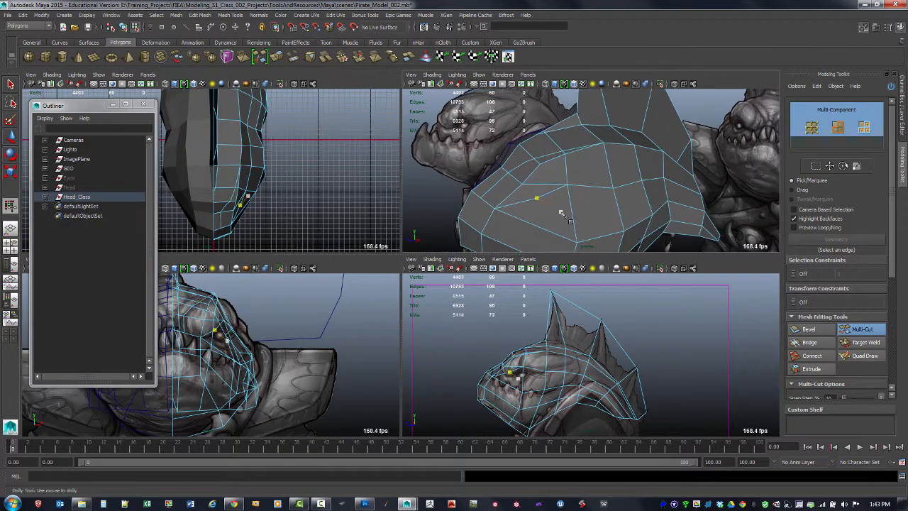
{"action": "left_click_drag", "start_coordinate": [561, 209], "coordinate": [555, 186], "text": "alt"}
{"action": "key", "text": "Return"}
{"action": "scroll", "coordinate": [556, 192], "scroll_direction": "up", "scroll_amount": 3}
{"action": "key", "text": "g"}
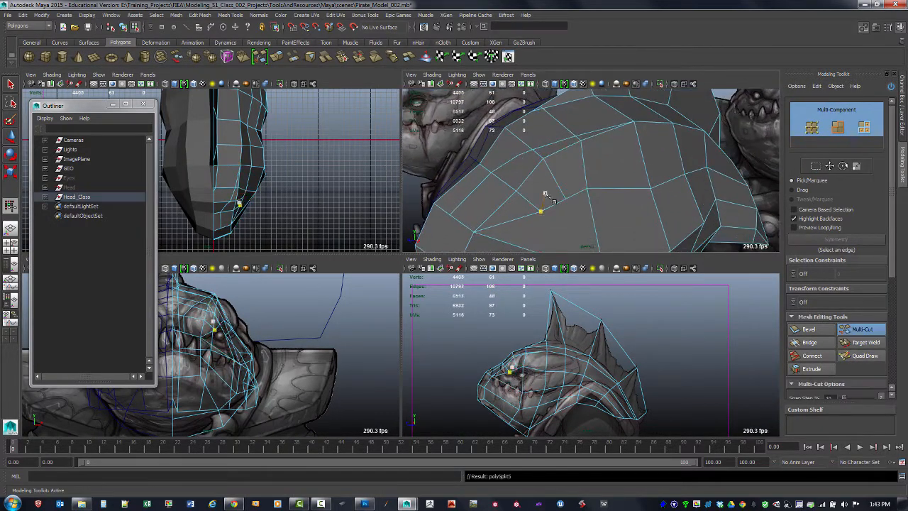
Reposition Head_L's vertices around the brow and snout to match the front reference, minimizing the Outliner for a clear view
{"action": "key", "text": "w"}
{"action": "right_click_drag", "start_coordinate": [592, 154], "coordinate": [543, 155]}
{"action": "left_click", "coordinate": [544, 158]}
{"action": "scroll", "coordinate": [556, 348], "scroll_direction": "up", "scroll_amount": 5}
{"action": "left_click_drag", "start_coordinate": [570, 174], "coordinate": [632, 174]}
{"action": "left_click", "coordinate": [113, 104]}
{"action": "scroll", "coordinate": [308, 345], "scroll_direction": "up", "scroll_amount": 3}
{"action": "scroll", "coordinate": [308, 345], "scroll_direction": "up", "scroll_amount": 3}
{"action": "scroll", "coordinate": [613, 161], "scroll_direction": "down", "scroll_amount": 4}
{"action": "left_click_drag", "start_coordinate": [305, 367], "coordinate": [314, 368]}
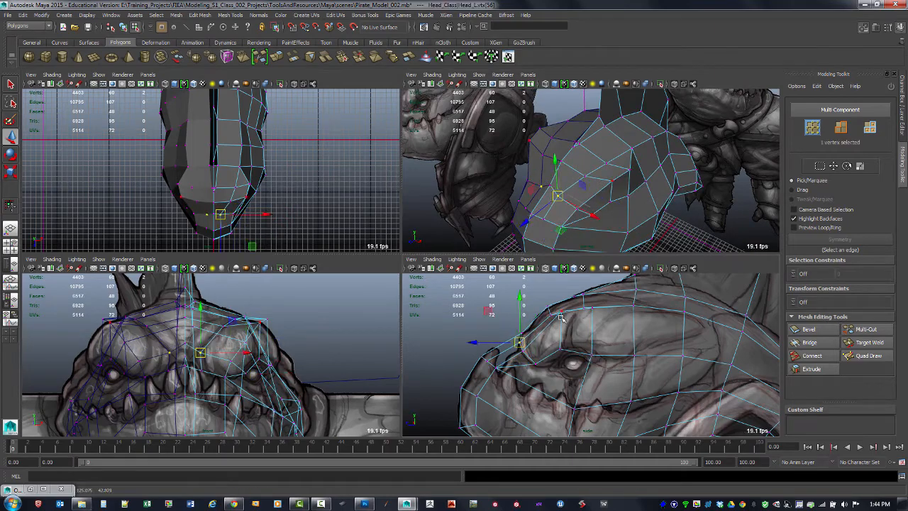
Cut an additional edge line across the side of Head_L behind the brow with Multi-Cut
{"action": "key", "text": "space"}
{"action": "left_click_drag", "start_coordinate": [589, 194], "coordinate": [543, 211], "text": "alt"}
{"action": "key", "text": "space"}
{"action": "right_click_drag", "start_coordinate": [584, 173], "coordinate": [619, 148]}
{"action": "right_click_drag", "start_coordinate": [584, 171], "coordinate": [539, 171], "text": "shift"}
{"action": "left_click", "coordinate": [580, 161]}
{"action": "left_click", "coordinate": [601, 153]}
Adjust the vertices along the brow and above the eye so the edges follow the face lines of the side reference
{"action": "left_click_drag", "start_coordinate": [633, 322], "coordinate": [635, 323]}
{"action": "middle_click_drag", "start_coordinate": [653, 326], "coordinate": [642, 334], "text": "alt"}
{"action": "left_click", "coordinate": [673, 341]}
{"action": "left_click_drag", "start_coordinate": [673, 341], "coordinate": [674, 336]}
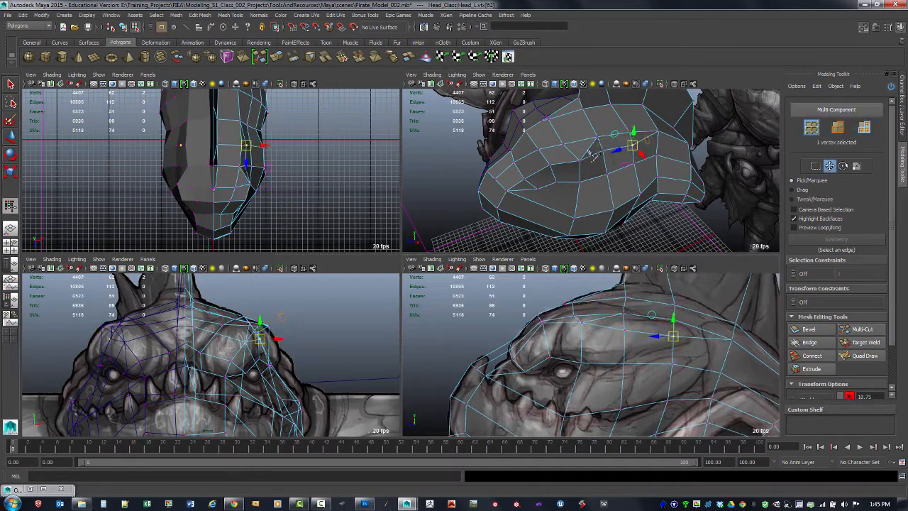
{"action": "left_click_drag", "start_coordinate": [606, 151], "coordinate": [607, 153]}
{"action": "middle_click_drag", "start_coordinate": [627, 330], "coordinate": [606, 327], "text": "alt"}
{"action": "left_click_drag", "start_coordinate": [604, 327], "coordinate": [603, 322]}
{"action": "left_click", "coordinate": [652, 331]}
{"action": "left_click_drag", "start_coordinate": [652, 331], "coordinate": [652, 326]}
{"action": "middle_click_drag", "start_coordinate": [607, 327], "coordinate": [607, 311], "text": "alt"}
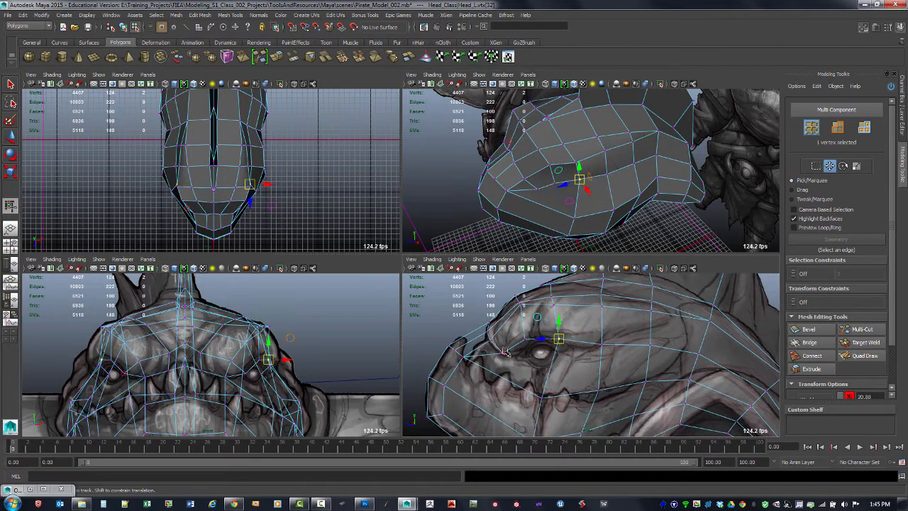
Cut new edges outlining the eye opening with Multi-Cut and start another cut from the snout's center line toward the eye
{"action": "right_click_drag", "start_coordinate": [505, 350], "coordinate": [465, 350], "text": "shift"}
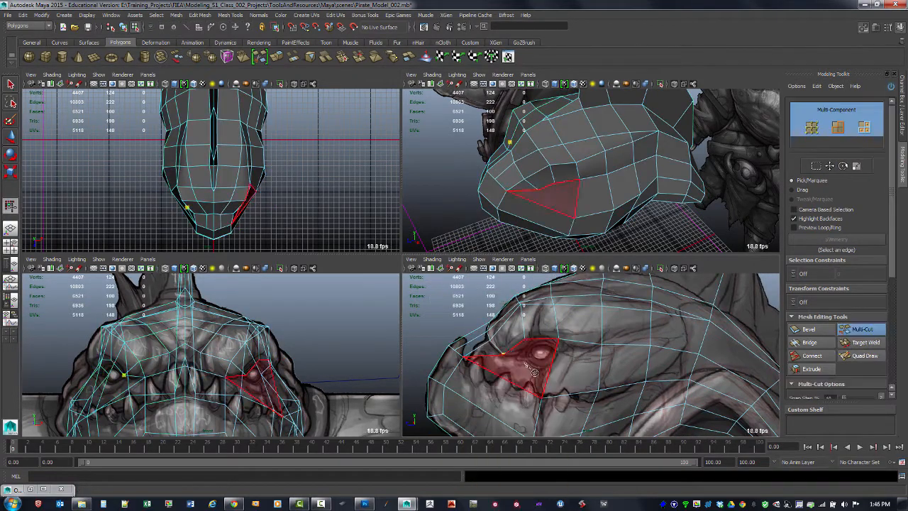
{"action": "left_click_drag", "start_coordinate": [582, 225], "coordinate": [615, 157], "text": "alt"}
{"action": "key", "text": "q"}
{"action": "left_click_drag", "start_coordinate": [725, 162], "coordinate": [596, 174], "text": "alt"}
{"action": "left_click", "coordinate": [493, 208]}
{"action": "left_click_drag", "start_coordinate": [492, 209], "coordinate": [506, 211], "text": "alt"}
{"action": "right_click_drag", "start_coordinate": [507, 339], "coordinate": [468, 339], "text": "shift"}
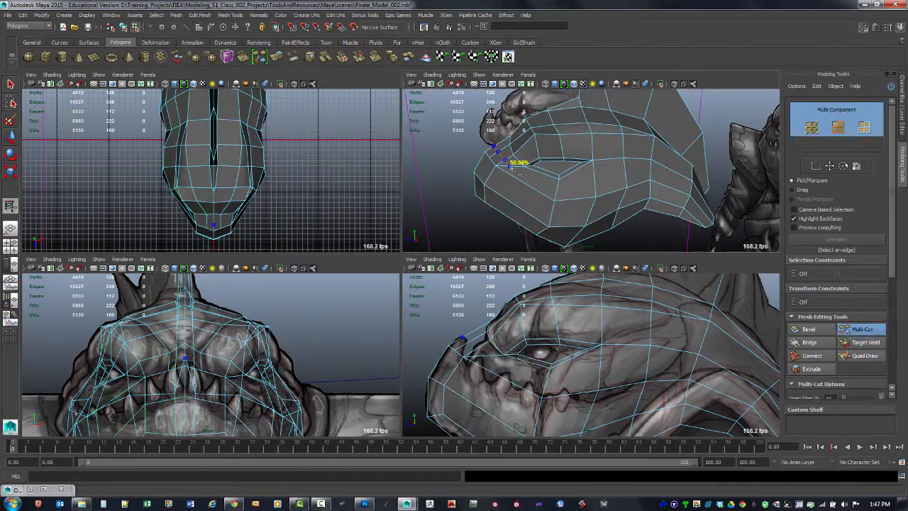
Cut an extra edge line along the mouth and move its vertices onto the lip line of the side reference
{"action": "key", "text": "w"}
{"action": "left_click", "coordinate": [544, 395]}
{"action": "middle_click_drag", "start_coordinate": [544, 395], "coordinate": [532, 367], "text": "alt"}
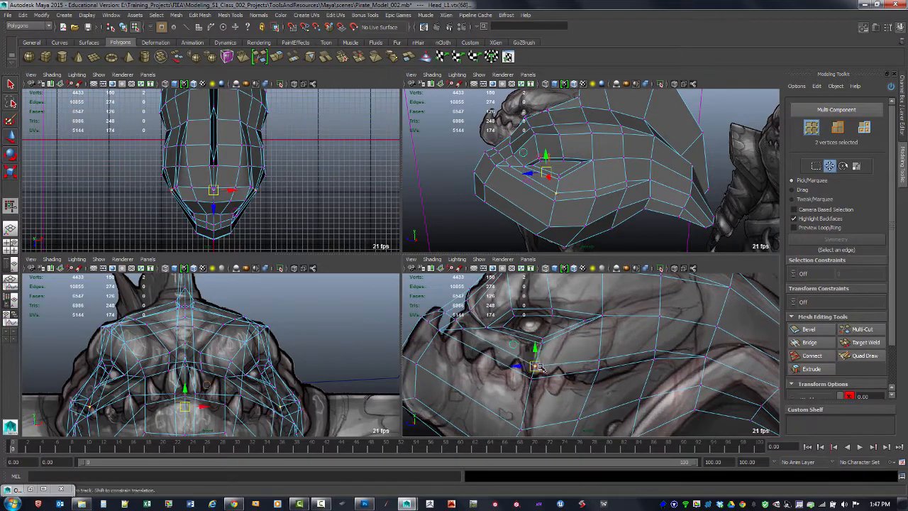
{"action": "left_click_drag", "start_coordinate": [568, 177], "coordinate": [553, 186], "text": "alt"}
{"action": "left_click_drag", "start_coordinate": [554, 199], "coordinate": [558, 202]}
{"action": "left_click", "coordinate": [600, 175]}
{"action": "middle_click_drag", "start_coordinate": [298, 352], "coordinate": [301, 306], "text": "alt"}
{"action": "left_click_drag", "start_coordinate": [603, 186], "coordinate": [562, 189], "text": "alt"}
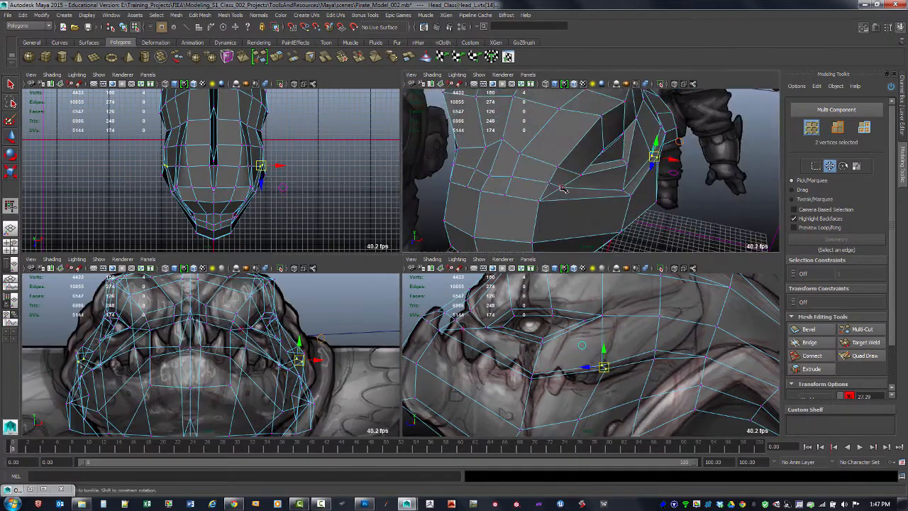
Reposition the lip vertices below the eye to shape the fold along the side of the mouth
{"action": "key", "text": "space"}
{"action": "left_click_drag", "start_coordinate": [461, 238], "coordinate": [529, 249], "text": "alt"}
{"action": "left_click", "coordinate": [398, 310]}
{"action": "left_click_drag", "start_coordinate": [461, 305], "coordinate": [380, 330], "text": "alt"}
{"action": "left_click", "coordinate": [373, 365]}
{"action": "left_click_drag", "start_coordinate": [387, 298], "coordinate": [561, 166], "text": "alt"}
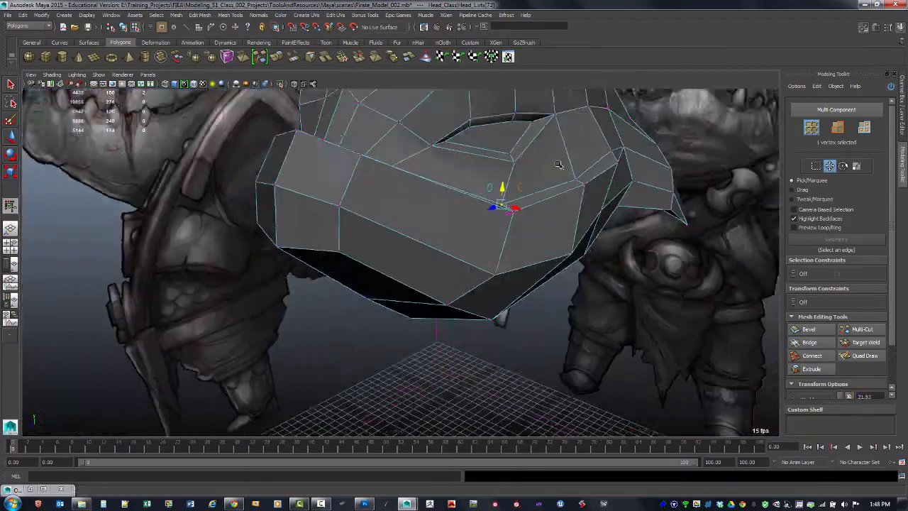
Check the head's overall form and adjust a vertex above the eye to shape the brow ridge
{"action": "right_click_drag", "start_coordinate": [561, 166], "coordinate": [497, 234], "text": "alt"}
{"action": "key", "text": "w"}
{"action": "key", "text": "F8"}
{"action": "left_click", "coordinate": [490, 341]}
{"action": "mouse_move", "coordinate": [480, 284]}
{"action": "left_mouse_down", "text": "alt"}
{"action": "mouse_move", "coordinate": [431, 276]}
{"action": "mouse_move", "coordinate": [494, 347]}
{"action": "mouse_move", "coordinate": [489, 291]}
{"action": "left_mouse_up", "text": "alt"}
{"action": "left_click", "coordinate": [454, 262]}
{"action": "key", "text": "F8"}
{"action": "left_click", "coordinate": [450, 178]}
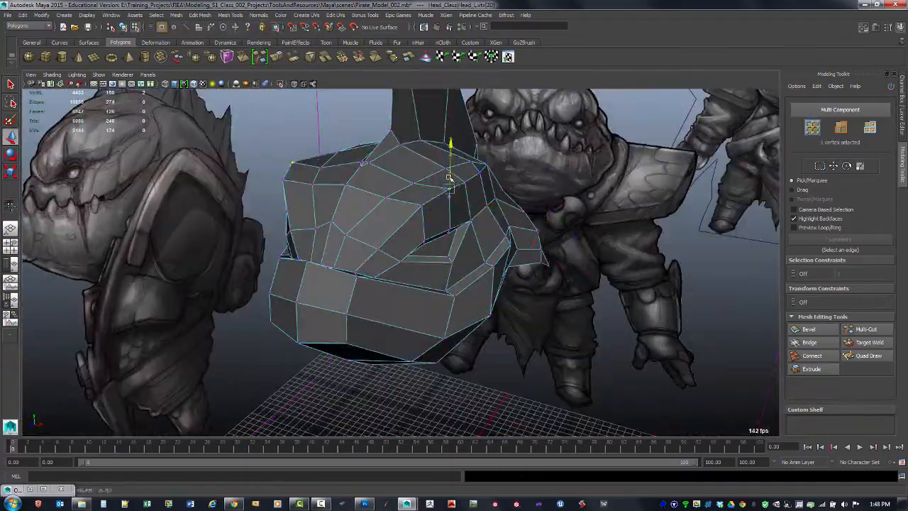
Move the brow, forehead and rear cheek vertices to follow the contours of the side reference
{"action": "left_click_drag", "start_coordinate": [450, 179], "coordinate": [430, 193], "text": "alt"}
{"action": "left_click", "coordinate": [505, 271]}
{"action": "left_click", "coordinate": [445, 340]}
{"action": "key", "text": "w"}
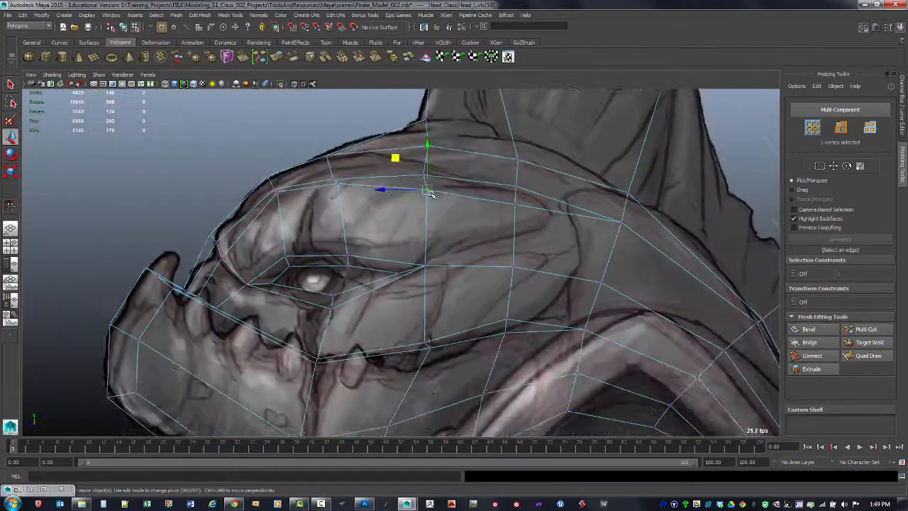
{"action": "middle_click_drag", "start_coordinate": [430, 193], "coordinate": [440, 279], "text": "alt"}
{"action": "left_click_drag", "start_coordinate": [415, 193], "coordinate": [437, 213]}
{"action": "left_click_drag", "start_coordinate": [372, 233], "coordinate": [392, 253]}
{"action": "left_click_drag", "start_coordinate": [381, 242], "coordinate": [389, 248]}
{"action": "left_click_drag", "start_coordinate": [361, 290], "coordinate": [372, 264], "text": "alt"}
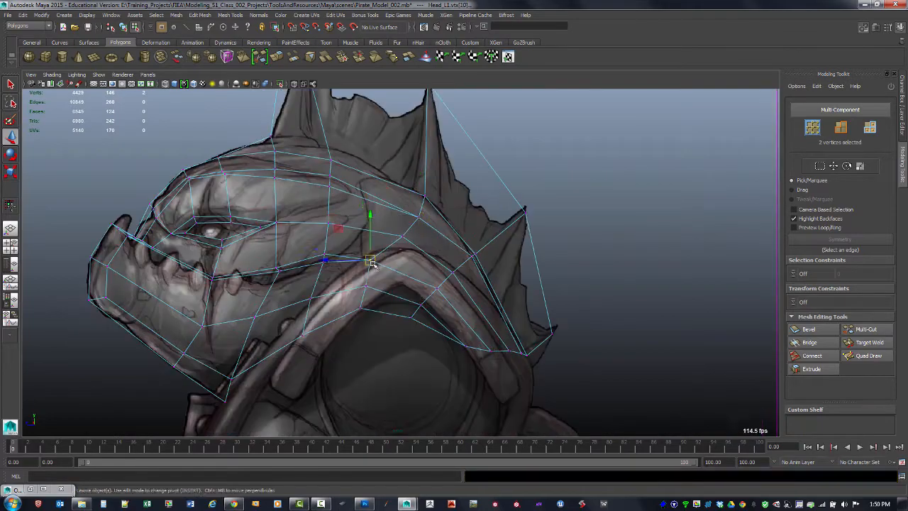
Move the vertex at the front corner of the eye socket to match the side reference
{"action": "middle_click_drag", "start_coordinate": [217, 266], "coordinate": [331, 285], "text": "alt"}
{"action": "key", "text": "space"}
{"action": "key", "text": "space"}
{"action": "left_click_drag", "start_coordinate": [496, 213], "coordinate": [407, 320], "text": "alt"}
{"action": "left_click", "coordinate": [407, 318]}
{"action": "key", "text": "space"}
{"action": "key", "text": "space"}
{"action": "left_click_drag", "start_coordinate": [383, 263], "coordinate": [388, 263]}
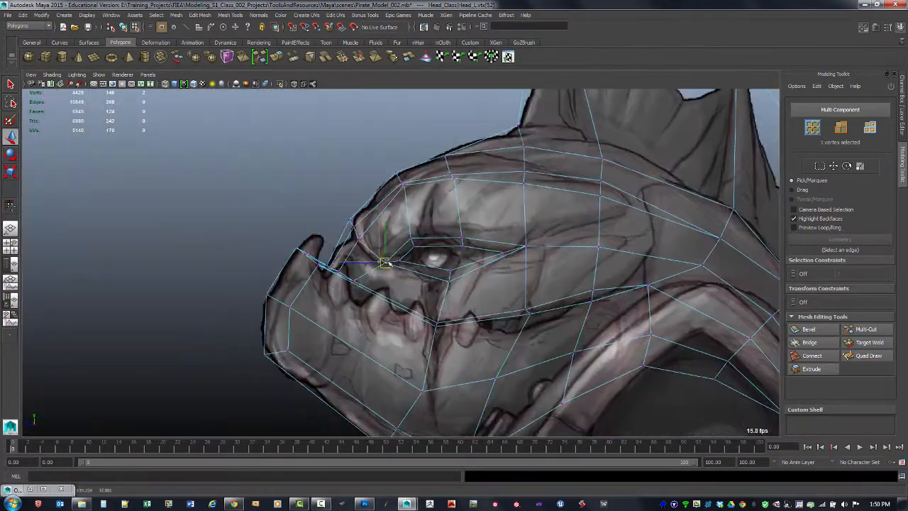
Cut new edges from the front corner of the eye socket across the snout with Multi-Cut
{"action": "left_click", "coordinate": [866, 330]}
{"action": "left_click", "coordinate": [462, 238]}
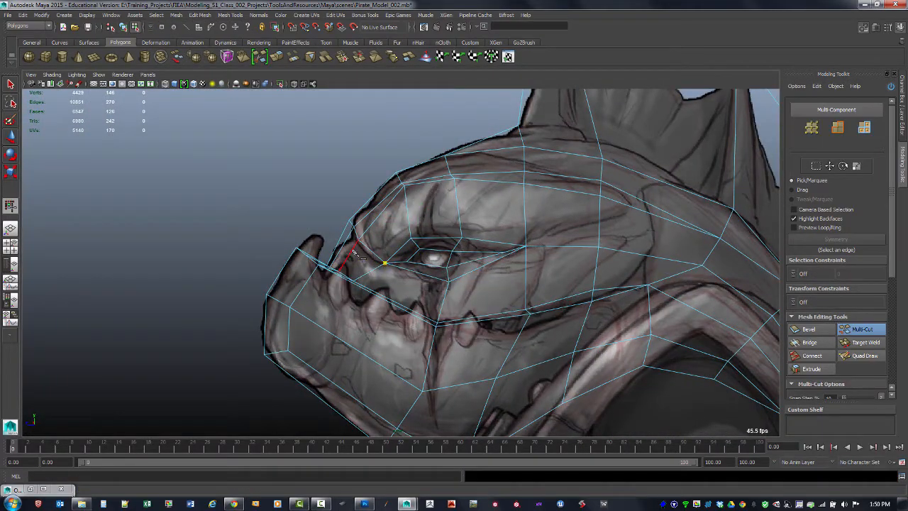
{"action": "key", "text": "space"}
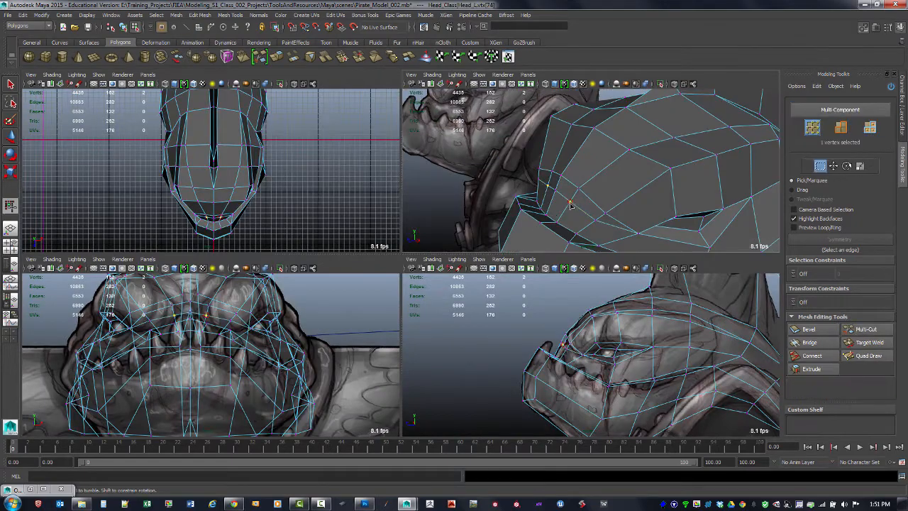
Reposition the newly cut vertices around the nose to round out the snout
{"action": "key", "text": "w"}
{"action": "key", "text": "space"}
{"action": "left_click_drag", "start_coordinate": [507, 232], "coordinate": [522, 248]}
{"action": "key", "text": "w"}
{"action": "left_click_drag", "start_coordinate": [514, 240], "coordinate": [611, 227]}
{"action": "key", "text": "space"}
{"action": "key", "text": "space"}
Reshape the front edge of the mouth by moving the vertices at the tip of the jaw
{"action": "left_click", "coordinate": [555, 148]}
{"action": "left_click_drag", "start_coordinate": [470, 181], "coordinate": [491, 201]}
{"action": "left_click_drag", "start_coordinate": [491, 202], "coordinate": [263, 258], "text": "alt"}
{"action": "left_click", "coordinate": [456, 256]}
{"action": "left_click", "coordinate": [264, 257], "text": "shift"}
{"action": "key", "text": "space"}
{"action": "key", "text": "space"}
{"action": "key", "text": "space"}
{"action": "key", "text": "space"}
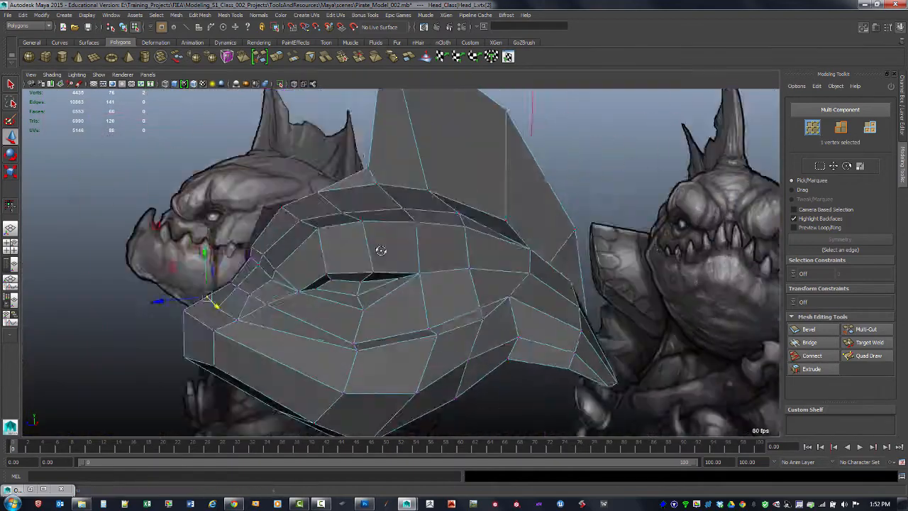
Shape the front of the lower jaw by moving its side vertices to match the reference
{"action": "key", "text": "space"}
{"action": "key", "text": "space"}
{"action": "left_click_drag", "start_coordinate": [483, 200], "coordinate": [279, 315], "text": "alt"}
{"action": "key", "text": "space"}
{"action": "key", "text": "space"}
{"action": "left_click", "coordinate": [365, 287]}
{"action": "left_click_drag", "start_coordinate": [365, 286], "coordinate": [347, 305]}
{"action": "key", "text": "space"}
{"action": "key", "text": "space"}
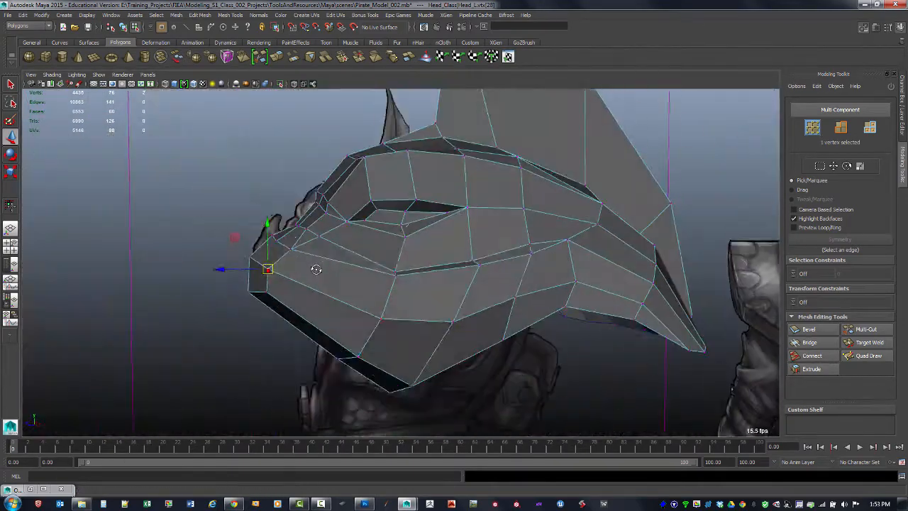
{"action": "key", "text": "space"}
{"action": "key", "text": "space"}
{"action": "left_click_drag", "start_coordinate": [335, 227], "coordinate": [349, 230]}
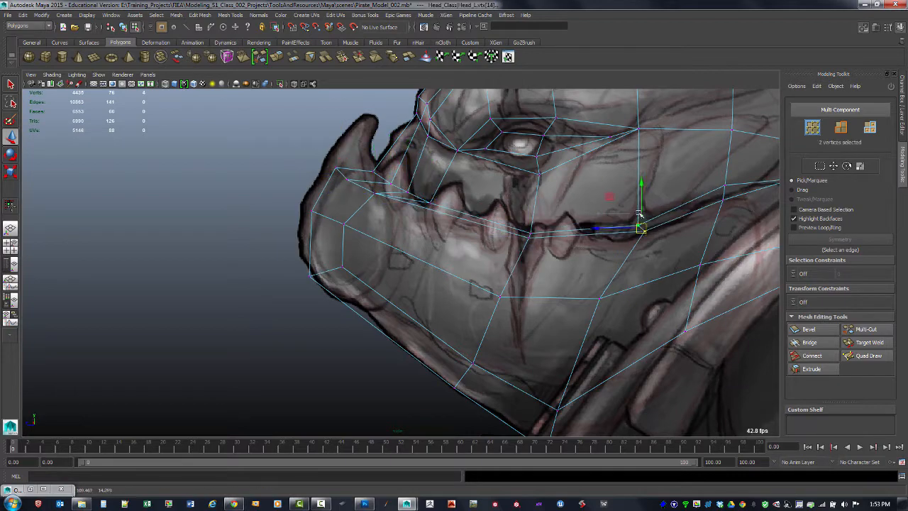
Move the vertices along the rear of the mouth and lower cheek to follow the side reference
{"action": "middle_click_drag", "start_coordinate": [639, 213], "coordinate": [442, 300], "text": "alt"}
{"action": "left_click", "coordinate": [598, 265]}
{"action": "middle_click_drag", "start_coordinate": [673, 245], "coordinate": [626, 339], "text": "alt"}
{"action": "left_click", "coordinate": [659, 258]}
{"action": "middle_click_drag", "start_coordinate": [624, 258], "coordinate": [600, 394], "text": "alt"}
{"action": "left_click", "coordinate": [466, 331]}
{"action": "right_click_drag", "start_coordinate": [510, 251], "coordinate": [455, 251], "text": "alt"}
{"action": "middle_click_drag", "start_coordinate": [624, 315], "coordinate": [502, 263], "text": "alt"}
Cut an edge line across the head fin and move a new vertex onto the front spike's rear outline
{"action": "left_click", "coordinate": [866, 329]}
{"action": "left_click", "coordinate": [302, 179]}
{"action": "middle_click_drag", "start_coordinate": [535, 341], "coordinate": [476, 233], "text": "alt"}
{"action": "middle_click_drag", "start_coordinate": [419, 234], "coordinate": [516, 321], "text": "alt"}
{"action": "key", "text": "q"}
{"action": "key", "text": "w"}
{"action": "left_click_drag", "start_coordinate": [342, 237], "coordinate": [357, 237]}
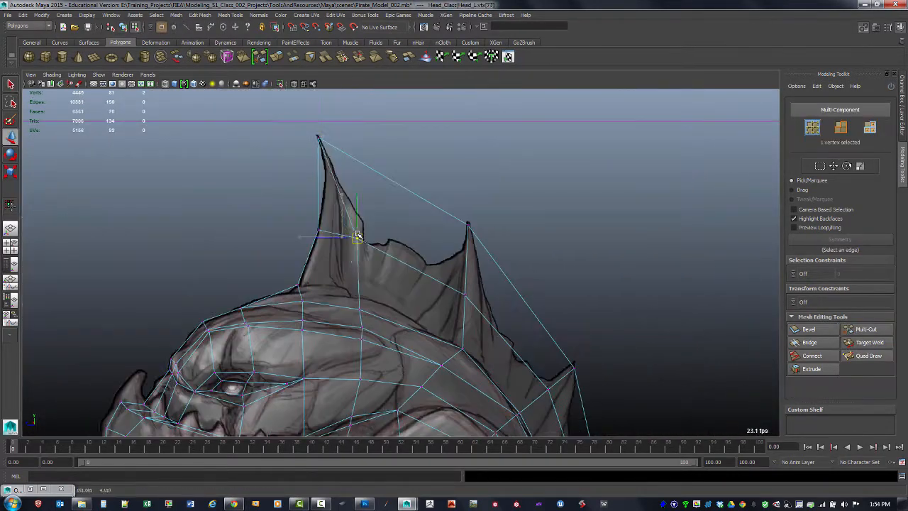
Adjust the fin vertex below the second spike and the lower neck vertices to match the reference
{"action": "left_click", "coordinate": [465, 295]}
{"action": "left_click_drag", "start_coordinate": [465, 294], "coordinate": [469, 299]}
{"action": "middle_click_drag", "start_coordinate": [549, 394], "coordinate": [391, 263], "text": "alt"}
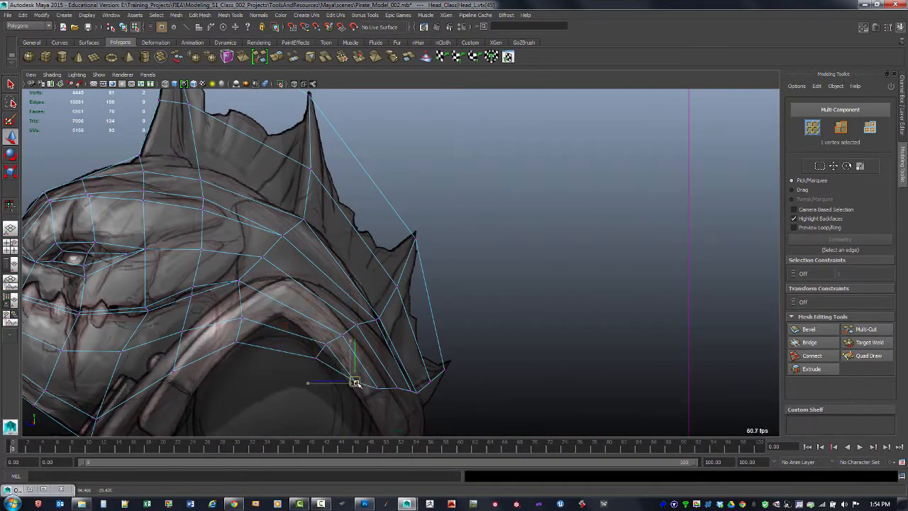
{"action": "middle_click_drag", "start_coordinate": [341, 332], "coordinate": [344, 363], "text": "alt"}
Insert an edge loop across the back of the neck and through the rear spike
{"action": "right_click_drag", "start_coordinate": [352, 289], "coordinate": [350, 301], "text": "shift"}
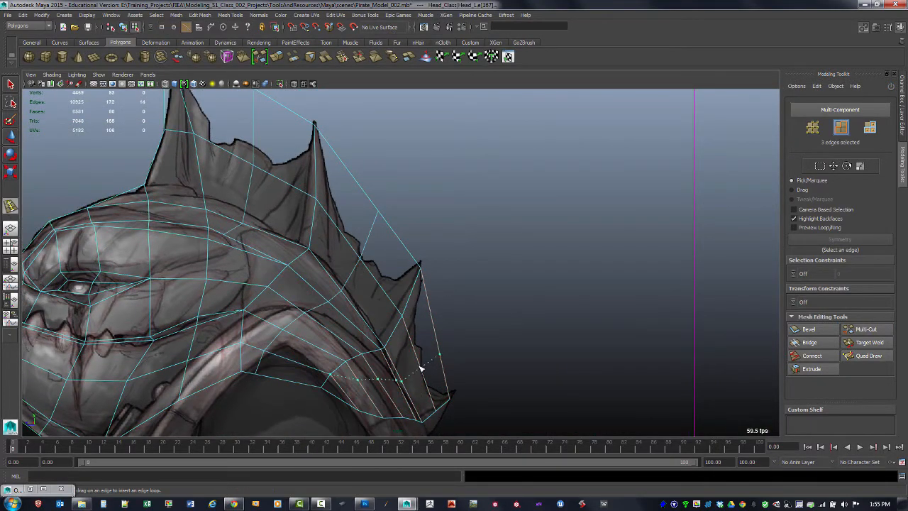
{"action": "left_click_drag", "start_coordinate": [422, 369], "coordinate": [422, 372]}
{"action": "key", "text": "q"}
Pull the fin's outer vertices in between the spikes to follow the reference silhouette down to the rear tip
{"action": "middle_click_drag", "start_coordinate": [340, 234], "coordinate": [359, 304], "text": "alt"}
{"action": "right_click_drag", "start_coordinate": [279, 176], "coordinate": [275, 173]}
{"action": "left_click_drag", "start_coordinate": [273, 235], "coordinate": [264, 261]}
{"action": "middle_click_drag", "start_coordinate": [398, 355], "coordinate": [339, 199], "text": "alt"}
{"action": "left_click_drag", "start_coordinate": [339, 126], "coordinate": [328, 169]}
{"action": "middle_click_drag", "start_coordinate": [386, 263], "coordinate": [346, 212], "text": "alt"}
{"action": "left_click_drag", "start_coordinate": [361, 219], "coordinate": [343, 235]}
{"action": "left_click_drag", "start_coordinate": [379, 256], "coordinate": [374, 262]}
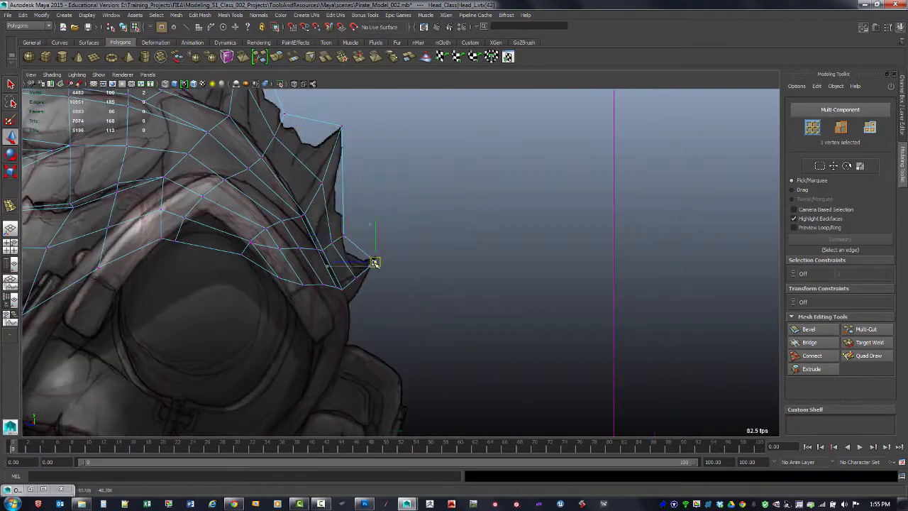
Adjust the vertices at the base of the front spike and on the forehead to refine the top of the head
{"action": "middle_click_drag", "start_coordinate": [284, 185], "coordinate": [395, 339], "text": "alt"}
{"action": "left_click_drag", "start_coordinate": [197, 153], "coordinate": [198, 162]}
{"action": "key", "text": "space"}
{"action": "key", "text": "space"}
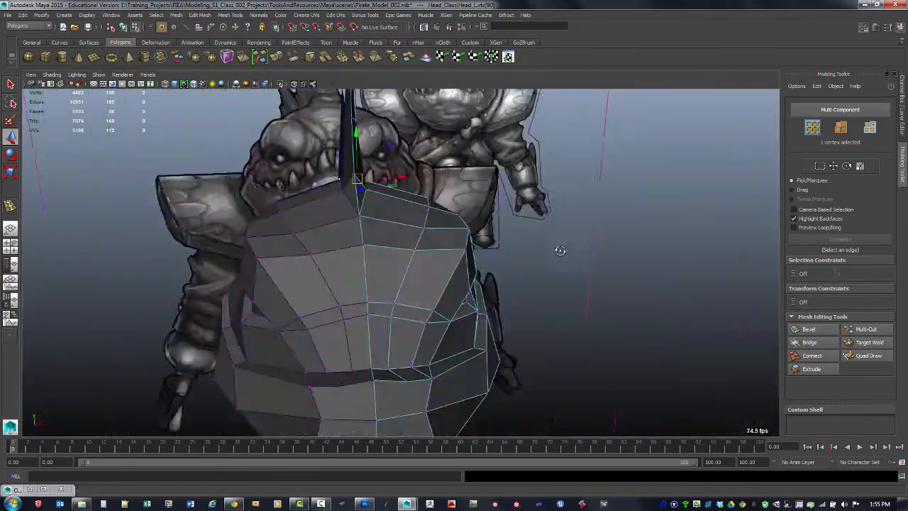
{"action": "left_click_drag", "start_coordinate": [561, 249], "coordinate": [454, 284], "text": "alt"}
{"action": "left_click", "coordinate": [375, 272]}
{"action": "left_click_drag", "start_coordinate": [403, 292], "coordinate": [440, 341]}
{"action": "left_click_drag", "start_coordinate": [472, 235], "coordinate": [494, 258]}
{"action": "key", "text": "F8"}
Examine the reshaped head and fin mesh from several angles
{"action": "right_click_drag", "start_coordinate": [494, 257], "coordinate": [440, 273], "text": "alt"}
{"action": "left_click_drag", "start_coordinate": [440, 274], "coordinate": [290, 316], "text": "alt"}
{"action": "left_click", "coordinate": [376, 294], "text": "shift"}
{"action": "left_click", "coordinate": [284, 355]}
{"action": "left_click_drag", "start_coordinate": [234, 142], "coordinate": [426, 397]}
{"action": "left_click_drag", "start_coordinate": [290, 317], "coordinate": [398, 255], "text": "alt"}
{"action": "left_click", "coordinate": [369, 128]}
{"action": "left_click_drag", "start_coordinate": [259, 135], "coordinate": [498, 181], "text": "alt"}
{"action": "left_click", "coordinate": [412, 127]}
{"action": "left_click_drag", "start_coordinate": [403, 179], "coordinate": [362, 192], "text": "alt"}
{"action": "left_click", "coordinate": [361, 213]}
{"action": "right_click_drag", "start_coordinate": [361, 213], "coordinate": [305, 220], "text": "alt"}
Create a polygon cylinder with radius 1, height 4, 8 axis divisions, 1 height division and 0 cap divisions
{"action": "left_click", "coordinate": [65, 15]}
{"action": "left_click", "coordinate": [222, 59]}
{"action": "left_click_drag", "start_coordinate": [601, 118], "coordinate": [575, 118]}
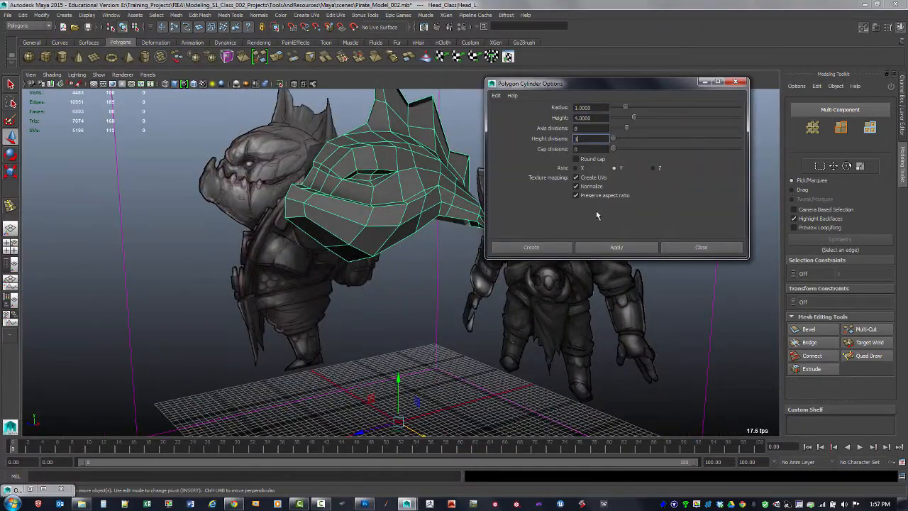
{"action": "left_click_drag", "start_coordinate": [599, 84], "coordinate": [662, 156]}
{"action": "double_click", "coordinate": [658, 181]}
{"action": "key", "text": "f"}
{"action": "middle_click_drag", "start_coordinate": [485, 266], "coordinate": [472, 339], "text": "alt"}
{"action": "left_click_drag", "start_coordinate": [639, 156], "coordinate": [578, 154]}
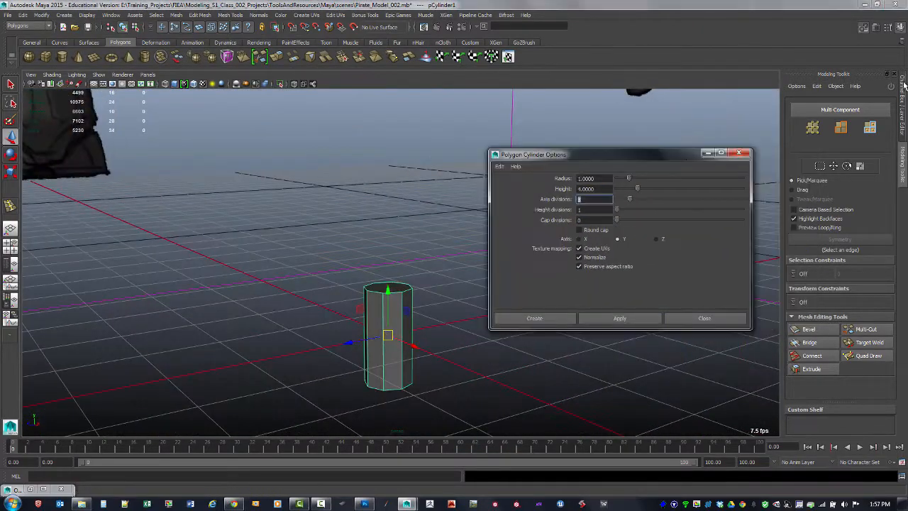
Divide the cylinder at mid-height and taper it into a pointed tooth
{"action": "left_click", "coordinate": [902, 105]}
{"action": "left_click", "coordinate": [810, 210]}
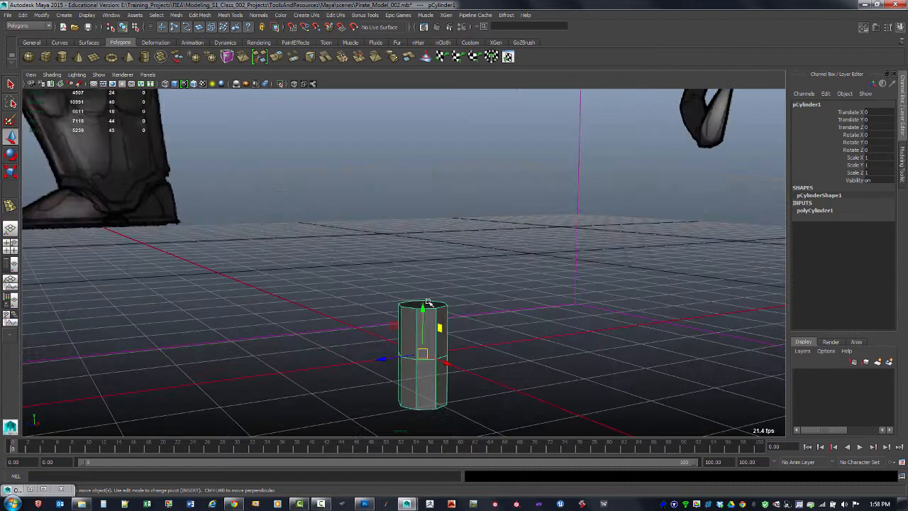
{"action": "left_click", "coordinate": [427, 211]}
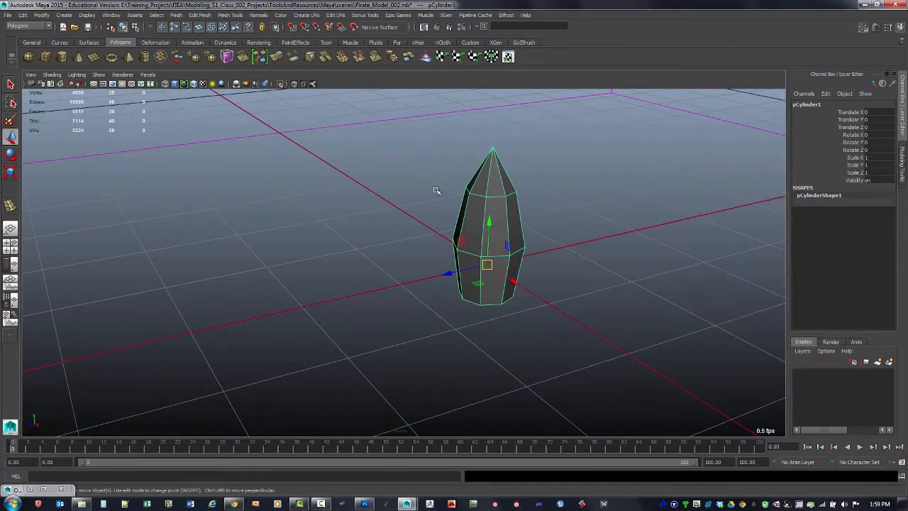
Name the tooth mesh Tooth_001 and place it at the front of the jaw, keeping a Tooth_002 duplicate
{"action": "left_click_drag", "start_coordinate": [437, 191], "coordinate": [503, 233], "text": "alt"}
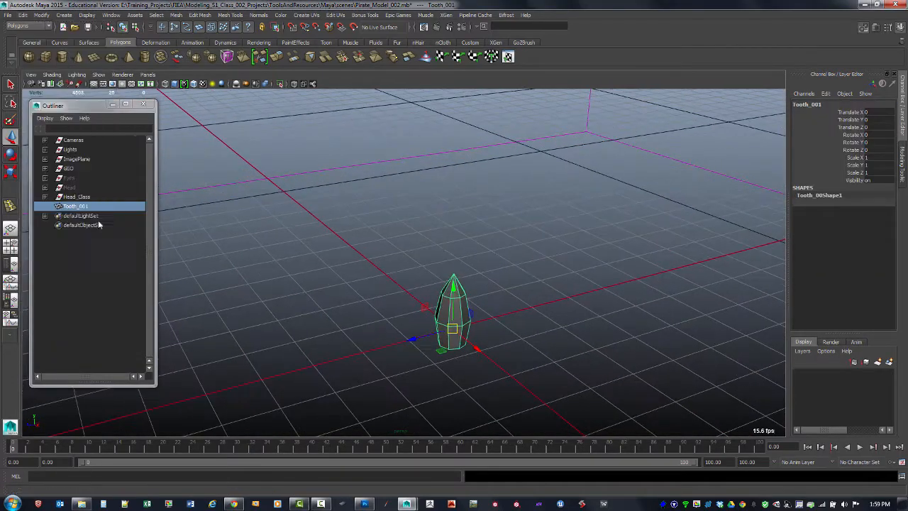
{"action": "left_click", "coordinate": [75, 206]}
{"action": "key", "text": "f"}
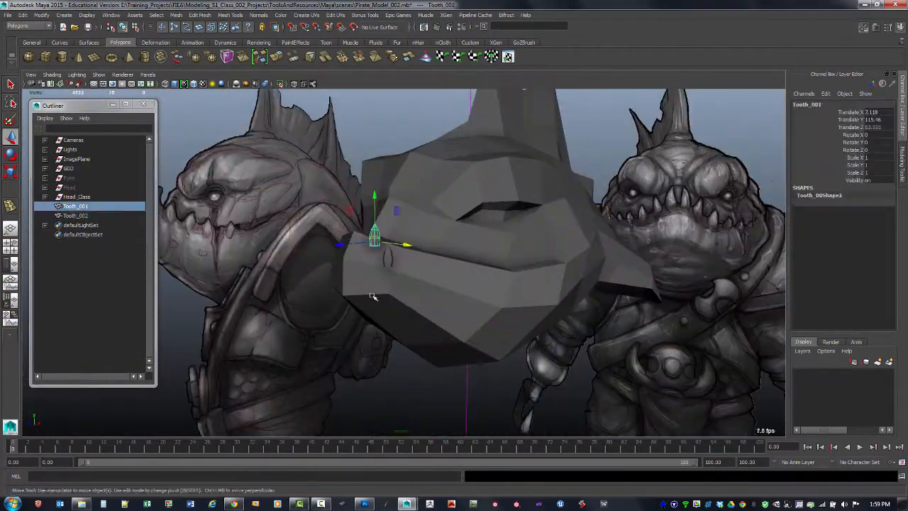
Scale and bend Tooth_001 through its vertices to match the curved front tooth in the front and side references
{"action": "key", "text": "r"}
{"action": "key", "text": "F8"}
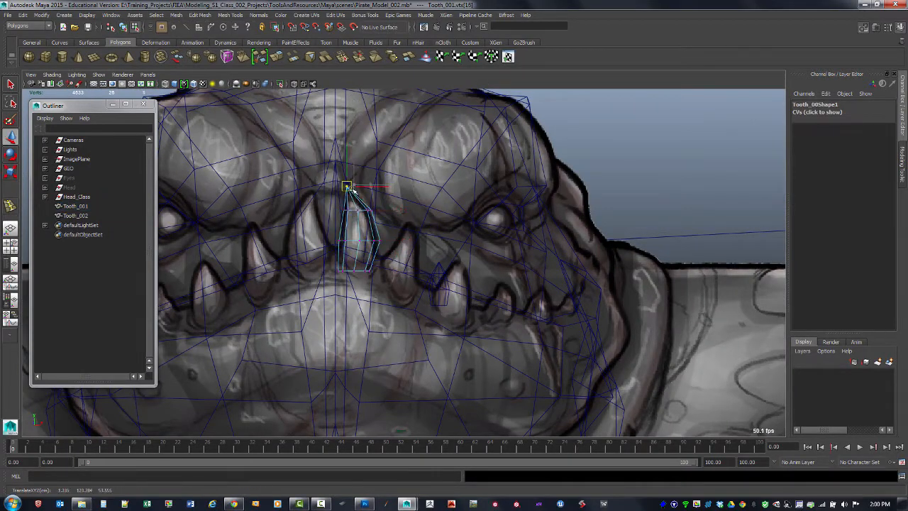
{"action": "left_click_drag", "start_coordinate": [389, 252], "coordinate": [379, 217], "text": "alt"}
{"action": "key", "text": "F8"}
{"action": "key", "text": "F8"}
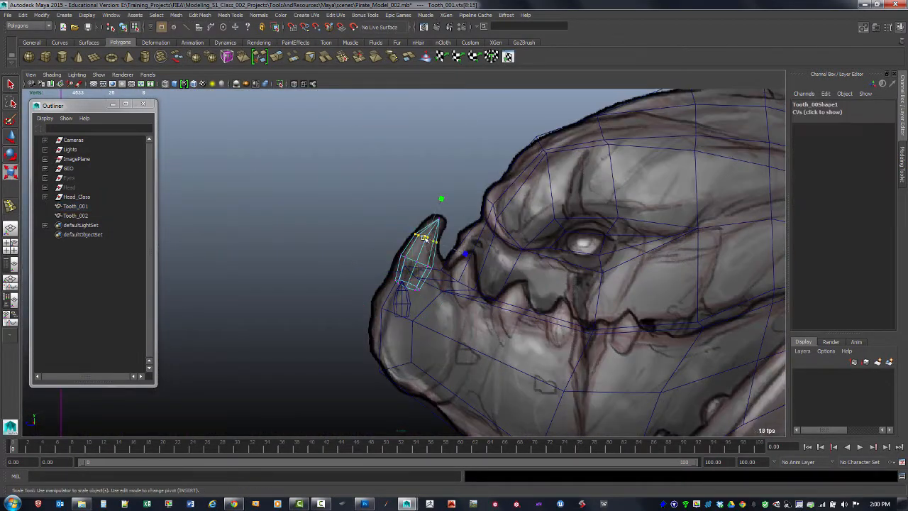
{"action": "key", "text": "F8"}
Select the head mesh and move its front lip and chin vertices to match the side reference around the tooth
{"action": "key", "text": "space"}
{"action": "left_click", "coordinate": [345, 279]}
{"action": "left_click", "coordinate": [345, 279]}
{"action": "left_click_drag", "start_coordinate": [345, 280], "coordinate": [292, 330], "text": "alt"}
{"action": "key", "text": "space"}
{"action": "right_click_drag", "start_coordinate": [291, 331], "coordinate": [405, 300], "text": "alt"}
{"action": "left_click", "coordinate": [405, 300]}
{"action": "key", "text": "F8"}
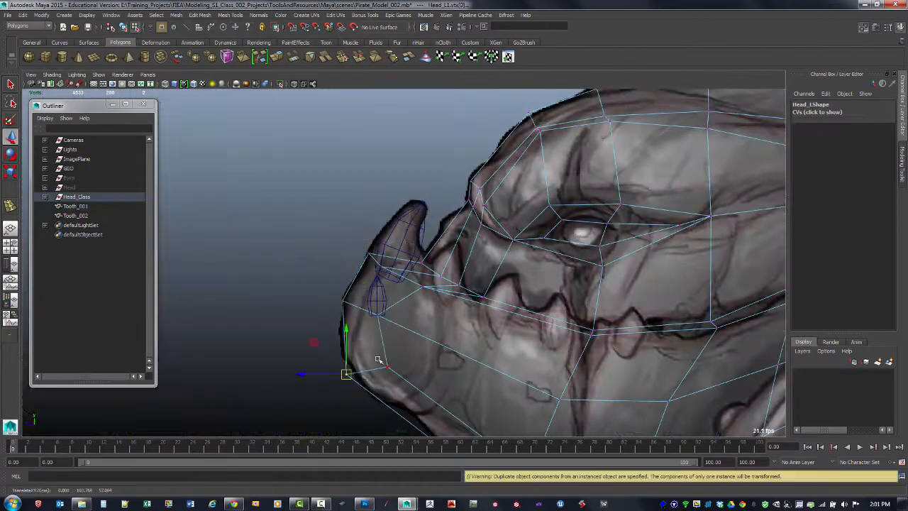
Duplicate the small unbent tooth at the front of the jaw
{"action": "key", "text": "space"}
{"action": "key", "text": "space"}
{"action": "key", "text": "F8"}
{"action": "left_click", "coordinate": [391, 277]}
{"action": "key", "text": "ctrl+d"}
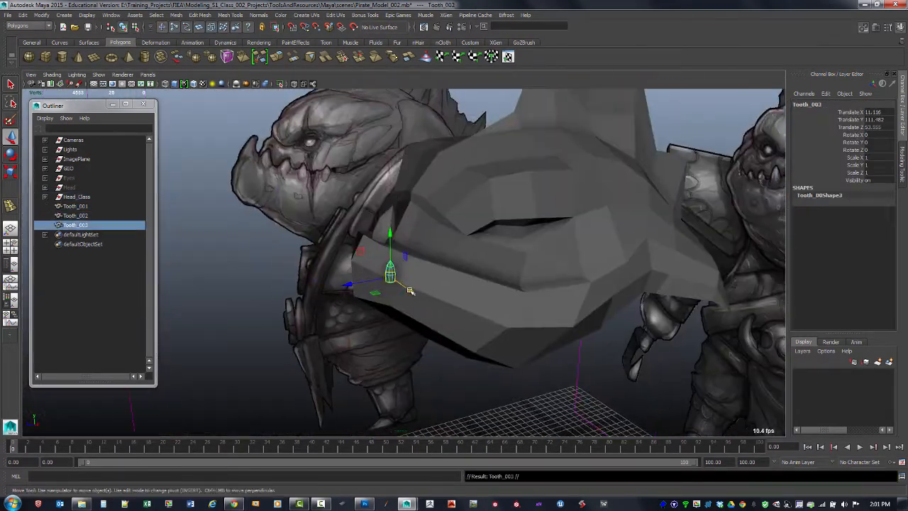
Scale Tooth_002 to about 1.8 and tilt it about -19 degrees in X over the second tooth in the references
{"action": "key", "text": "space"}
{"action": "key", "text": "space"}
{"action": "key", "text": "r"}
{"action": "left_click_drag", "start_coordinate": [491, 302], "coordinate": [520, 314]}
{"action": "key", "text": "space"}
{"action": "key", "text": "space"}
{"action": "left_click_drag", "start_coordinate": [532, 269], "coordinate": [500, 270]}
{"action": "key", "text": "e"}
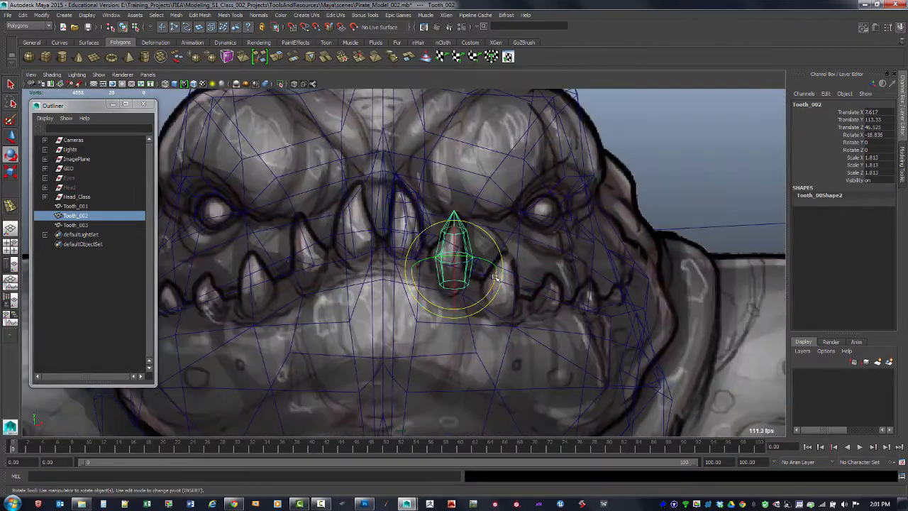
Lean Tooth_002 about -12 degrees in Z and shift its vertices to match the second tooth in the front and side references
{"action": "key", "text": "F8"}
{"action": "key", "text": "w"}
{"action": "left_click", "coordinate": [459, 229]}
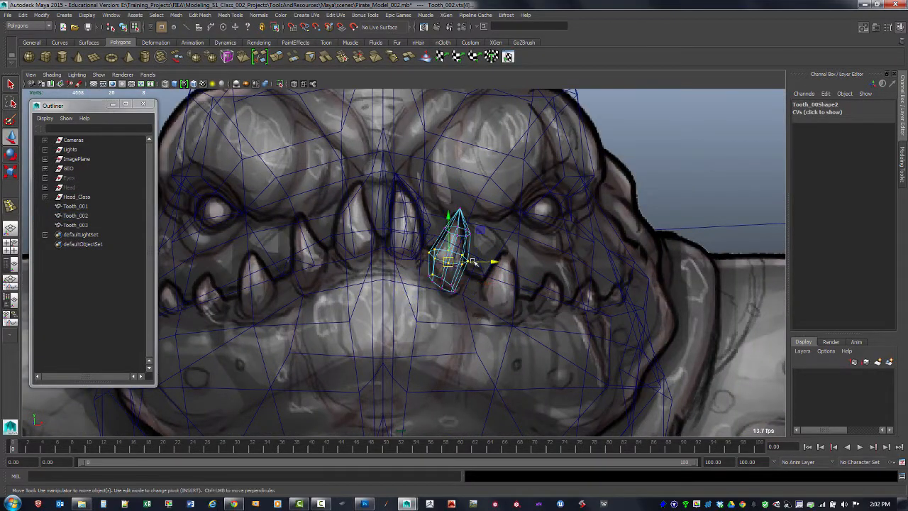
{"action": "key", "text": "w"}
{"action": "key", "text": "space"}
{"action": "key", "text": "space"}
{"action": "key", "text": "space"}
{"action": "key", "text": "space"}
{"action": "key", "text": "F8"}
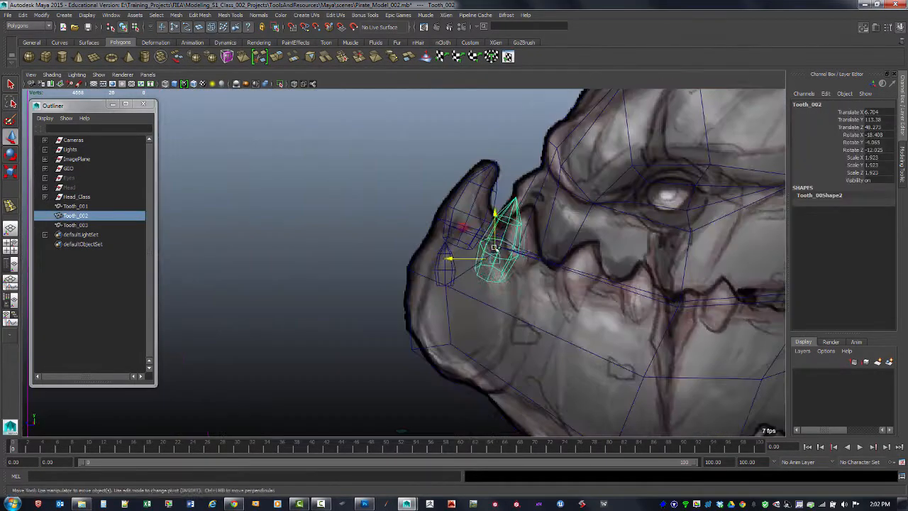
Adjust the fit of Tooth_002 against the jaw line through its vertices
{"action": "key", "text": "space"}
{"action": "key", "text": "space"}
{"action": "left_click", "coordinate": [298, 284]}
{"action": "left_click_drag", "start_coordinate": [398, 284], "coordinate": [348, 310], "text": "alt"}
{"action": "left_click", "coordinate": [348, 310]}
{"action": "key", "text": "F8"}
{"action": "left_click", "coordinate": [334, 289]}
{"action": "key", "text": "F8"}
{"action": "left_click", "coordinate": [384, 225]}
Duplicate the small tooth as Tooth_004, and scale, rotate and place Tooth_003 at the jaw's third tooth position
{"action": "left_click", "coordinate": [517, 301]}
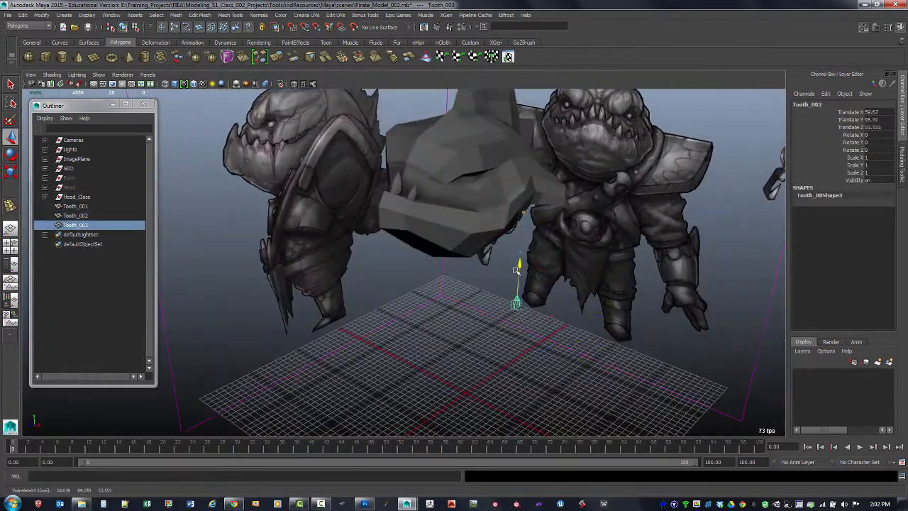
{"action": "key", "text": "ctrl+d"}
{"action": "key", "text": "space"}
{"action": "key", "text": "space"}
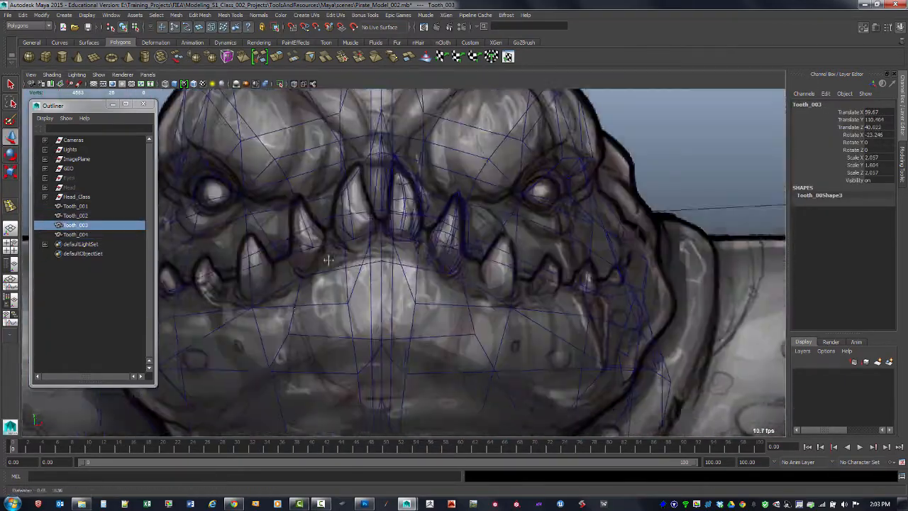
{"action": "key", "text": "w"}
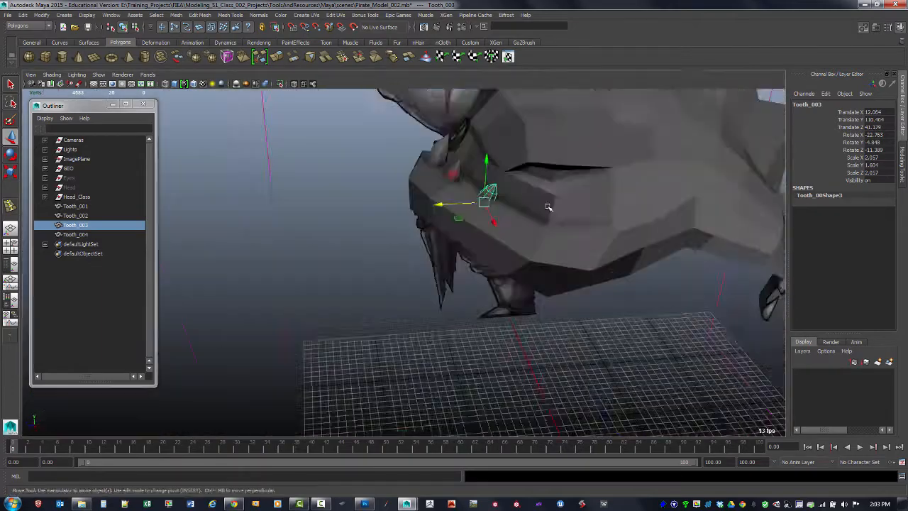
{"action": "left_click_drag", "start_coordinate": [547, 207], "coordinate": [494, 288], "text": "alt"}
{"action": "left_click", "coordinate": [497, 298]}
{"action": "key", "text": "space"}
{"action": "key", "text": "space"}
Duplicate the small tooth as Tooth_005, and scale, rotate and place Tooth_004 at the jaw's fourth tooth position
{"action": "left_click", "coordinate": [517, 197]}
{"action": "key", "text": "space"}
{"action": "key", "text": "space"}
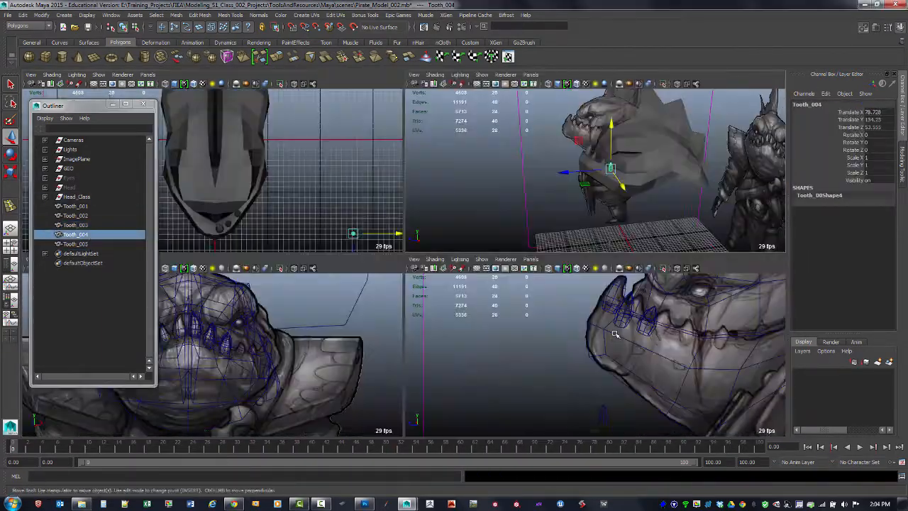
{"action": "key", "text": "space"}
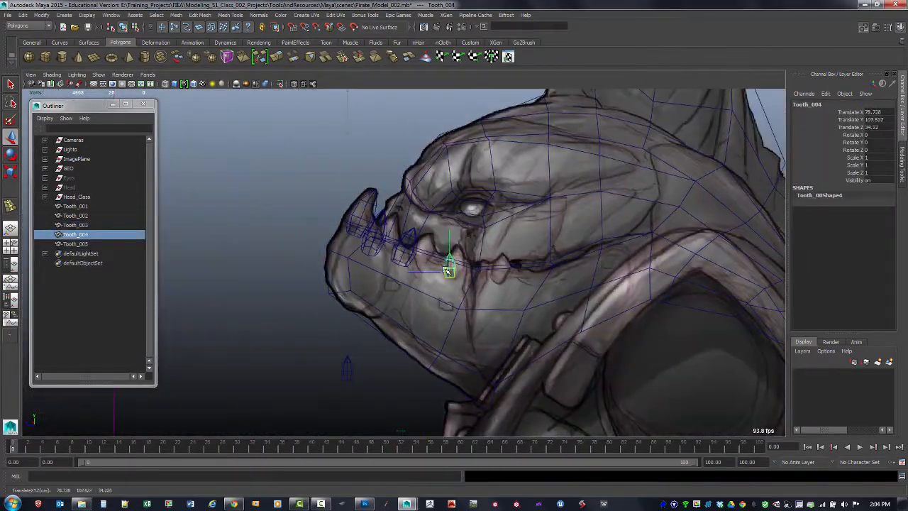
{"action": "key", "text": "w"}
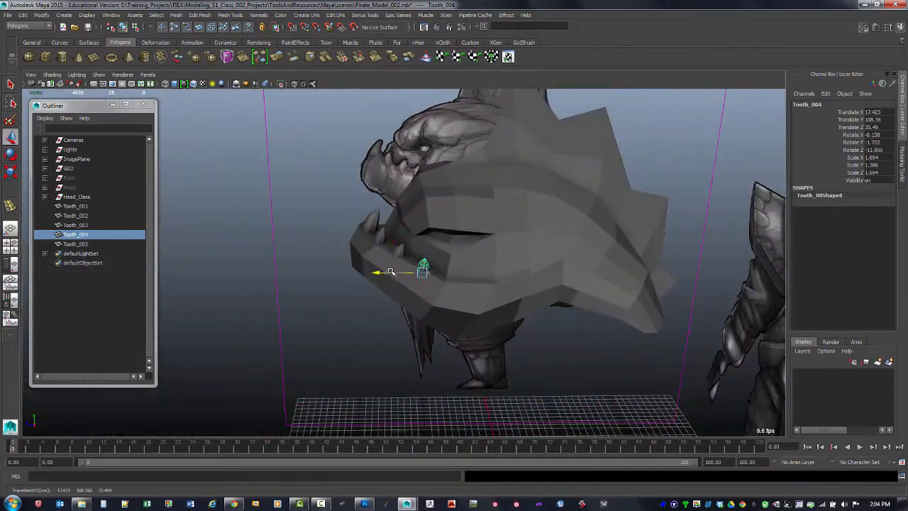
{"action": "key", "text": "e"}
{"action": "left_click_drag", "start_coordinate": [426, 263], "coordinate": [447, 227], "text": "alt"}
Scale and place Tooth_005 as the jaw's fifth tooth, and freeze only the scale of all five teeth
{"action": "left_click", "coordinate": [471, 230]}
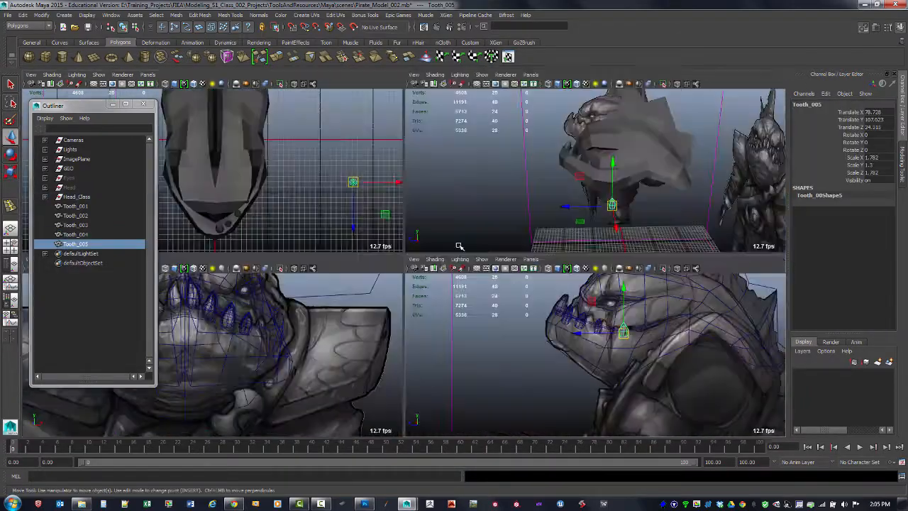
{"action": "key", "text": "space"}
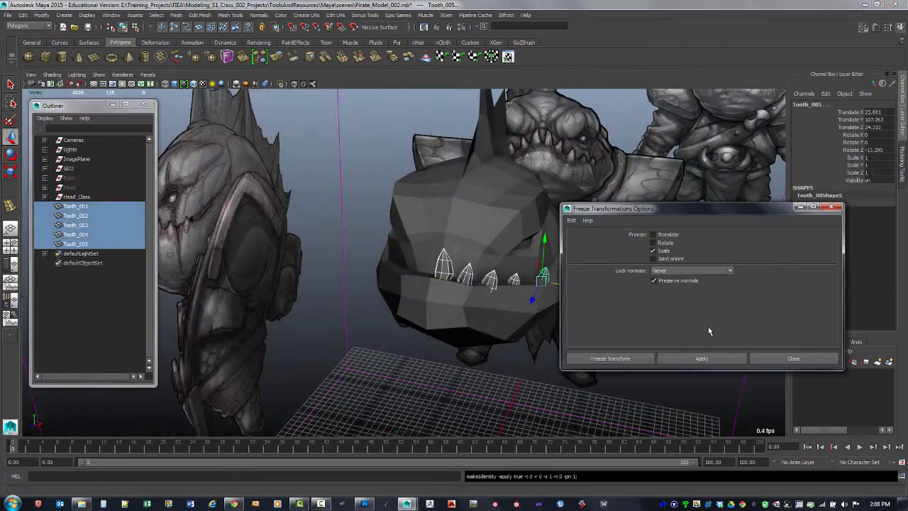
{"action": "left_click", "coordinate": [832, 207]}
Group the five teeth as Teeth_L inside a Head_L group with the left head mesh, and delete the old mirrored Head_L1 mesh
{"action": "key", "text": "ctrl+g"}
{"action": "double_click", "coordinate": [62, 206]}
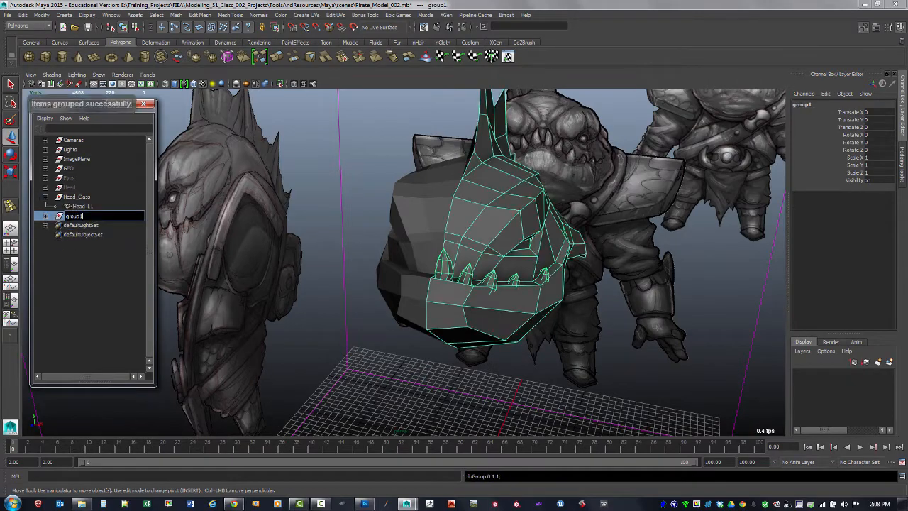
{"action": "left_click", "coordinate": [82, 207]}
{"action": "key", "text": "Delete"}
{"action": "left_click", "coordinate": [72, 207]}
{"action": "left_click_drag", "start_coordinate": [397, 305], "coordinate": [416, 286], "text": "alt"}
{"action": "left_click", "coordinate": [503, 334]}
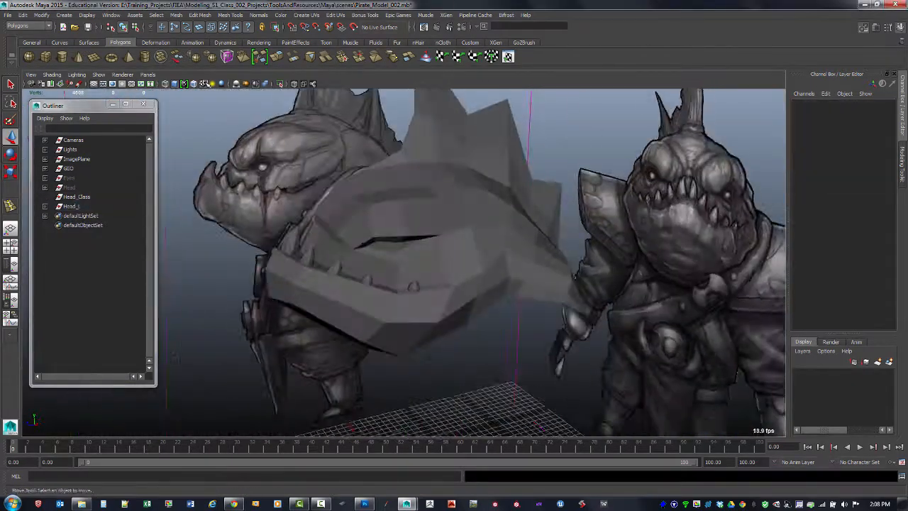
Parent the Head_L group under Head_Class and duplicate it as a mirrored copy for the other side
{"action": "left_click", "coordinate": [76, 197]}
{"action": "middle_click_drag", "start_coordinate": [72, 207], "coordinate": [76, 197]}
{"action": "left_click", "coordinate": [23, 15]}
{"action": "left_click", "coordinate": [70, 231]}
{"action": "left_click_drag", "start_coordinate": [411, 248], "coordinate": [454, 306], "text": "alt"}
Hide the mirrored Head_L1 group and select its Teeth_L group
{"action": "left_click", "coordinate": [55, 215]}
{"action": "key", "text": "ctrl+h"}
{"action": "left_click", "coordinate": [90, 235]}
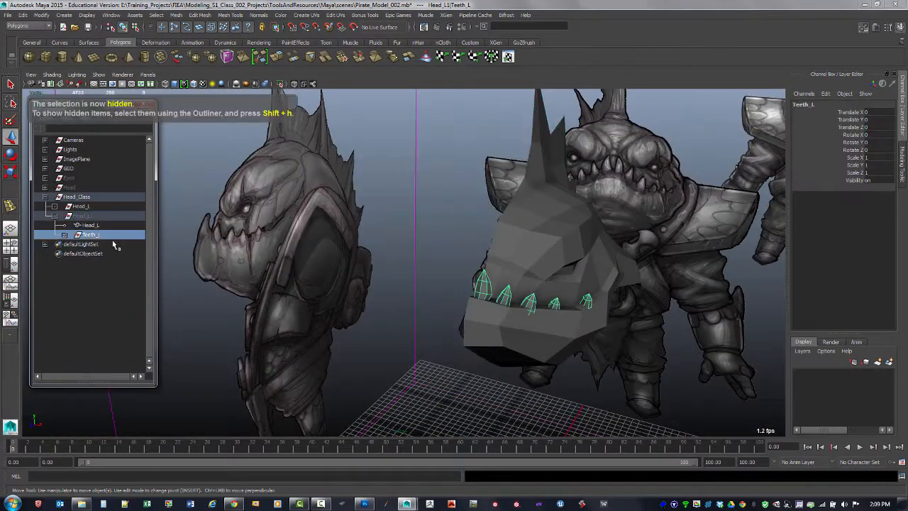
{"action": "left_click_drag", "start_coordinate": [426, 262], "coordinate": [480, 249], "text": "alt"}
{"action": "left_click_drag", "start_coordinate": [445, 215], "coordinate": [440, 159], "text": "alt"}
{"action": "scroll", "coordinate": [440, 160], "scroll_direction": "up", "scroll_amount": 4}
Save the scene as Pirate_Model_003.mb
{"action": "left_click", "coordinate": [7, 15]}
{"action": "left_click", "coordinate": [44, 56]}
{"action": "left_click", "coordinate": [220, 152]}
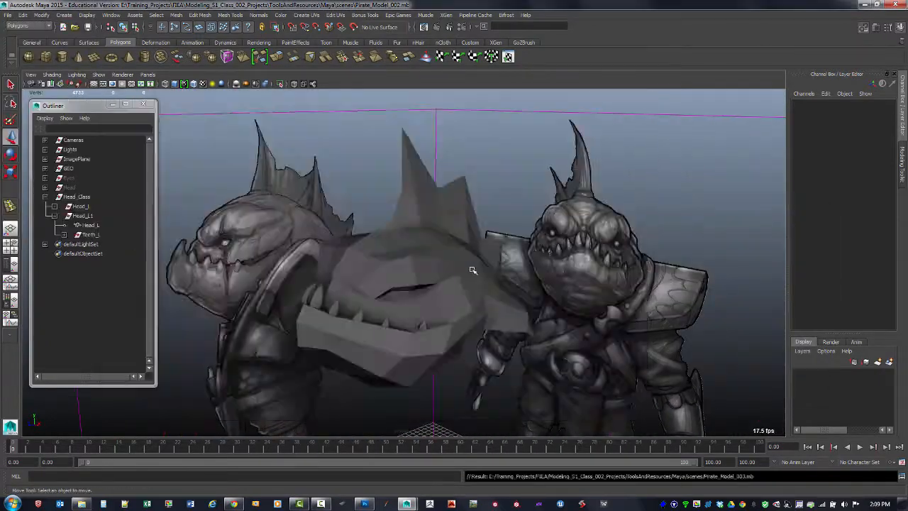
Examine the mirrored head and teeth in Head_Class against the references in the perspective, top, front and side views
{"action": "left_click_drag", "start_coordinate": [472, 263], "coordinate": [487, 248], "text": "alt"}
{"action": "left_click", "coordinate": [364, 263]}
{"action": "left_click_drag", "start_coordinate": [364, 263], "coordinate": [181, 205], "text": "alt"}
{"action": "left_click", "coordinate": [369, 242]}
{"action": "left_click_drag", "start_coordinate": [369, 241], "coordinate": [499, 263], "text": "alt"}
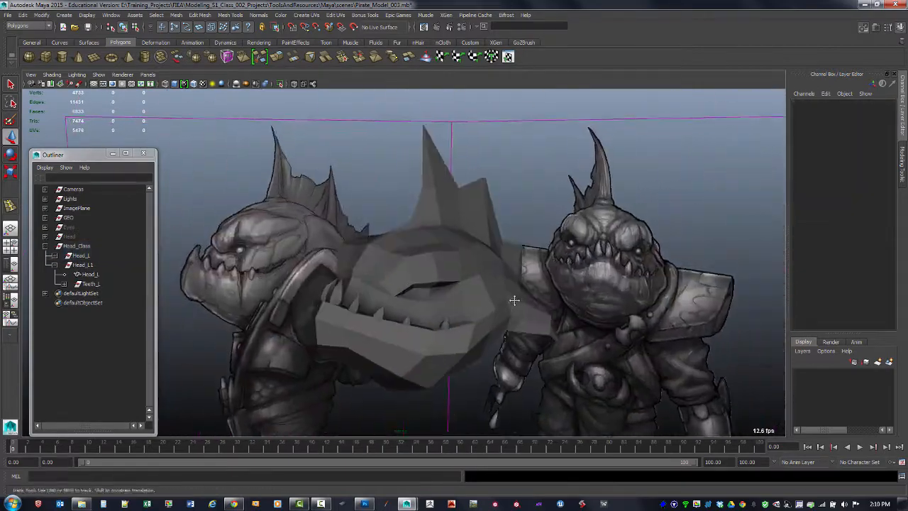
{"action": "middle_click_drag", "start_coordinate": [514, 300], "coordinate": [514, 283], "text": "alt"}
{"action": "left_click", "coordinate": [454, 284]}
{"action": "left_click", "coordinate": [55, 255]}
{"action": "left_click", "coordinate": [77, 247]}
{"action": "key", "text": "space"}
{"action": "middle_click_drag", "start_coordinate": [212, 348], "coordinate": [252, 355], "text": "alt"}
{"action": "middle_click_drag", "start_coordinate": [242, 177], "coordinate": [257, 198], "text": "alt"}
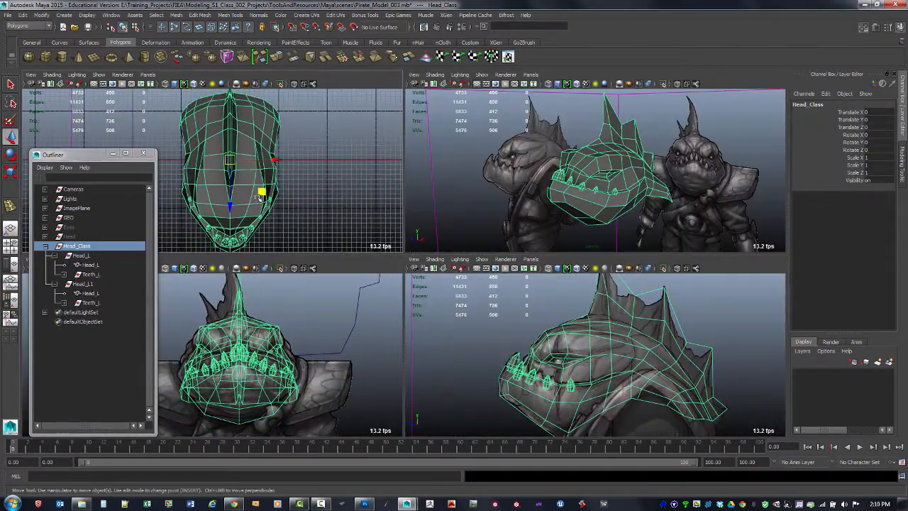
{"action": "middle_click_drag", "start_coordinate": [425, 177], "coordinate": [416, 172], "text": "alt"}
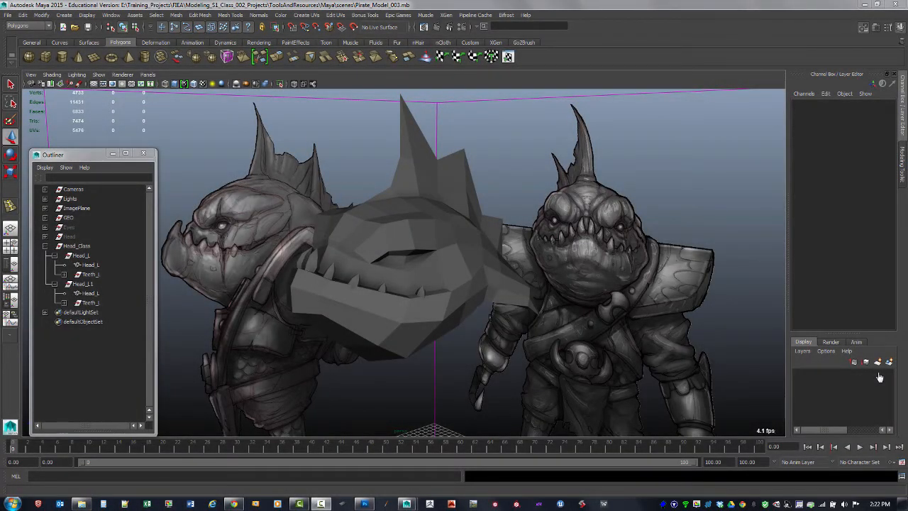
Create a polygon cylinder at the origin with radius 1, height 4, 8 axis divisions and 1 height division
{"action": "left_click", "coordinate": [56, 256]}
{"action": "left_click", "coordinate": [54, 256]}
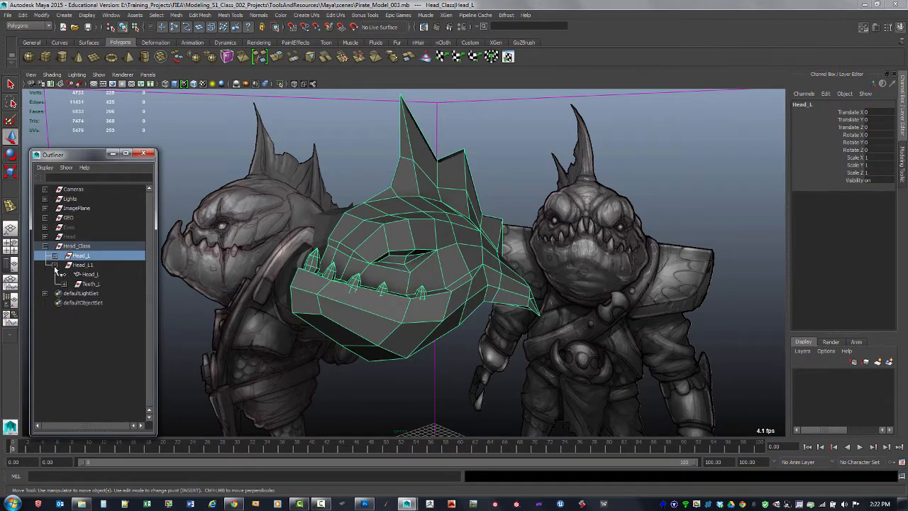
{"action": "left_click", "coordinate": [55, 266]}
{"action": "left_click", "coordinate": [405, 383]}
{"action": "left_click_drag", "start_coordinate": [405, 382], "coordinate": [460, 384], "text": "alt"}
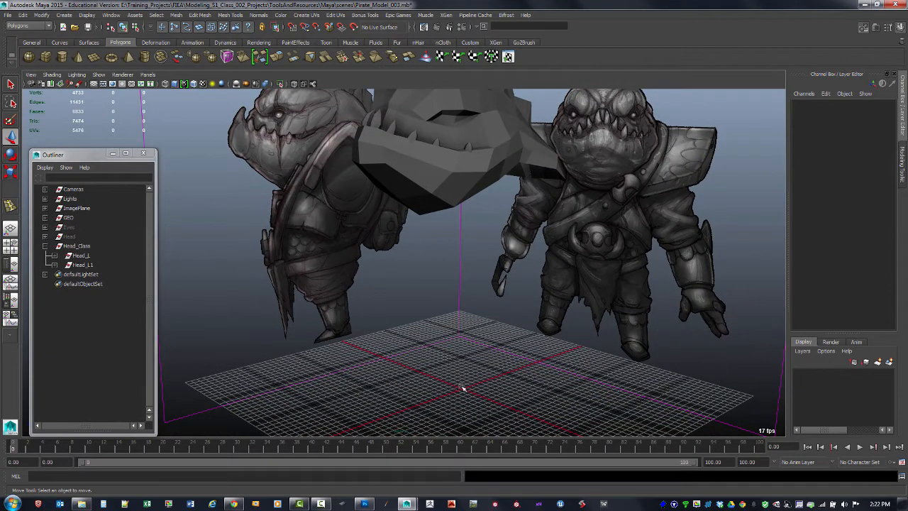
{"action": "left_click", "coordinate": [64, 14]}
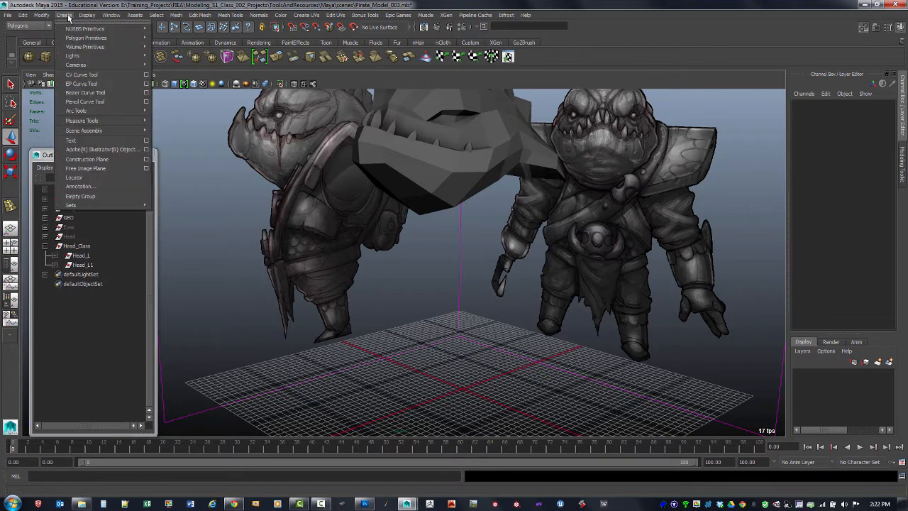
{"action": "mouse_move", "coordinate": [86, 38]}
{"action": "left_click", "coordinate": [222, 61]}
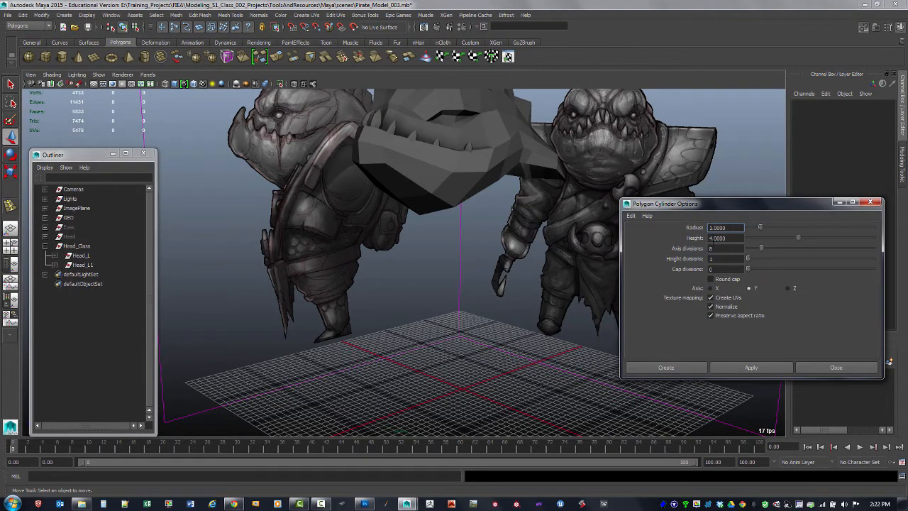
{"action": "left_click", "coordinate": [732, 367]}
{"action": "right_click_drag", "start_coordinate": [452, 341], "coordinate": [543, 338], "text": "alt"}
{"action": "left_click_drag", "start_coordinate": [542, 339], "coordinate": [535, 332], "text": "alt"}
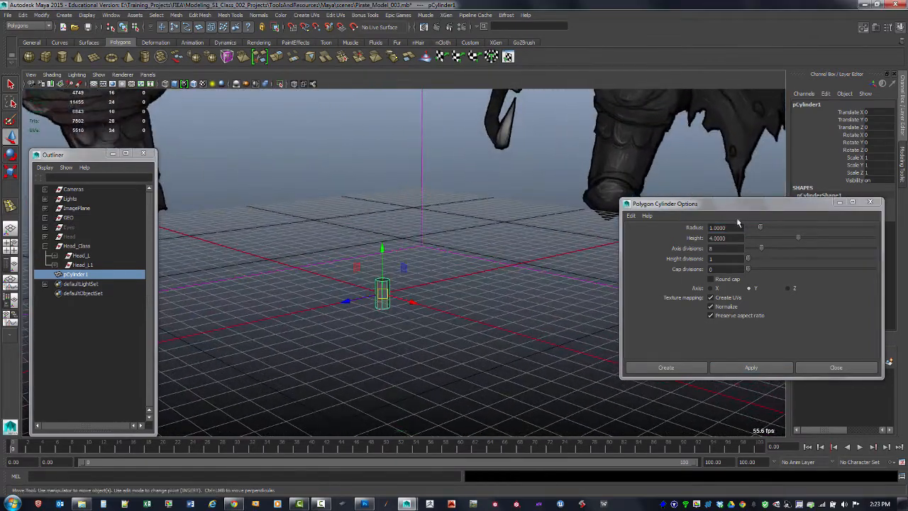
Set the cylinder's Subdivisions Height to 2
{"action": "left_click_drag", "start_coordinate": [746, 208], "coordinate": [613, 221]}
{"action": "left_click", "coordinate": [828, 210]}
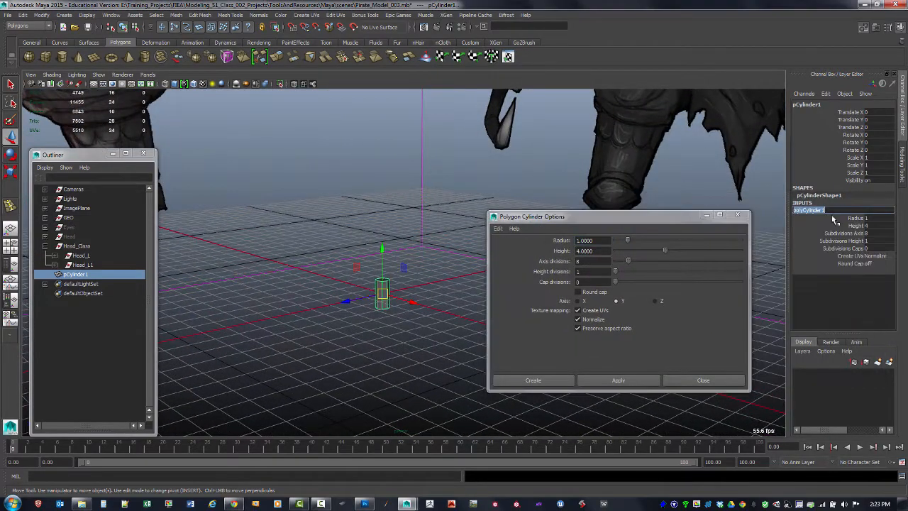
{"action": "left_click", "coordinate": [877, 241]}
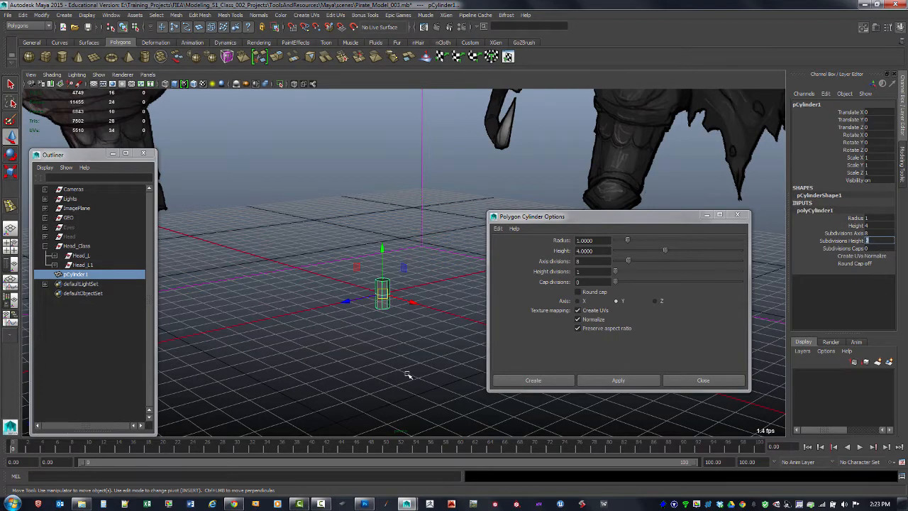
{"action": "left_click", "coordinate": [412, 374]}
{"action": "left_click_drag", "start_coordinate": [412, 375], "coordinate": [427, 310], "text": "alt"}
Merge the vertices of the cylinder's top cap into one pointed tip
{"action": "left_click", "coordinate": [372, 315]}
{"action": "key", "text": "F11"}
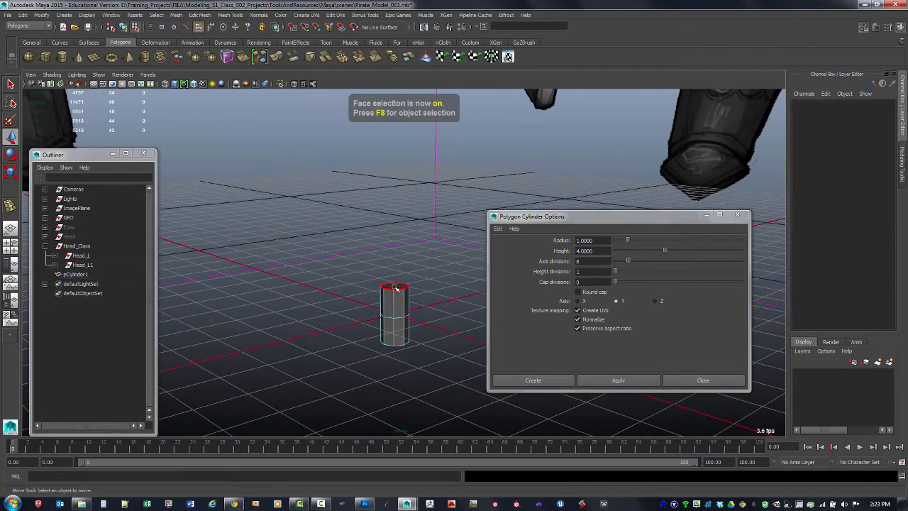
{"action": "double_click", "coordinate": [398, 288]}
{"action": "left_click_drag", "start_coordinate": [415, 271], "coordinate": [418, 288], "text": "alt"}
{"action": "left_click", "coordinate": [418, 290]}
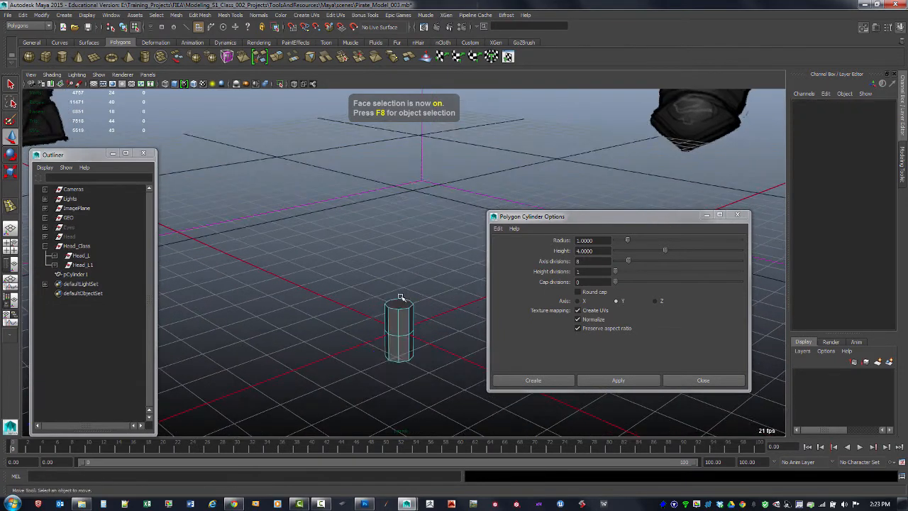
{"action": "double_click", "coordinate": [403, 301]}
{"action": "left_click", "coordinate": [402, 305]}
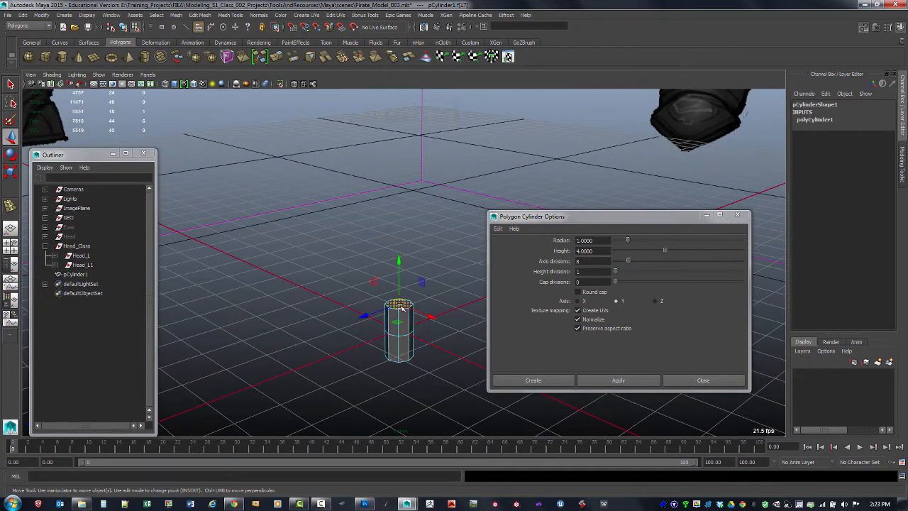
{"action": "right_click_drag", "start_coordinate": [399, 304], "coordinate": [400, 280], "text": "shift"}
Delete the bottom cap face of the pointed cylinder
{"action": "left_click_drag", "start_coordinate": [410, 282], "coordinate": [392, 246], "text": "alt"}
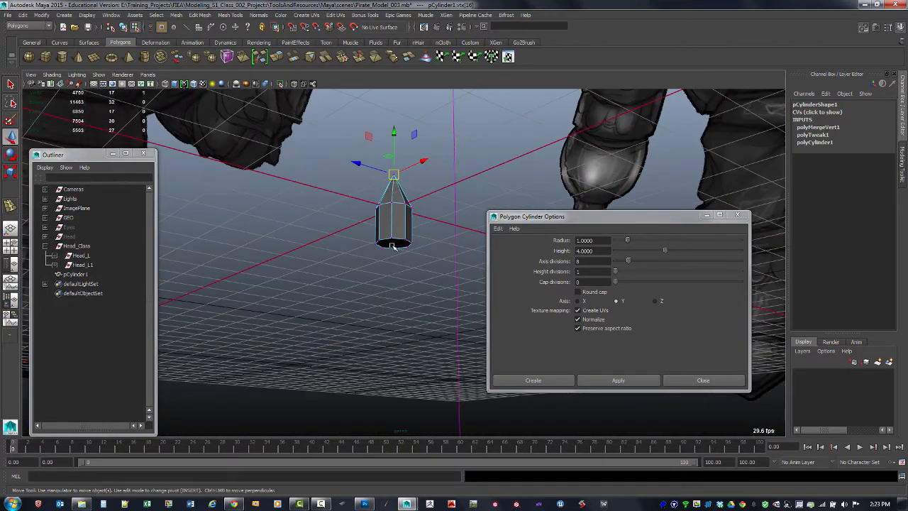
{"action": "left_click", "coordinate": [395, 244]}
{"action": "key", "text": "F11"}
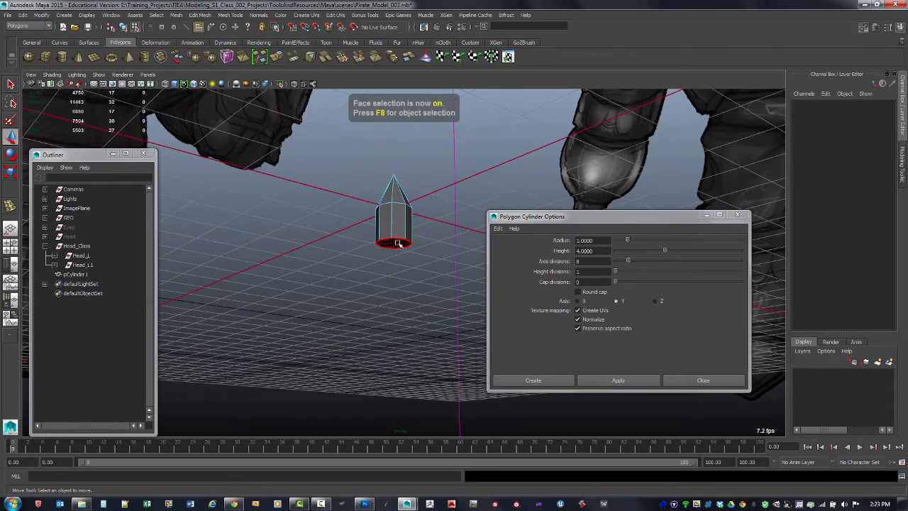
{"action": "left_click", "coordinate": [400, 245]}
{"action": "key", "text": "Delete"}
{"action": "left_click_drag", "start_coordinate": [407, 273], "coordinate": [423, 309], "text": "alt"}
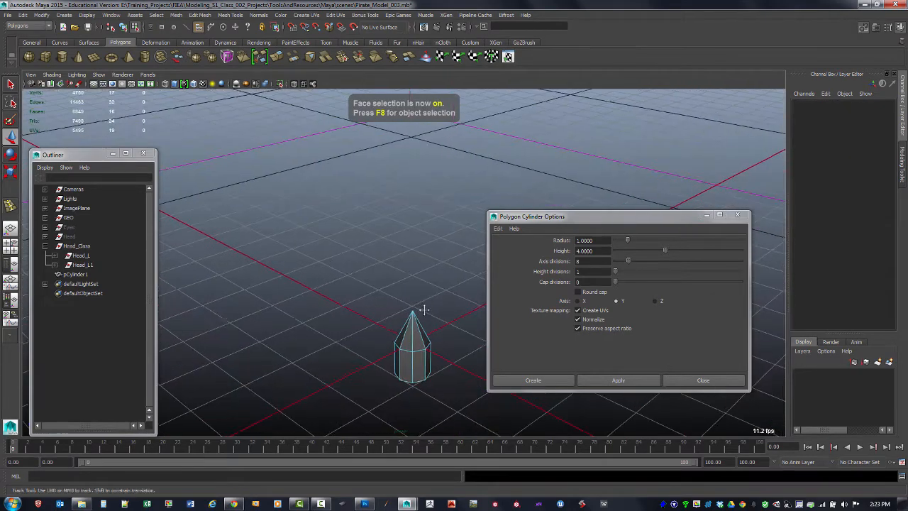
Expand Head_L and its Teeth_L group in the Outliner, and delete the pointed demo cylinder
{"action": "right_click_drag", "start_coordinate": [424, 310], "coordinate": [383, 212], "text": "alt"}
{"action": "middle_click_drag", "start_coordinate": [383, 213], "coordinate": [376, 273], "text": "alt"}
{"action": "right_click_drag", "start_coordinate": [376, 273], "coordinate": [303, 254], "text": "alt"}
{"action": "scroll", "coordinate": [302, 254], "scroll_direction": "up", "scroll_amount": 2}
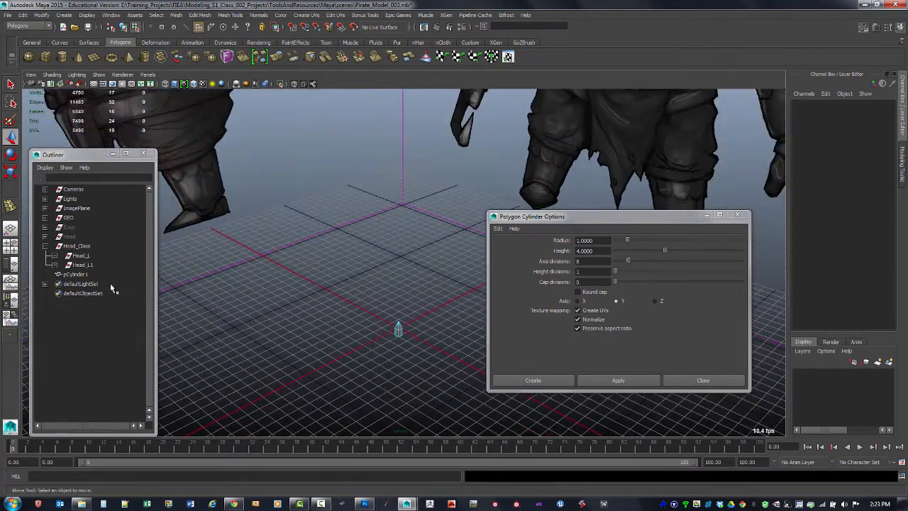
{"action": "left_click", "coordinate": [77, 274]}
{"action": "left_click", "coordinate": [54, 258]}
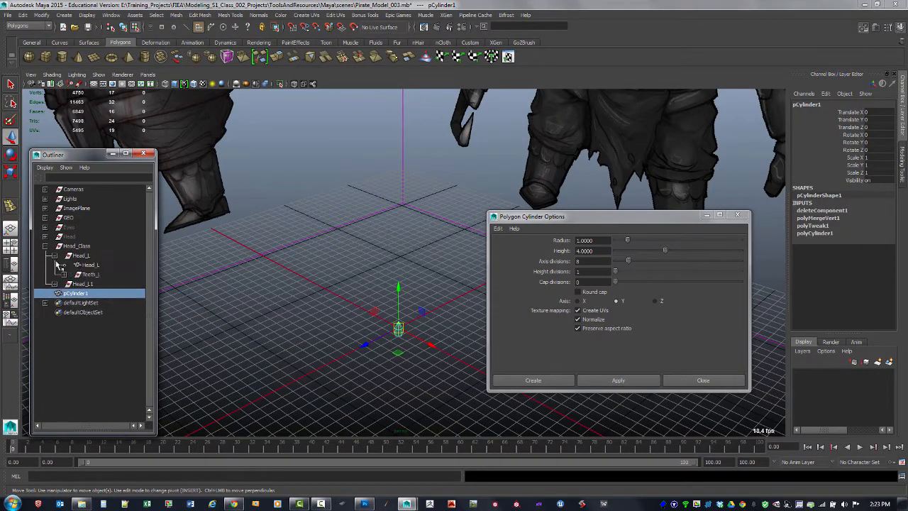
{"action": "left_click", "coordinate": [64, 274]}
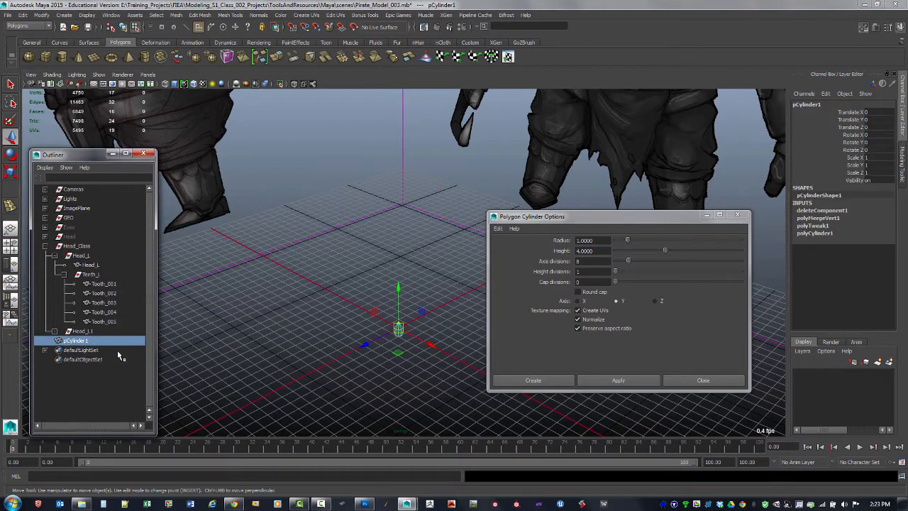
{"action": "key", "text": "Delete"}
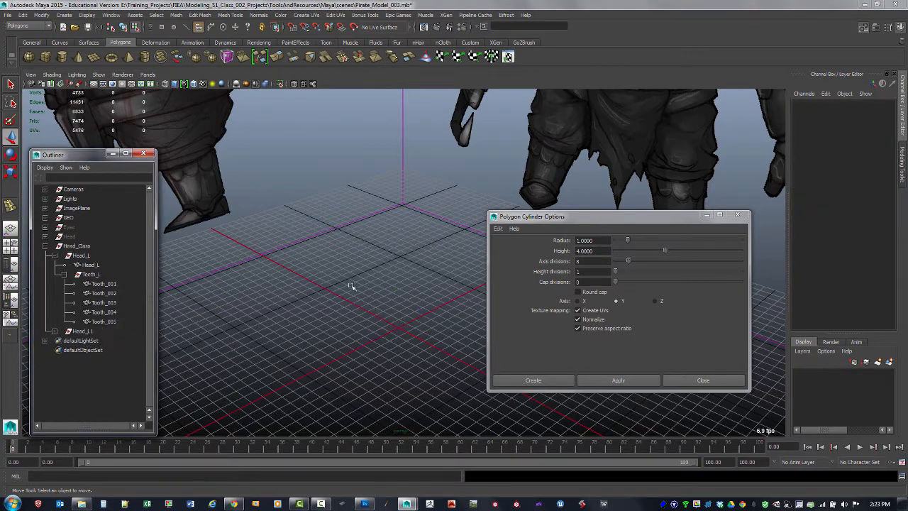
Frame the low-poly head and select the Teeth_L group to check which teeth it contains
{"action": "left_click_drag", "start_coordinate": [349, 286], "coordinate": [300, 272], "text": "alt"}
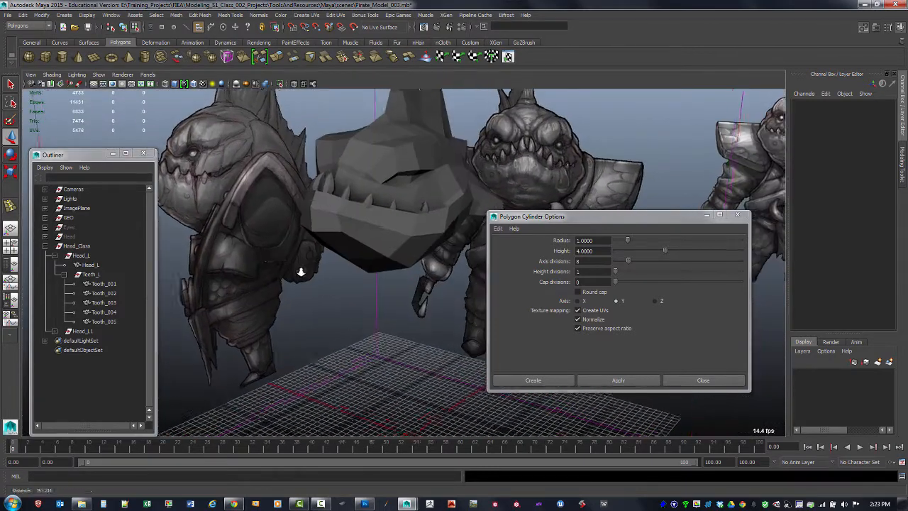
{"action": "right_click_drag", "start_coordinate": [301, 272], "coordinate": [335, 261], "text": "alt"}
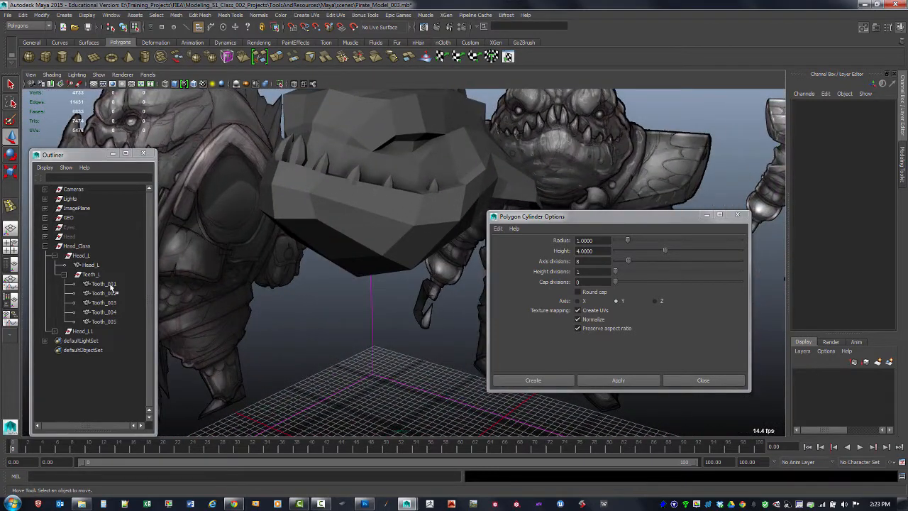
{"action": "left_click", "coordinate": [87, 276]}
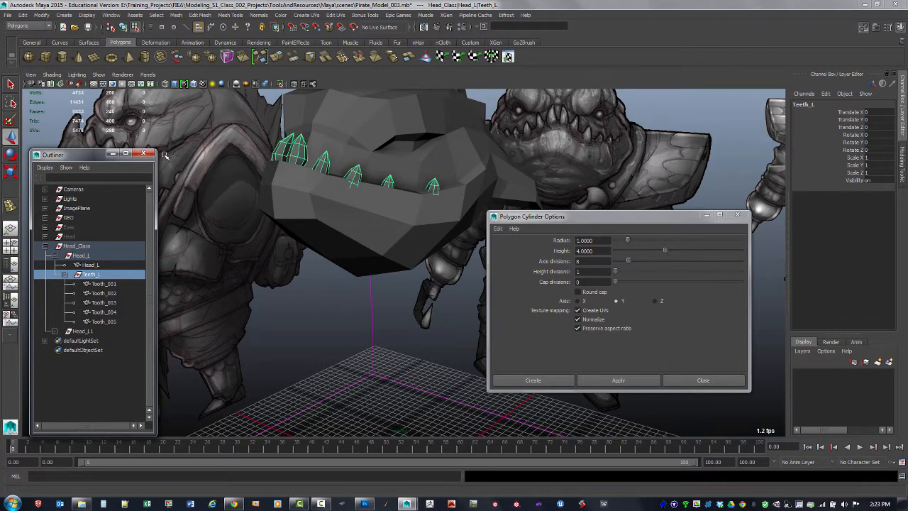
{"action": "left_click", "coordinate": [325, 315]}
Return to object selection mode and inspect the transform axes of individual jaw teeth, including Tooth_004 and Tooth_002, with the Move and Rotate tools
{"action": "left_click", "coordinate": [357, 175]}
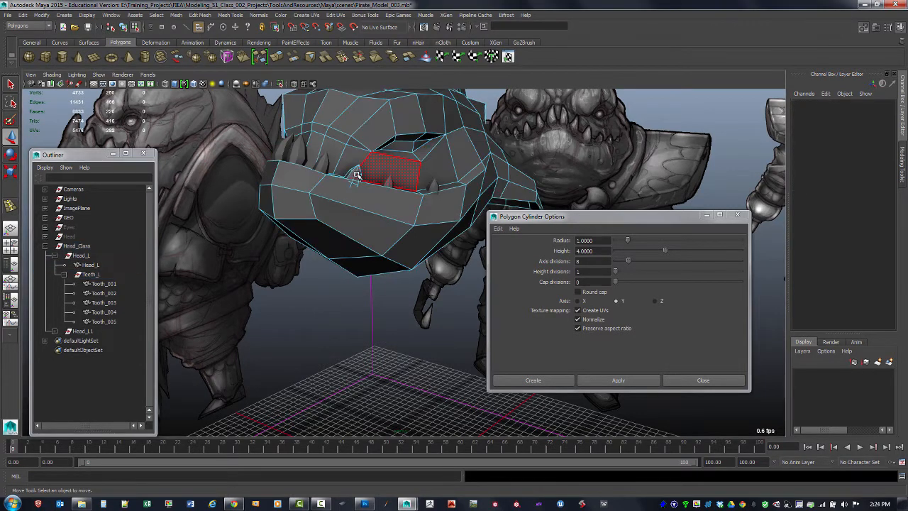
{"action": "left_click", "coordinate": [357, 175]}
{"action": "key", "text": "F8"}
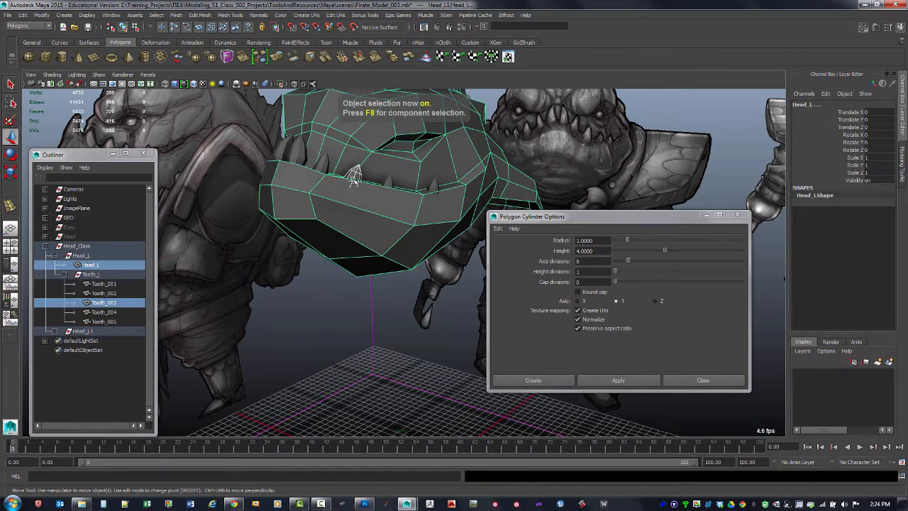
{"action": "left_click", "coordinate": [354, 177]}
{"action": "left_click", "coordinate": [389, 185]}
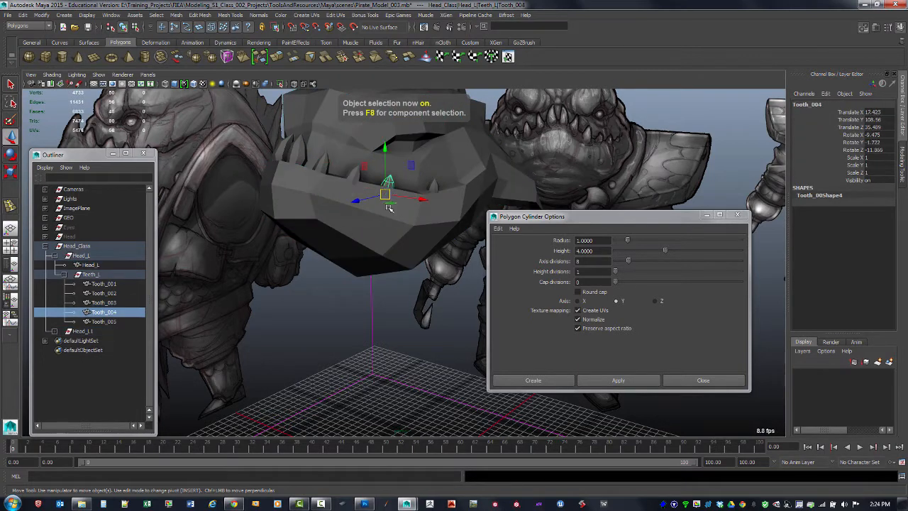
{"action": "key", "text": "e"}
{"action": "left_click", "coordinate": [322, 163]}
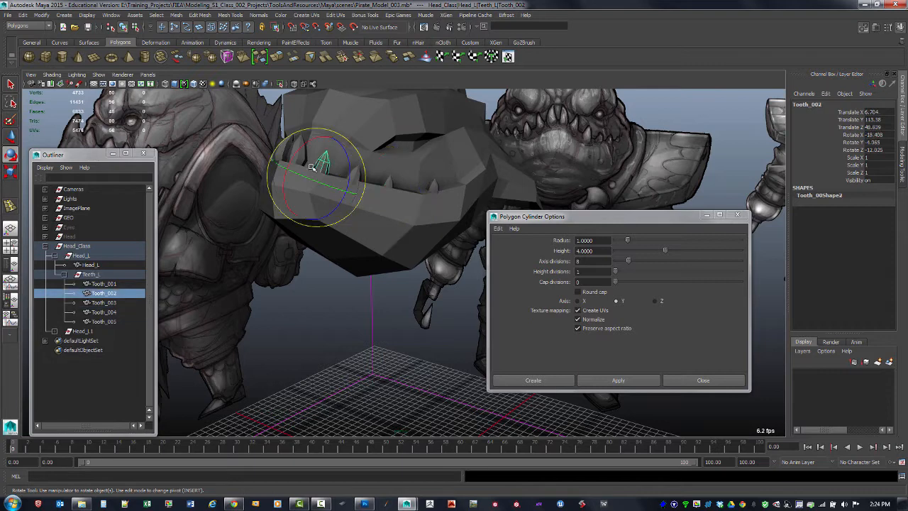
Switch the Move tool's axis to Object to see Tooth_002's own orientation, and set it back to World
{"action": "double_click", "coordinate": [11, 136]}
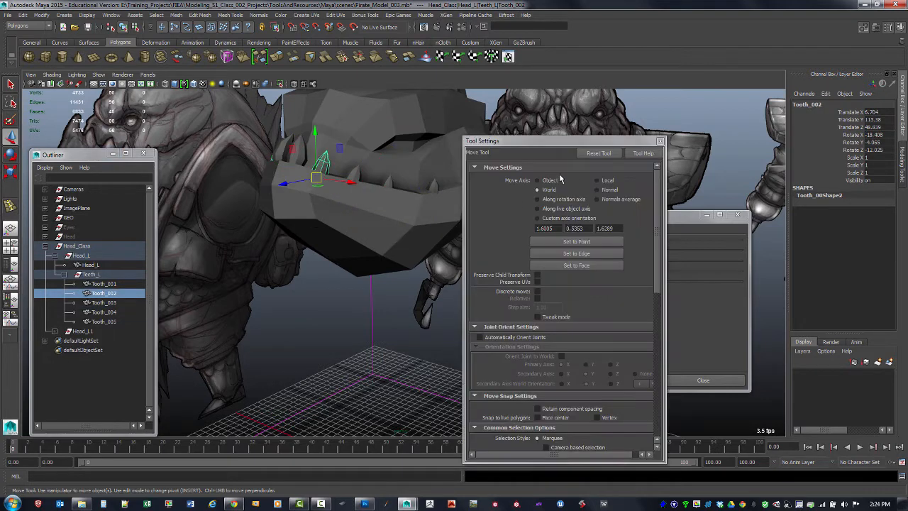
{"action": "left_click", "coordinate": [540, 180]}
{"action": "left_click_drag", "start_coordinate": [558, 142], "coordinate": [637, 145]}
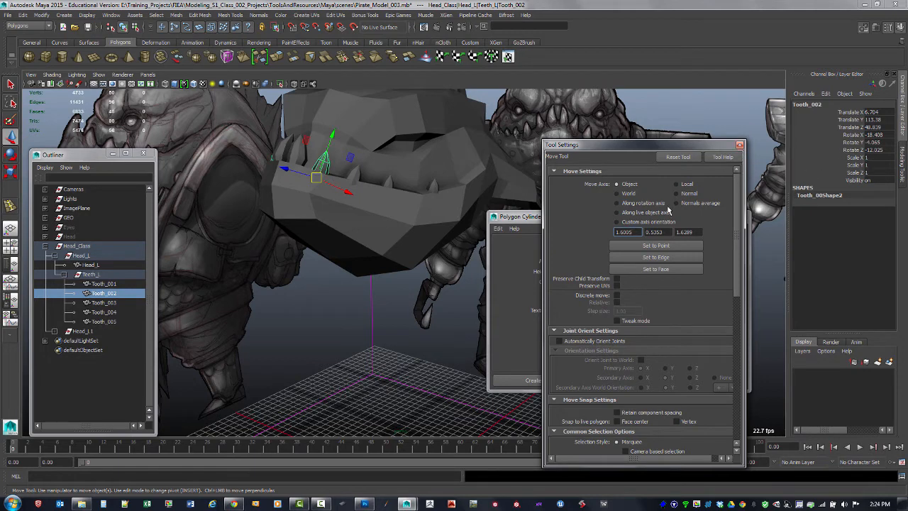
{"action": "left_click", "coordinate": [631, 193]}
{"action": "left_click", "coordinate": [739, 145]}
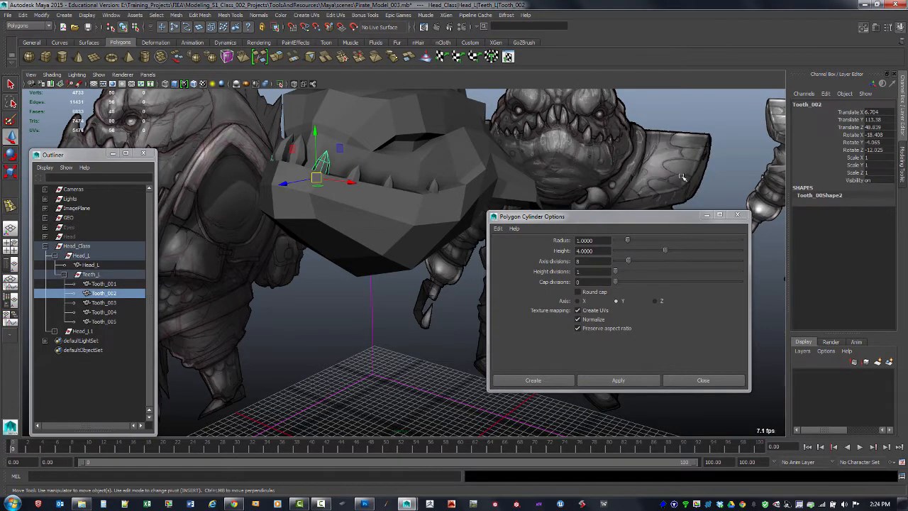
Turn on Translate and Rotate in the Freeze Transformations options for Tooth_002, close them without applying, and clear the selection
{"action": "left_click", "coordinate": [42, 15]}
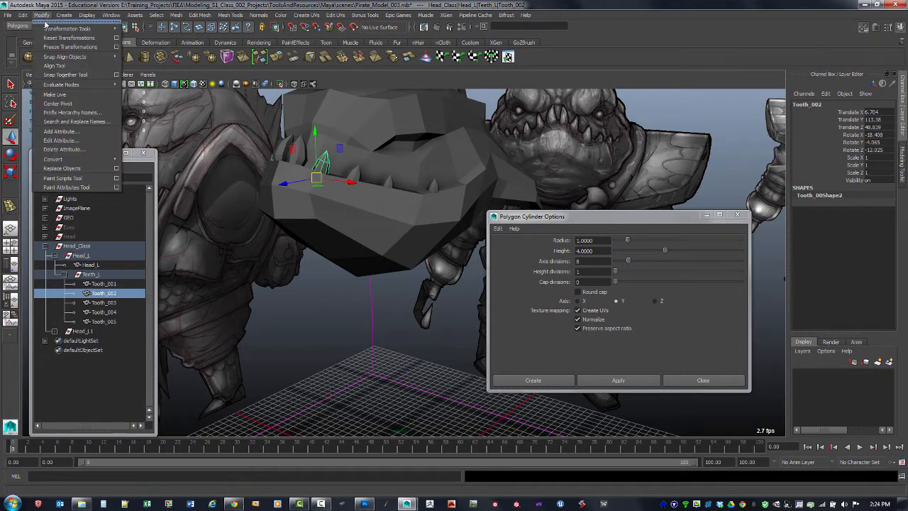
{"action": "left_click", "coordinate": [117, 47]}
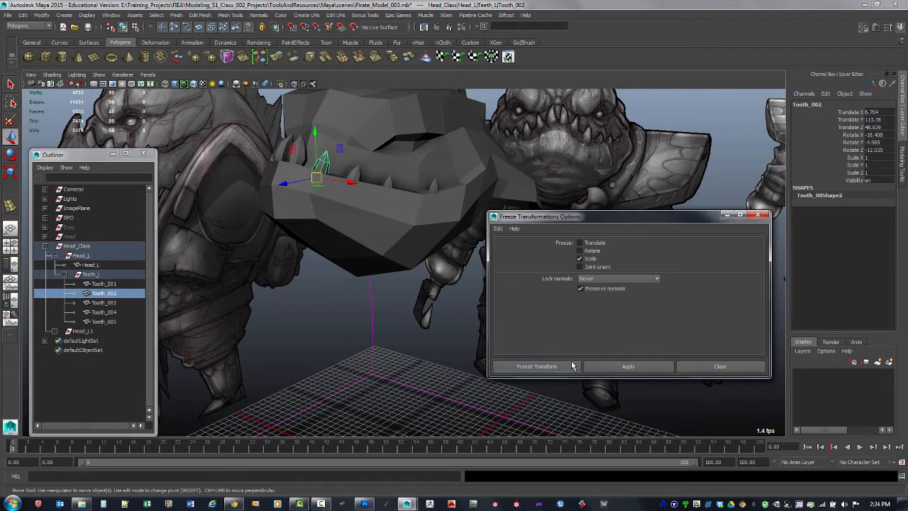
{"action": "left_click", "coordinate": [579, 250]}
{"action": "left_click", "coordinate": [580, 243]}
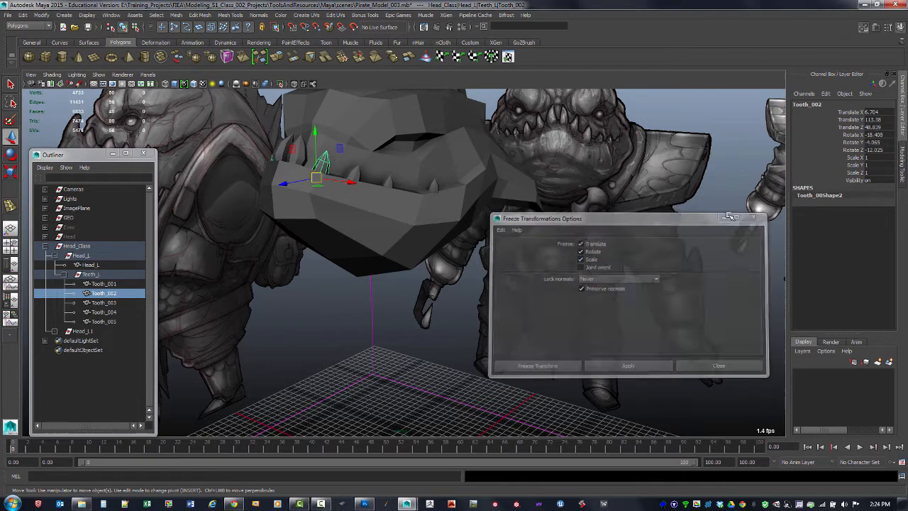
{"action": "left_click", "coordinate": [758, 214]}
{"action": "left_click", "coordinate": [318, 357]}
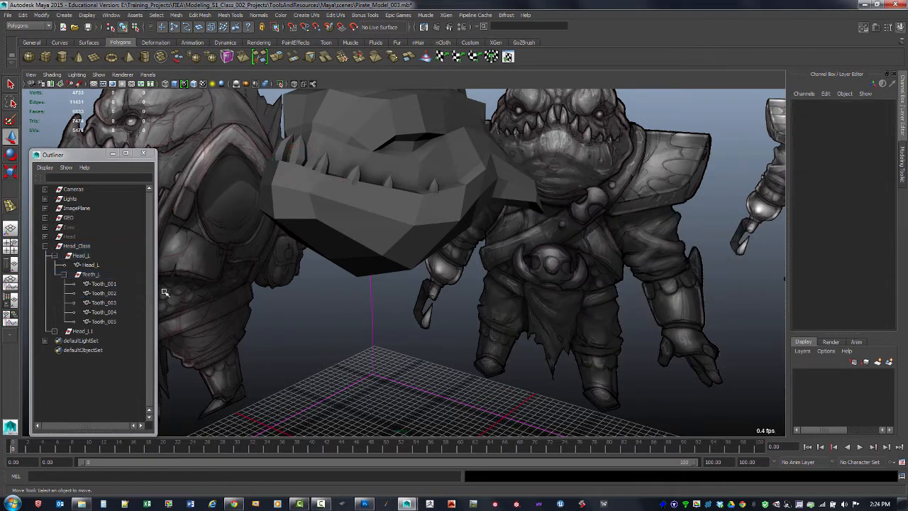
Collapse and select the Teeth_L group, and examine where its pivot sits relative to the grid
{"action": "left_click", "coordinate": [64, 275]}
{"action": "left_click", "coordinate": [90, 274]}
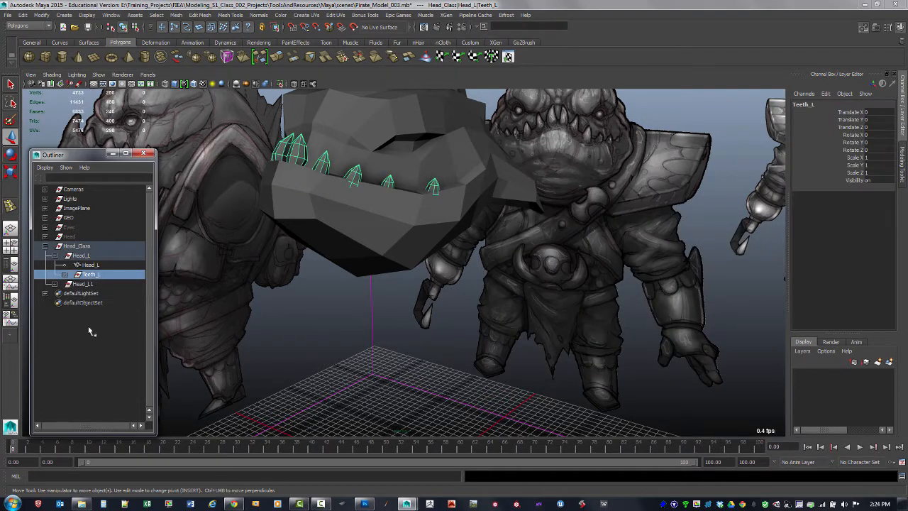
{"action": "left_click_drag", "start_coordinate": [327, 253], "coordinate": [415, 310], "text": "alt"}
{"action": "right_click_drag", "start_coordinate": [415, 310], "coordinate": [393, 279], "text": "alt"}
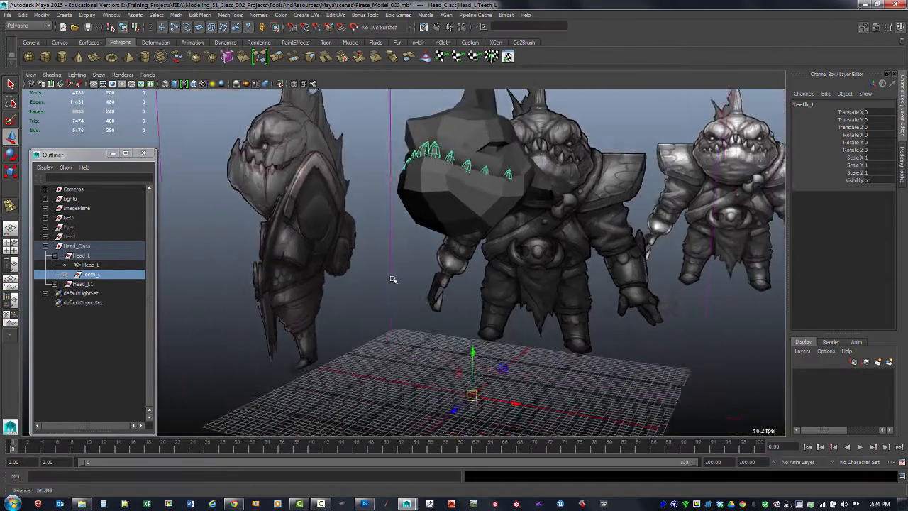
{"action": "left_click_drag", "start_coordinate": [393, 280], "coordinate": [444, 306], "text": "alt"}
Compare the transforms and pivots of Tooth_001 to Tooth_005, the Teeth_L group and the Head_L mesh
{"action": "left_click", "coordinate": [64, 275]}
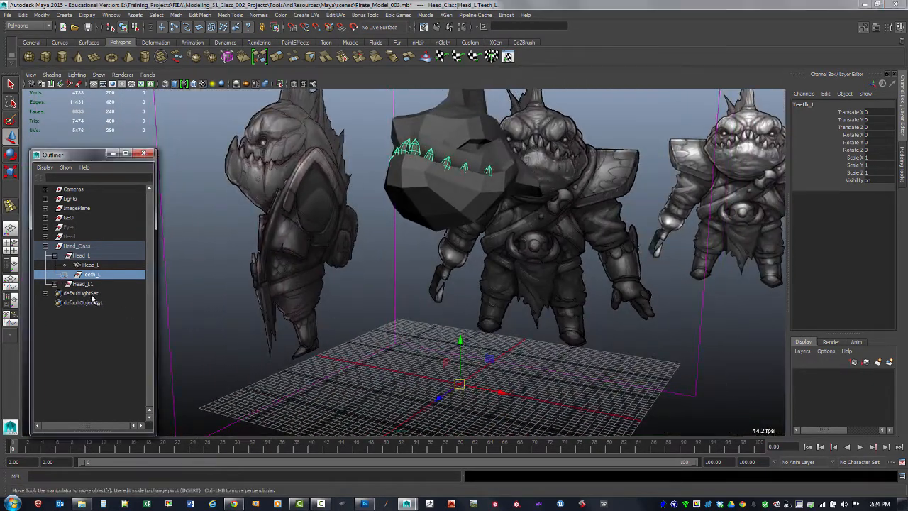
{"action": "left_click", "coordinate": [104, 321]}
{"action": "left_click", "coordinate": [103, 284], "text": "shift"}
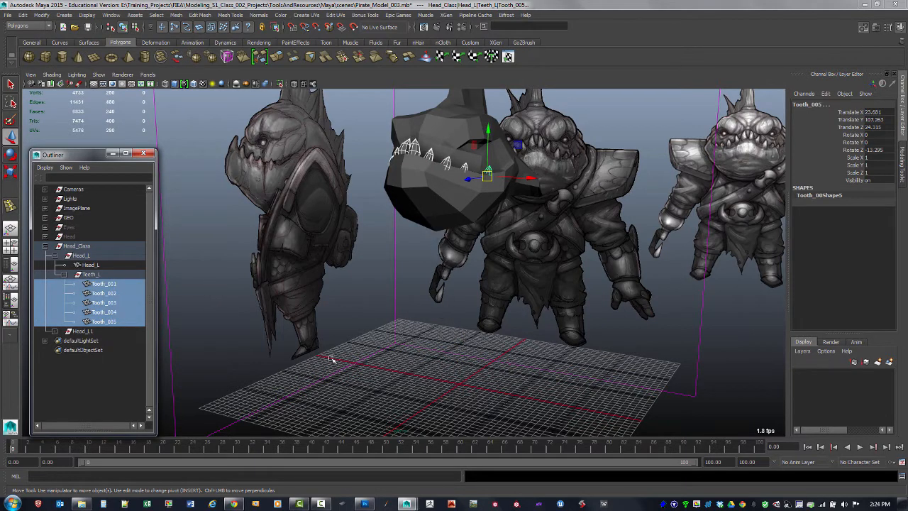
{"action": "left_click", "coordinate": [90, 275]}
{"action": "left_click", "coordinate": [92, 265]}
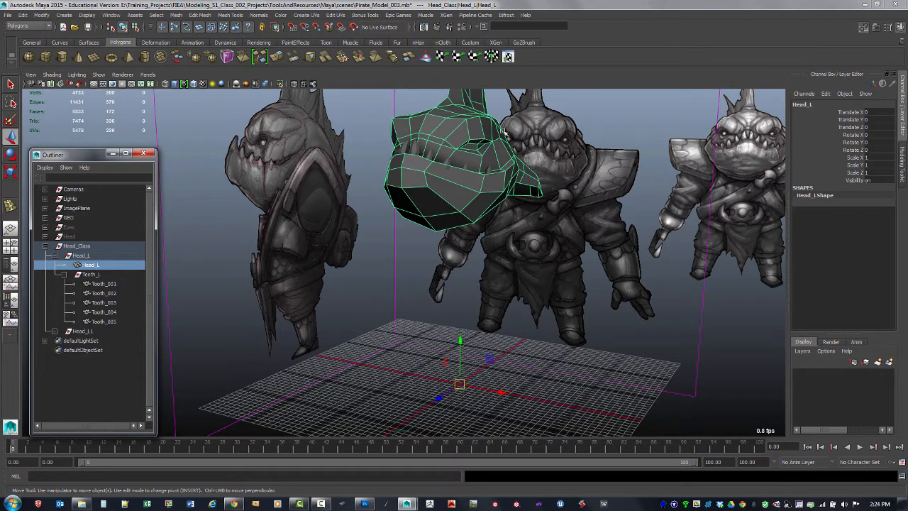
{"action": "left_click", "coordinate": [418, 305]}
{"action": "left_click", "coordinate": [489, 136]}
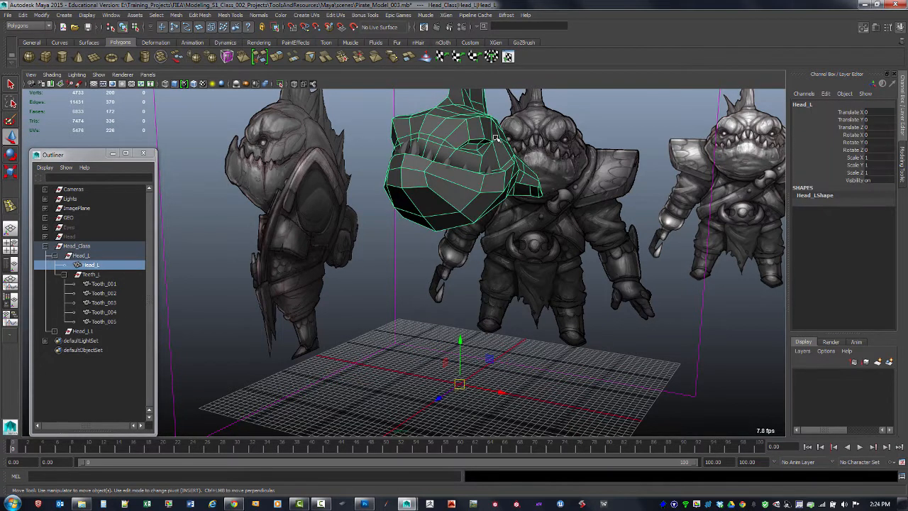
Hide the mirrored Head_L1 group, and select the Head_L mesh together with the collapsed Teeth_L group to check the half head
{"action": "left_click", "coordinate": [88, 332]}
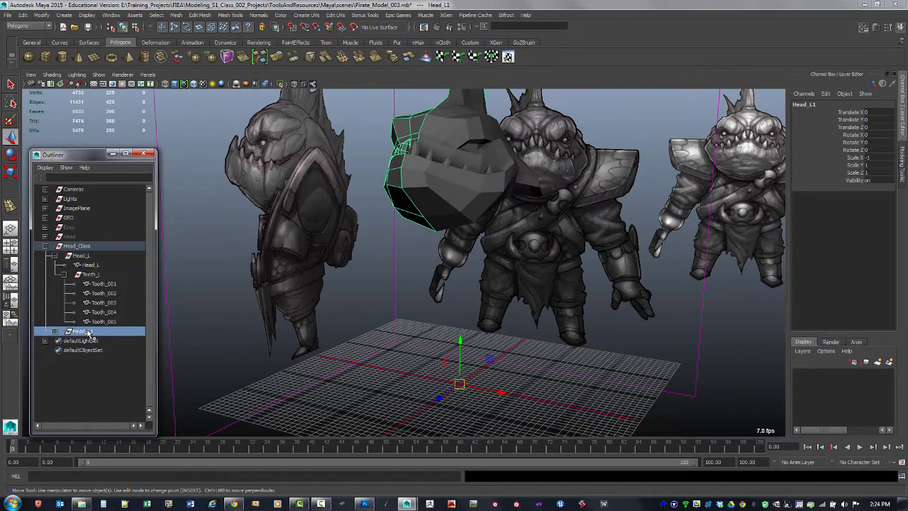
{"action": "key", "text": "ctrl+h"}
{"action": "left_click", "coordinate": [485, 135]}
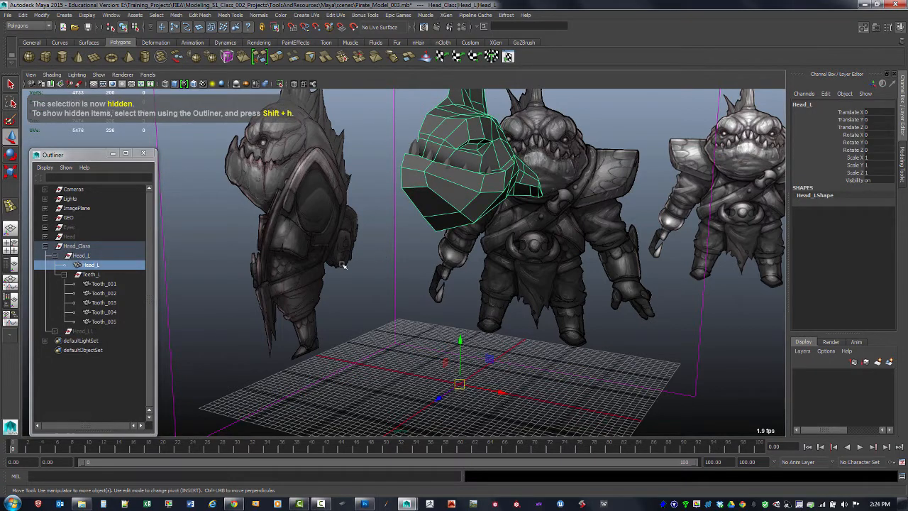
{"action": "left_click", "coordinate": [65, 274]}
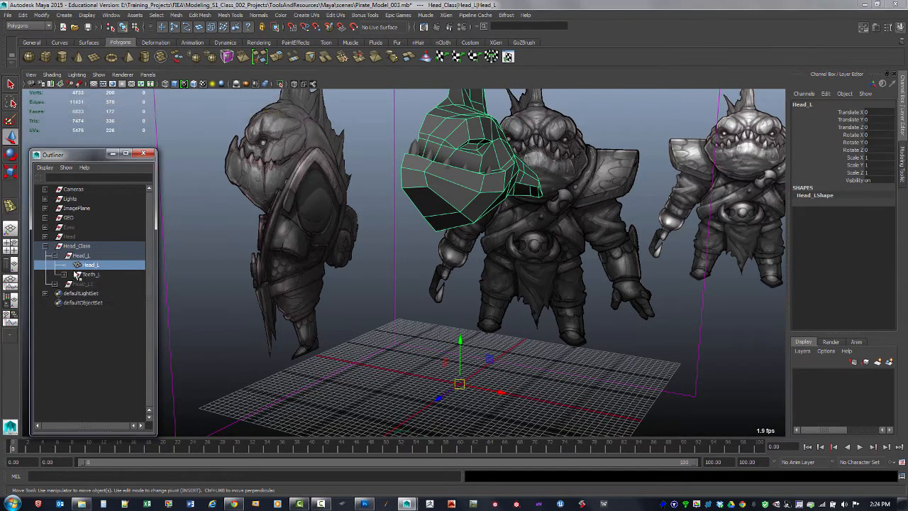
{"action": "left_click", "coordinate": [90, 276], "text": "shift"}
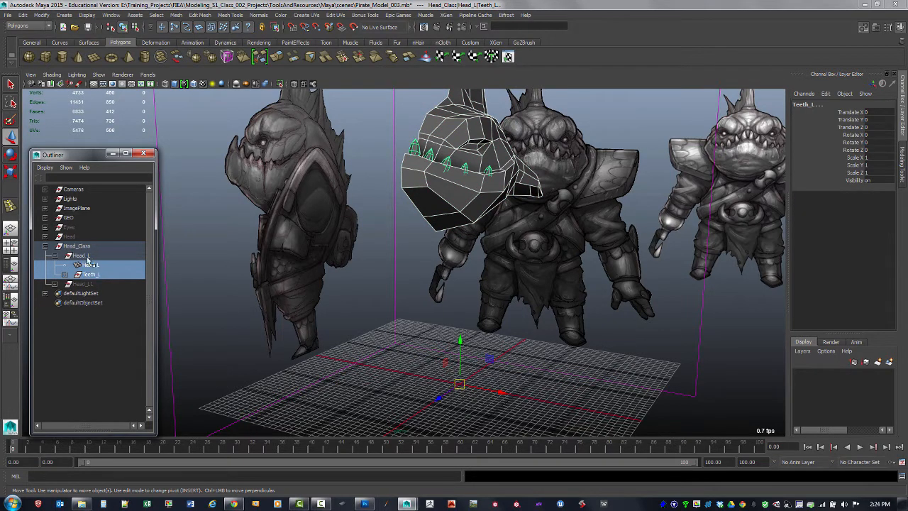
{"action": "left_click", "coordinate": [406, 363]}
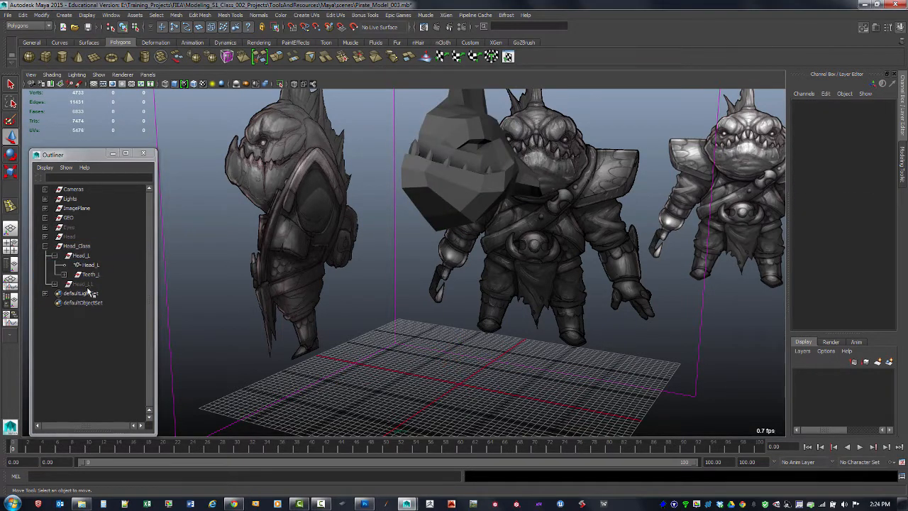
Unhide the mirrored Head_L1 group and delete it
{"action": "left_click", "coordinate": [83, 284]}
{"action": "key", "text": "shift+h"}
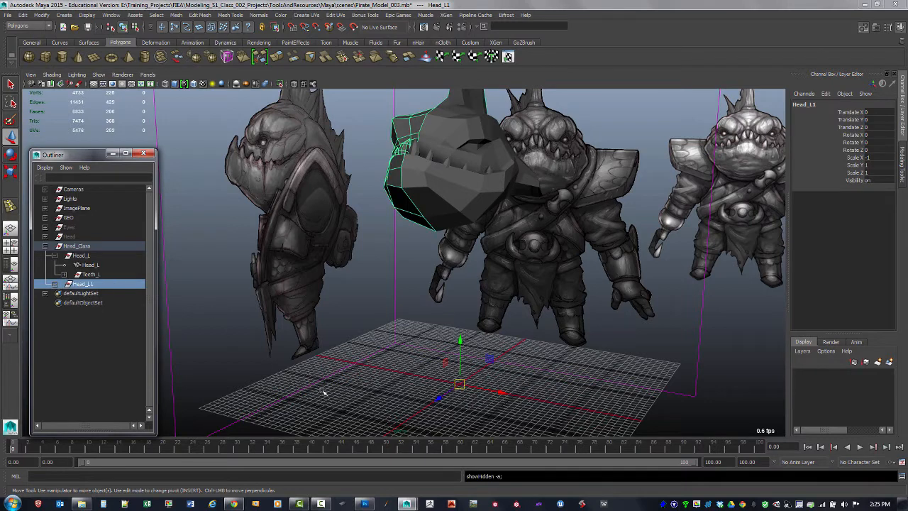
{"action": "key", "text": "Delete"}
Mirror the Head_L group with Duplicate Special as one Instance under Parent, with Scale X -1, and clear the selection
{"action": "left_click", "coordinate": [80, 256]}
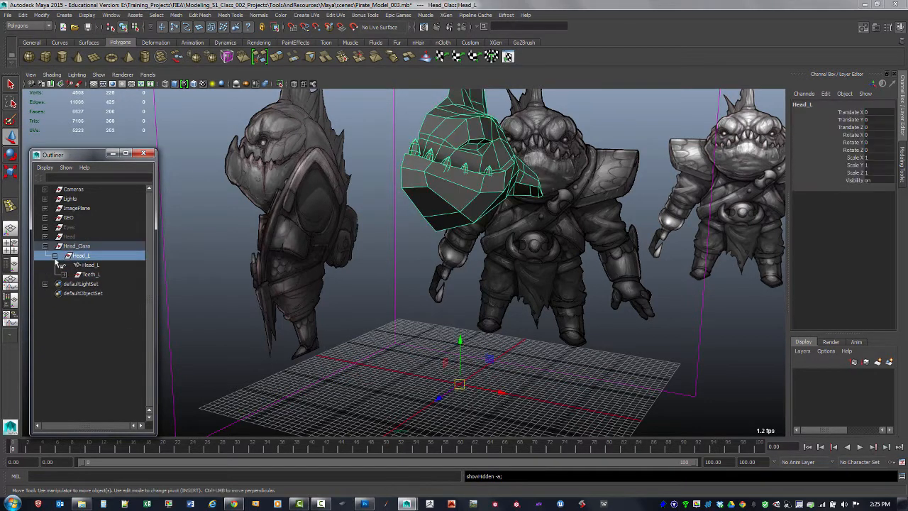
{"action": "left_click", "coordinate": [54, 255]}
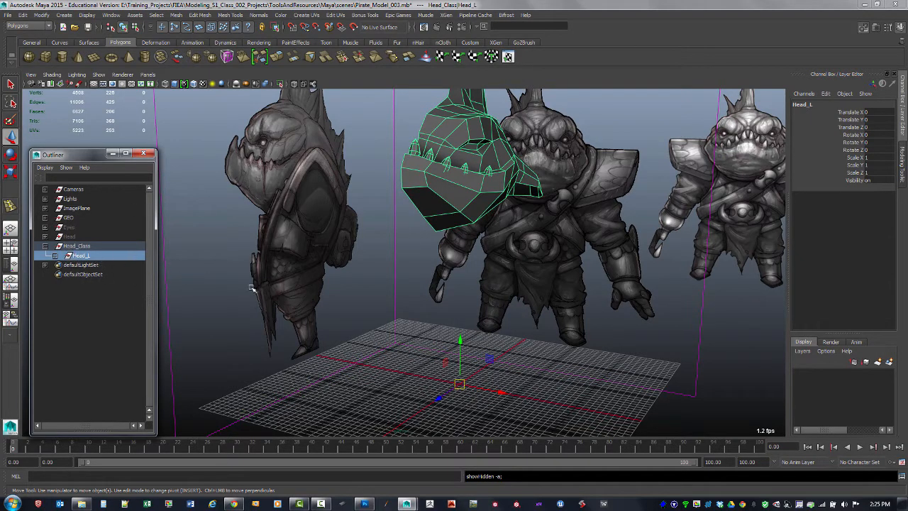
{"action": "left_click_drag", "start_coordinate": [252, 288], "coordinate": [404, 318], "text": "alt"}
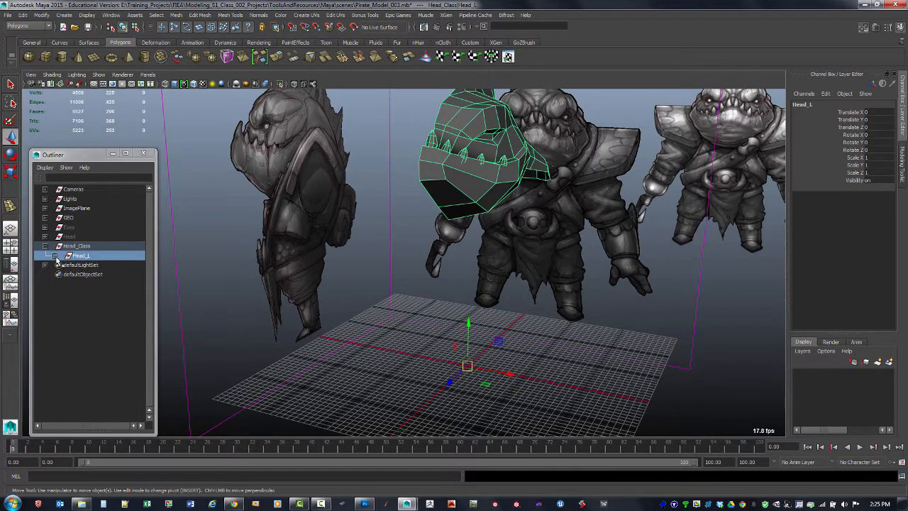
{"action": "left_click", "coordinate": [55, 256]}
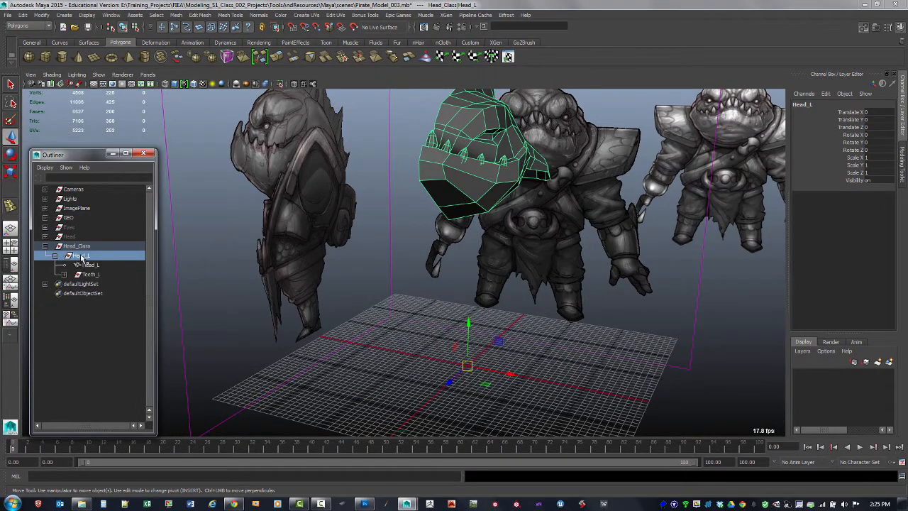
{"action": "left_click", "coordinate": [25, 16]}
{"action": "mouse_move", "coordinate": [104, 280]}
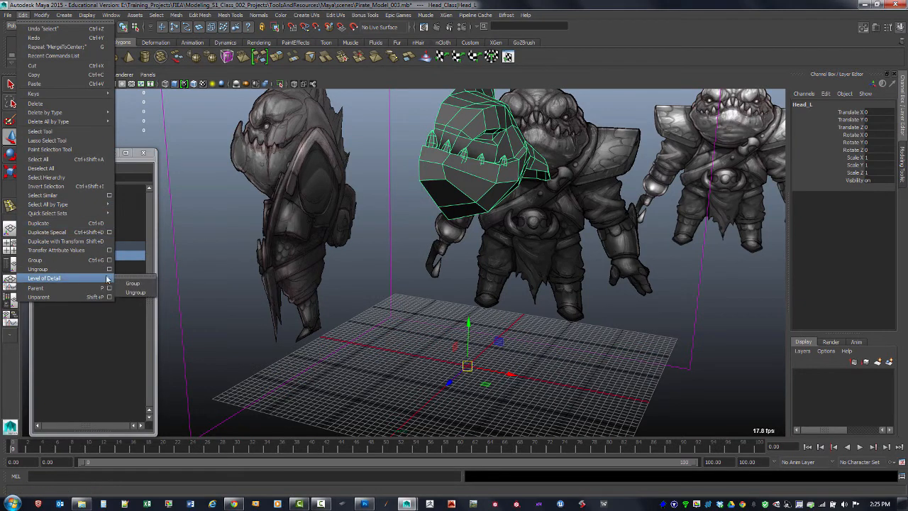
{"action": "left_click", "coordinate": [111, 233]}
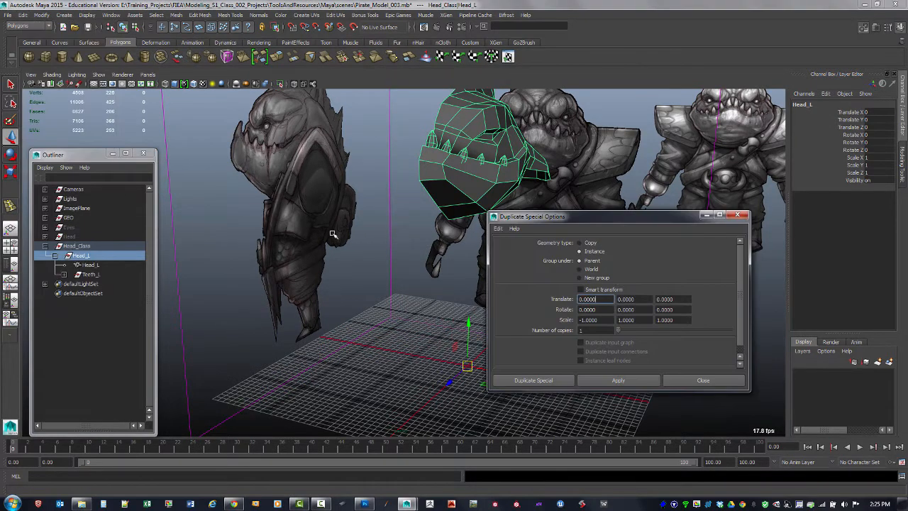
{"action": "left_click_drag", "start_coordinate": [600, 220], "coordinate": [677, 199]}
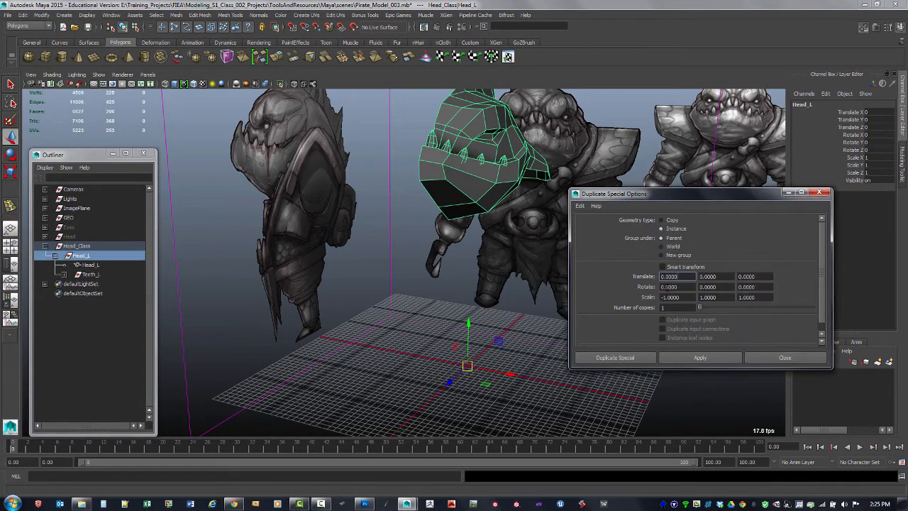
{"action": "left_click", "coordinate": [637, 357]}
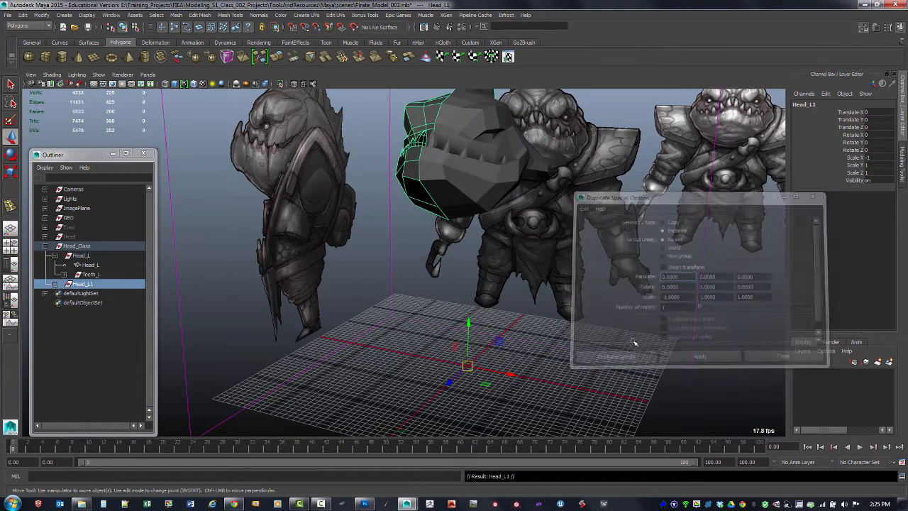
{"action": "left_click", "coordinate": [369, 297]}
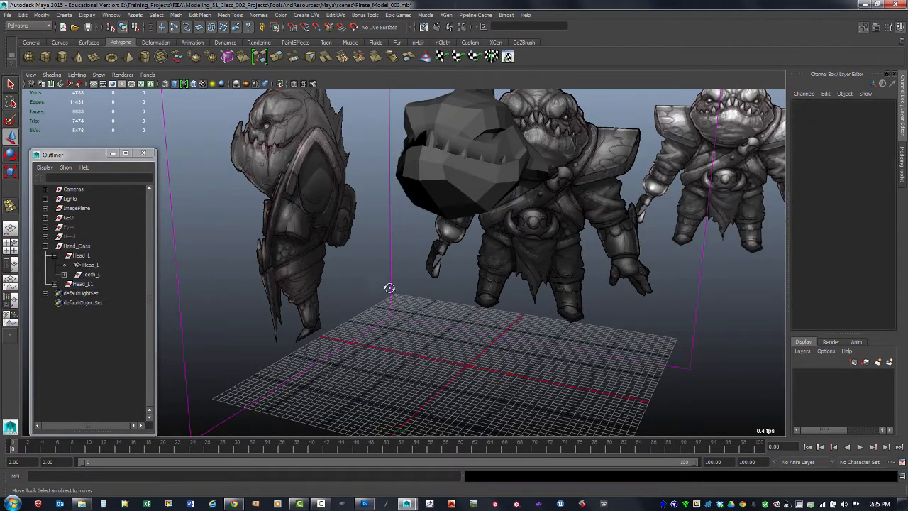
Hide the mirrored Head_L1 group and unhide it again to compare the half head with the full head
{"action": "left_click_drag", "start_coordinate": [390, 287], "coordinate": [450, 270], "text": "alt"}
{"action": "right_click_drag", "start_coordinate": [500, 171], "coordinate": [612, 198], "text": "alt"}
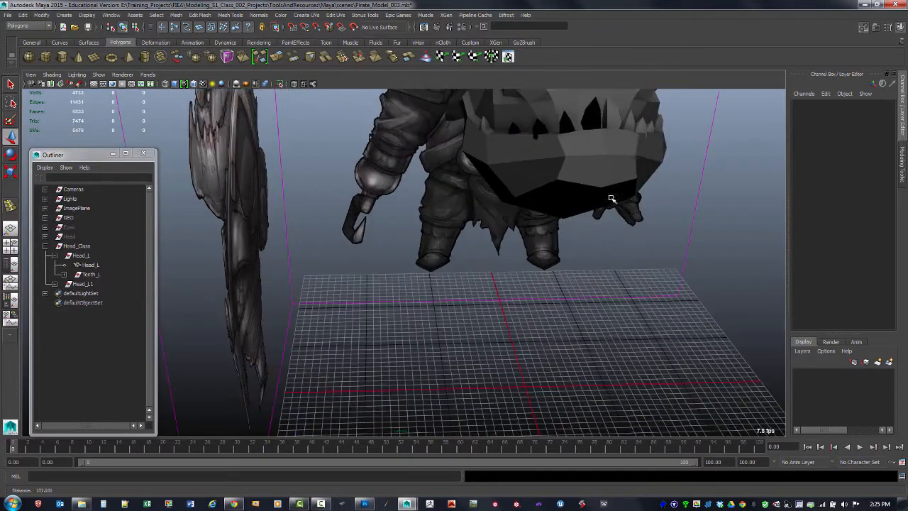
{"action": "middle_click_drag", "start_coordinate": [613, 199], "coordinate": [590, 225], "text": "alt"}
{"action": "left_click_drag", "start_coordinate": [589, 225], "coordinate": [561, 229], "text": "alt"}
{"action": "left_click", "coordinate": [79, 284]}
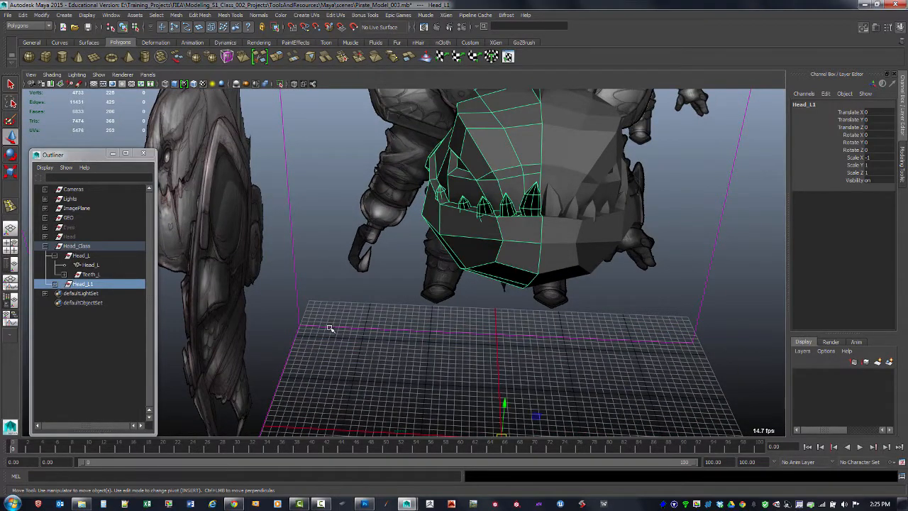
{"action": "key", "text": "ctrl+h"}
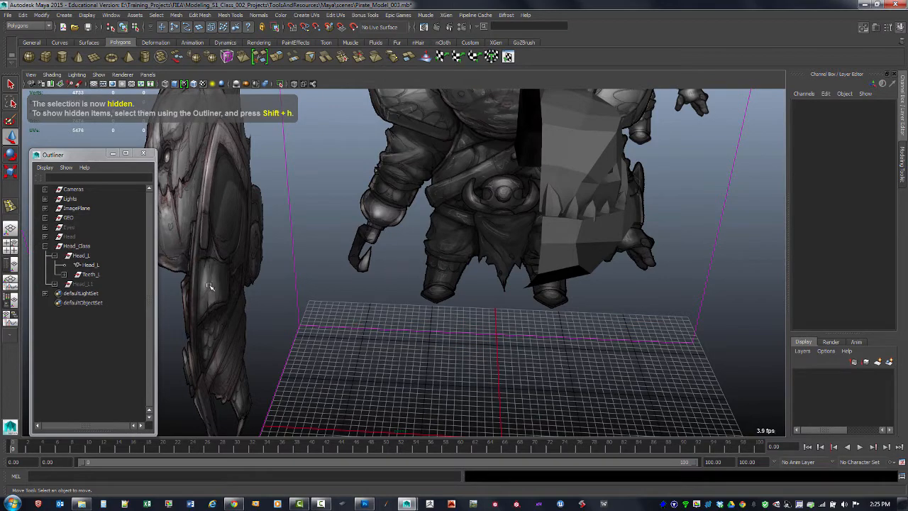
{"action": "left_click", "coordinate": [82, 284]}
{"action": "key", "text": "shift+h"}
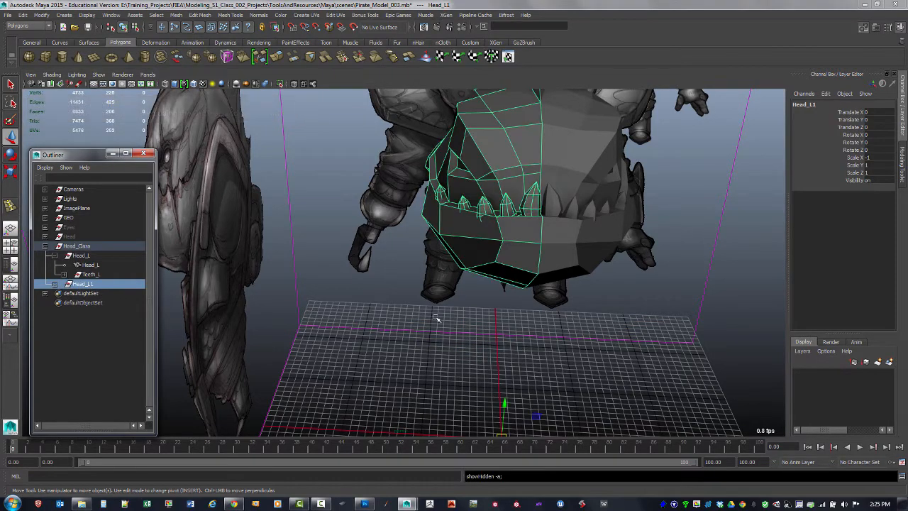
{"action": "left_click", "coordinate": [433, 341]}
Examine the completed head from several angles, selecting and deselecting the Head_L mesh to check its half
{"action": "left_click_drag", "start_coordinate": [432, 341], "coordinate": [588, 285], "text": "alt"}
{"action": "middle_click_drag", "start_coordinate": [588, 286], "coordinate": [589, 285], "text": "alt"}
{"action": "left_click_drag", "start_coordinate": [589, 285], "coordinate": [400, 259], "text": "alt"}
{"action": "left_click", "coordinate": [385, 272]}
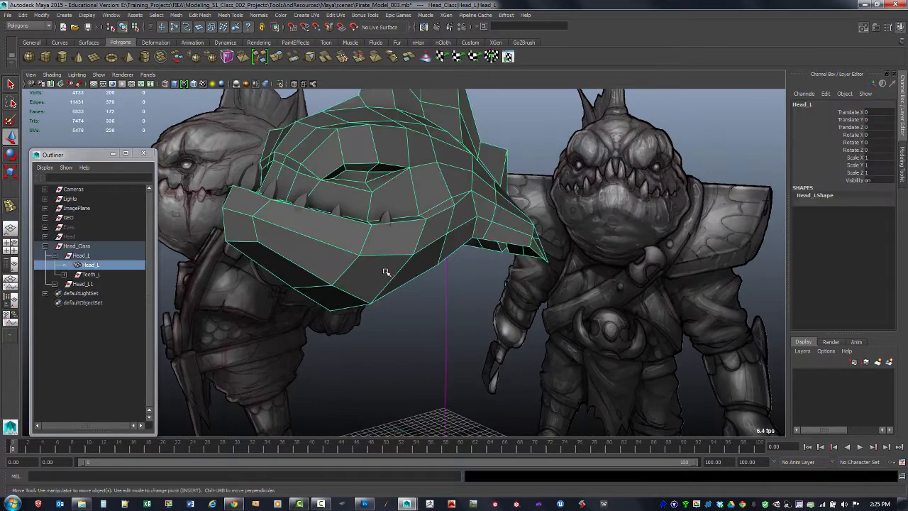
{"action": "left_click", "coordinate": [397, 364]}
{"action": "left_click", "coordinate": [364, 259]}
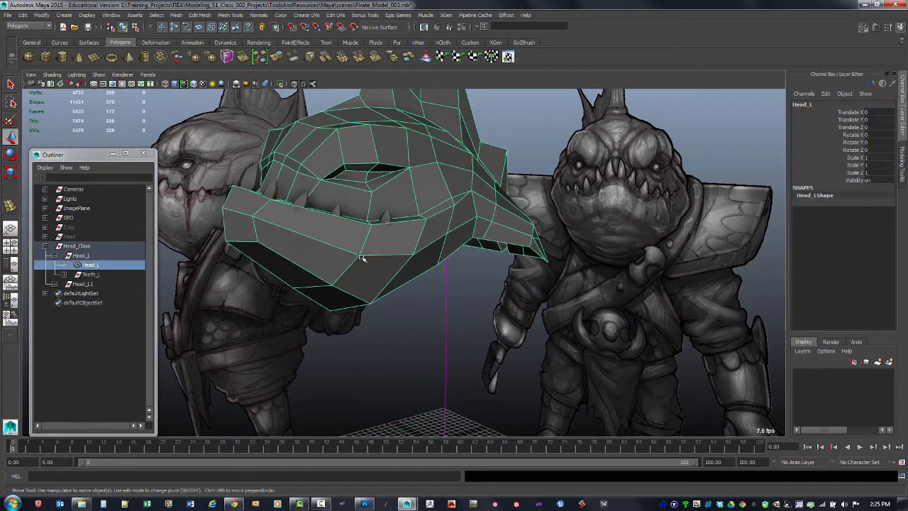
{"action": "left_click_drag", "start_coordinate": [404, 268], "coordinate": [398, 263], "text": "alt"}
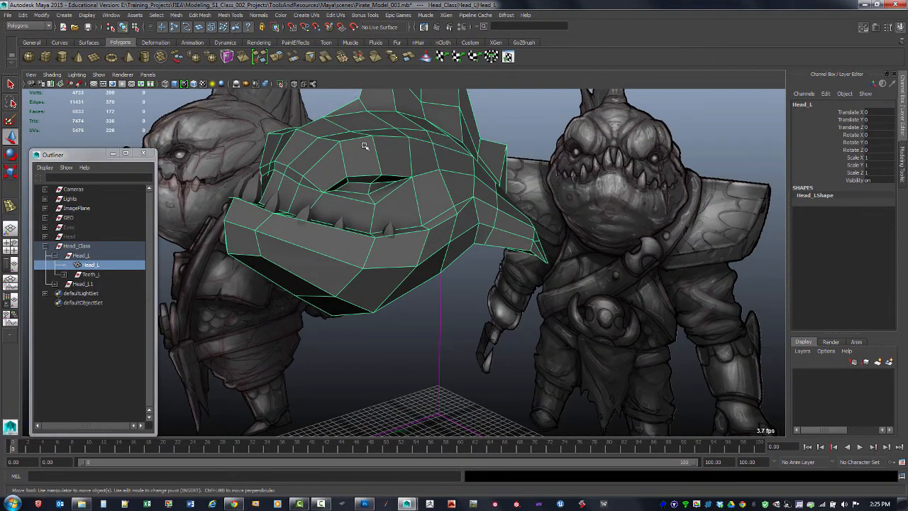
{"action": "left_click", "coordinate": [397, 347]}
{"action": "left_click_drag", "start_coordinate": [477, 284], "coordinate": [458, 273], "text": "alt"}
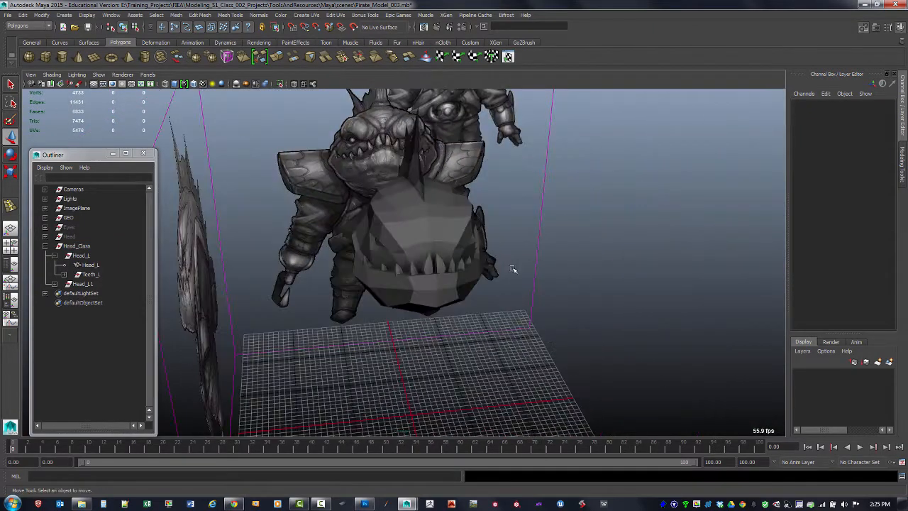
{"action": "left_click_drag", "start_coordinate": [512, 269], "coordinate": [439, 245], "text": "alt"}
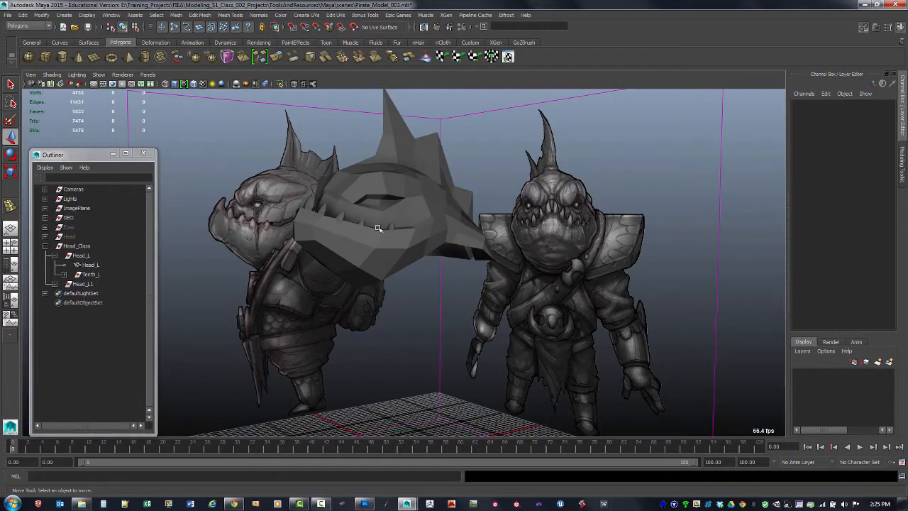
{"action": "left_click_drag", "start_coordinate": [422, 225], "coordinate": [440, 241], "text": "alt"}
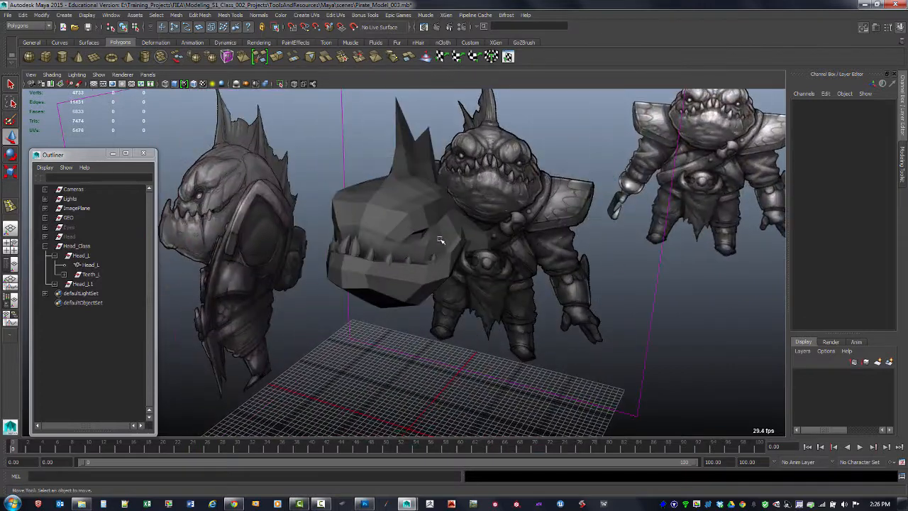
Apply Harden Edge to the Head_L mesh and return to object selection
{"action": "left_click", "coordinate": [439, 241]}
{"action": "left_click", "coordinate": [469, 382]}
{"action": "left_click", "coordinate": [412, 285]}
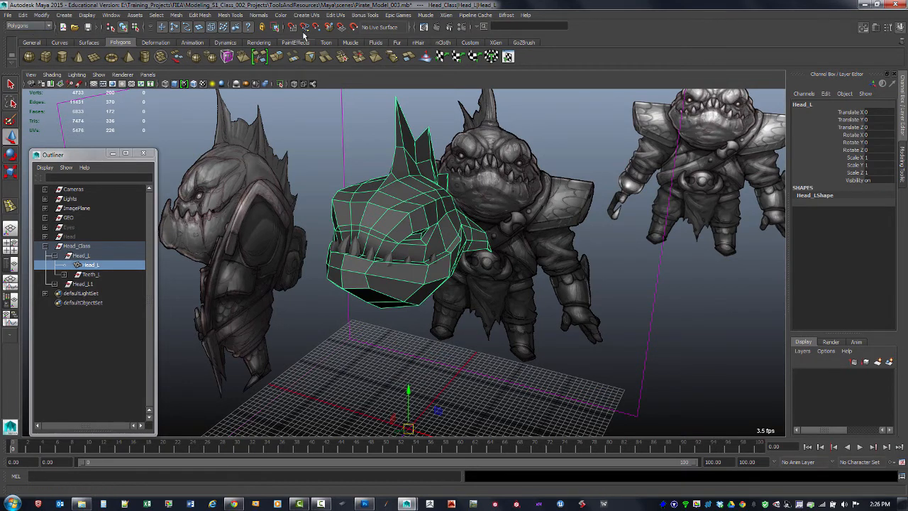
{"action": "left_click", "coordinate": [258, 15]}
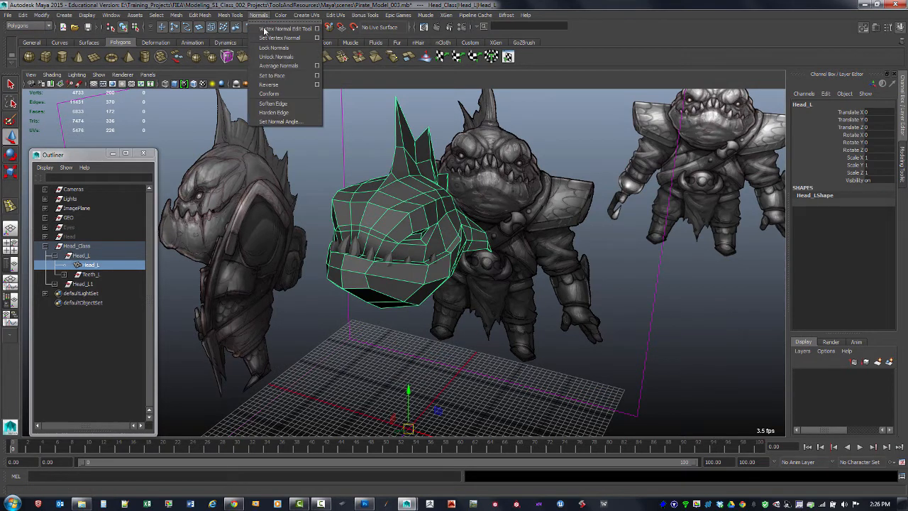
{"action": "left_click", "coordinate": [274, 113]}
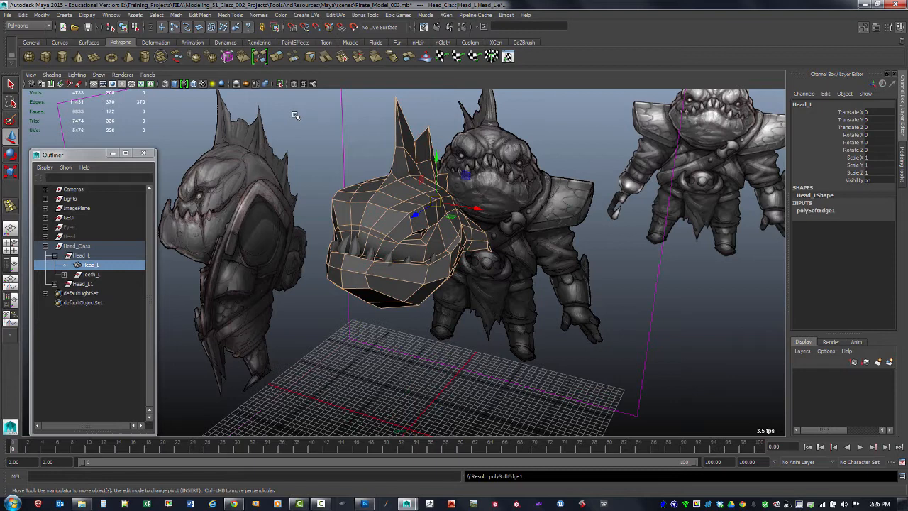
{"action": "left_click", "coordinate": [383, 164]}
{"action": "left_click", "coordinate": [388, 257]}
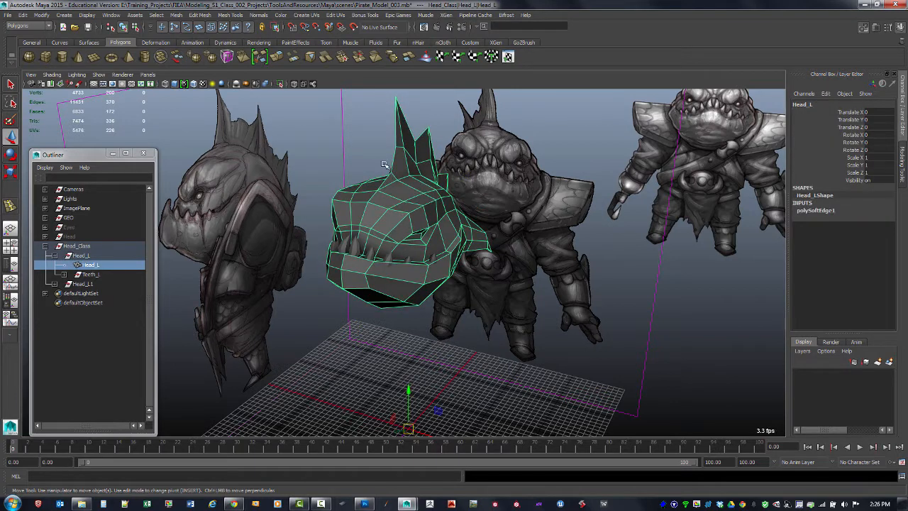
Apply Soften Edge to the Head_L mesh and inspect the shading on both halves of the head
{"action": "left_click", "coordinate": [393, 335]}
{"action": "left_click", "coordinate": [408, 307]}
{"action": "right_click", "coordinate": [386, 283], "text": "shift"}
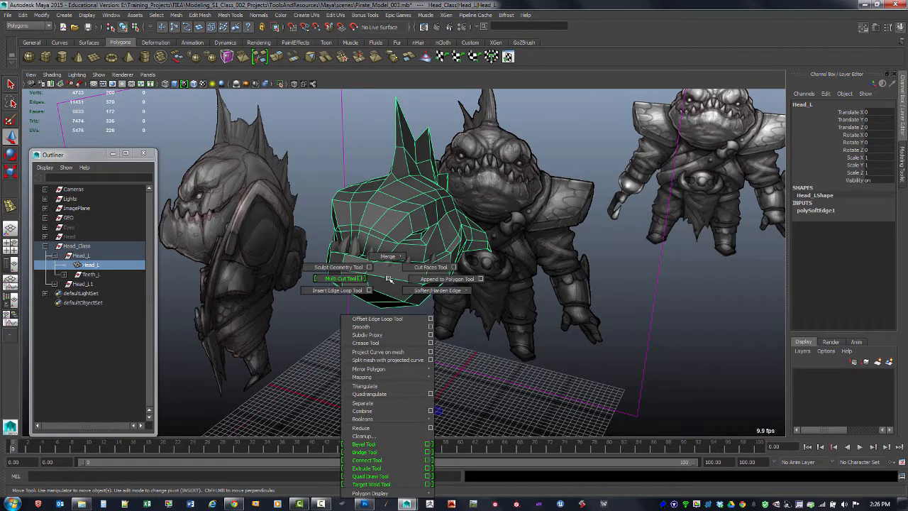
{"action": "mouse_move", "coordinate": [433, 289]}
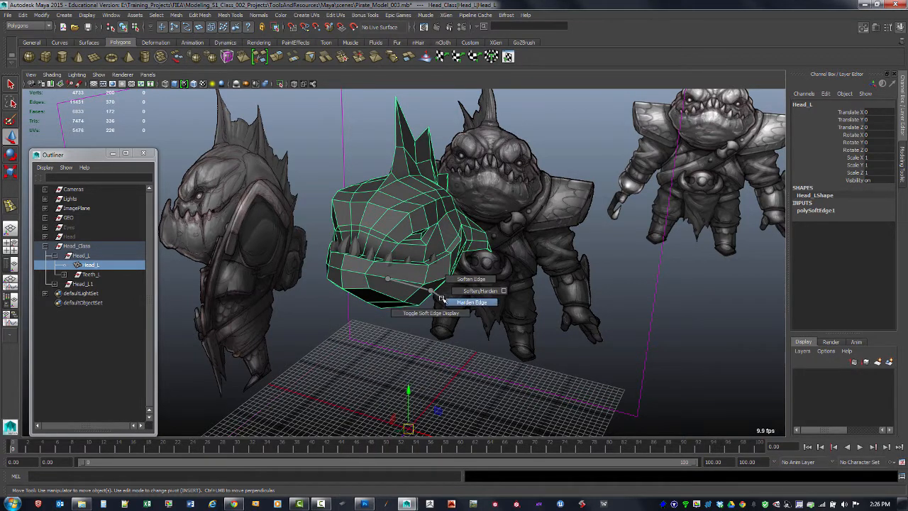
{"action": "right_click_drag", "start_coordinate": [459, 281], "coordinate": [459, 280], "text": "shift"}
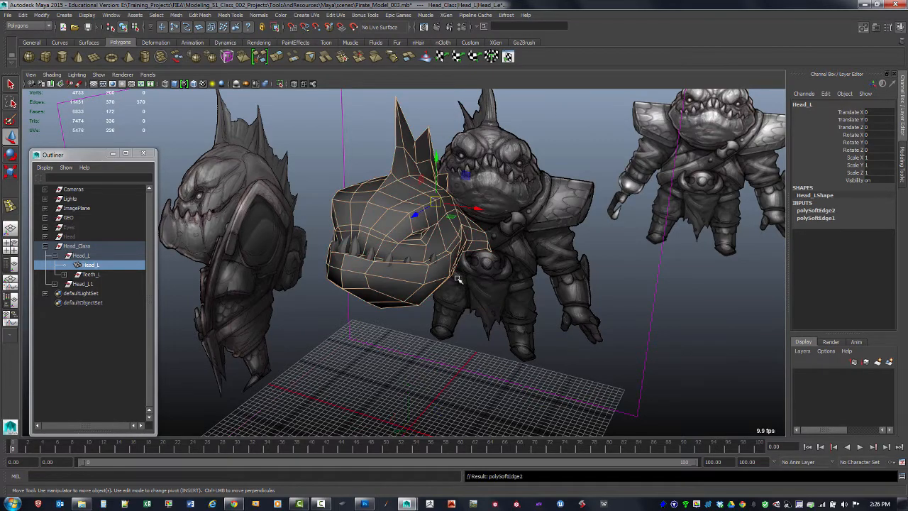
{"action": "left_click", "coordinate": [371, 339]}
{"action": "mouse_move", "coordinate": [371, 339]}
{"action": "left_mouse_down", "text": "alt"}
{"action": "mouse_move", "coordinate": [397, 320]}
{"action": "mouse_move", "coordinate": [398, 290]}
{"action": "mouse_move", "coordinate": [377, 298]}
{"action": "mouse_move", "coordinate": [422, 284]}
{"action": "mouse_move", "coordinate": [492, 291]}
{"action": "mouse_move", "coordinate": [377, 274]}
{"action": "mouse_move", "coordinate": [375, 264]}
{"action": "left_mouse_up", "text": "alt"}
{"action": "right_click_drag", "start_coordinate": [375, 264], "coordinate": [444, 273], "text": "alt"}
{"action": "left_click_drag", "start_coordinate": [444, 274], "coordinate": [497, 252], "text": "alt"}
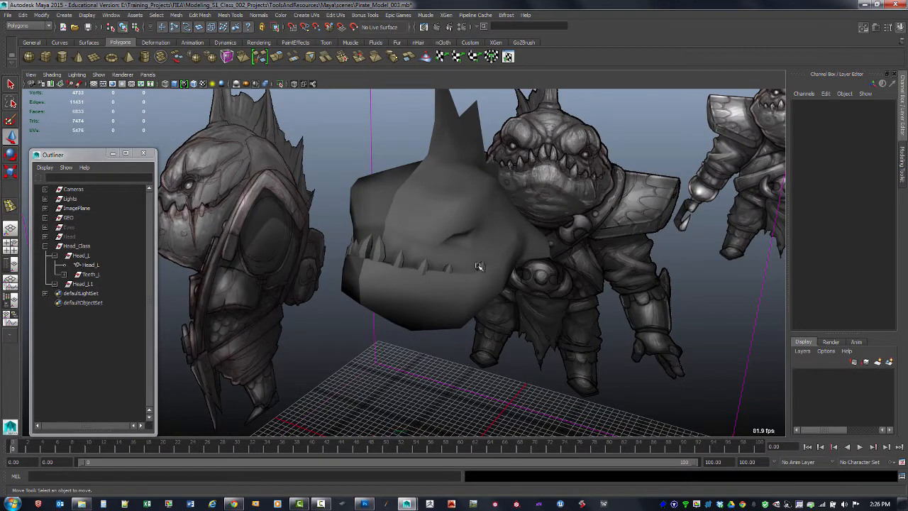
{"action": "left_click_drag", "start_coordinate": [501, 238], "coordinate": [476, 234], "text": "alt"}
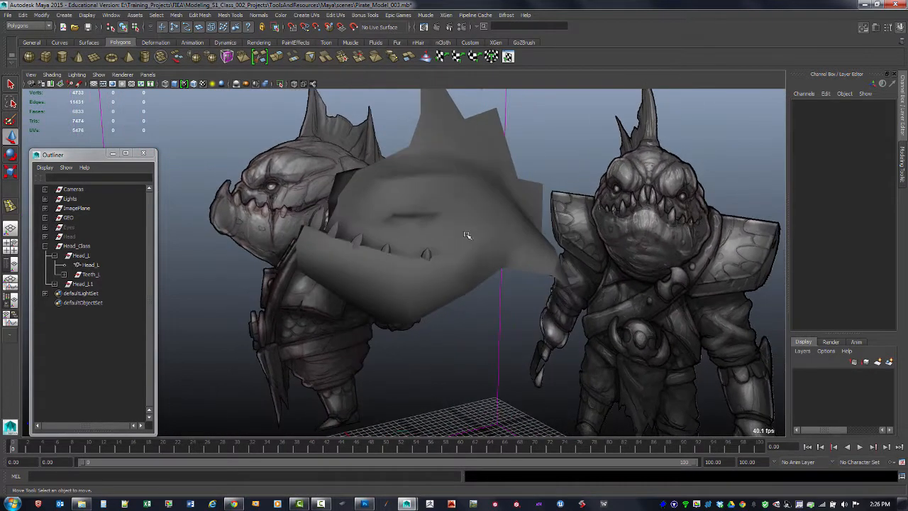
Apply Harden Edge to the mirrored instance of the head mesh to restore faceted shading, and clear the selection
{"action": "left_click", "coordinate": [480, 254]}
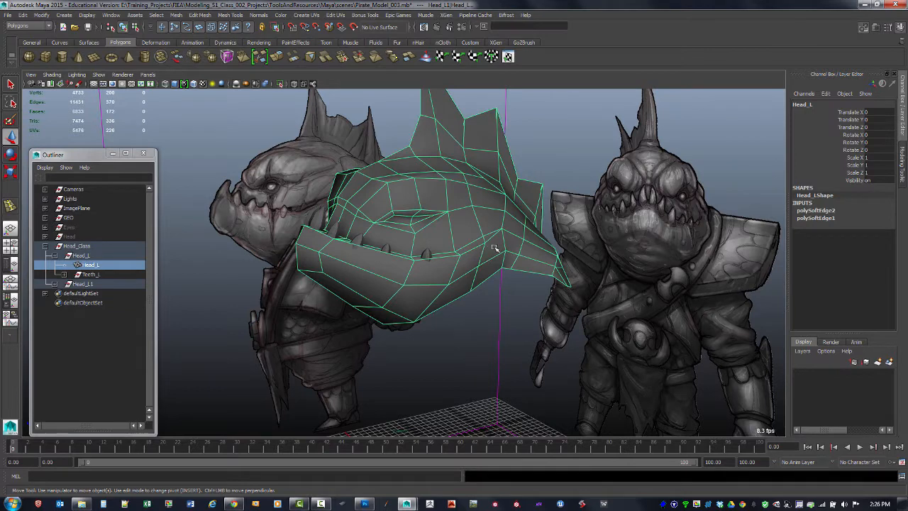
{"action": "right_click", "coordinate": [495, 246], "text": "shift"}
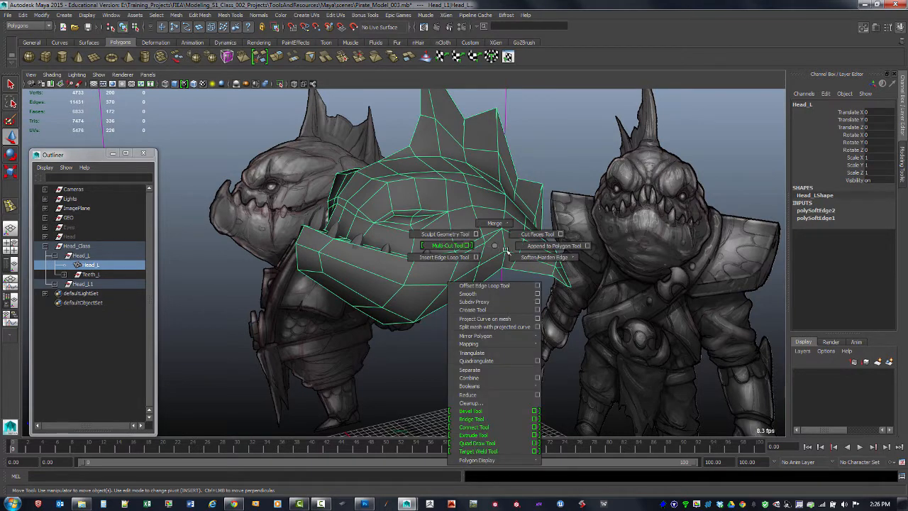
{"action": "right_click_drag", "start_coordinate": [505, 251], "coordinate": [544, 270], "text": "shift"}
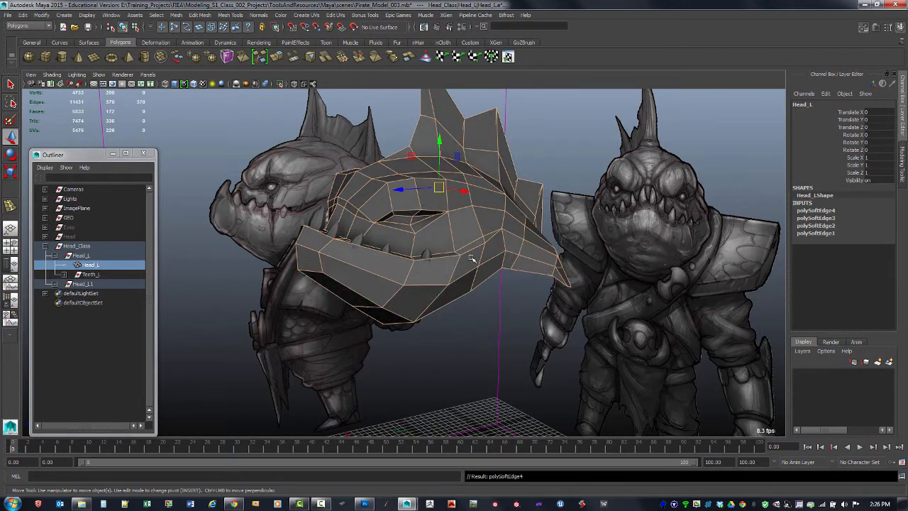
{"action": "left_click_drag", "start_coordinate": [469, 303], "coordinate": [497, 261], "text": "alt"}
{"action": "left_click", "coordinate": [486, 313]}
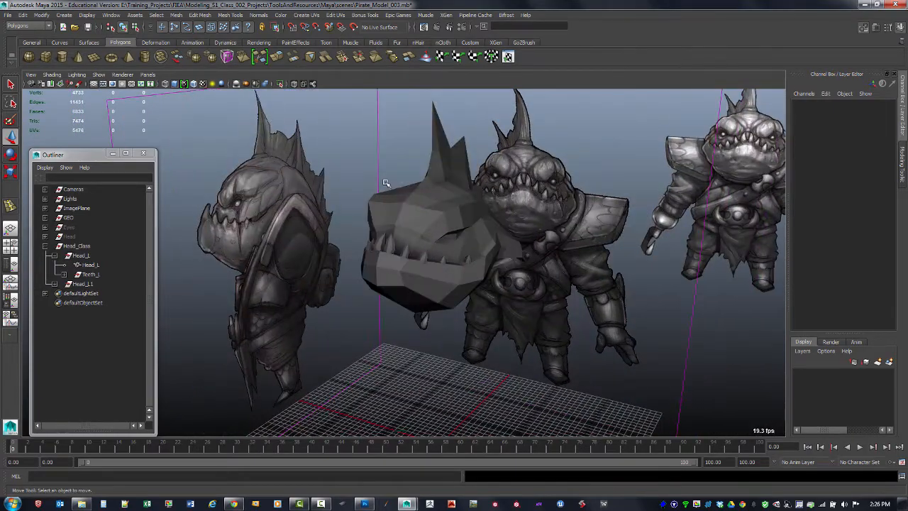
Delete the construction history of the Head_Class group and check the Head_L mesh for leftover inputs
{"action": "left_click", "coordinate": [82, 246]}
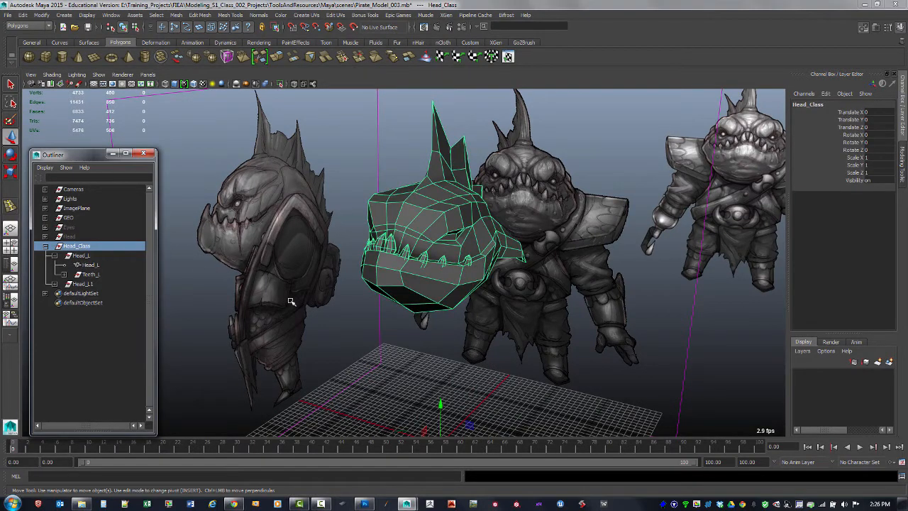
{"action": "left_click", "coordinate": [373, 348]}
{"action": "left_click_drag", "start_coordinate": [377, 346], "coordinate": [428, 280], "text": "alt"}
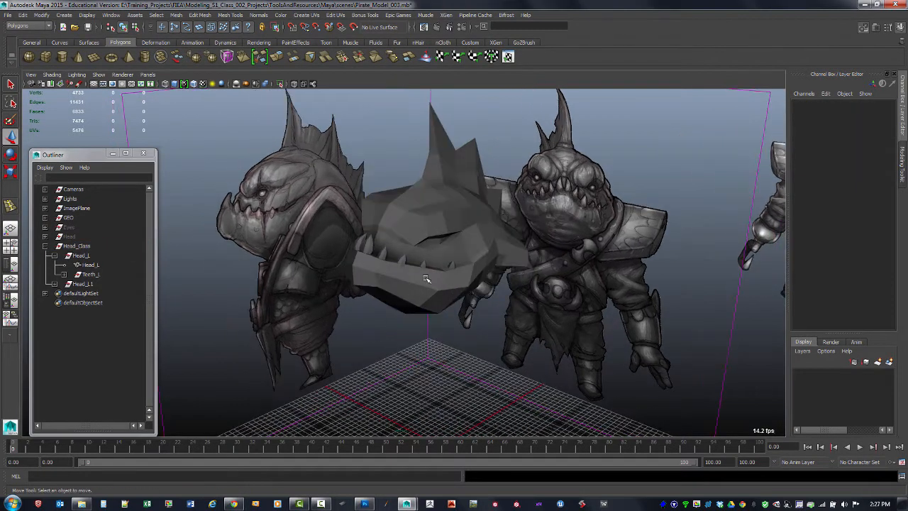
{"action": "left_click", "coordinate": [428, 281]}
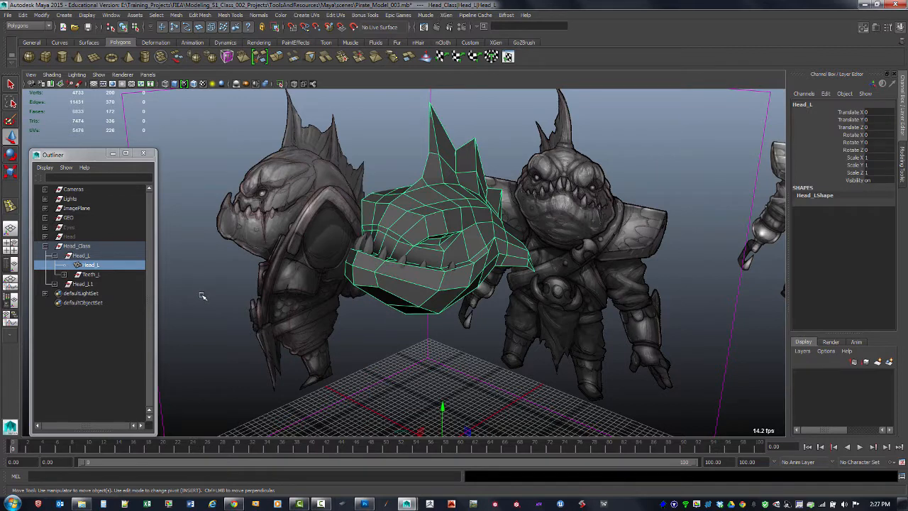
{"action": "left_click", "coordinate": [380, 331]}
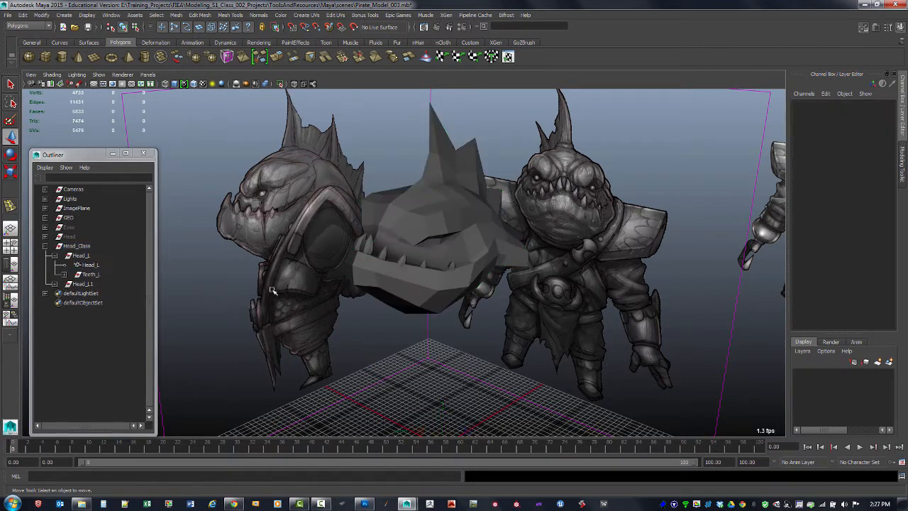
Examine the front tooth Tooth_001 and the assembled head from several angles
{"action": "left_click", "coordinate": [369, 281]}
{"action": "left_click", "coordinate": [381, 252]}
{"action": "left_click_drag", "start_coordinate": [397, 274], "coordinate": [428, 271], "text": "alt"}
{"action": "right_click_drag", "start_coordinate": [428, 271], "coordinate": [428, 261], "text": "alt"}
{"action": "middle_click_drag", "start_coordinate": [429, 261], "coordinate": [434, 274], "text": "alt"}
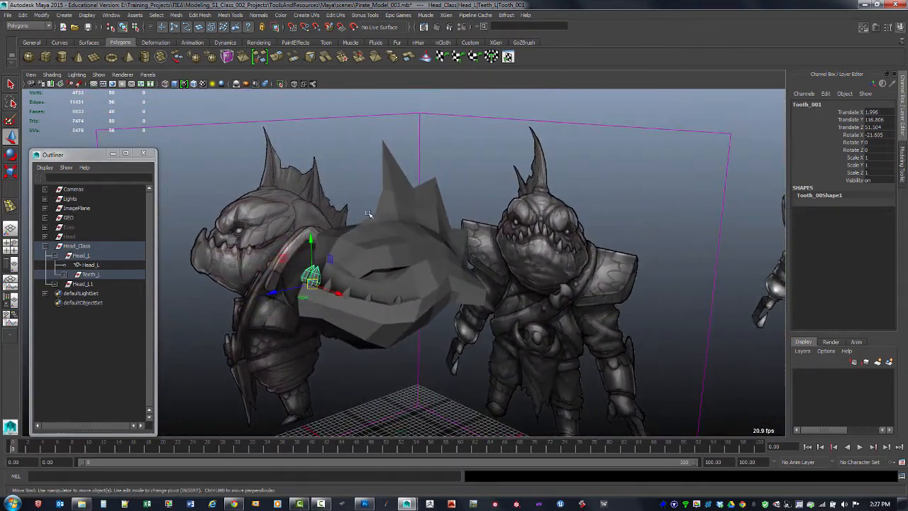
{"action": "left_click_drag", "start_coordinate": [397, 231], "coordinate": [422, 221], "text": "alt"}
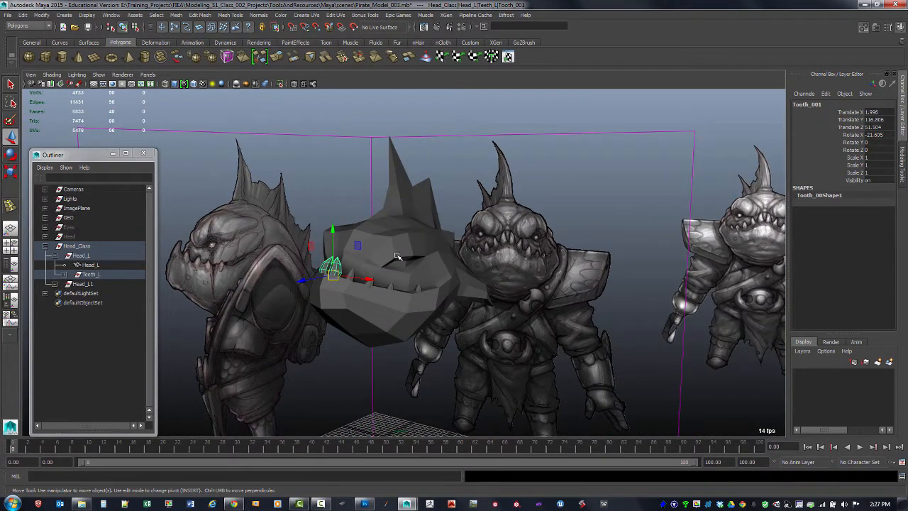
{"action": "left_click", "coordinate": [348, 197]}
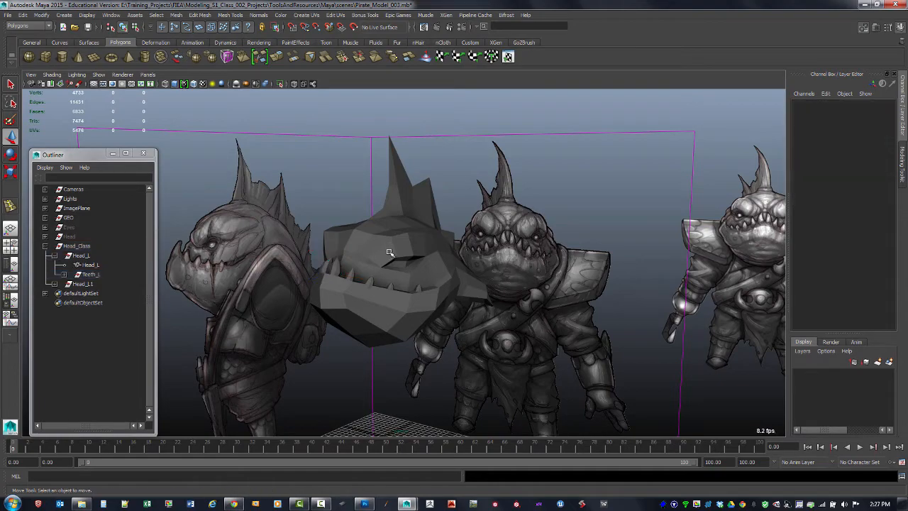
{"action": "left_click_drag", "start_coordinate": [422, 238], "coordinate": [466, 216], "text": "alt"}
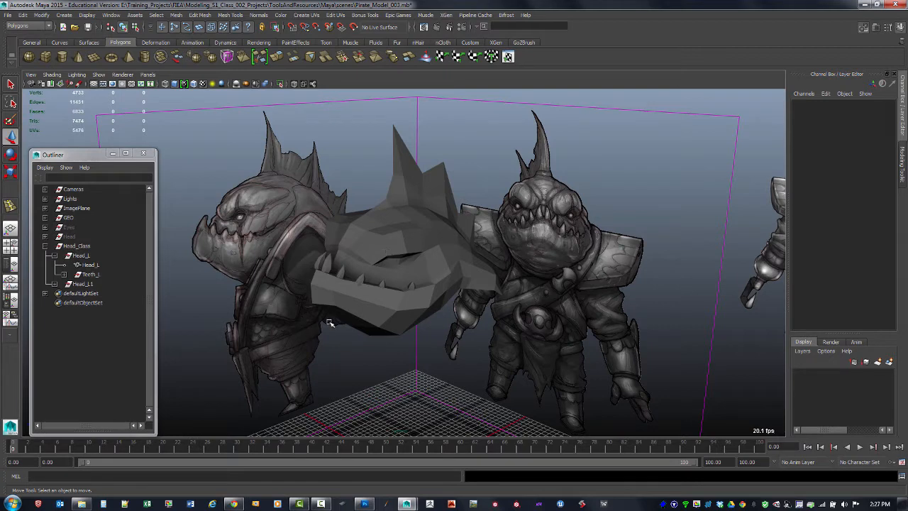
Check the Head_L mesh and its mirrored instance in turn, and select Tooth_005 together with the head mesh
{"action": "left_click", "coordinate": [423, 239]}
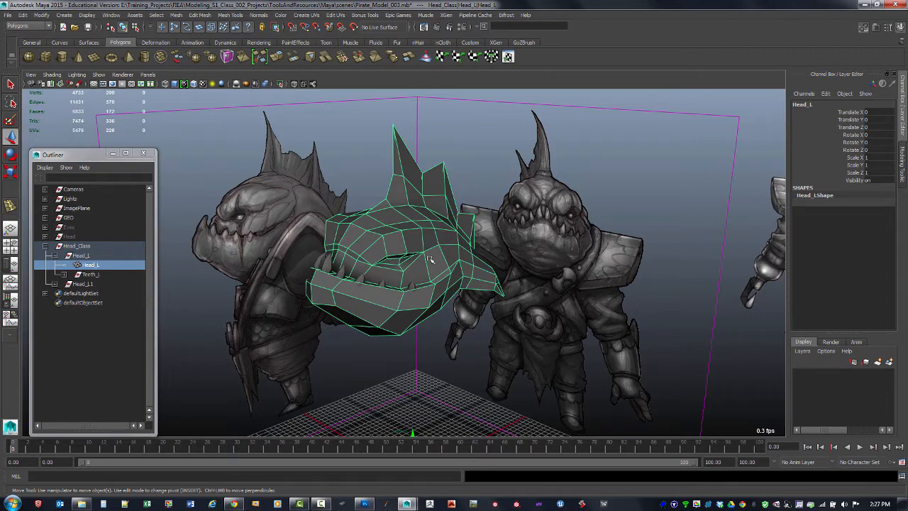
{"action": "left_click_drag", "start_coordinate": [419, 264], "coordinate": [378, 235], "text": "alt"}
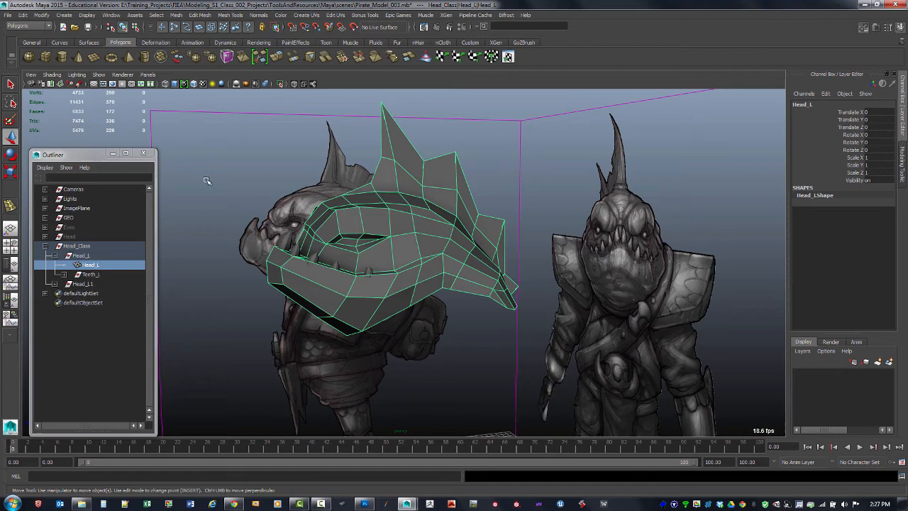
{"action": "left_click", "coordinate": [453, 135]}
{"action": "left_click", "coordinate": [413, 214]}
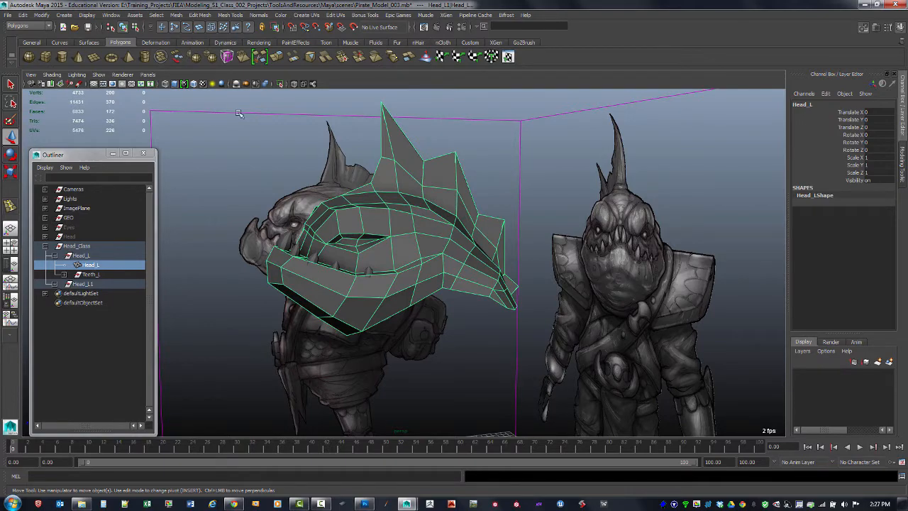
{"action": "left_click_drag", "start_coordinate": [333, 199], "coordinate": [427, 284], "text": "alt"}
{"action": "left_click", "coordinate": [430, 286]}
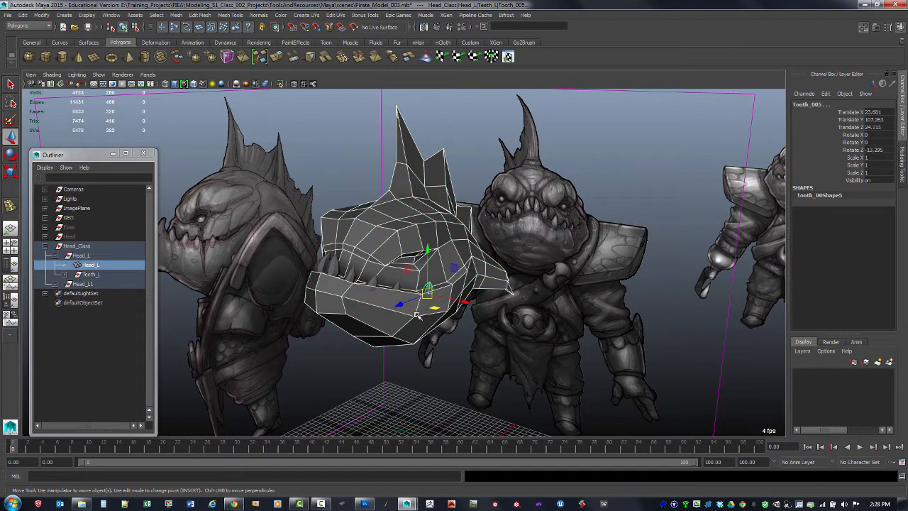
Check the polygon counts of the head with Tooth_004 and Tooth_003 and of the Head_Class group, and find the Poly Count display option
{"action": "left_click", "coordinate": [398, 284]}
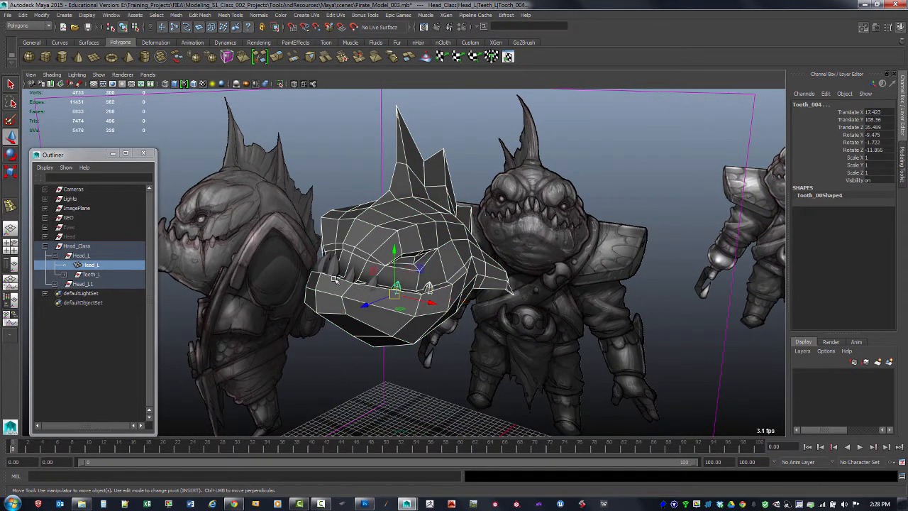
{"action": "left_click", "coordinate": [369, 283]}
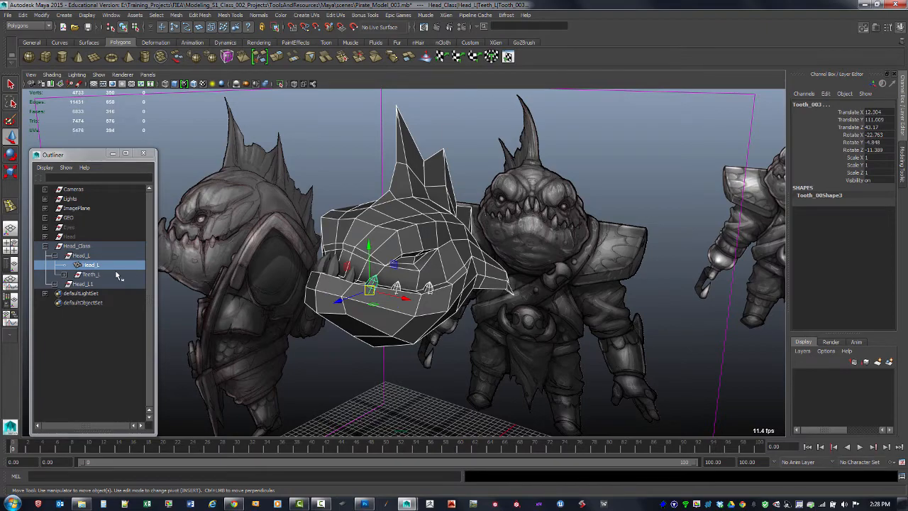
{"action": "left_click", "coordinate": [78, 245]}
{"action": "left_click_drag", "start_coordinate": [294, 263], "coordinate": [327, 293], "text": "alt"}
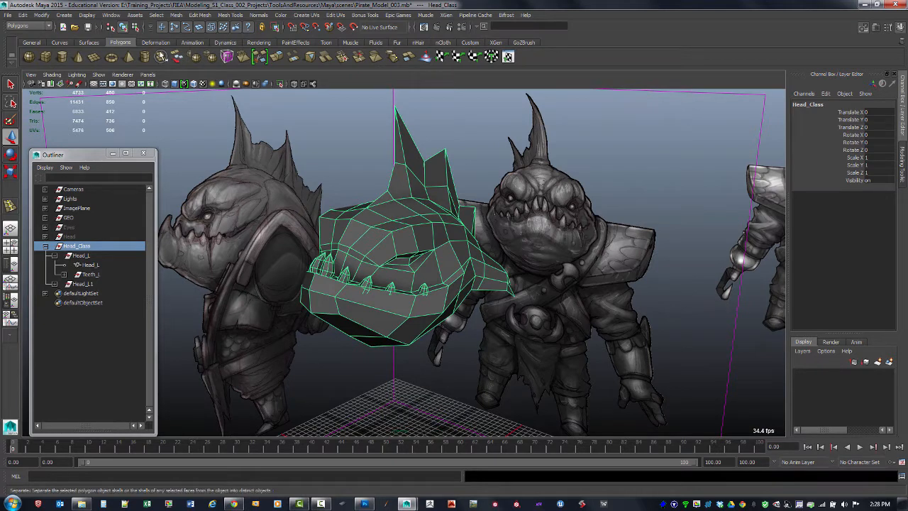
{"action": "left_click", "coordinate": [90, 15]}
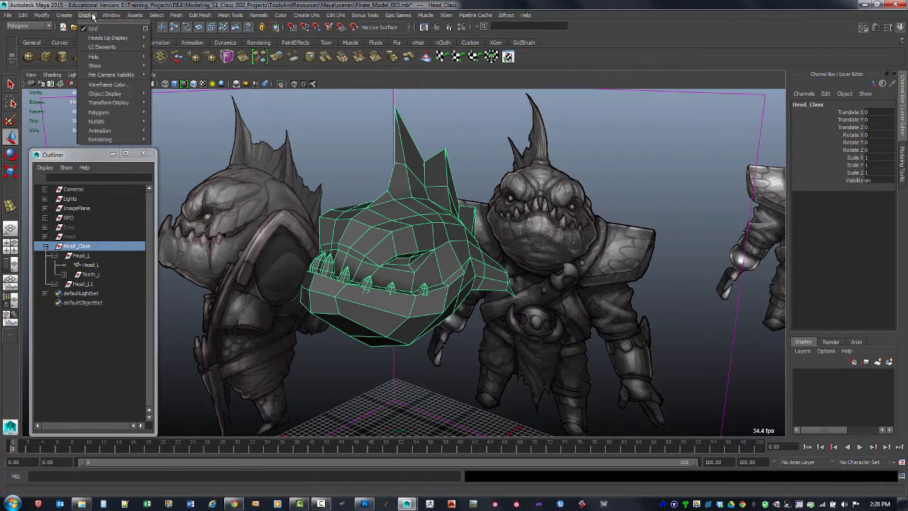
{"action": "mouse_move", "coordinate": [114, 38]}
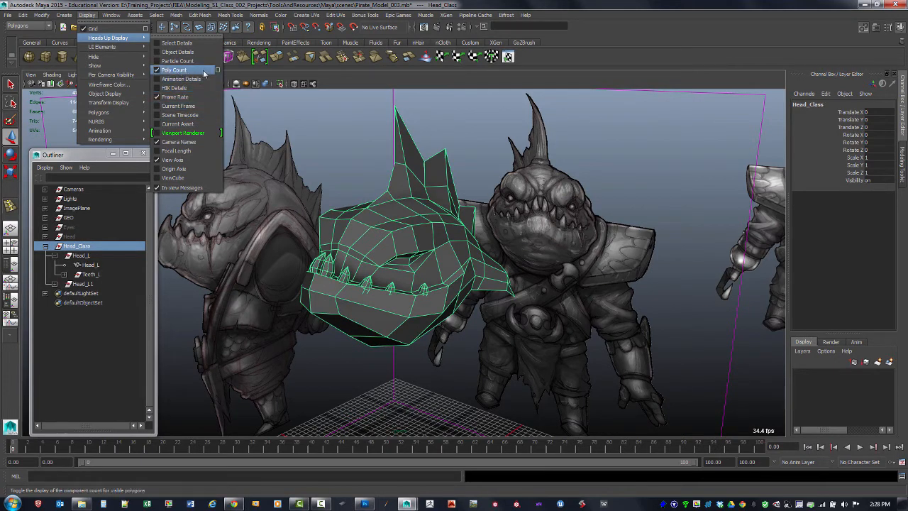
{"action": "left_click", "coordinate": [340, 148]}
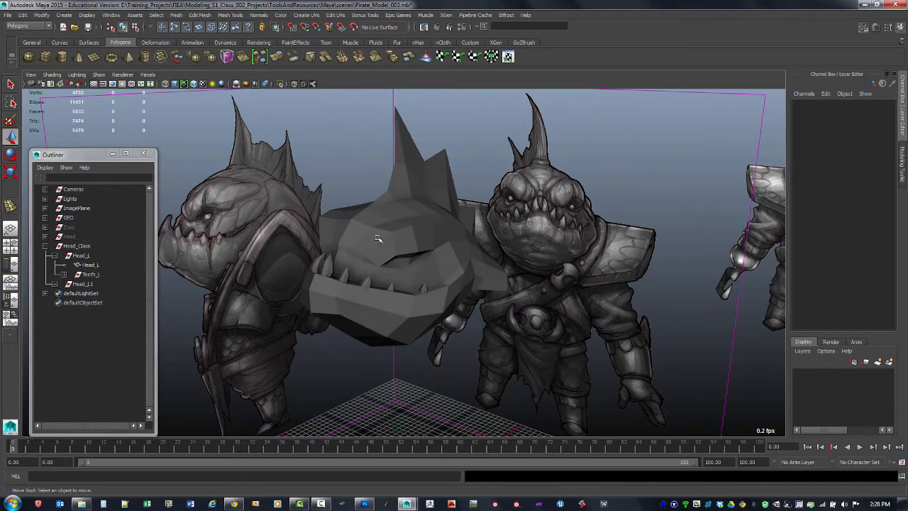
Examine the assembled toothed head up close from several angles, checking the mirrored Head_L mesh
{"action": "left_click_drag", "start_coordinate": [379, 239], "coordinate": [256, 238], "text": "alt"}
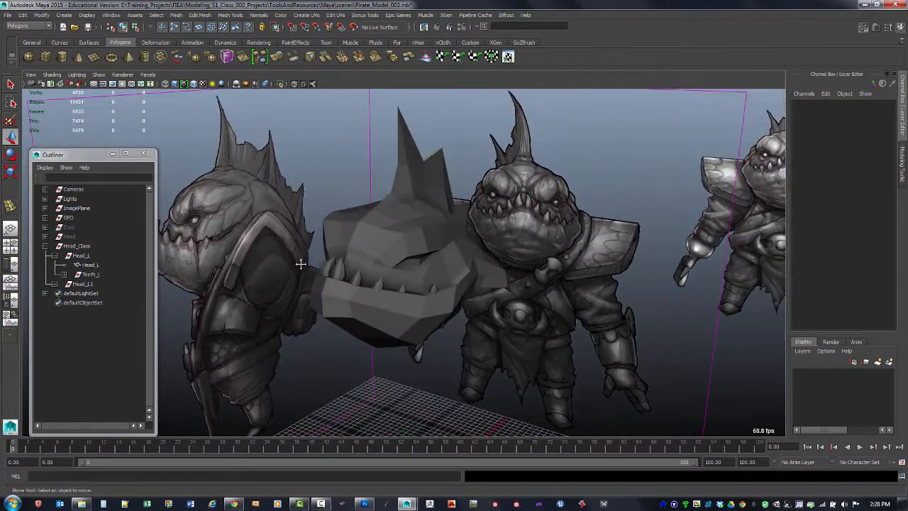
{"action": "right_click_drag", "start_coordinate": [301, 264], "coordinate": [412, 265], "text": "alt"}
{"action": "left_click_drag", "start_coordinate": [412, 266], "coordinate": [470, 235], "text": "alt"}
{"action": "left_click", "coordinate": [472, 236]}
{"action": "left_click_drag", "start_coordinate": [459, 290], "coordinate": [545, 262], "text": "alt"}
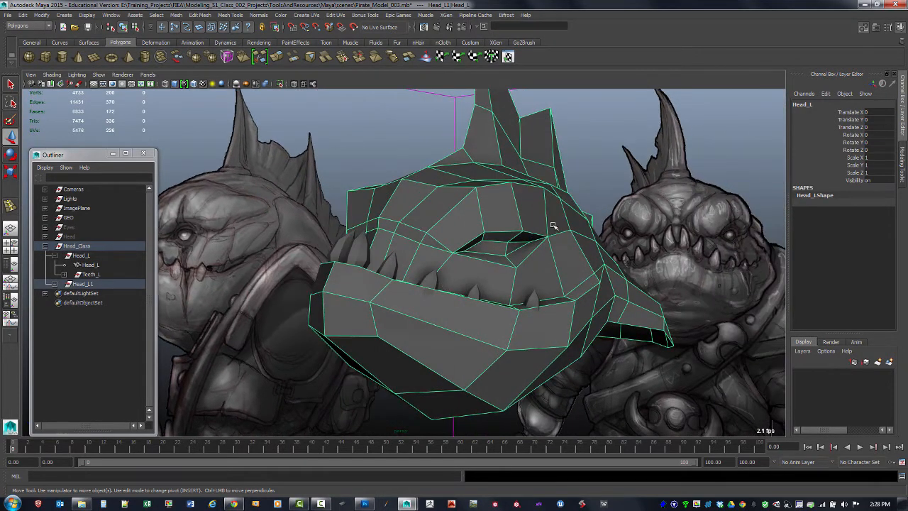
{"action": "left_click", "coordinate": [584, 169]}
{"action": "left_click_drag", "start_coordinate": [554, 221], "coordinate": [589, 183], "text": "alt"}
{"action": "left_click", "coordinate": [457, 256]}
{"action": "left_click", "coordinate": [591, 180]}
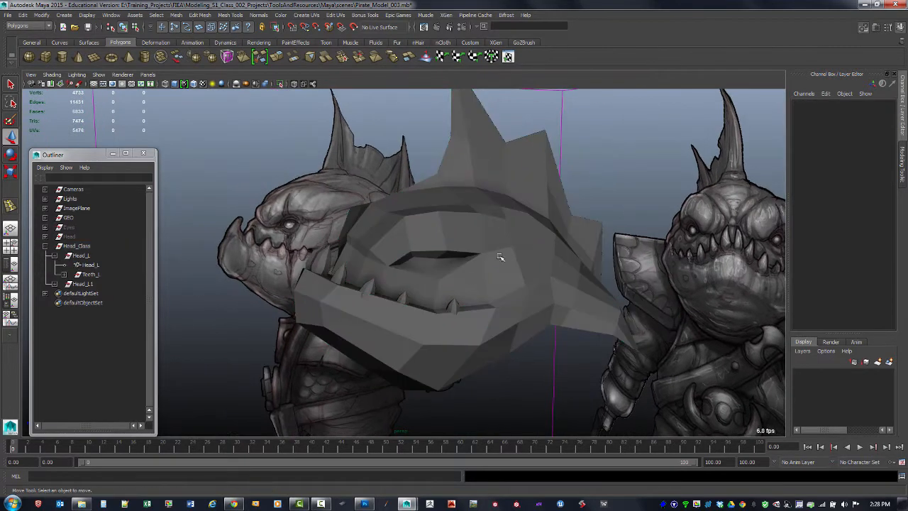
Unhide the Head group containing the partial brow and eye socket meshes
{"action": "left_click_drag", "start_coordinate": [499, 253], "coordinate": [472, 274], "text": "alt"}
{"action": "left_click", "coordinate": [69, 238]}
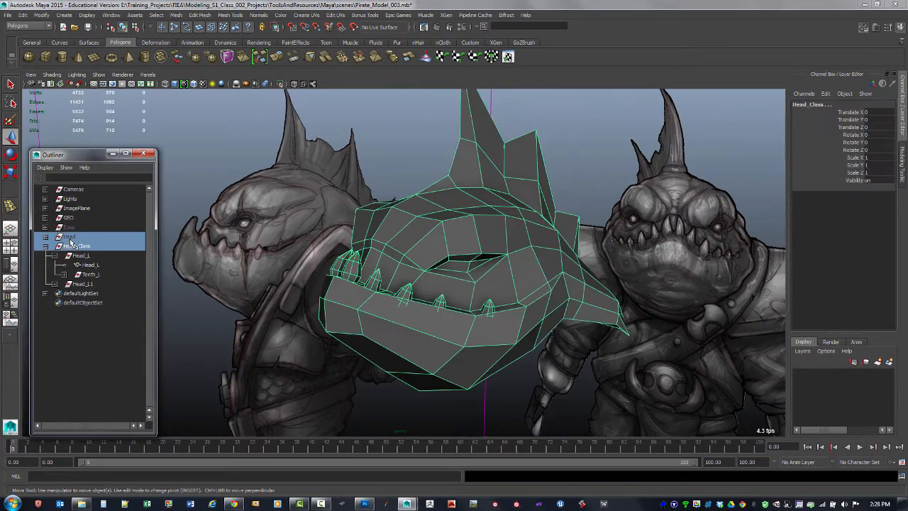
{"action": "key", "text": "shift+h"}
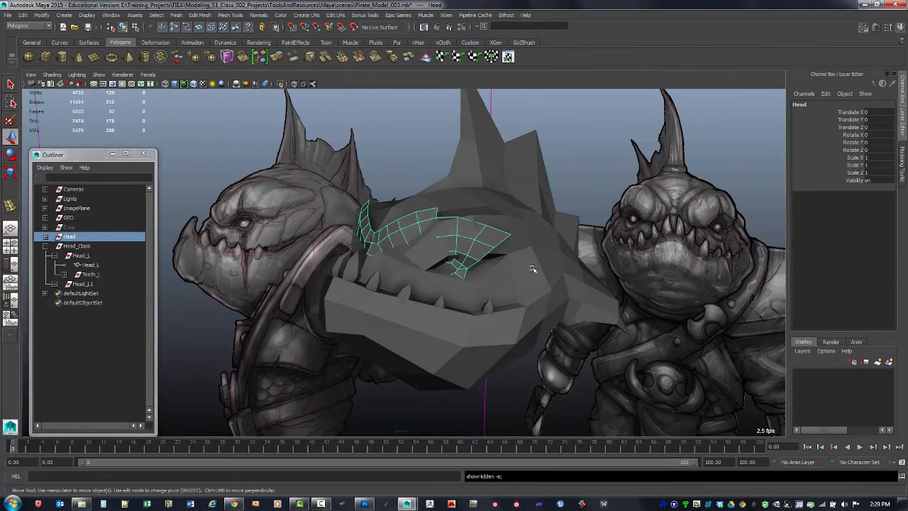
Try moving the Head group to about 69.75 on the Z axis, and undo the move
{"action": "right_click_drag", "start_coordinate": [533, 268], "coordinate": [340, 239], "text": "alt"}
{"action": "left_click_drag", "start_coordinate": [428, 241], "coordinate": [445, 309], "text": "alt"}
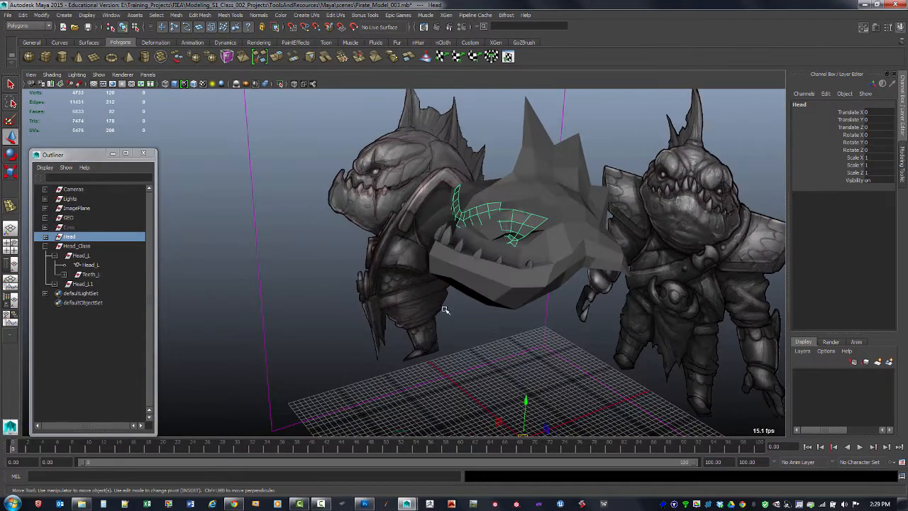
{"action": "middle_click_drag", "start_coordinate": [516, 314], "coordinate": [567, 217], "text": "alt"}
{"action": "left_click_drag", "start_coordinate": [538, 364], "coordinate": [420, 400]}
{"action": "left_click_drag", "start_coordinate": [367, 307], "coordinate": [361, 334], "text": "alt"}
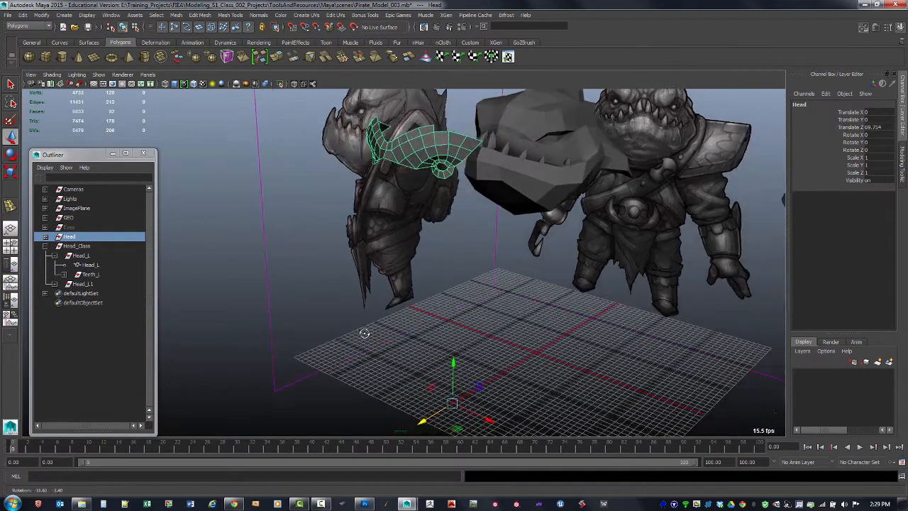
{"action": "key", "text": "ctrl+z"}
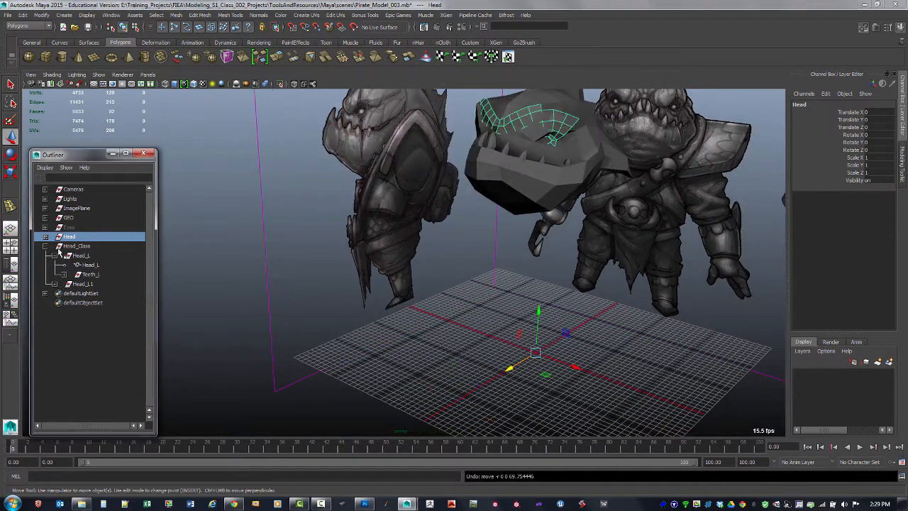
Hide the Head_Class group and unhide the Eyes group
{"action": "left_click", "coordinate": [81, 246]}
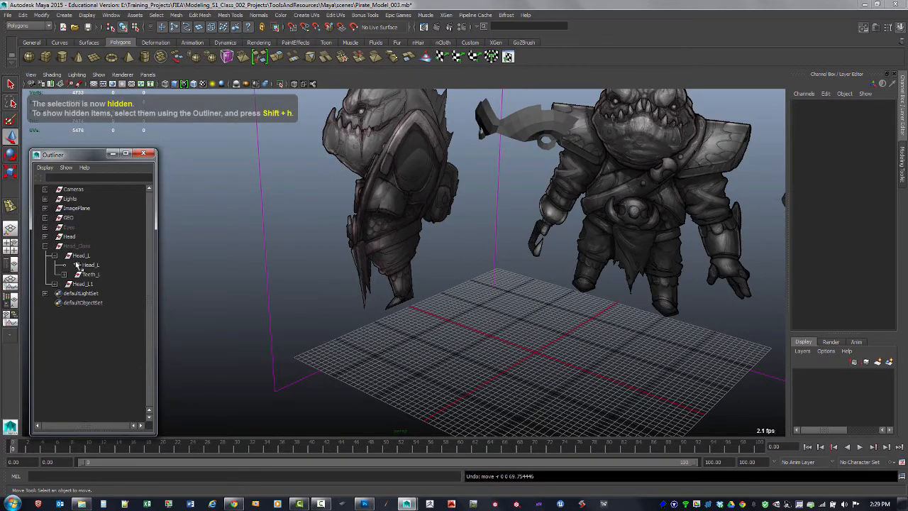
{"action": "left_click", "coordinate": [65, 231]}
{"action": "key", "text": "shift+h"}
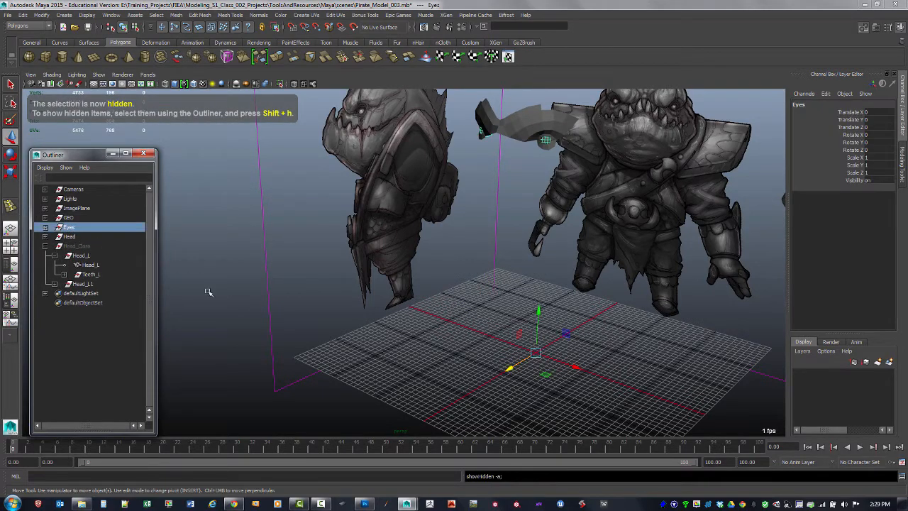
Examine how the eyeball sits behind the brow mesh, checking the eye object's selection
{"action": "left_click", "coordinate": [410, 324]}
{"action": "middle_click_drag", "start_coordinate": [493, 272], "coordinate": [450, 304], "text": "alt"}
{"action": "right_click_drag", "start_coordinate": [450, 304], "coordinate": [450, 341], "text": "alt"}
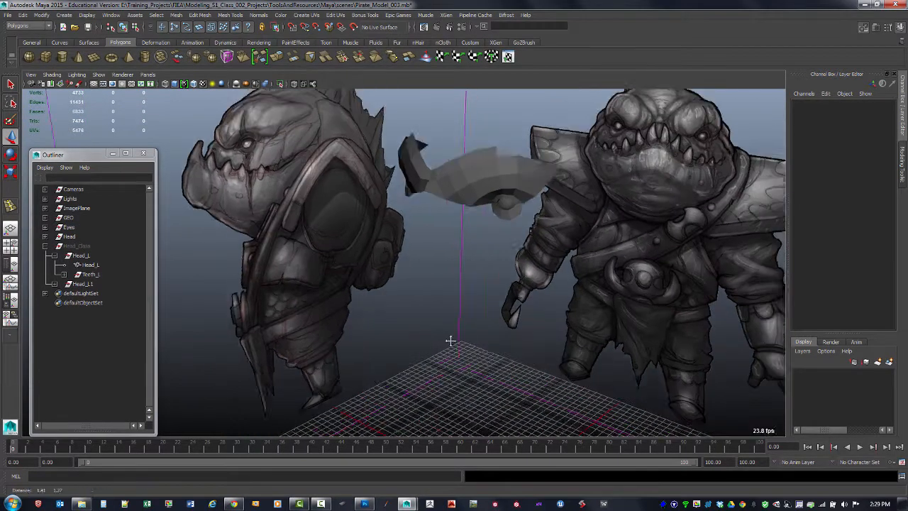
{"action": "middle_click_drag", "start_coordinate": [510, 279], "coordinate": [483, 315], "text": "alt"}
{"action": "left_click", "coordinate": [470, 265]}
{"action": "middle_click_drag", "start_coordinate": [470, 267], "coordinate": [449, 319], "text": "alt"}
{"action": "right_click_drag", "start_coordinate": [449, 319], "coordinate": [480, 338], "text": "alt"}
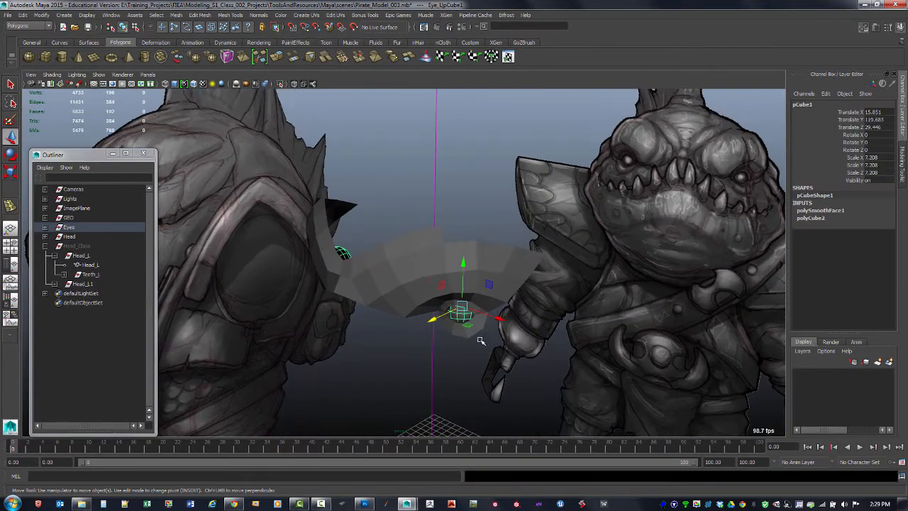
{"action": "mouse_move", "coordinate": [481, 338]}
{"action": "left_mouse_down", "text": "alt"}
{"action": "mouse_move", "coordinate": [486, 318]}
{"action": "mouse_move", "coordinate": [473, 344]}
{"action": "mouse_move", "coordinate": [481, 341]}
{"action": "left_mouse_up", "text": "alt"}
{"action": "left_click", "coordinate": [450, 339]}
Expand the Eyes group, hide the mirrored Eye_L1 instance, and show it again
{"action": "left_click", "coordinate": [45, 227]}
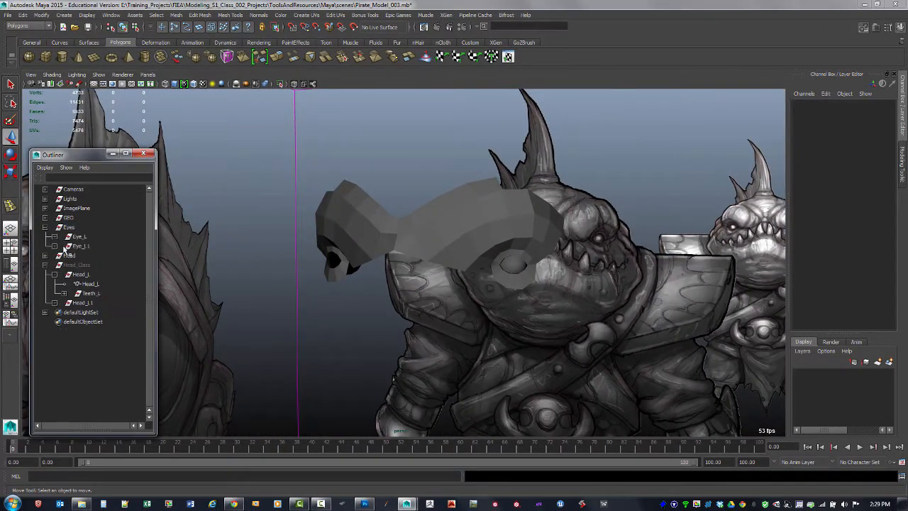
{"action": "left_click", "coordinate": [76, 246]}
{"action": "key", "text": "ctrl+h"}
{"action": "left_click", "coordinate": [80, 248]}
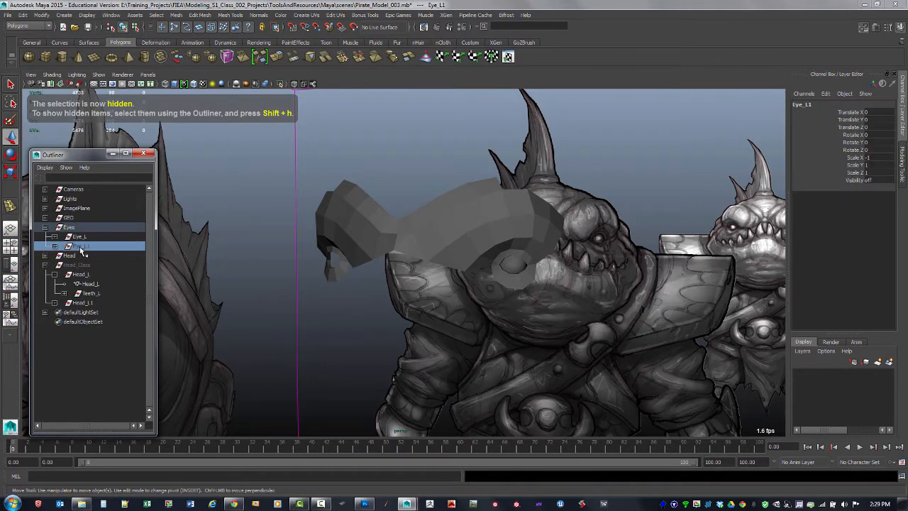
{"action": "key", "text": "shift+h"}
{"action": "left_click", "coordinate": [433, 217]}
Examine how the eye socket ring of the partial Head_L mesh wraps around the eyeball
{"action": "right_click_drag", "start_coordinate": [542, 232], "coordinate": [462, 245], "text": "alt"}
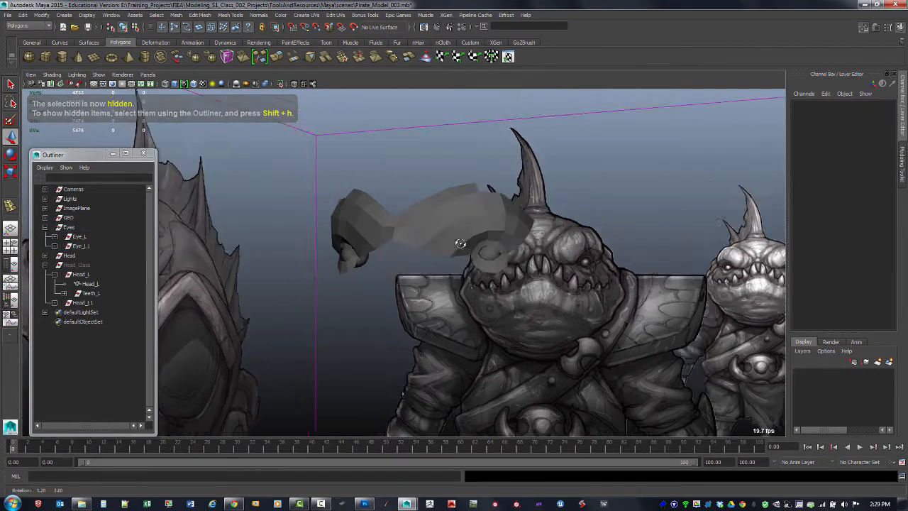
{"action": "left_click_drag", "start_coordinate": [462, 245], "coordinate": [449, 246], "text": "alt"}
{"action": "left_click", "coordinate": [449, 245]}
{"action": "right_click_drag", "start_coordinate": [417, 246], "coordinate": [517, 272], "text": "alt"}
{"action": "left_click_drag", "start_coordinate": [517, 272], "coordinate": [491, 265], "text": "alt"}
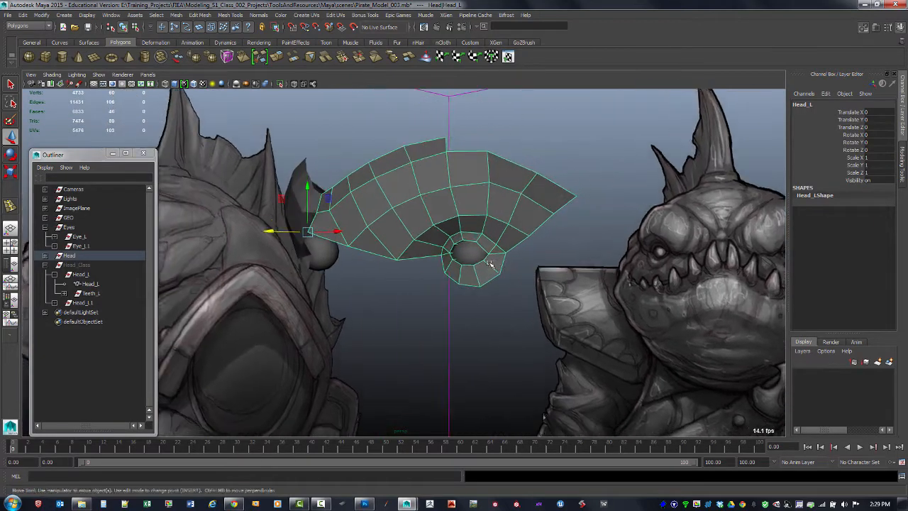
{"action": "right_click_drag", "start_coordinate": [490, 266], "coordinate": [558, 286], "text": "alt"}
{"action": "left_click_drag", "start_coordinate": [505, 245], "coordinate": [467, 264], "text": "alt"}
{"action": "right_click_drag", "start_coordinate": [466, 264], "coordinate": [468, 297], "text": "alt"}
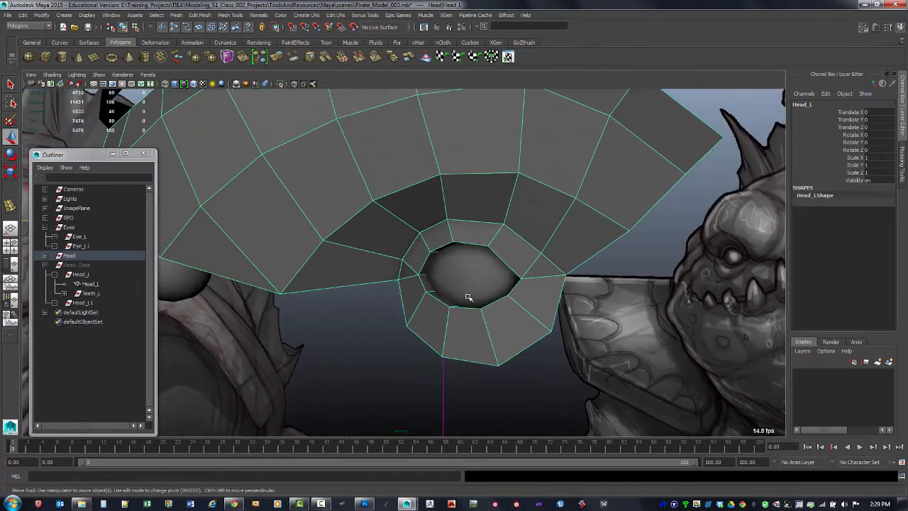
{"action": "left_click", "coordinate": [477, 277]}
{"action": "left_click_drag", "start_coordinate": [501, 285], "coordinate": [555, 277], "text": "alt"}
{"action": "right_click_drag", "start_coordinate": [555, 276], "coordinate": [494, 249], "text": "alt"}
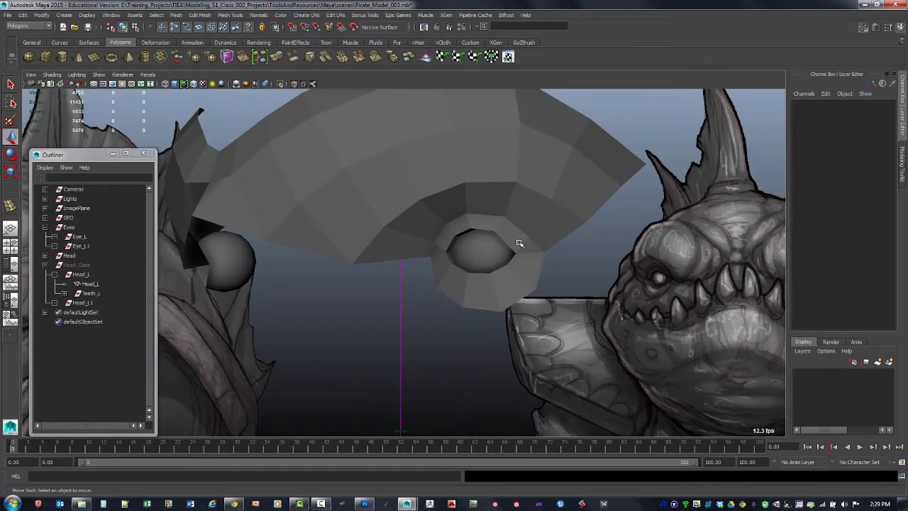
Select the partial Head_L mesh, review the available mesh editing tools, and inspect the edge loops around the eye opening
{"action": "left_click", "coordinate": [519, 244]}
{"action": "middle_click_drag", "start_coordinate": [499, 241], "coordinate": [458, 252], "text": "alt"}
{"action": "right_click_drag", "start_coordinate": [459, 252], "coordinate": [464, 224], "text": "alt"}
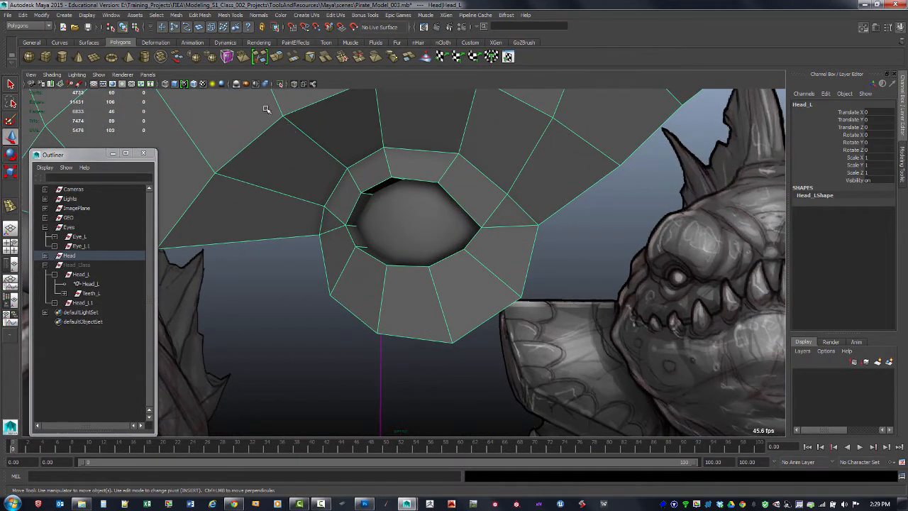
{"action": "left_click", "coordinate": [231, 15]}
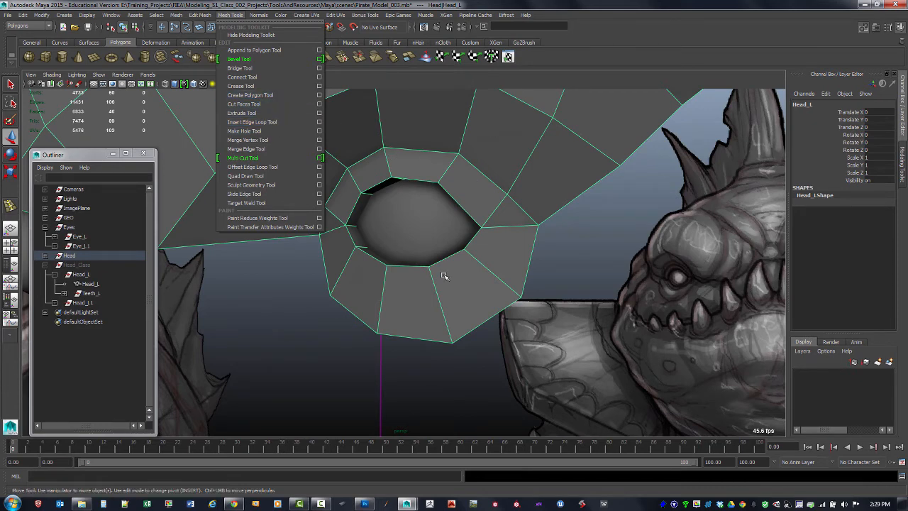
{"action": "mouse_move", "coordinate": [443, 265]}
{"action": "left_mouse_down", "text": "alt"}
{"action": "mouse_move", "coordinate": [446, 277]}
{"action": "mouse_move", "coordinate": [446, 254]}
{"action": "left_mouse_up", "text": "alt"}
{"action": "left_click_drag", "start_coordinate": [372, 265], "coordinate": [421, 245], "text": "alt"}
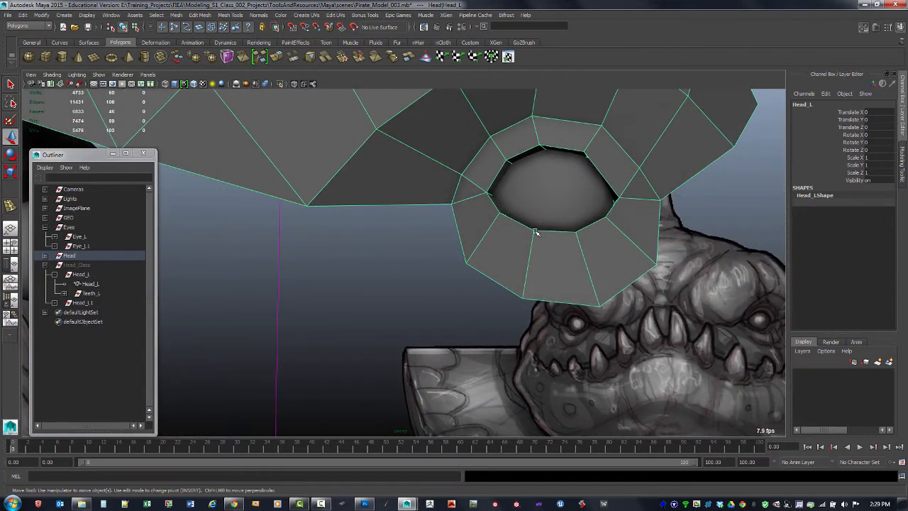
{"action": "left_click_drag", "start_coordinate": [519, 221], "coordinate": [264, 193], "text": "alt"}
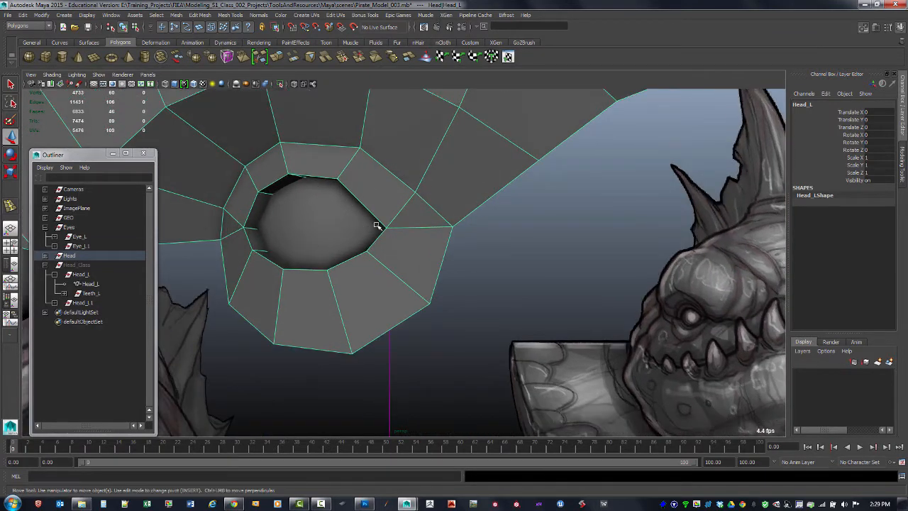
Examine the polygon flow of the partial Head_L mesh from the eye socket across the brow against the concept art
{"action": "left_click_drag", "start_coordinate": [377, 225], "coordinate": [427, 190], "text": "alt"}
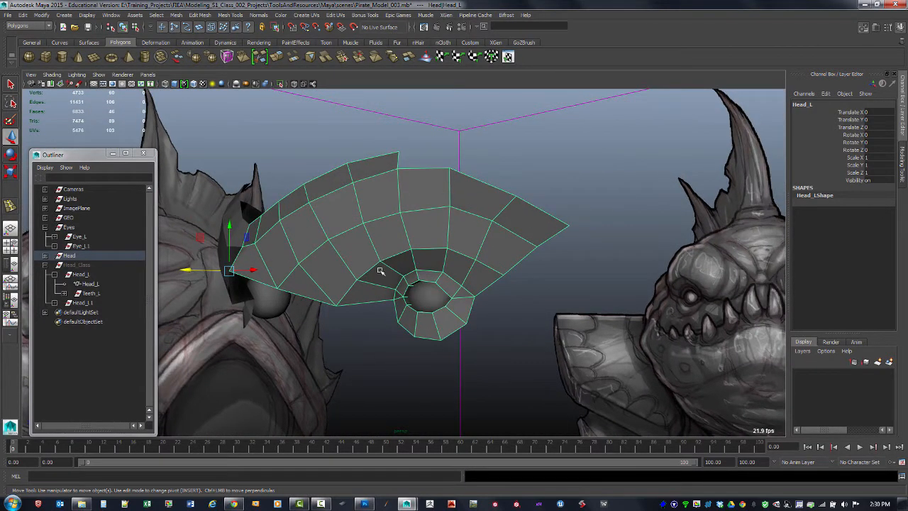
{"action": "left_click_drag", "start_coordinate": [380, 271], "coordinate": [384, 291], "text": "alt"}
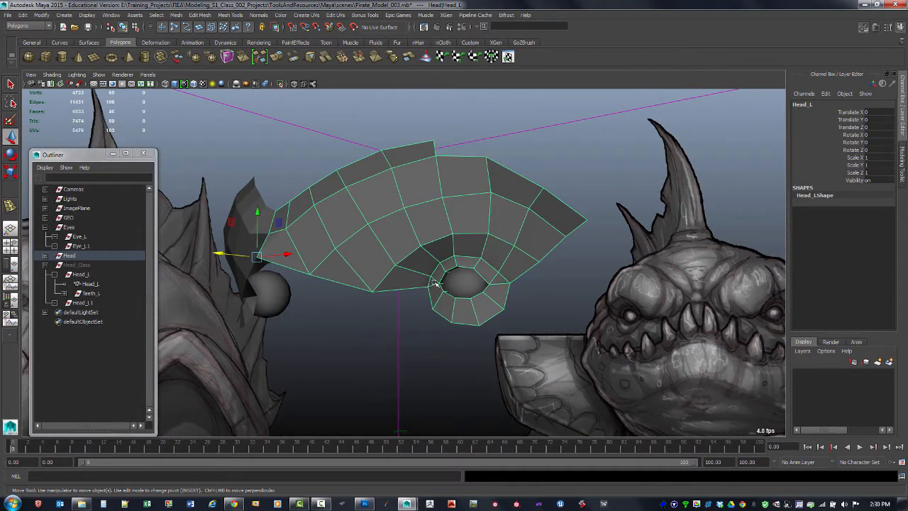
{"action": "right_click_drag", "start_coordinate": [508, 286], "coordinate": [389, 217], "text": "alt"}
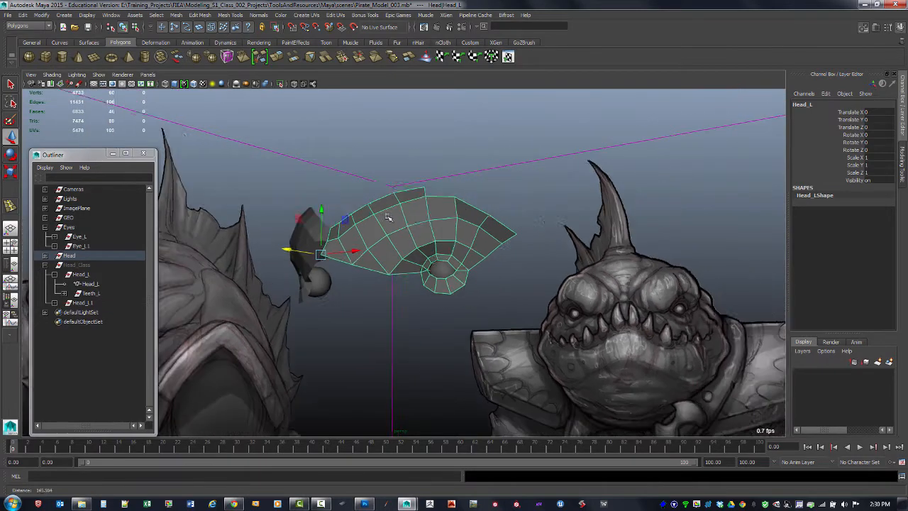
{"action": "left_click_drag", "start_coordinate": [390, 217], "coordinate": [459, 237], "text": "alt"}
{"action": "left_click", "coordinate": [481, 199]}
{"action": "left_click_drag", "start_coordinate": [499, 198], "coordinate": [471, 178], "text": "alt"}
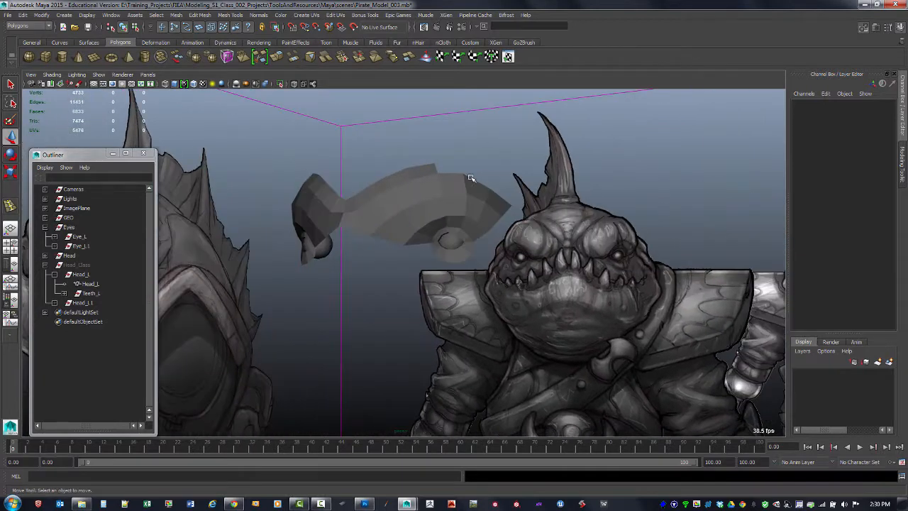
{"action": "left_click", "coordinate": [433, 188]}
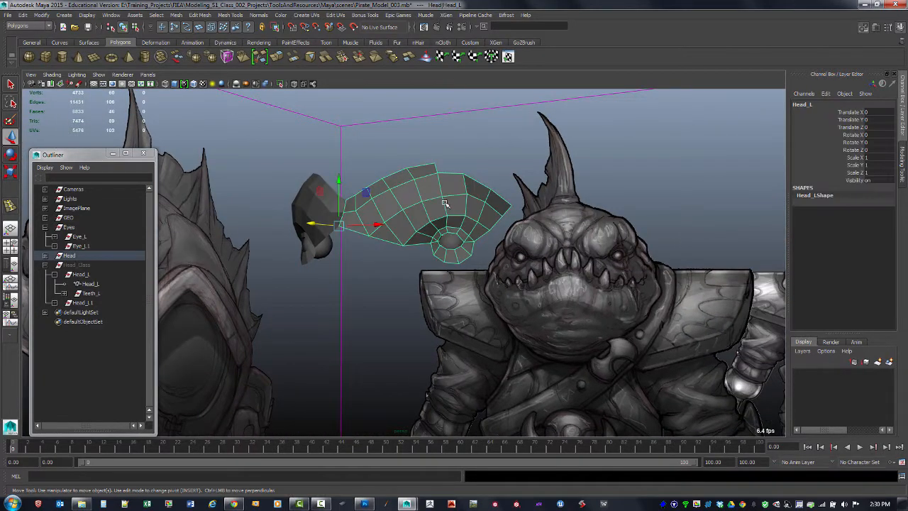
{"action": "left_click_drag", "start_coordinate": [433, 221], "coordinate": [455, 220], "text": "alt"}
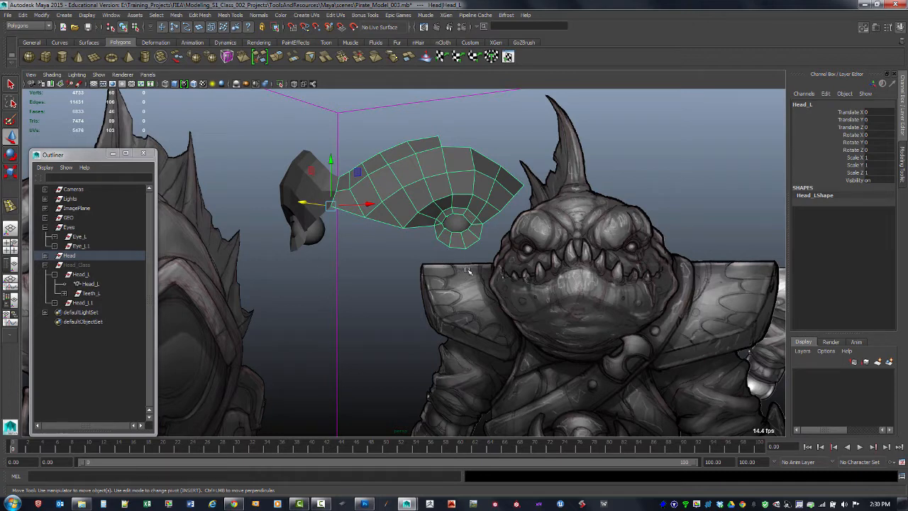
{"action": "left_click", "coordinate": [393, 257]}
{"action": "left_click_drag", "start_coordinate": [392, 256], "coordinate": [425, 218], "text": "alt"}
{"action": "left_click", "coordinate": [425, 218]}
{"action": "middle_click_drag", "start_coordinate": [436, 243], "coordinate": [466, 205], "text": "alt"}
{"action": "left_click_drag", "start_coordinate": [466, 206], "coordinate": [553, 175], "text": "alt"}
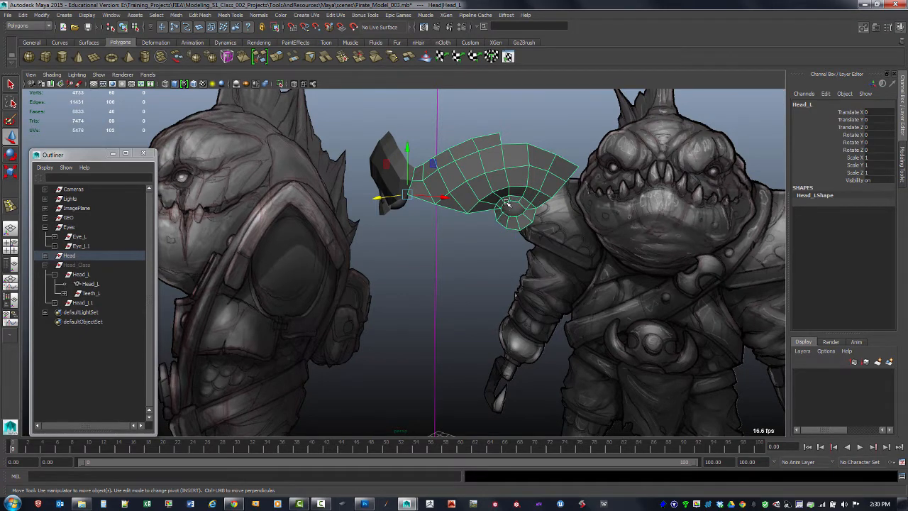
Hide the Eyes and Head groups and show the Head_Class group instead
{"action": "left_click_drag", "start_coordinate": [517, 193], "coordinate": [566, 204], "text": "alt"}
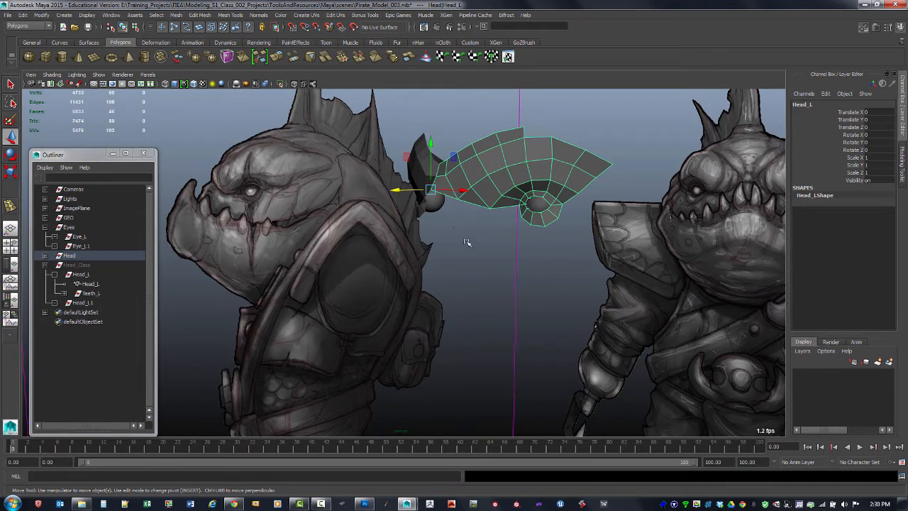
{"action": "left_click_drag", "start_coordinate": [486, 275], "coordinate": [506, 269], "text": "alt"}
{"action": "mouse_move", "coordinate": [527, 257]}
{"action": "right_mouse_down", "text": "alt"}
{"action": "mouse_move", "coordinate": [541, 247]}
{"action": "mouse_move", "coordinate": [556, 260]}
{"action": "mouse_move", "coordinate": [519, 261]}
{"action": "right_mouse_up", "text": "alt"}
{"action": "mouse_move", "coordinate": [519, 261]}
{"action": "left_mouse_down", "text": "alt"}
{"action": "mouse_move", "coordinate": [628, 280]}
{"action": "mouse_move", "coordinate": [483, 265]}
{"action": "mouse_move", "coordinate": [552, 273]}
{"action": "mouse_move", "coordinate": [533, 312]}
{"action": "mouse_move", "coordinate": [503, 266]}
{"action": "left_mouse_up", "text": "alt"}
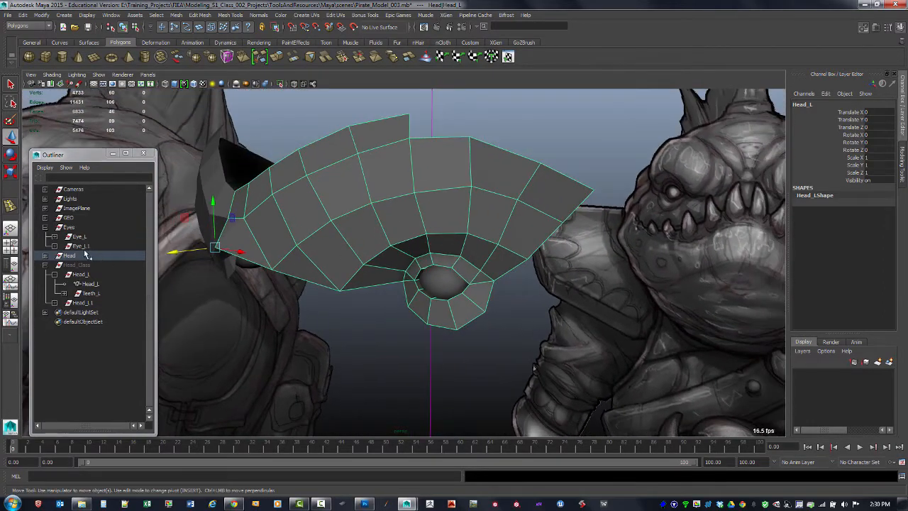
{"action": "left_click", "coordinate": [45, 255]}
{"action": "left_click", "coordinate": [45, 255]}
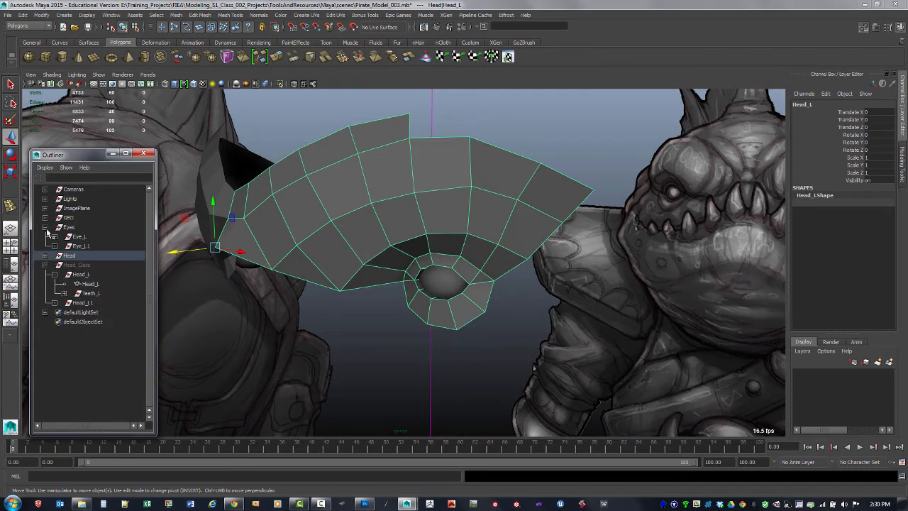
{"action": "left_click", "coordinate": [45, 227]}
{"action": "left_click", "coordinate": [69, 227]}
{"action": "left_click", "coordinate": [70, 238], "text": "ctrl"}
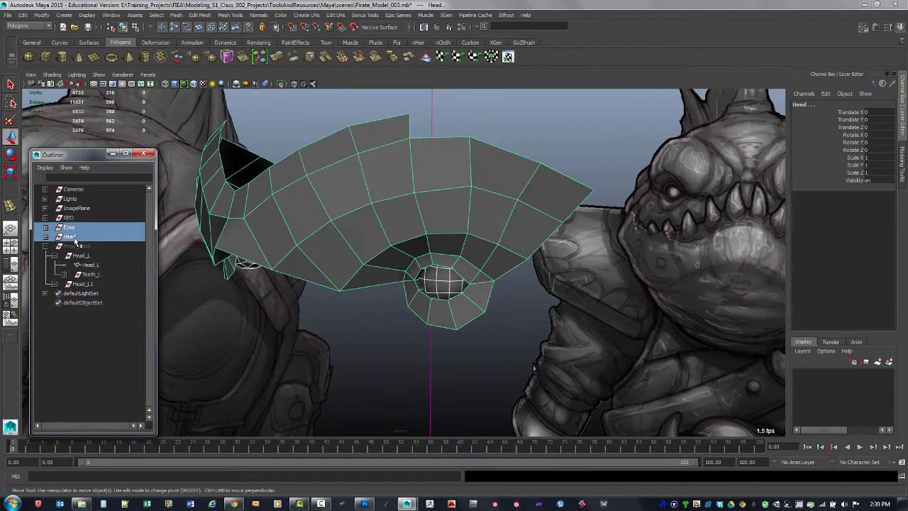
{"action": "key", "text": "ctrl+h"}
{"action": "left_click", "coordinate": [79, 247]}
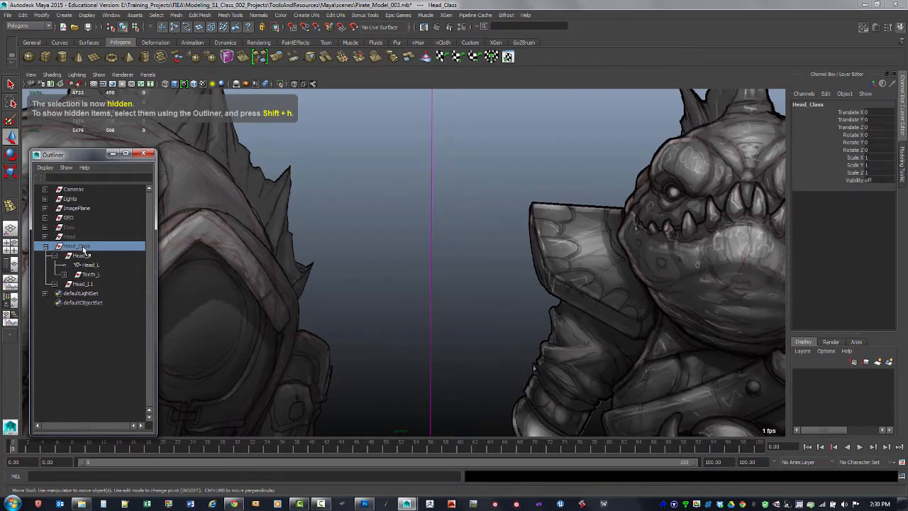
{"action": "key", "text": "shift+h"}
Inspect the low-poly head in Head_Class, checking Tooth_001 and Tooth_002 as separate objects along the lower jaw
{"action": "right_click_drag", "start_coordinate": [598, 251], "coordinate": [437, 222], "text": "alt"}
{"action": "left_click", "coordinate": [378, 147]}
{"action": "middle_click_drag", "start_coordinate": [448, 211], "coordinate": [478, 168], "text": "alt"}
{"action": "left_click_drag", "start_coordinate": [478, 168], "coordinate": [416, 188], "text": "alt"}
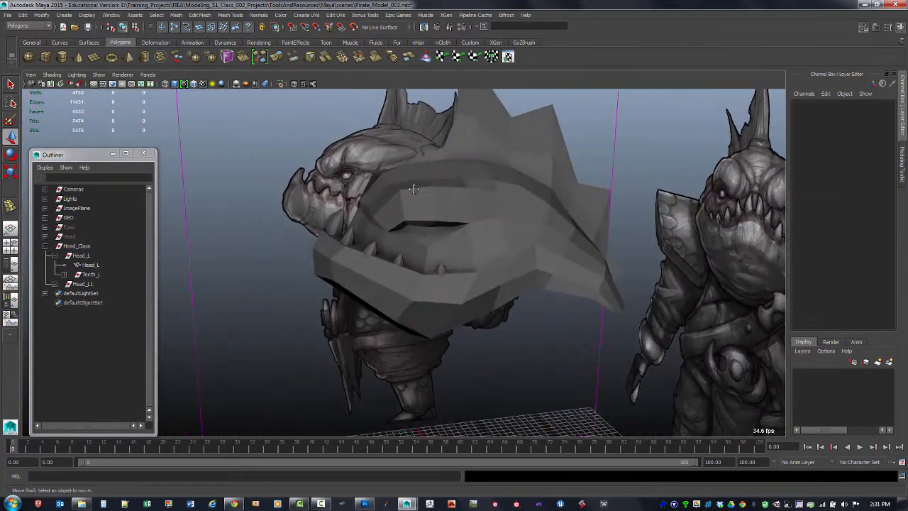
{"action": "right_click_drag", "start_coordinate": [415, 189], "coordinate": [521, 209], "text": "alt"}
{"action": "left_click_drag", "start_coordinate": [520, 209], "coordinate": [374, 257], "text": "alt"}
{"action": "left_click", "coordinate": [350, 251]}
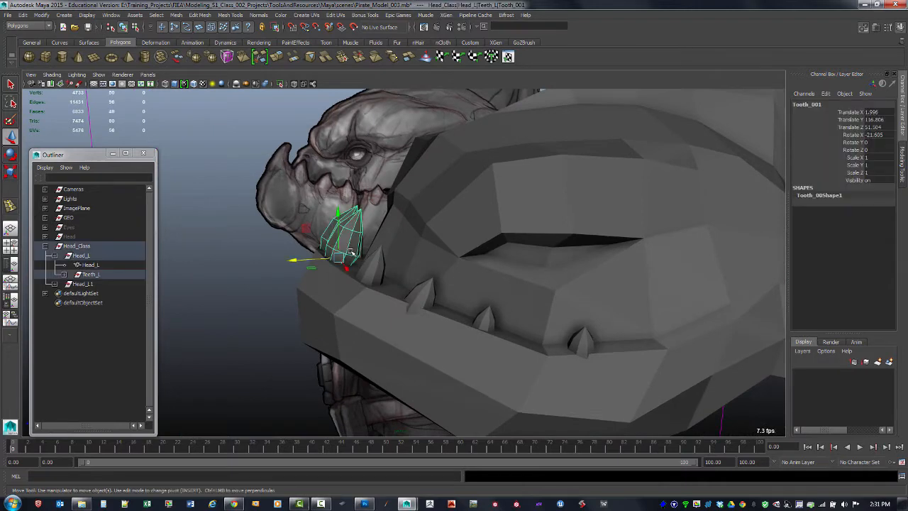
{"action": "left_click_drag", "start_coordinate": [346, 290], "coordinate": [490, 308], "text": "alt"}
{"action": "left_click", "coordinate": [460, 277]}
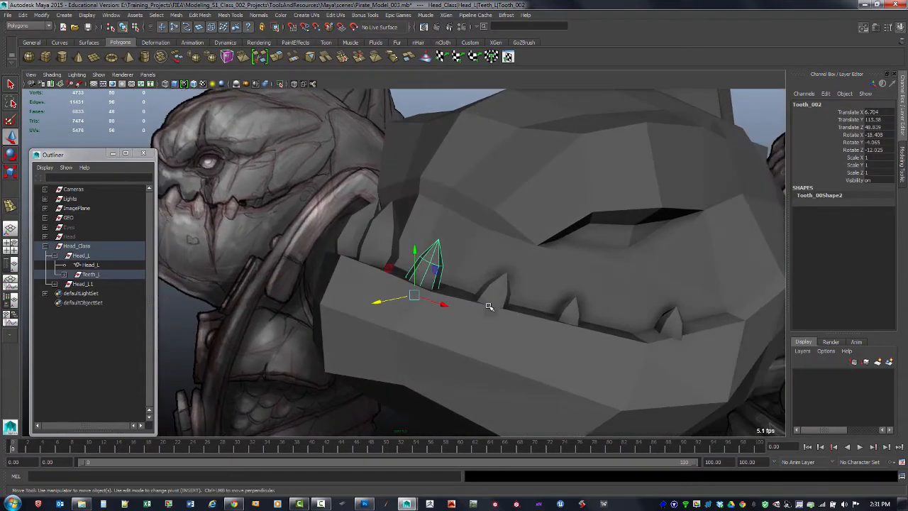
{"action": "left_click", "coordinate": [496, 258]}
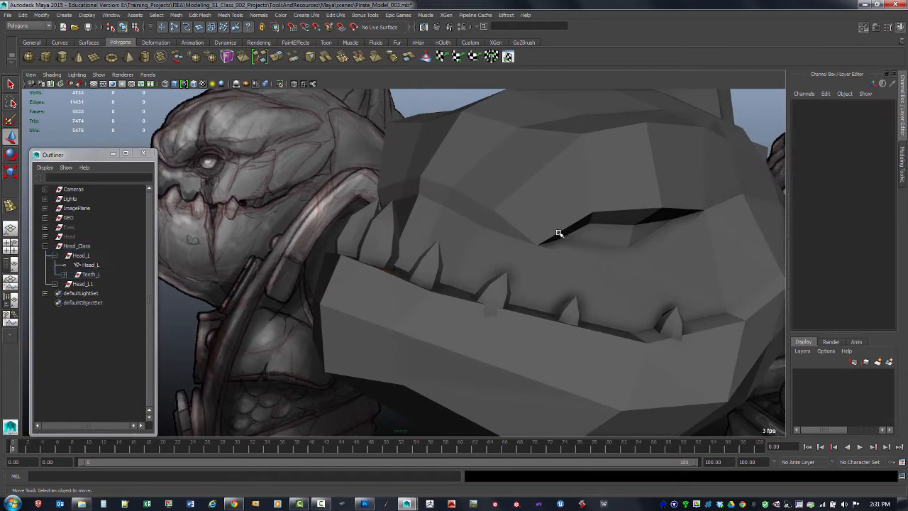
{"action": "left_click", "coordinate": [566, 264]}
Select the lower teeth together with the Head_L mesh to examine how each tooth sits in the gum
{"action": "left_click_drag", "start_coordinate": [550, 256], "coordinate": [476, 221], "text": "alt"}
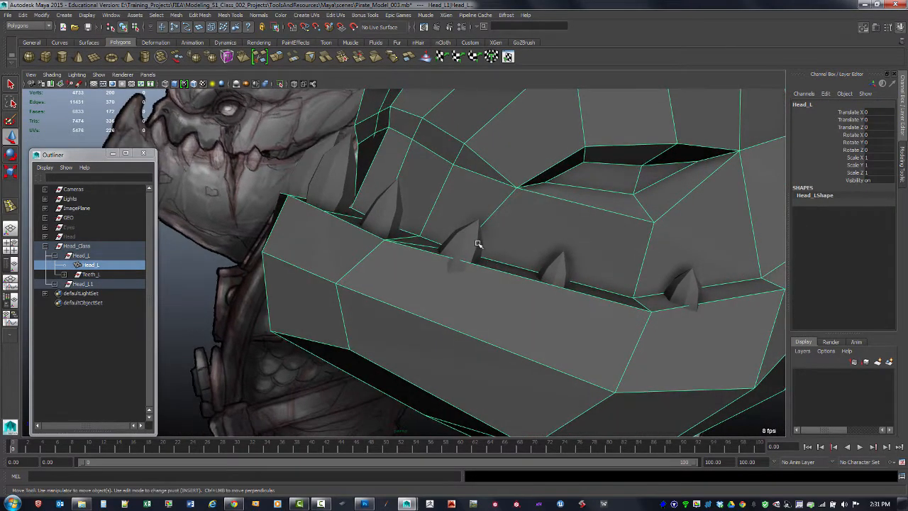
{"action": "left_click", "coordinate": [468, 245]}
{"action": "left_click", "coordinate": [506, 227], "text": "shift"}
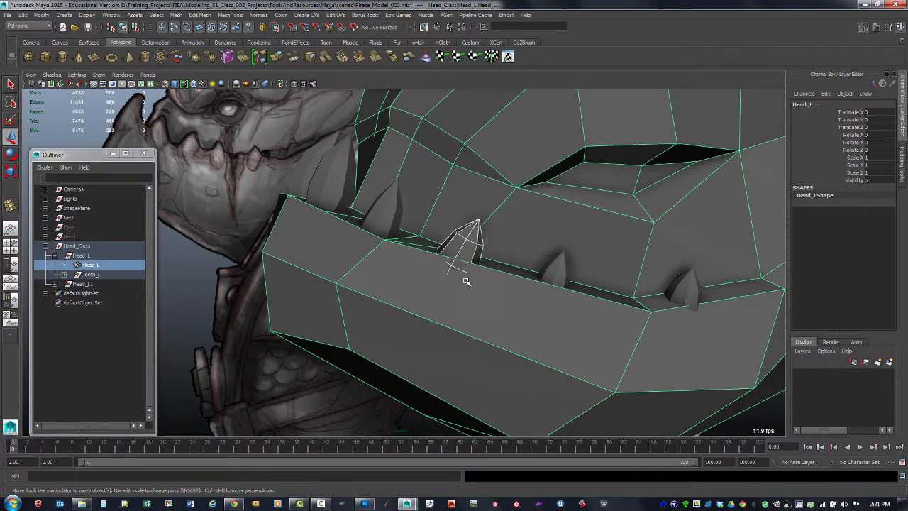
{"action": "left_click_drag", "start_coordinate": [488, 287], "coordinate": [440, 290], "text": "alt"}
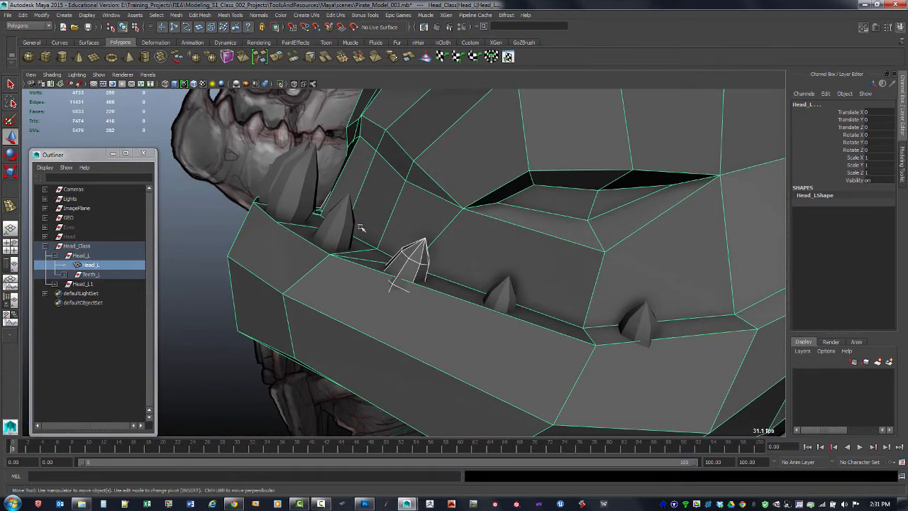
{"action": "left_click", "coordinate": [345, 222]}
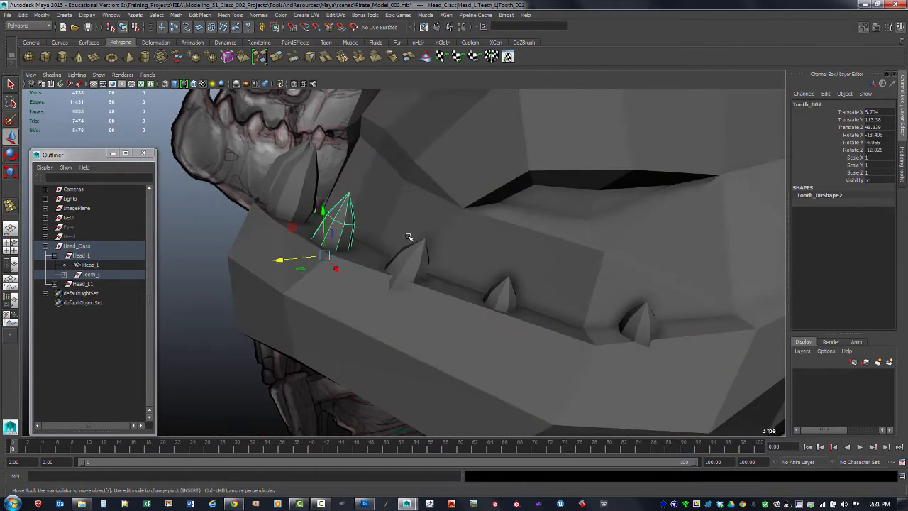
{"action": "left_click", "coordinate": [357, 290], "text": "shift"}
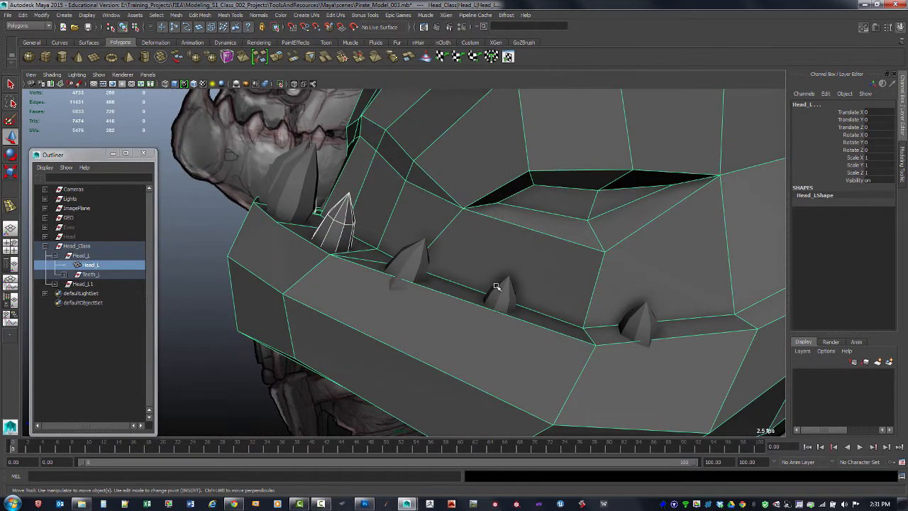
{"action": "left_click", "coordinate": [456, 315]}
{"action": "middle_click_drag", "start_coordinate": [420, 270], "coordinate": [506, 263], "text": "alt"}
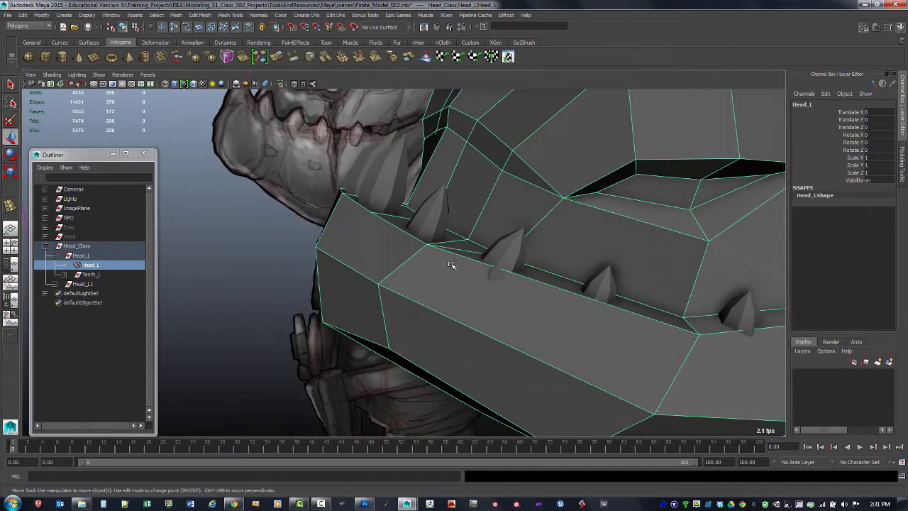
Examine the gum polygons around the base of Tooth_001, leaving only the Head_L mesh selected
{"action": "left_click_drag", "start_coordinate": [452, 265], "coordinate": [503, 293], "text": "alt"}
{"action": "right_click_drag", "start_coordinate": [405, 268], "coordinate": [532, 323], "text": "alt"}
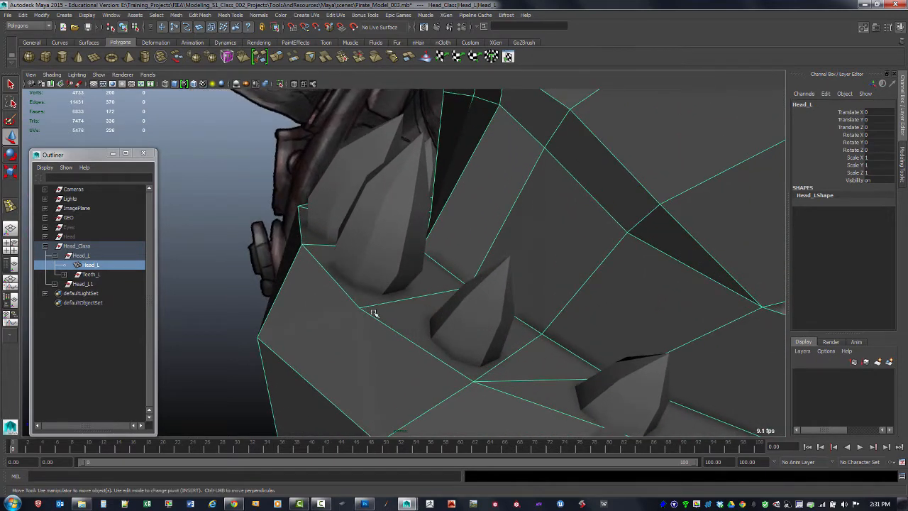
{"action": "left_click", "coordinate": [363, 300]}
{"action": "right_click_drag", "start_coordinate": [365, 298], "coordinate": [391, 311], "text": "alt"}
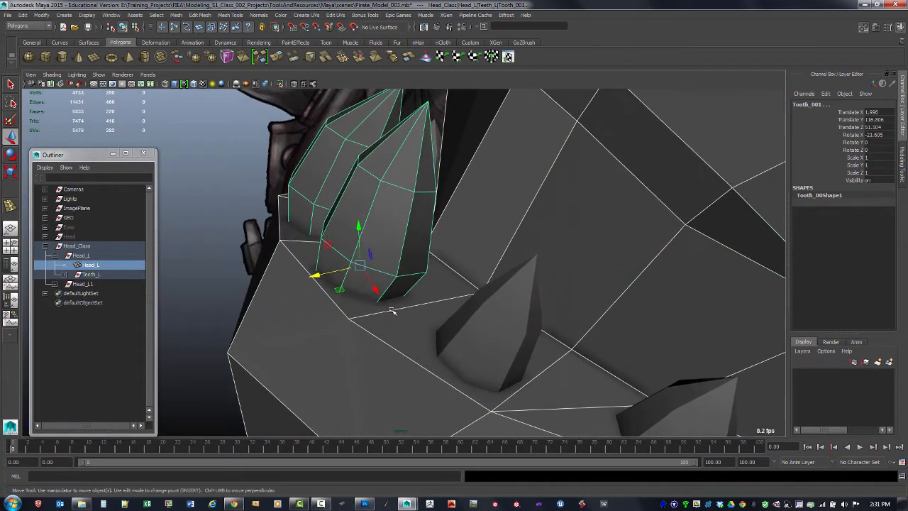
{"action": "left_click", "coordinate": [354, 337], "text": "shift"}
{"action": "left_click", "coordinate": [315, 318]}
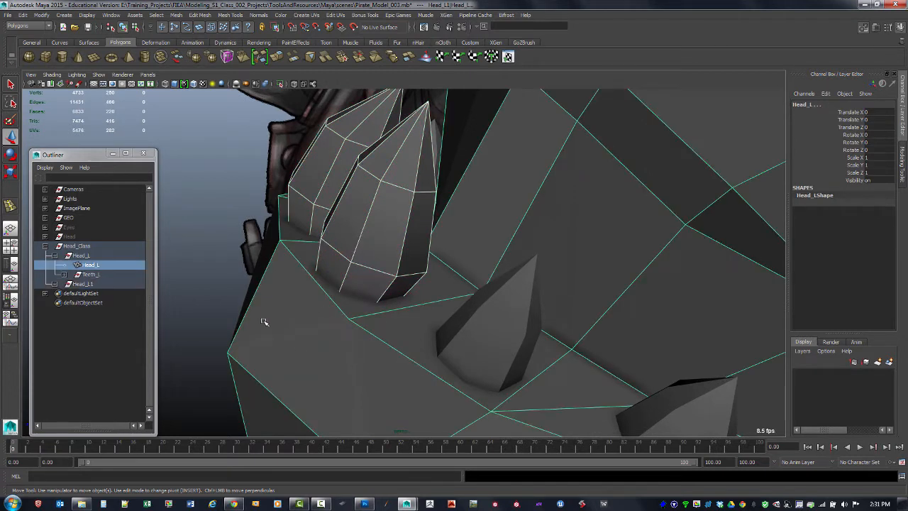
{"action": "left_click", "coordinate": [441, 297]}
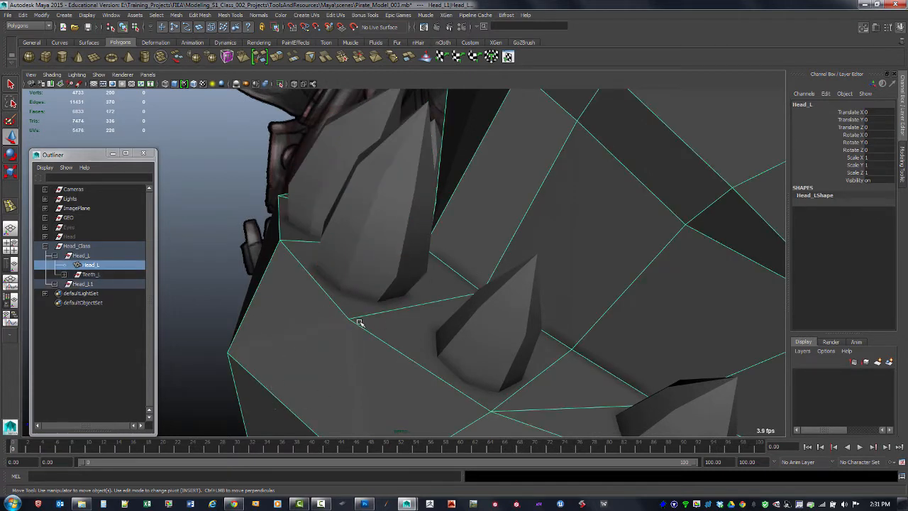
Try inserting an edge loop in the Head_L gum beside Tooth_001, and delete its edges
{"action": "right_click_drag", "start_coordinate": [360, 322], "coordinate": [323, 298], "text": "shift"}
{"action": "left_click_drag", "start_coordinate": [341, 306], "coordinate": [334, 348], "text": "alt"}
{"action": "left_click", "coordinate": [291, 390]}
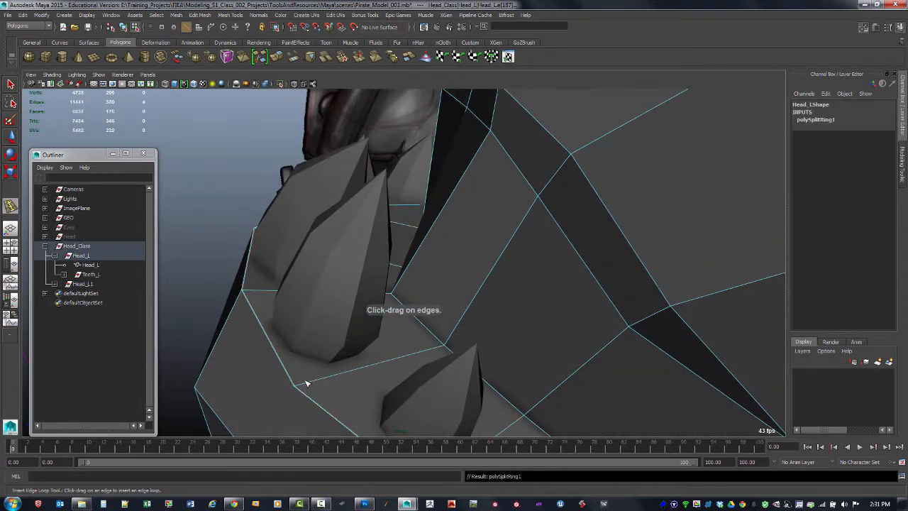
{"action": "key", "text": "q"}
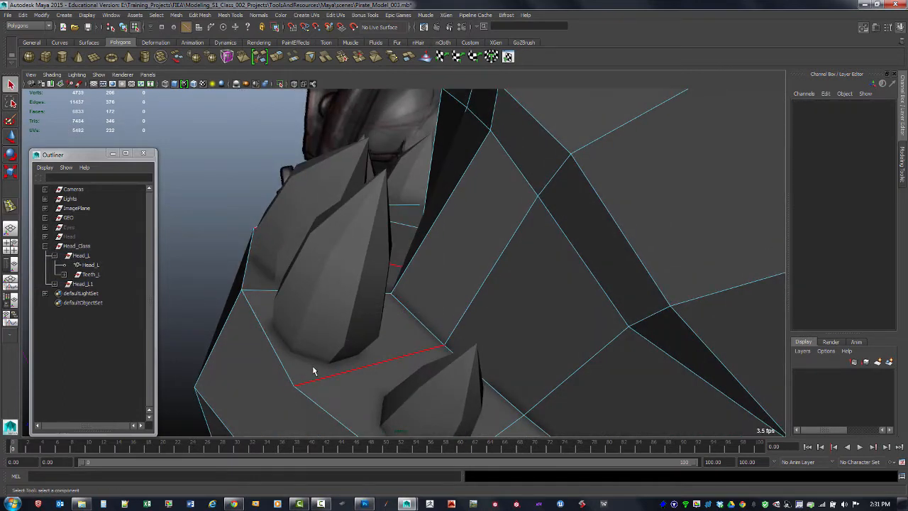
{"action": "key", "text": "F8"}
Cut edges with the Multi-Cut tool from the outer gum vertex around the side base of Tooth_001 to the inner gum vertex
{"action": "right_click_drag", "start_coordinate": [319, 288], "coordinate": [281, 290], "text": "shift"}
{"action": "left_click", "coordinate": [296, 384]}
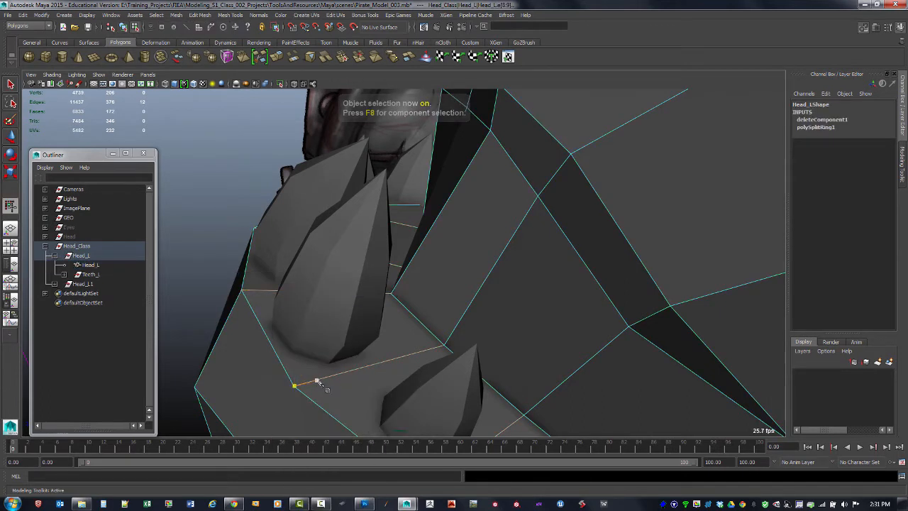
{"action": "left_click", "coordinate": [302, 373]}
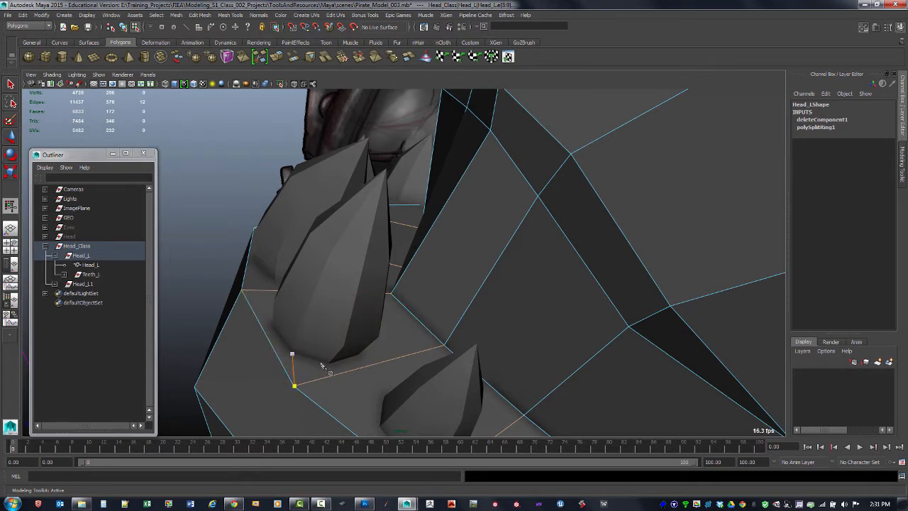
{"action": "left_click", "coordinate": [328, 365]}
{"action": "left_click", "coordinate": [356, 356]}
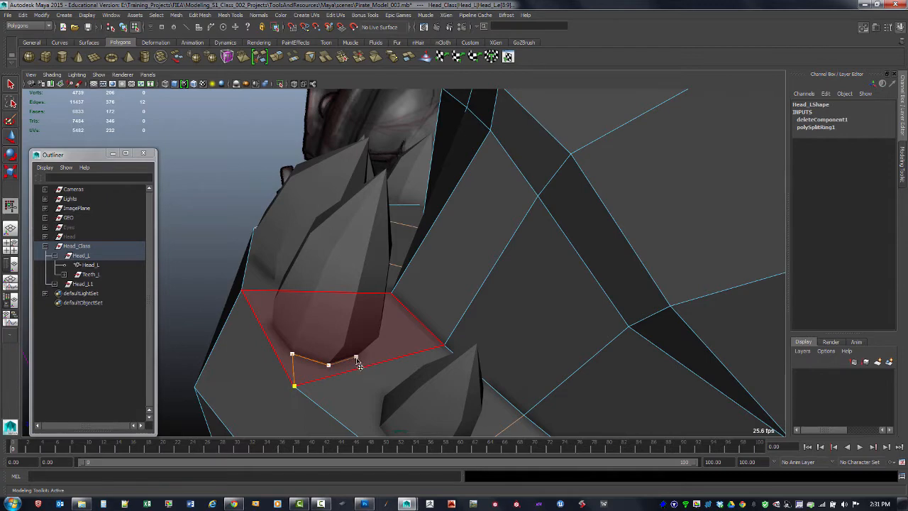
{"action": "left_click_drag", "start_coordinate": [373, 361], "coordinate": [310, 362], "text": "alt"}
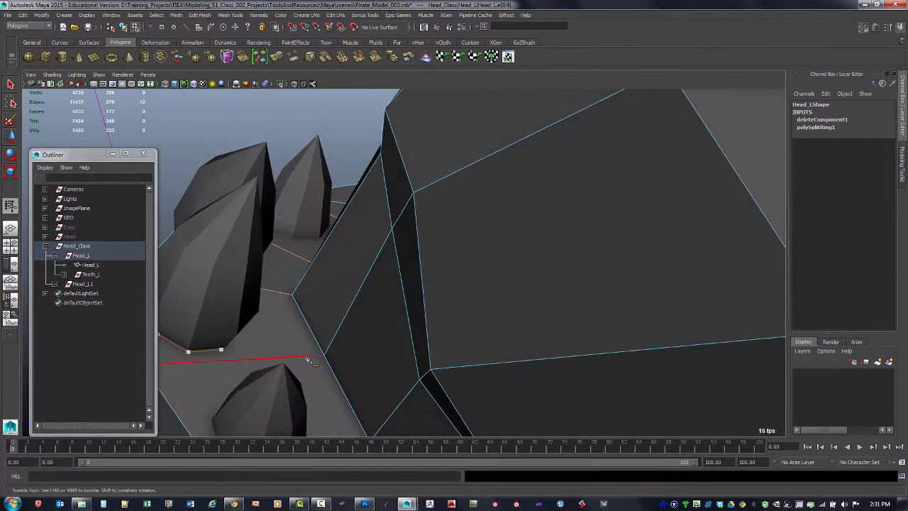
{"action": "left_click", "coordinate": [315, 353]}
{"action": "middle_click_drag", "start_coordinate": [319, 353], "coordinate": [357, 328], "text": "alt"}
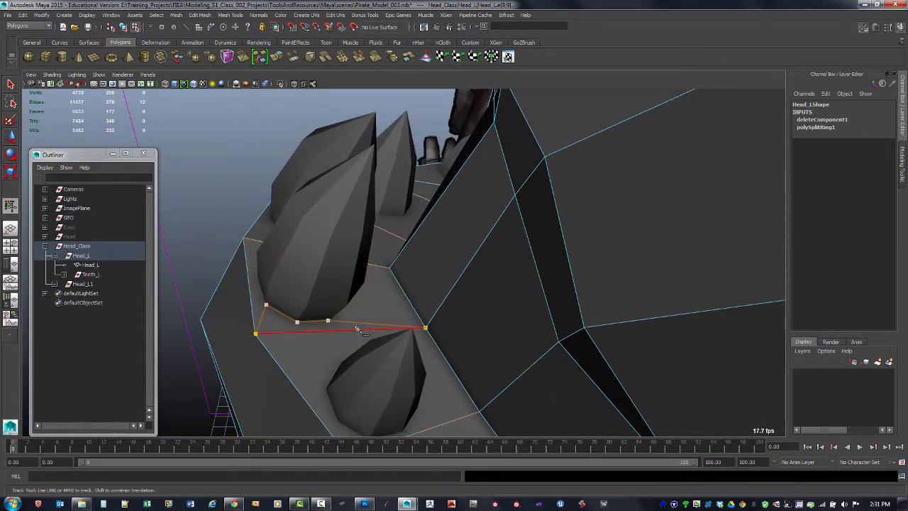
{"action": "key", "text": "Return"}
Continue the cut around the front base of Tooth_001 to the centerline edge of the gum
{"action": "left_click_drag", "start_coordinate": [316, 330], "coordinate": [361, 360], "text": "alt"}
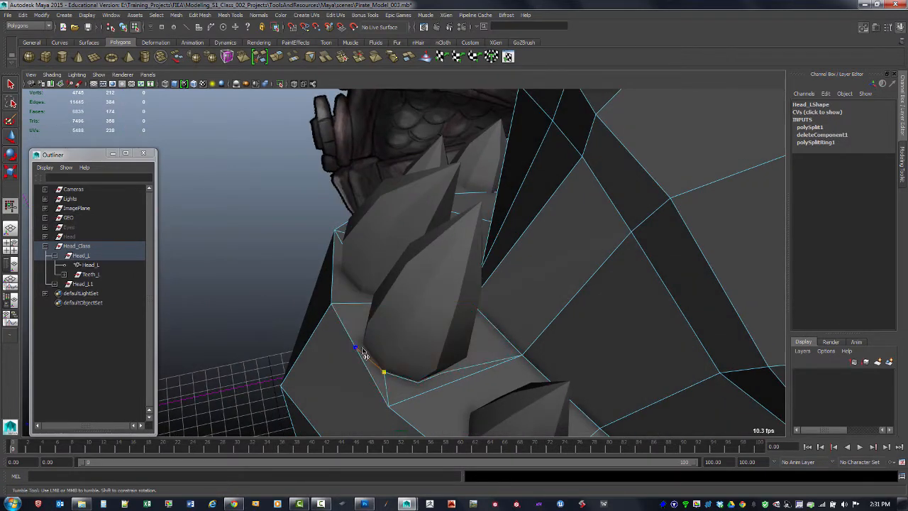
{"action": "left_click_drag", "start_coordinate": [371, 349], "coordinate": [418, 367], "text": "alt"}
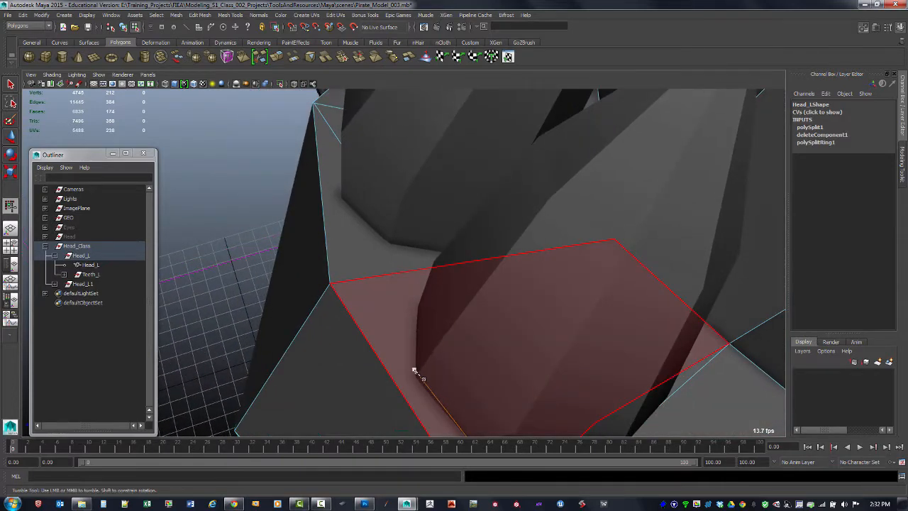
{"action": "left_click_drag", "start_coordinate": [417, 312], "coordinate": [492, 249], "text": "alt"}
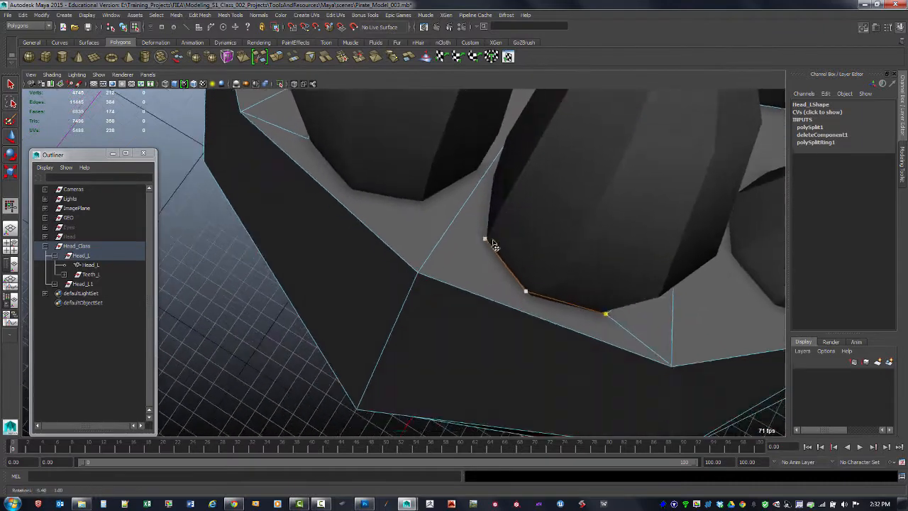
{"action": "middle_click_drag", "start_coordinate": [579, 219], "coordinate": [495, 222], "text": "alt"}
{"action": "mouse_move", "coordinate": [494, 223]}
{"action": "left_mouse_down", "text": "alt"}
{"action": "mouse_move", "coordinate": [509, 197]}
{"action": "mouse_move", "coordinate": [501, 215]}
{"action": "left_mouse_up", "text": "alt"}
{"action": "middle_click_drag", "start_coordinate": [500, 215], "coordinate": [504, 206], "text": "alt"}
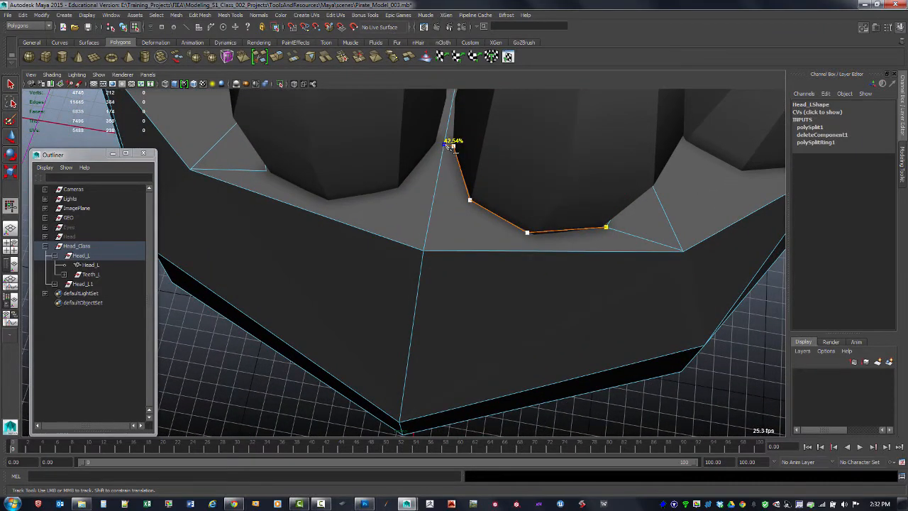
{"action": "left_click", "coordinate": [453, 145]}
{"action": "key", "text": "Return"}
Cut edges around the back base of Tooth_001 from the existing side cut to the centerline edge
{"action": "left_click_drag", "start_coordinate": [466, 201], "coordinate": [477, 178], "text": "alt"}
{"action": "left_click", "coordinate": [483, 300]}
{"action": "left_click_drag", "start_coordinate": [483, 283], "coordinate": [476, 198], "text": "alt"}
{"action": "middle_click_drag", "start_coordinate": [476, 198], "coordinate": [484, 215], "text": "alt"}
{"action": "left_click_drag", "start_coordinate": [489, 223], "coordinate": [490, 210], "text": "alt"}
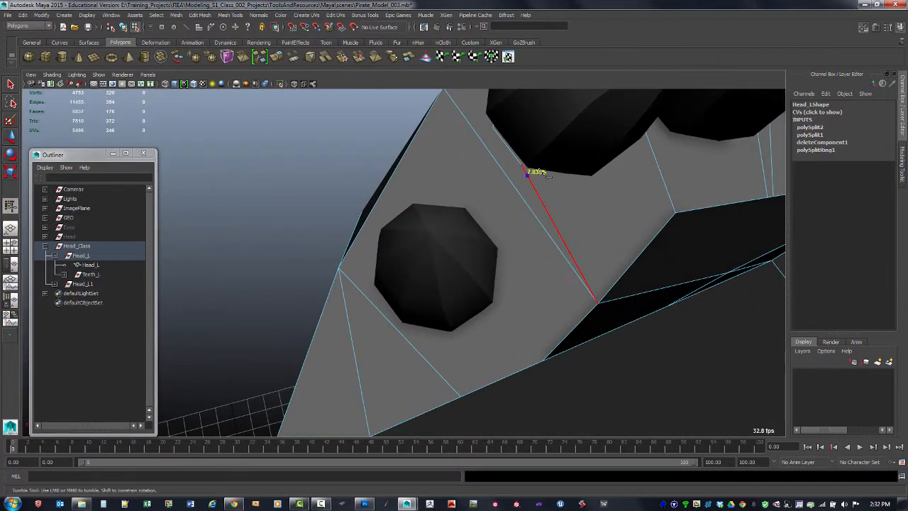
{"action": "middle_click_drag", "start_coordinate": [571, 182], "coordinate": [535, 182], "text": "alt"}
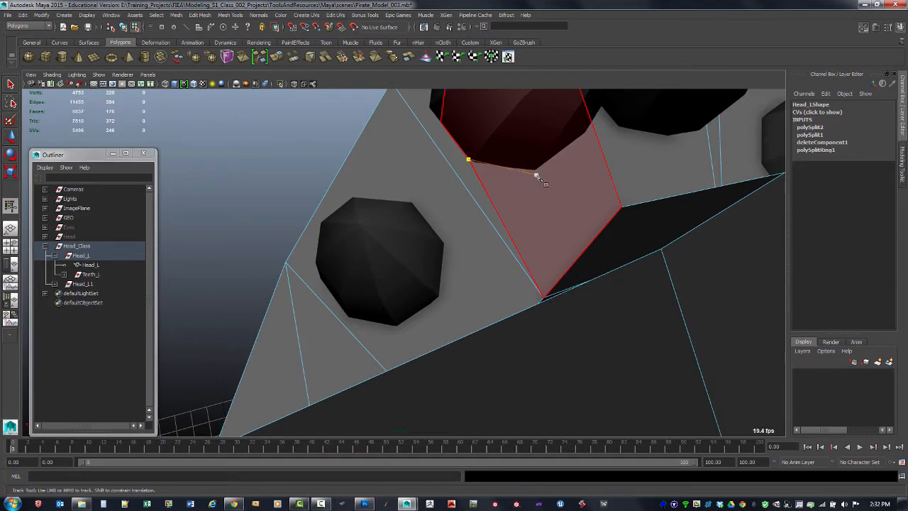
{"action": "left_click_drag", "start_coordinate": [541, 180], "coordinate": [476, 220], "text": "alt"}
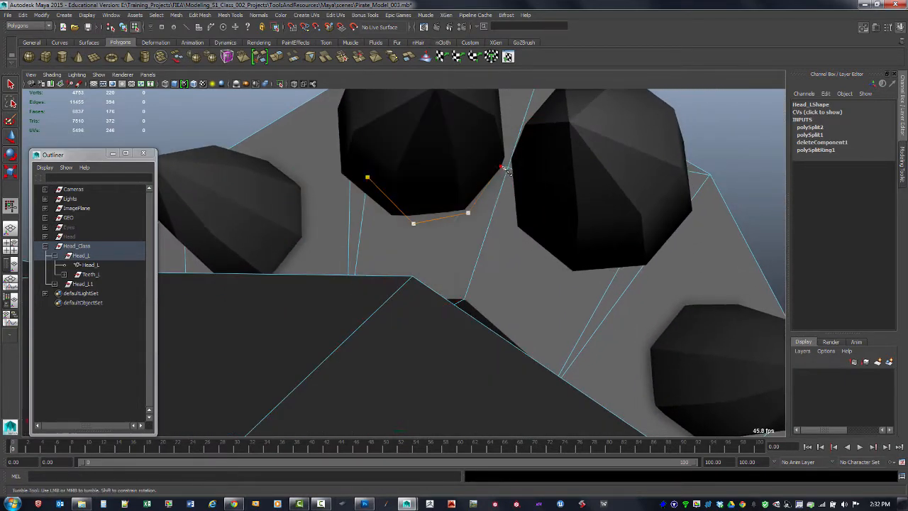
{"action": "key", "text": "Return"}
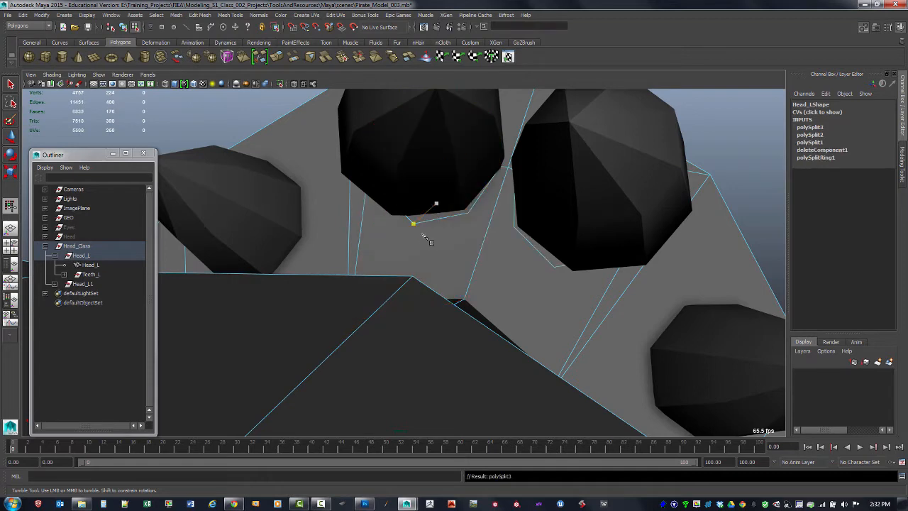
Delete the Head_L gum face enclosed by the cut edges beneath the base of Tooth_001
{"action": "left_click_drag", "start_coordinate": [423, 235], "coordinate": [480, 246], "text": "alt"}
{"action": "left_click_drag", "start_coordinate": [504, 249], "coordinate": [458, 271], "text": "alt"}
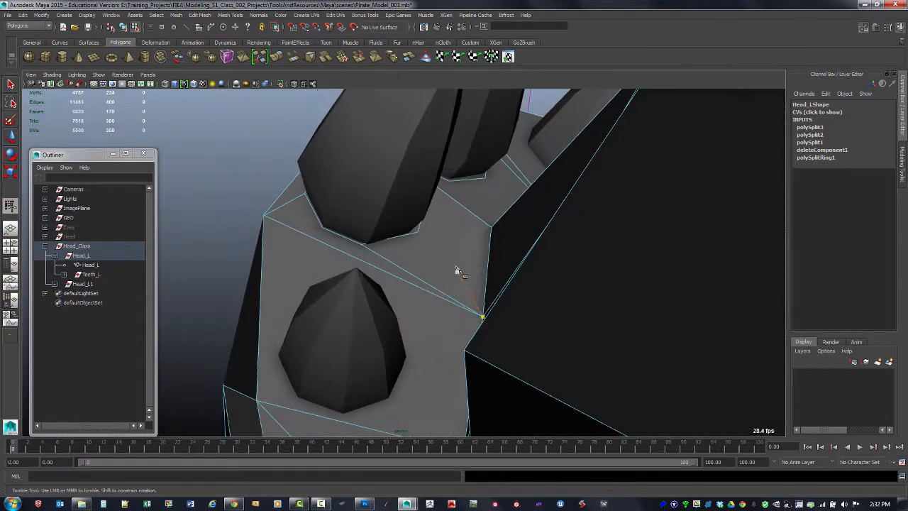
{"action": "left_click_drag", "start_coordinate": [392, 256], "coordinate": [416, 254], "text": "alt"}
{"action": "key", "text": "q"}
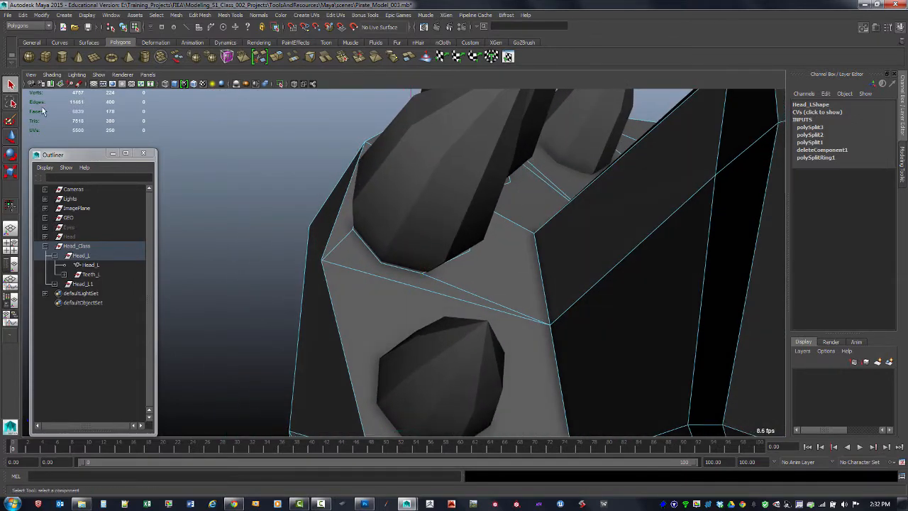
{"action": "left_click", "coordinate": [473, 270]}
{"action": "key", "text": "F11"}
{"action": "left_click", "coordinate": [466, 255]}
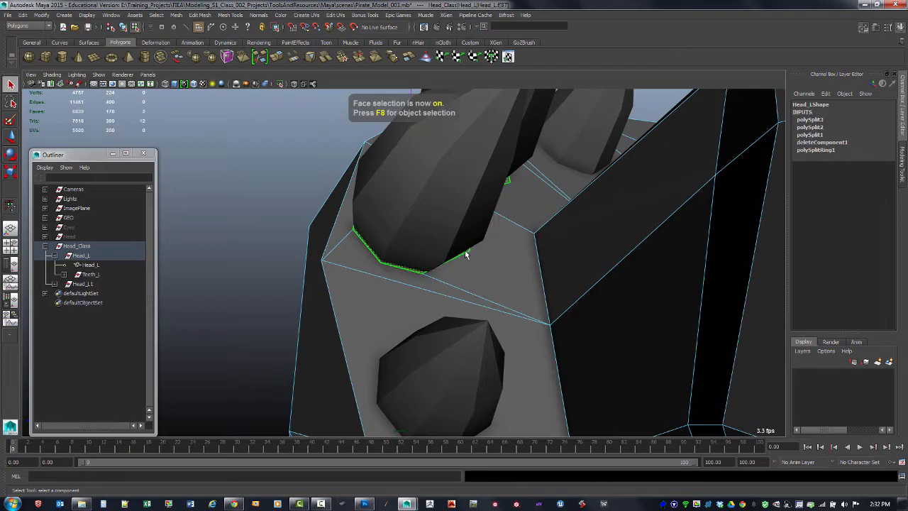
{"action": "mouse_move", "coordinate": [463, 278]}
{"action": "left_mouse_down", "text": "alt"}
{"action": "mouse_move", "coordinate": [466, 289]}
{"action": "mouse_move", "coordinate": [513, 284]}
{"action": "mouse_move", "coordinate": [497, 268]}
{"action": "mouse_move", "coordinate": [532, 273]}
{"action": "mouse_move", "coordinate": [510, 276]}
{"action": "left_mouse_up", "text": "alt"}
{"action": "key", "text": "4"}
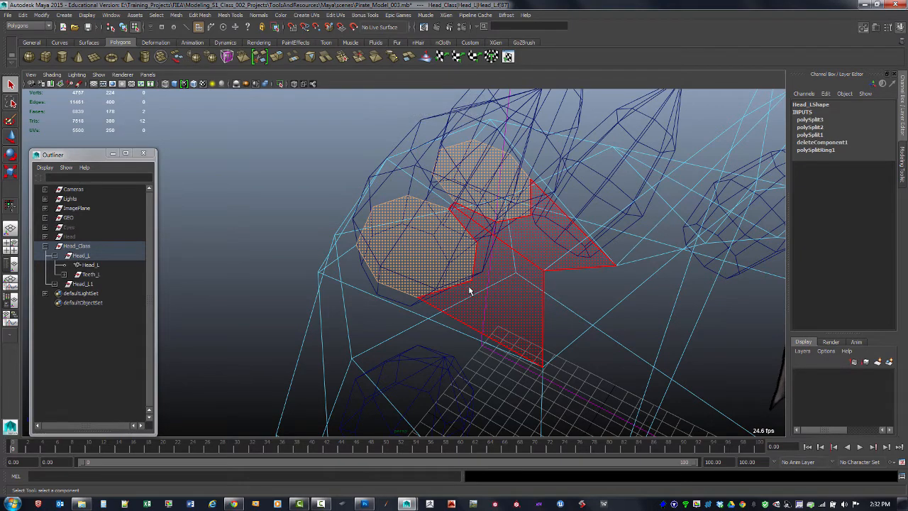
{"action": "key", "text": "5"}
{"action": "key", "text": "r"}
{"action": "mouse_move", "coordinate": [419, 247]}
{"action": "left_mouse_down"}
{"action": "mouse_move", "coordinate": [496, 260]}
{"action": "mouse_move", "coordinate": [483, 261]}
{"action": "left_mouse_up"}
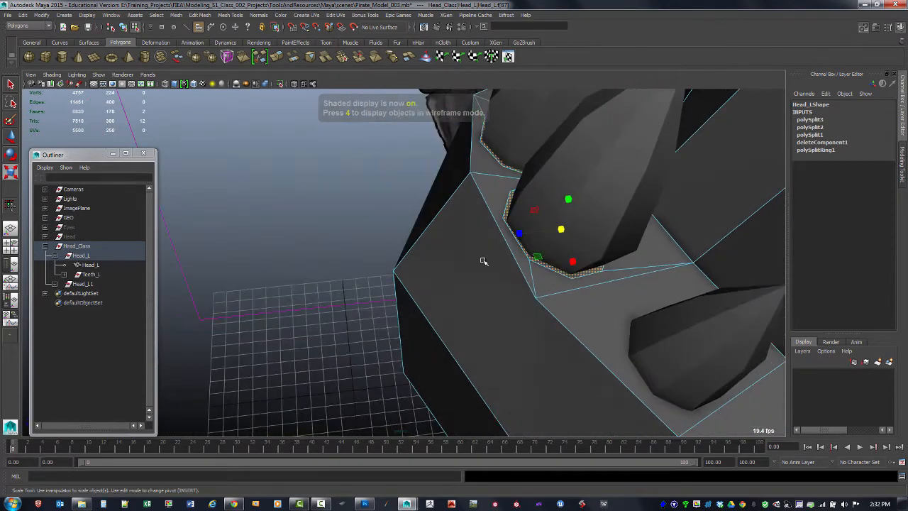
{"action": "key", "text": "Delete"}
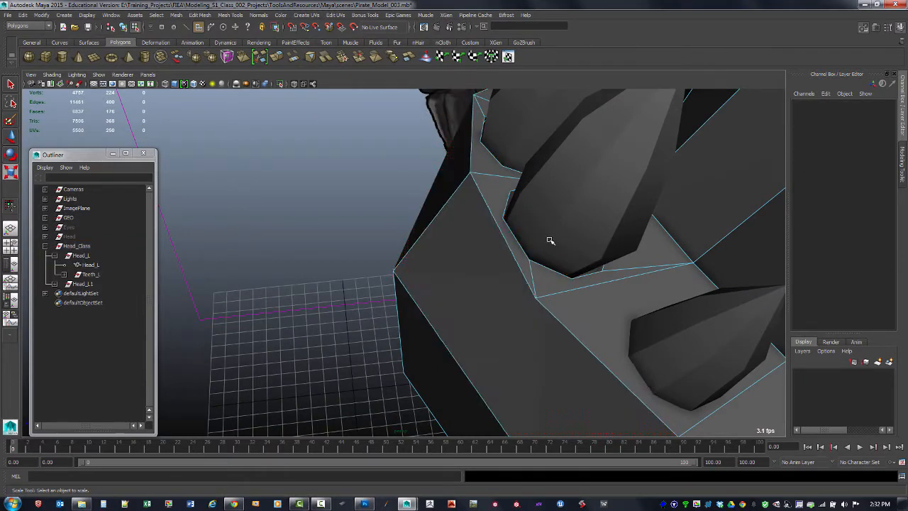
Snap the outer base vertex of Tooth_001 to the matching corner of the gum hole, with wireframe shown on the shaded meshes
{"action": "left_click_drag", "start_coordinate": [547, 239], "coordinate": [478, 241], "text": "alt"}
{"action": "left_click", "coordinate": [479, 242]}
{"action": "key", "text": "F8"}
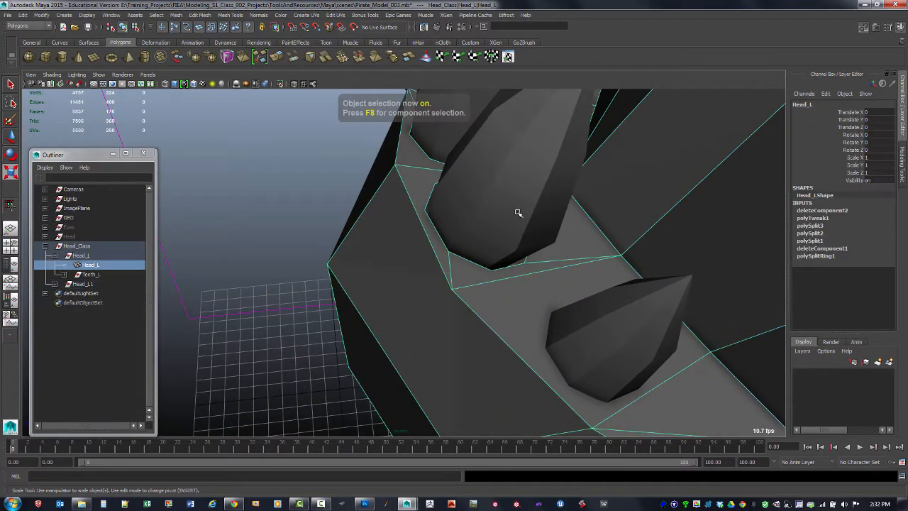
{"action": "left_click", "coordinate": [523, 210]}
{"action": "left_click_drag", "start_coordinate": [523, 210], "coordinate": [444, 281], "text": "alt"}
{"action": "key", "text": "4"}
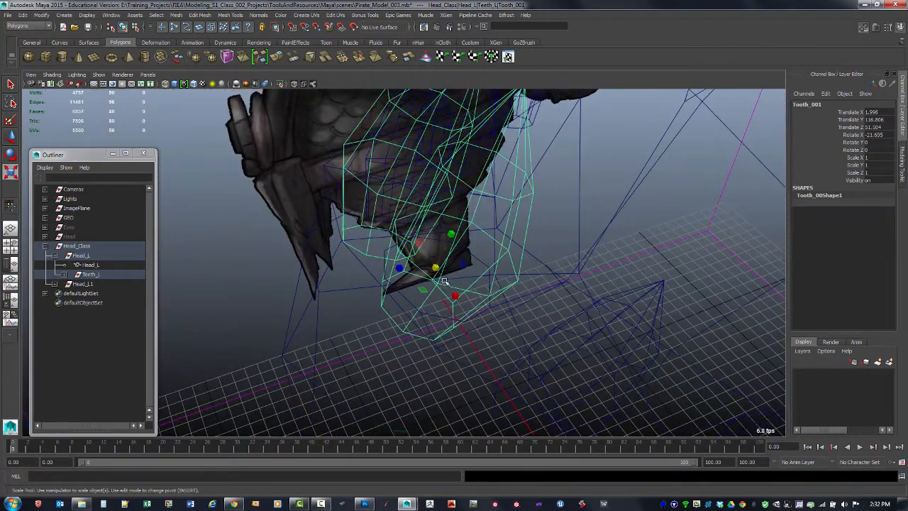
{"action": "key", "text": "F8"}
{"action": "left_click", "coordinate": [402, 339]}
{"action": "key", "text": "5"}
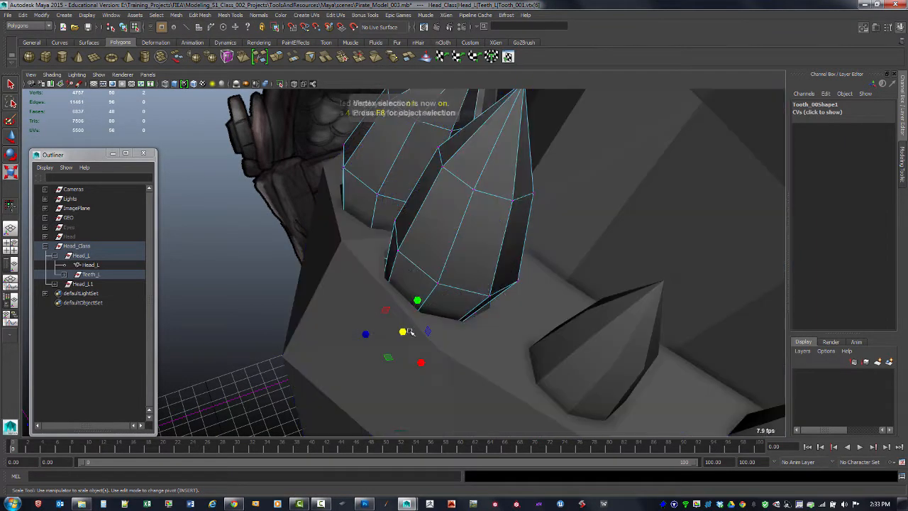
{"action": "key", "text": "w"}
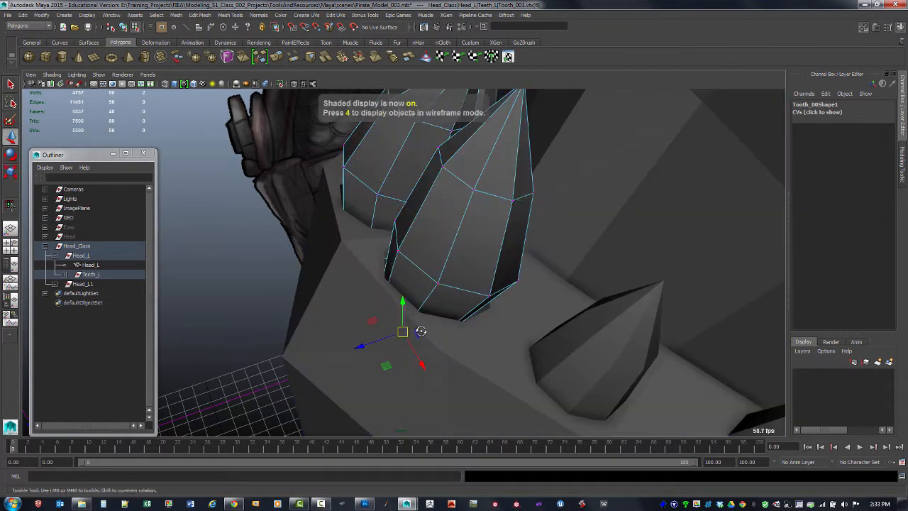
{"action": "left_click_drag", "start_coordinate": [404, 330], "coordinate": [366, 328], "text": "alt"}
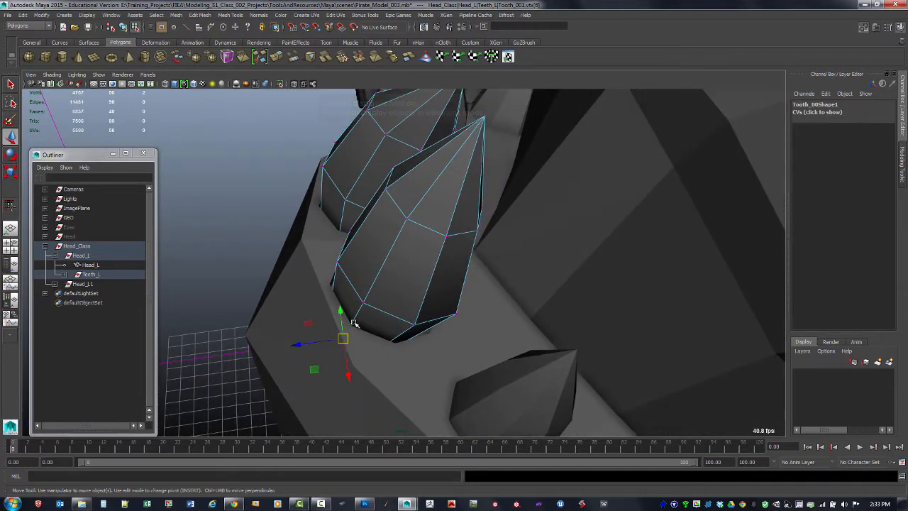
{"action": "left_click", "coordinate": [193, 85]}
{"action": "middle_click_drag", "start_coordinate": [371, 232], "coordinate": [370, 179], "text": "alt"}
{"action": "right_click_drag", "start_coordinate": [353, 246], "coordinate": [383, 269], "text": "alt"}
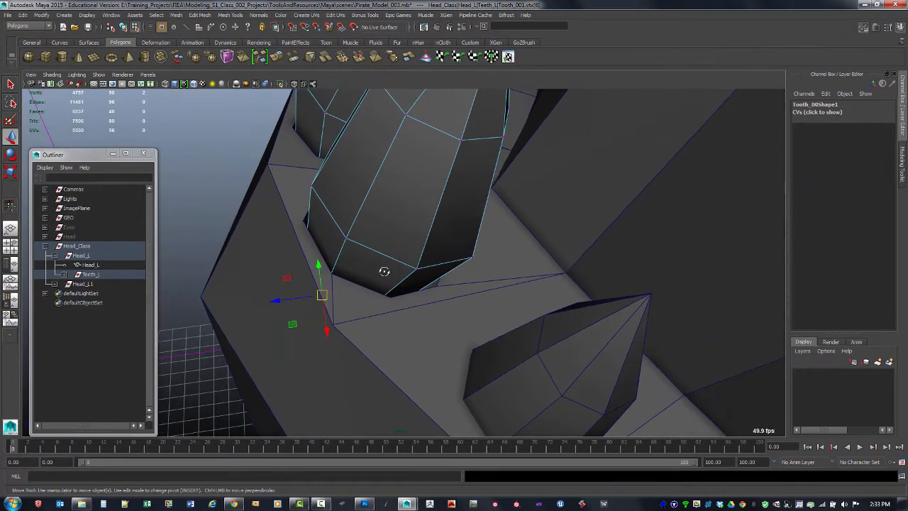
{"action": "left_click_drag", "start_coordinate": [383, 269], "coordinate": [380, 260], "text": "alt"}
{"action": "left_click", "coordinate": [318, 29]}
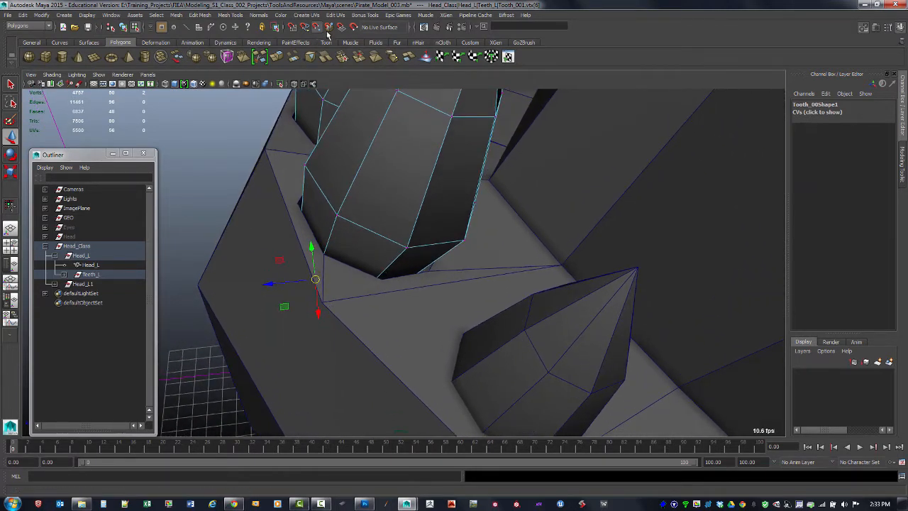
{"action": "left_click_drag", "start_coordinate": [318, 278], "coordinate": [324, 254]}
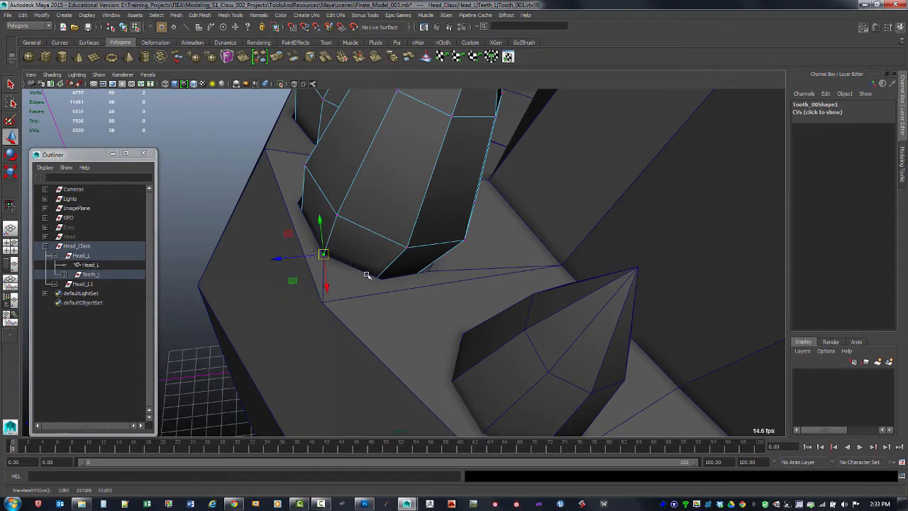
Snap the neighboring base vertices of Tooth_001 to the corresponding vertices on the gum hole's border
{"action": "key", "text": "4"}
{"action": "left_click_drag", "start_coordinate": [388, 304], "coordinate": [358, 287]}
{"action": "left_click", "coordinate": [303, 241]}
{"action": "left_click_drag", "start_coordinate": [303, 241], "coordinate": [329, 241]}
{"action": "middle_click_drag", "start_coordinate": [323, 227], "coordinate": [333, 243], "text": "alt"}
{"action": "left_click_drag", "start_coordinate": [333, 244], "coordinate": [322, 243], "text": "alt"}
{"action": "right_click_drag", "start_coordinate": [322, 242], "coordinate": [318, 248], "text": "alt"}
{"action": "left_click_drag", "start_coordinate": [318, 248], "coordinate": [338, 204], "text": "alt"}
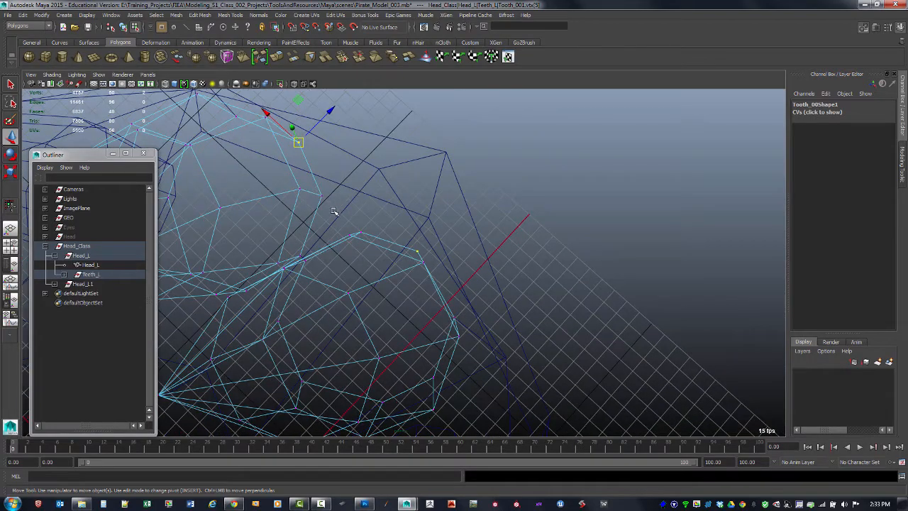
{"action": "key", "text": "5"}
{"action": "mouse_move", "coordinate": [397, 178]}
{"action": "left_mouse_down", "text": "alt"}
{"action": "mouse_move", "coordinate": [481, 201]}
{"action": "mouse_move", "coordinate": [454, 205]}
{"action": "mouse_move", "coordinate": [478, 226]}
{"action": "mouse_move", "coordinate": [430, 183]}
{"action": "mouse_move", "coordinate": [489, 203]}
{"action": "mouse_move", "coordinate": [424, 223]}
{"action": "mouse_move", "coordinate": [433, 200]}
{"action": "left_mouse_up", "text": "alt"}
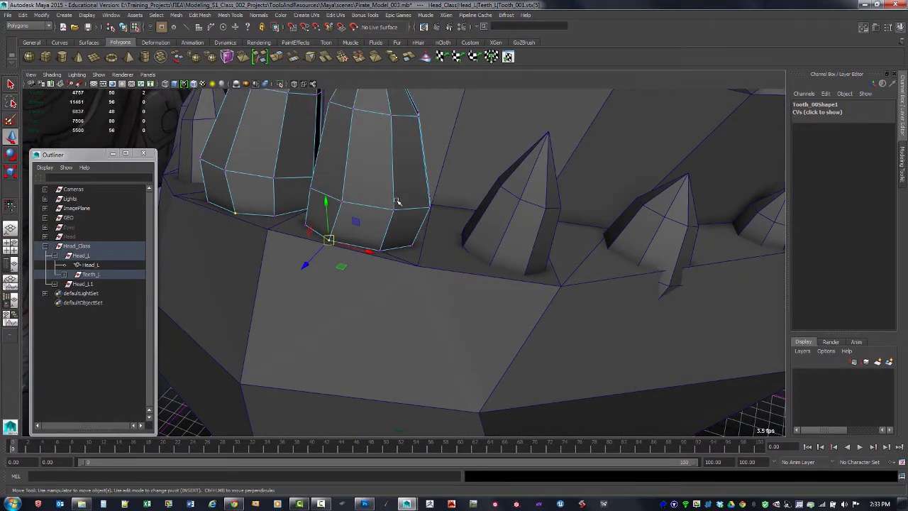
Return to object selection, select the Head_L mesh and delete its construction history
{"action": "key", "text": "F8"}
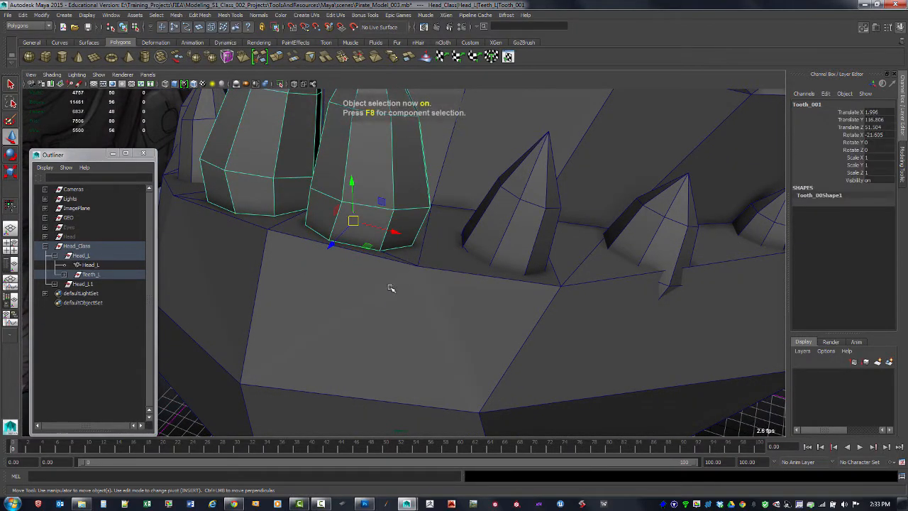
{"action": "left_click", "coordinate": [376, 308]}
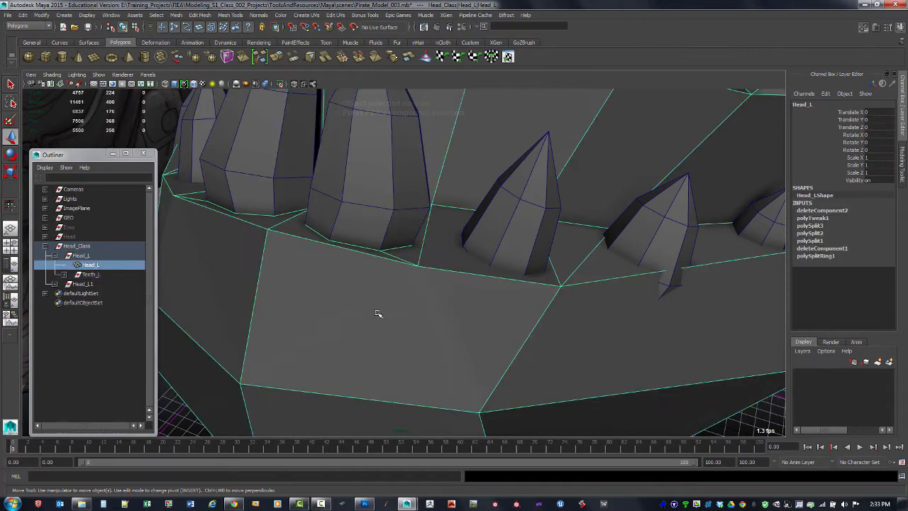
{"action": "left_click_drag", "start_coordinate": [523, 283], "coordinate": [432, 255], "text": "alt"}
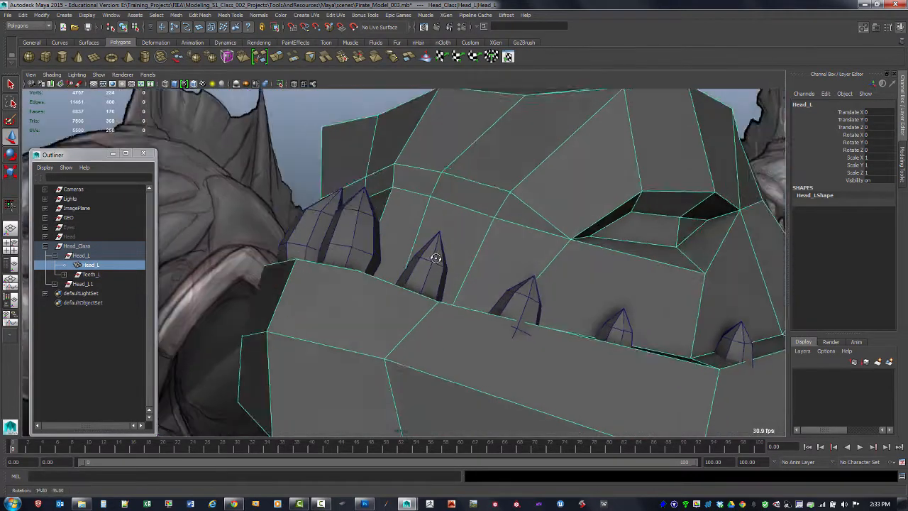
{"action": "right_click_drag", "start_coordinate": [432, 256], "coordinate": [412, 231], "text": "alt"}
{"action": "key", "text": "ctrl+s"}
{"action": "left_click_drag", "start_coordinate": [420, 254], "coordinate": [425, 268], "text": "alt"}
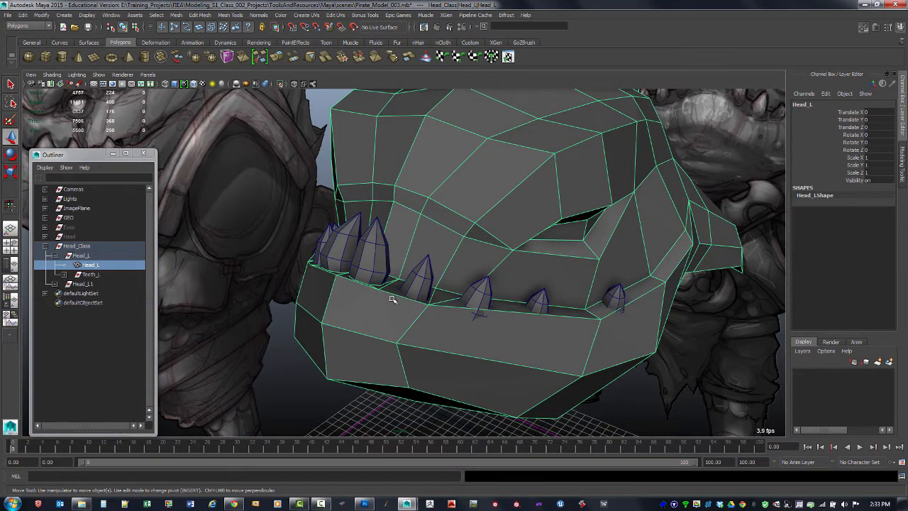
{"action": "left_click_drag", "start_coordinate": [376, 321], "coordinate": [386, 355], "text": "alt"}
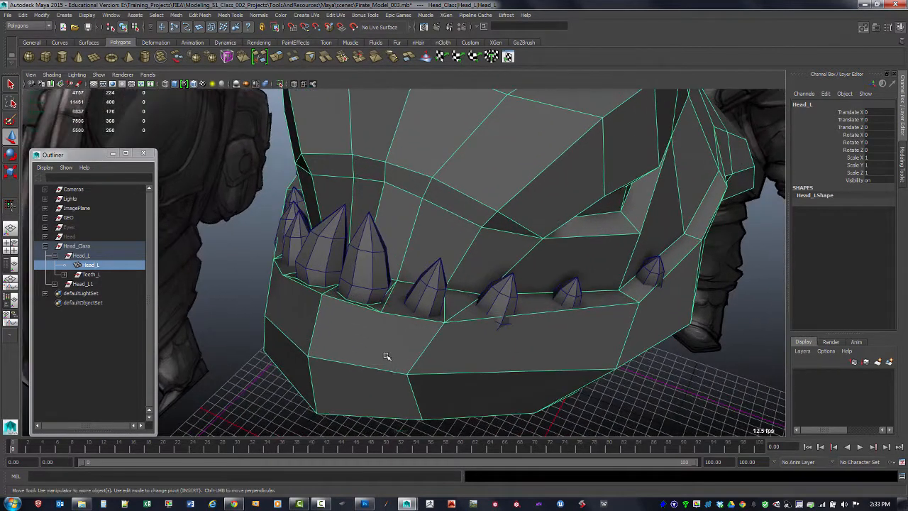
Collapse the Head_L group and delete the mirrored Head_L1 group
{"action": "left_click", "coordinate": [55, 255]}
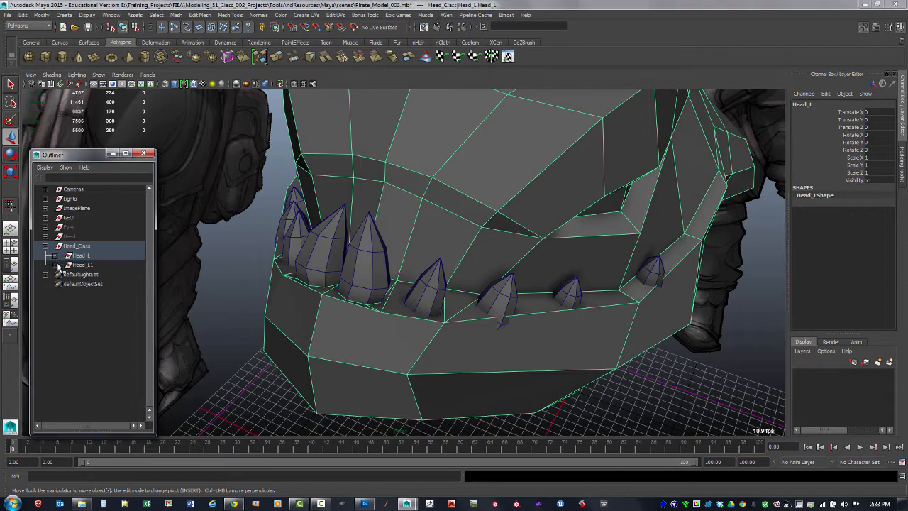
{"action": "left_click", "coordinate": [87, 266]}
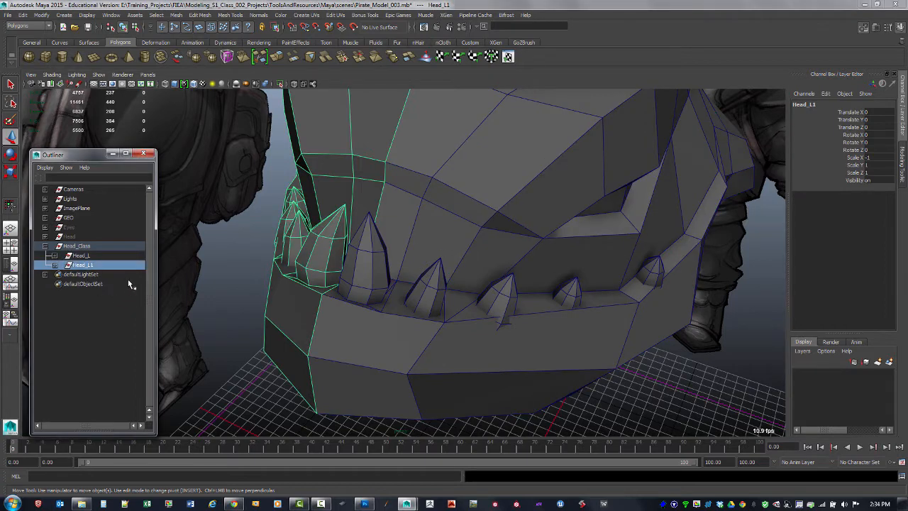
{"action": "key", "text": "Delete"}
Combine the Head_L mesh and Tooth_001 into a single mesh, and delete its construction history
{"action": "left_click_drag", "start_coordinate": [263, 277], "coordinate": [349, 304], "text": "alt"}
{"action": "left_click", "coordinate": [349, 306]}
{"action": "left_click_drag", "start_coordinate": [361, 336], "coordinate": [398, 274], "text": "alt"}
{"action": "left_click", "coordinate": [382, 187]}
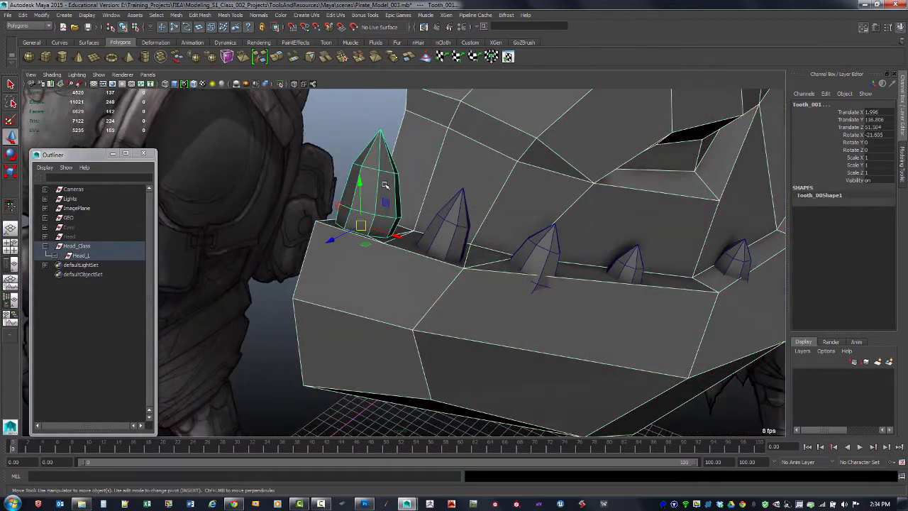
{"action": "left_click_drag", "start_coordinate": [384, 185], "coordinate": [422, 238], "text": "alt"}
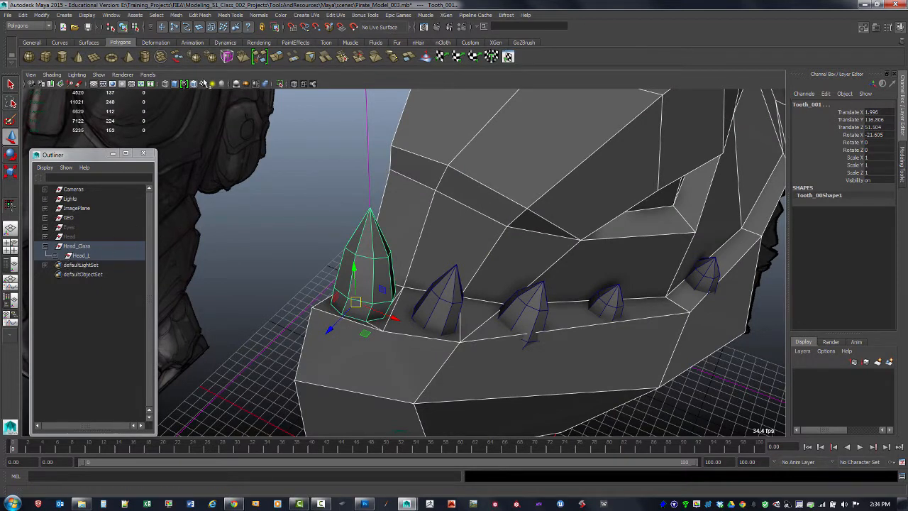
{"action": "left_click", "coordinate": [204, 15]}
{"action": "mouse_move", "coordinate": [228, 16]}
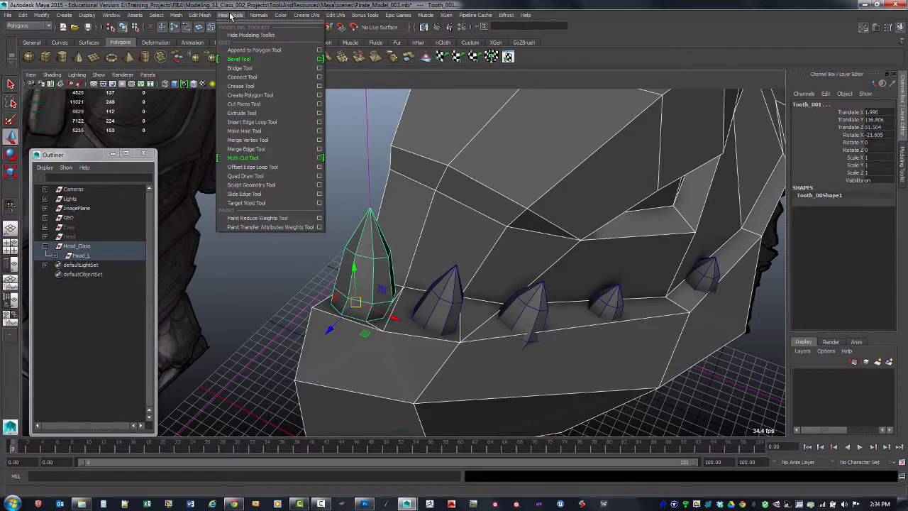
{"action": "mouse_move", "coordinate": [180, 16]}
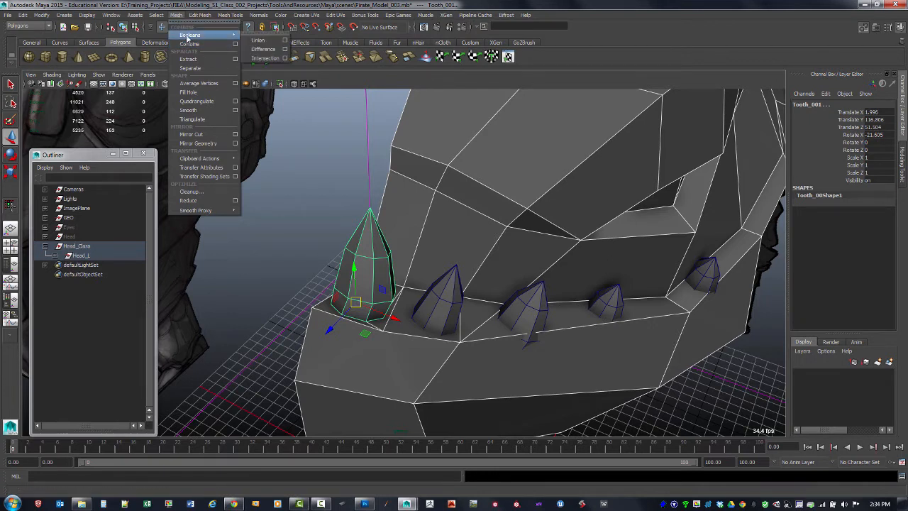
{"action": "left_click", "coordinate": [197, 45]}
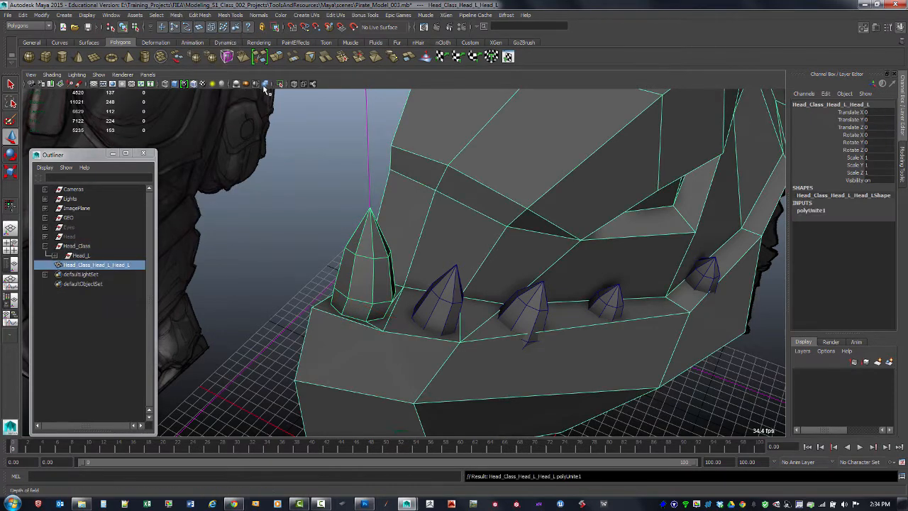
{"action": "left_click", "coordinate": [250, 295]}
{"action": "left_click", "coordinate": [127, 265]}
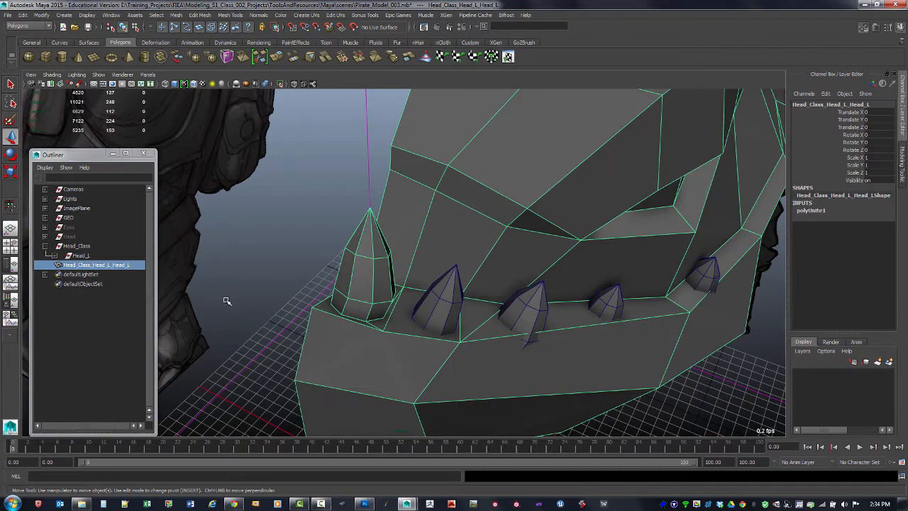
{"action": "key", "text": "alt+shift+d"}
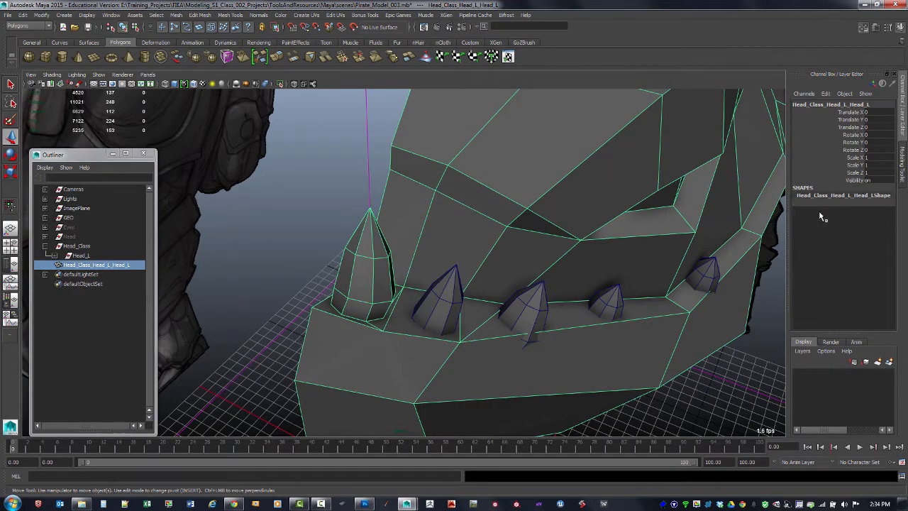
Try moving a vertex upward at the base of the combined tooth, undo the move and return to object selection
{"action": "left_click_drag", "start_coordinate": [373, 296], "coordinate": [325, 276], "text": "alt"}
{"action": "right_click_drag", "start_coordinate": [325, 277], "coordinate": [416, 320], "text": "alt"}
{"action": "middle_click_drag", "start_coordinate": [348, 305], "coordinate": [381, 297], "text": "alt"}
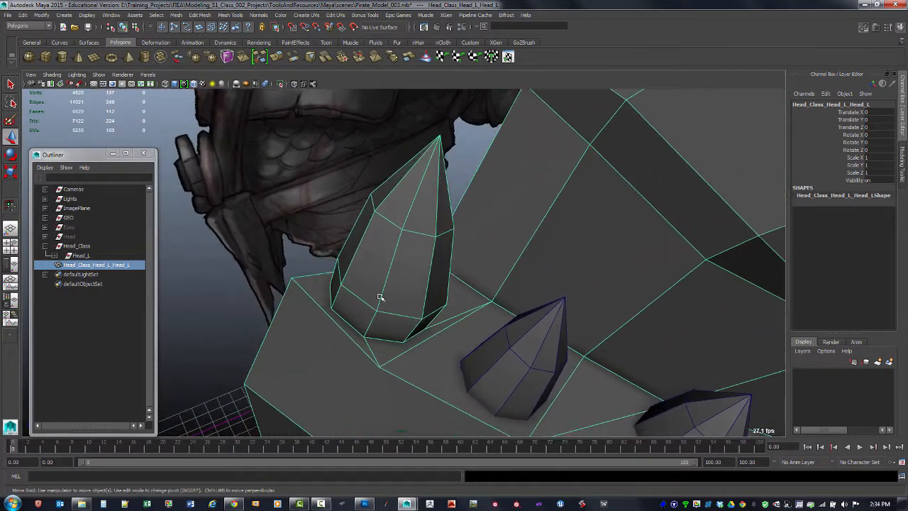
{"action": "key", "text": "F8"}
{"action": "key", "text": "F9"}
{"action": "left_click", "coordinate": [366, 340]}
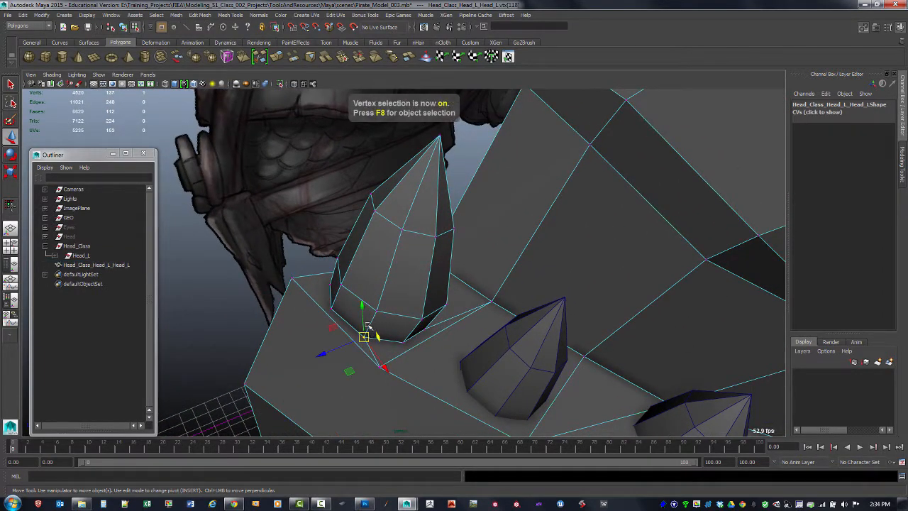
{"action": "left_click_drag", "start_coordinate": [364, 307], "coordinate": [337, 267]}
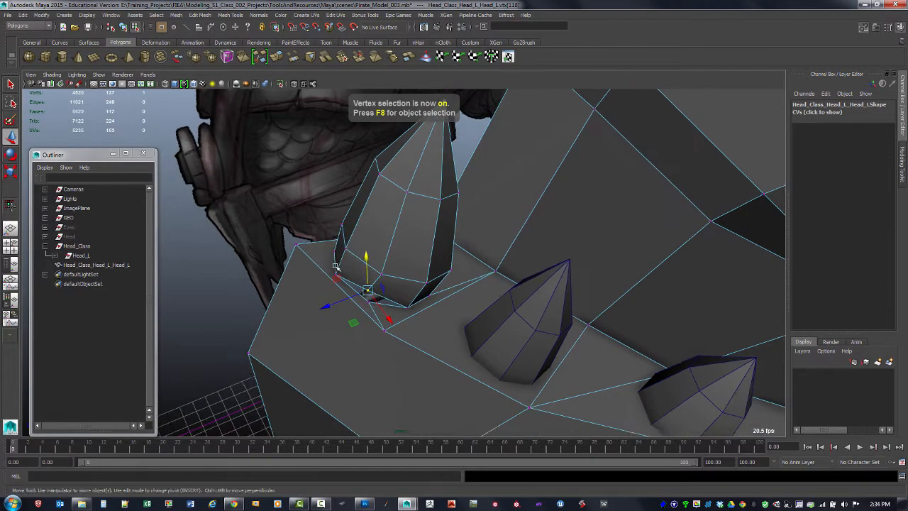
{"action": "right_click_drag", "start_coordinate": [338, 268], "coordinate": [382, 304], "text": "alt"}
{"action": "left_click_drag", "start_coordinate": [382, 304], "coordinate": [401, 310], "text": "alt"}
{"action": "key", "text": "ctrl+z"}
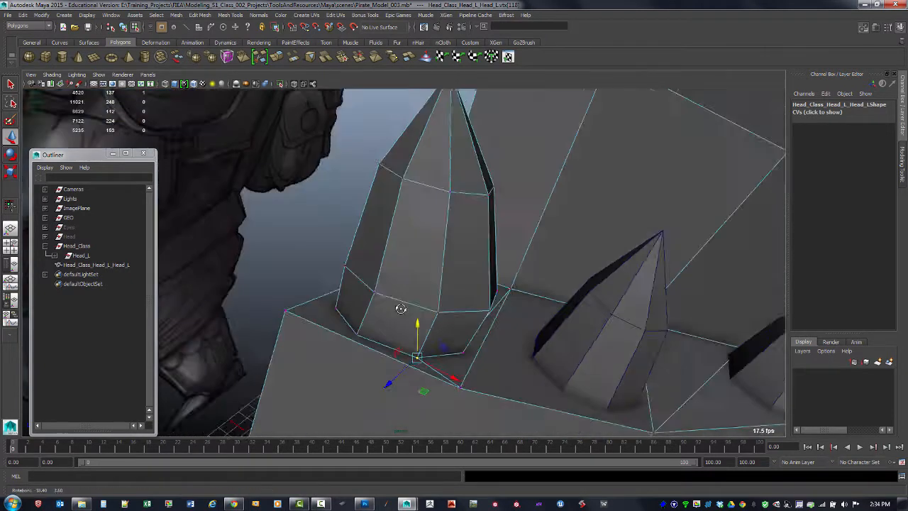
{"action": "right_click_drag", "start_coordinate": [401, 310], "coordinate": [334, 258], "text": "alt"}
{"action": "left_click_drag", "start_coordinate": [334, 258], "coordinate": [392, 286], "text": "alt"}
{"action": "key", "text": "F8"}
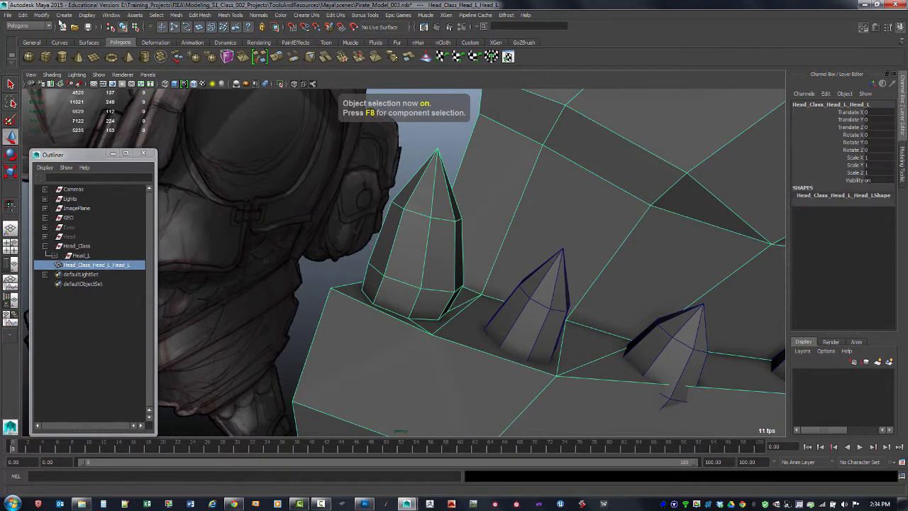
Apply the custom polygon display options with border edges highlighted at width 3 on all objects, and check the border around the tooth's base
{"action": "left_click", "coordinate": [87, 15]}
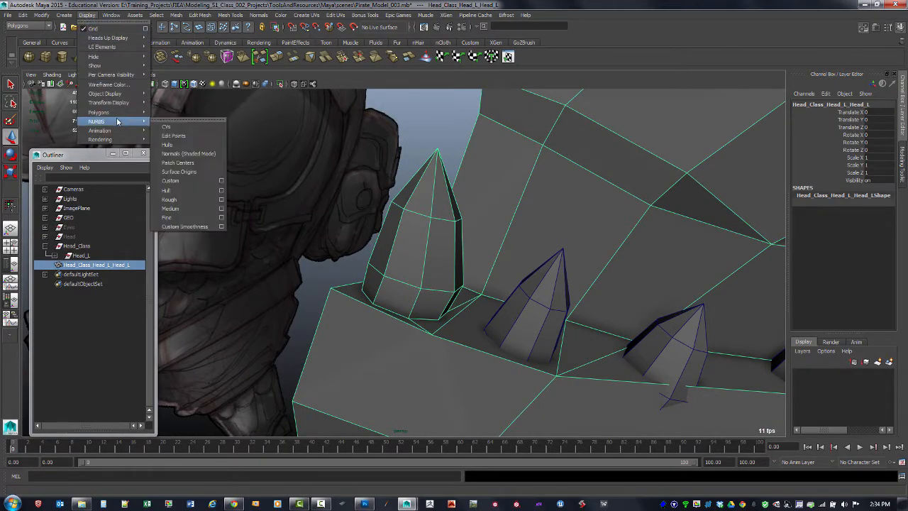
{"action": "mouse_move", "coordinate": [121, 112]}
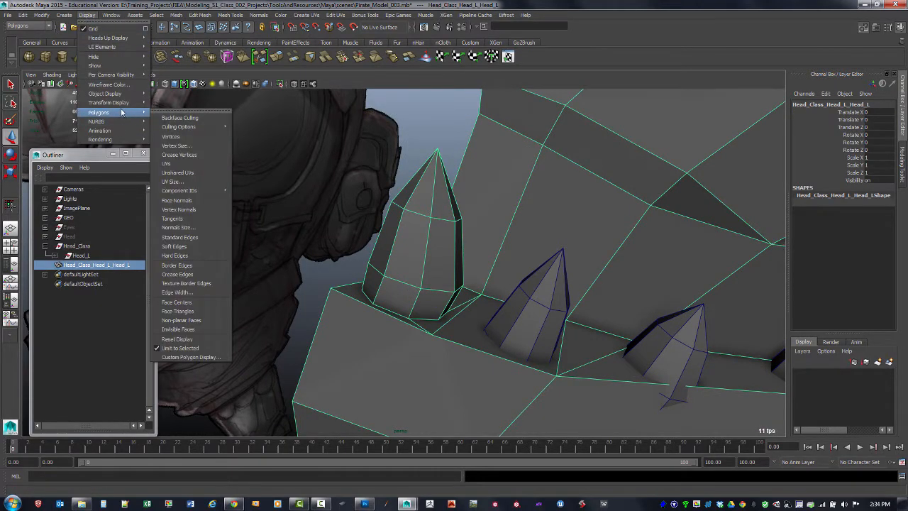
{"action": "left_click", "coordinate": [201, 357]}
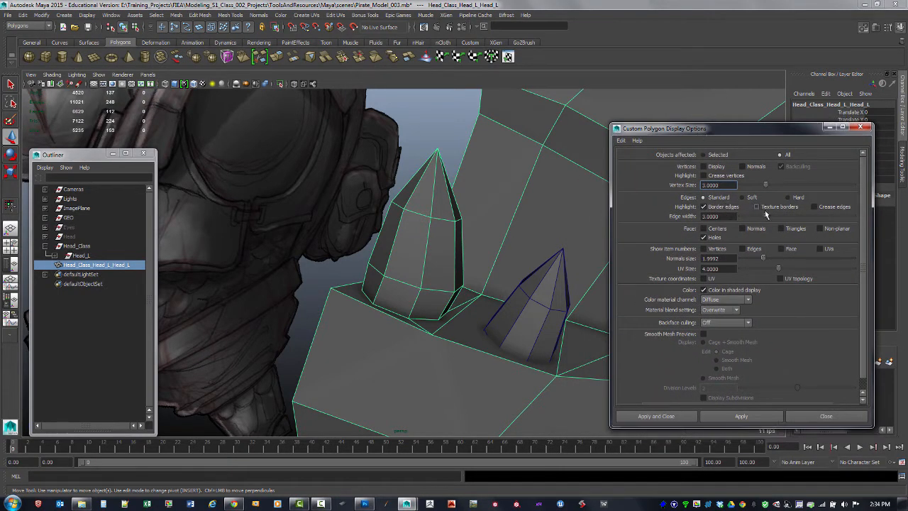
{"action": "left_click", "coordinate": [719, 418]}
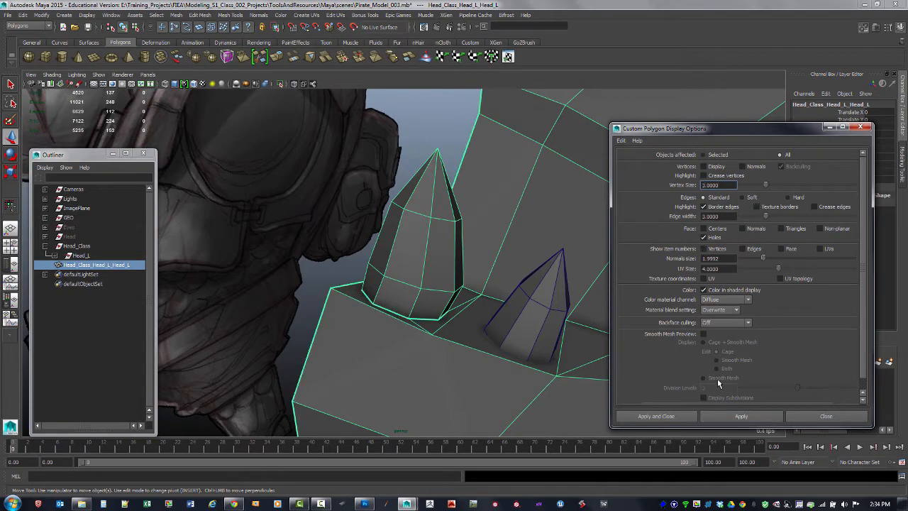
{"action": "left_click_drag", "start_coordinate": [373, 325], "coordinate": [437, 338], "text": "alt"}
{"action": "left_click_drag", "start_coordinate": [390, 357], "coordinate": [489, 267], "text": "alt"}
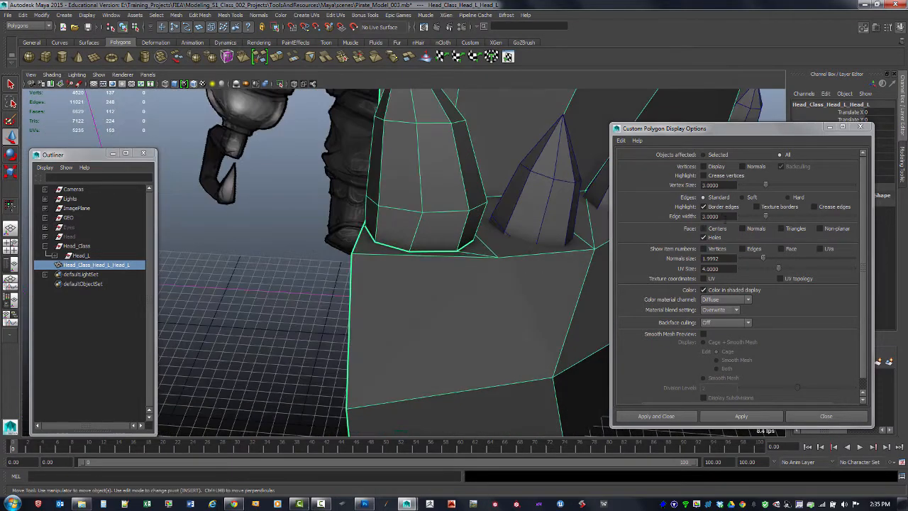
Set the highlighted edge width to 4 in the polygon display options and apply it
{"action": "double_click", "coordinate": [710, 216]}
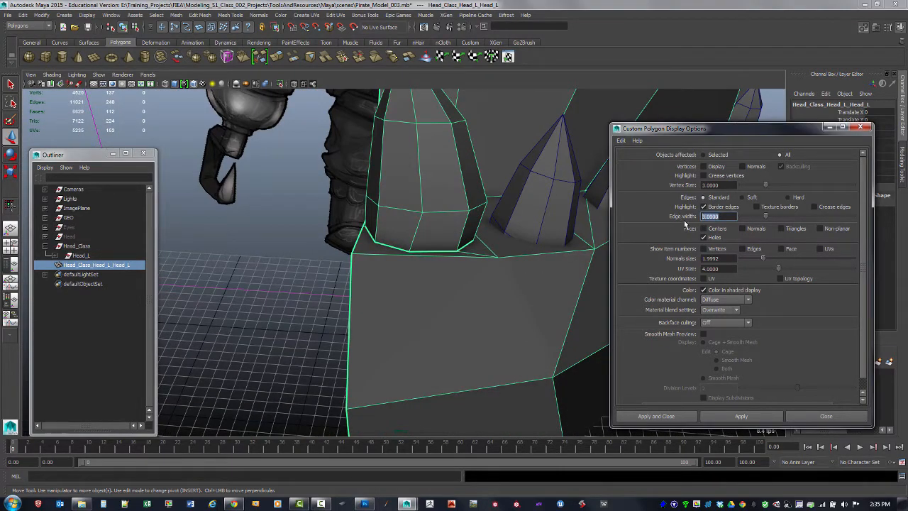
{"action": "left_click", "coordinate": [740, 417]}
{"action": "mouse_move", "coordinate": [446, 256]}
{"action": "left_mouse_down", "text": "alt"}
{"action": "mouse_move", "coordinate": [428, 282]}
{"action": "mouse_move", "coordinate": [439, 283]}
{"action": "mouse_move", "coordinate": [407, 266]}
{"action": "mouse_move", "coordinate": [428, 271]}
{"action": "mouse_move", "coordinate": [429, 312]}
{"action": "mouse_move", "coordinate": [418, 299]}
{"action": "left_mouse_up", "text": "alt"}
Switch to vertex selection and merge the first pair of overlapping tooth and gum vertices at the outer front of the tooth's base
{"action": "key", "text": "F8"}
{"action": "left_click", "coordinate": [423, 293]}
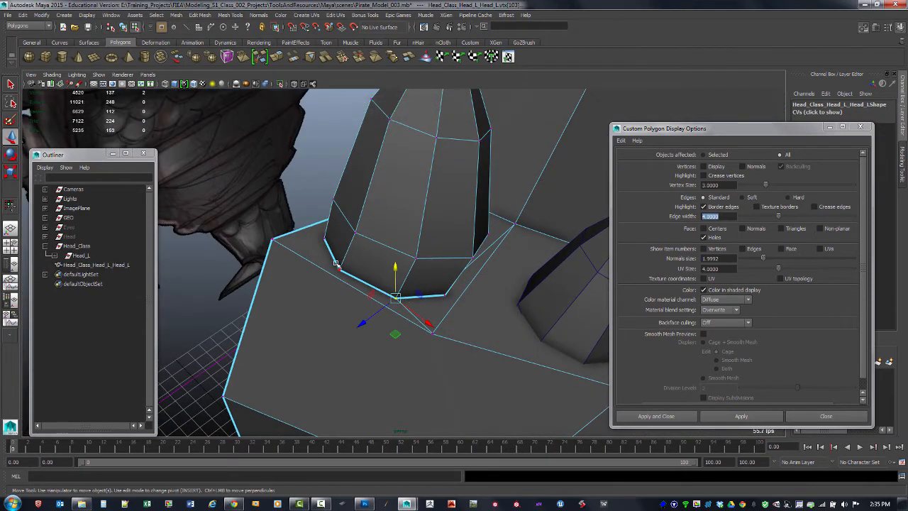
{"action": "left_click", "coordinate": [340, 271]}
{"action": "left_click", "coordinate": [397, 297]}
{"action": "left_click_drag", "start_coordinate": [397, 297], "coordinate": [380, 270], "text": "alt"}
{"action": "left_click_drag", "start_coordinate": [449, 311], "coordinate": [379, 242]}
{"action": "left_click_drag", "start_coordinate": [421, 333], "coordinate": [421, 334]}
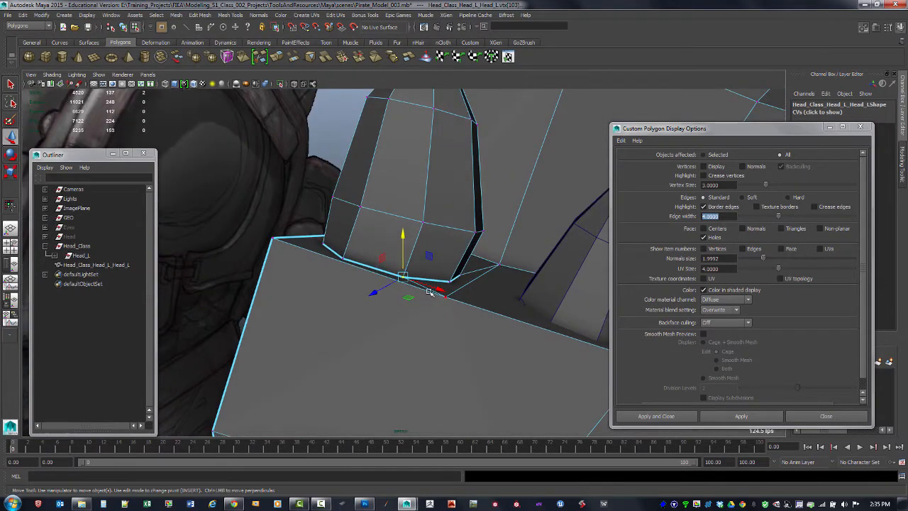
{"action": "mouse_move", "coordinate": [428, 291]}
{"action": "left_mouse_down", "text": "alt"}
{"action": "mouse_move", "coordinate": [437, 288]}
{"action": "mouse_move", "coordinate": [451, 303]}
{"action": "mouse_move", "coordinate": [415, 282]}
{"action": "left_mouse_up", "text": "alt"}
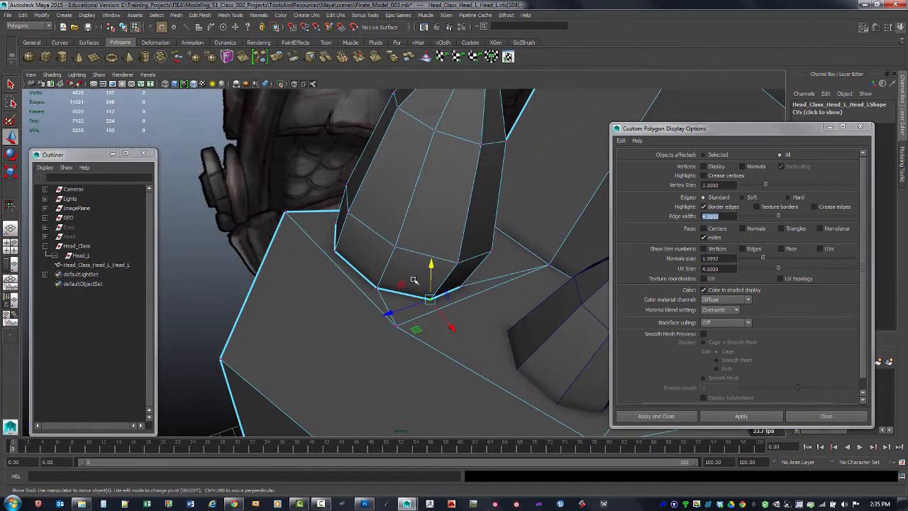
{"action": "left_click_drag", "start_coordinate": [480, 310], "coordinate": [480, 310]}
{"action": "left_click_drag", "start_coordinate": [469, 303], "coordinate": [419, 287], "text": "alt"}
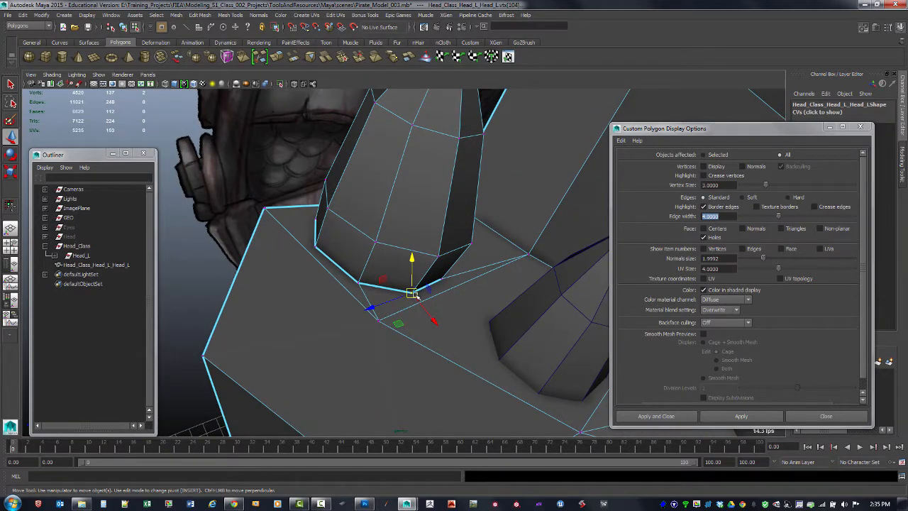
{"action": "right_click_drag", "start_coordinate": [416, 298], "coordinate": [415, 247], "text": "shift"}
{"action": "mouse_move", "coordinate": [414, 248]}
{"action": "left_mouse_down", "text": "alt"}
{"action": "mouse_move", "coordinate": [435, 282]}
{"action": "mouse_move", "coordinate": [417, 266]}
{"action": "left_mouse_up", "text": "alt"}
Merge the next overlapping vertex pairs along the front of the tooth's base, up to the head's open centre border
{"action": "left_click", "coordinate": [362, 256]}
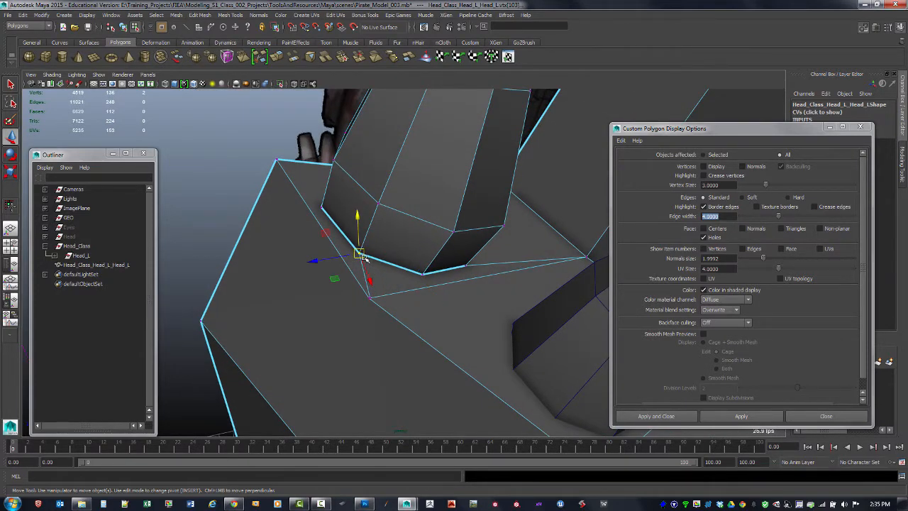
{"action": "left_click_drag", "start_coordinate": [377, 279], "coordinate": [348, 246], "text": "alt"}
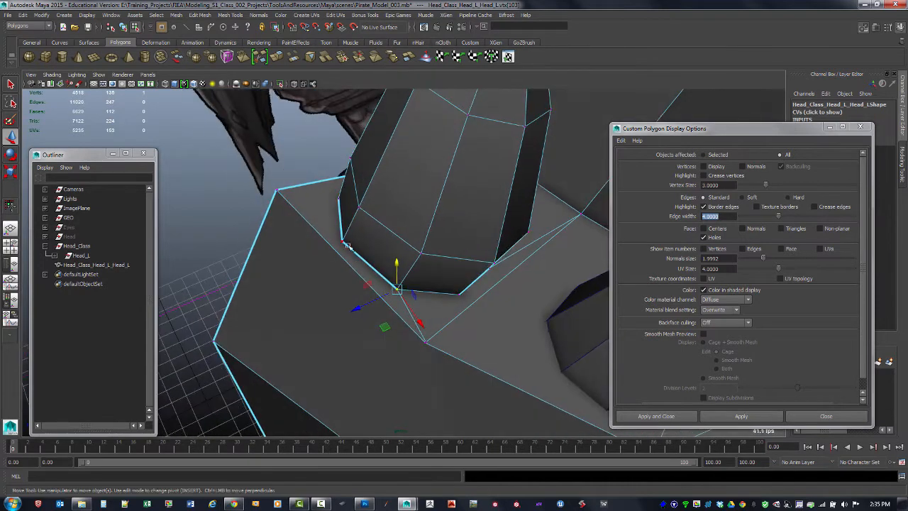
{"action": "left_click", "coordinate": [345, 247]}
{"action": "right_click_drag", "start_coordinate": [343, 241], "coordinate": [341, 198], "text": "shift"}
{"action": "left_click_drag", "start_coordinate": [317, 236], "coordinate": [323, 274], "text": "alt"}
{"action": "key", "text": "g"}
{"action": "left_click_drag", "start_coordinate": [305, 262], "coordinate": [288, 241], "text": "alt"}
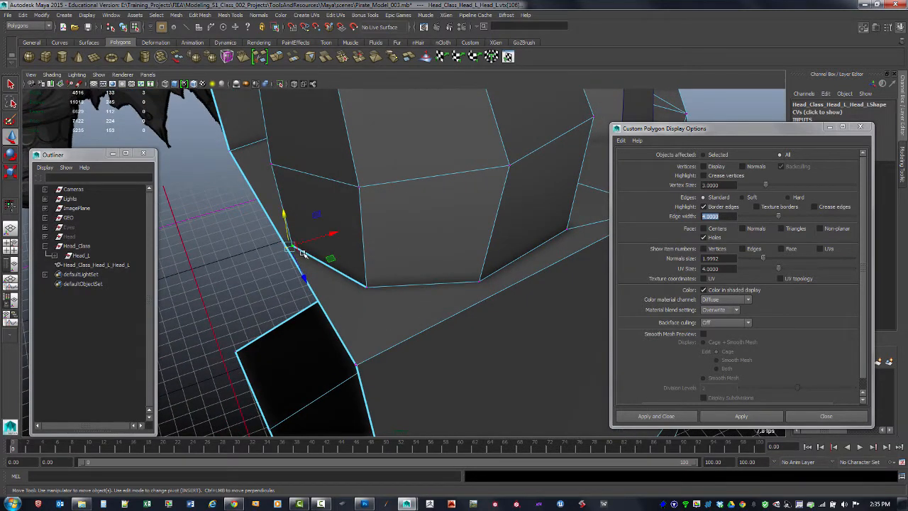
{"action": "key", "text": "g"}
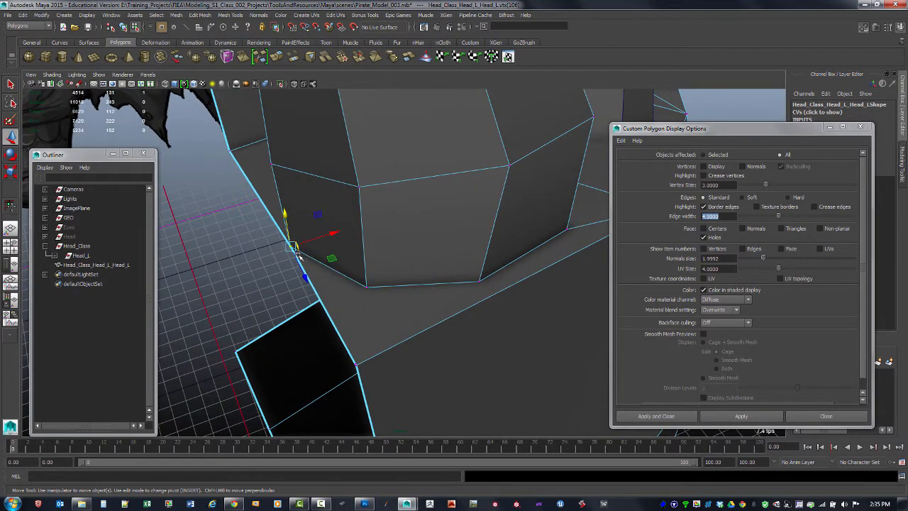
Merge the remaining overlapping vertices around the rest of the tooth's base, and return to object selection
{"action": "left_click_drag", "start_coordinate": [297, 254], "coordinate": [319, 339], "text": "alt"}
{"action": "left_click", "coordinate": [233, 306]}
{"action": "key", "text": "g"}
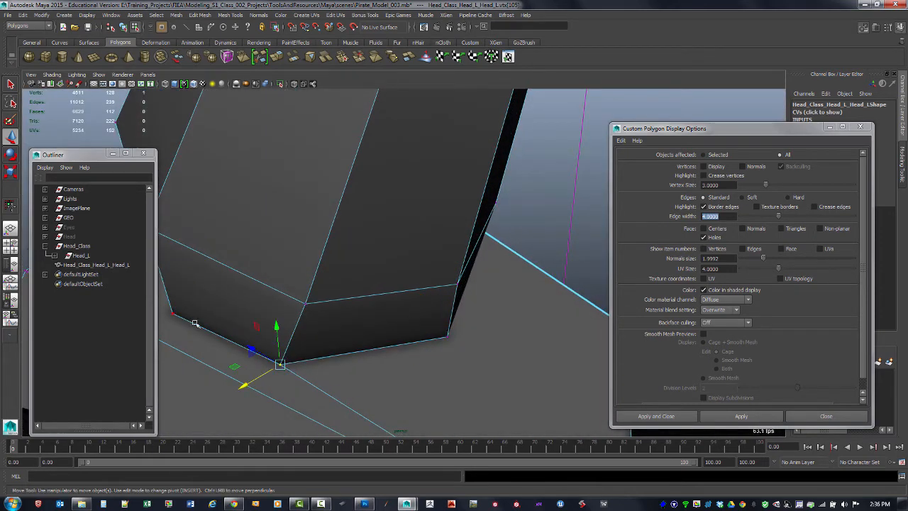
{"action": "left_click_drag", "start_coordinate": [339, 274], "coordinate": [381, 248], "text": "alt"}
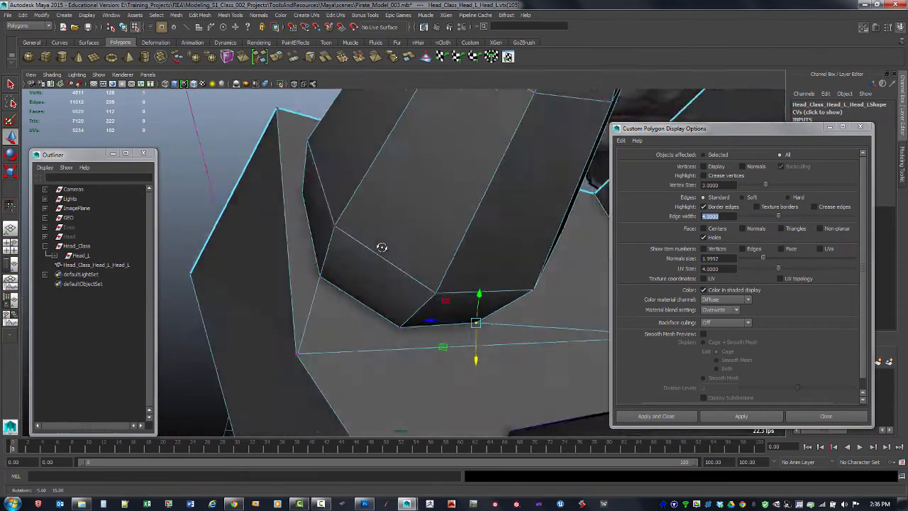
{"action": "middle_click_drag", "start_coordinate": [381, 247], "coordinate": [434, 206], "text": "alt"}
{"action": "left_click_drag", "start_coordinate": [434, 206], "coordinate": [320, 251], "text": "alt"}
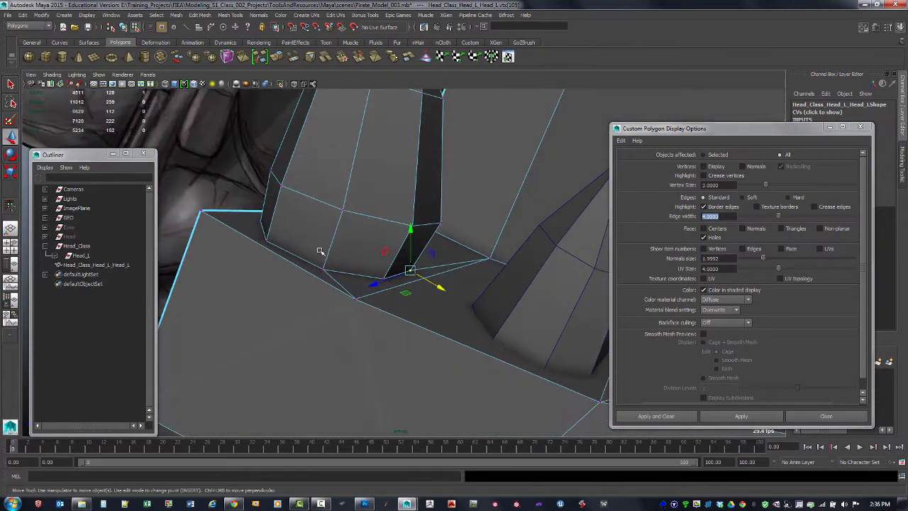
{"action": "key", "text": "F8"}
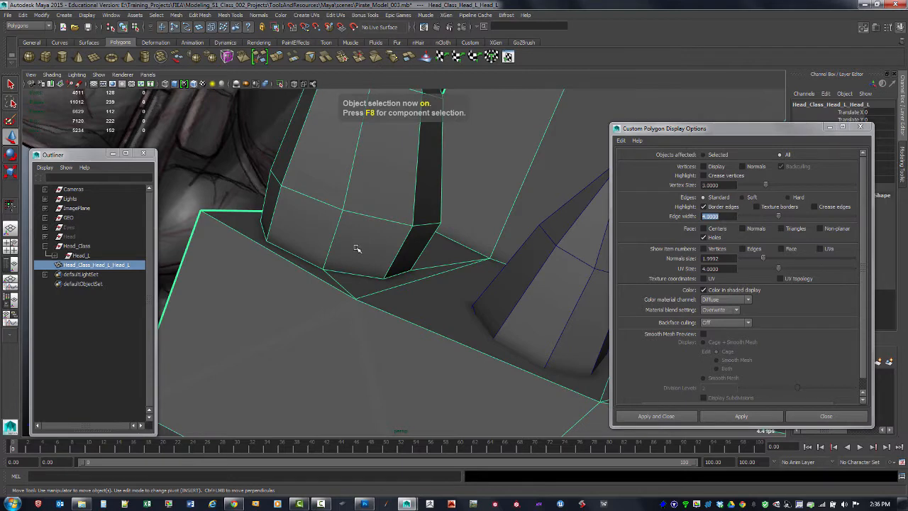
Examine the many-sided gum face around the tooth's base by selecting its surrounding edges, and return to object selection
{"action": "right_click_drag", "start_coordinate": [412, 260], "coordinate": [234, 257], "text": "alt"}
{"action": "left_click_drag", "start_coordinate": [214, 380], "coordinate": [298, 273], "text": "alt"}
{"action": "right_click_drag", "start_coordinate": [298, 273], "coordinate": [339, 252], "text": "alt"}
{"action": "key", "text": "F10"}
{"action": "left_click", "coordinate": [339, 284]}
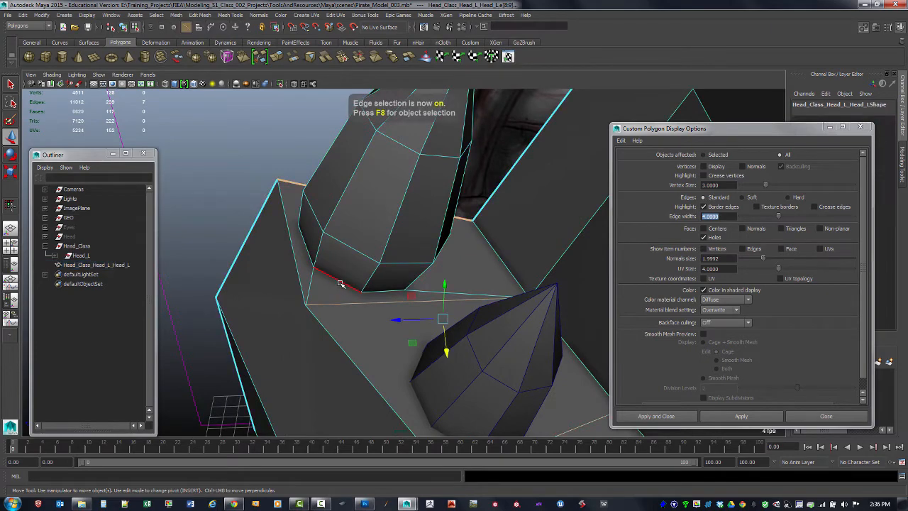
{"action": "left_click_drag", "start_coordinate": [392, 292], "coordinate": [458, 304], "text": "alt"}
{"action": "left_click", "coordinate": [386, 288], "text": "shift"}
{"action": "mouse_move", "coordinate": [540, 279]}
{"action": "left_mouse_down", "text": "alt"}
{"action": "mouse_move", "coordinate": [443, 307]}
{"action": "mouse_move", "coordinate": [428, 303]}
{"action": "mouse_move", "coordinate": [355, 260]}
{"action": "mouse_move", "coordinate": [355, 231]}
{"action": "mouse_move", "coordinate": [330, 237]}
{"action": "mouse_move", "coordinate": [338, 221]}
{"action": "mouse_move", "coordinate": [348, 224]}
{"action": "mouse_move", "coordinate": [335, 204]}
{"action": "mouse_move", "coordinate": [373, 235]}
{"action": "mouse_move", "coordinate": [467, 264]}
{"action": "mouse_move", "coordinate": [396, 259]}
{"action": "left_mouse_up", "text": "alt"}
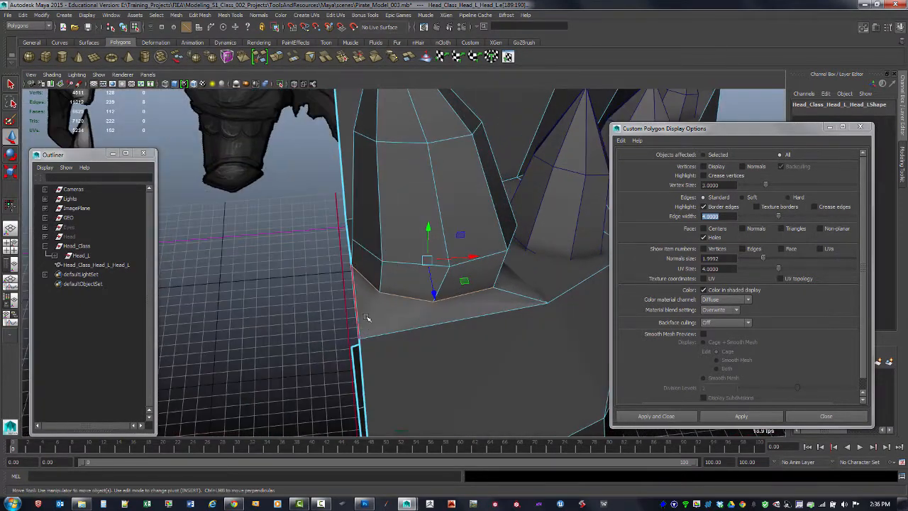
{"action": "key", "text": "F8"}
Use the Multi-Cut Tool to connect two tooth-base vertices to the nearest gum-rim corners, splitting the many-sided face
{"action": "right_click_drag", "start_coordinate": [383, 287], "coordinate": [385, 323], "text": "shift"}
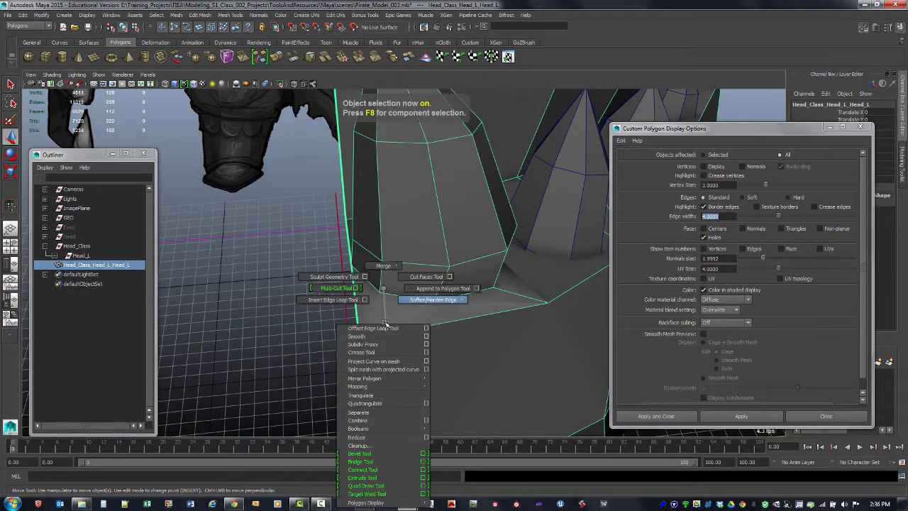
{"action": "right_click_drag", "start_coordinate": [343, 288], "coordinate": [344, 289], "text": "shift"}
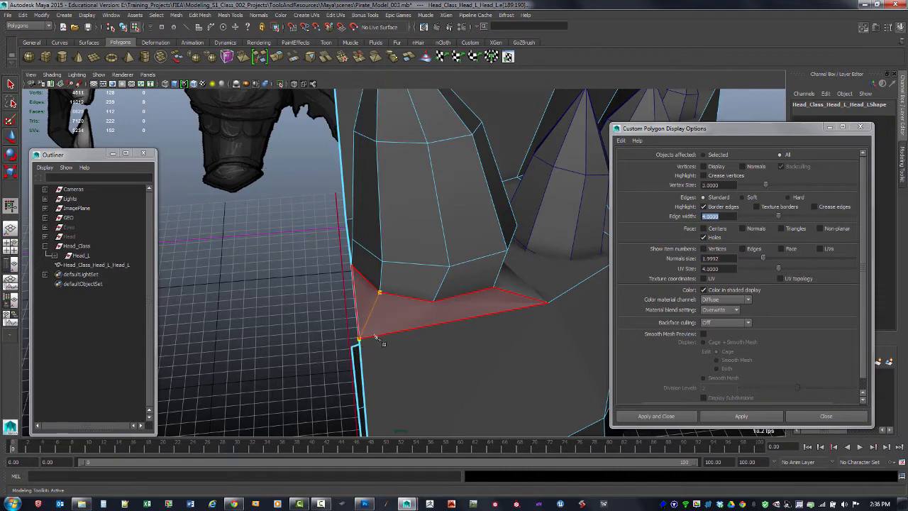
{"action": "left_click_drag", "start_coordinate": [425, 344], "coordinate": [369, 322], "text": "alt"}
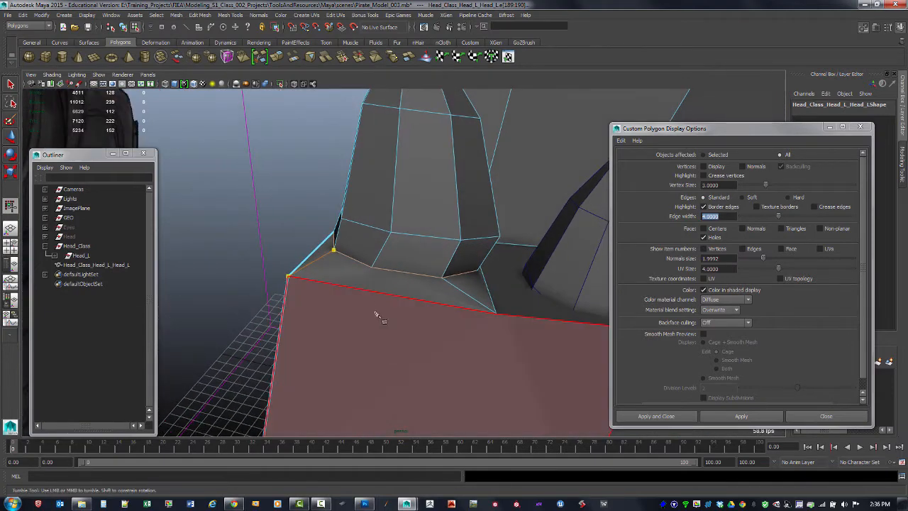
{"action": "right_click", "coordinate": [376, 313]}
{"action": "left_click", "coordinate": [341, 218]}
{"action": "left_click_drag", "start_coordinate": [414, 294], "coordinate": [346, 190], "text": "alt"}
{"action": "right_click_drag", "start_coordinate": [345, 191], "coordinate": [365, 193], "text": "alt"}
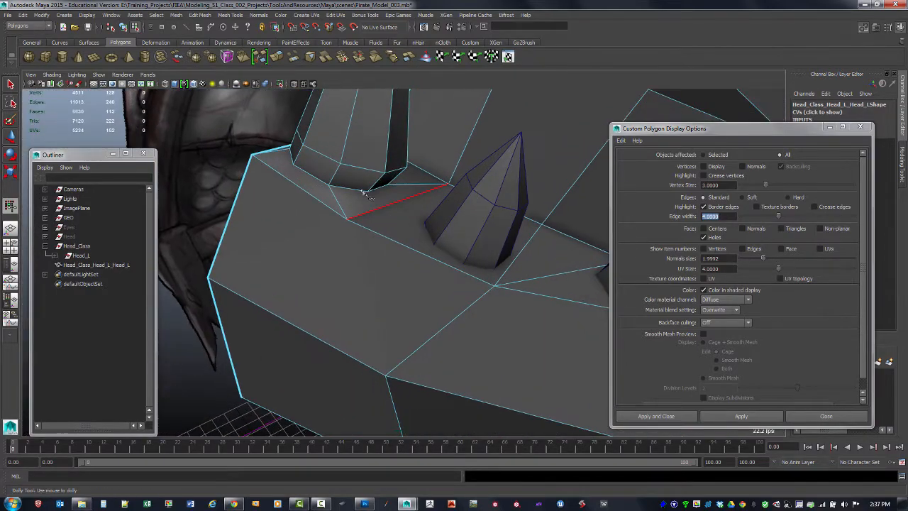
{"action": "left_click", "coordinate": [347, 219]}
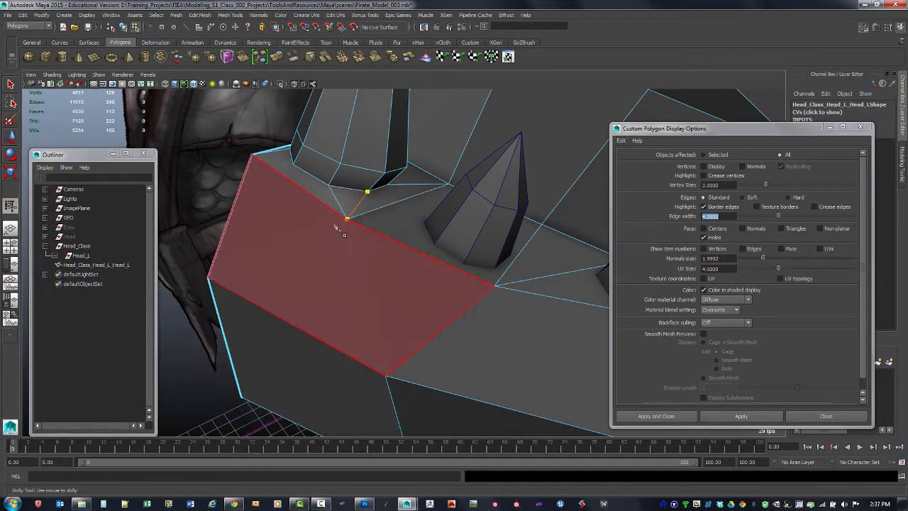
Cut a new edge line from the gum-rim vertex in front of the tooth down the jaw's outer face and across its underside to the border
{"action": "left_click_drag", "start_coordinate": [392, 253], "coordinate": [355, 234], "text": "alt"}
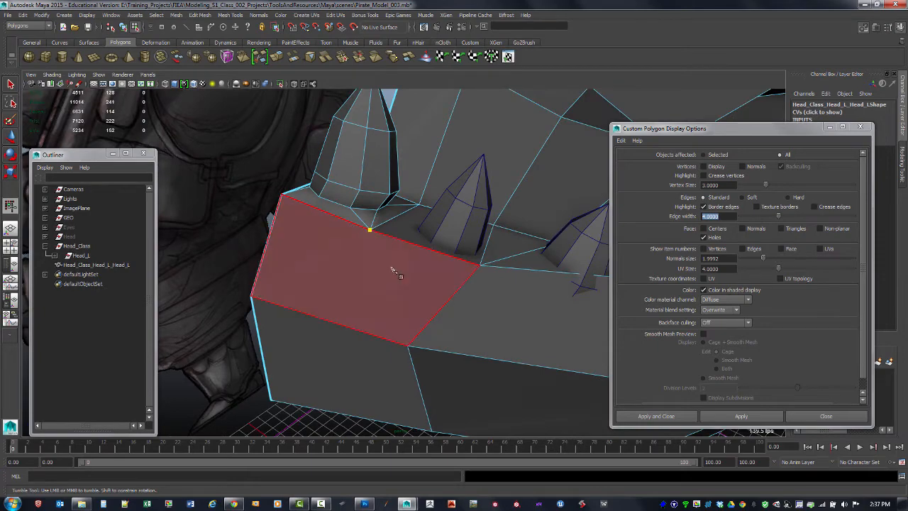
{"action": "left_click_drag", "start_coordinate": [392, 264], "coordinate": [377, 227], "text": "alt"}
{"action": "right_click_drag", "start_coordinate": [377, 226], "coordinate": [362, 228], "text": "alt"}
{"action": "left_click_drag", "start_coordinate": [361, 230], "coordinate": [364, 252], "text": "alt"}
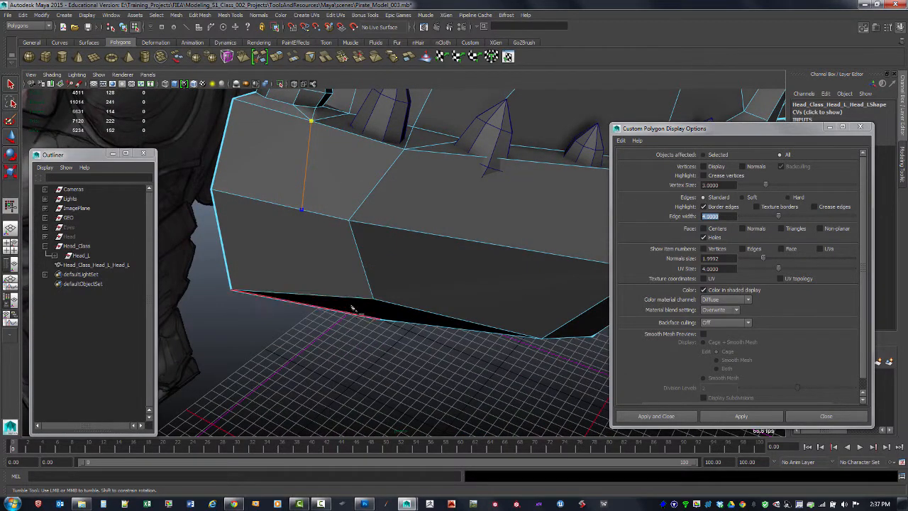
{"action": "left_click_drag", "start_coordinate": [352, 308], "coordinate": [385, 279], "text": "alt"}
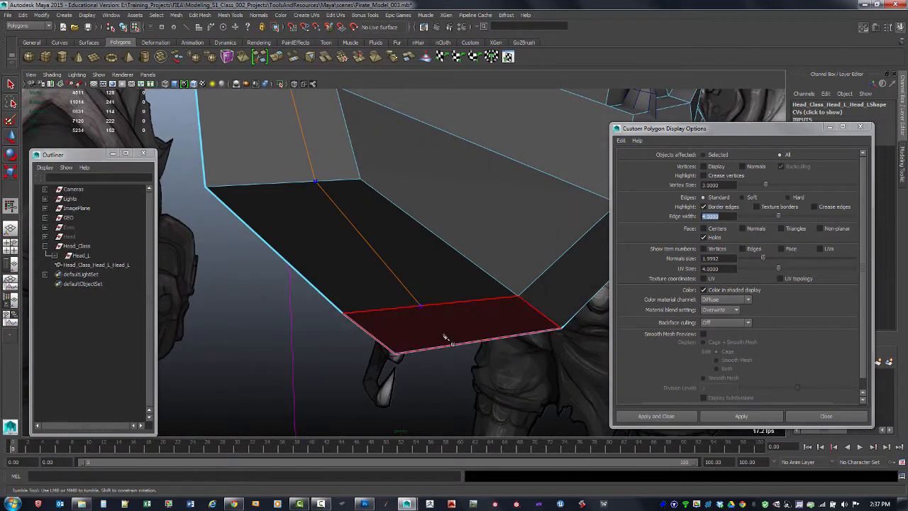
{"action": "right_click", "coordinate": [451, 345]}
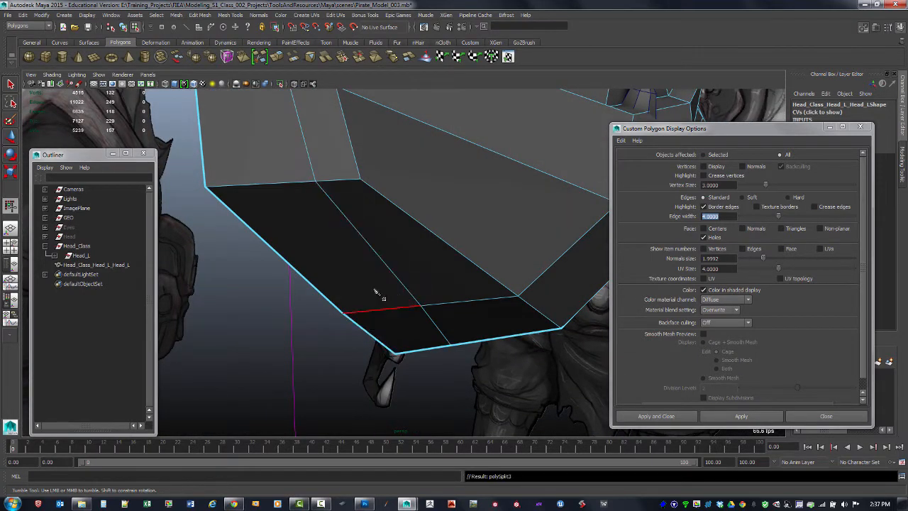
Switch to vertex selection and move the new cut's vertices on the jaw's lower edge and underside slightly downward to round the shape
{"action": "key", "text": "F9"}
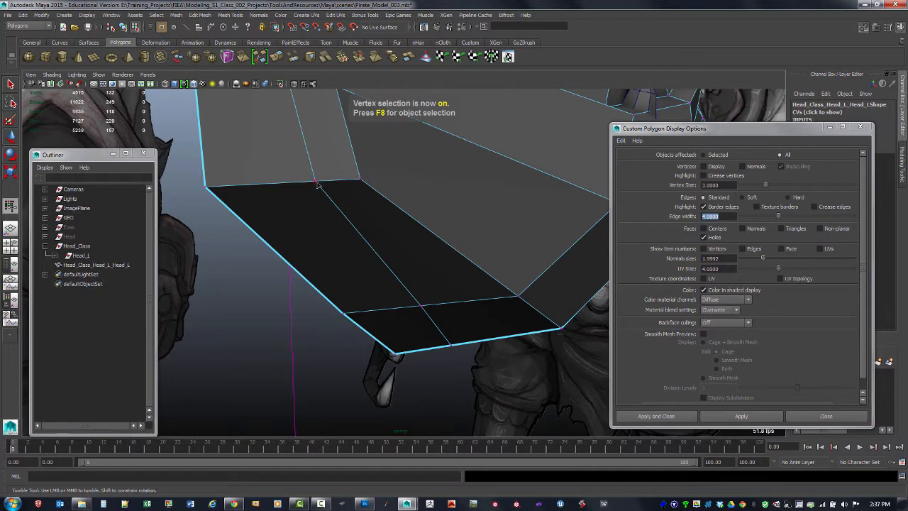
{"action": "left_click", "coordinate": [317, 185]}
{"action": "left_click_drag", "start_coordinate": [319, 201], "coordinate": [323, 215], "text": "alt"}
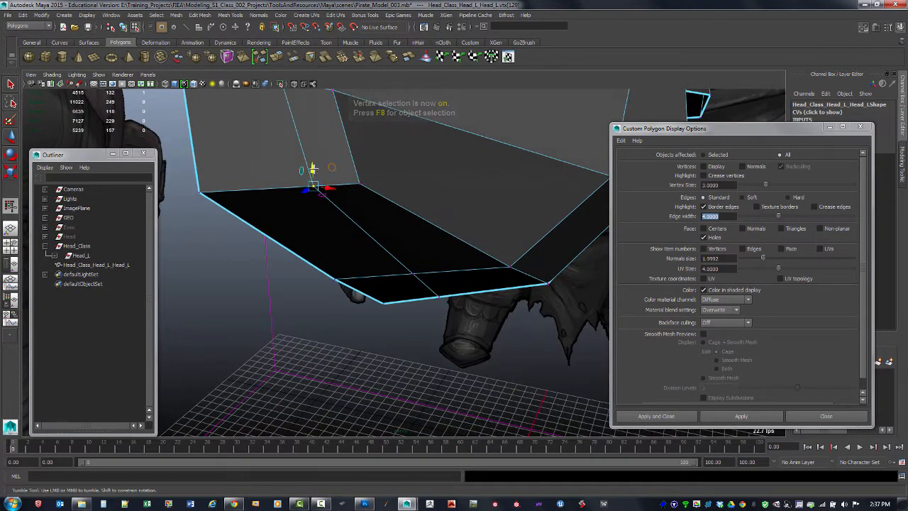
{"action": "left_click_drag", "start_coordinate": [313, 169], "coordinate": [312, 175]}
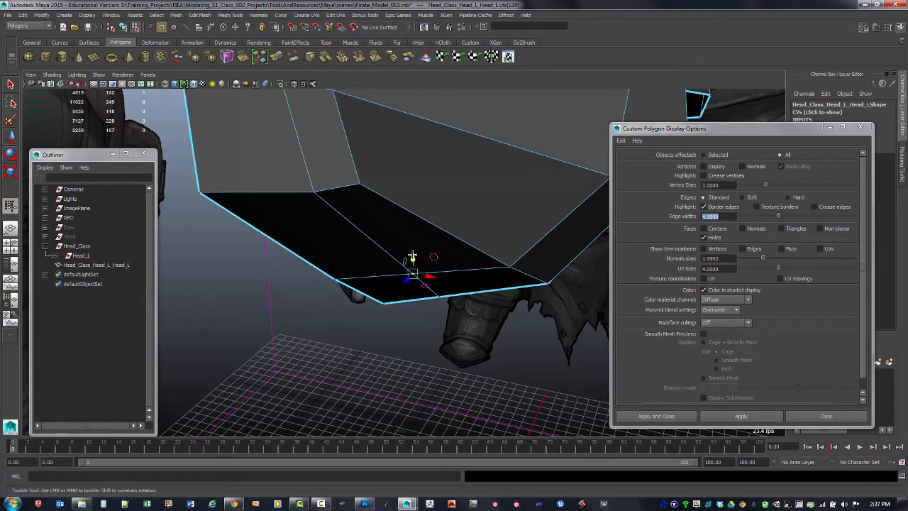
{"action": "left_click_drag", "start_coordinate": [412, 256], "coordinate": [441, 287]}
{"action": "middle_click_drag", "start_coordinate": [392, 186], "coordinate": [403, 243], "text": "alt"}
{"action": "left_click_drag", "start_coordinate": [402, 244], "coordinate": [301, 311], "text": "alt"}
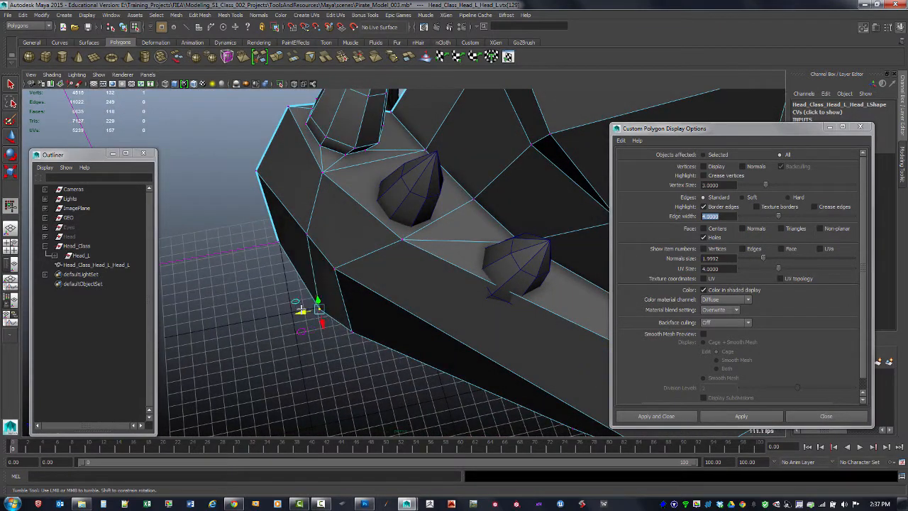
Pull the gum-rim vertex in front of the combined tooth slightly outward to round the jaw's contour
{"action": "left_click_drag", "start_coordinate": [317, 256], "coordinate": [329, 200], "text": "alt"}
{"action": "right_click_drag", "start_coordinate": [329, 200], "coordinate": [357, 219], "text": "alt"}
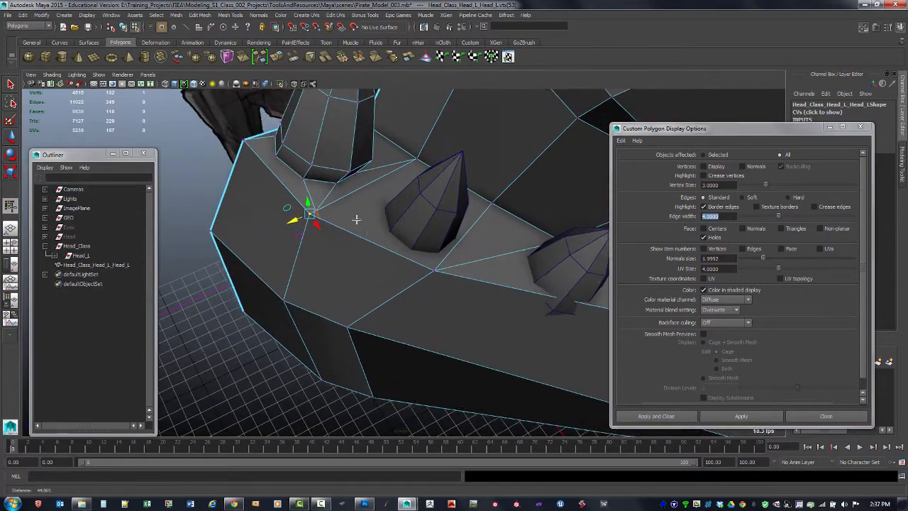
{"action": "left_click_drag", "start_coordinate": [357, 220], "coordinate": [334, 201], "text": "alt"}
{"action": "middle_click_drag", "start_coordinate": [334, 201], "coordinate": [353, 218], "text": "alt"}
{"action": "mouse_move", "coordinate": [352, 218]}
{"action": "left_mouse_down", "text": "alt"}
{"action": "mouse_move", "coordinate": [471, 215]}
{"action": "mouse_move", "coordinate": [408, 197]}
{"action": "mouse_move", "coordinate": [480, 211]}
{"action": "mouse_move", "coordinate": [447, 199]}
{"action": "mouse_move", "coordinate": [376, 199]}
{"action": "mouse_move", "coordinate": [351, 209]}
{"action": "left_mouse_up", "text": "alt"}
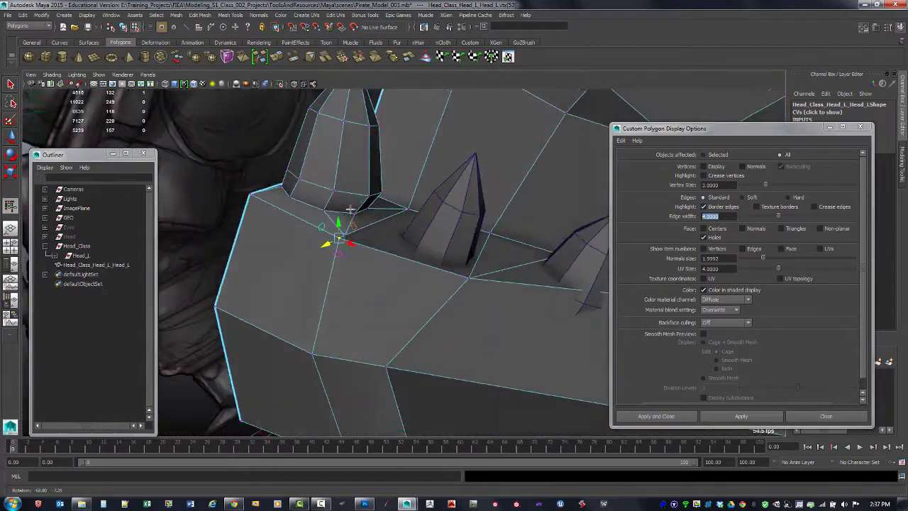
Return to object selection and harden all edges of the combined head mesh
{"action": "right_click_drag", "start_coordinate": [350, 209], "coordinate": [330, 218], "text": "alt"}
{"action": "mouse_move", "coordinate": [412, 234]}
{"action": "left_mouse_down", "text": "alt"}
{"action": "mouse_move", "coordinate": [349, 264]}
{"action": "mouse_move", "coordinate": [414, 248]}
{"action": "left_mouse_up", "text": "alt"}
{"action": "right_click_drag", "start_coordinate": [413, 248], "coordinate": [354, 231], "text": "alt"}
{"action": "key", "text": "F8"}
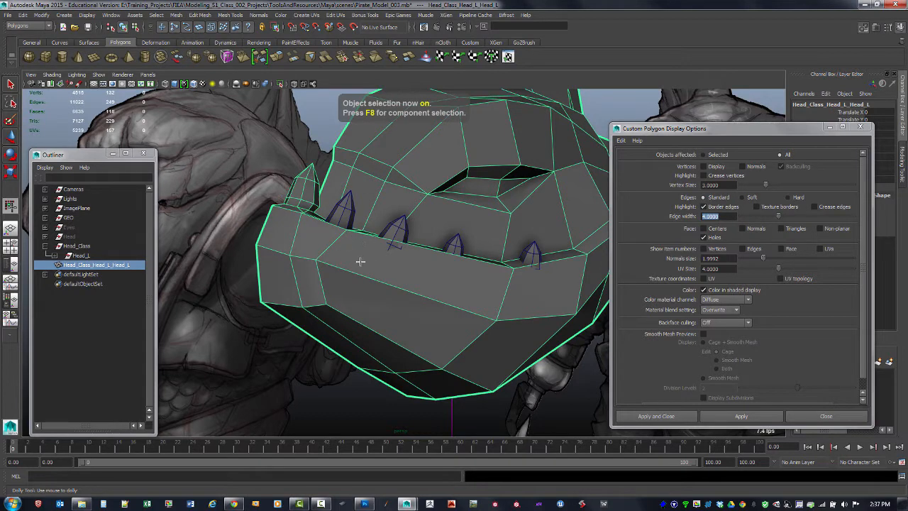
{"action": "right_click", "coordinate": [361, 280], "text": "shift"}
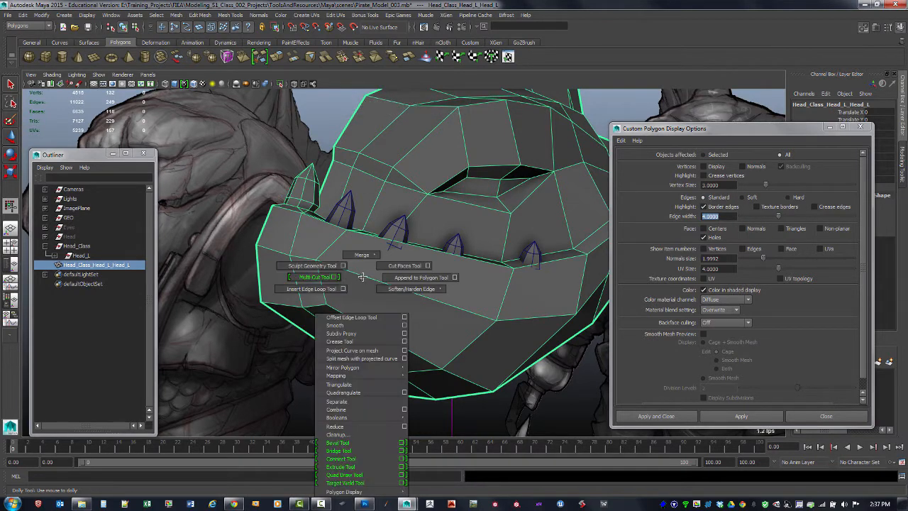
{"action": "right_click_drag", "start_coordinate": [392, 279], "coordinate": [431, 295], "text": "shift"}
{"action": "right_click_drag", "start_coordinate": [442, 243], "coordinate": [350, 223], "text": "alt"}
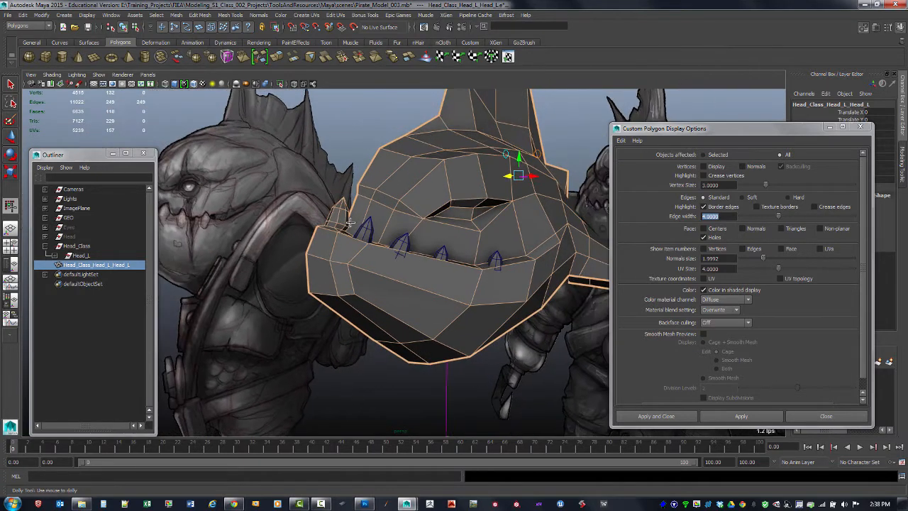
{"action": "key", "text": "F8"}
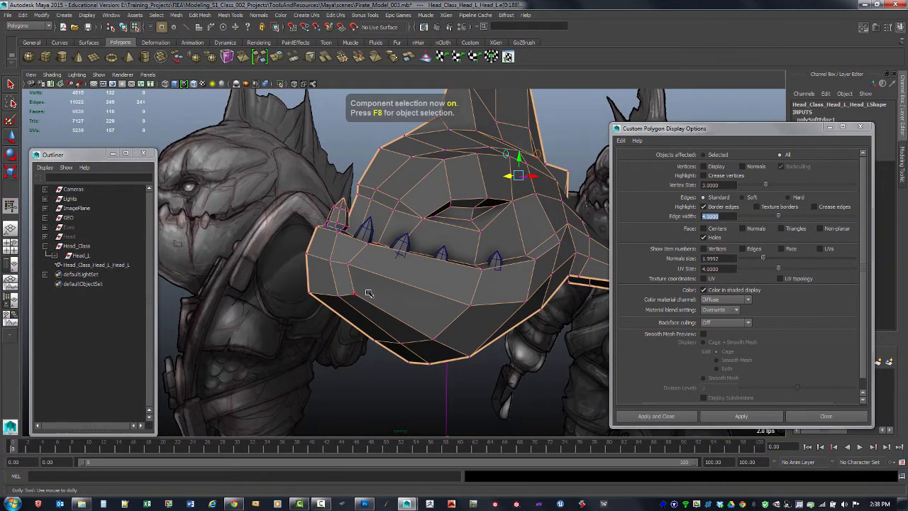
{"action": "key", "text": "F8"}
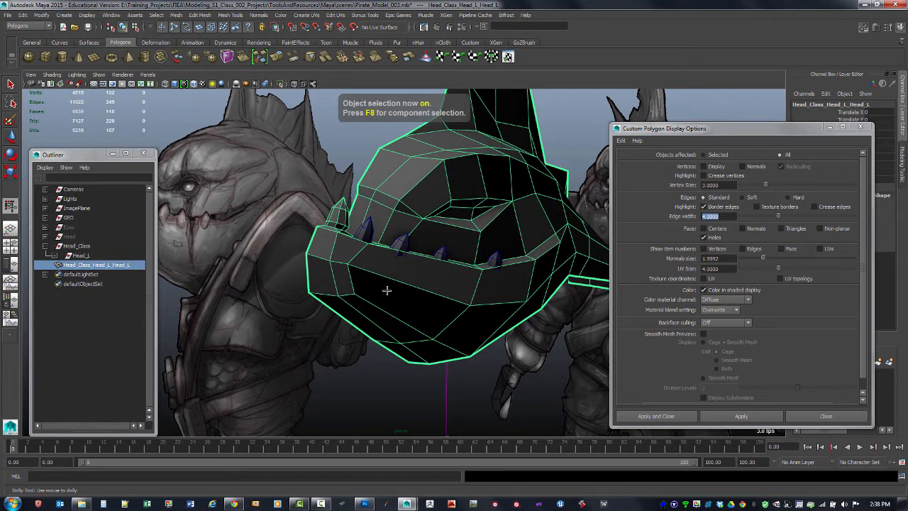
{"action": "key", "text": "ctrl+z"}
{"action": "key", "text": "F8"}
{"action": "left_click_drag", "start_coordinate": [338, 395], "coordinate": [397, 302], "text": "alt"}
{"action": "key", "text": "7"}
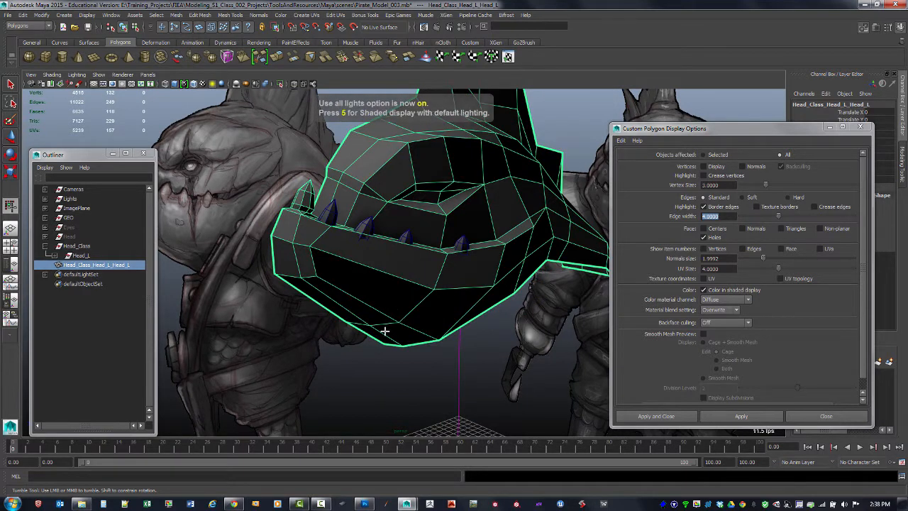
{"action": "key", "text": "5"}
{"action": "key", "text": "7"}
{"action": "key", "text": "5"}
{"action": "right_click_drag", "start_coordinate": [378, 402], "coordinate": [378, 346], "text": "alt"}
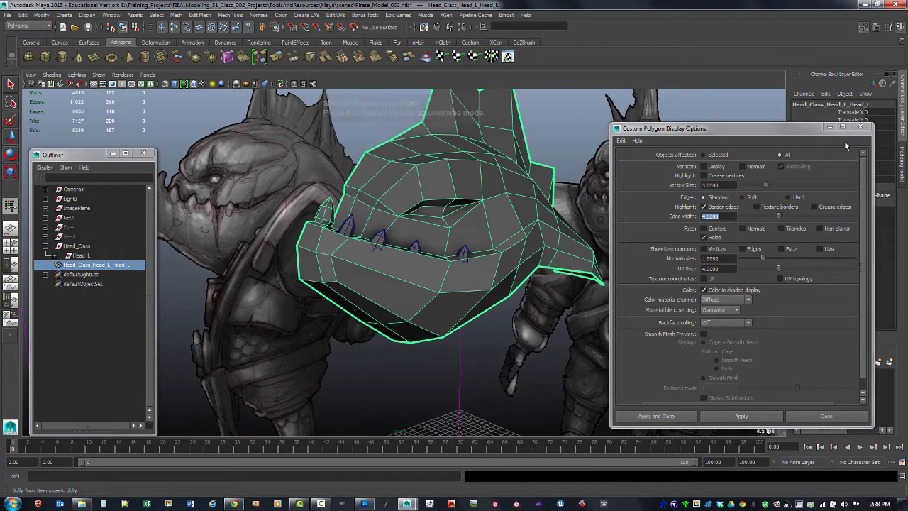
Close the Custom Polygon Display Options window and deselect the head mesh
{"action": "left_click", "coordinate": [860, 127]}
{"action": "middle_click_drag", "start_coordinate": [588, 245], "coordinate": [579, 243], "text": "alt"}
{"action": "left_click_drag", "start_coordinate": [579, 243], "coordinate": [483, 364], "text": "alt"}
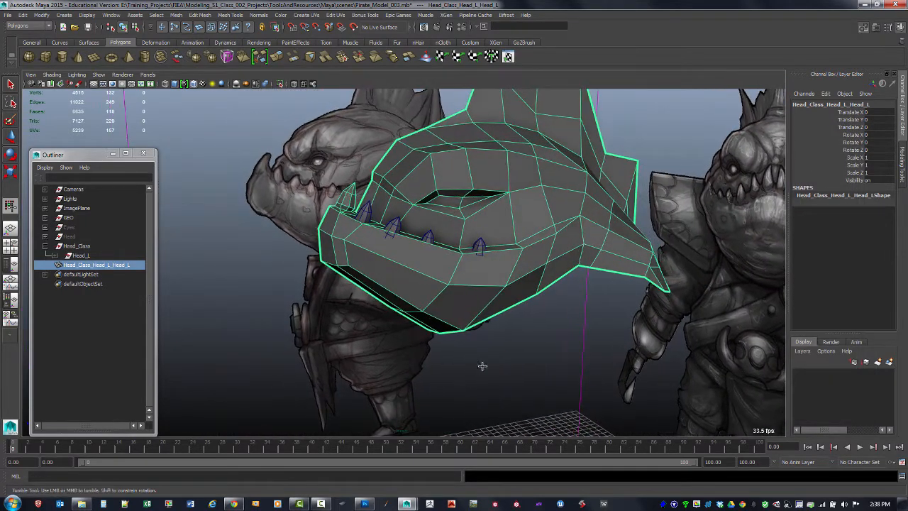
{"action": "left_click", "coordinate": [483, 364]}
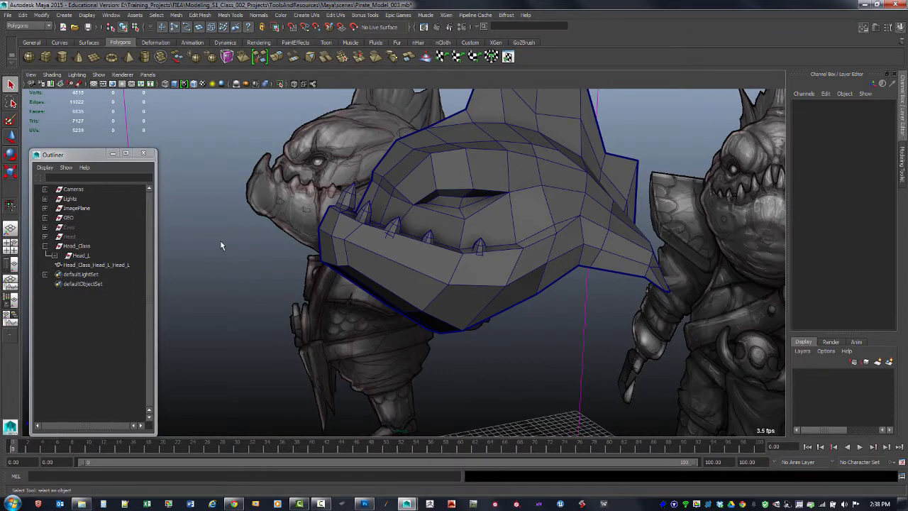
Select the combined head mesh and parent it under the Head_L group, beside Teeth_L
{"action": "left_click_drag", "start_coordinate": [221, 245], "coordinate": [315, 286], "text": "alt"}
{"action": "left_click_drag", "start_coordinate": [415, 287], "coordinate": [426, 320], "text": "alt"}
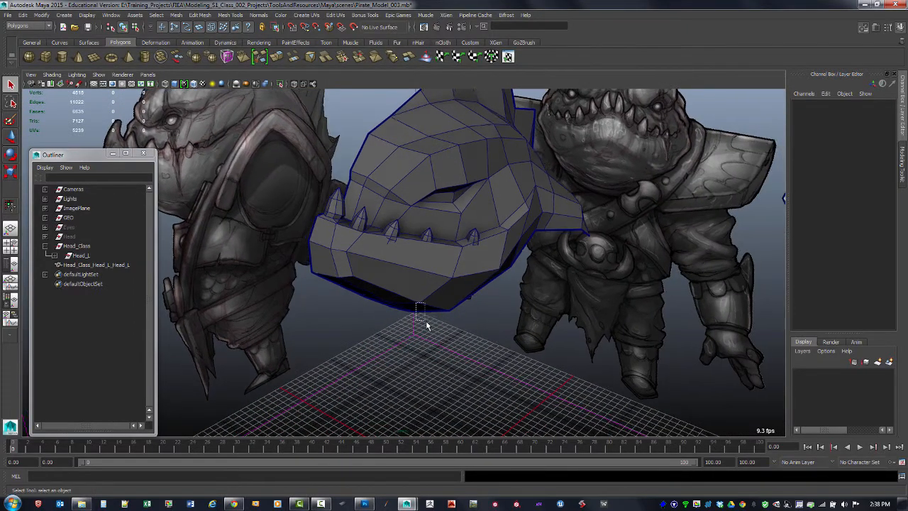
{"action": "left_click", "coordinate": [407, 281]}
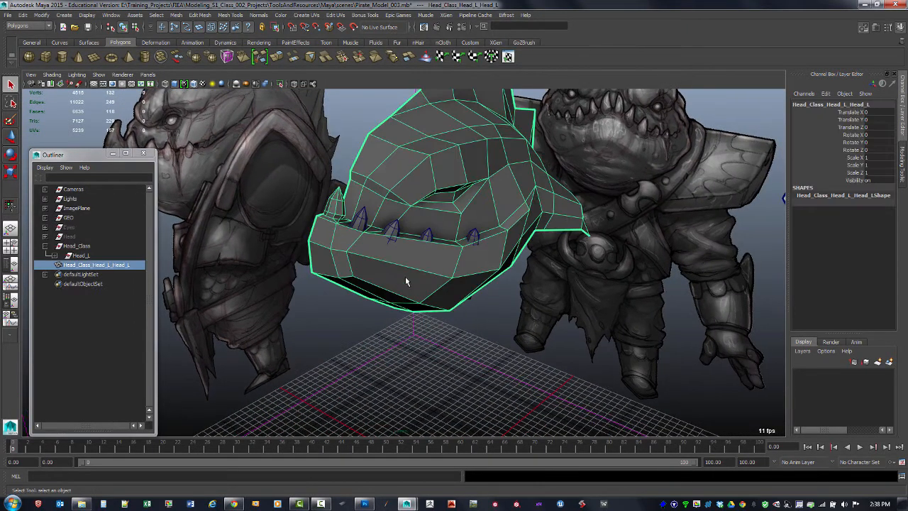
{"action": "left_click", "coordinate": [79, 257]}
{"action": "left_click", "coordinate": [89, 265]}
{"action": "left_click", "coordinate": [55, 256]}
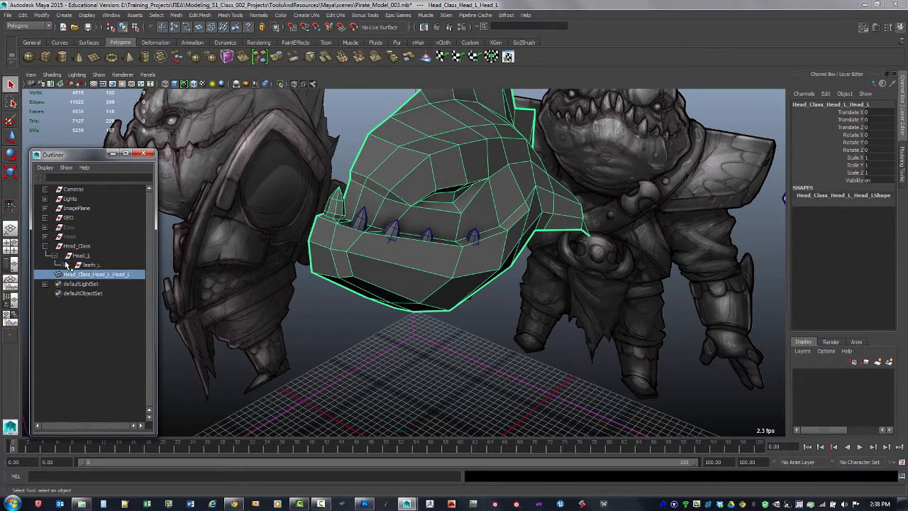
{"action": "middle_click_drag", "start_coordinate": [85, 258], "coordinate": [83, 258]}
Create a mirrored instance of the Head_L group with Duplicate Special, using an X scale of -1
{"action": "left_click", "coordinate": [83, 257]}
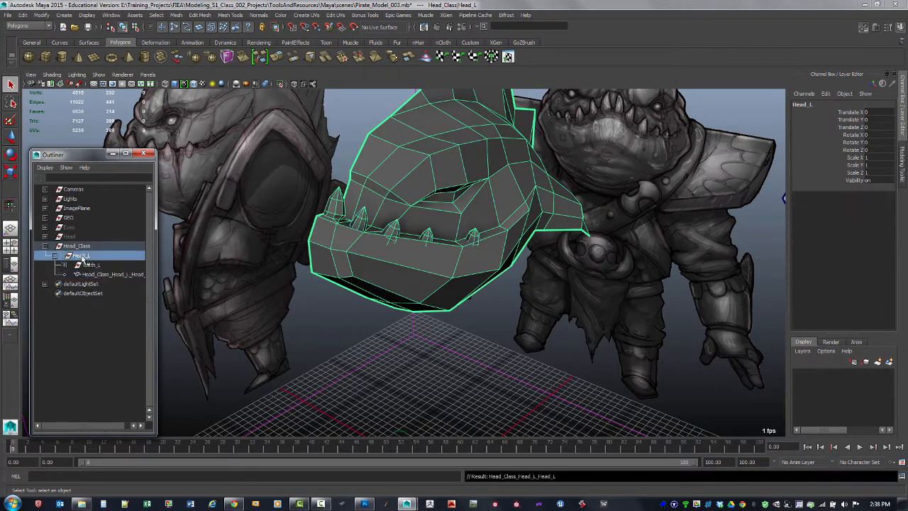
{"action": "left_click", "coordinate": [24, 14]}
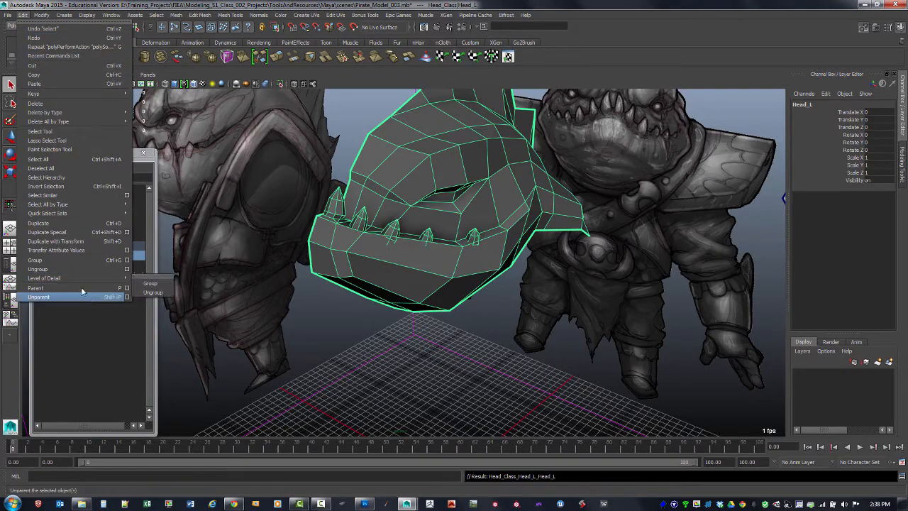
{"action": "left_click", "coordinate": [78, 236]}
{"action": "left_click", "coordinate": [388, 366]}
{"action": "left_click_drag", "start_coordinate": [388, 362], "coordinate": [429, 324], "text": "alt"}
Hide the head mesh under Head_L to check how its mirrored instance responds, and show it again
{"action": "left_click", "coordinate": [84, 284]}
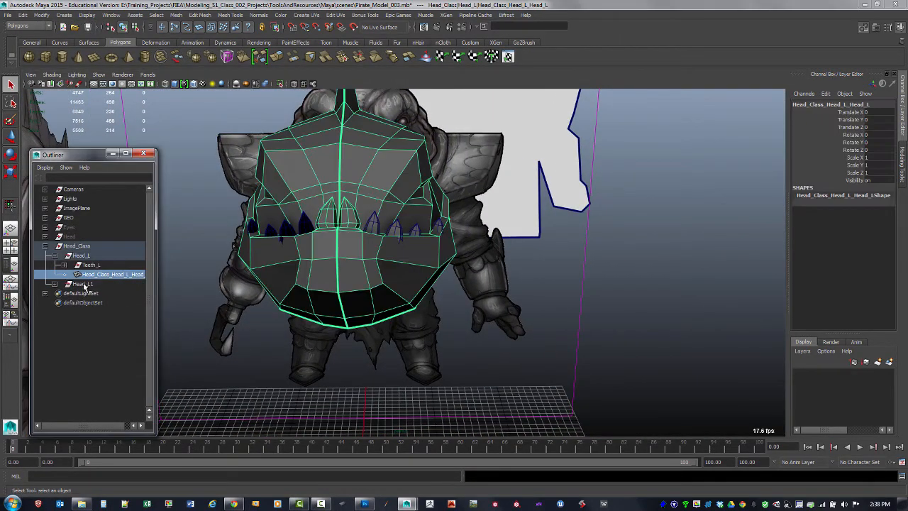
{"action": "key", "text": "ctrl+h"}
{"action": "left_click", "coordinate": [83, 293]}
{"action": "left_click", "coordinate": [84, 283]}
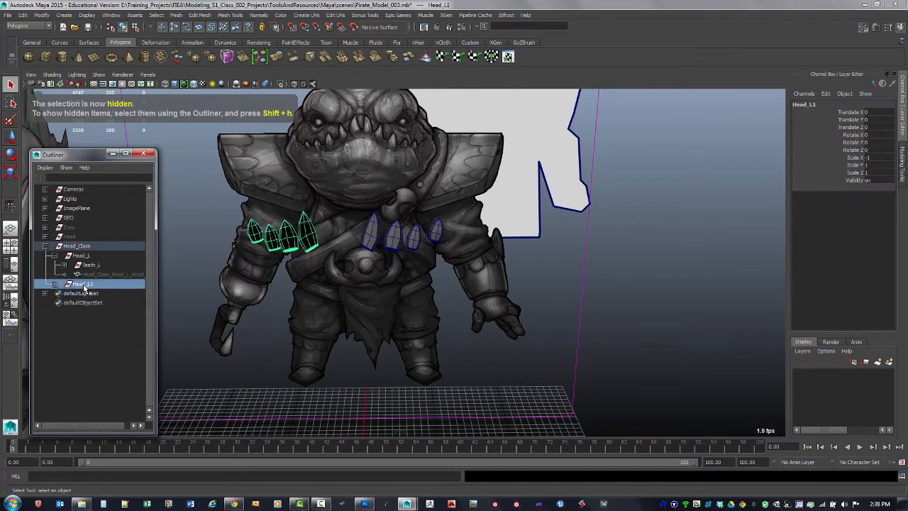
{"action": "left_click", "coordinate": [118, 274]}
{"action": "key", "text": "shift+h"}
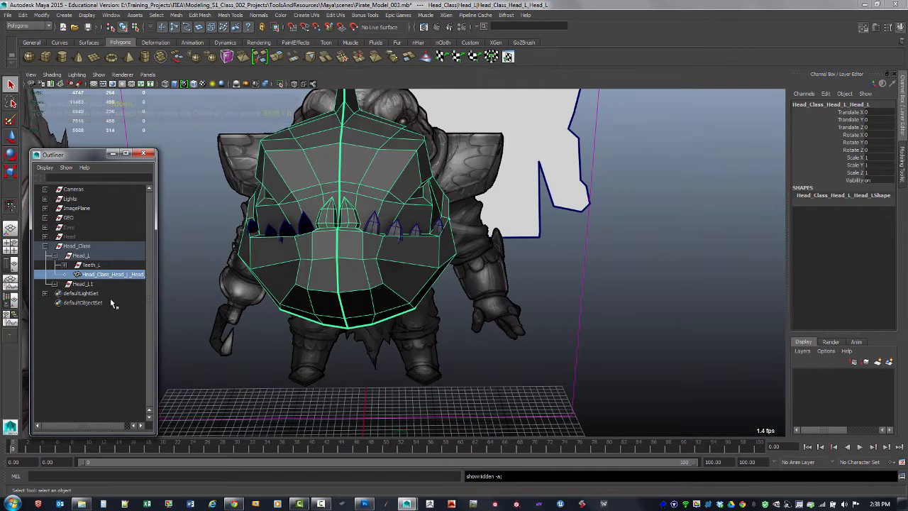
Expand the Head_L1 group, try hiding its Teeth_L group, and show the teeth again
{"action": "left_click", "coordinate": [55, 284]}
{"action": "left_click", "coordinate": [91, 302]}
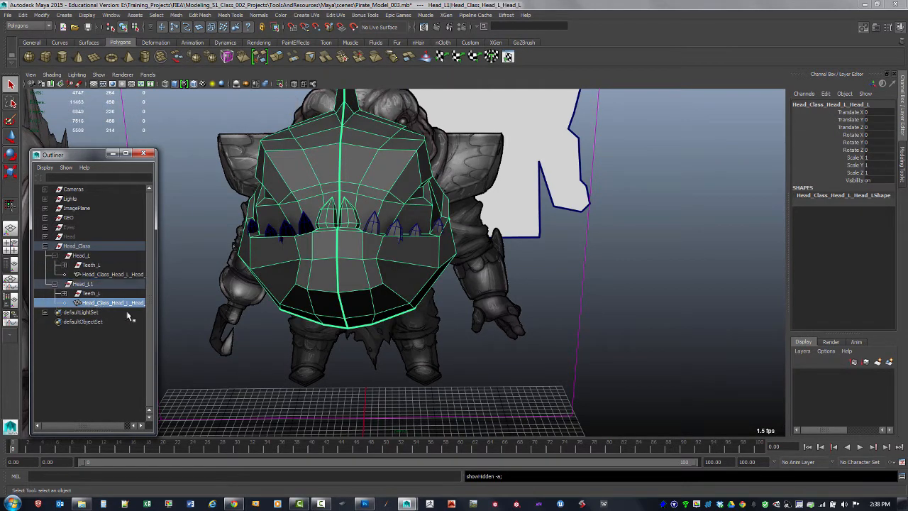
{"action": "left_click", "coordinate": [88, 294]}
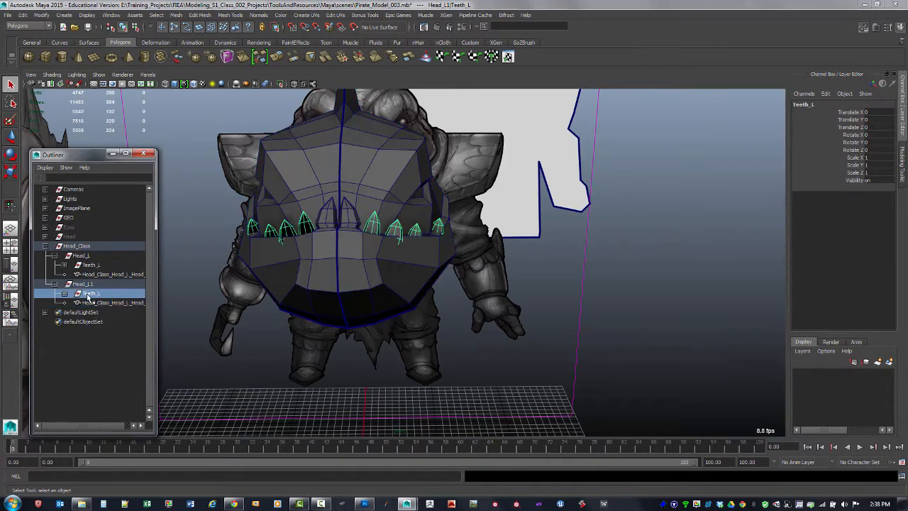
{"action": "key", "text": "ctrl+h"}
{"action": "left_click", "coordinate": [91, 294]}
{"action": "key", "text": "shift+h"}
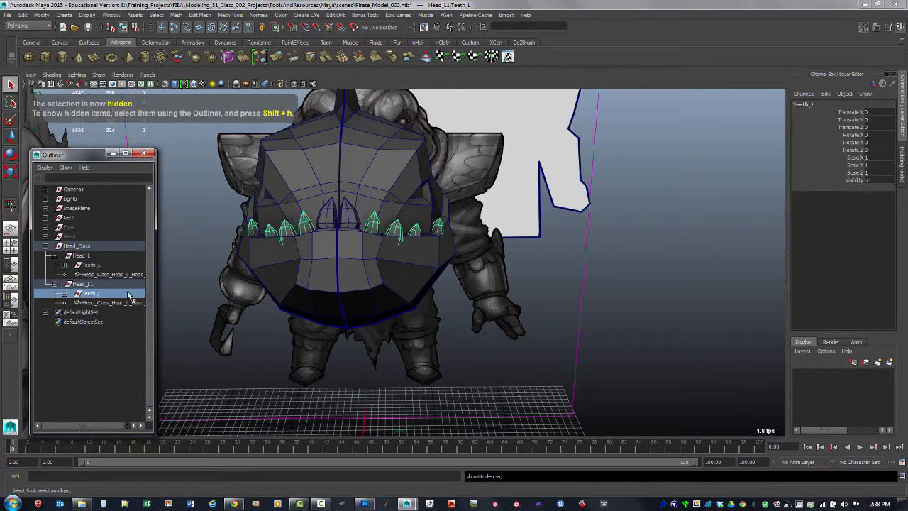
Deselect everything and turn off the wireframe overlay on the shaded models
{"action": "left_click", "coordinate": [519, 393]}
{"action": "left_click_drag", "start_coordinate": [518, 394], "coordinate": [397, 330], "text": "alt"}
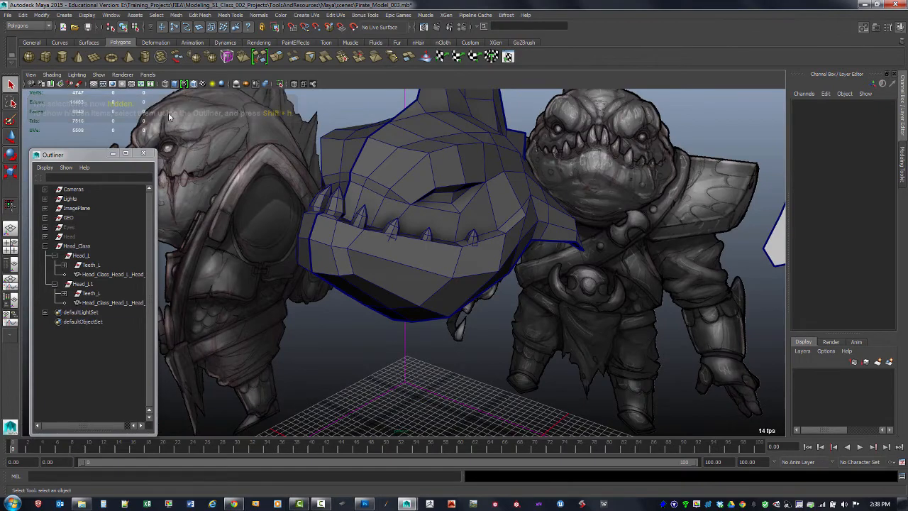
{"action": "left_click", "coordinate": [193, 85]}
Examine the mirrored head's jaw, teeth and silhouette from several angles against the reference images
{"action": "left_click_drag", "start_coordinate": [441, 290], "coordinate": [488, 317], "text": "alt"}
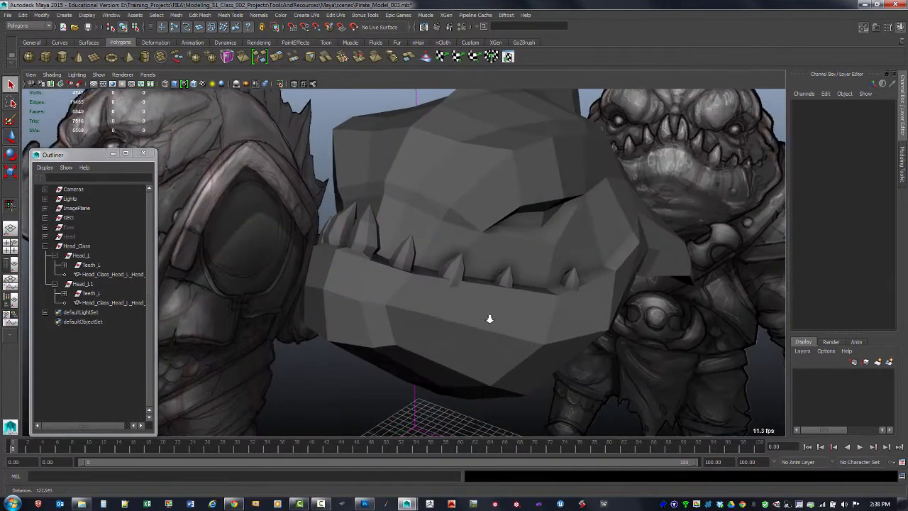
{"action": "scroll", "coordinate": [384, 284], "scroll_direction": "up", "scroll_amount": 3}
{"action": "scroll", "coordinate": [377, 288], "scroll_direction": "up", "scroll_amount": 2}
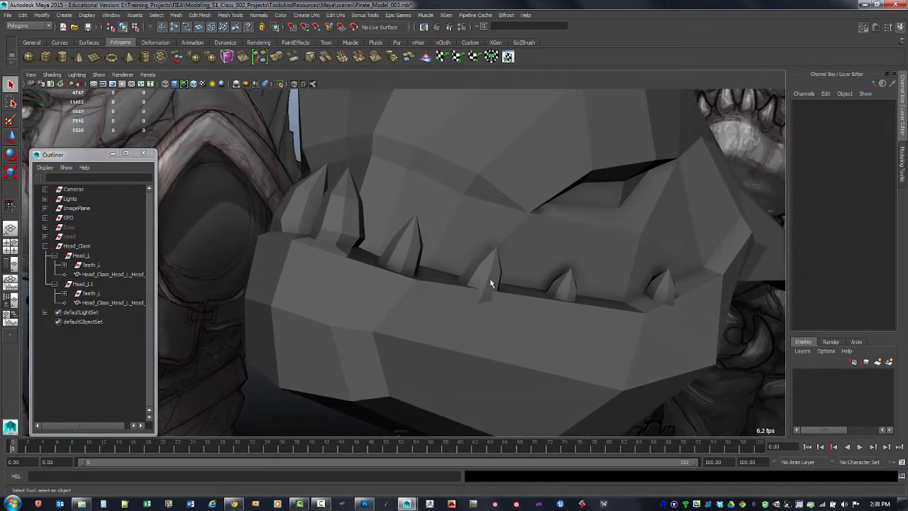
{"action": "left_click_drag", "start_coordinate": [483, 310], "coordinate": [473, 301], "text": "alt"}
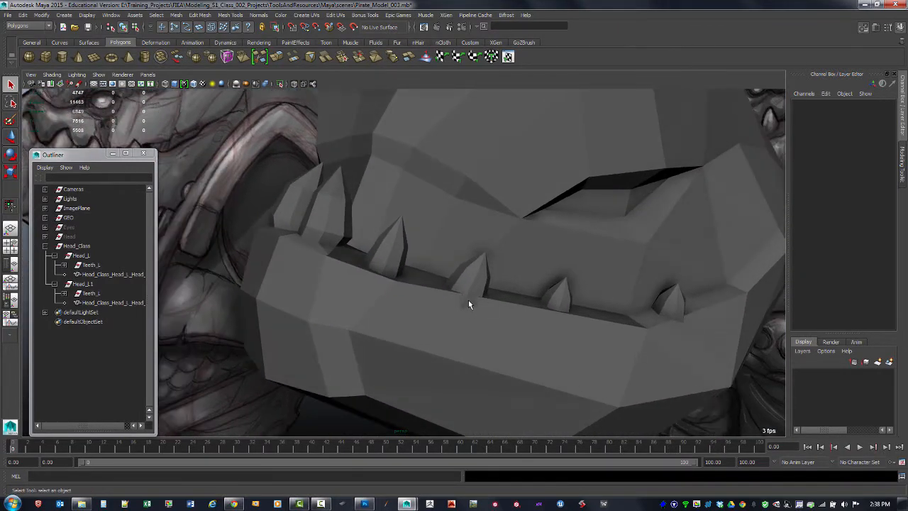
{"action": "left_click", "coordinate": [468, 301]}
{"action": "left_click", "coordinate": [442, 336]}
{"action": "left_click_drag", "start_coordinate": [455, 313], "coordinate": [448, 303], "text": "alt"}
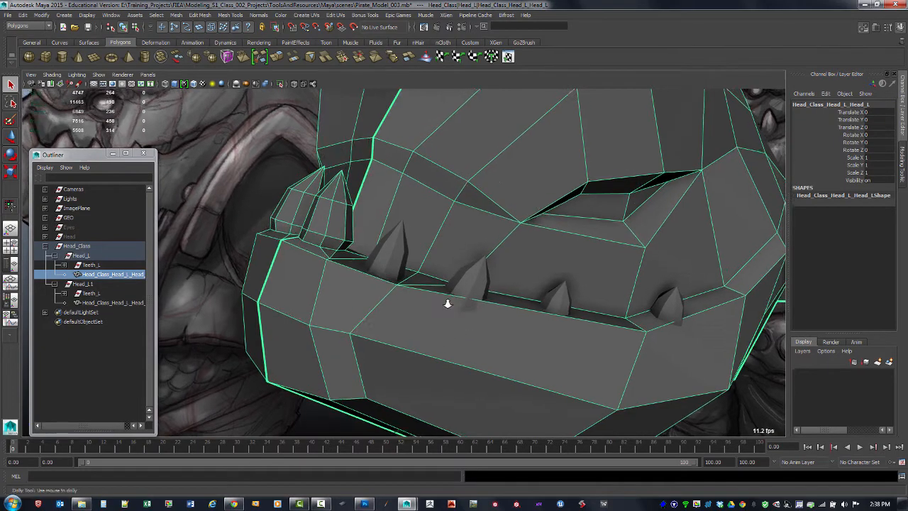
{"action": "scroll", "coordinate": [446, 305], "scroll_direction": "down", "scroll_amount": 3}
{"action": "left_click", "coordinate": [325, 390]}
{"action": "left_click_drag", "start_coordinate": [390, 314], "coordinate": [391, 200], "text": "alt"}
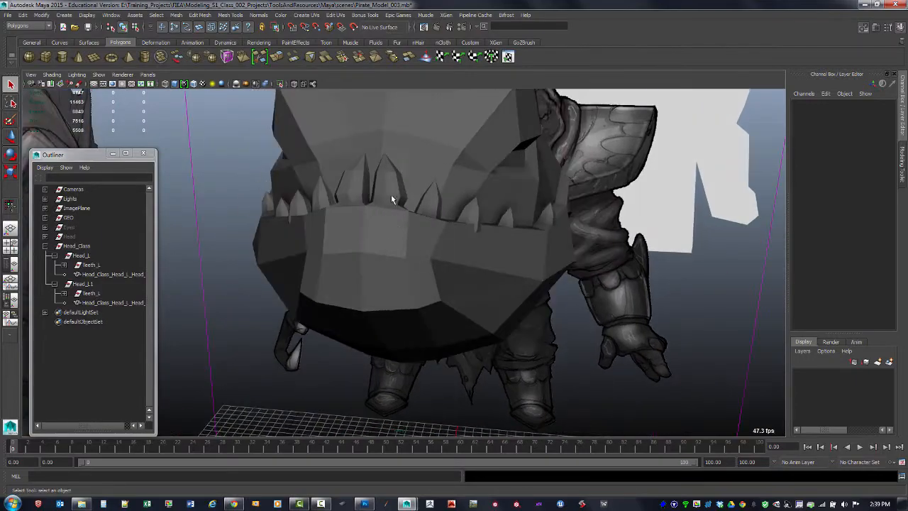
{"action": "right_click_drag", "start_coordinate": [484, 247], "coordinate": [416, 204], "text": "alt"}
{"action": "left_click_drag", "start_coordinate": [481, 245], "coordinate": [423, 246], "text": "alt"}
{"action": "right_click_drag", "start_coordinate": [423, 246], "coordinate": [479, 281], "text": "alt"}
{"action": "left_click_drag", "start_coordinate": [479, 281], "coordinate": [400, 270], "text": "alt"}
{"action": "left_click_drag", "start_coordinate": [437, 288], "coordinate": [391, 262], "text": "alt"}
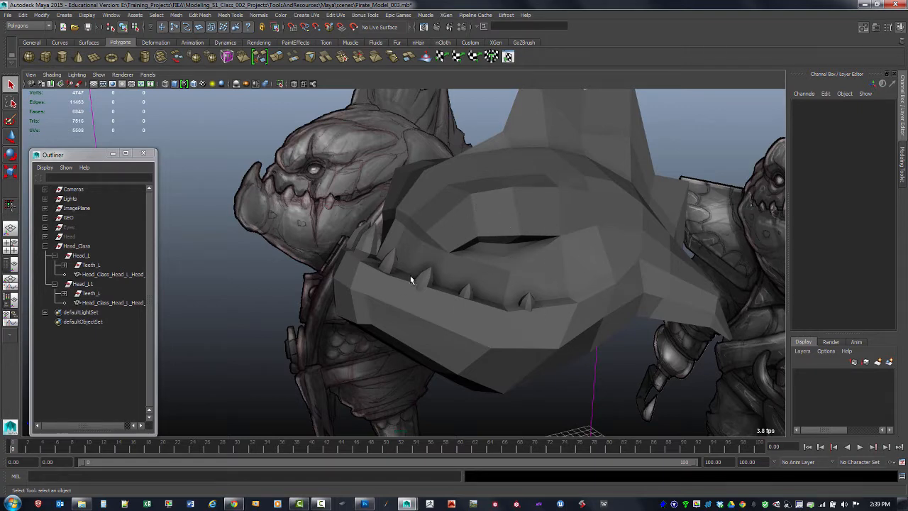
{"action": "left_click_drag", "start_coordinate": [497, 274], "coordinate": [401, 262], "text": "alt"}
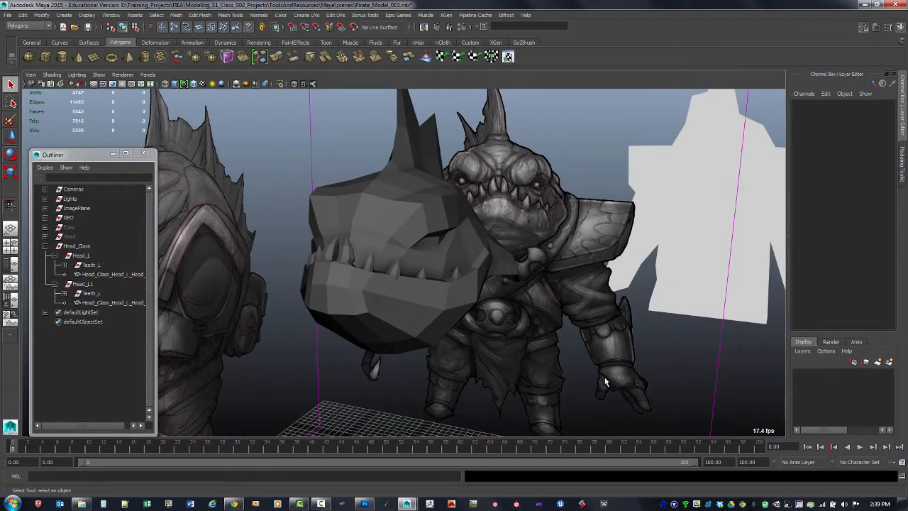
{"action": "left_click_drag", "start_coordinate": [453, 313], "coordinate": [427, 186], "text": "alt"}
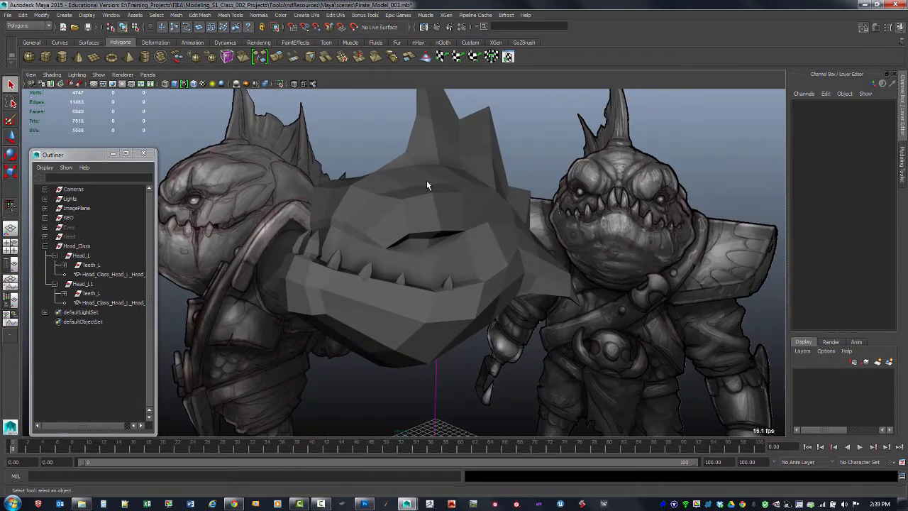
Select the head mesh under Head_L, soften all its edges, and deselect it
{"action": "left_click_drag", "start_coordinate": [402, 280], "coordinate": [385, 260], "text": "alt"}
{"action": "left_click", "coordinate": [389, 263]}
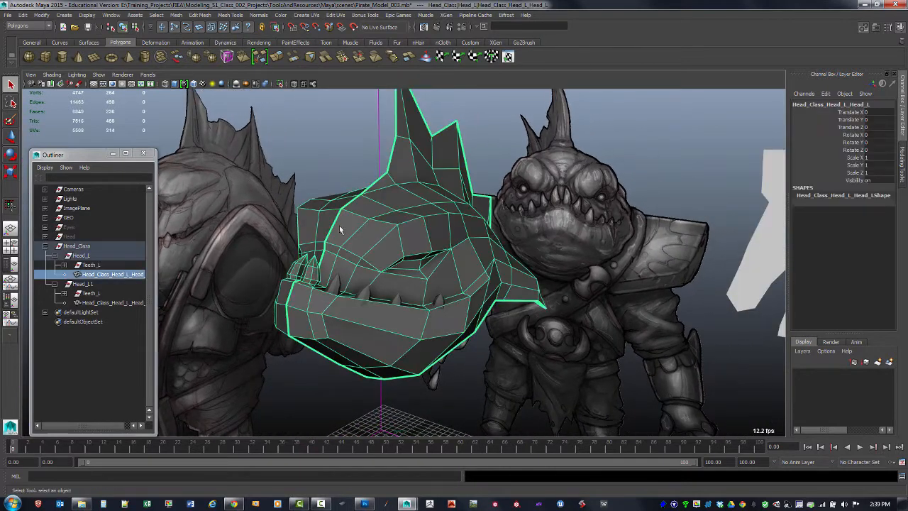
{"action": "left_click", "coordinate": [258, 15]}
{"action": "left_click", "coordinate": [273, 106]}
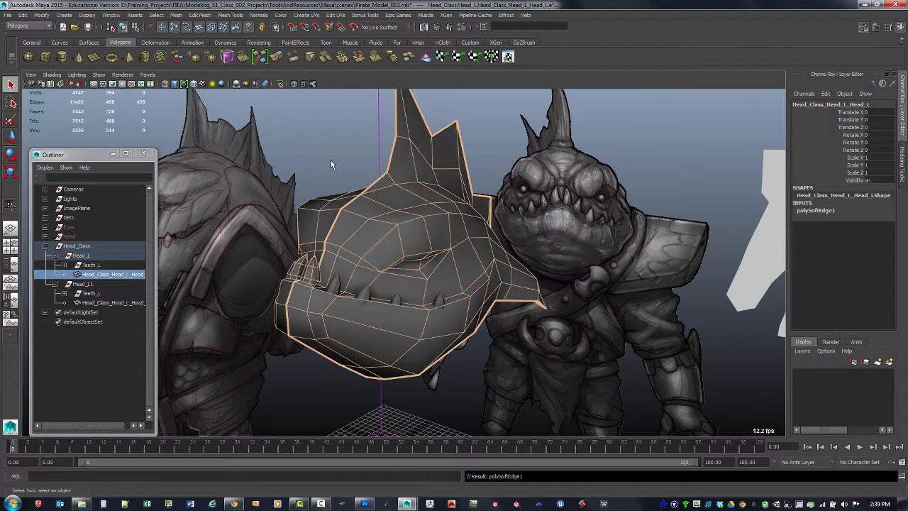
{"action": "left_click", "coordinate": [330, 159]}
Select the Teeth_L group under Head_L and repeat the edge softening on all its teeth
{"action": "mouse_move", "coordinate": [322, 185]}
{"action": "left_mouse_down", "text": "alt"}
{"action": "mouse_move", "coordinate": [341, 200]}
{"action": "mouse_move", "coordinate": [371, 197]}
{"action": "mouse_move", "coordinate": [435, 282]}
{"action": "mouse_move", "coordinate": [417, 257]}
{"action": "left_mouse_up", "text": "alt"}
{"action": "left_click", "coordinate": [369, 226]}
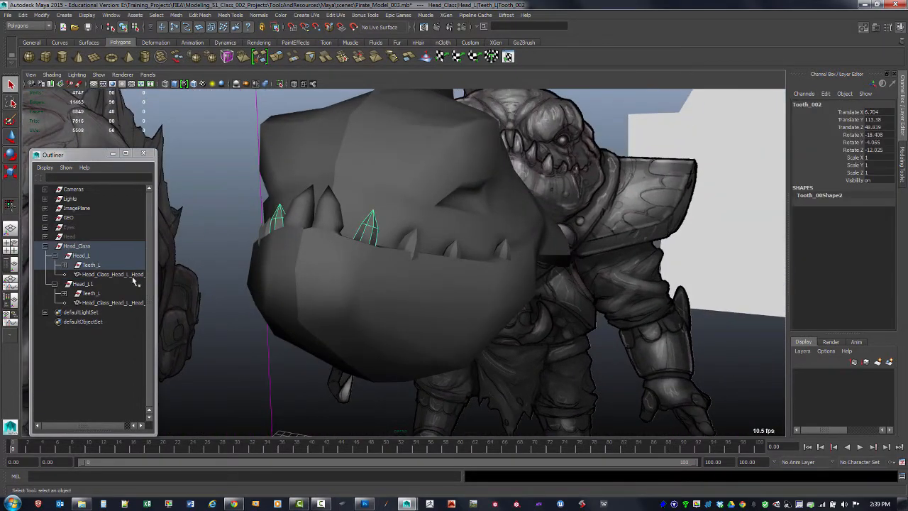
{"action": "left_click", "coordinate": [90, 265]}
{"action": "key", "text": "g"}
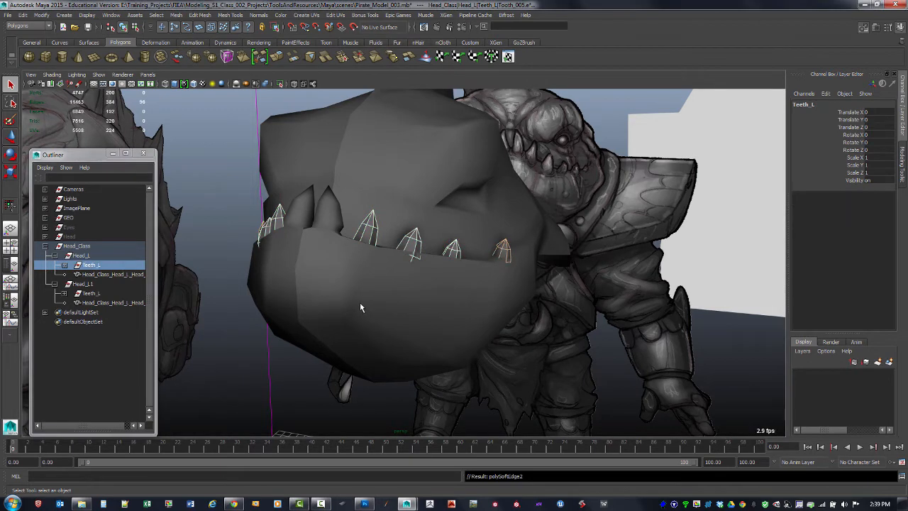
Select the Teeth_L group under Head_L, soften the edges of its teeth once more, and deselect it
{"action": "left_click", "coordinate": [345, 320]}
{"action": "left_click_drag", "start_coordinate": [345, 320], "coordinate": [332, 365], "text": "alt"}
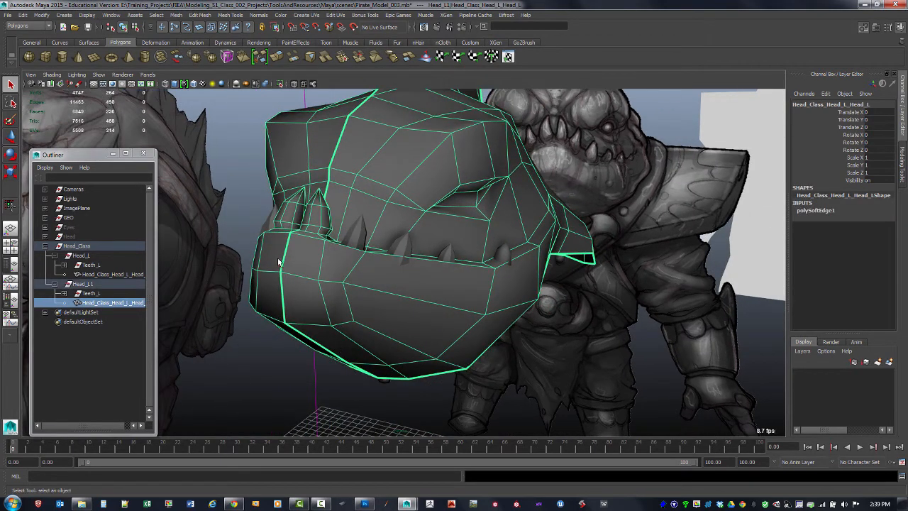
{"action": "left_click", "coordinate": [90, 265]}
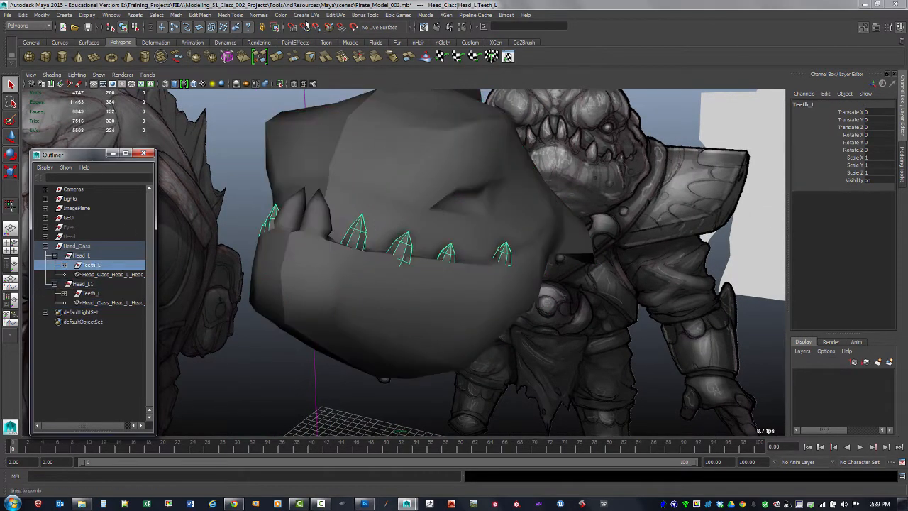
{"action": "left_click", "coordinate": [258, 15]}
{"action": "left_click", "coordinate": [277, 108]}
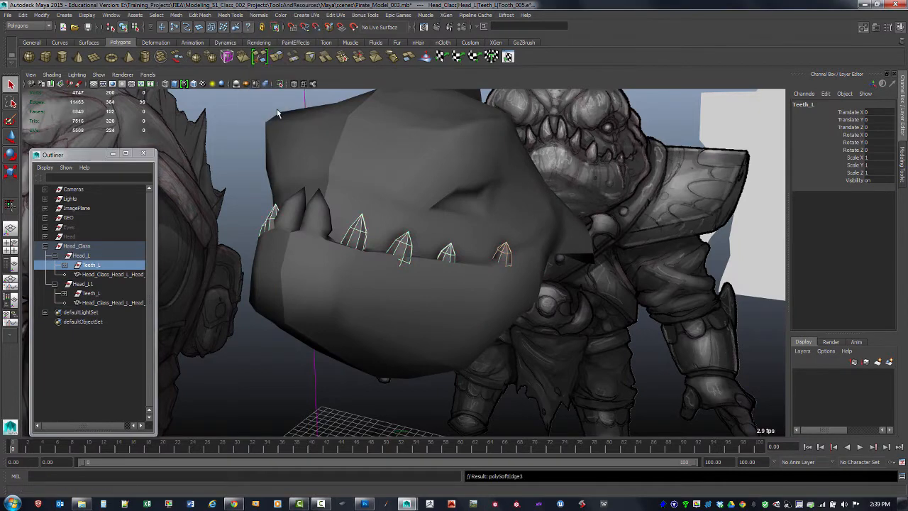
{"action": "left_click", "coordinate": [285, 359]}
Soften the edges of the small teeth one at a time, from Tooth_002 through Tooth_005
{"action": "left_click_drag", "start_coordinate": [290, 377], "coordinate": [340, 264], "text": "alt"}
{"action": "left_click", "coordinate": [352, 246]}
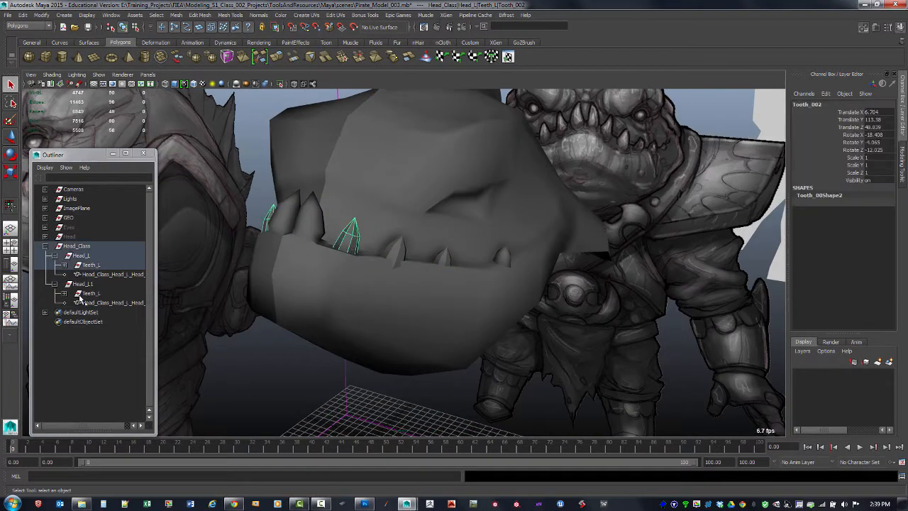
{"action": "left_click", "coordinate": [64, 265]}
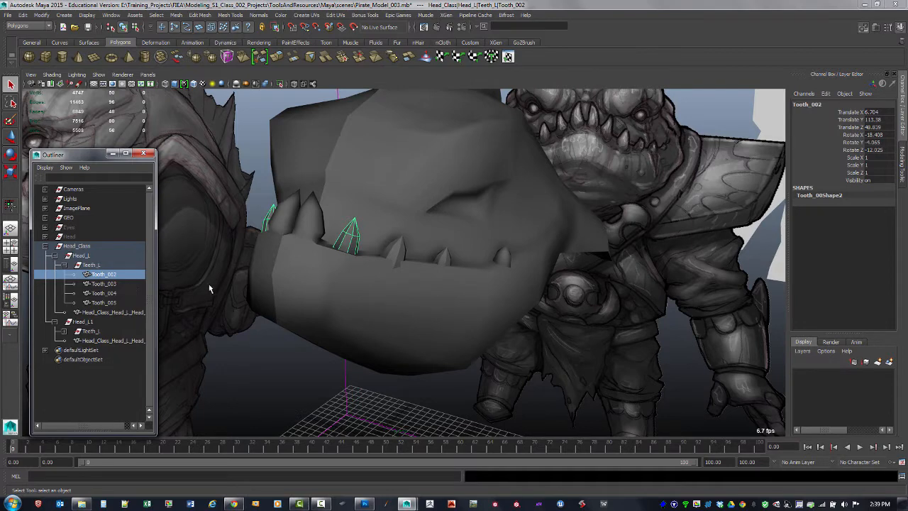
{"action": "key", "text": "g"}
{"action": "left_click", "coordinate": [394, 248]}
{"action": "key", "text": "g"}
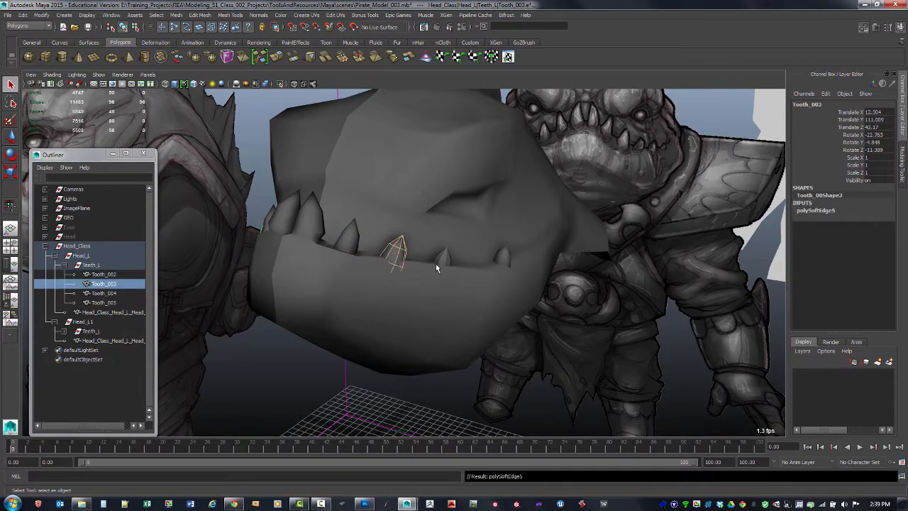
{"action": "left_click", "coordinate": [441, 256]}
{"action": "key", "text": "g"}
{"action": "left_click", "coordinate": [505, 255]}
{"action": "key", "text": "g"}
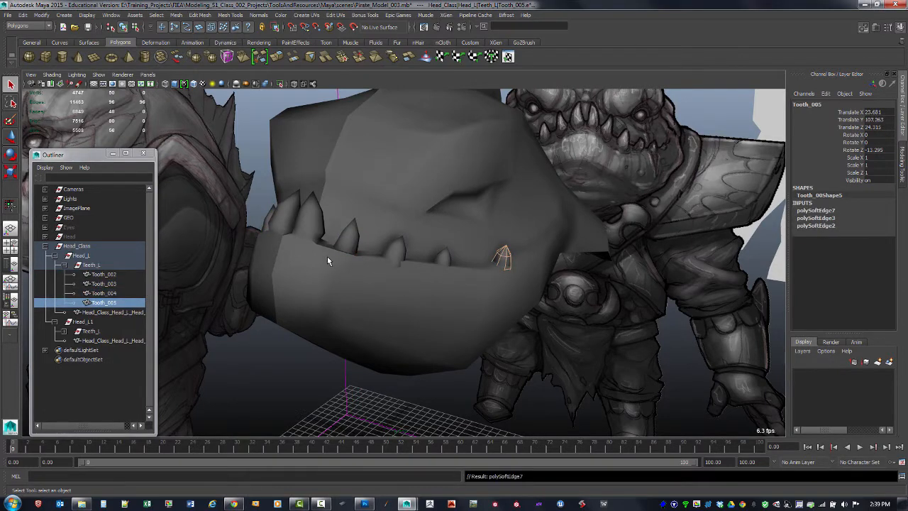
Examine the softened head as a whole beside the side and front reference images
{"action": "left_click_drag", "start_coordinate": [327, 256], "coordinate": [322, 280], "text": "alt"}
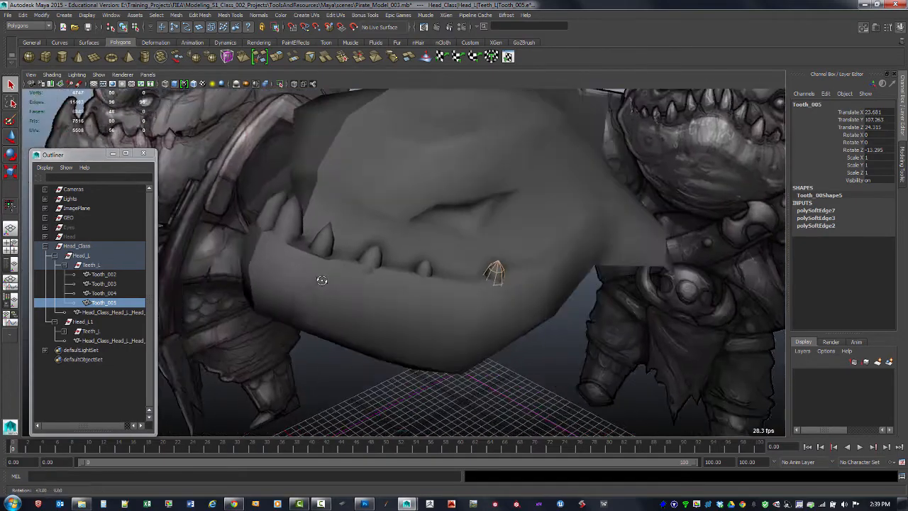
{"action": "left_click", "coordinate": [81, 256]}
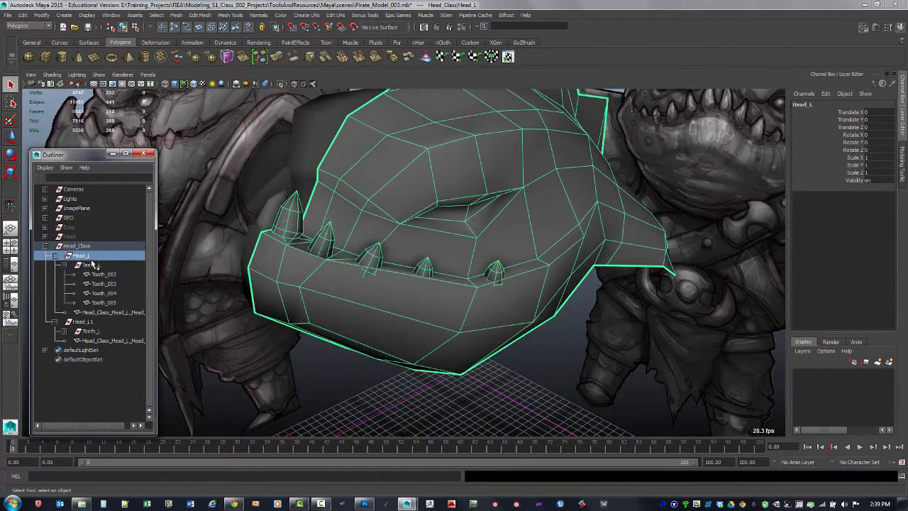
{"action": "left_click", "coordinate": [349, 386]}
{"action": "left_click_drag", "start_coordinate": [349, 386], "coordinate": [409, 290], "text": "alt"}
{"action": "right_click_drag", "start_coordinate": [409, 290], "coordinate": [334, 229], "text": "alt"}
{"action": "left_click_drag", "start_coordinate": [334, 229], "coordinate": [390, 298], "text": "alt"}
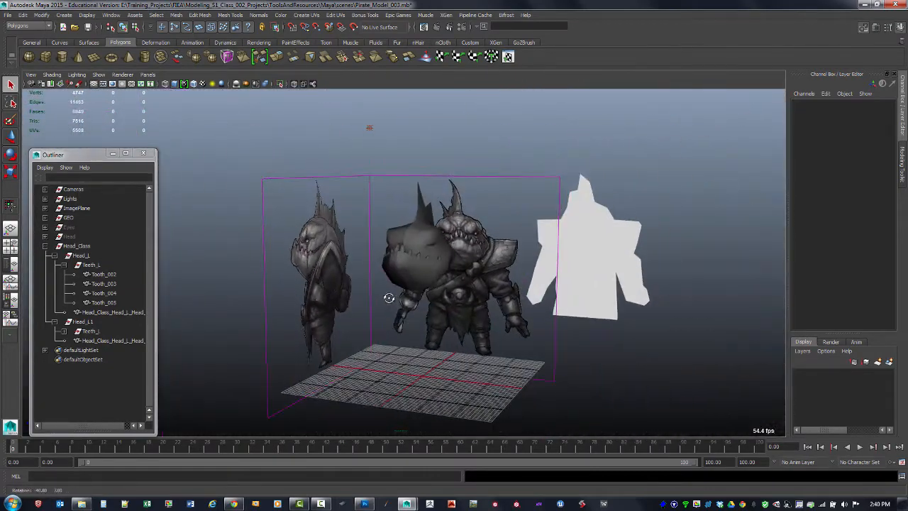
{"action": "right_click_drag", "start_coordinate": [390, 298], "coordinate": [422, 307], "text": "alt"}
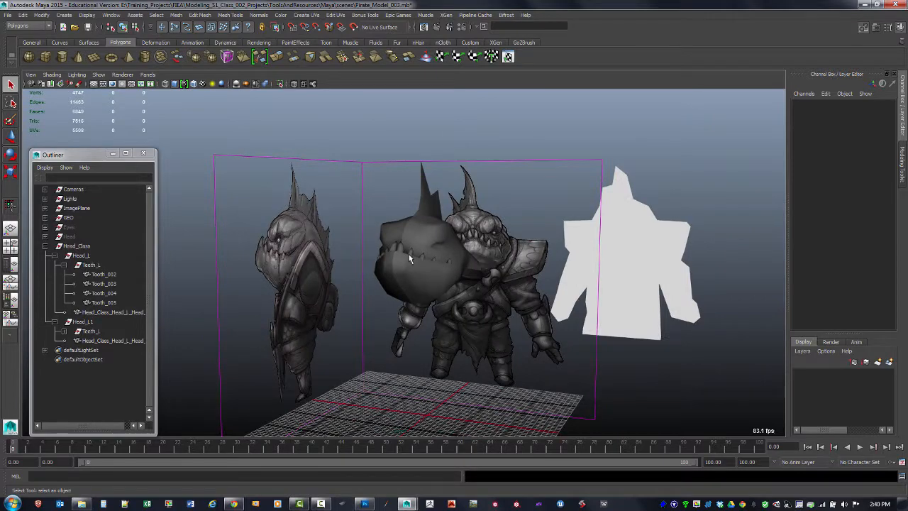
{"action": "left_click_drag", "start_coordinate": [412, 265], "coordinate": [383, 269], "text": "alt"}
Inspect the row of teeth and the gum line up close from both sides of the mouth
{"action": "right_click_drag", "start_coordinate": [425, 255], "coordinate": [591, 307], "text": "alt"}
{"action": "right_click_drag", "start_coordinate": [395, 256], "coordinate": [504, 301], "text": "alt"}
{"action": "mouse_move", "coordinate": [430, 273]}
{"action": "left_mouse_down", "text": "alt"}
{"action": "mouse_move", "coordinate": [404, 290]}
{"action": "mouse_move", "coordinate": [466, 306]}
{"action": "mouse_move", "coordinate": [447, 310]}
{"action": "mouse_move", "coordinate": [492, 295]}
{"action": "left_mouse_up", "text": "alt"}
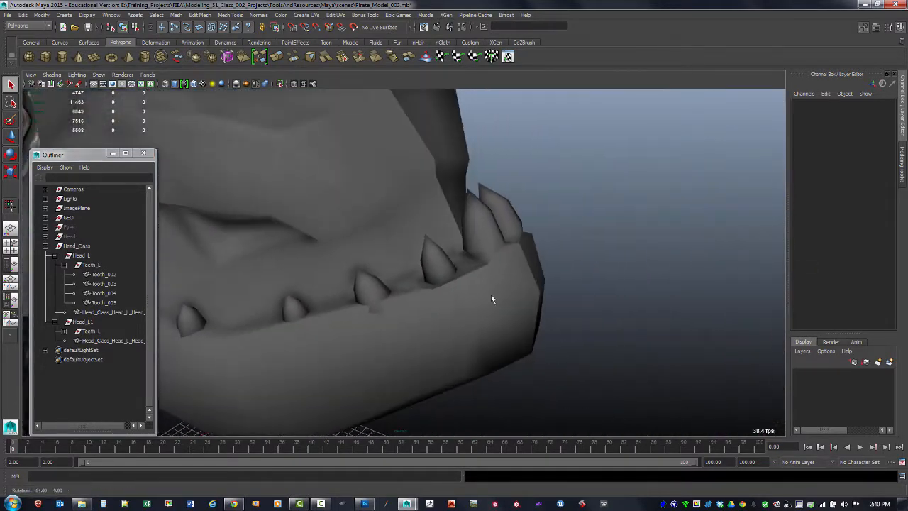
{"action": "mouse_move", "coordinate": [491, 255]}
{"action": "left_mouse_down", "text": "alt"}
{"action": "mouse_move", "coordinate": [486, 271]}
{"action": "mouse_move", "coordinate": [497, 270]}
{"action": "left_mouse_up", "text": "alt"}
{"action": "left_click", "coordinate": [456, 268]}
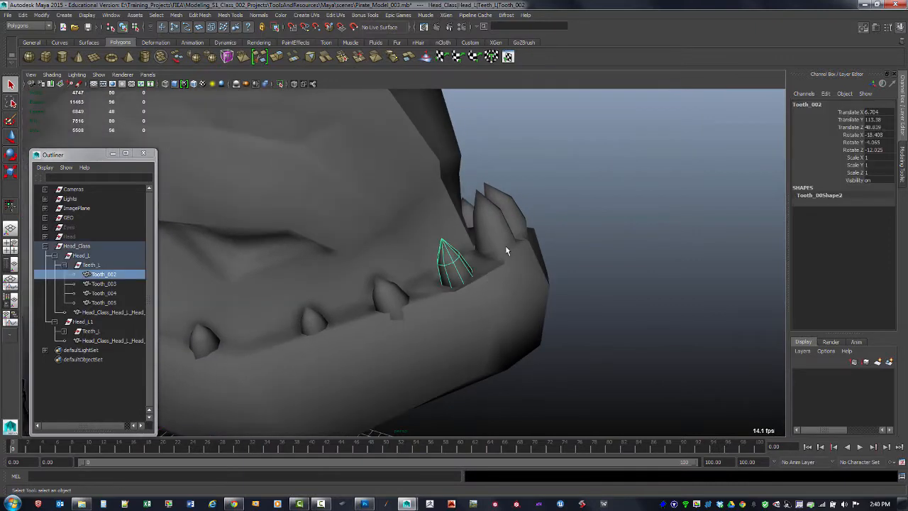
{"action": "left_click", "coordinate": [525, 256]}
{"action": "left_click_drag", "start_coordinate": [571, 264], "coordinate": [447, 246], "text": "alt"}
{"action": "left_click", "coordinate": [585, 259]}
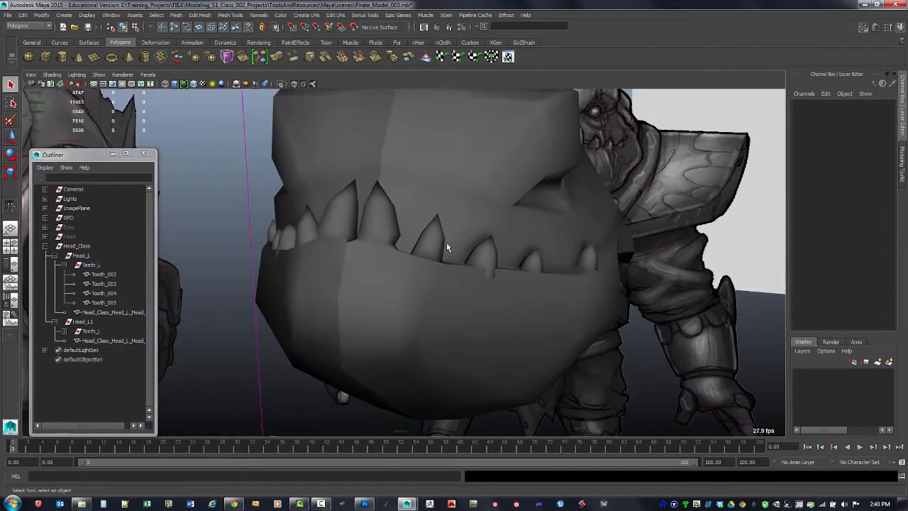
{"action": "left_click_drag", "start_coordinate": [462, 282], "coordinate": [346, 231], "text": "alt"}
On the head mesh, merge three neighbouring front vertices of the large front tooth into one
{"action": "left_click", "coordinate": [346, 271]}
{"action": "left_click_drag", "start_coordinate": [346, 271], "coordinate": [359, 261], "text": "alt"}
{"action": "right_click_drag", "start_coordinate": [359, 259], "coordinate": [511, 284], "text": "alt"}
{"action": "left_click_drag", "start_coordinate": [511, 284], "coordinate": [376, 266], "text": "alt"}
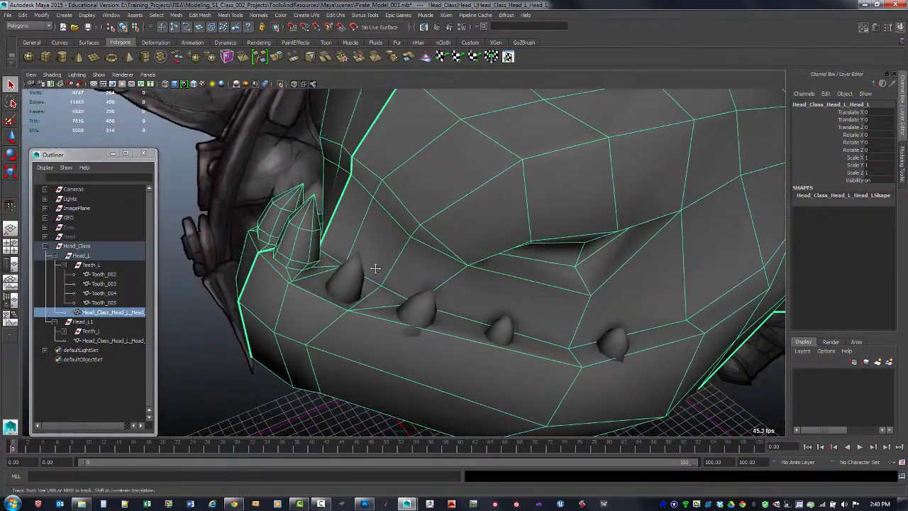
{"action": "middle_click_drag", "start_coordinate": [375, 266], "coordinate": [458, 272], "text": "alt"}
{"action": "left_click_drag", "start_coordinate": [458, 272], "coordinate": [361, 259], "text": "alt"}
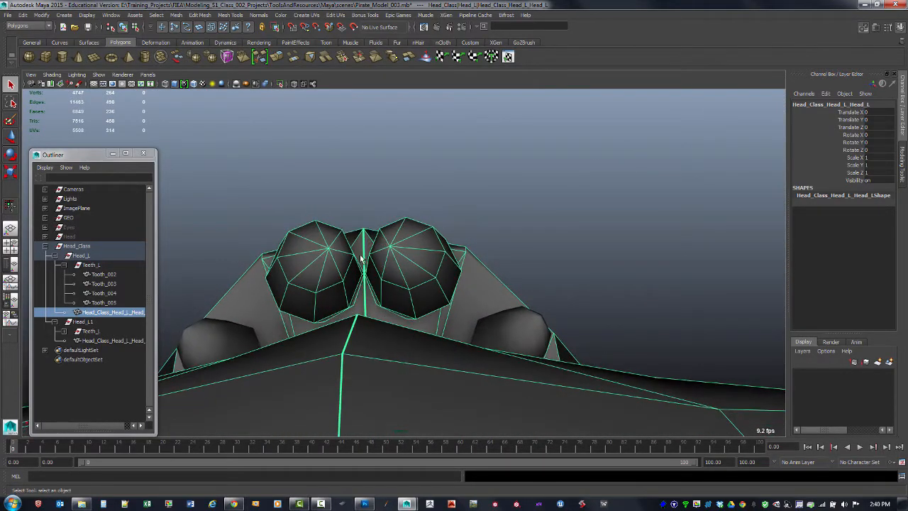
{"action": "key", "text": "F9"}
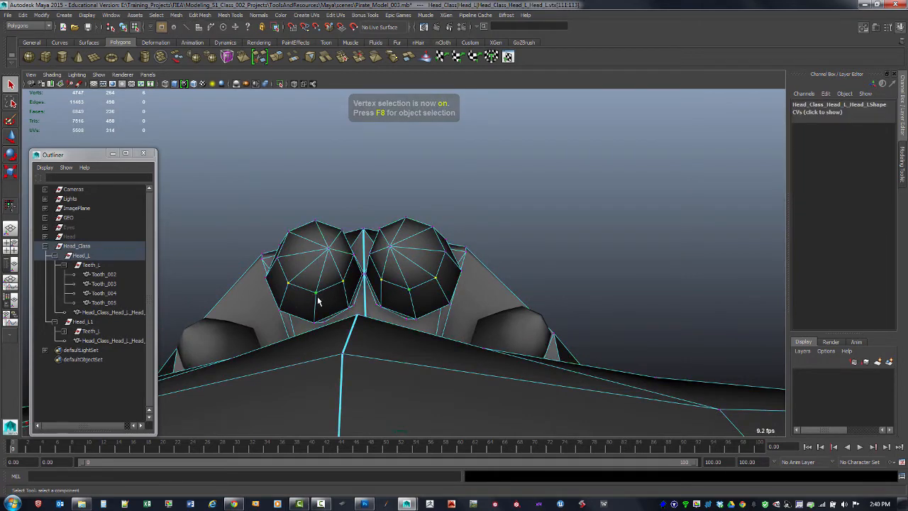
{"action": "key", "text": "w"}
{"action": "left_click_drag", "start_coordinate": [322, 298], "coordinate": [418, 268], "text": "alt"}
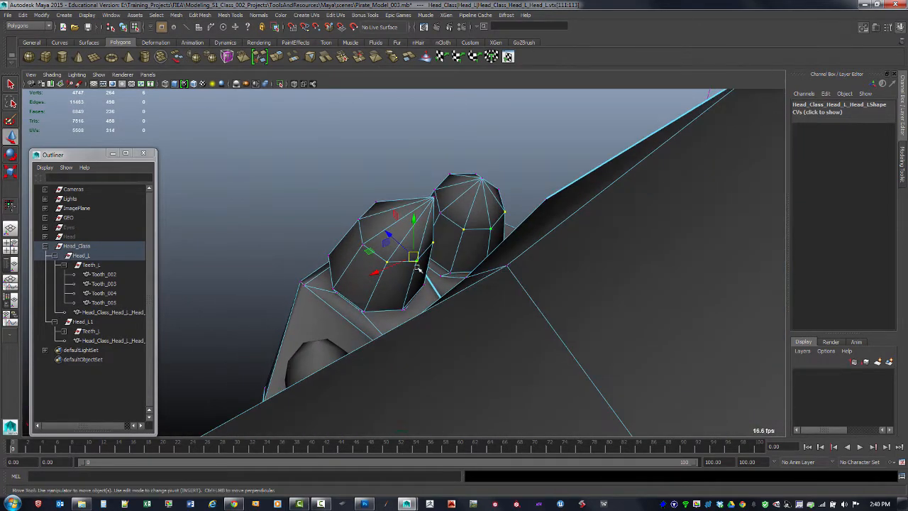
{"action": "right_click_drag", "start_coordinate": [424, 255], "coordinate": [422, 211]}
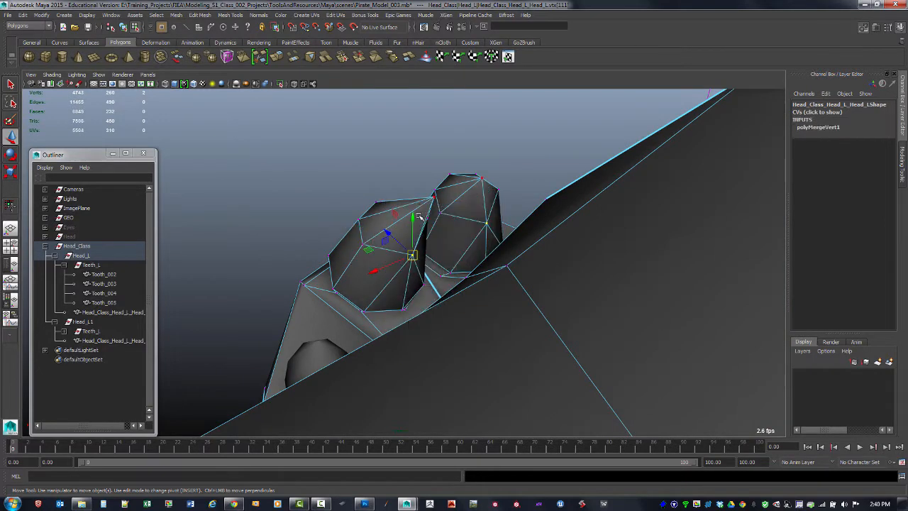
Merge further vertices around the large front tooth's base, reposition the remaining vertex there, and return to object selection with nothing selected
{"action": "left_click_drag", "start_coordinate": [420, 231], "coordinate": [325, 310], "text": "alt"}
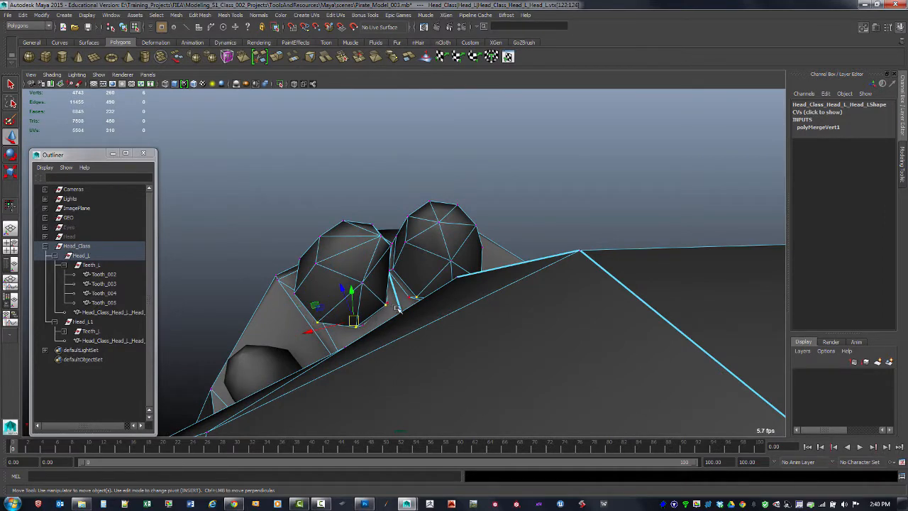
{"action": "left_click_drag", "start_coordinate": [423, 292], "coordinate": [399, 294], "text": "alt"}
{"action": "key", "text": "g"}
{"action": "left_click_drag", "start_coordinate": [332, 320], "coordinate": [482, 243], "text": "alt"}
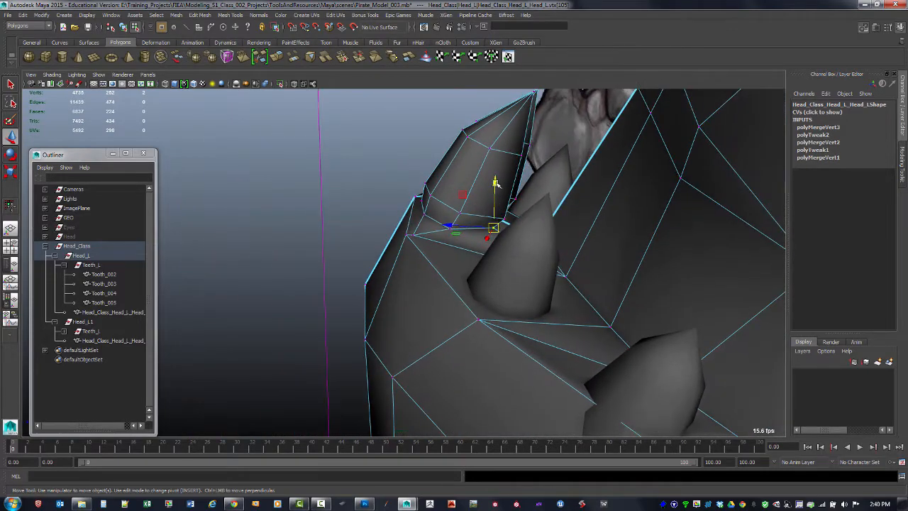
{"action": "left_click_drag", "start_coordinate": [490, 205], "coordinate": [503, 307], "text": "alt"}
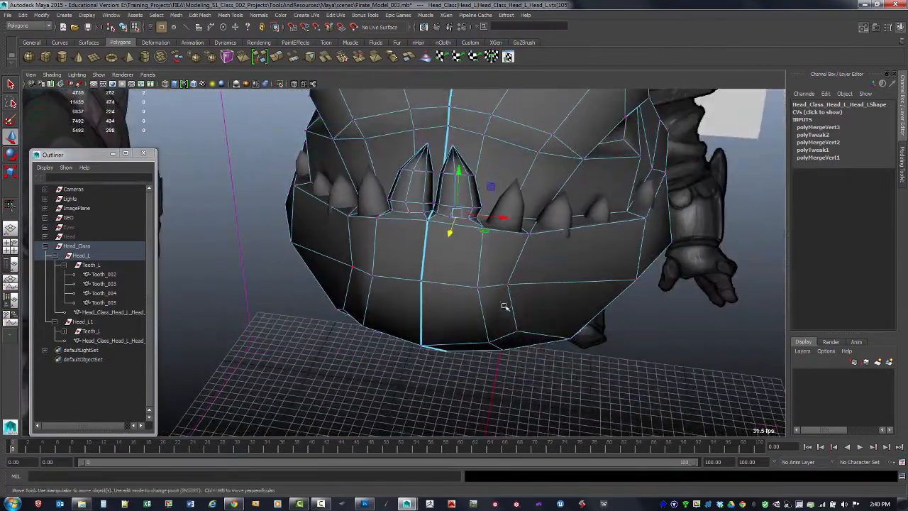
{"action": "key", "text": "F8"}
{"action": "left_click", "coordinate": [483, 398]}
Delete the head mesh's construction history, harden all its edges, and deselect it
{"action": "right_click_drag", "start_coordinate": [480, 355], "coordinate": [397, 249], "text": "alt"}
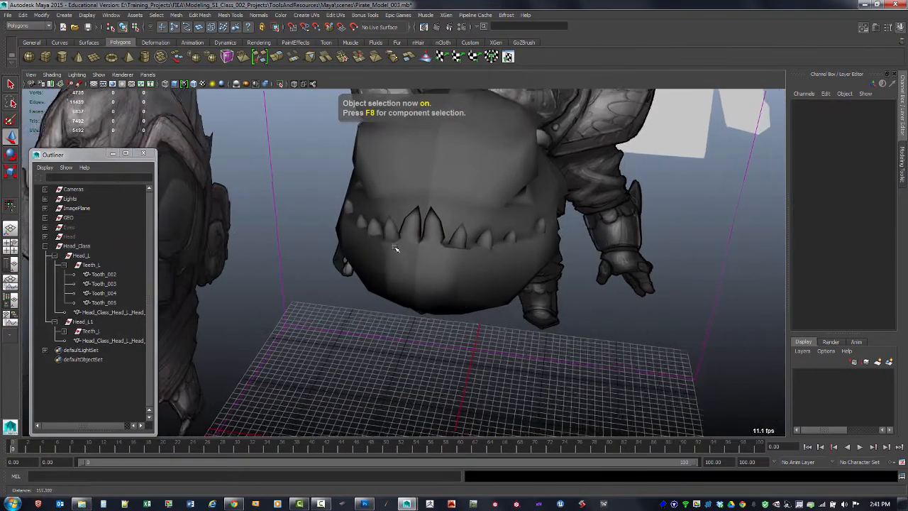
{"action": "left_click_drag", "start_coordinate": [397, 249], "coordinate": [438, 261], "text": "alt"}
{"action": "left_click", "coordinate": [437, 259]}
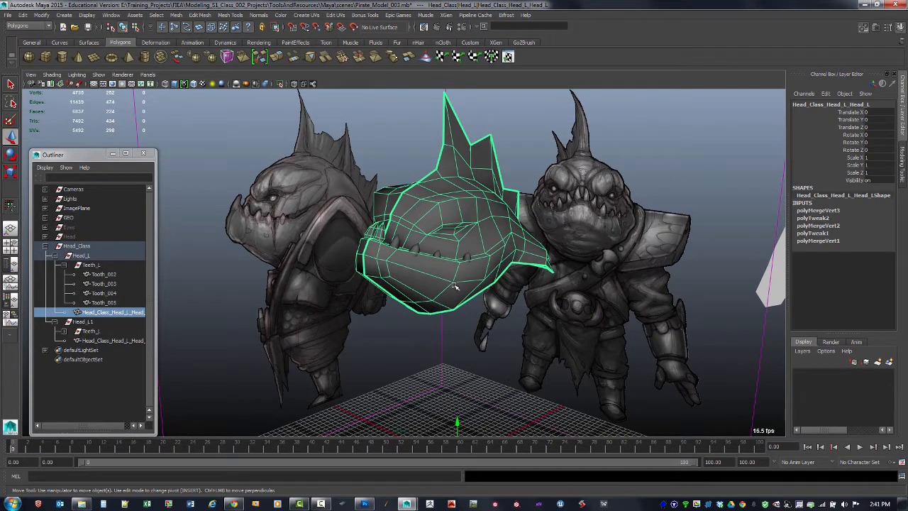
{"action": "key", "text": "alt+shift+d"}
{"action": "right_click", "coordinate": [435, 280], "text": "shift"}
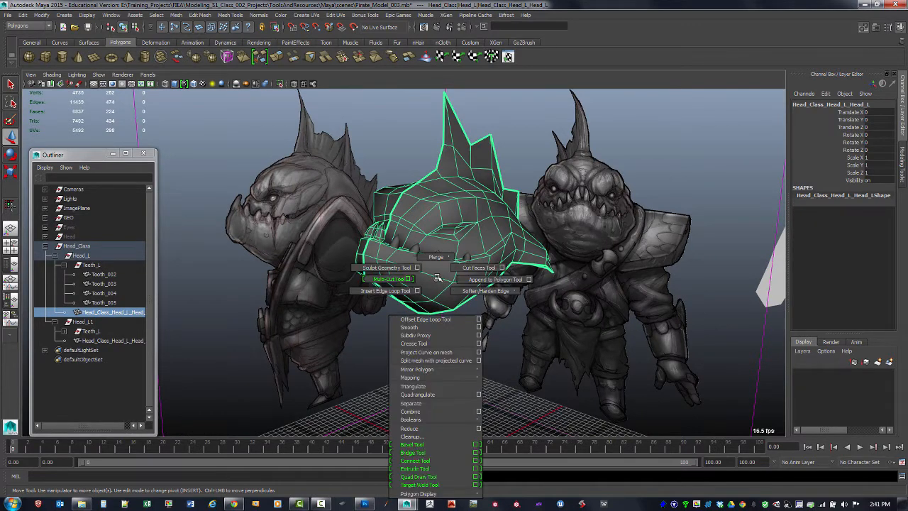
{"action": "mouse_move", "coordinate": [473, 293]}
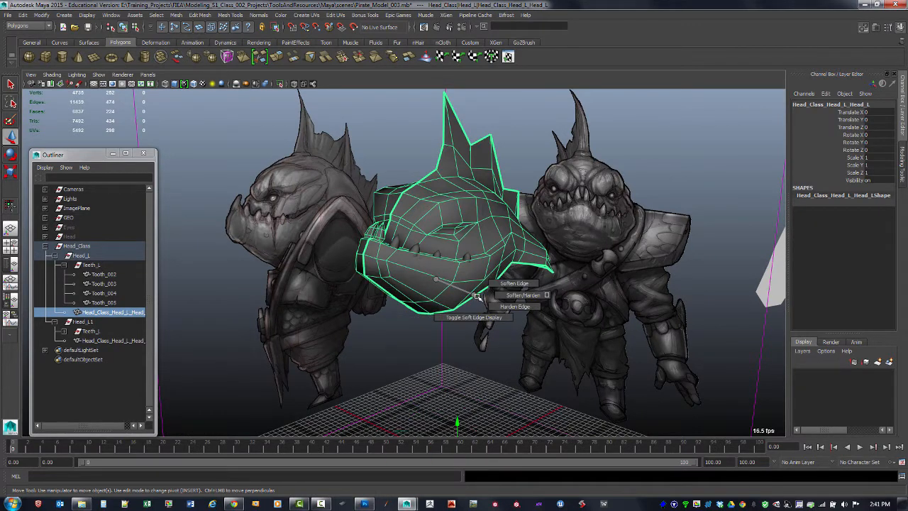
{"action": "left_click", "coordinate": [505, 306]}
{"action": "left_click", "coordinate": [387, 346]}
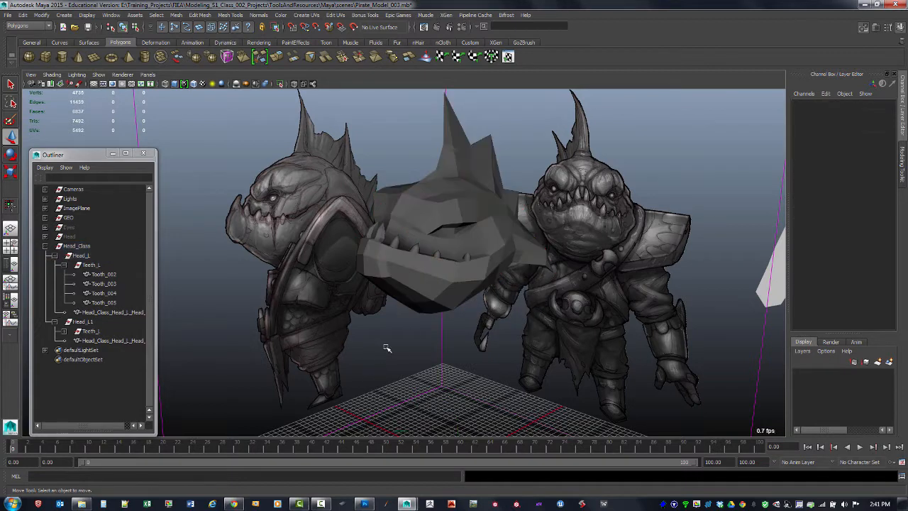
Harden the edges of the separate small teeth one by one, ending with Tooth_005, and clear the selection
{"action": "left_click_drag", "start_coordinate": [387, 346], "coordinate": [441, 330], "text": "alt"}
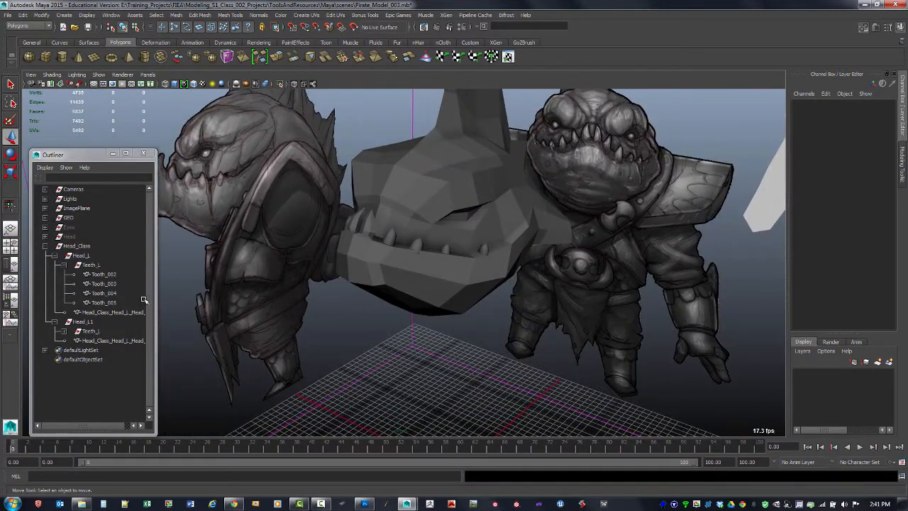
{"action": "left_click", "coordinate": [393, 237]}
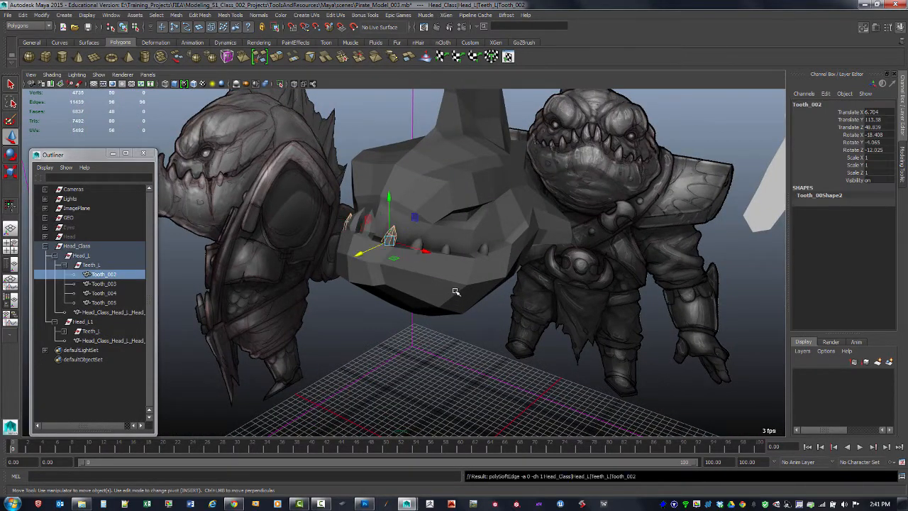
{"action": "left_click", "coordinate": [444, 247]}
{"action": "key", "text": "g"}
{"action": "left_click", "coordinate": [446, 250]}
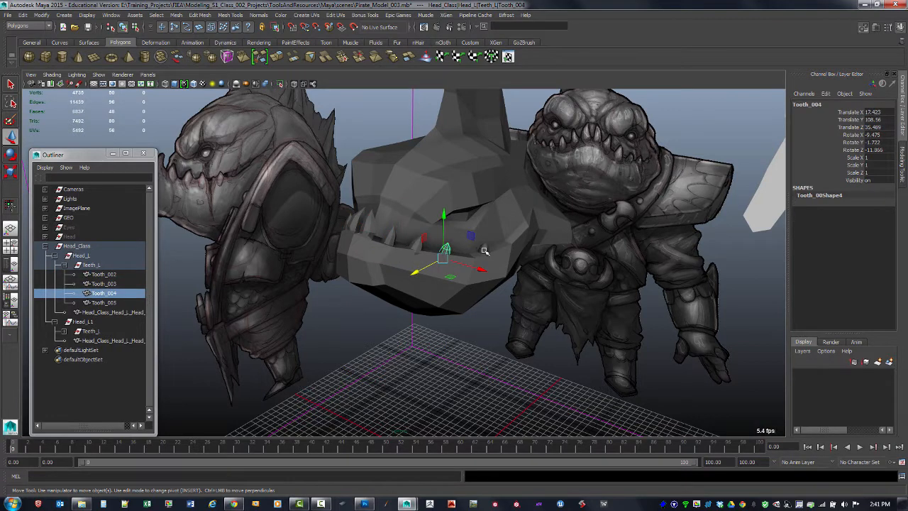
{"action": "key", "text": "g"}
{"action": "left_click", "coordinate": [485, 250]}
{"action": "key", "text": "g"}
{"action": "left_click", "coordinate": [401, 350]}
{"action": "left_click_drag", "start_coordinate": [401, 349], "coordinate": [359, 328], "text": "alt"}
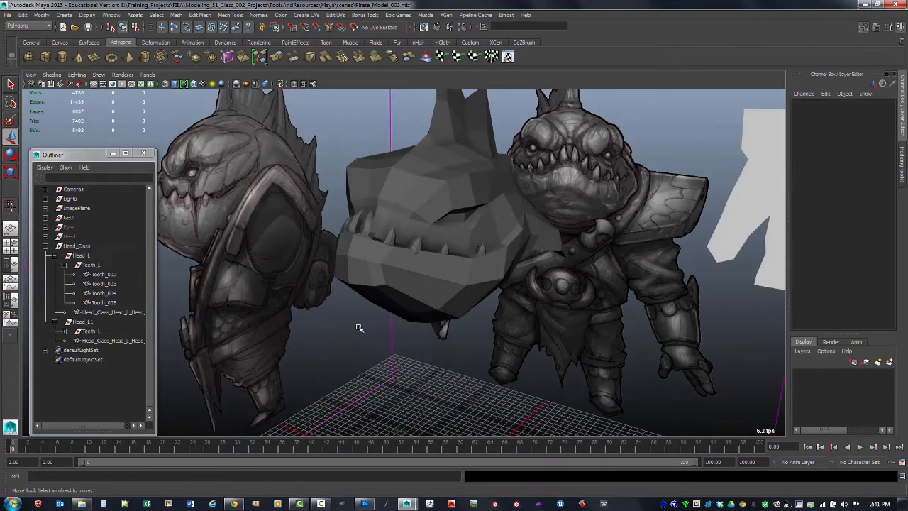
Collapse the Head_L and Head_L1 groups in the Outliner, clear the selection, and turn on textured shading in the viewport
{"action": "left_click", "coordinate": [54, 255]}
{"action": "left_click", "coordinate": [54, 265]}
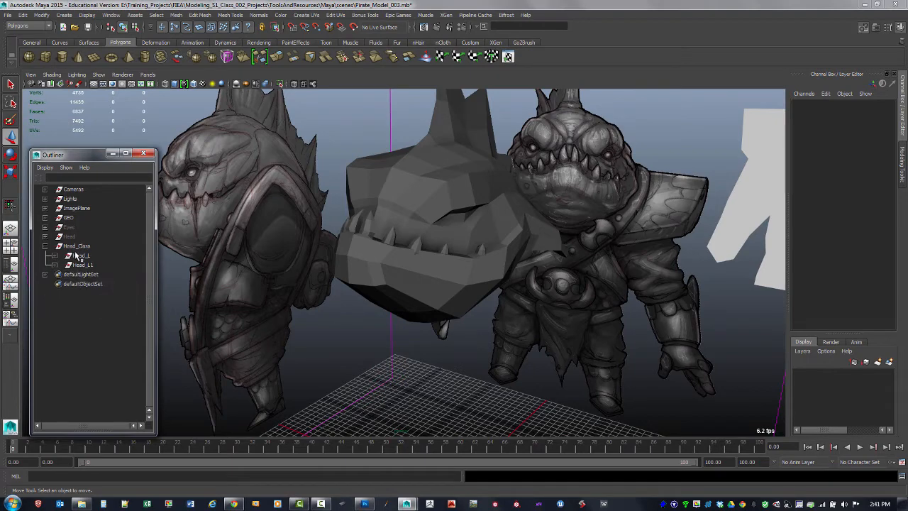
{"action": "left_click", "coordinate": [77, 245]}
{"action": "left_click", "coordinate": [345, 395]}
{"action": "mouse_move", "coordinate": [345, 395]}
{"action": "left_mouse_down", "text": "alt"}
{"action": "mouse_move", "coordinate": [523, 379]}
{"action": "mouse_move", "coordinate": [533, 369]}
{"action": "left_mouse_up", "text": "alt"}
{"action": "key", "text": "6"}
Compare the hard-edged head's jaw, eye socket, fins and teeth with the side and front reference images
{"action": "right_click_drag", "start_coordinate": [575, 330], "coordinate": [506, 305], "text": "alt"}
{"action": "left_click_drag", "start_coordinate": [507, 305], "coordinate": [567, 309], "text": "alt"}
{"action": "middle_click_drag", "start_coordinate": [567, 309], "coordinate": [567, 303], "text": "alt"}
{"action": "left_click_drag", "start_coordinate": [568, 304], "coordinate": [519, 316], "text": "alt"}
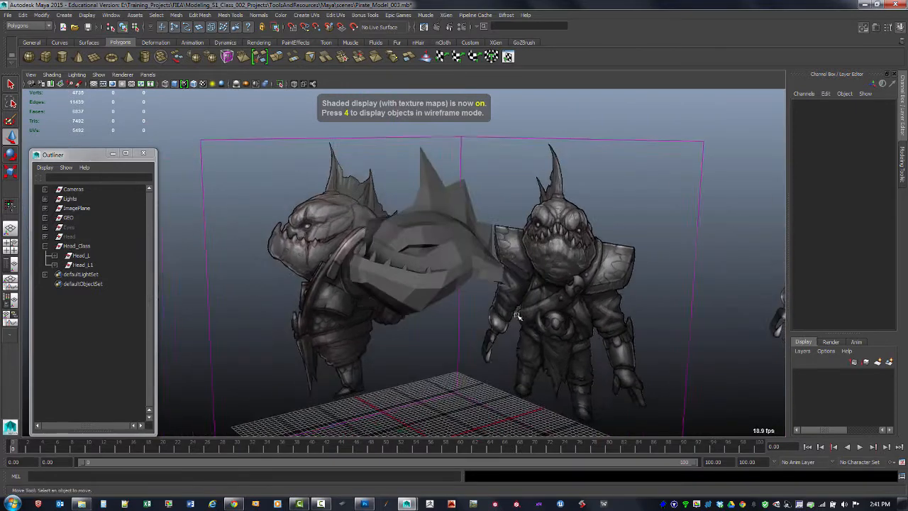
{"action": "right_click_drag", "start_coordinate": [458, 313], "coordinate": [603, 368], "text": "alt"}
{"action": "mouse_move", "coordinate": [444, 345]}
{"action": "left_mouse_down", "text": "alt"}
{"action": "mouse_move", "coordinate": [532, 339]}
{"action": "mouse_move", "coordinate": [493, 354]}
{"action": "mouse_move", "coordinate": [497, 334]}
{"action": "left_mouse_up", "text": "alt"}
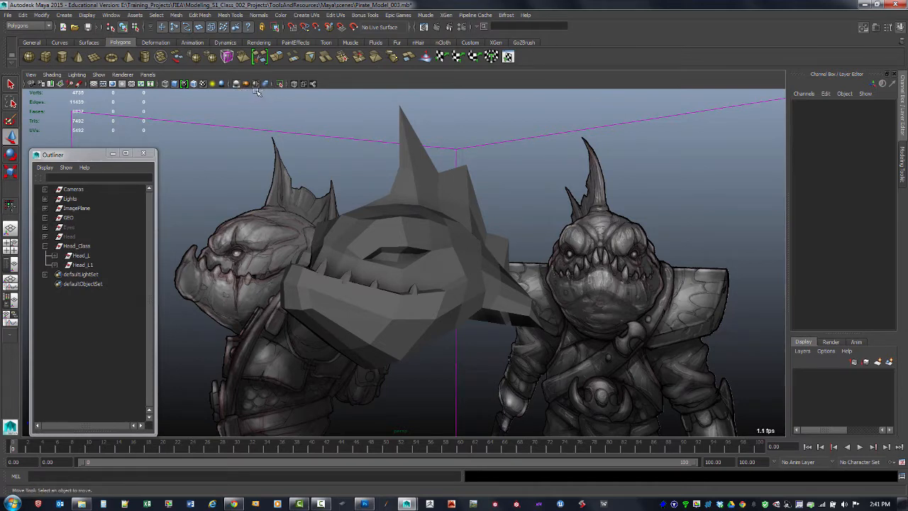
{"action": "mouse_move", "coordinate": [360, 257]}
{"action": "left_mouse_down", "text": "alt"}
{"action": "mouse_move", "coordinate": [379, 269]}
{"action": "mouse_move", "coordinate": [375, 259]}
{"action": "mouse_move", "coordinate": [373, 267]}
{"action": "left_mouse_up", "text": "alt"}
{"action": "right_click_drag", "start_coordinate": [373, 267], "coordinate": [417, 244], "text": "alt"}
{"action": "middle_click_drag", "start_coordinate": [418, 244], "coordinate": [427, 250], "text": "alt"}
{"action": "left_click_drag", "start_coordinate": [427, 251], "coordinate": [407, 253], "text": "alt"}
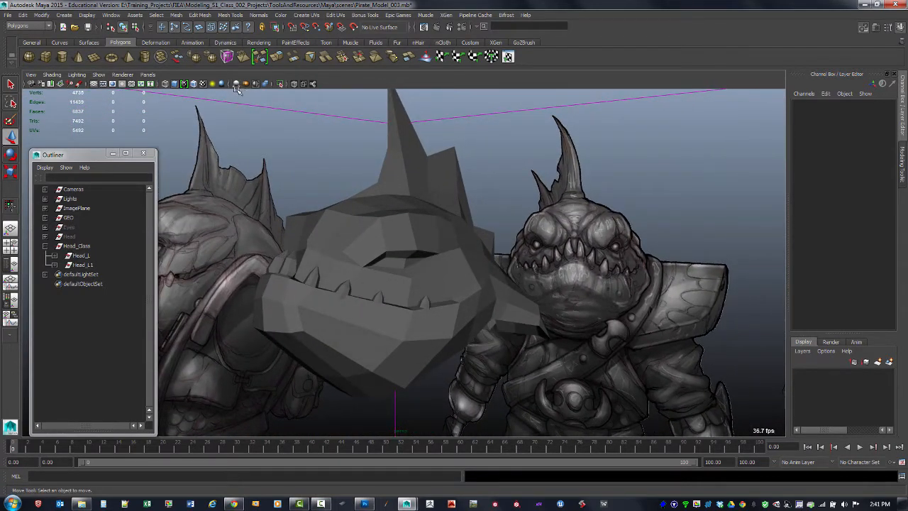
Reverse the normals of the Head_L mesh and deselect it to check its shading
{"action": "left_click_drag", "start_coordinate": [353, 225], "coordinate": [386, 264], "text": "alt"}
{"action": "left_click", "coordinate": [394, 254]}
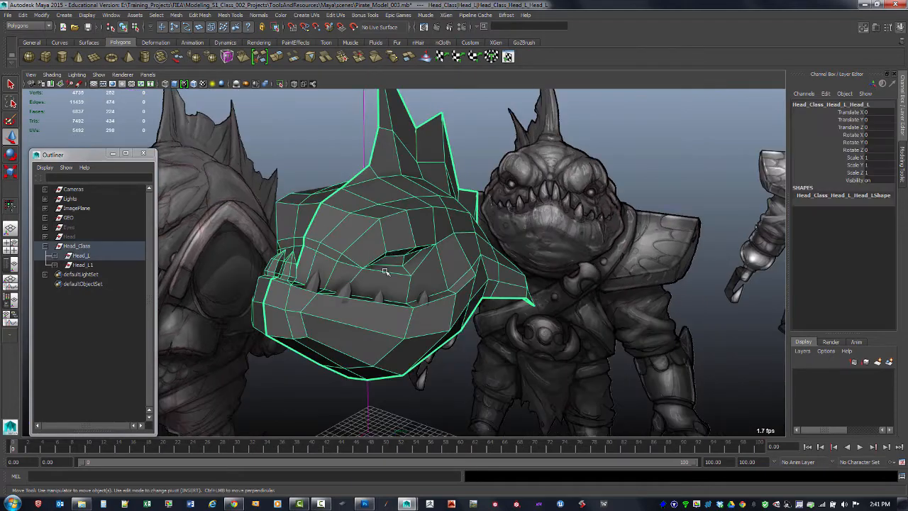
{"action": "left_click", "coordinate": [456, 386]}
{"action": "left_click_drag", "start_coordinate": [457, 403], "coordinate": [397, 274], "text": "alt"}
{"action": "left_click", "coordinate": [401, 270]}
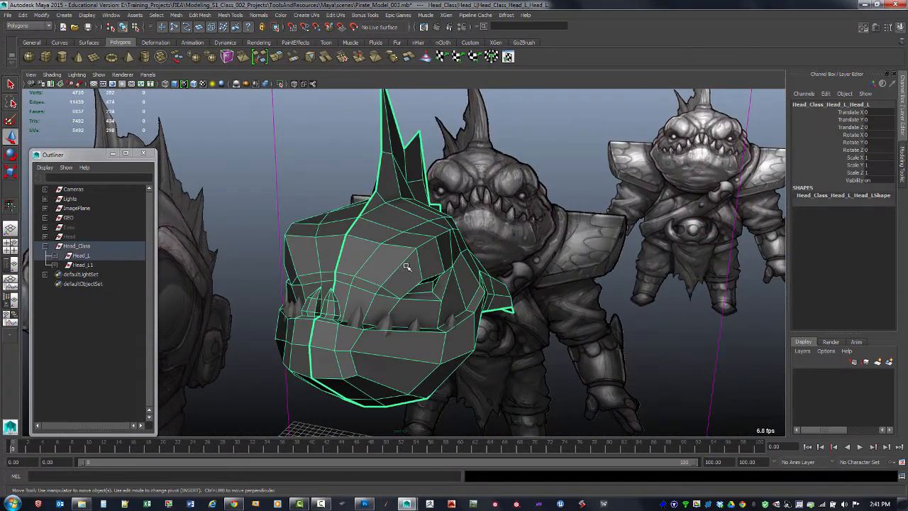
{"action": "left_click", "coordinate": [259, 15]}
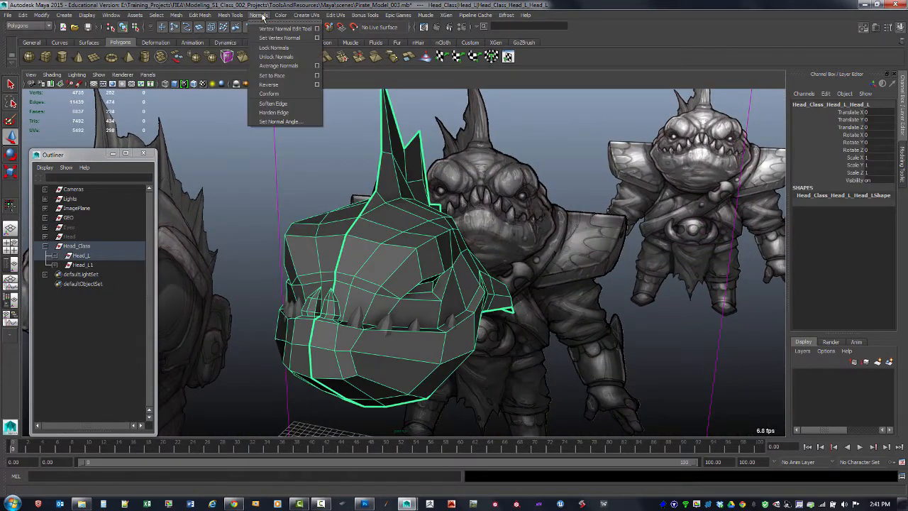
{"action": "left_click", "coordinate": [273, 108]}
{"action": "left_click", "coordinate": [313, 168]}
{"action": "left_click_drag", "start_coordinate": [366, 212], "coordinate": [405, 257], "text": "alt"}
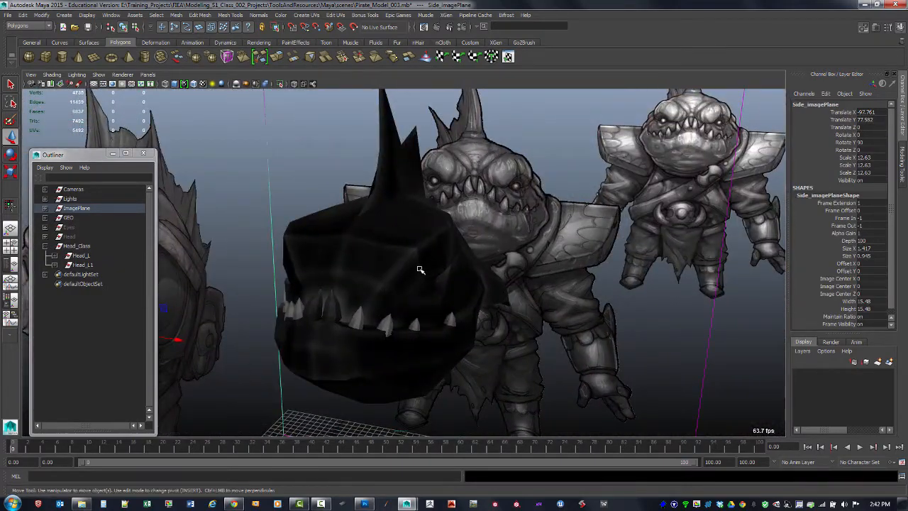
Reverse the Head_L mesh's normals again so its faces point outward, and deselect it
{"action": "left_click", "coordinate": [423, 269]}
{"action": "left_click", "coordinate": [259, 15]}
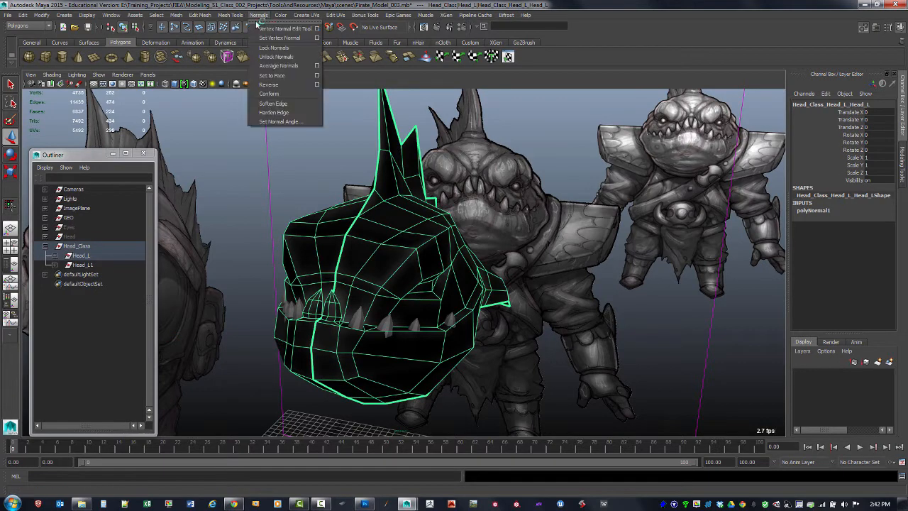
{"action": "left_click", "coordinate": [272, 84]}
{"action": "left_click", "coordinate": [273, 141]}
{"action": "left_click_drag", "start_coordinate": [360, 216], "coordinate": [384, 263], "text": "alt"}
Delete the Head_L mesh's construction history and clear the selection
{"action": "left_click", "coordinate": [394, 273]}
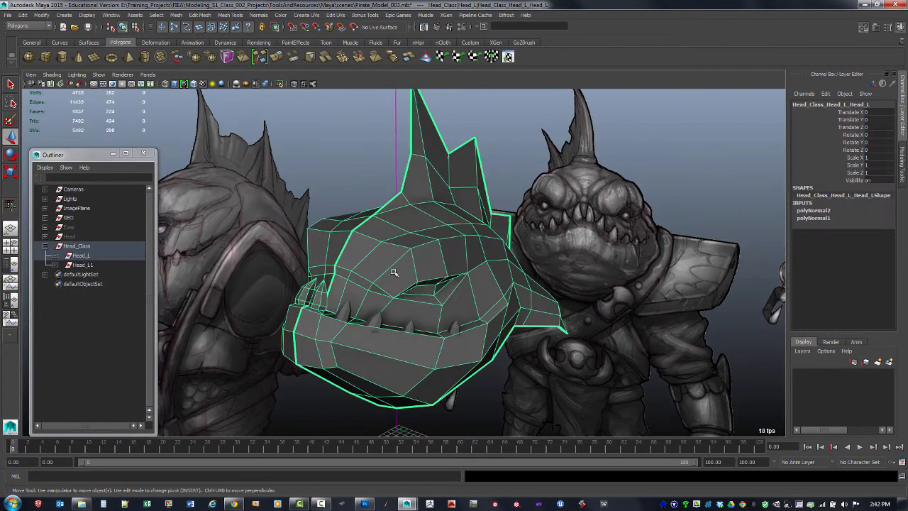
{"action": "key", "text": "alt+shift+d"}
{"action": "left_click", "coordinate": [395, 189]}
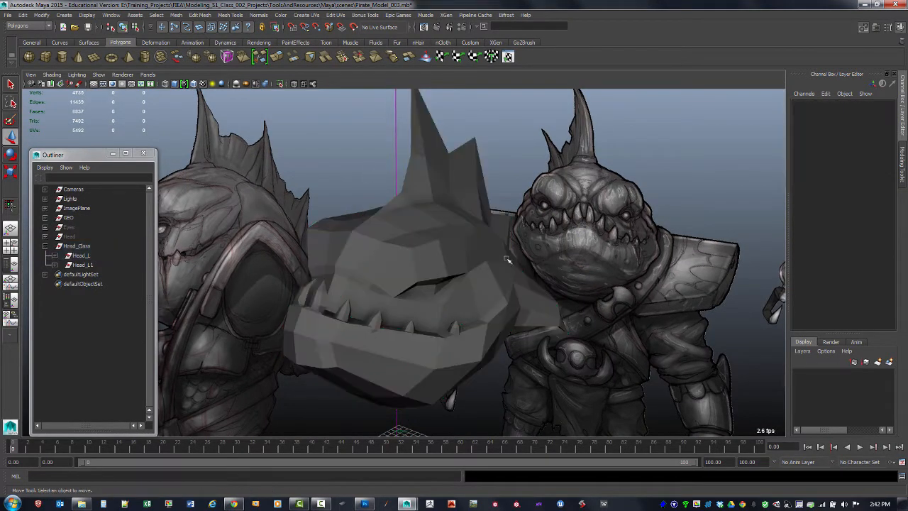
Examine the low-poly head against the reference images in the perspective, top, front and side views
{"action": "left_click_drag", "start_coordinate": [394, 189], "coordinate": [434, 247], "text": "alt"}
{"action": "key", "text": "space"}
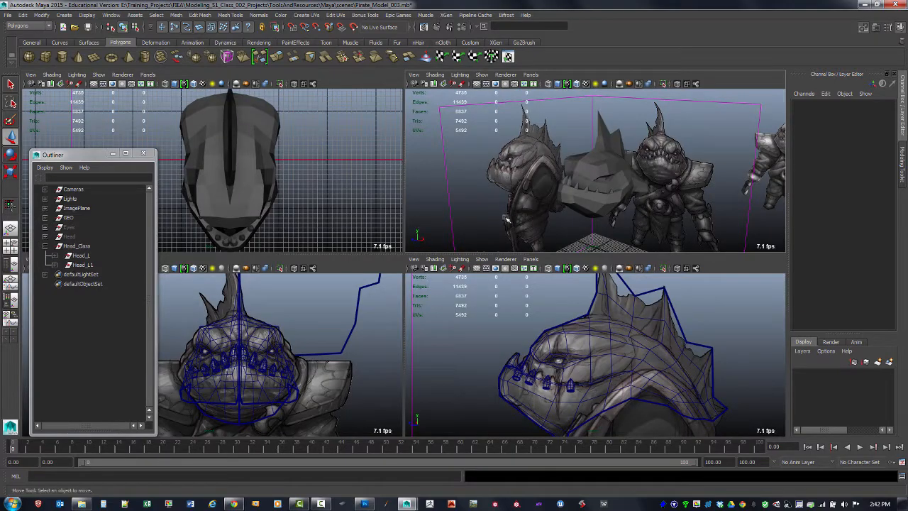
{"action": "left_click", "coordinate": [582, 178]}
{"action": "left_click_drag", "start_coordinate": [596, 355], "coordinate": [615, 362], "text": "alt"}
{"action": "middle_click_drag", "start_coordinate": [614, 362], "coordinate": [618, 357], "text": "alt"}
{"action": "middle_click_drag", "start_coordinate": [296, 328], "coordinate": [292, 333], "text": "alt"}
{"action": "middle_click_drag", "start_coordinate": [305, 178], "coordinate": [320, 181], "text": "alt"}
{"action": "key", "text": "space"}
{"action": "left_click_drag", "start_coordinate": [602, 182], "coordinate": [532, 224], "text": "alt"}
Save the current scene with the Head_L mesh selected
{"action": "left_click", "coordinate": [23, 26]}
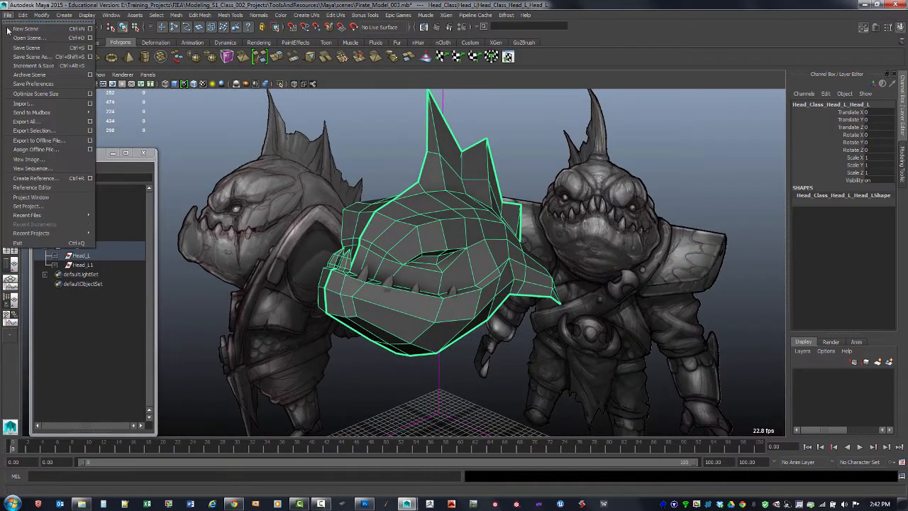
{"action": "left_click", "coordinate": [38, 48]}
{"action": "key", "text": "ctrl+s"}
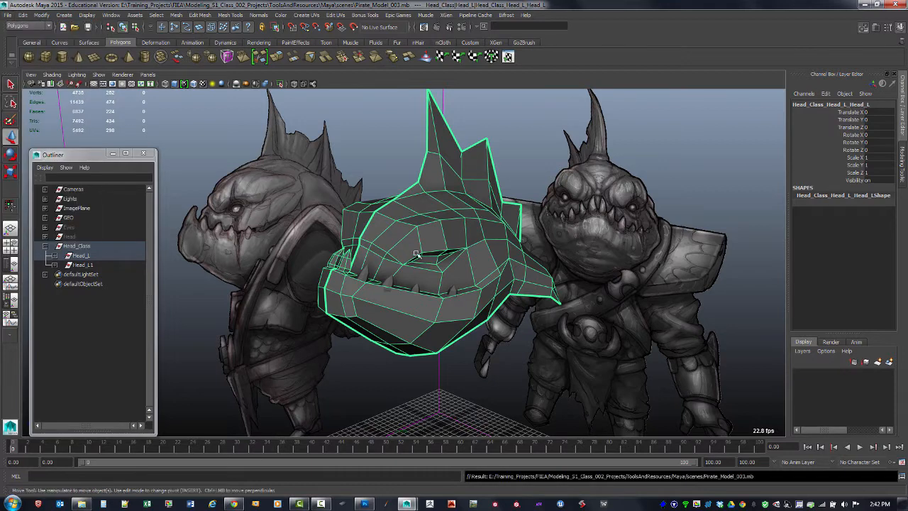
Save the scene as Pirate_Model_003.mb in the Maya scenes folder, using the existing file's name
{"action": "left_click", "coordinate": [6, 14]}
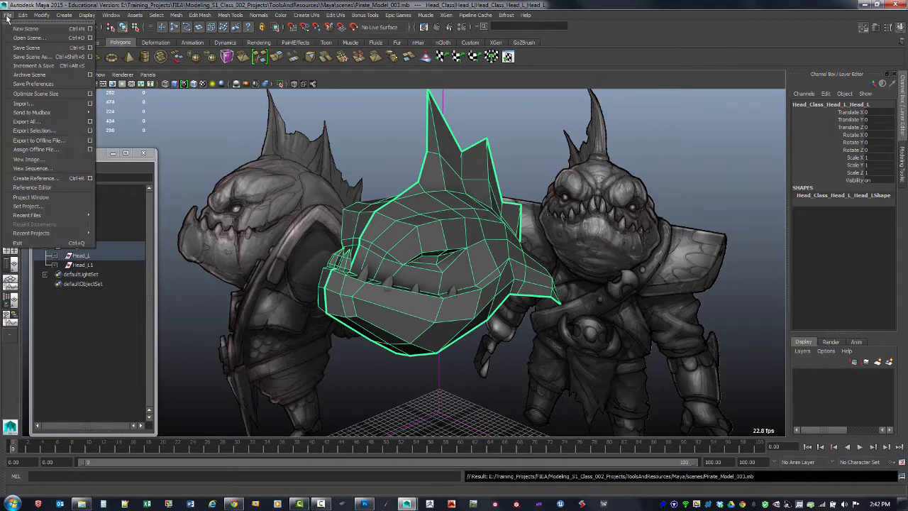
{"action": "left_click", "coordinate": [43, 57]}
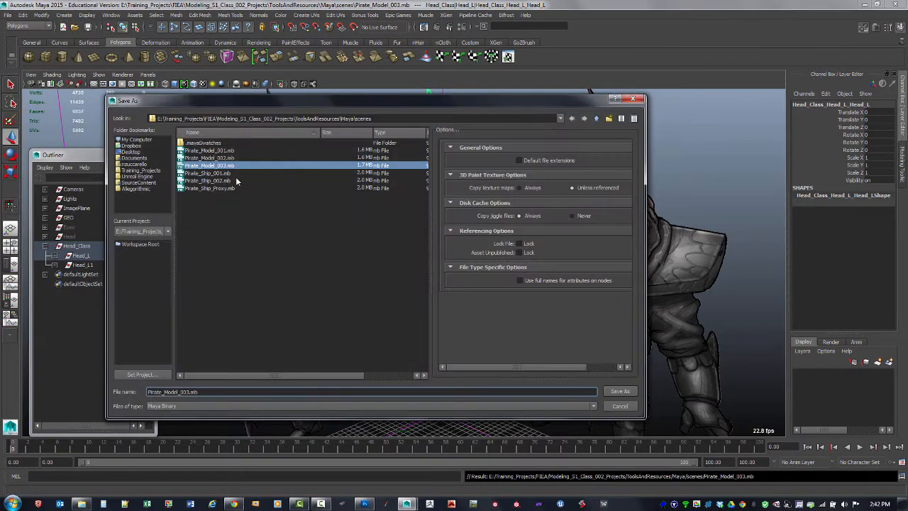
{"action": "left_click", "coordinate": [224, 165]}
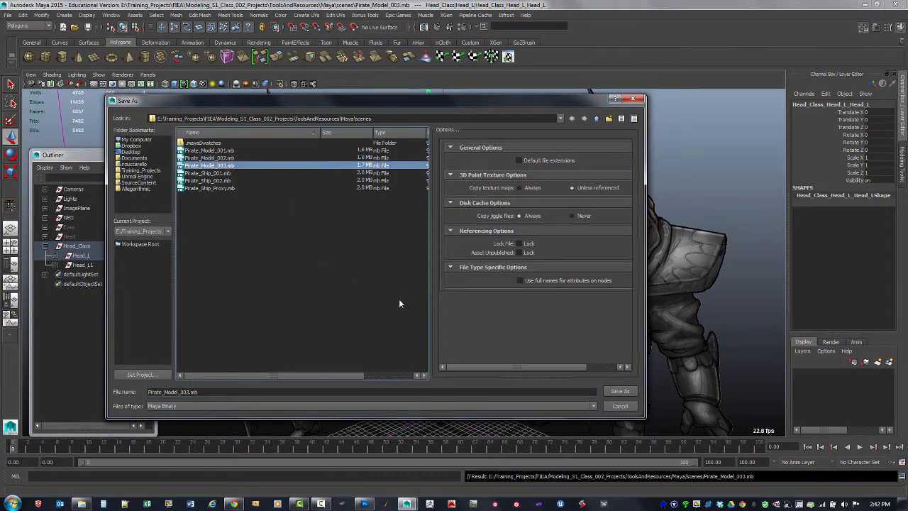
{"action": "left_click", "coordinate": [619, 391]}
{"action": "left_click", "coordinate": [357, 273]}
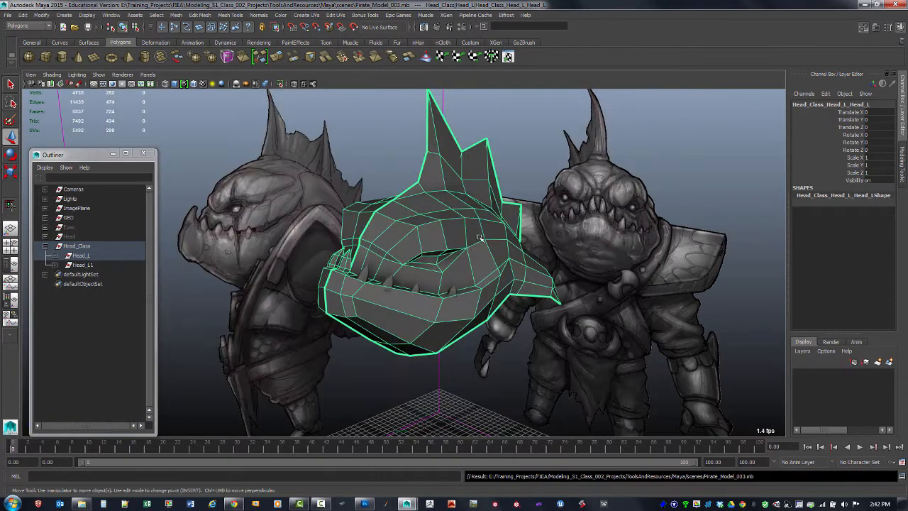